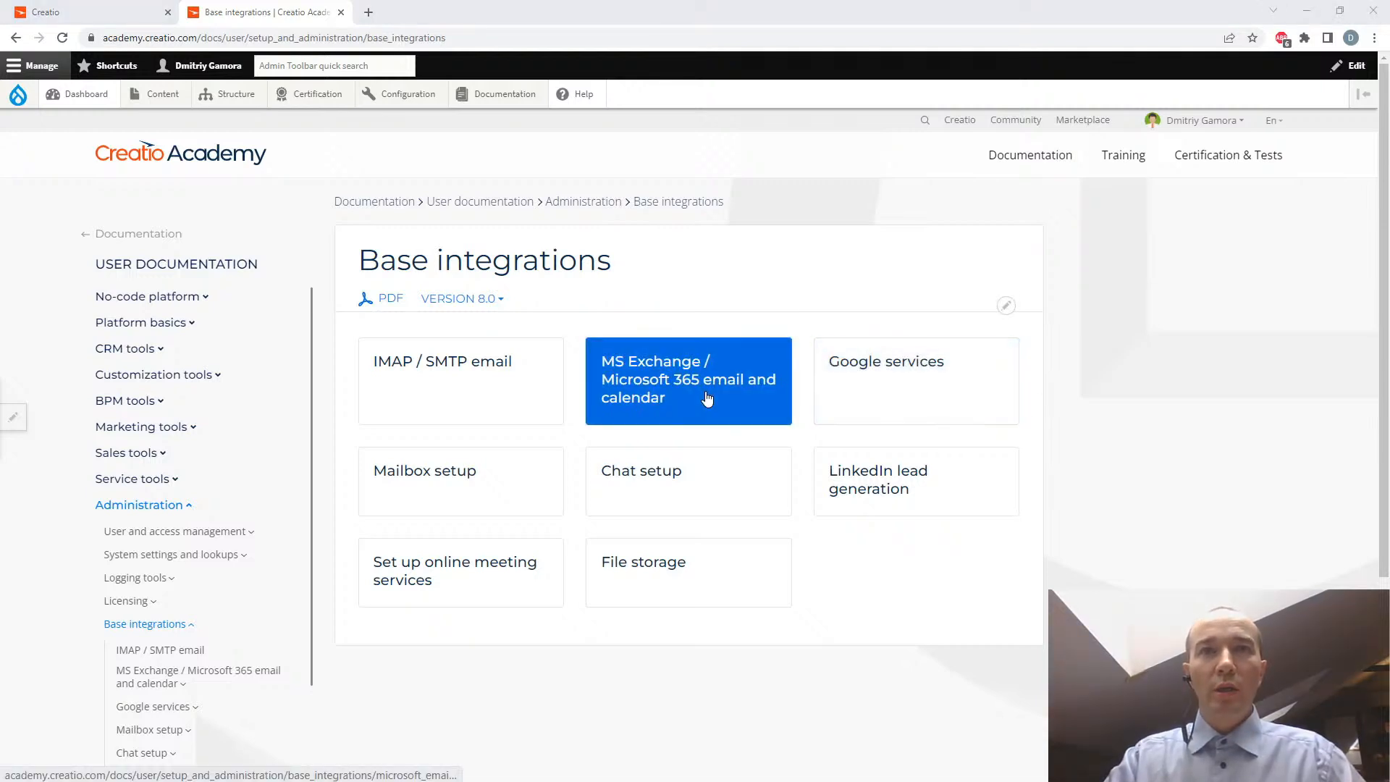
- Examine the base address of the Creatio demo site alongside the Base integrations documentation page
click(77, 13)
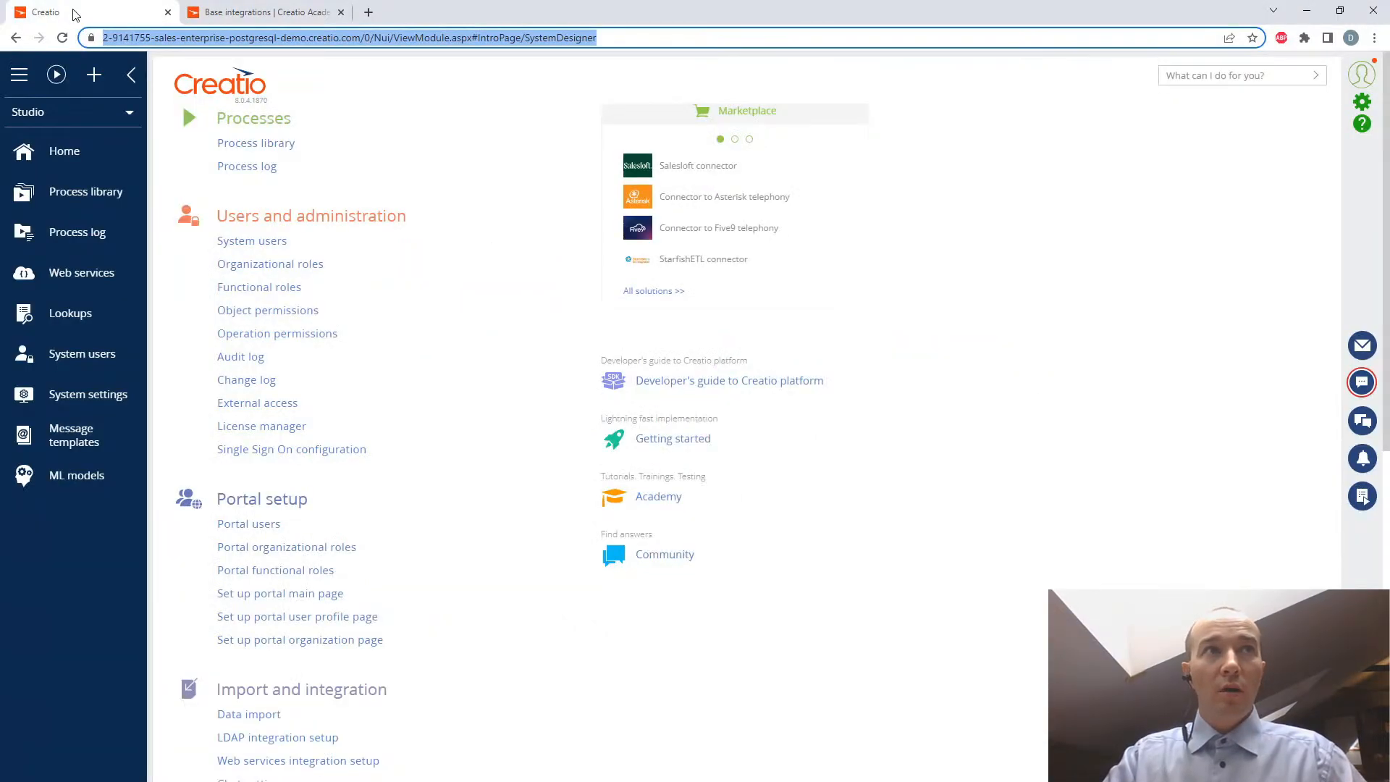
click(166, 40)
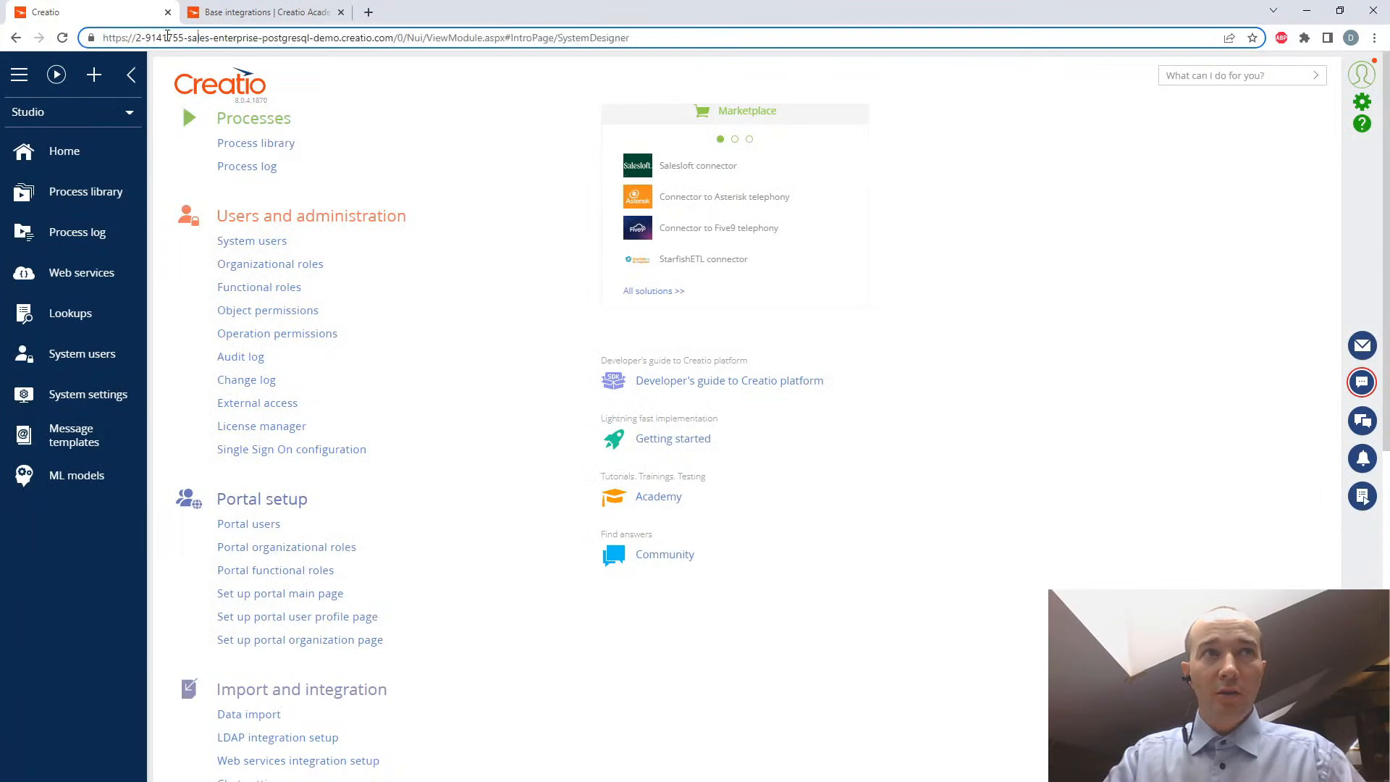
click(263, 13)
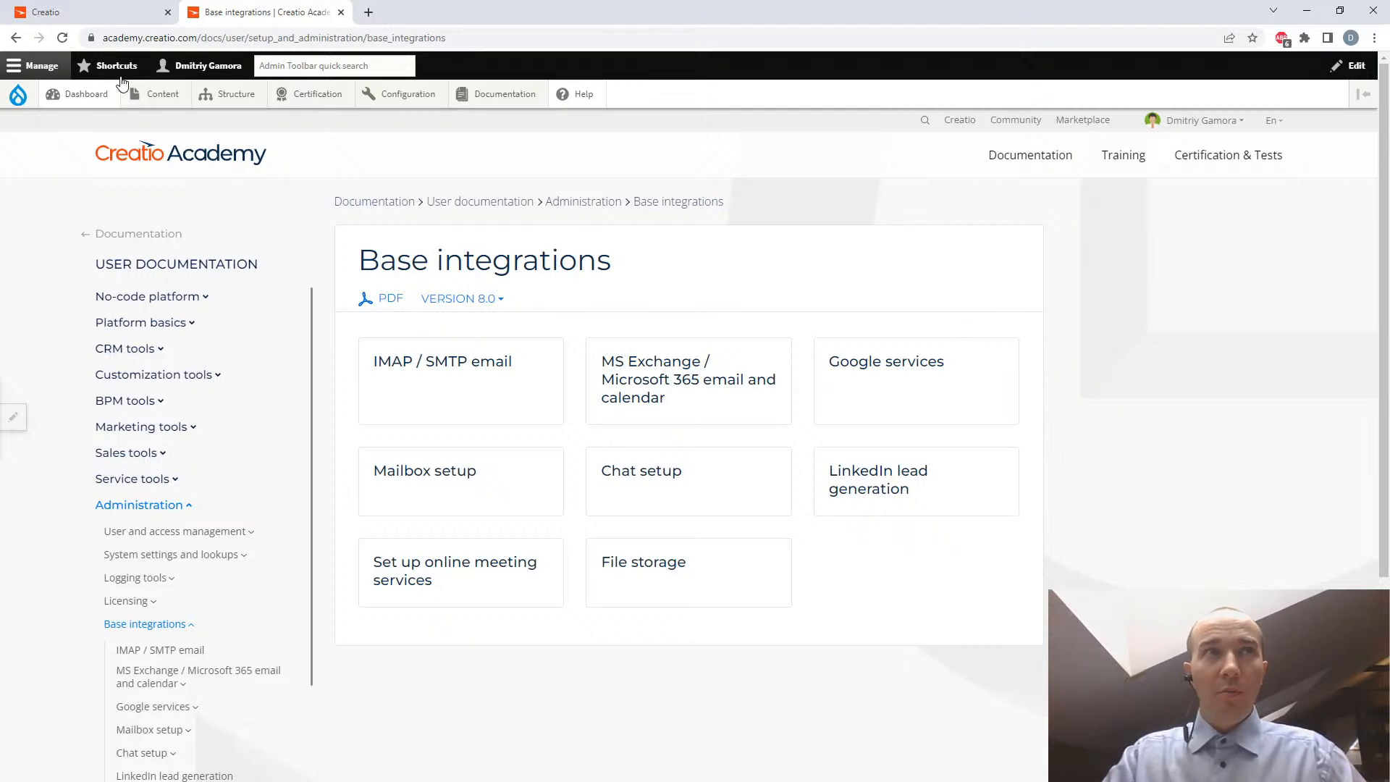
click(95, 12)
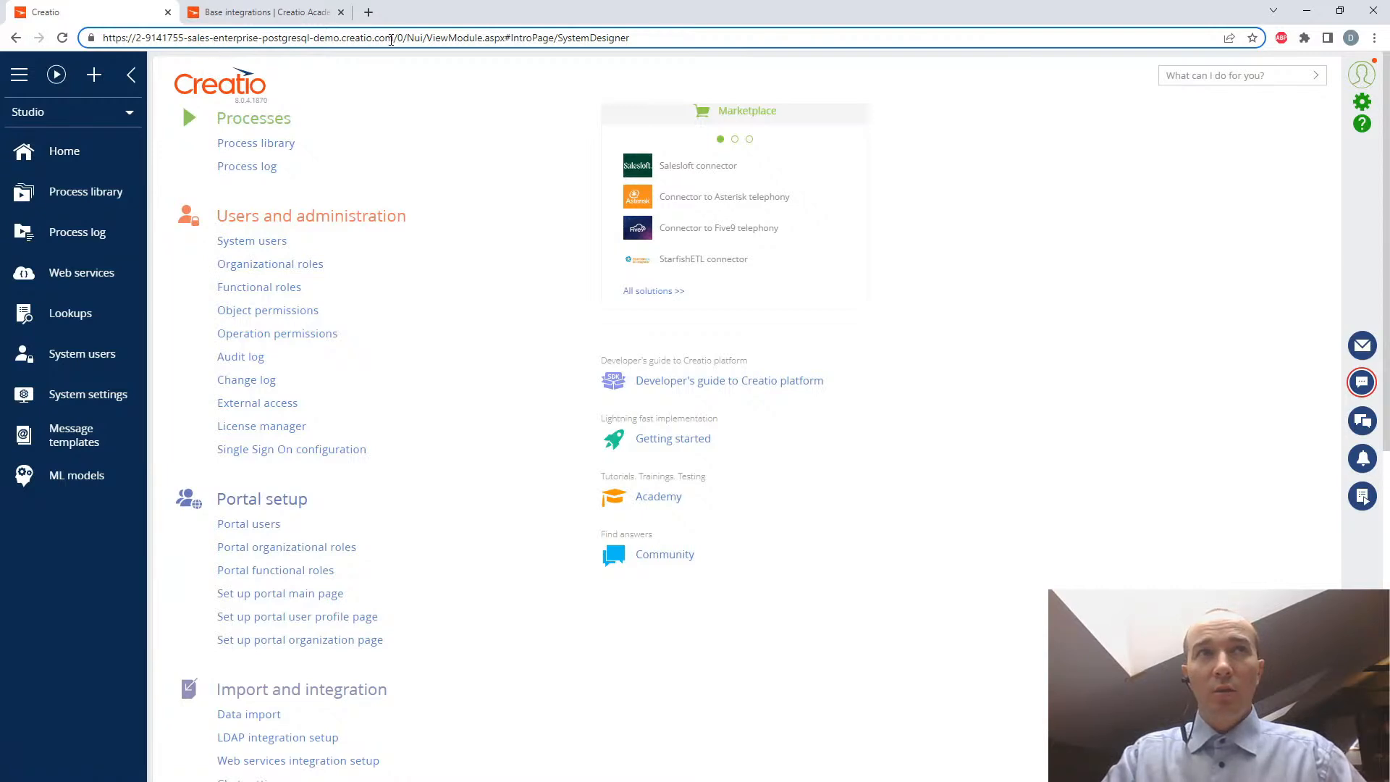
drag(394, 38, 102, 39)
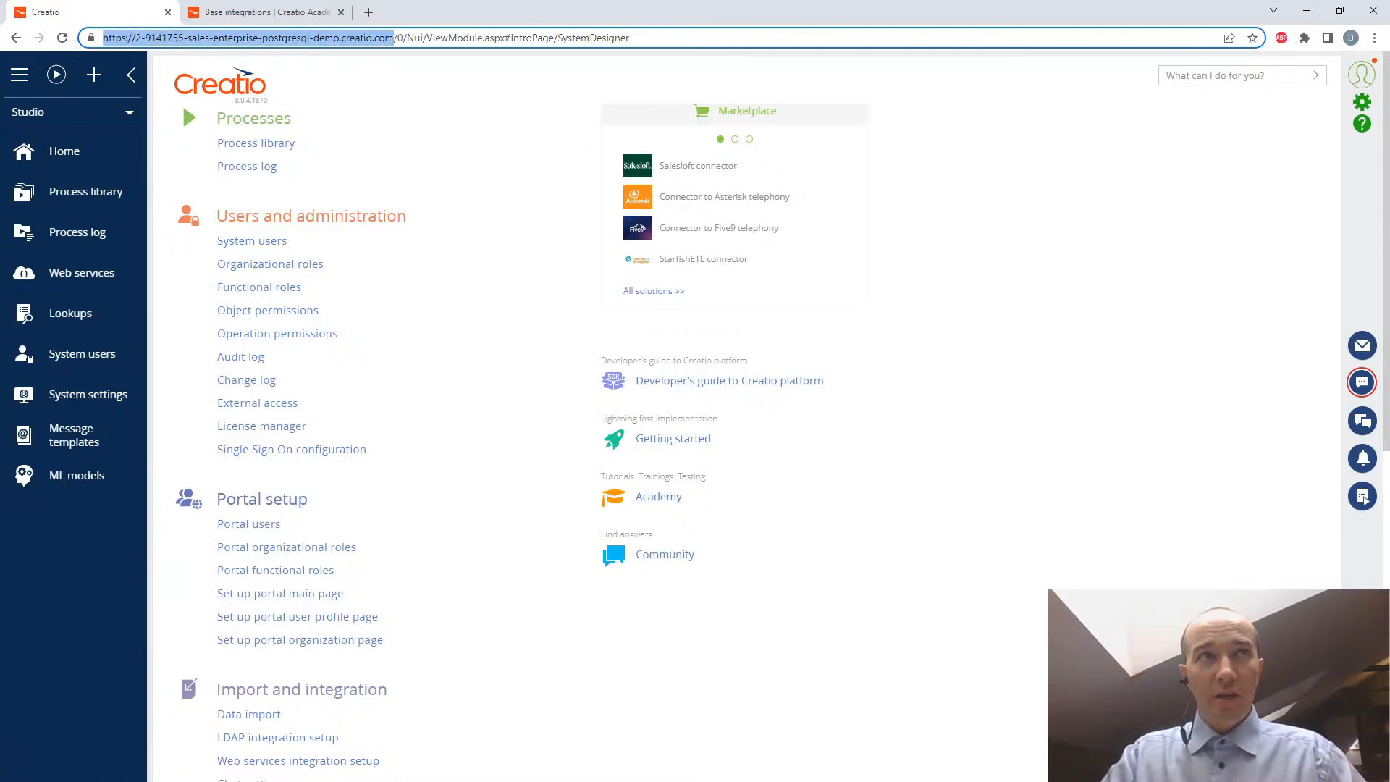
click(268, 13)
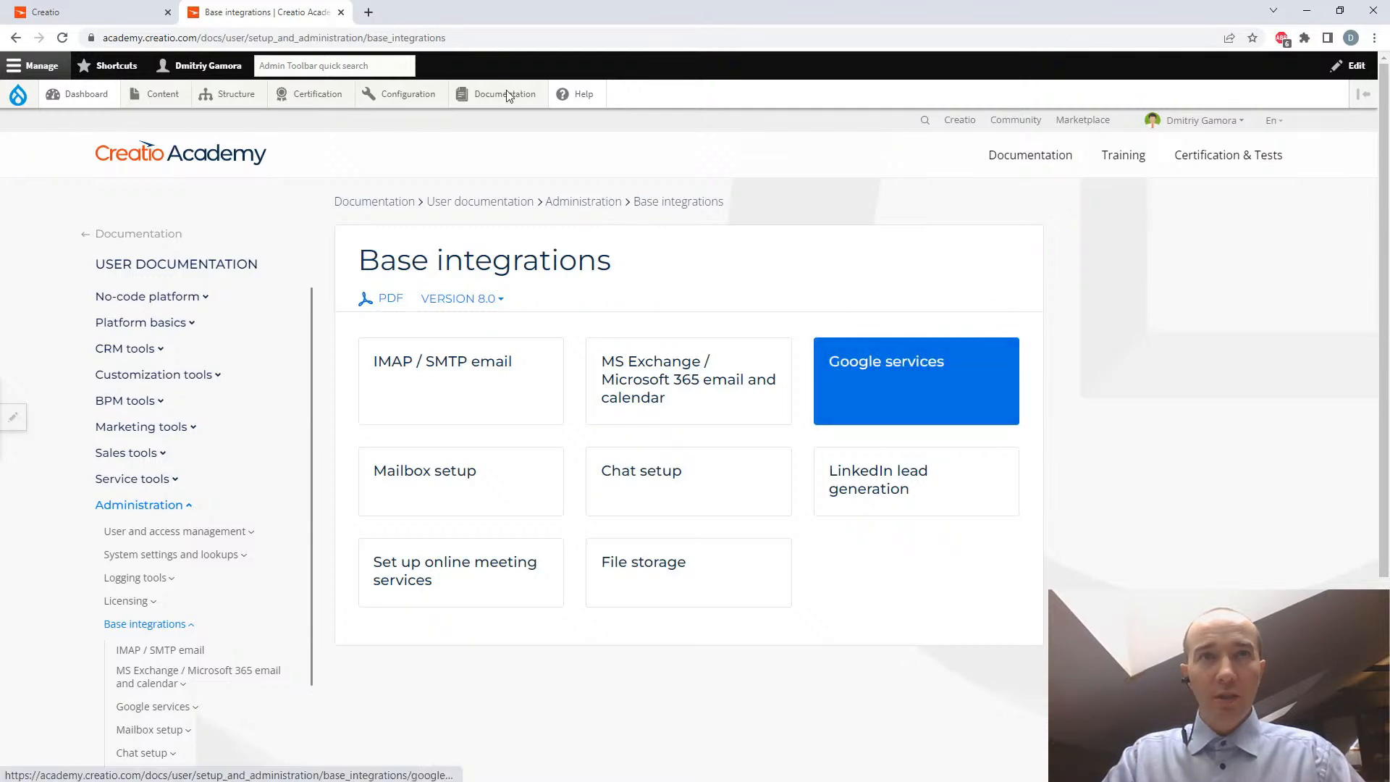
click(134, 13)
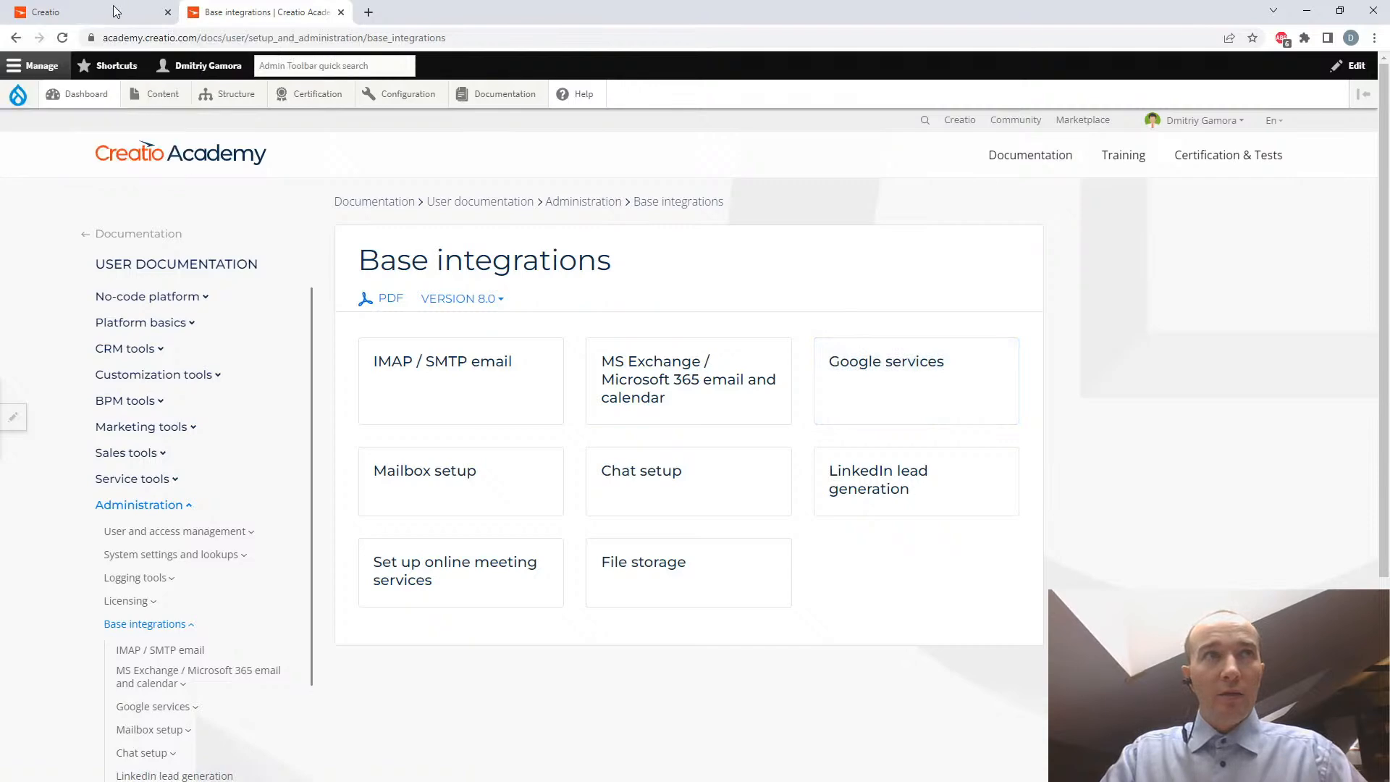
click(326, 6)
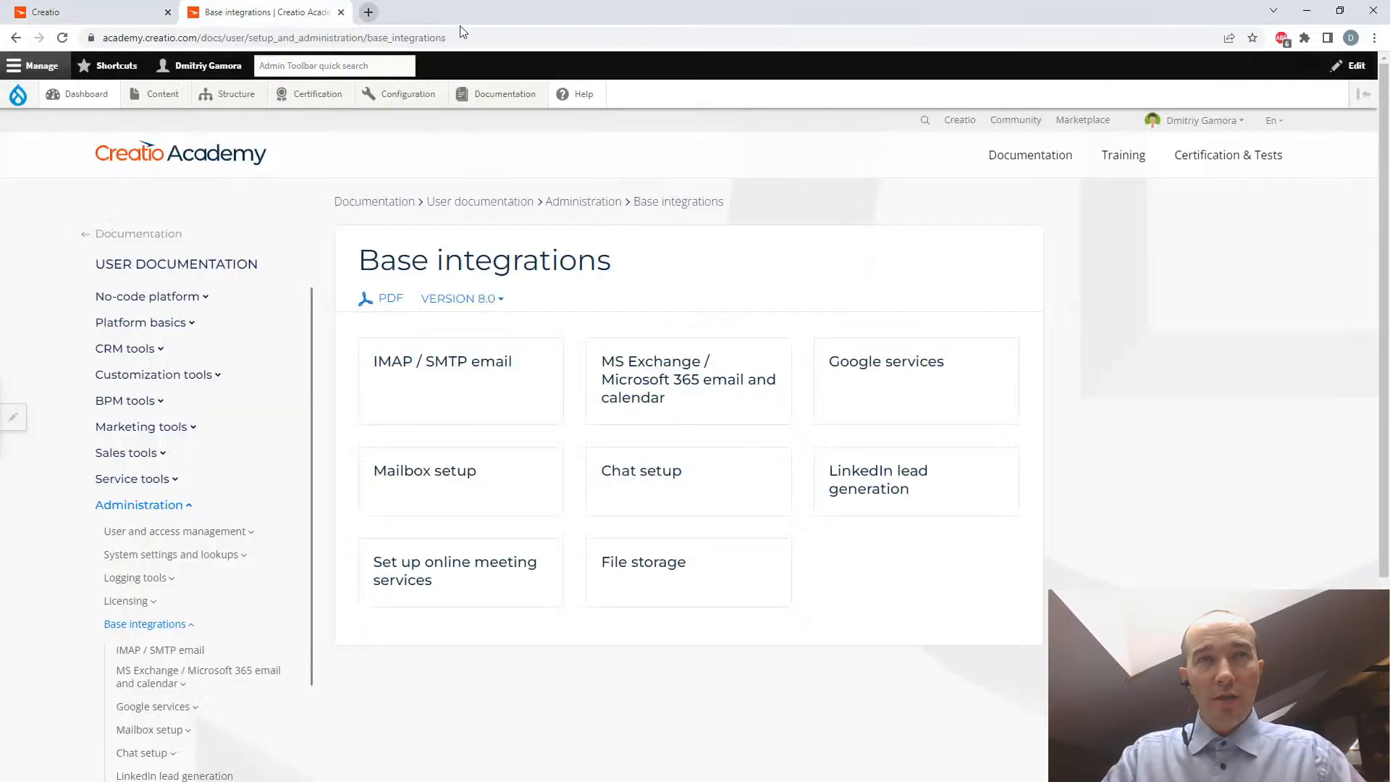
- Open the Register with Google Workspace article under Google services and review its overview of the Client ID and Client Secret keys
click(935, 406)
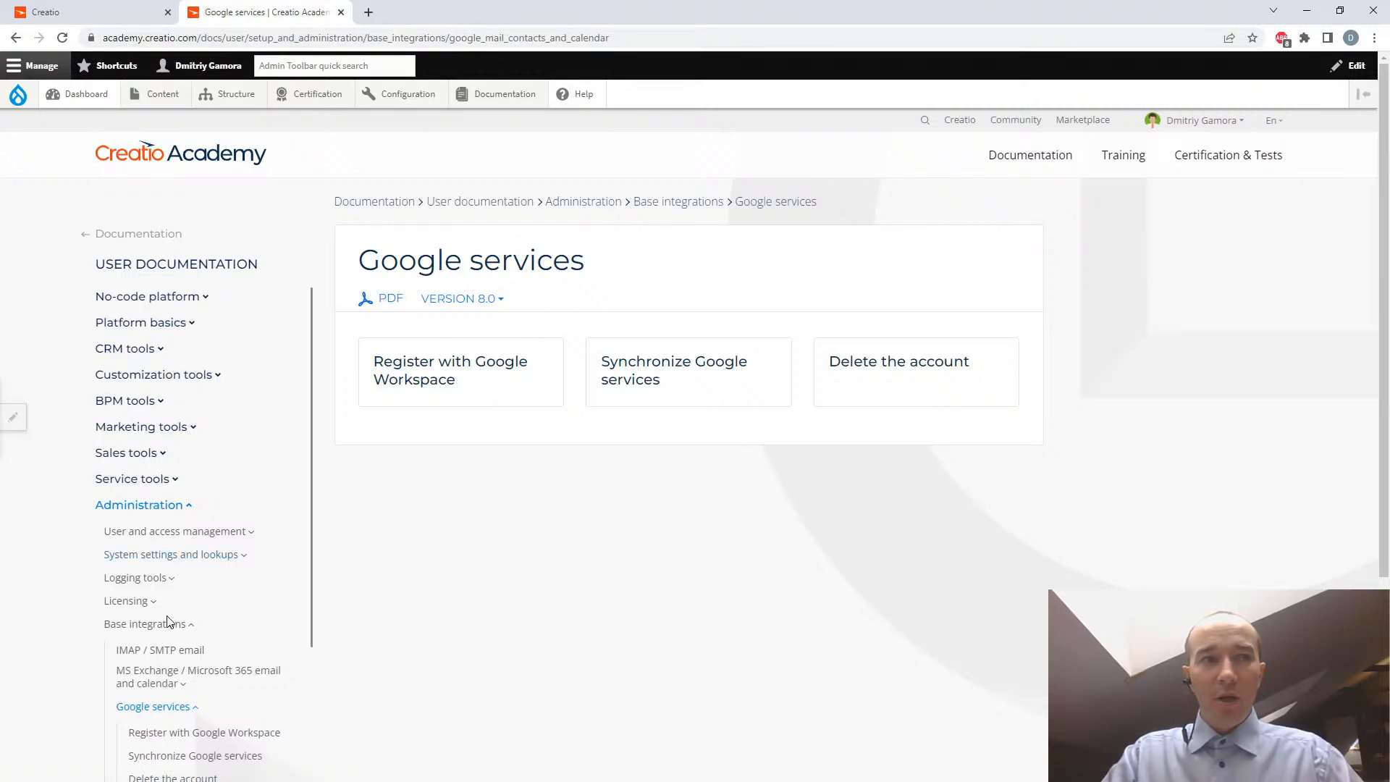
click(416, 392)
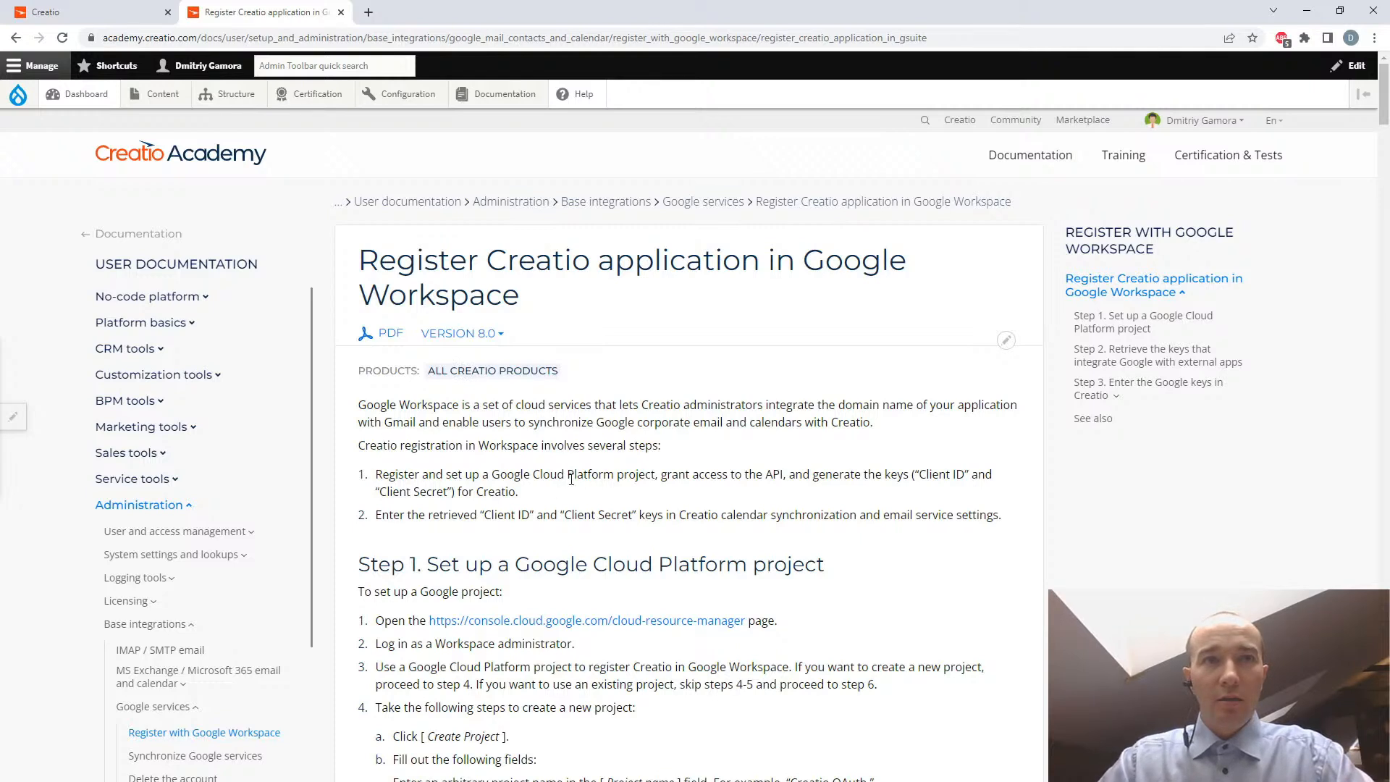
drag(493, 475, 613, 472)
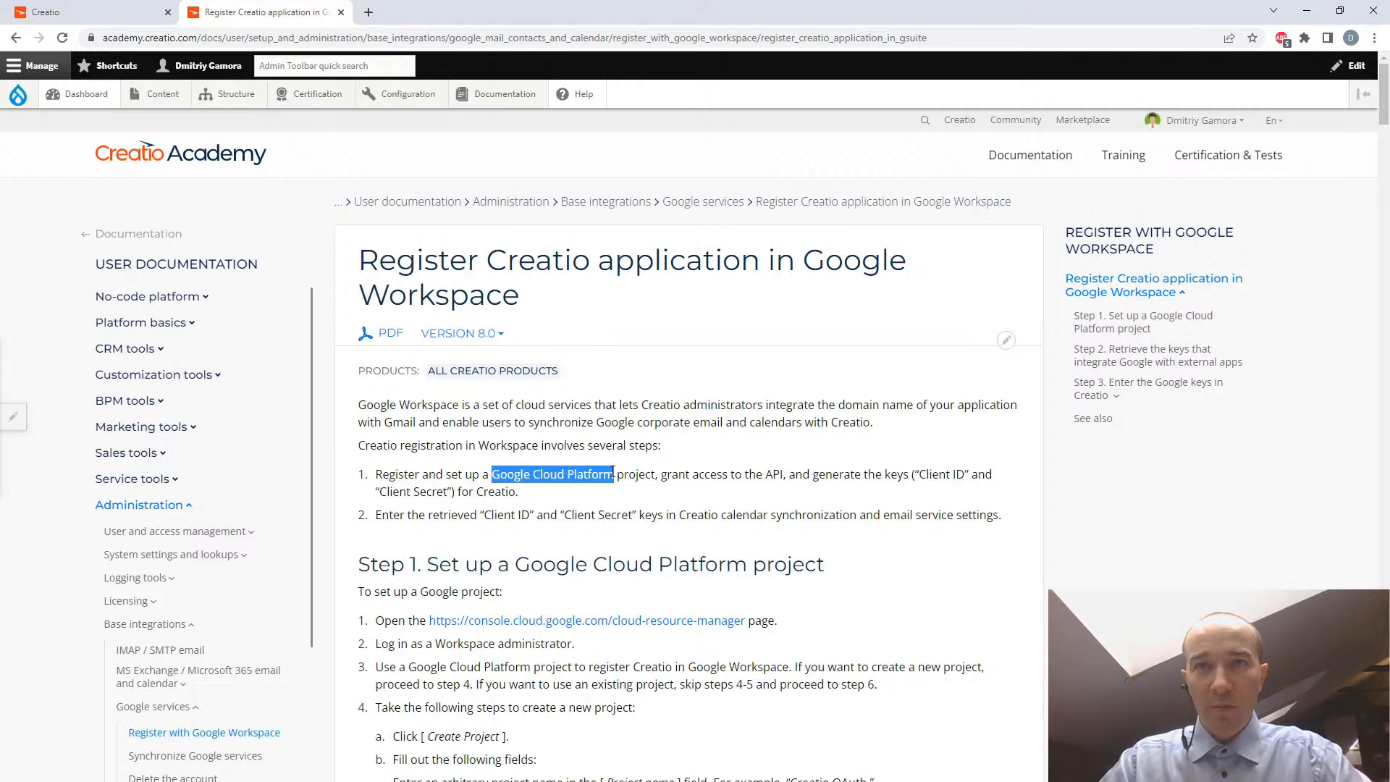
click(940, 474)
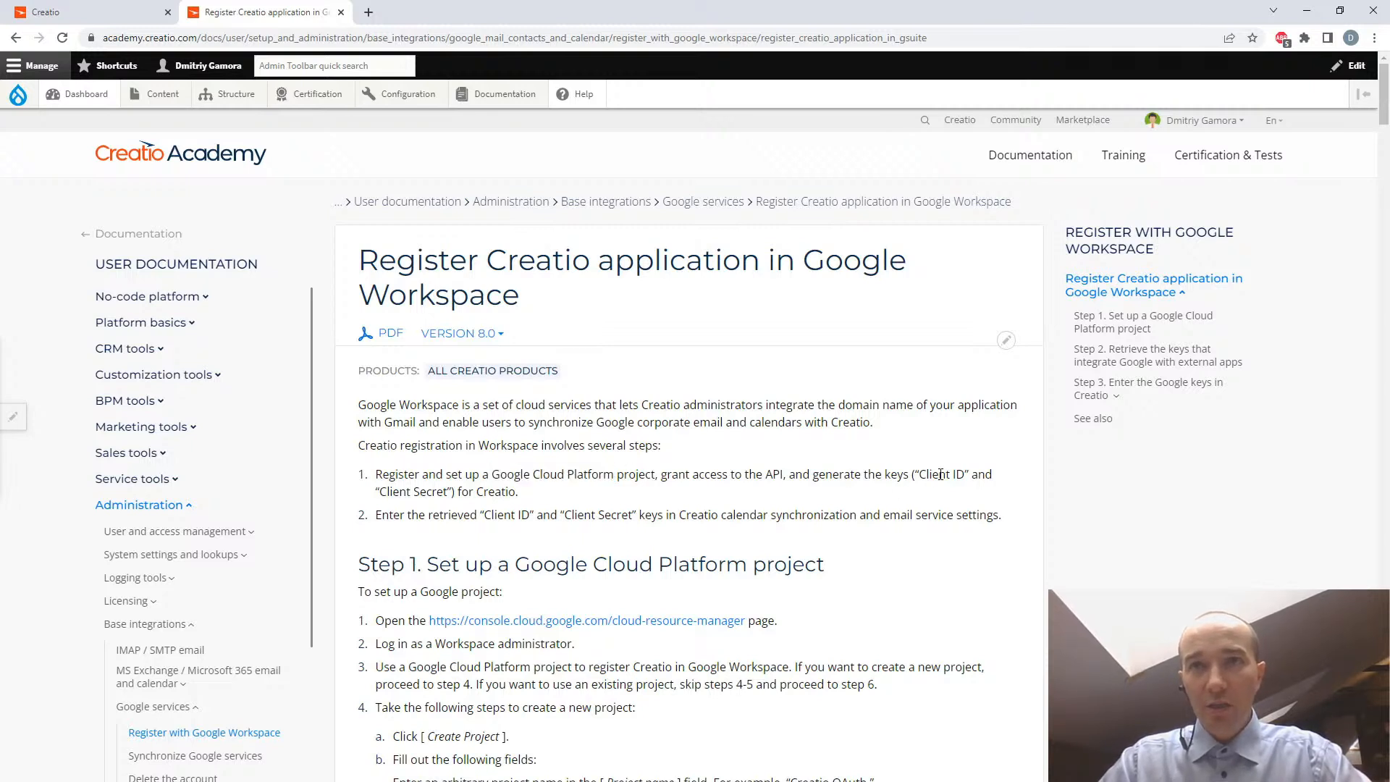
drag(919, 474, 968, 474)
drag(379, 492, 449, 491)
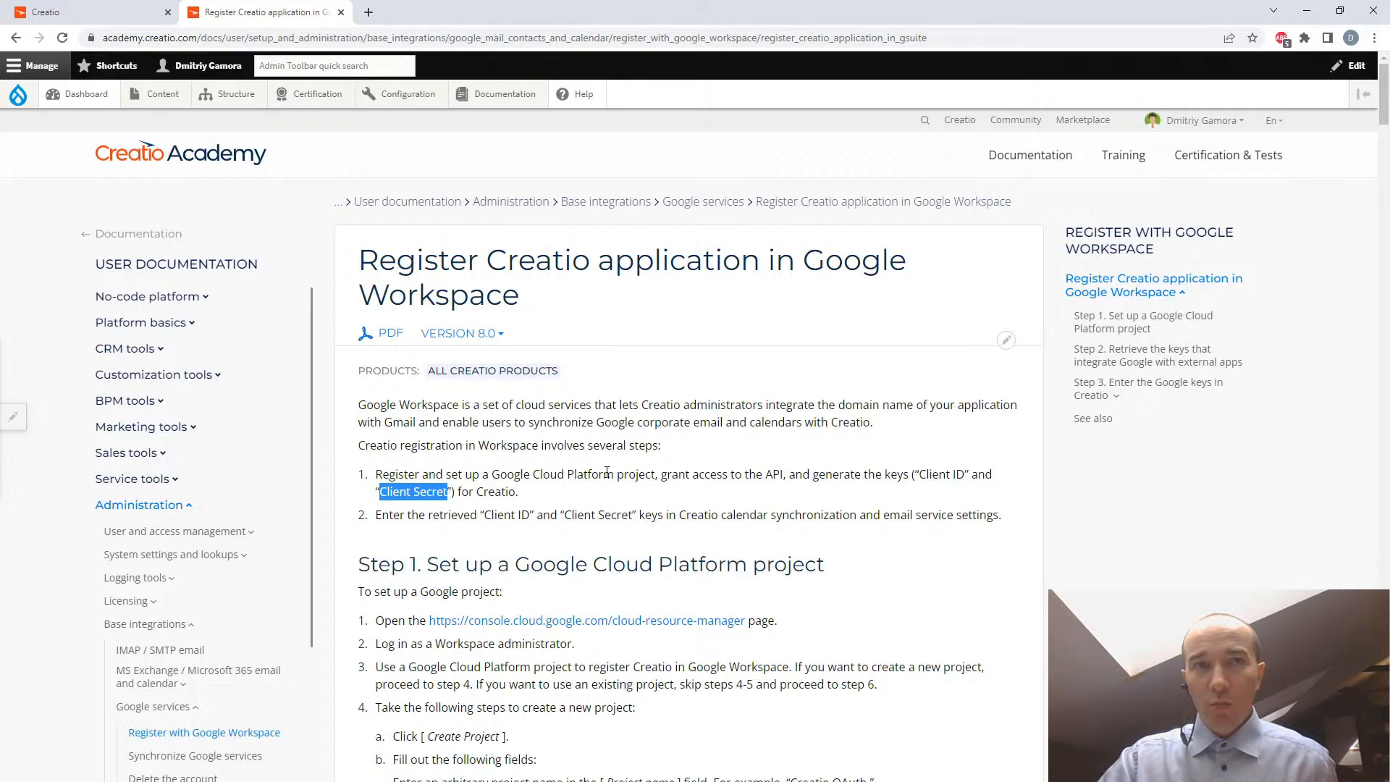
drag(484, 514, 634, 516)
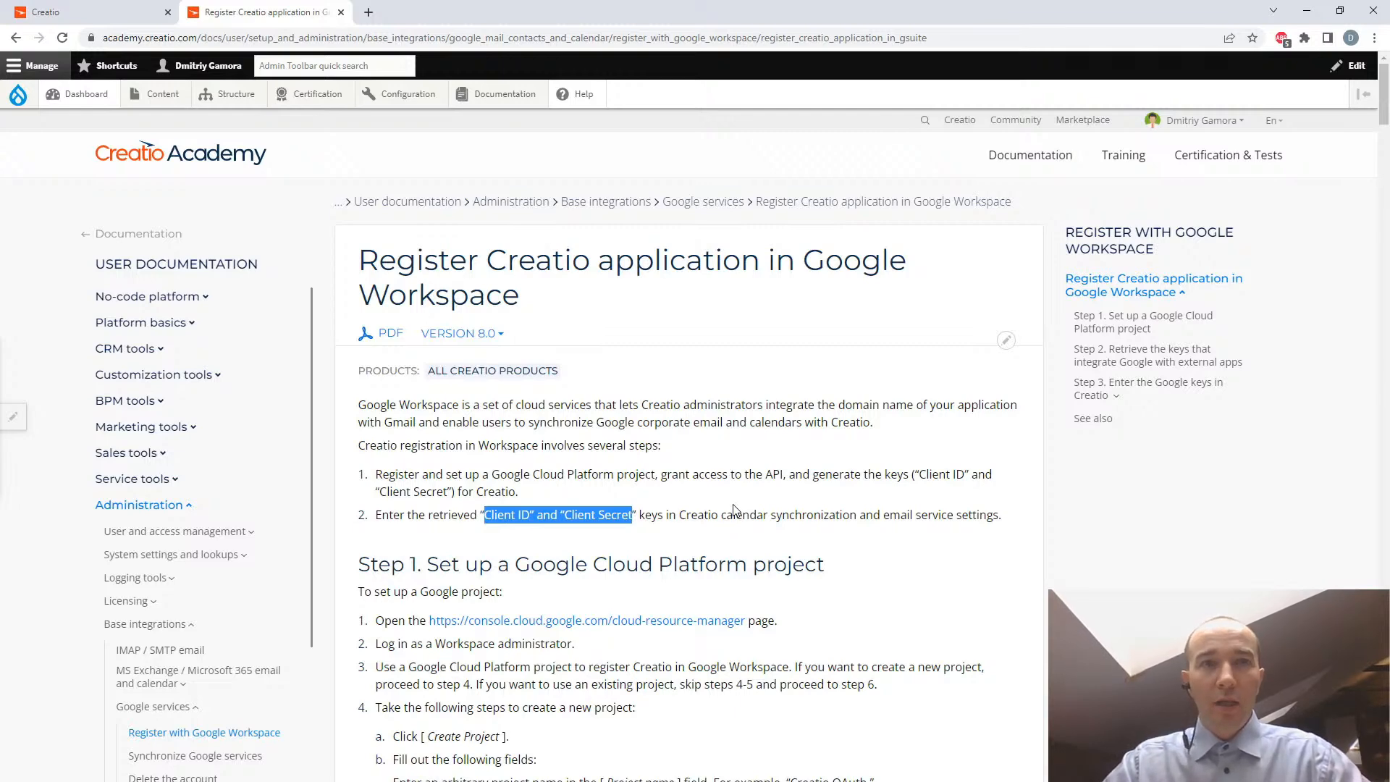
- Open the Google Cloud resource manager page linked in Step 1 of the article
scroll(733, 509, down, 1)
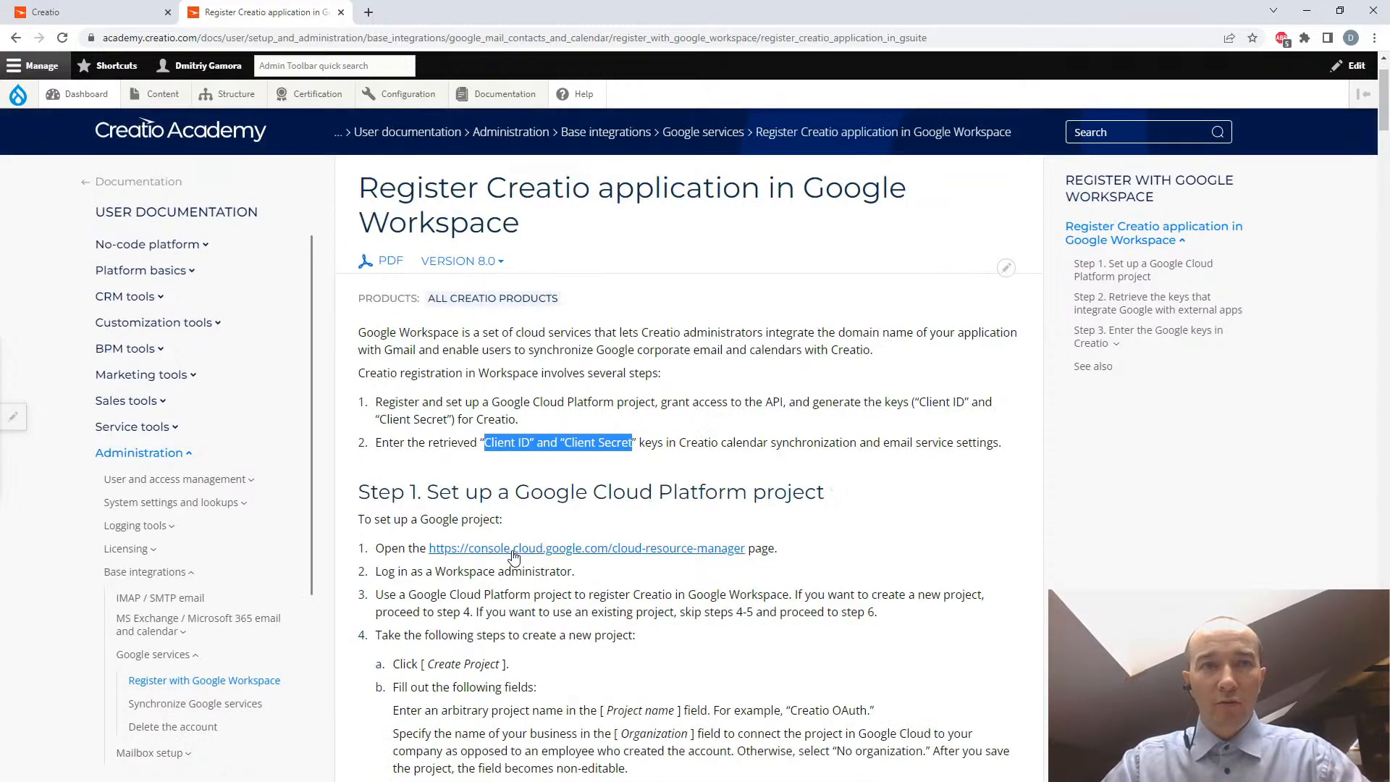
middle_click(601, 553)
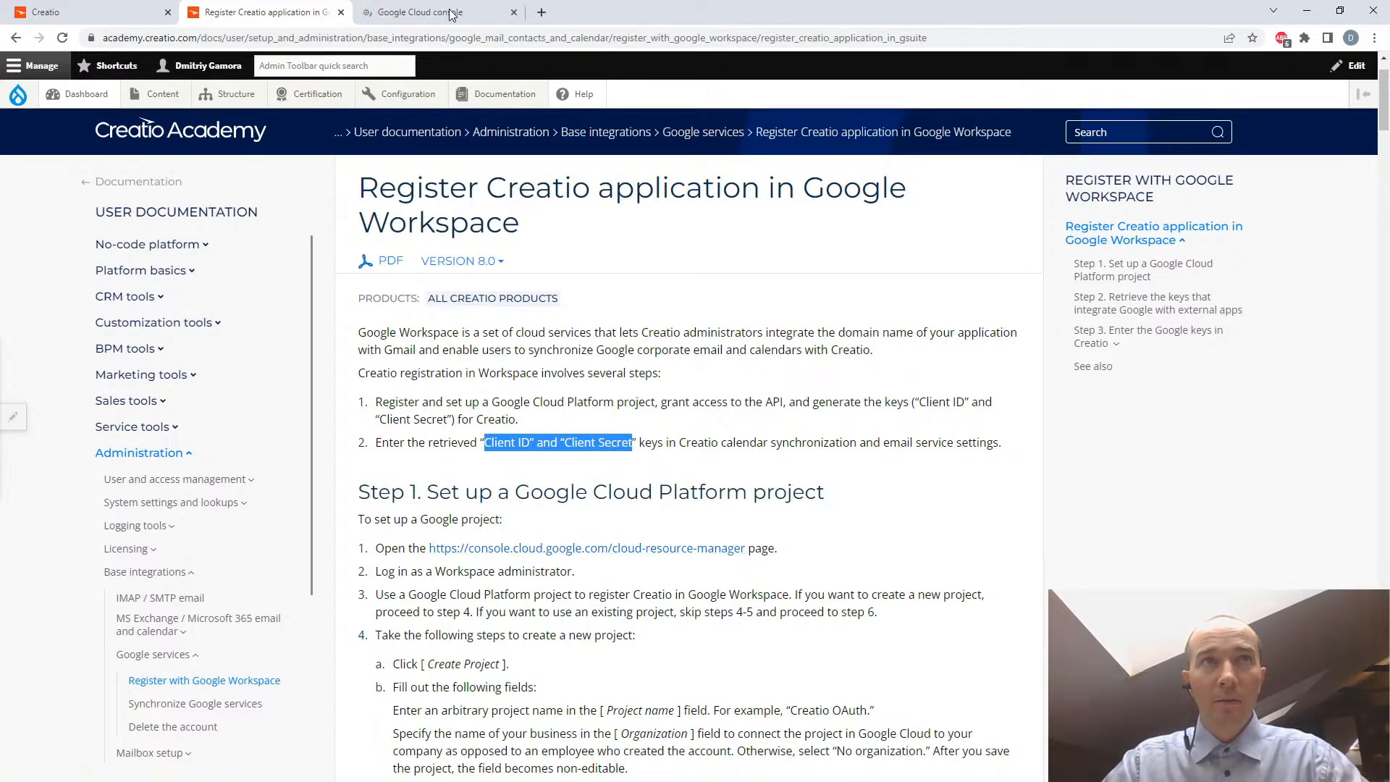
click(452, 15)
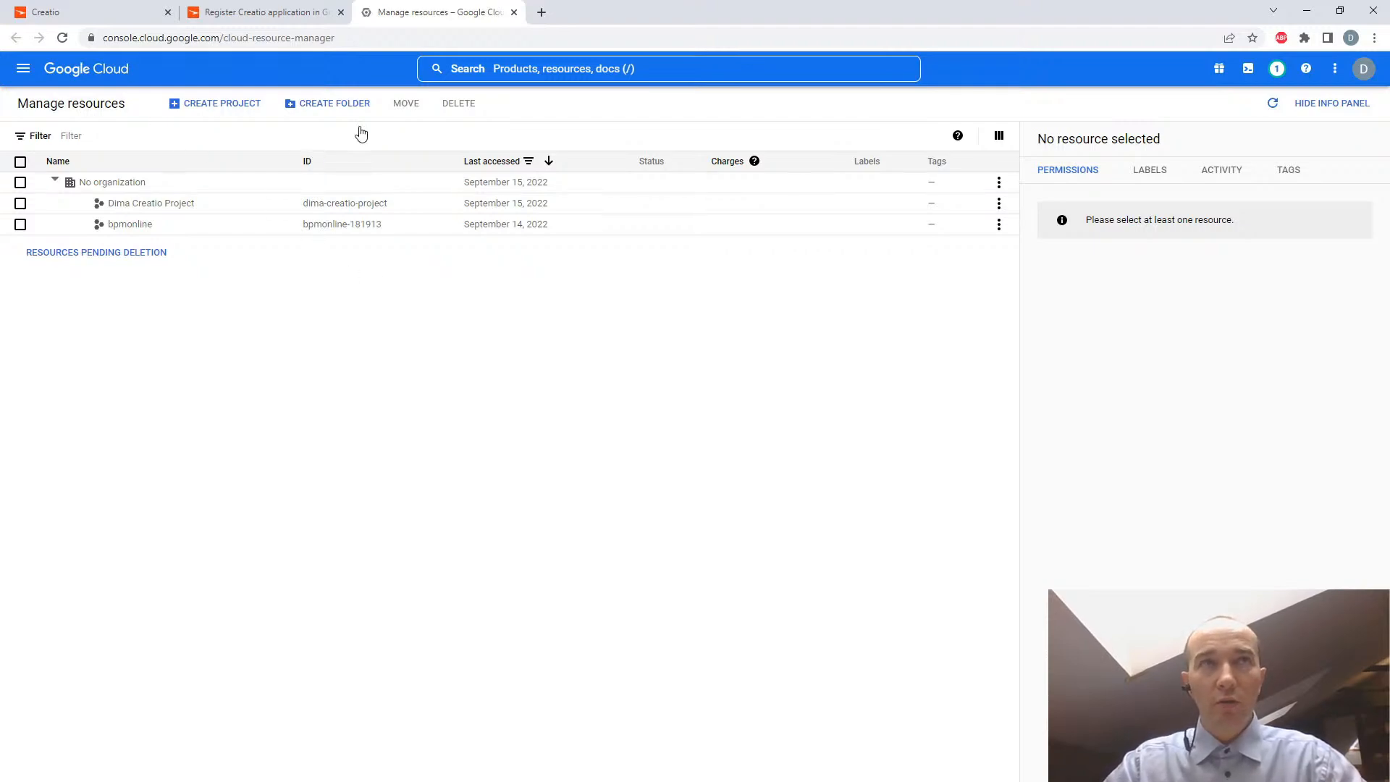
- Compare the article's instructions for creating a new project with the Google Cloud Manage resources page
click(285, 16)
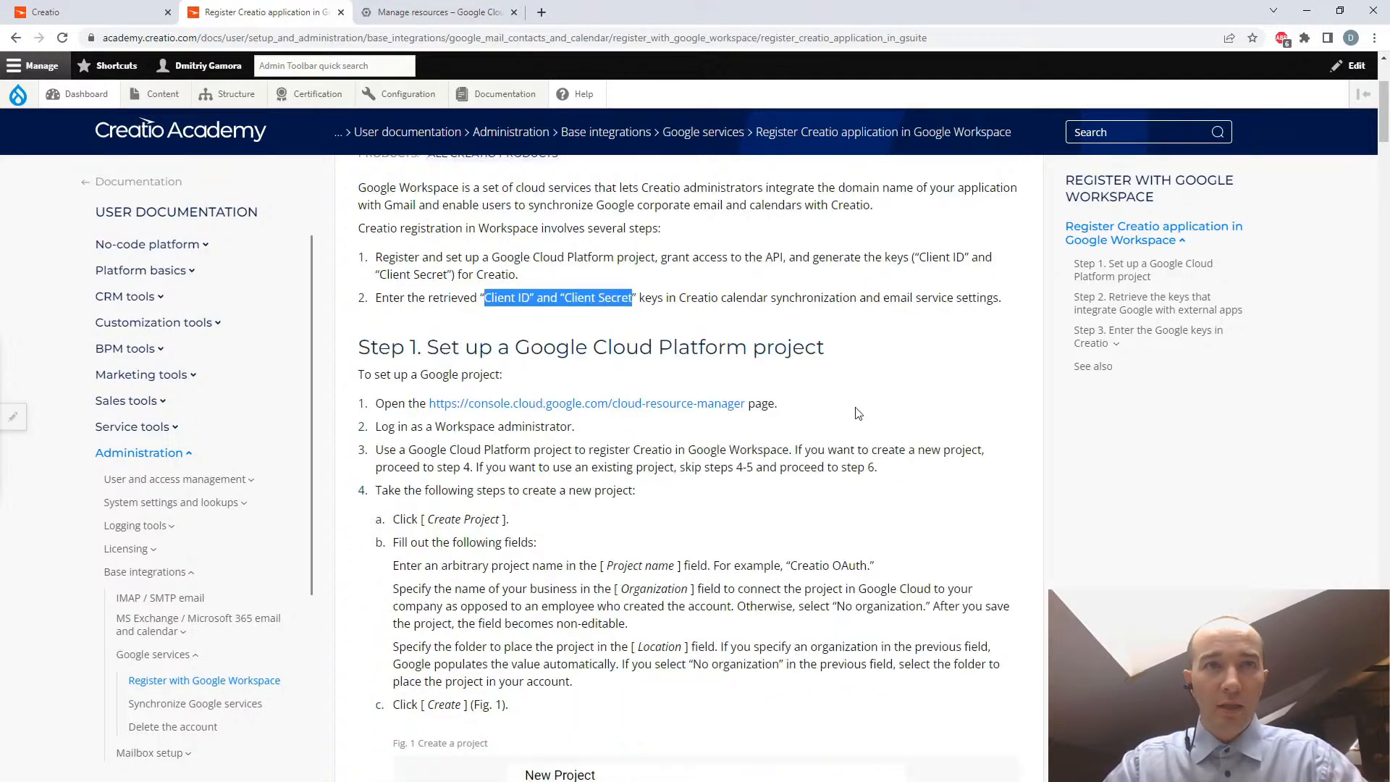
click(411, 11)
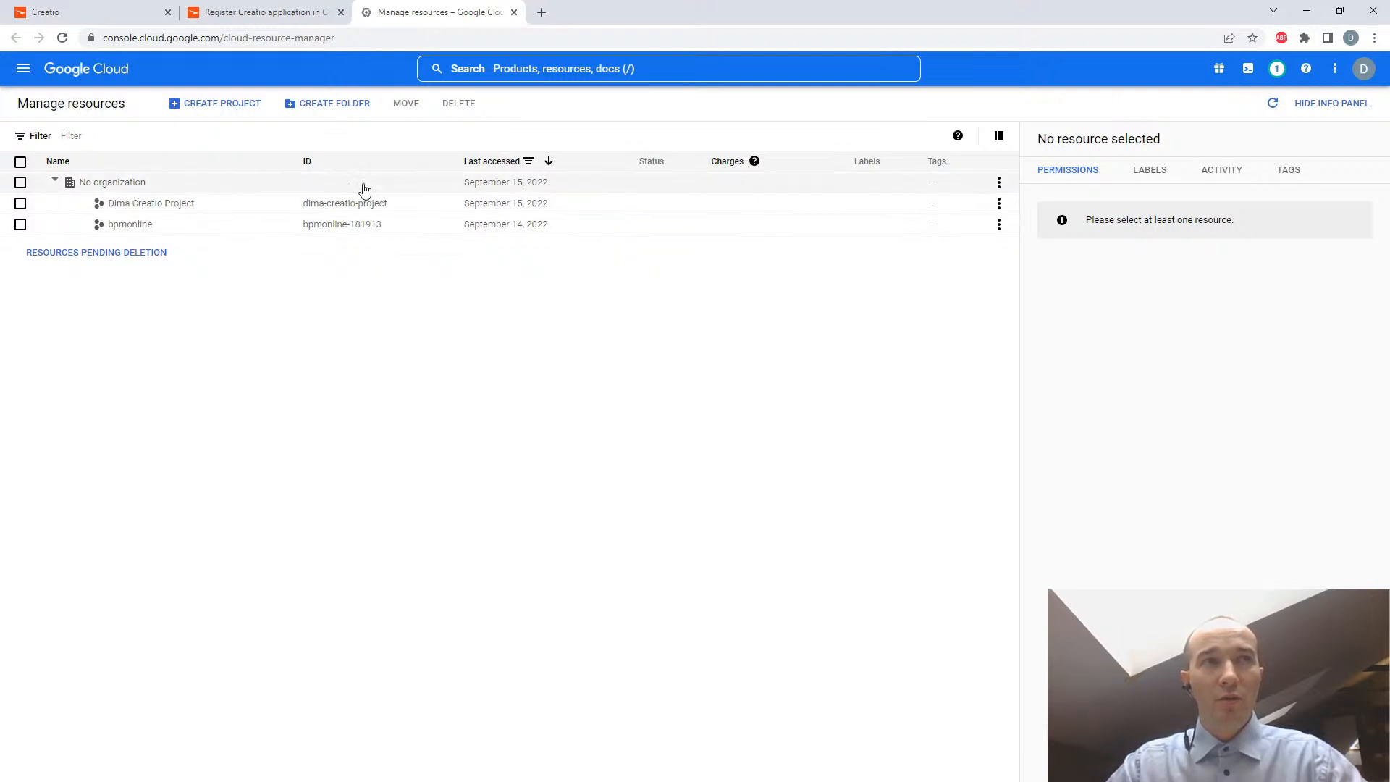
click(255, 12)
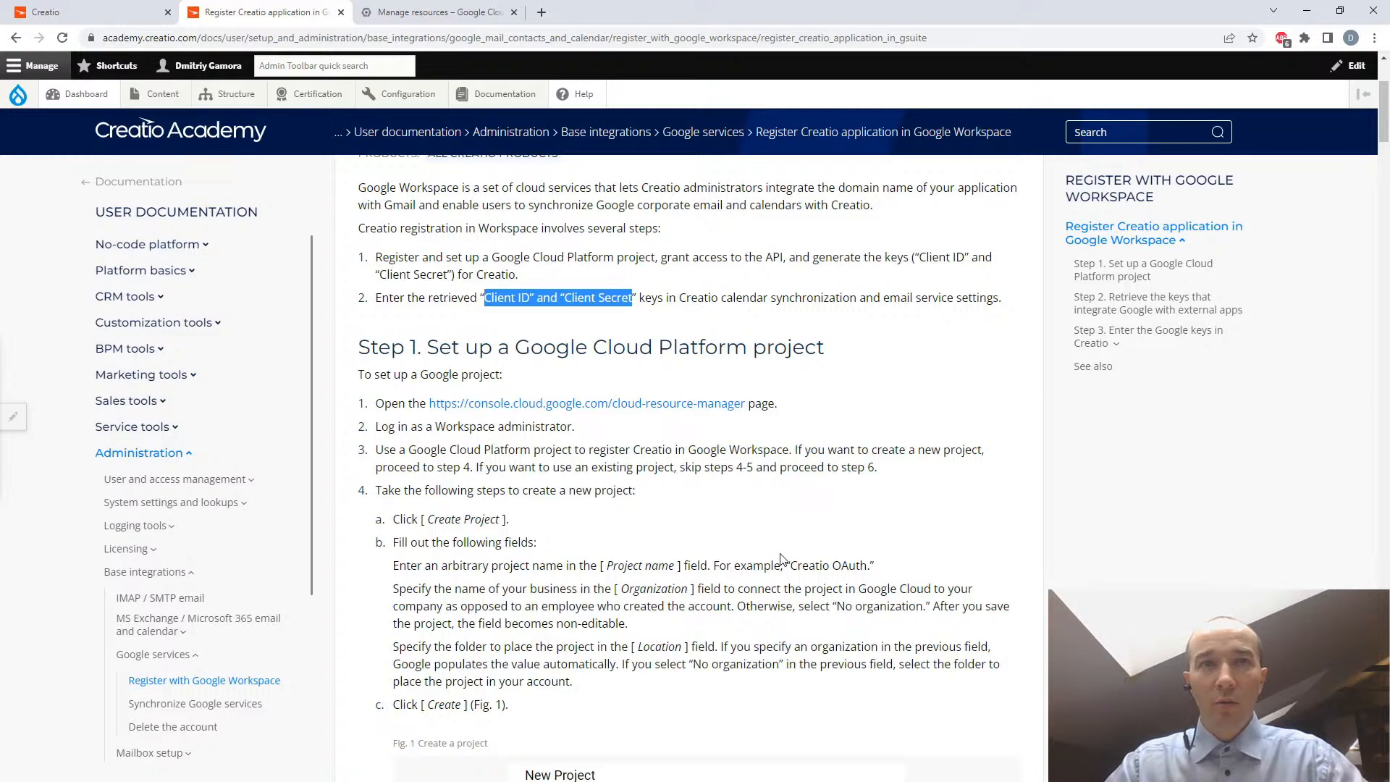
drag(466, 518, 506, 519)
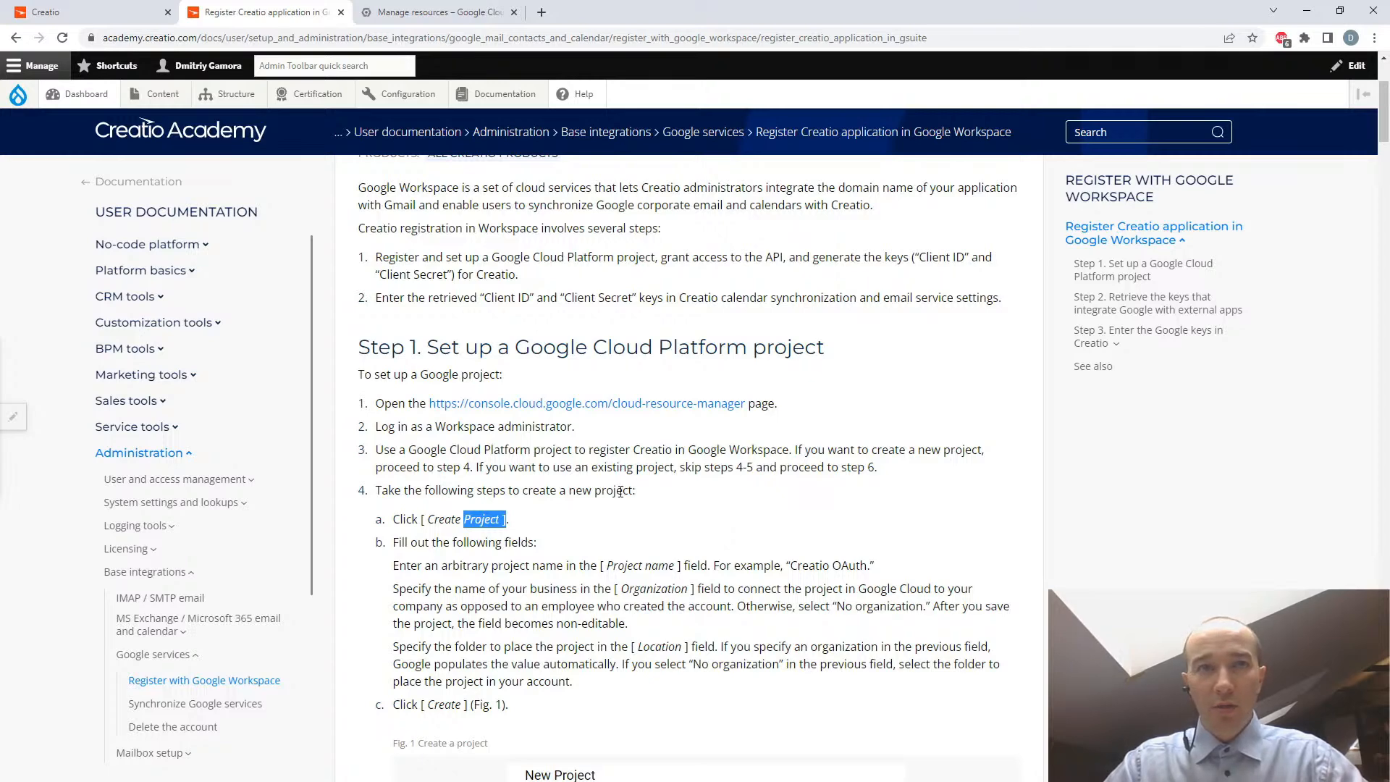
scroll(620, 491, down, 1)
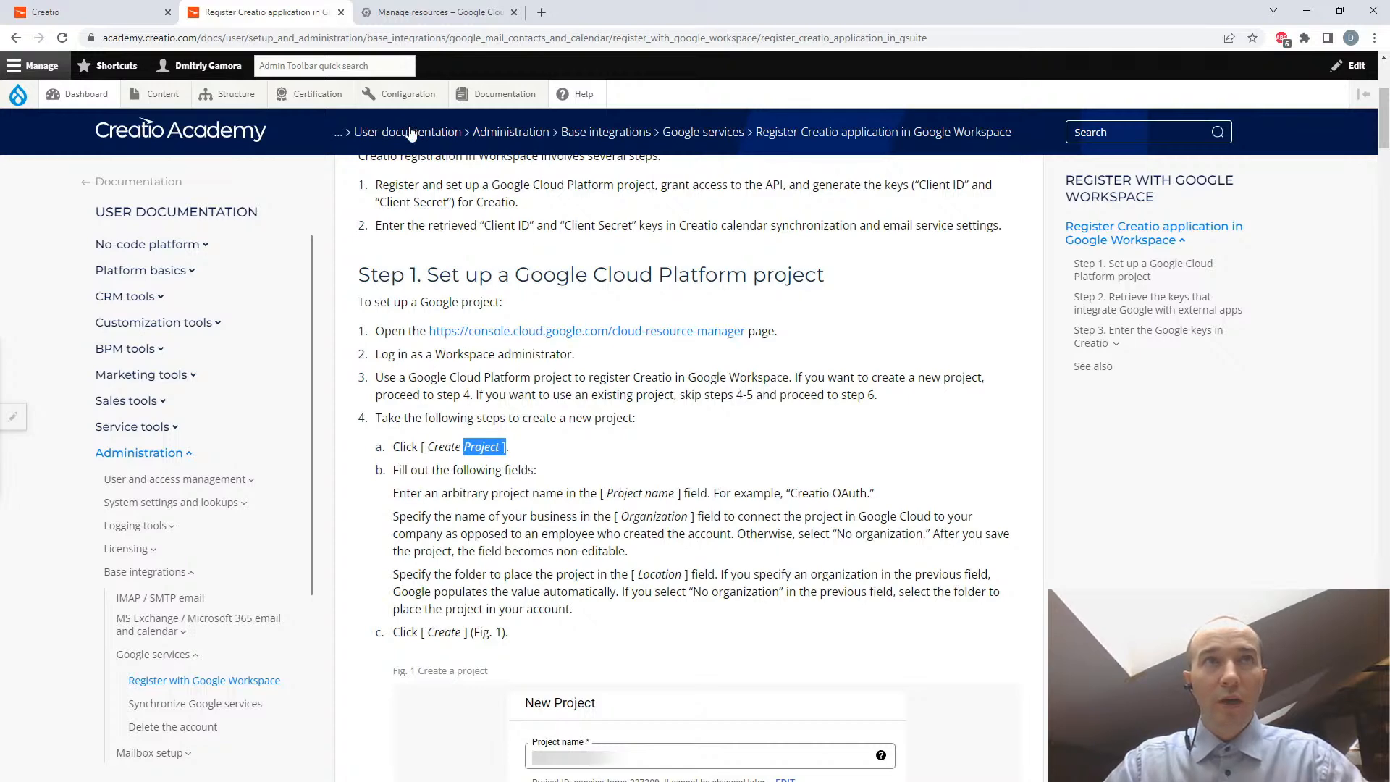
- Create a Google Cloud project under No organization, named with the owner's first name followed by "Creatio Project"
click(411, 16)
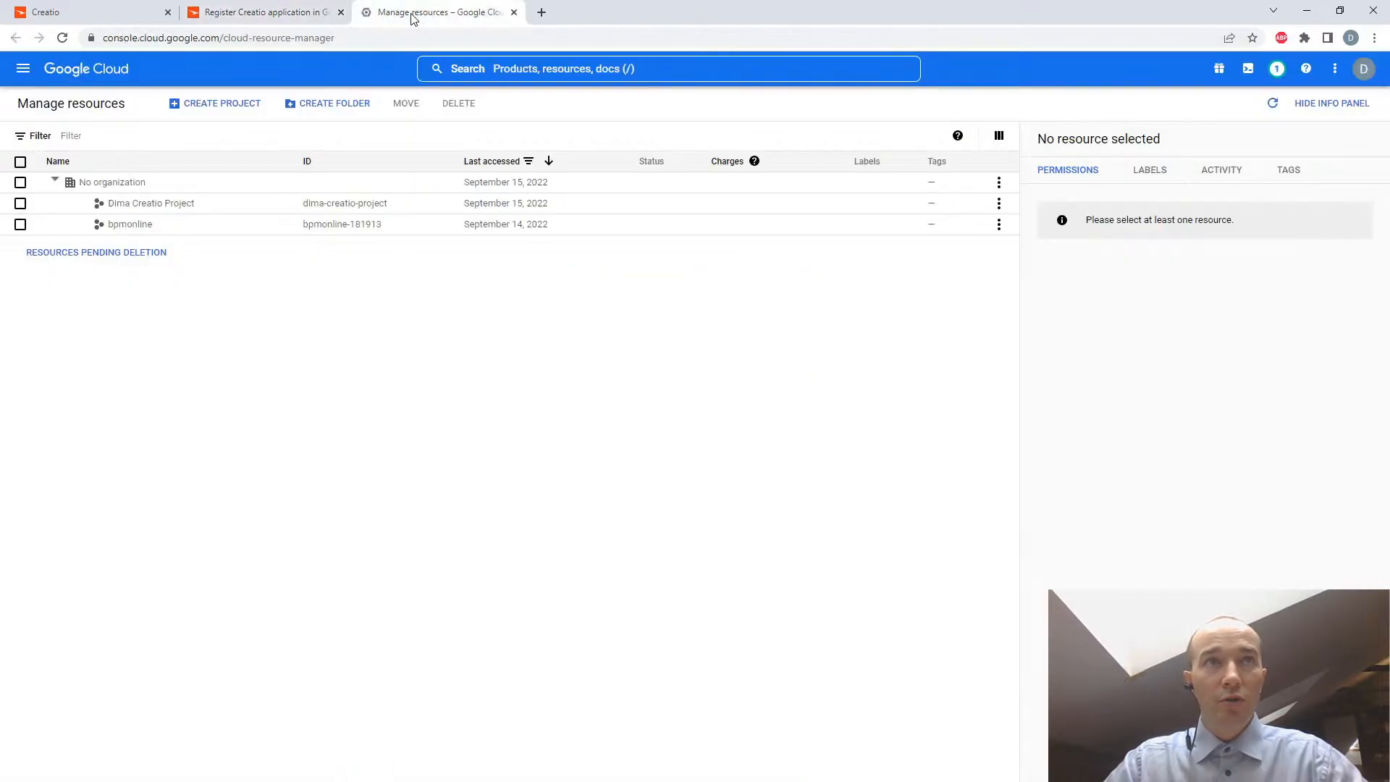
click(190, 109)
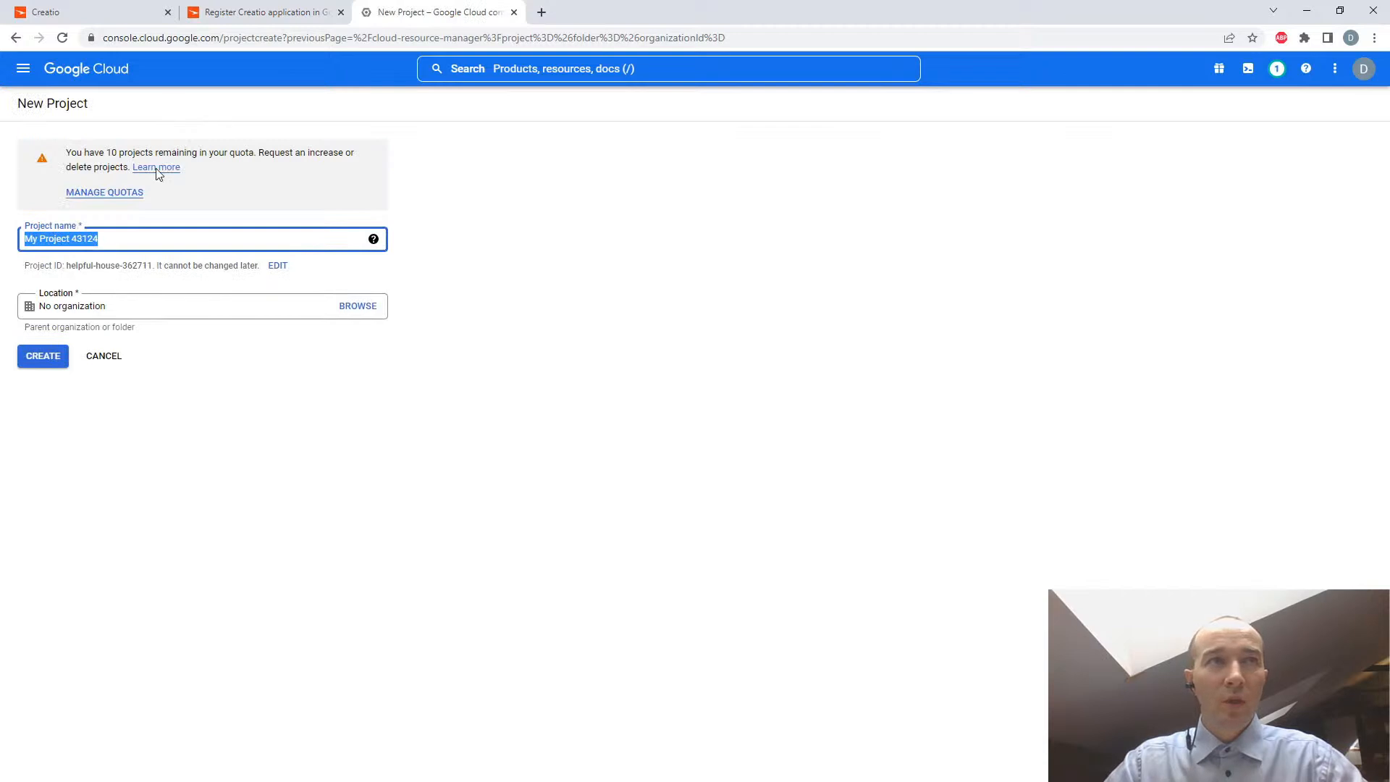
drag(112, 238, 10, 228)
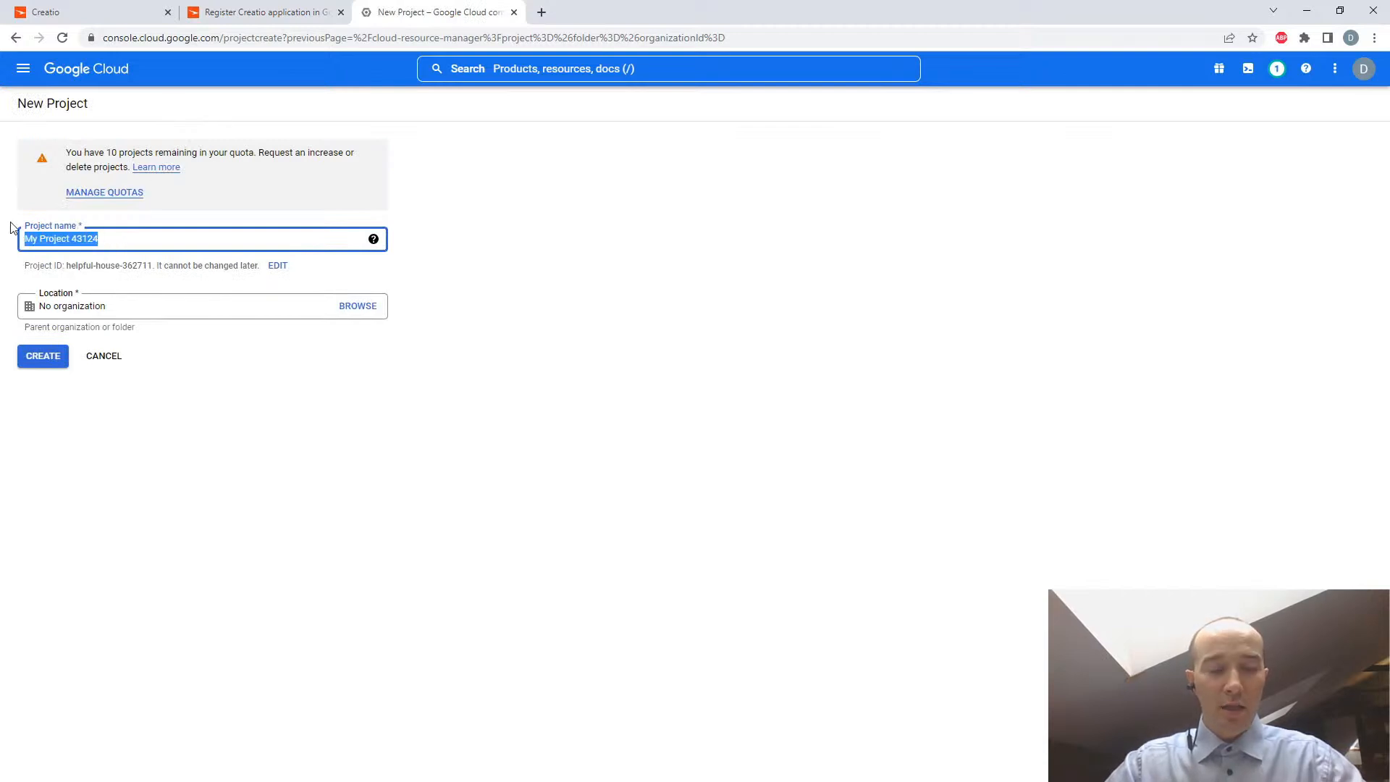
text(Buьф)
key(BackSpace)
key(BackSpace)
key(BackSpace)
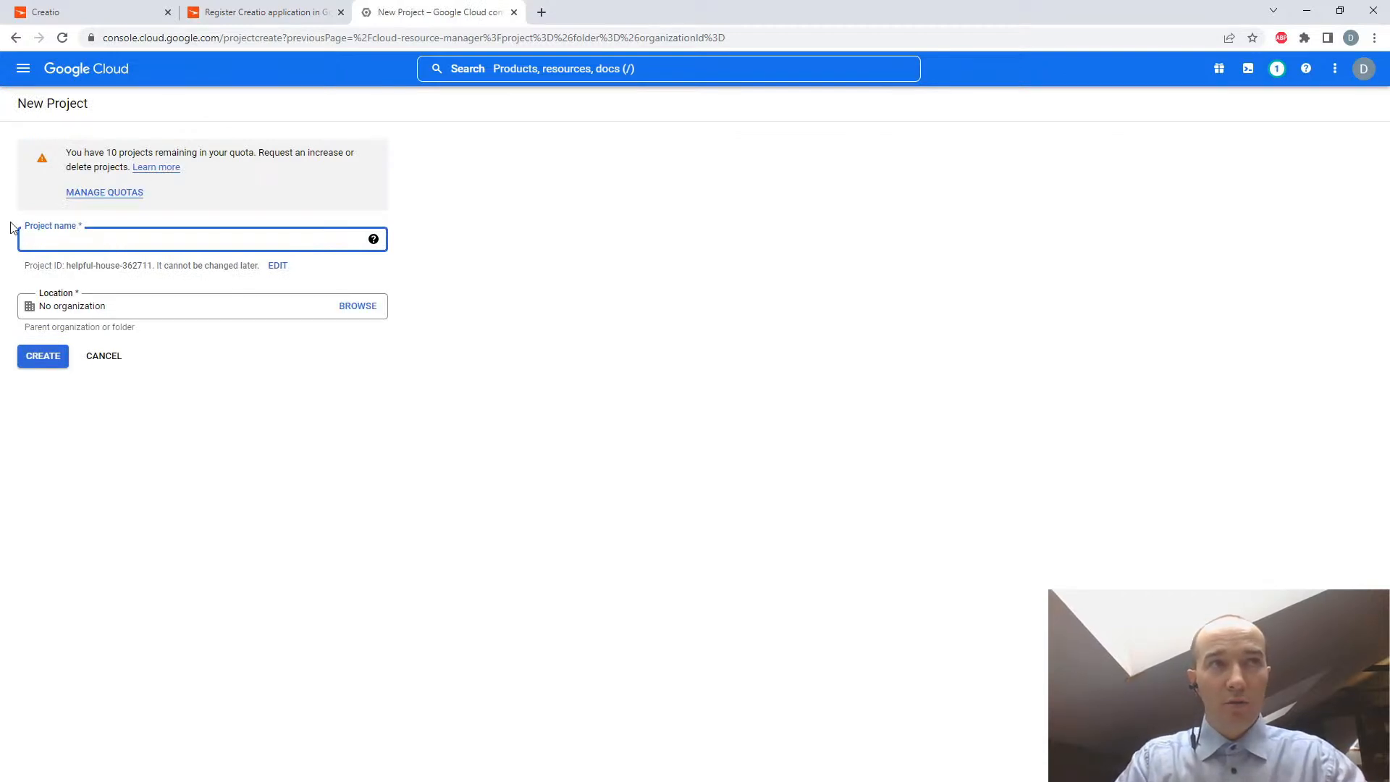
text(Dima)
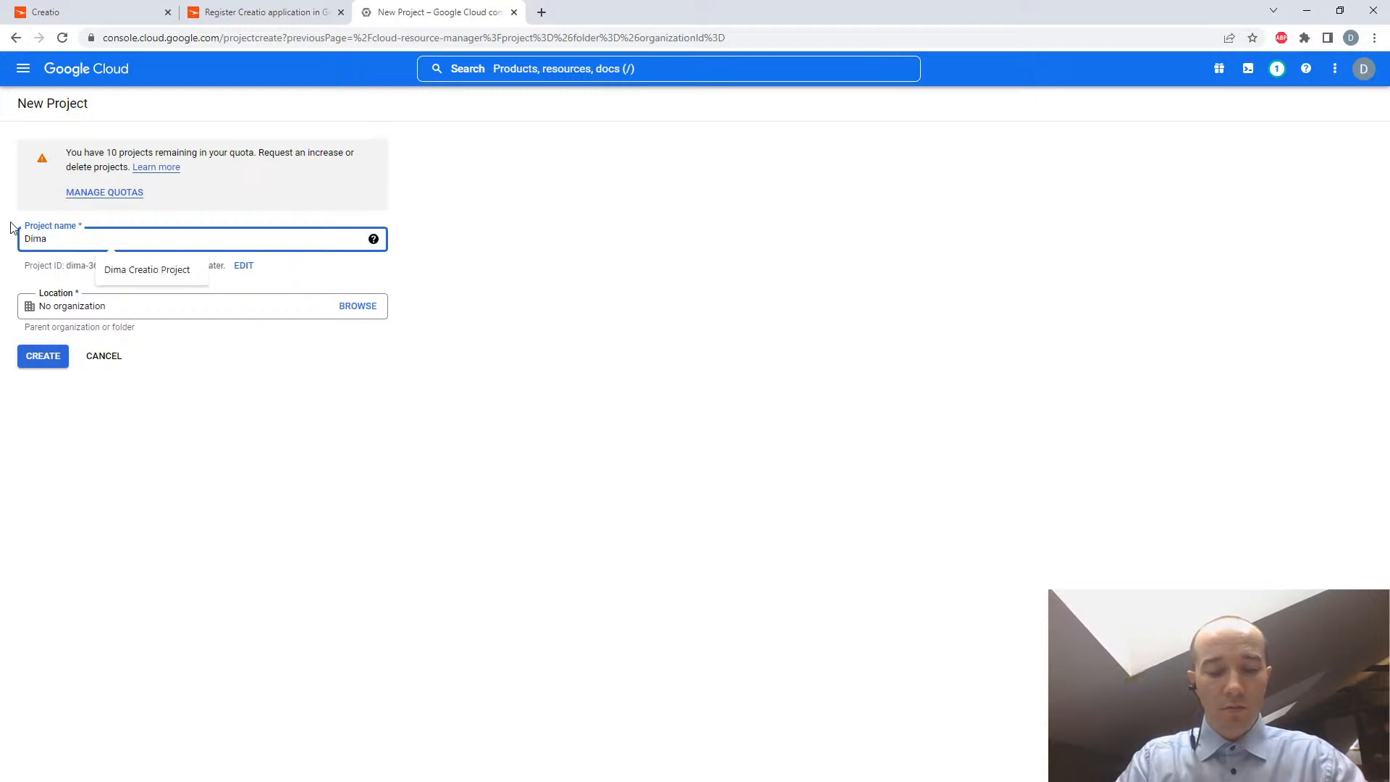
text( Creatio)
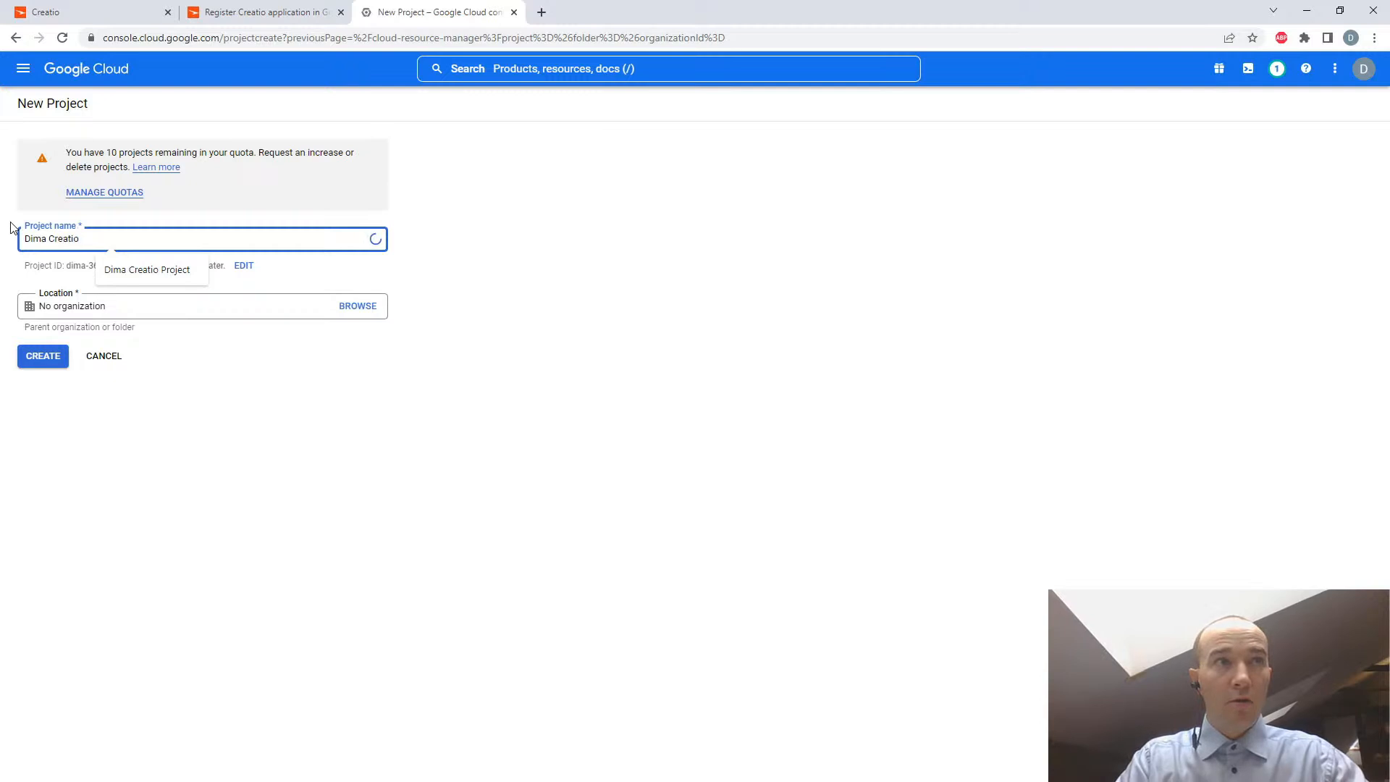
text( Project)
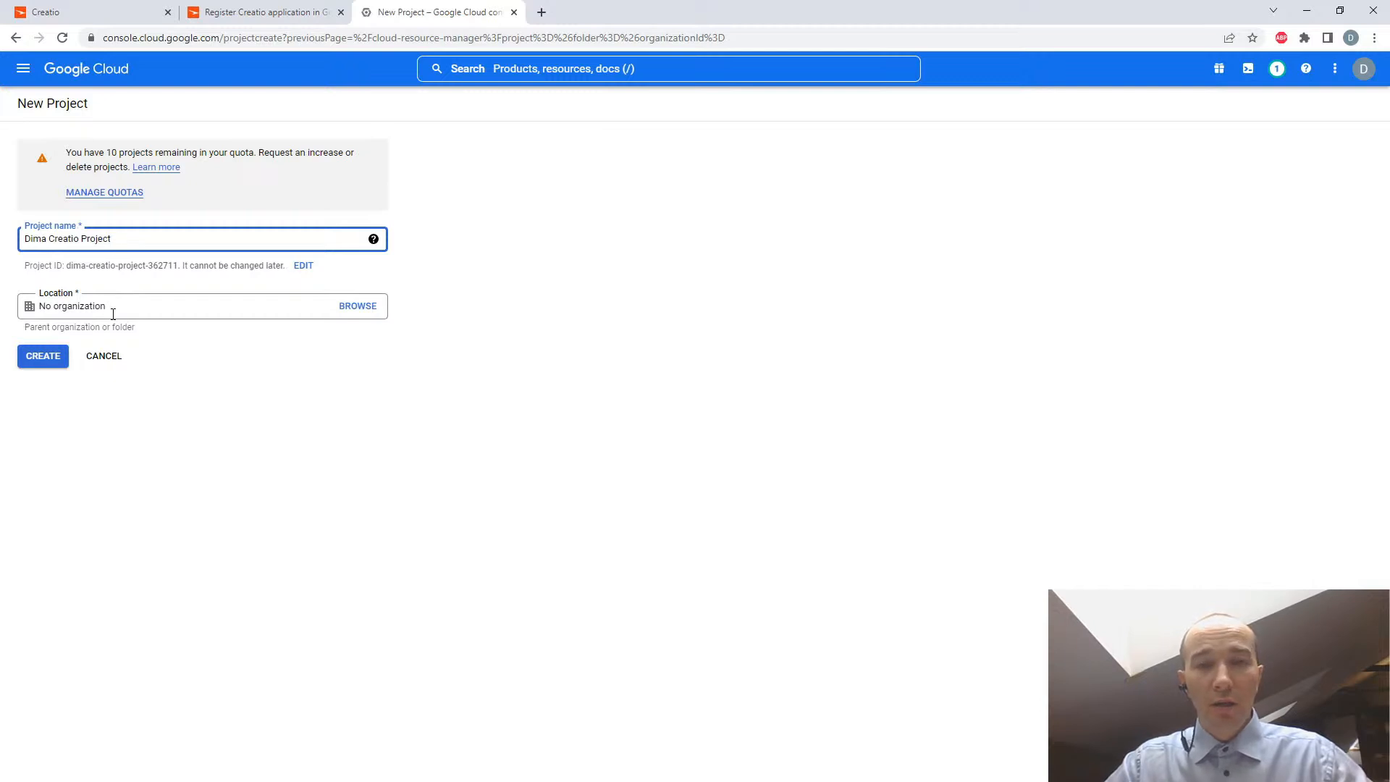
click(42, 360)
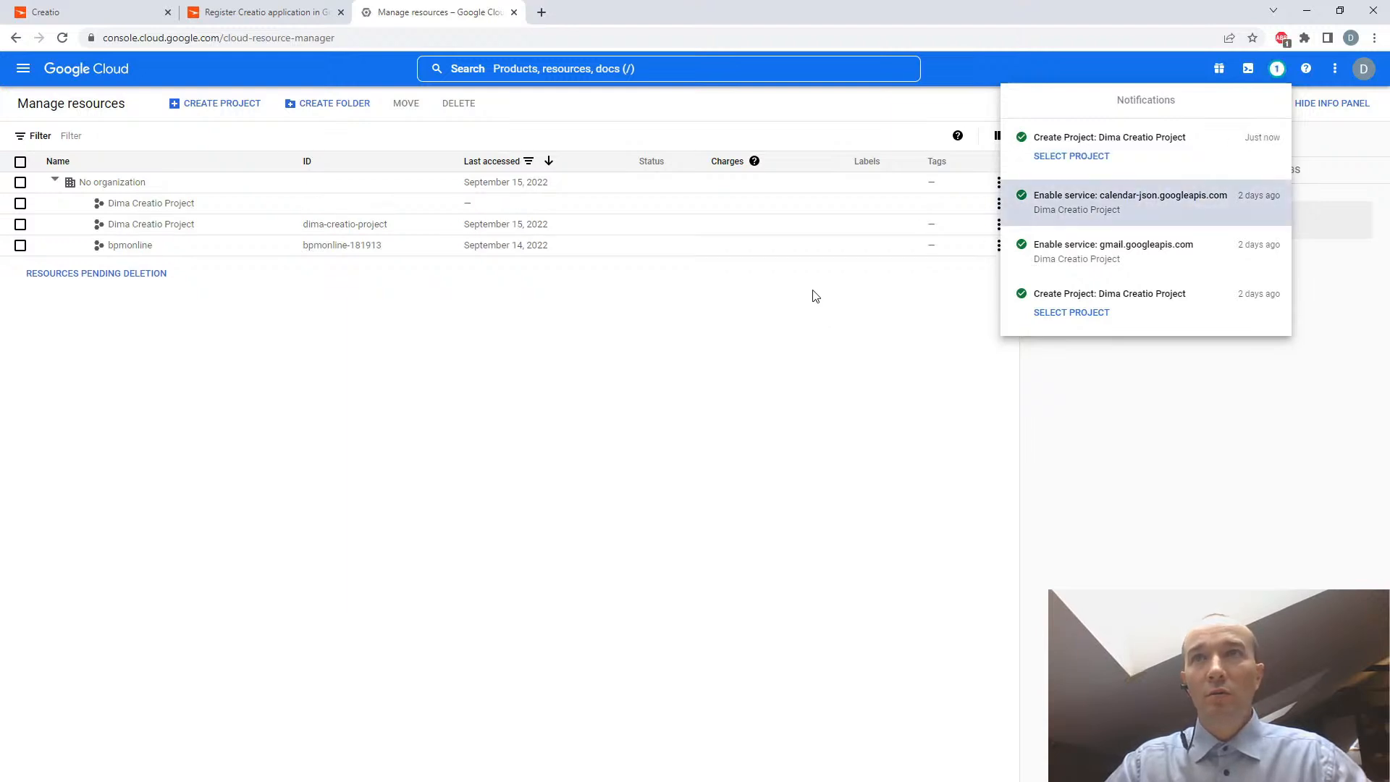
- Open the settings of the newly created project from the Manage resources list
click(221, 217)
click(217, 206)
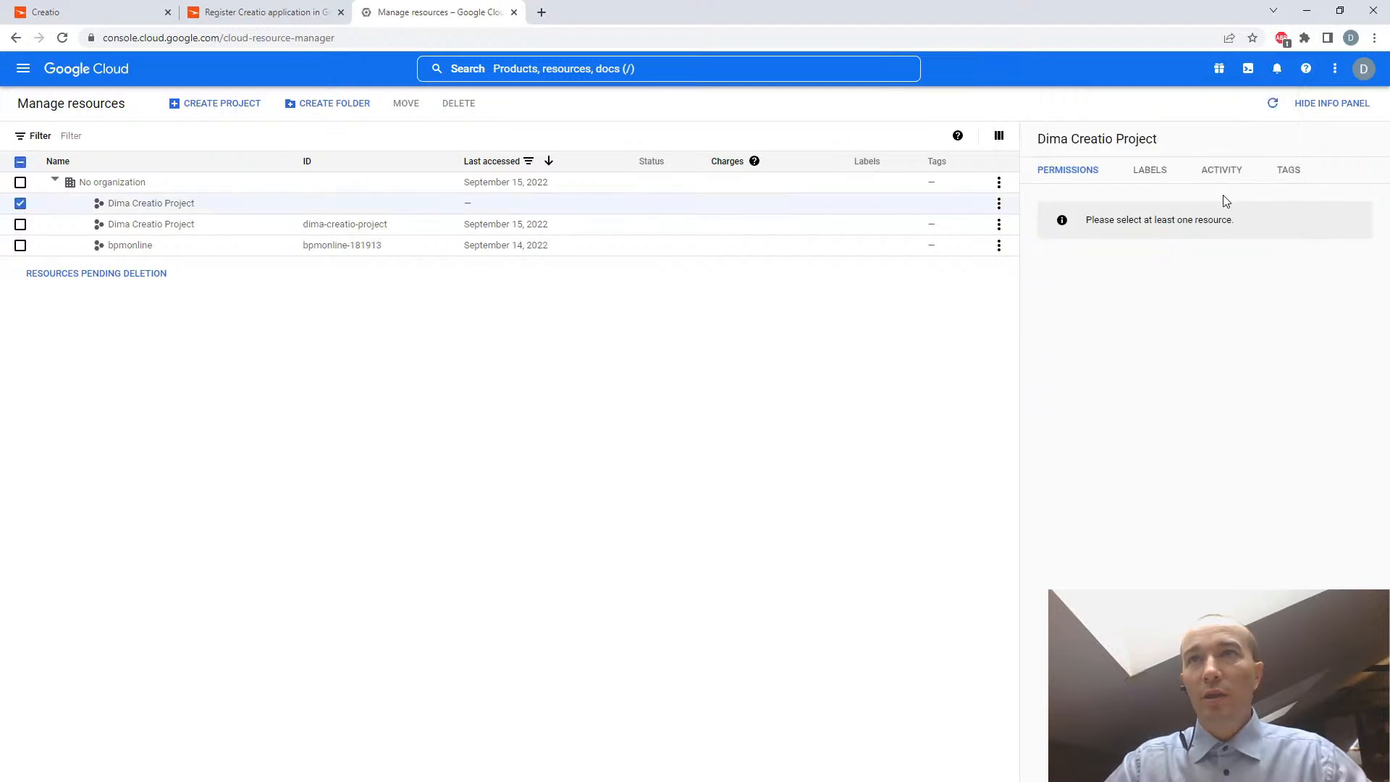
click(19, 206)
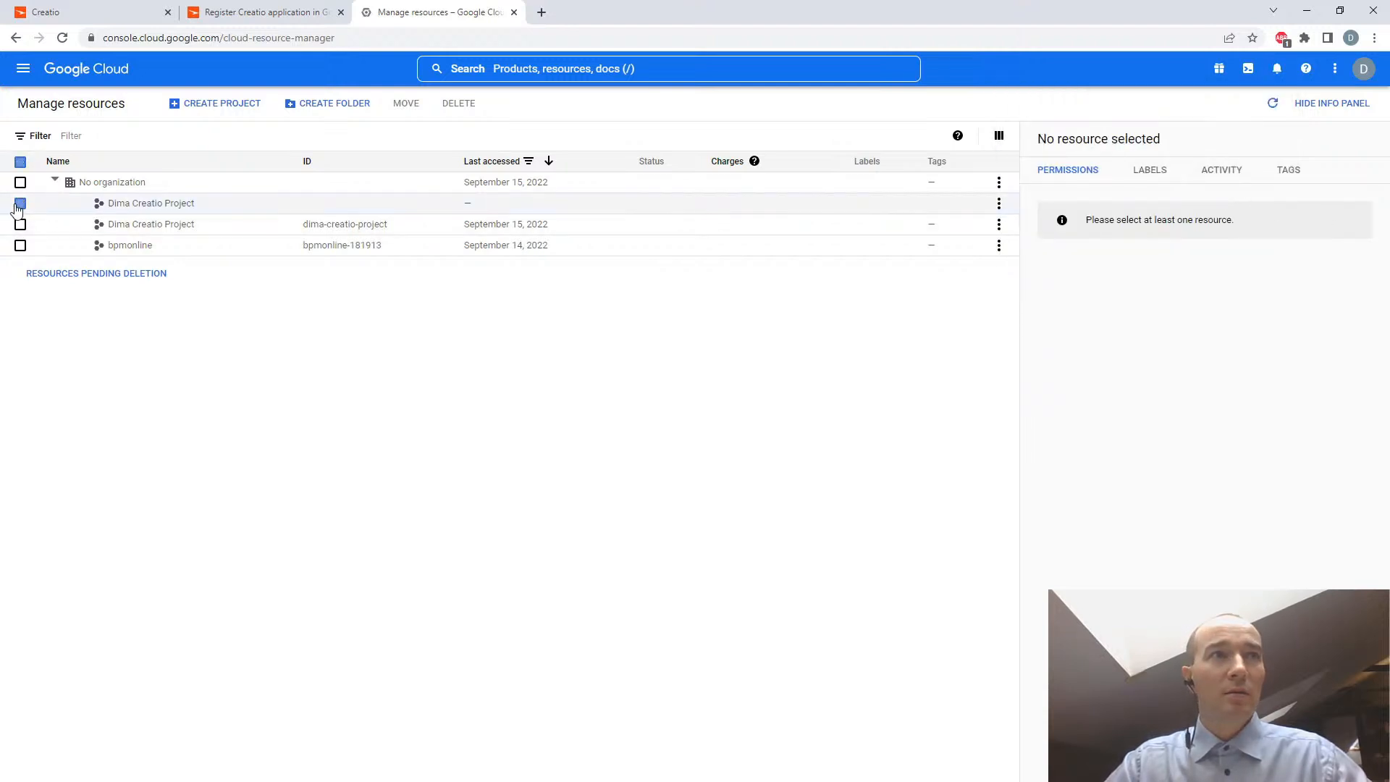
click(1000, 206)
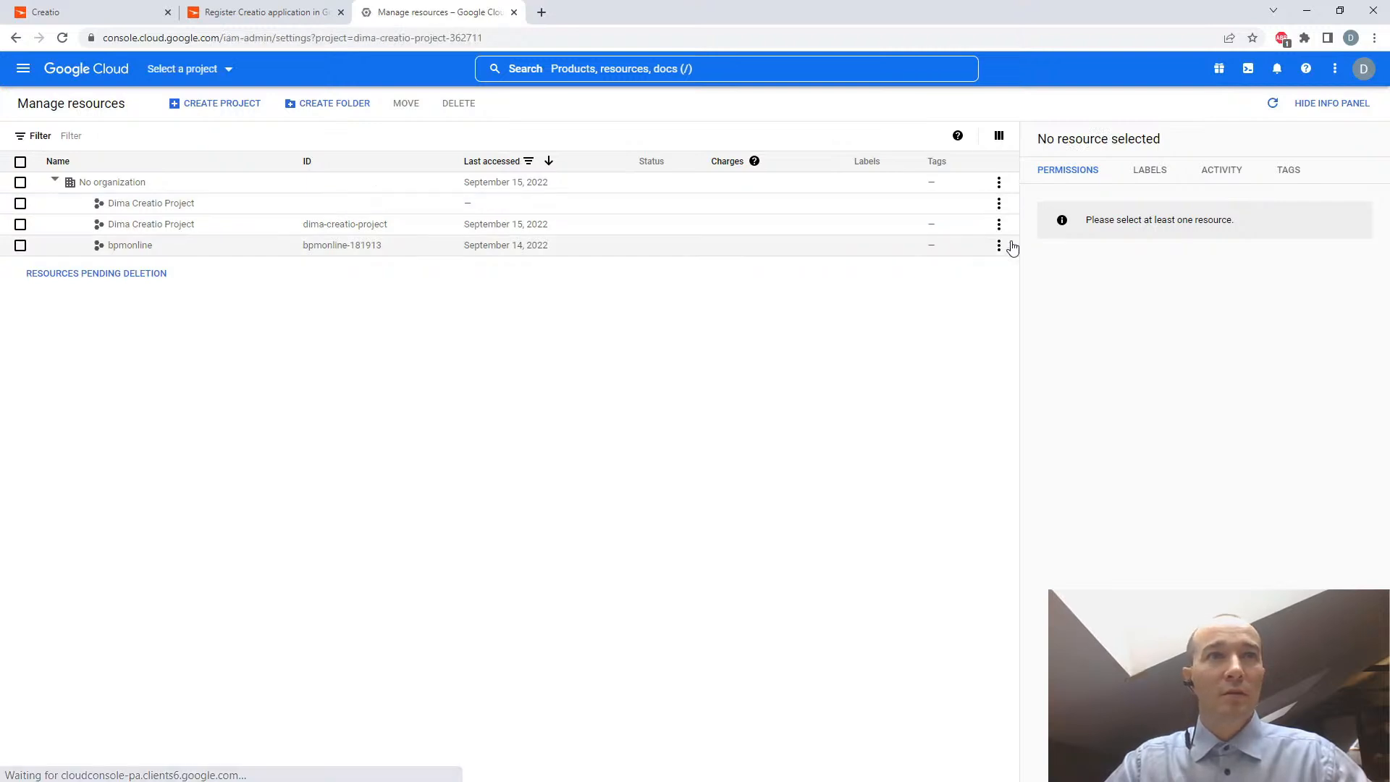
- Rename the project by replacing the last word of its name with "Demo", and save the change
click(315, 154)
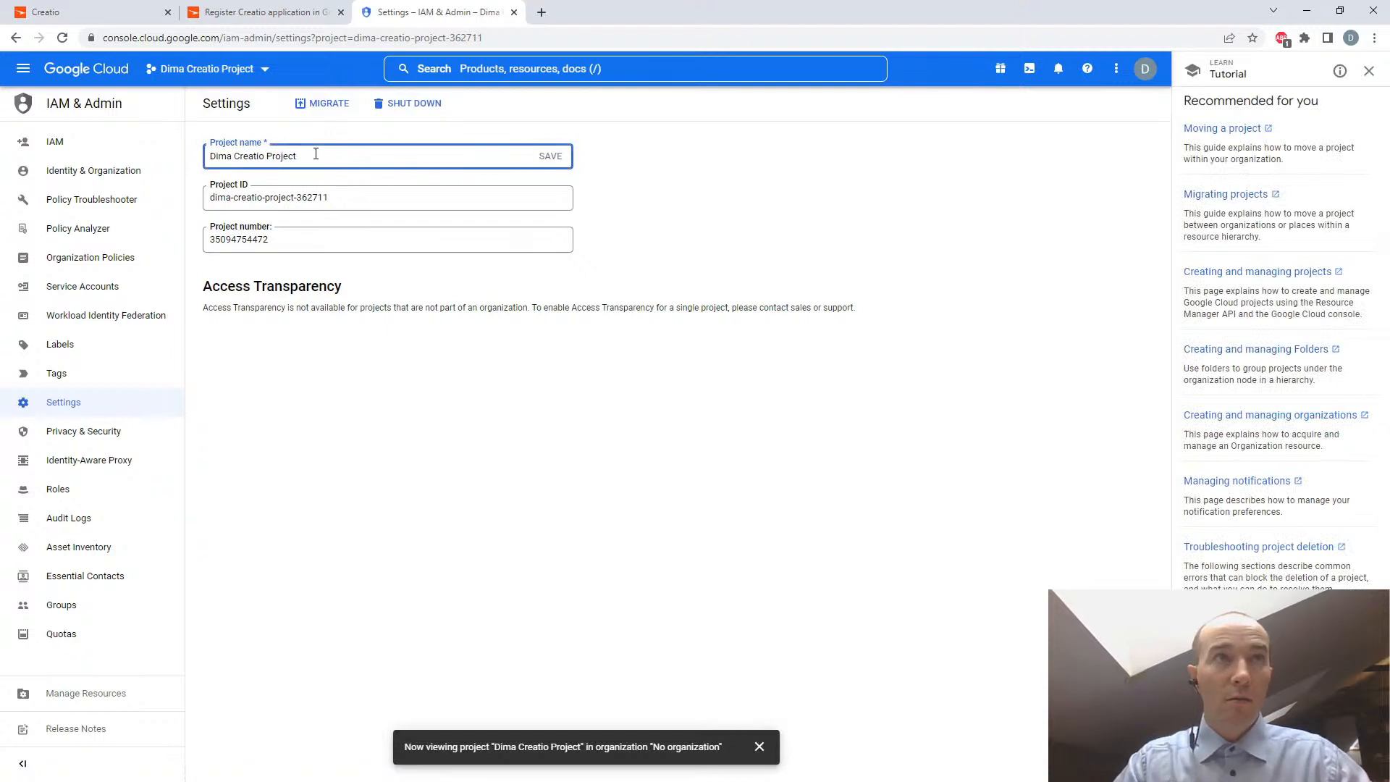
double_click(316, 154)
text(Demo)
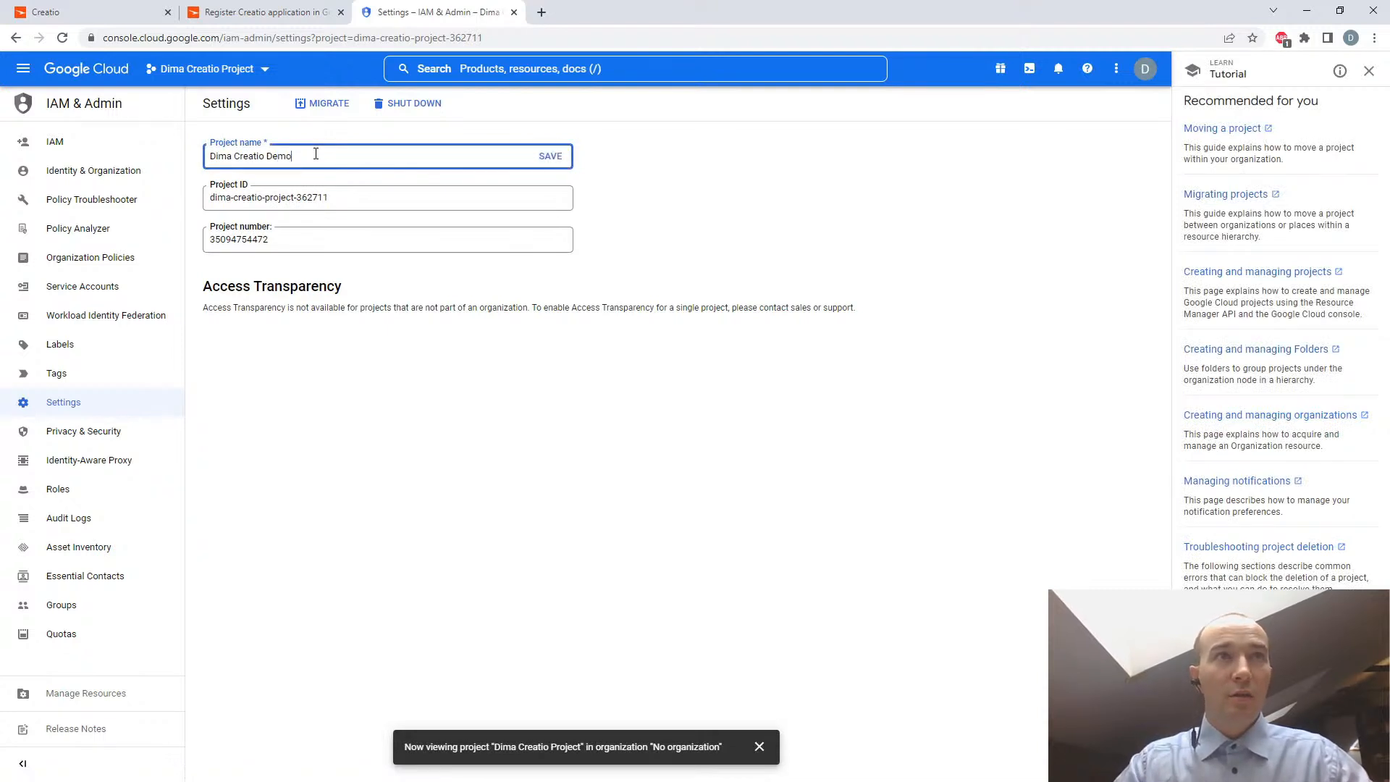
click(548, 158)
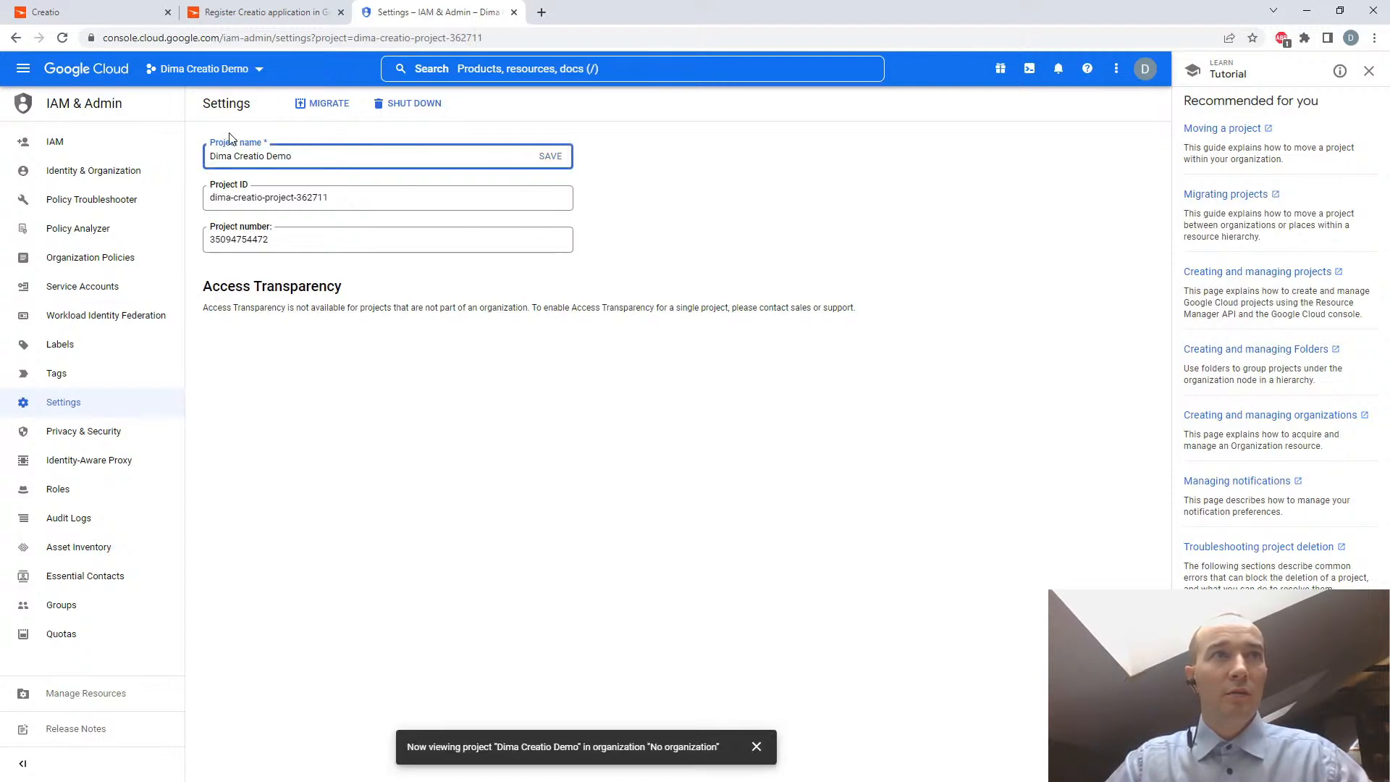
- Select the renamed project as the active project and review its project name, ID and number
click(258, 71)
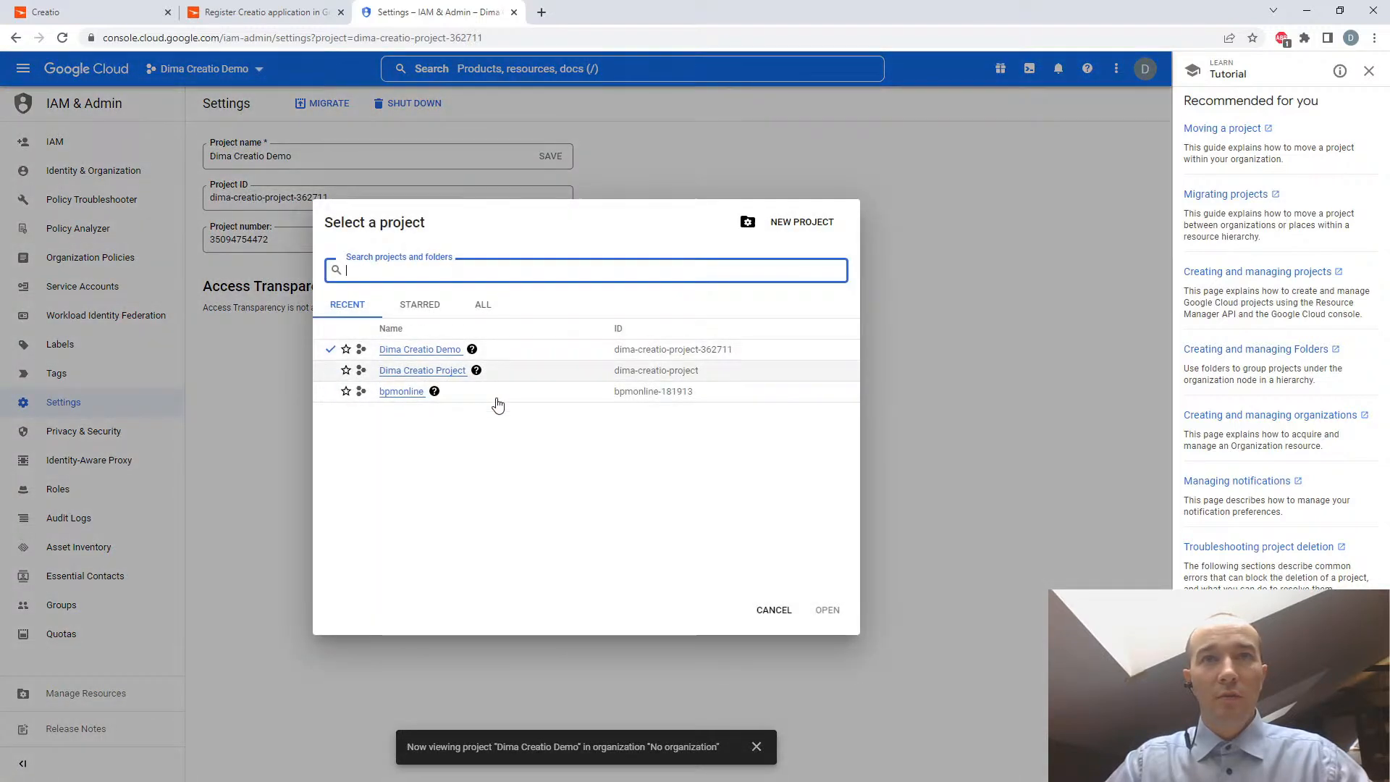
click(427, 351)
drag(297, 156, 201, 157)
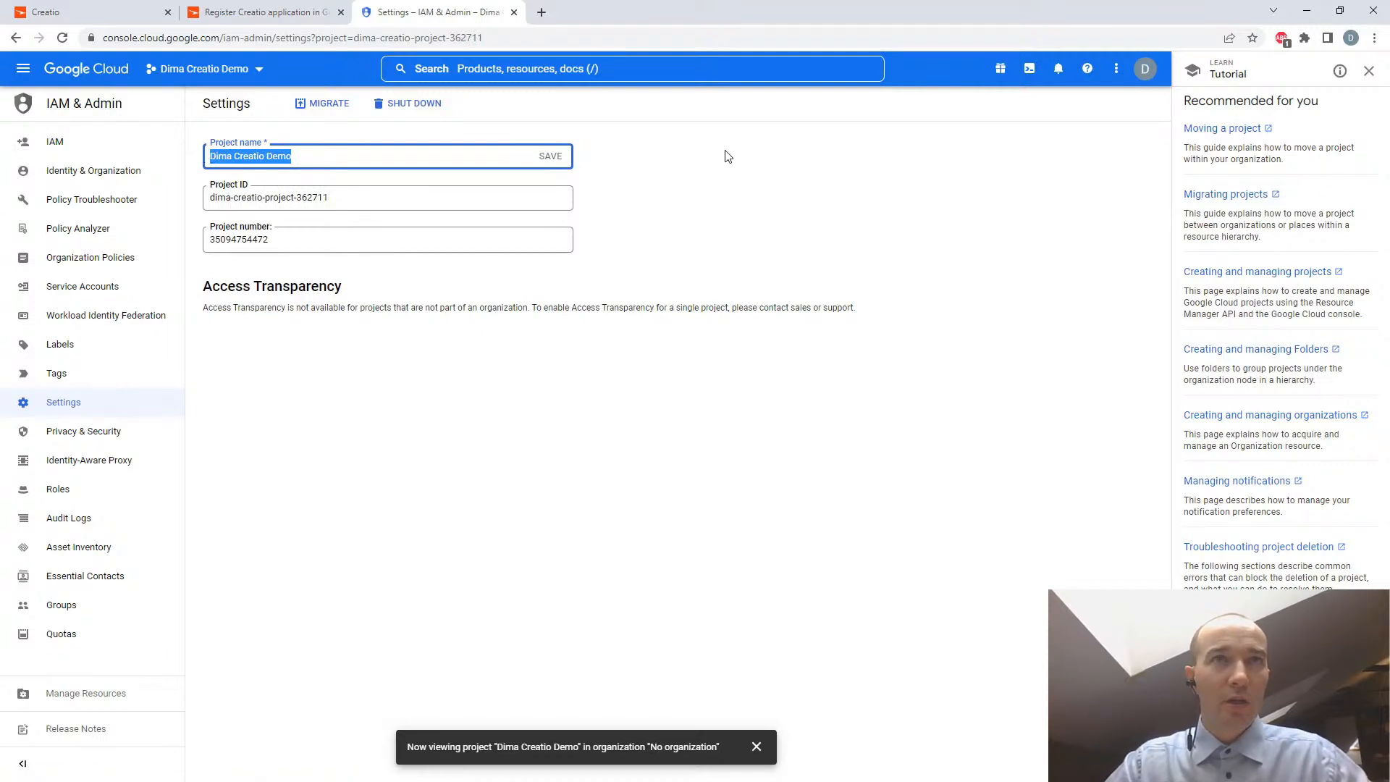
click(607, 153)
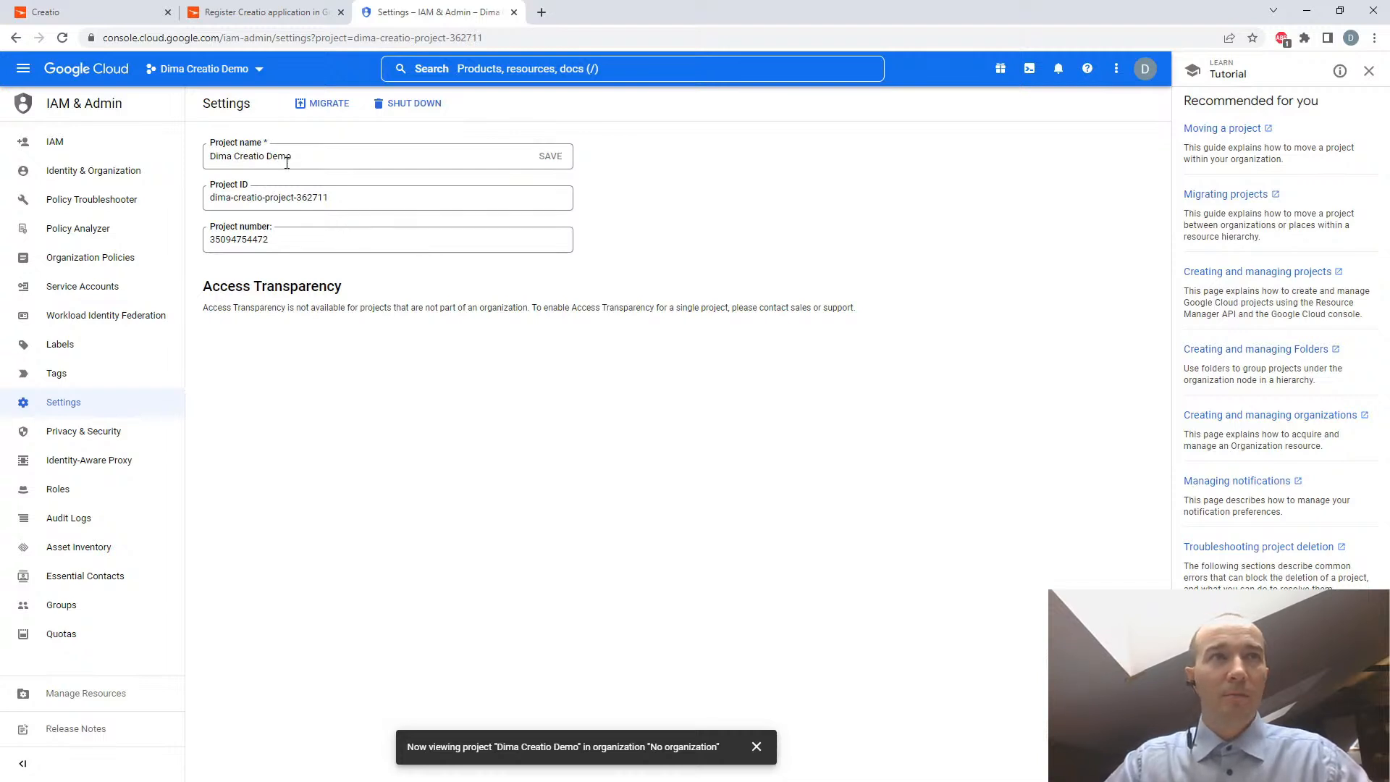
triple_click(311, 156)
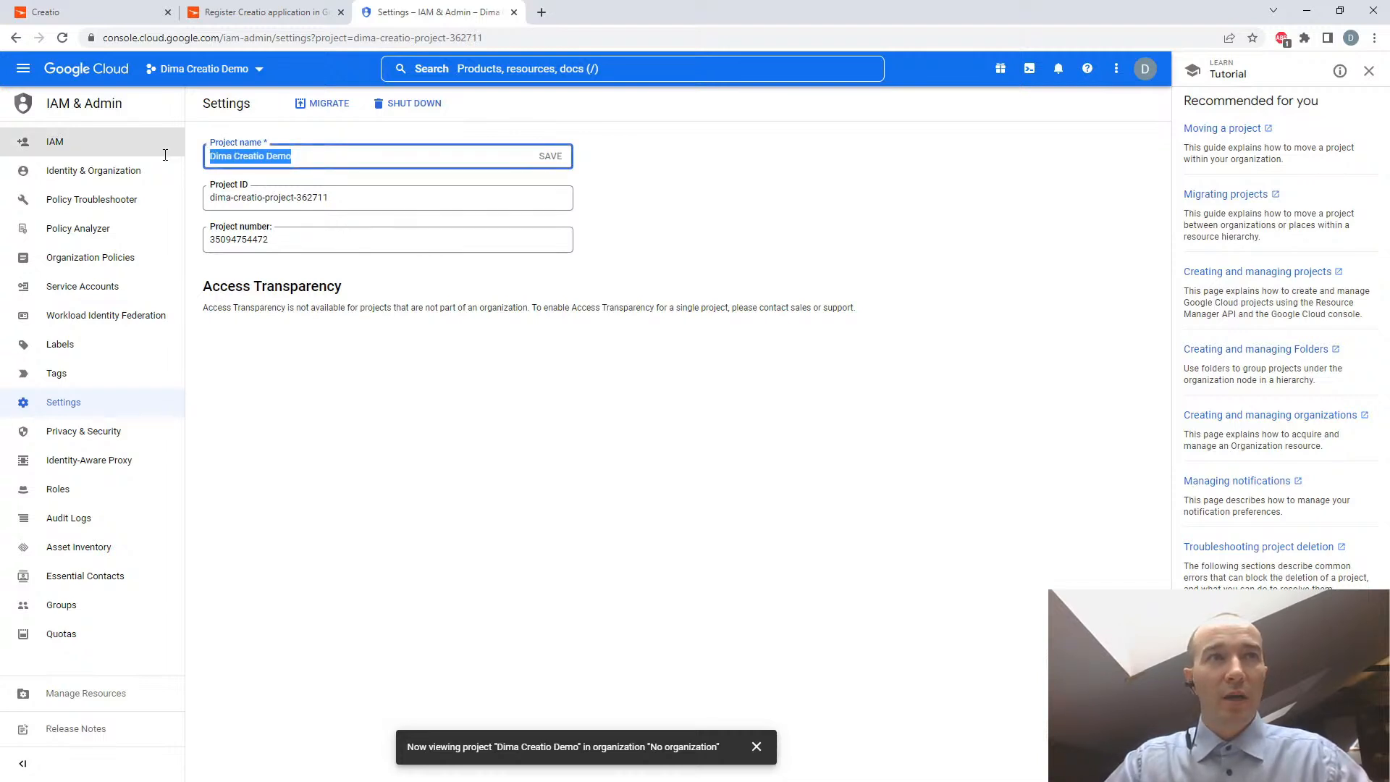
triple_click(349, 197)
drag(318, 242, 192, 251)
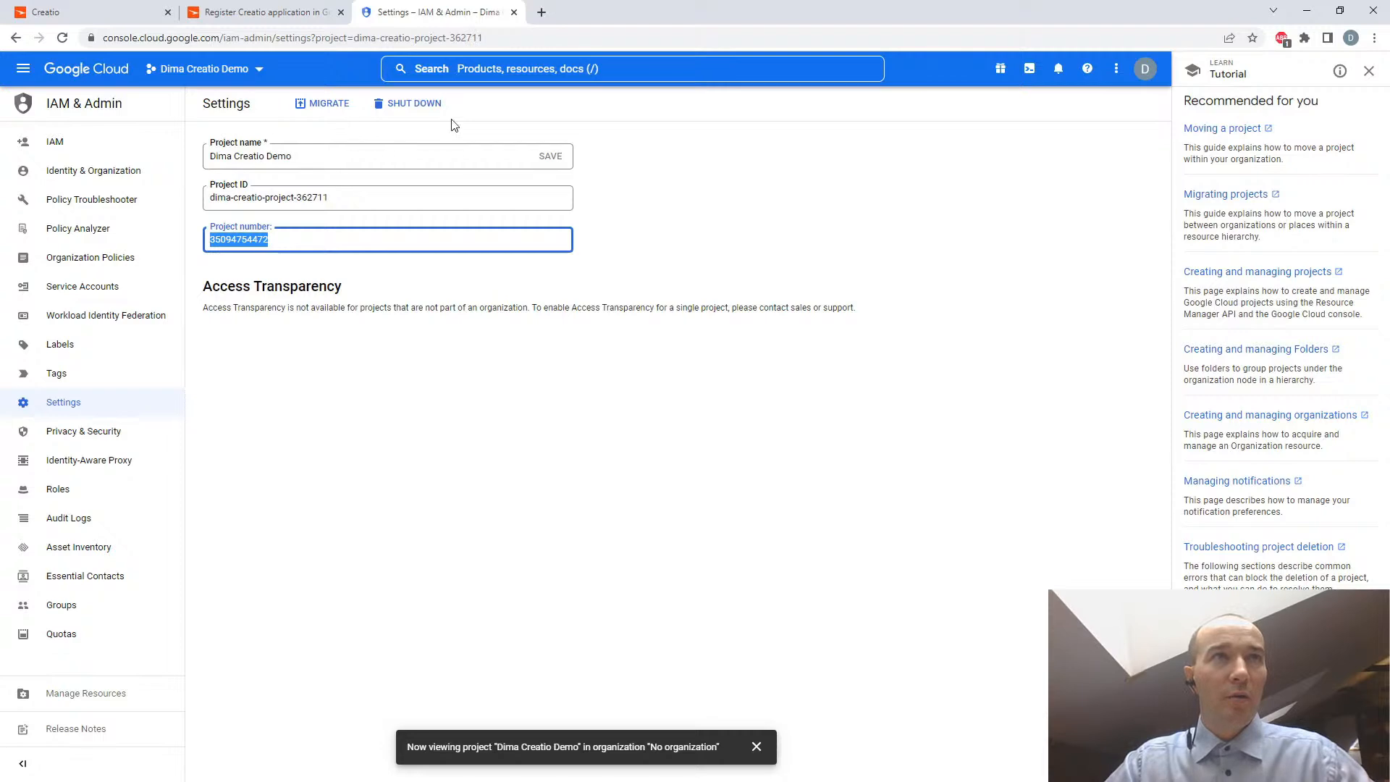
- Read the article's steps 4 to 6 on the Organization and Location fields, selecting the project and finding the Gmail API
click(239, 12)
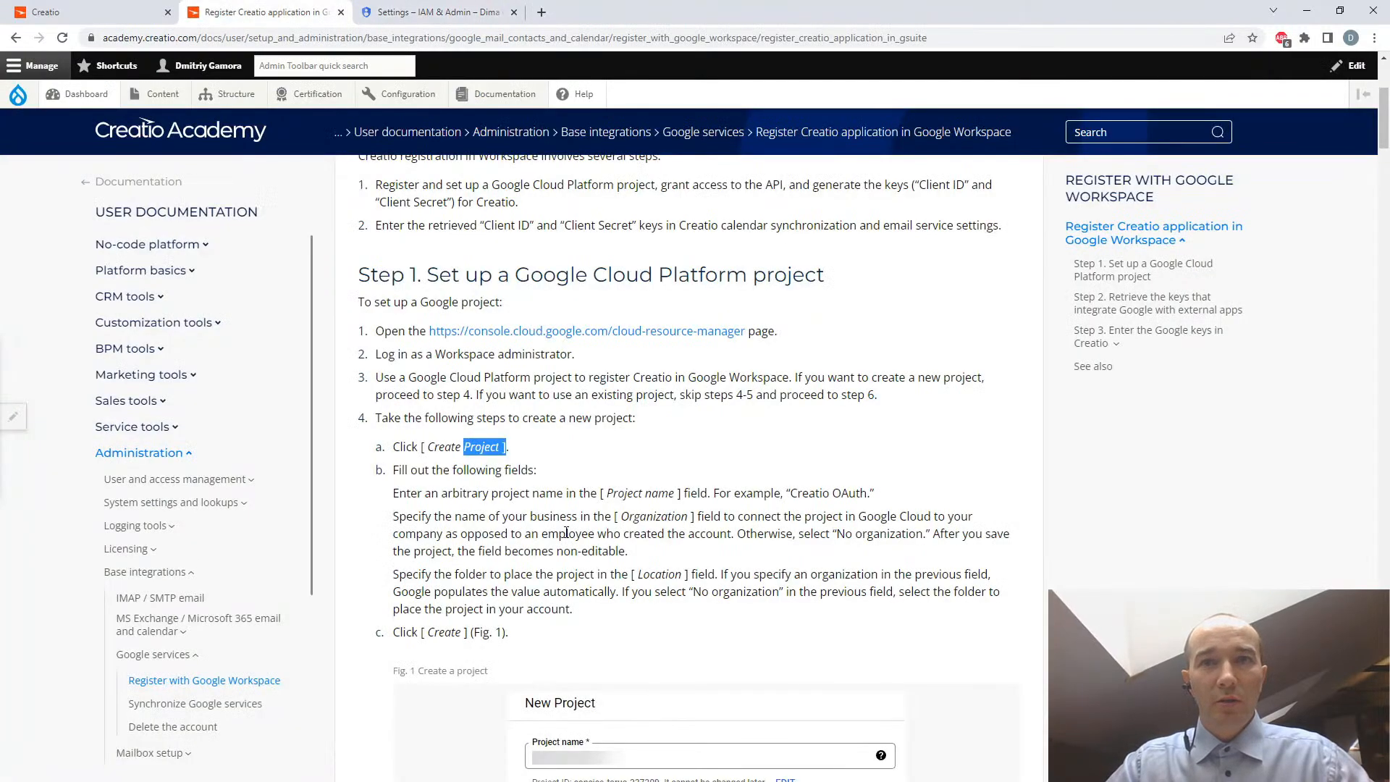
scroll(566, 534, down, 1)
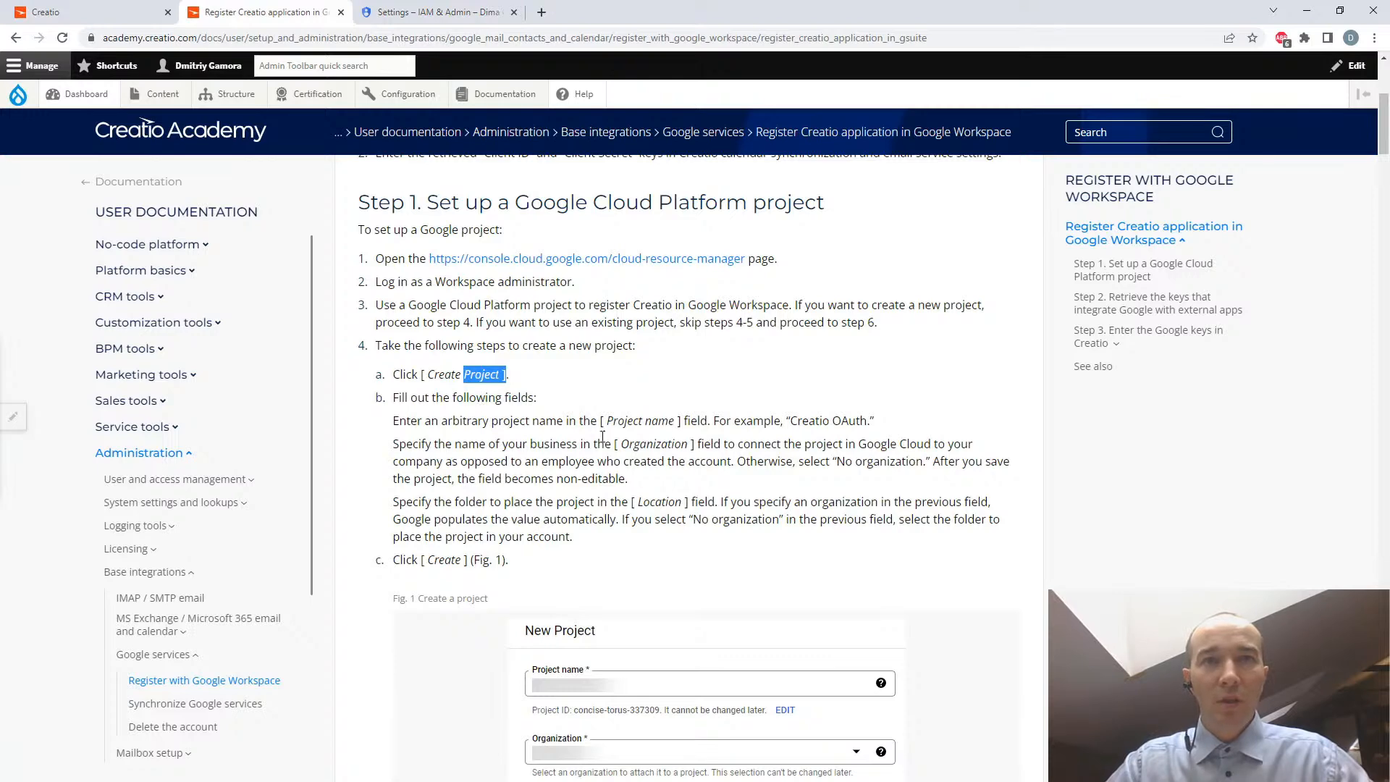
drag(622, 444, 688, 445)
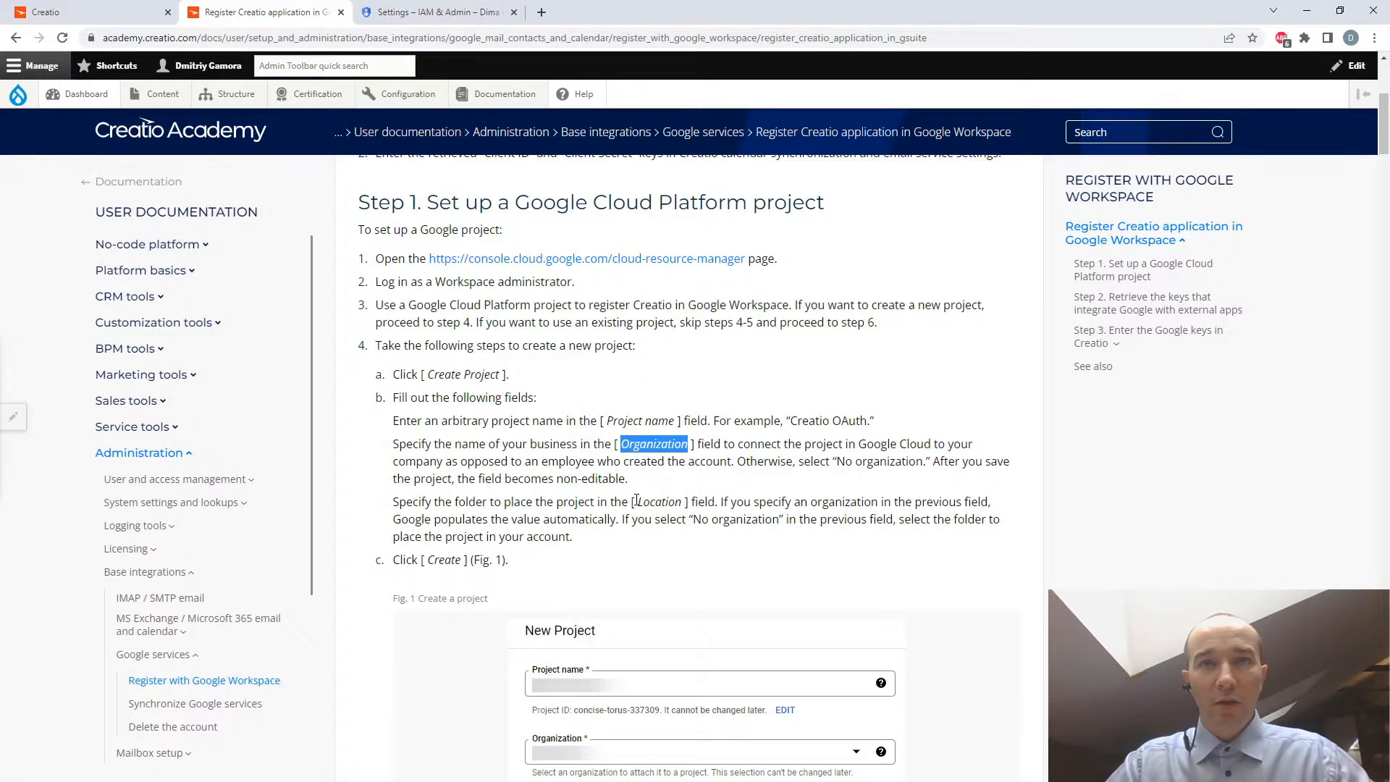
drag(635, 503, 691, 502)
scroll(712, 506, down, 8)
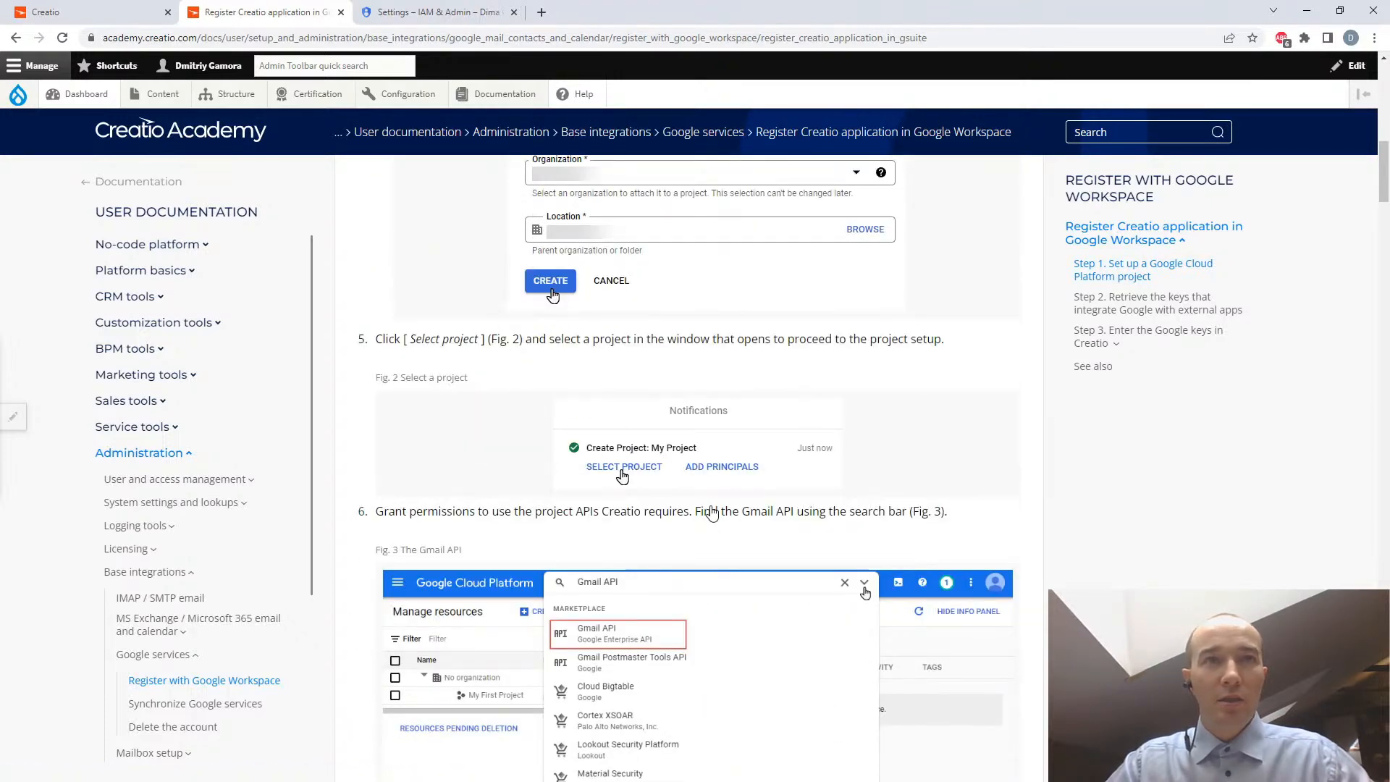
scroll(712, 513, down, 2)
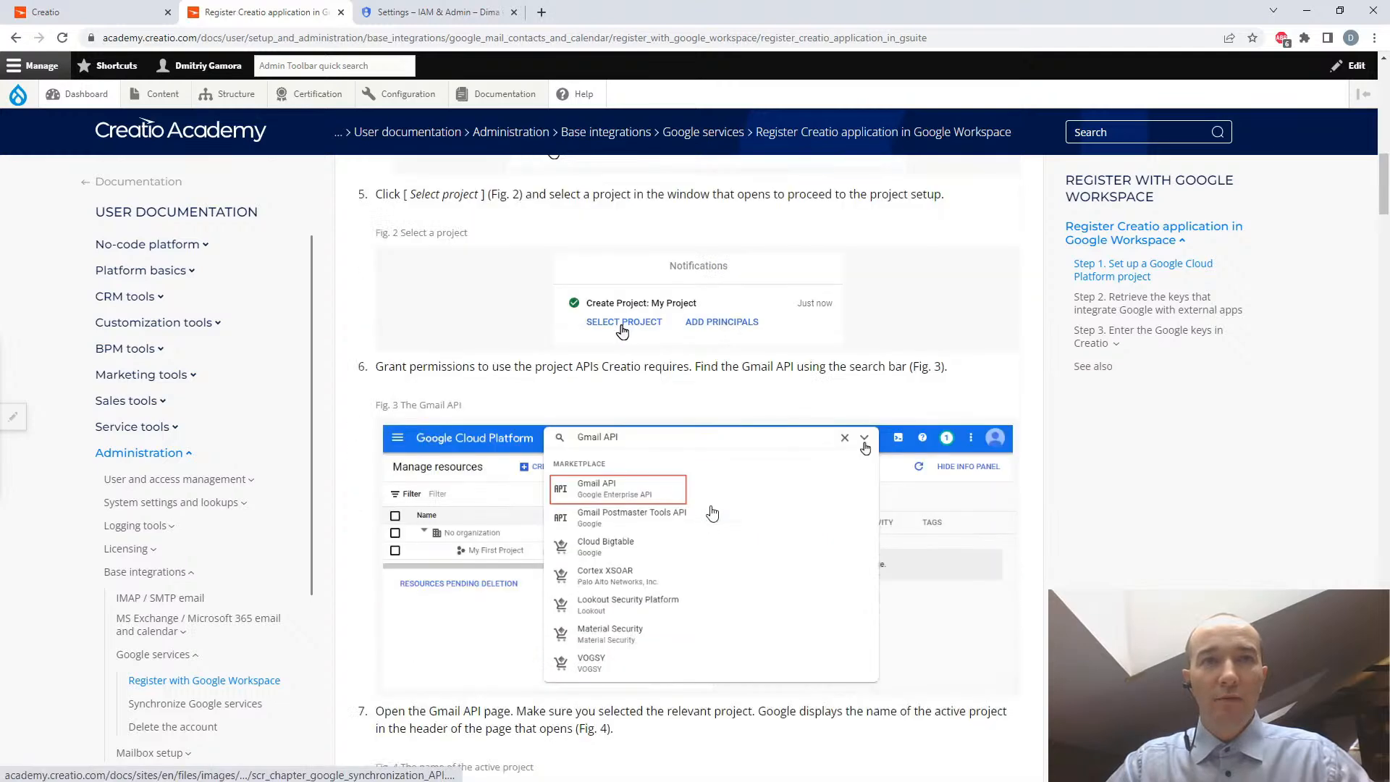
scroll(712, 512, down, 1)
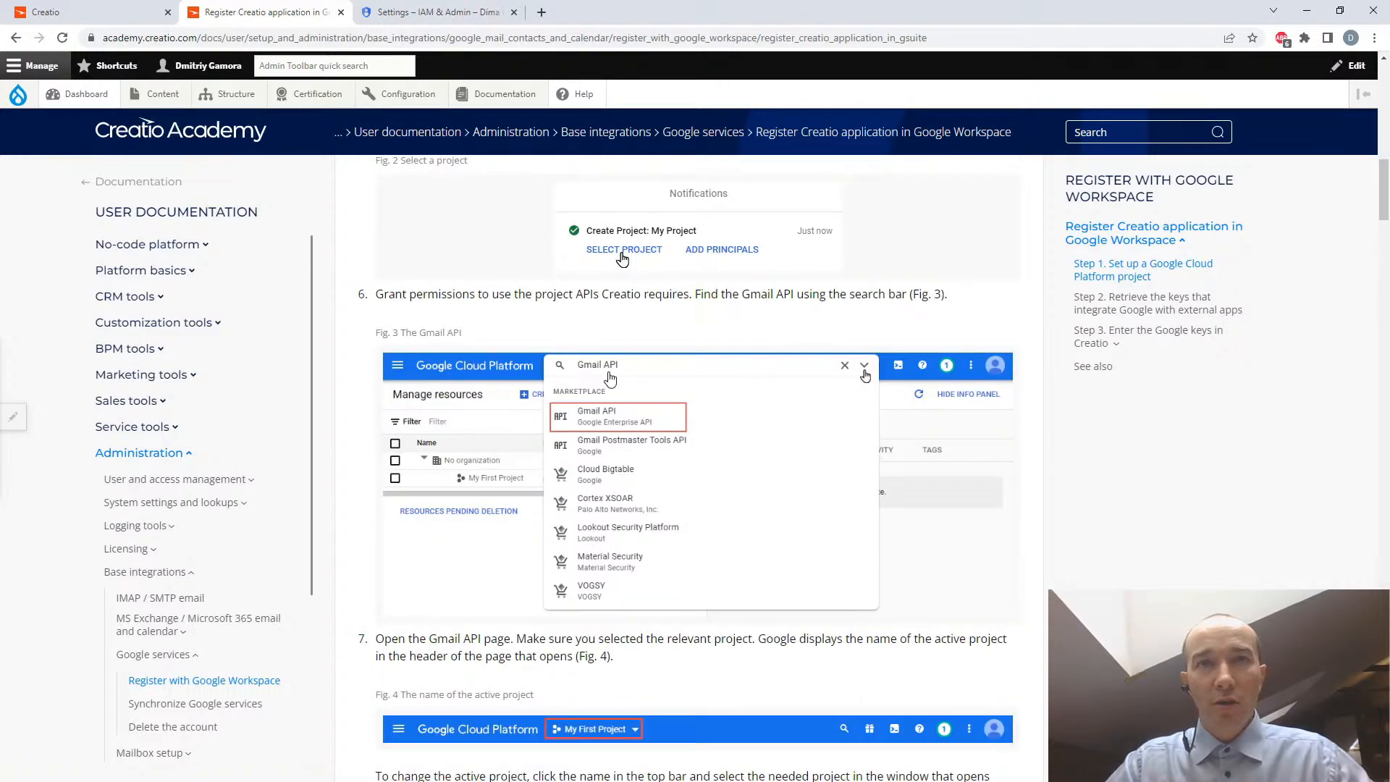
- Search Google Cloud for "gmail" and open the Gmail API marketplace page
click(437, 11)
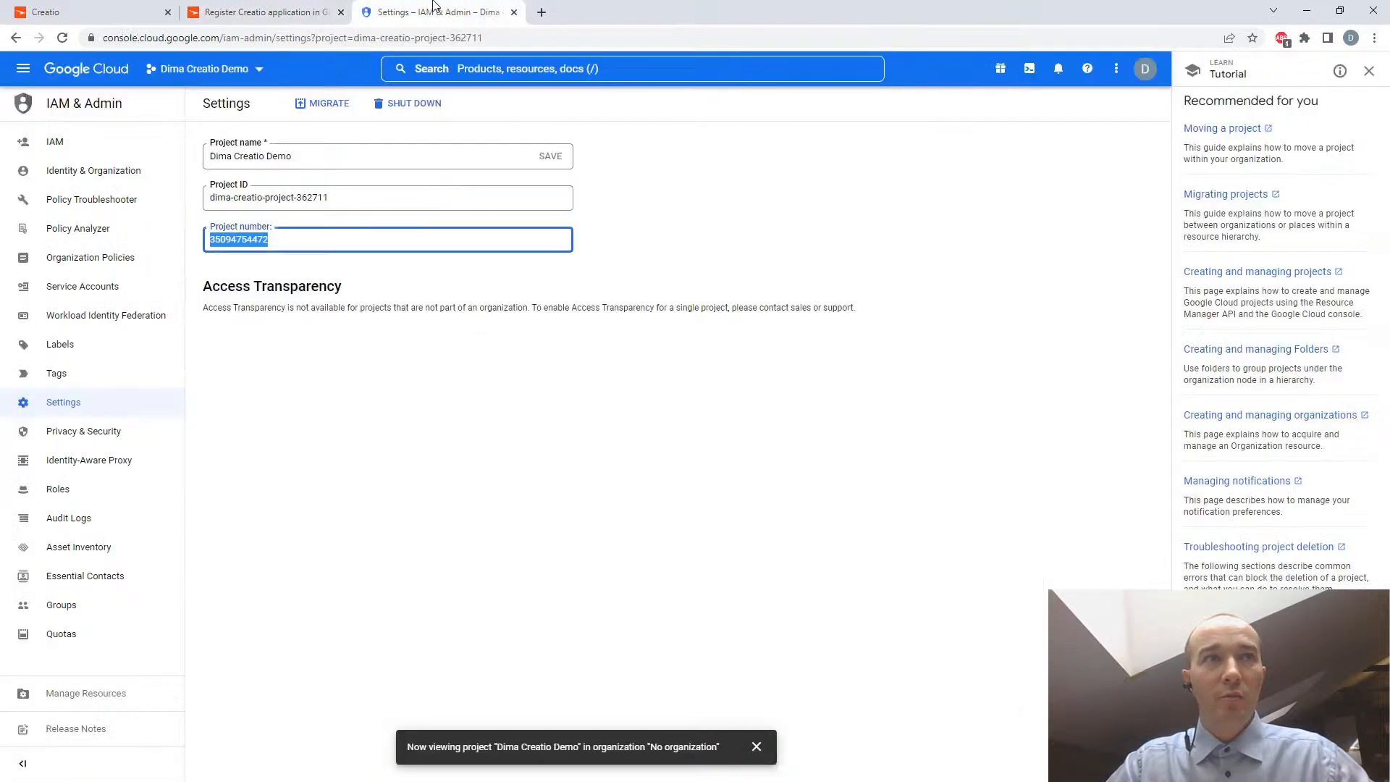
click(548, 70)
text(gmail)
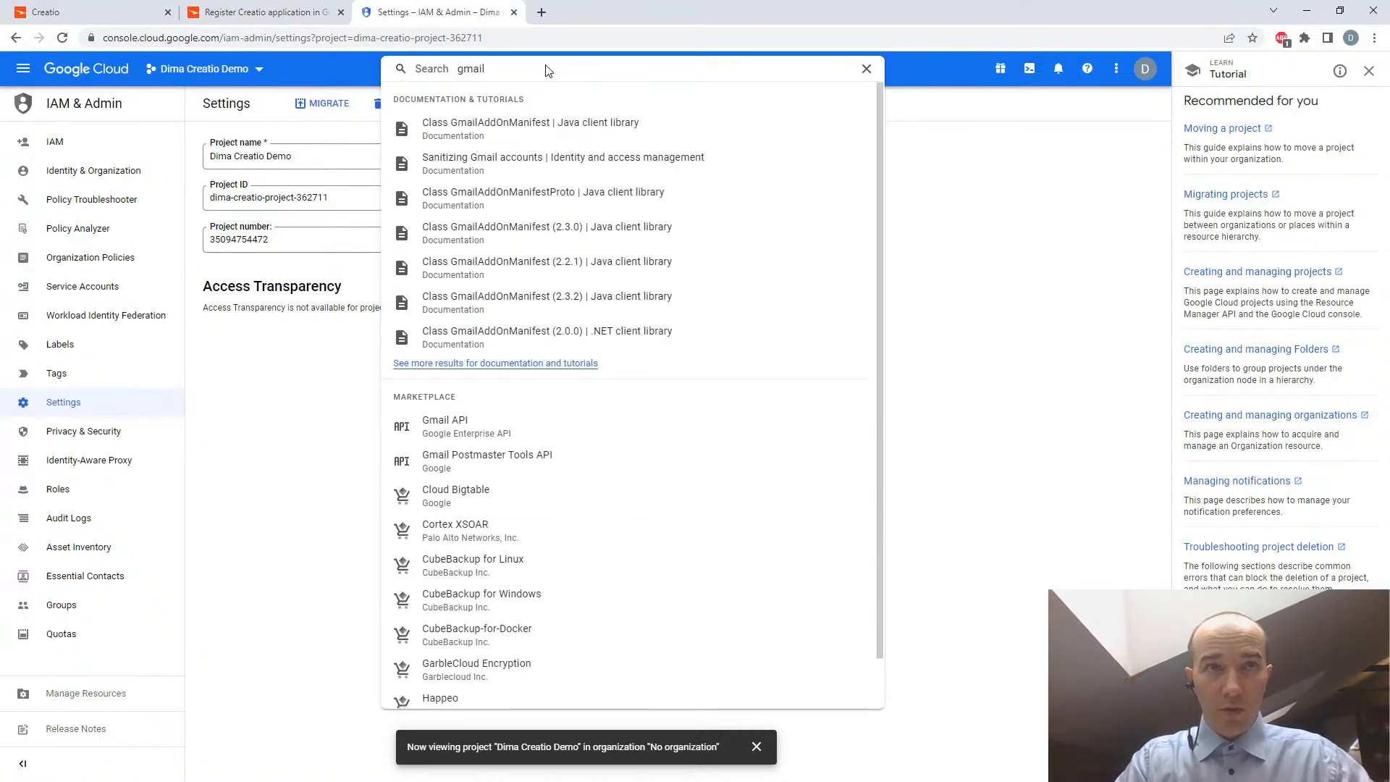
click(453, 429)
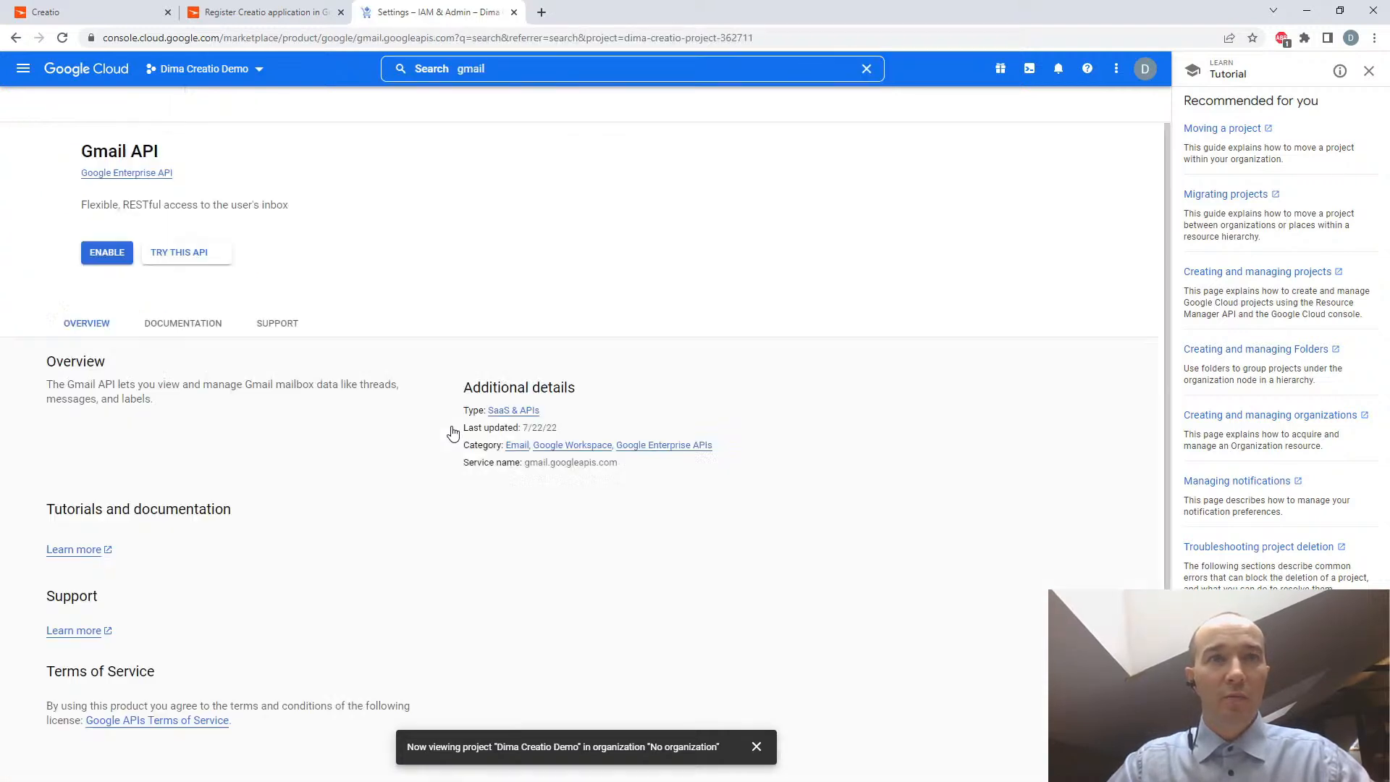
- Check the article's step 7 on selecting the relevant project, and enable the Gmail API for the renamed project
click(239, 12)
scroll(916, 443, down, 1)
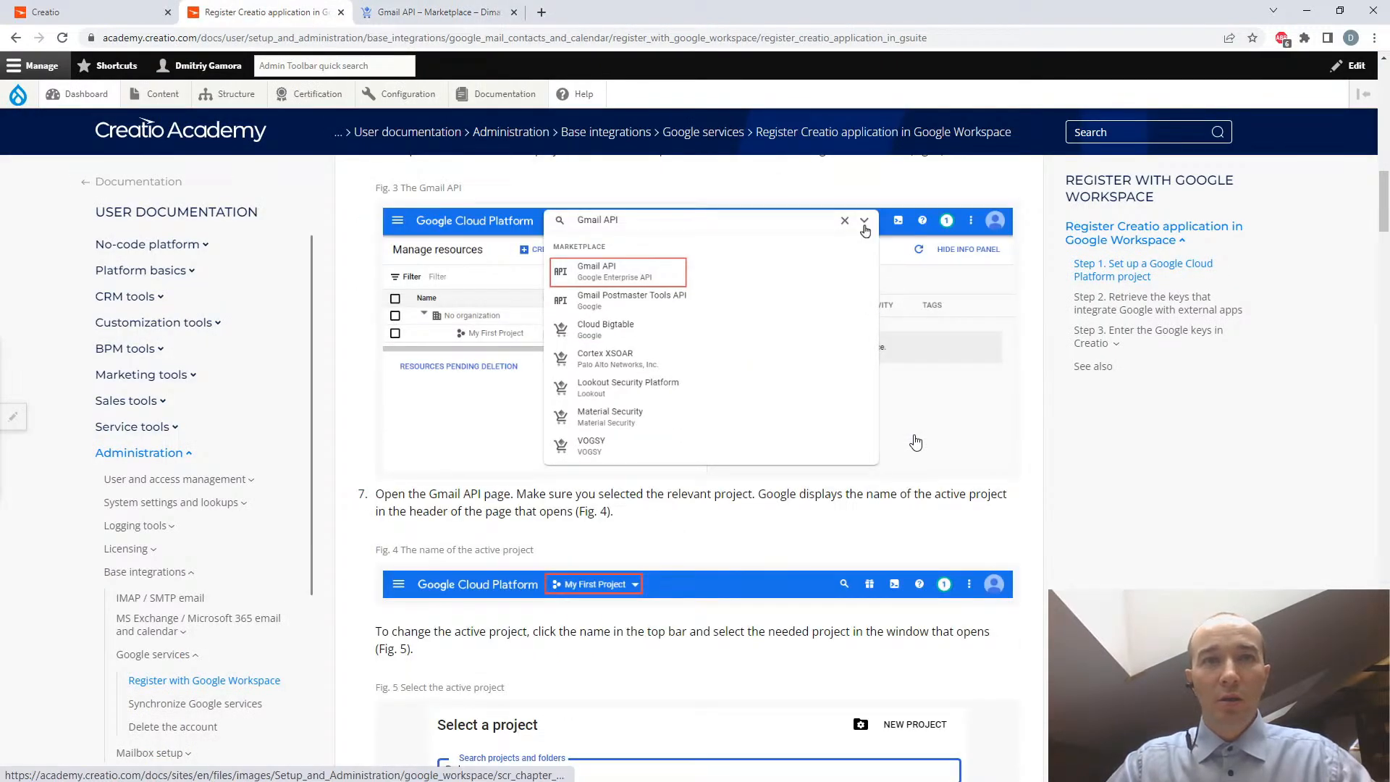
scroll(916, 443, down, 4)
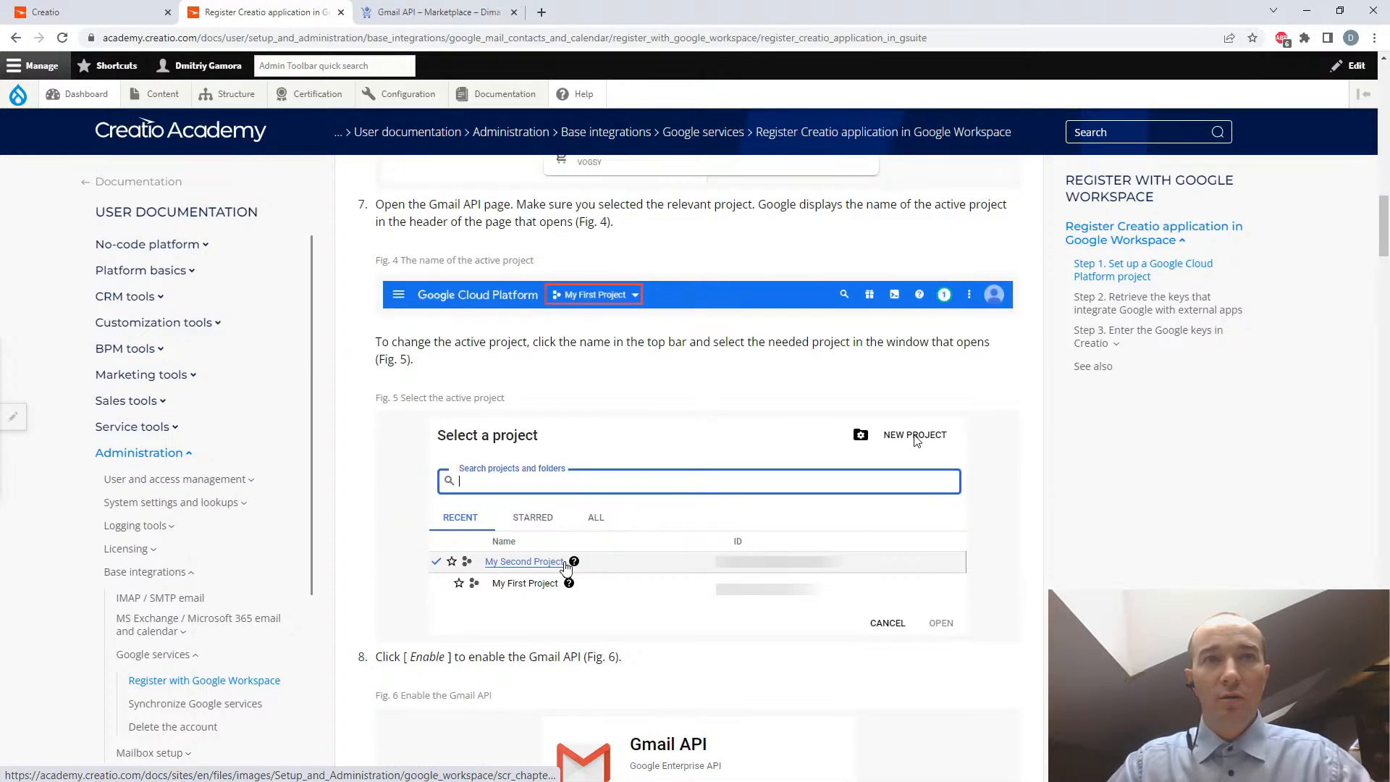
click(389, 15)
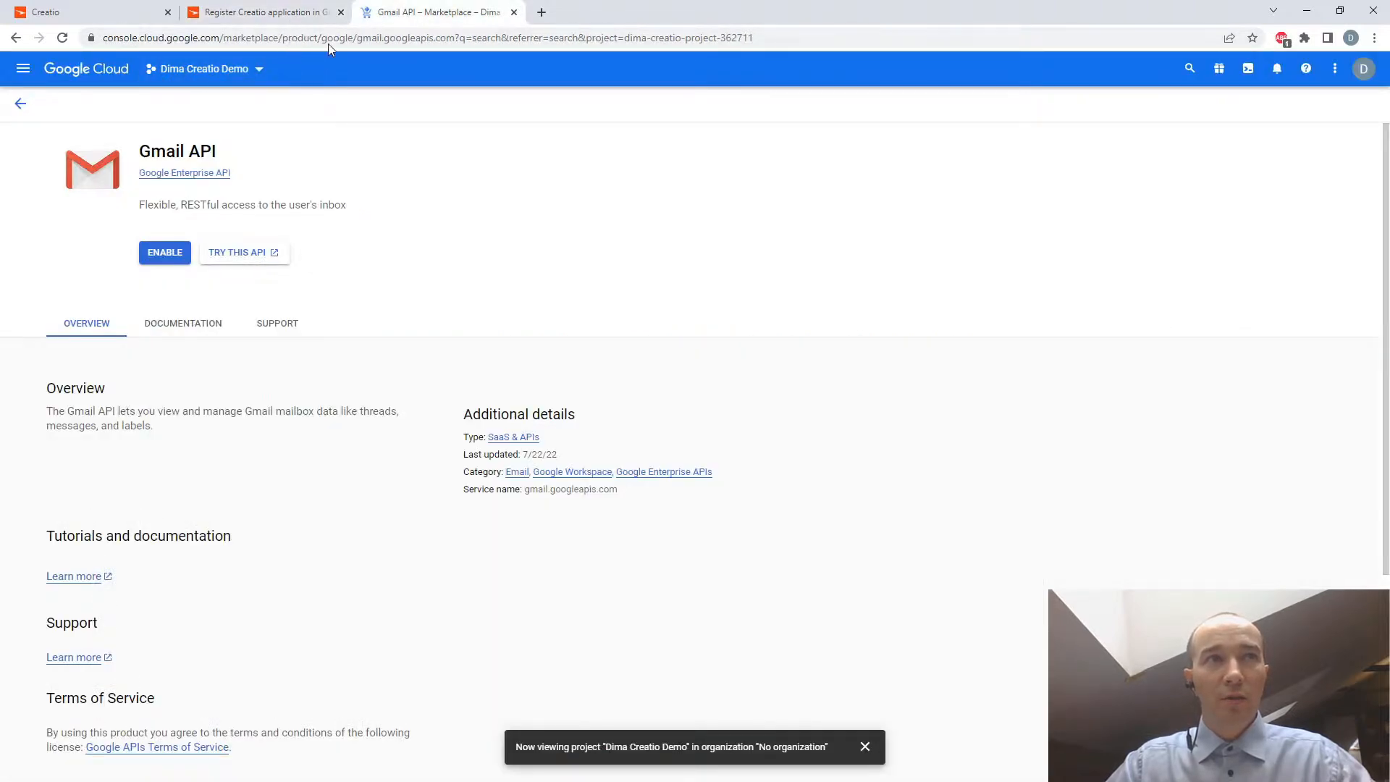
click(168, 255)
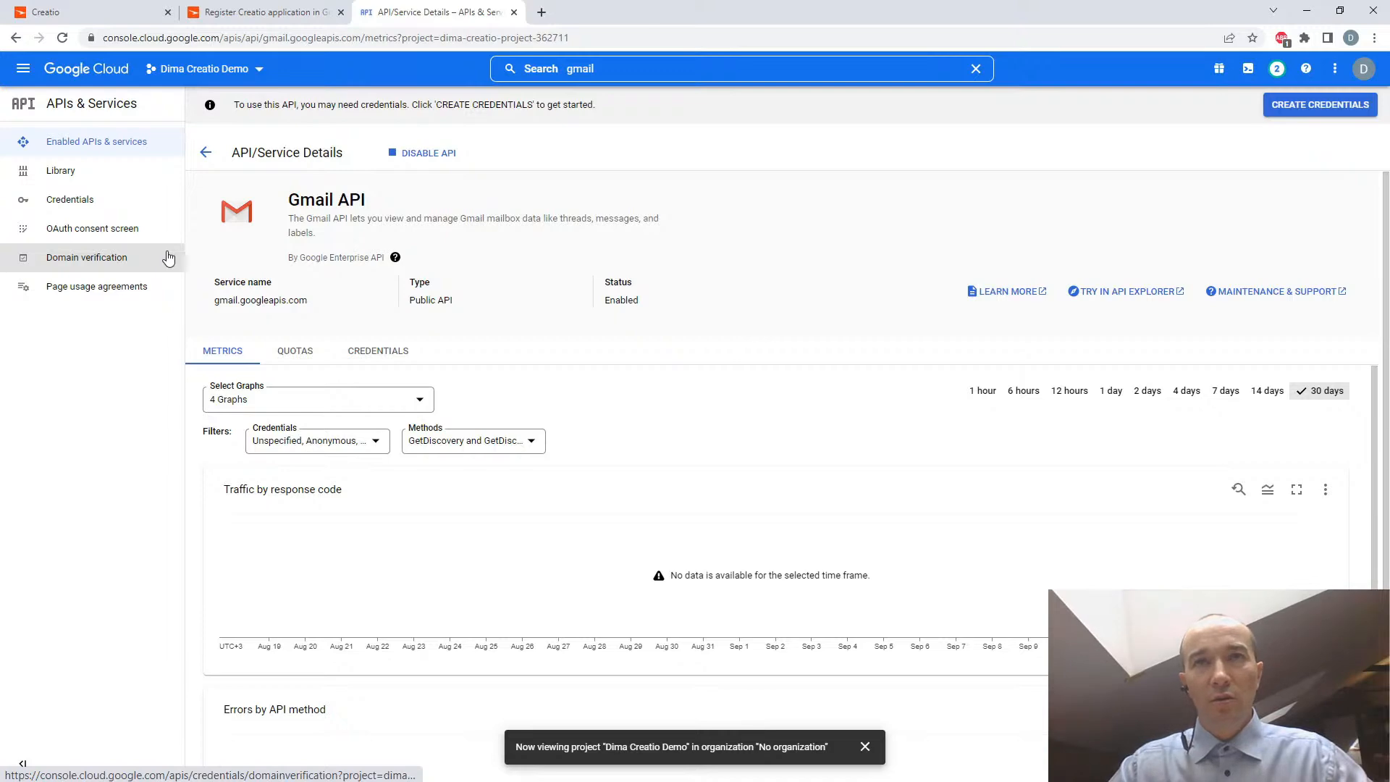
- Following the article's step 9, find the Google Calendar API by searching Google Cloud for "calendar a" and enable it
click(268, 13)
scroll(656, 398, down, 6)
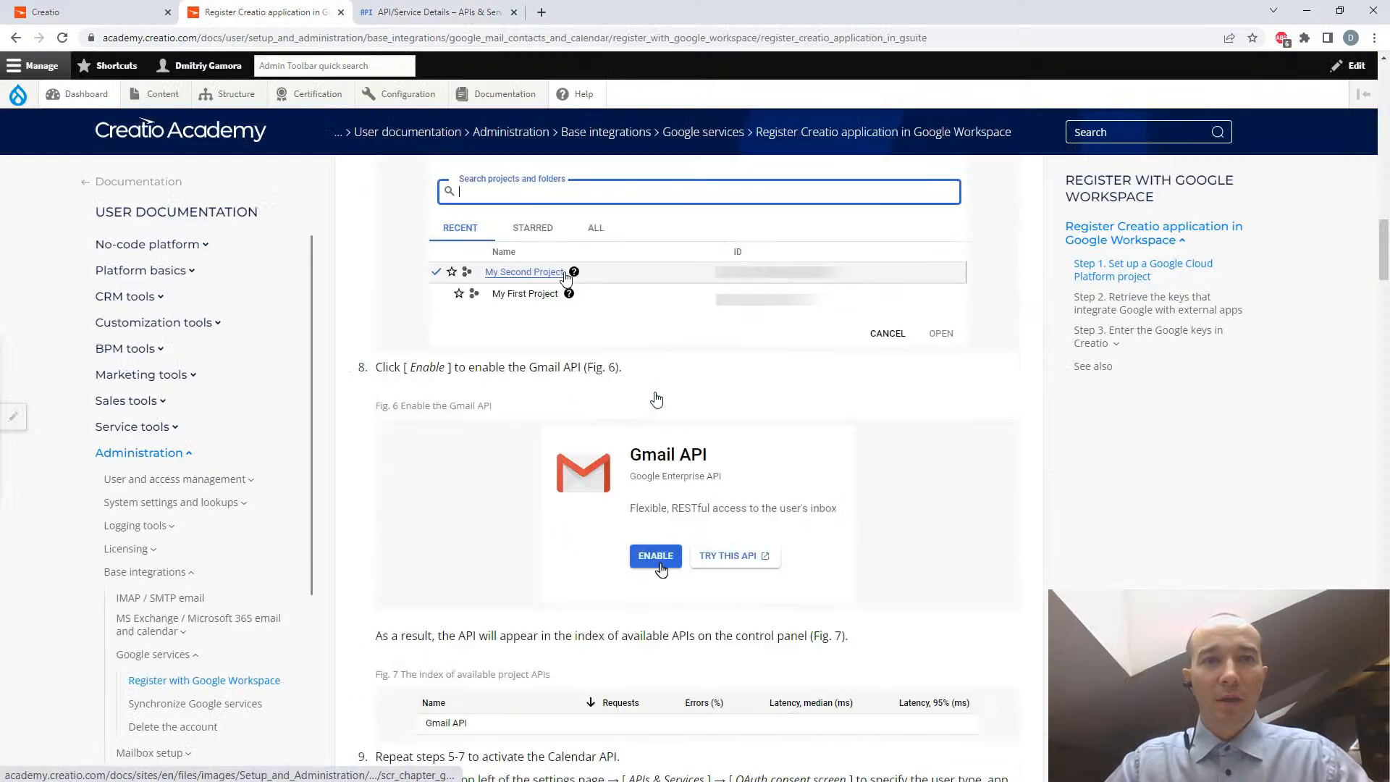
scroll(656, 397, down, 1)
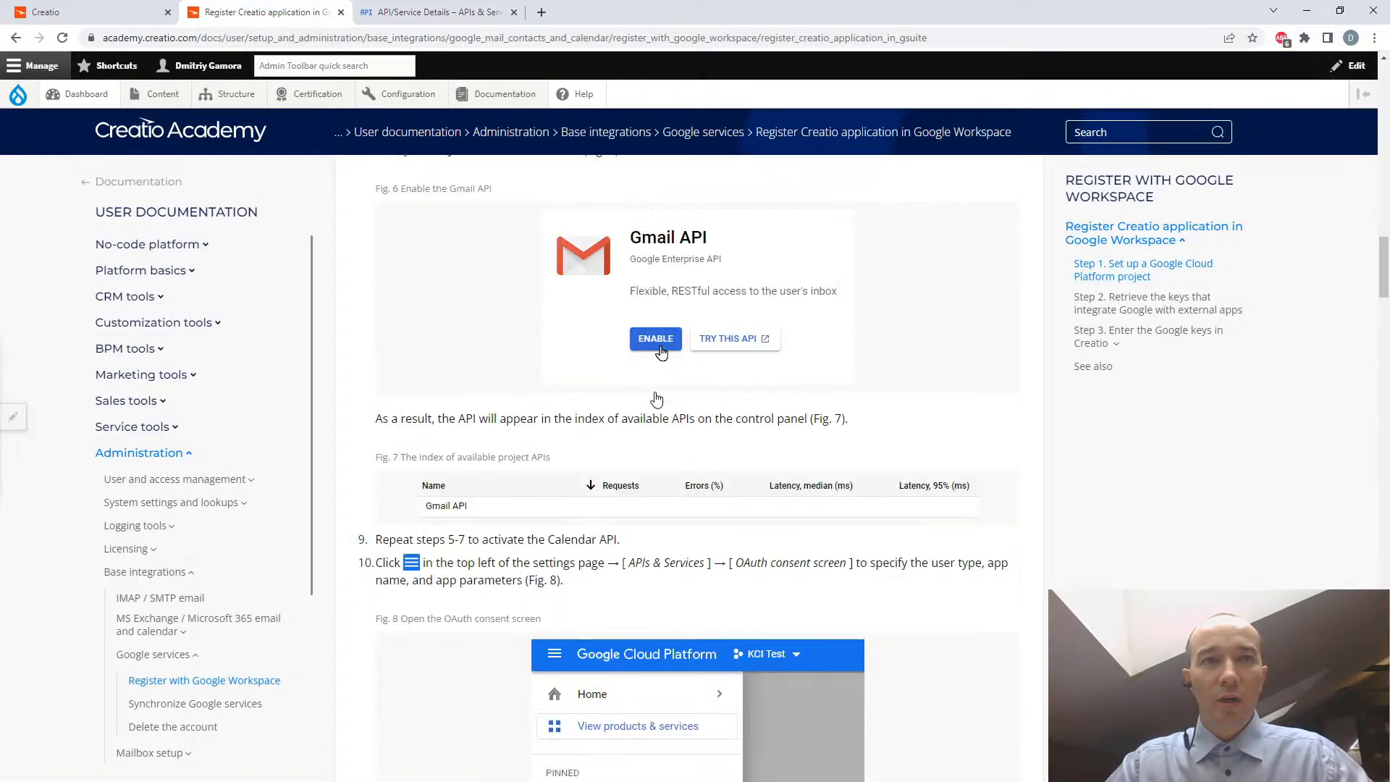
scroll(656, 398, down, 1)
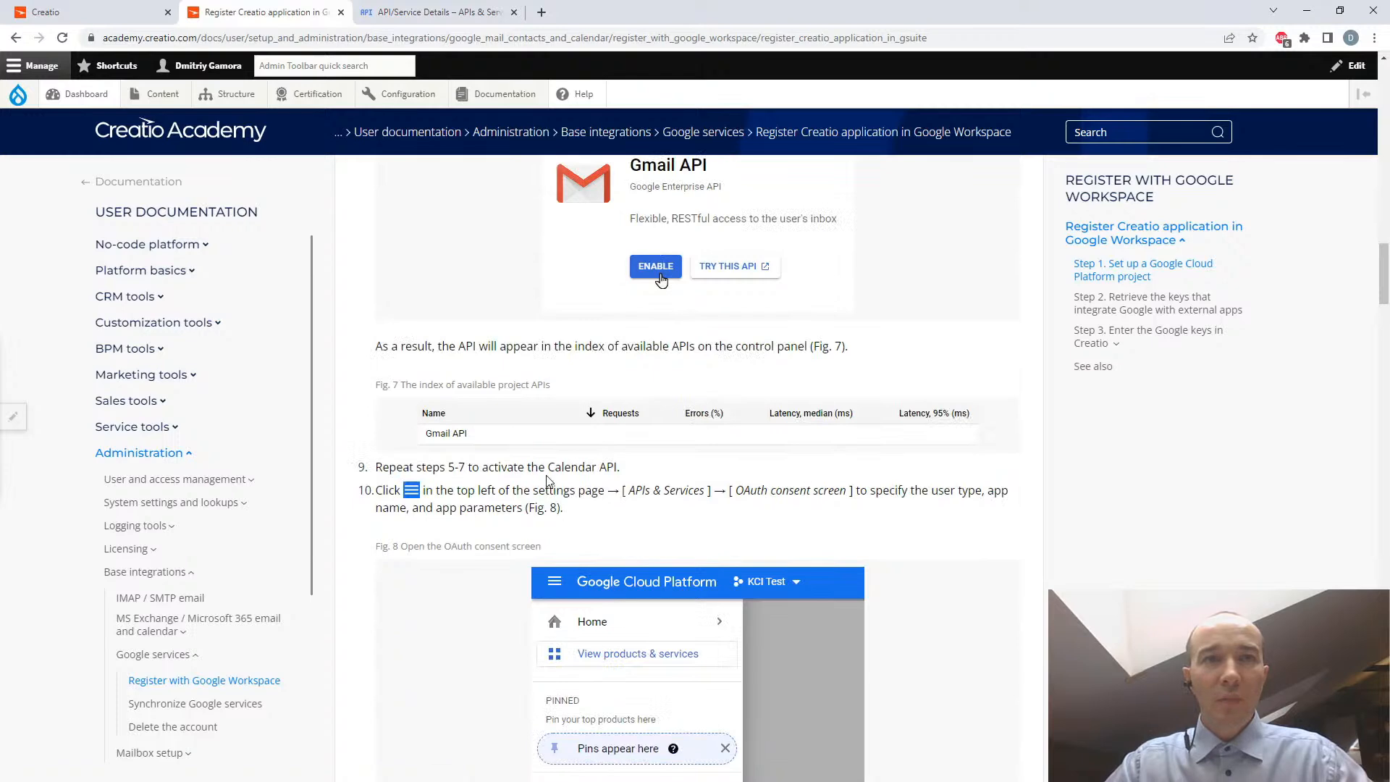
drag(549, 466, 617, 467)
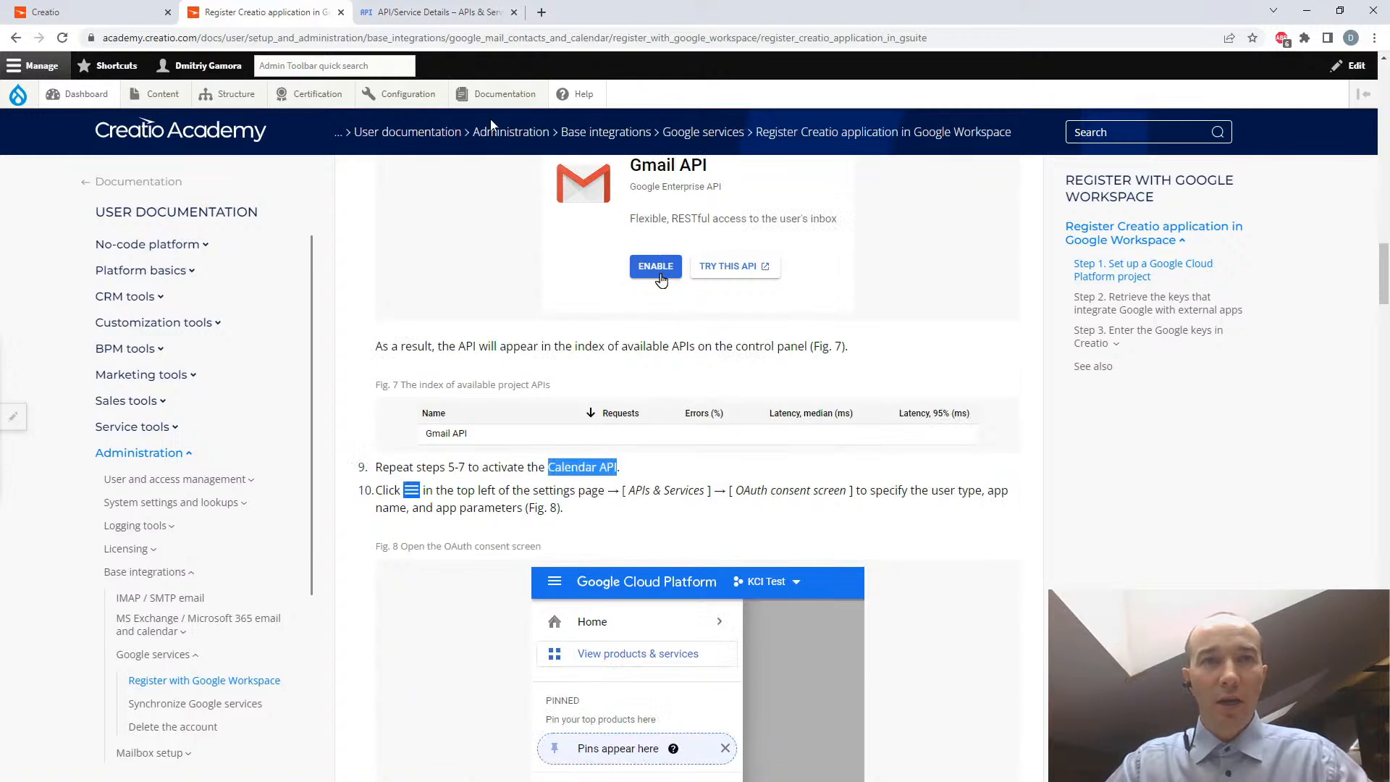
click(371, 13)
click(613, 69)
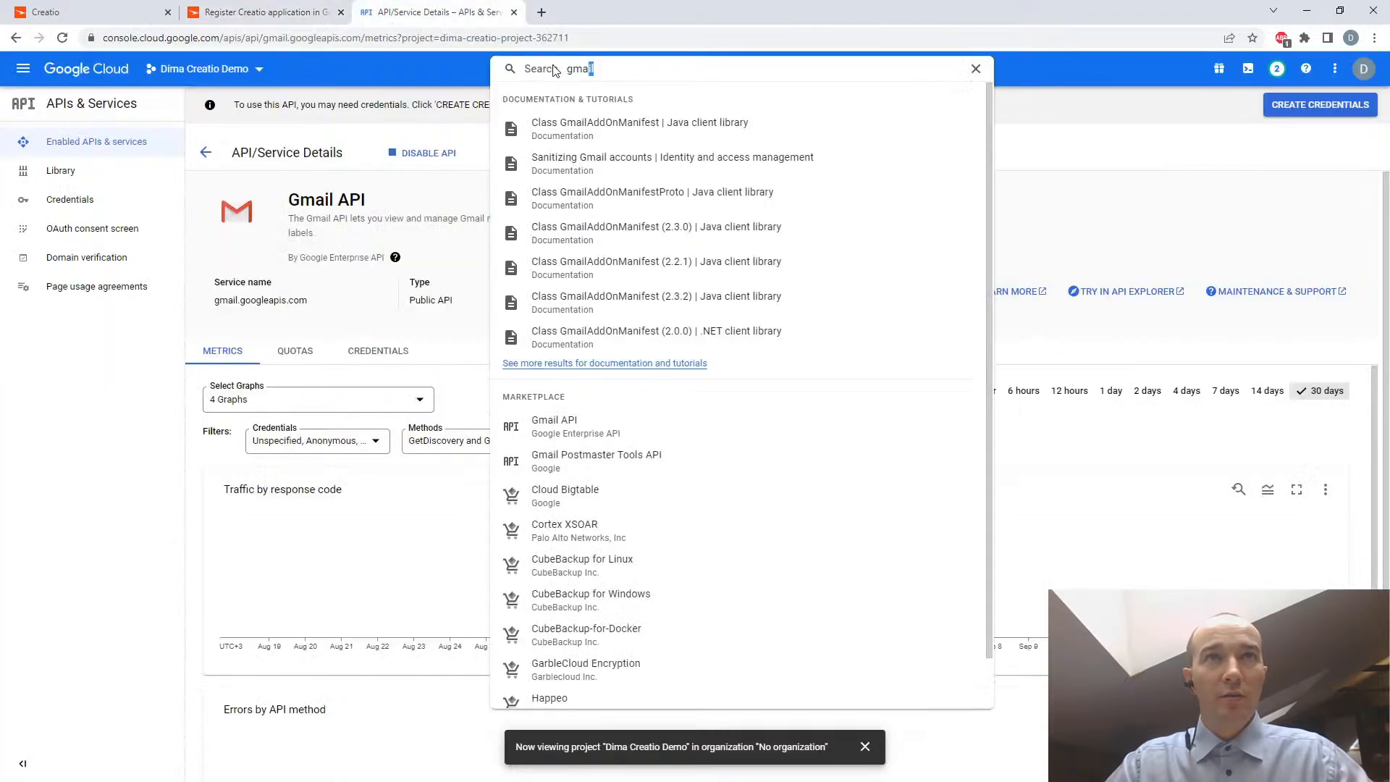
text(calenda)
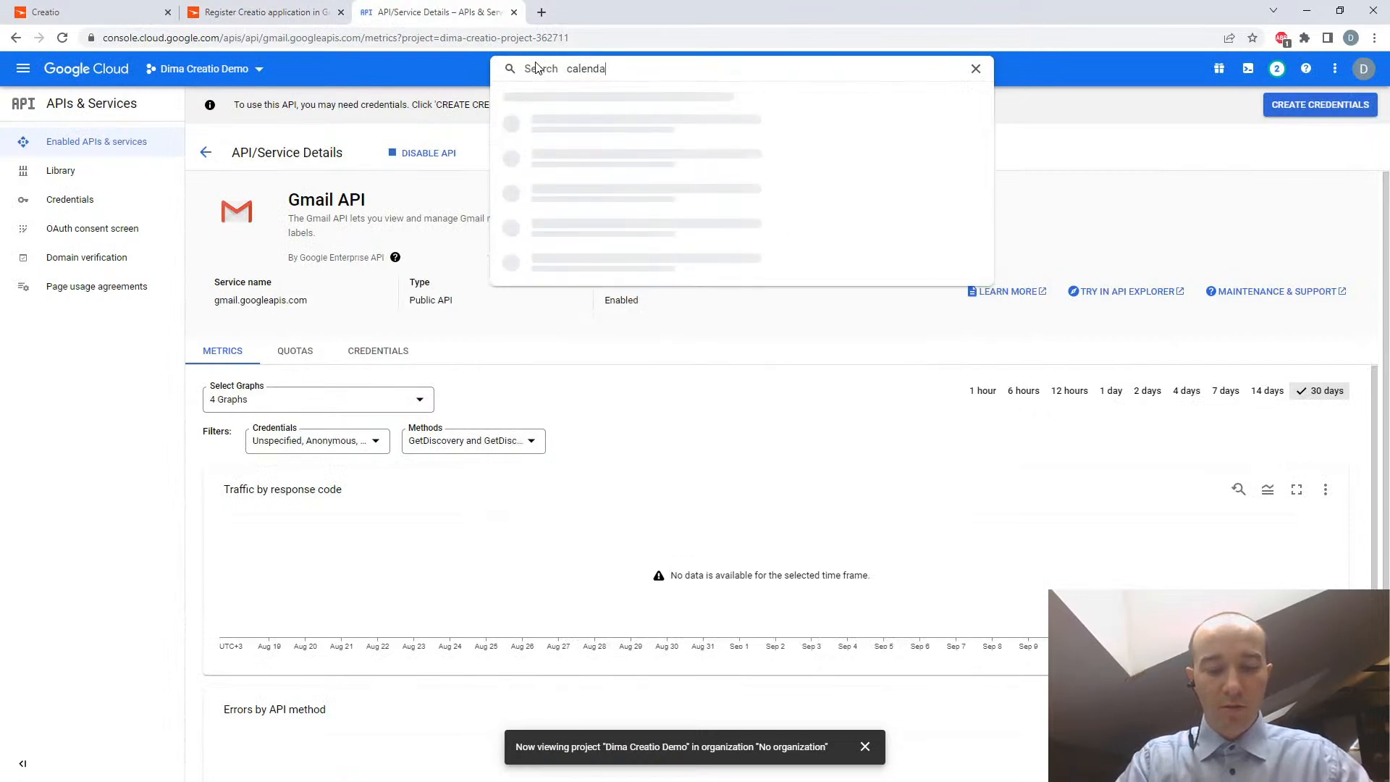
text(r a)
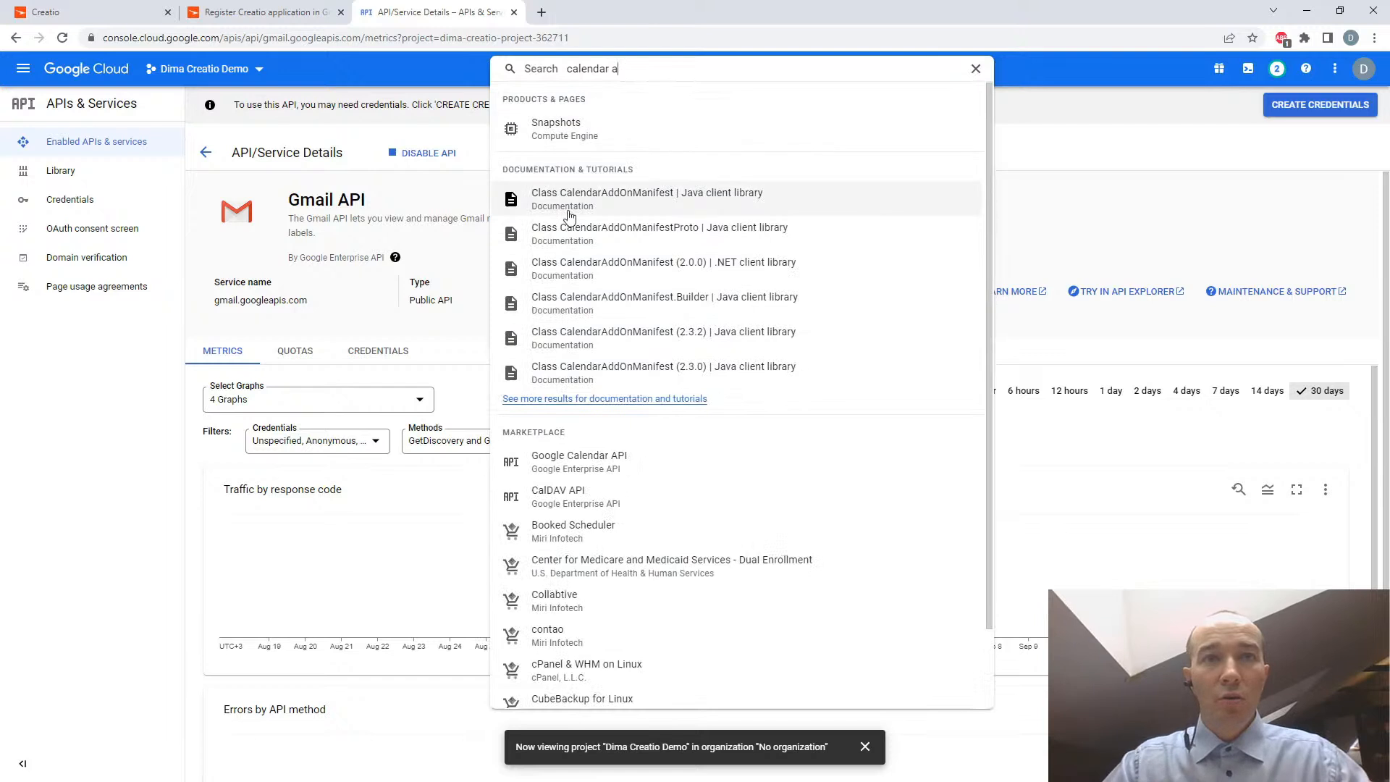
click(610, 463)
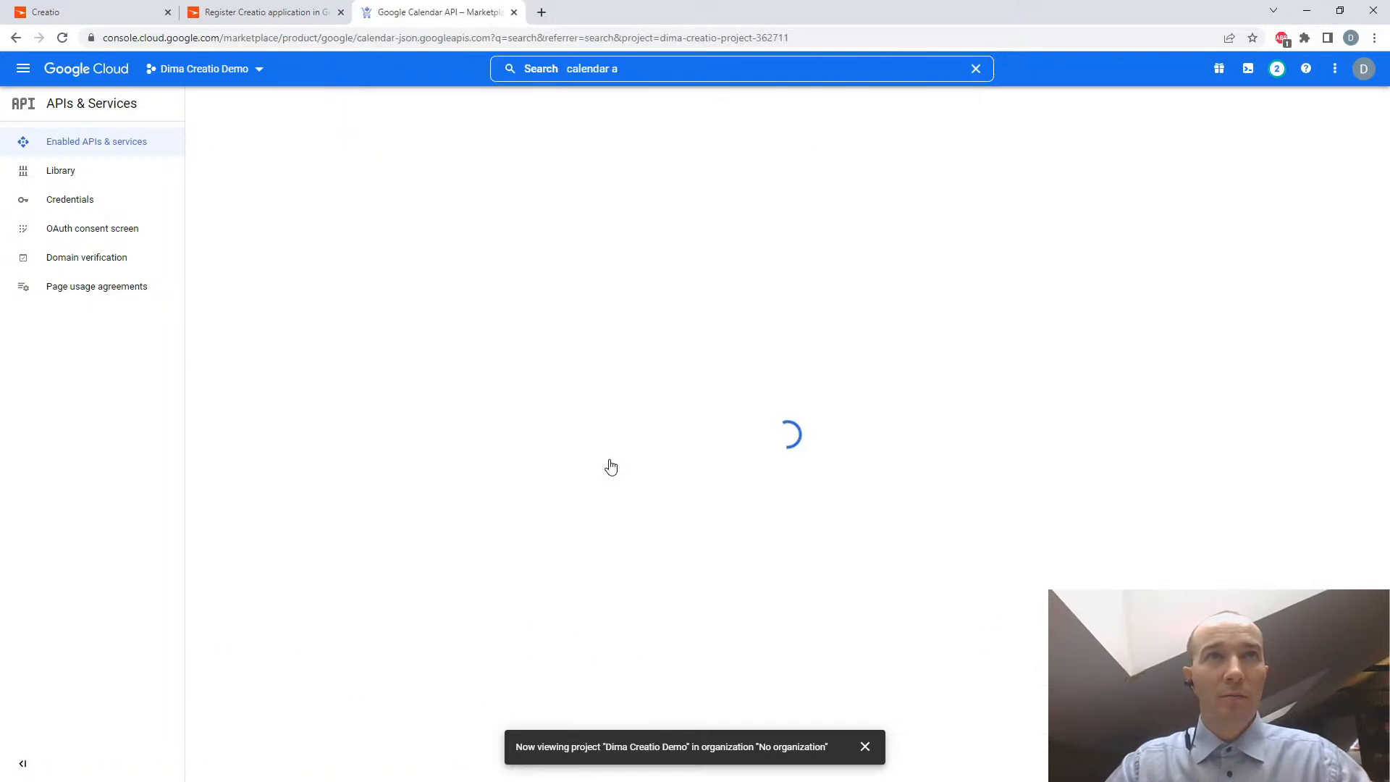
click(167, 254)
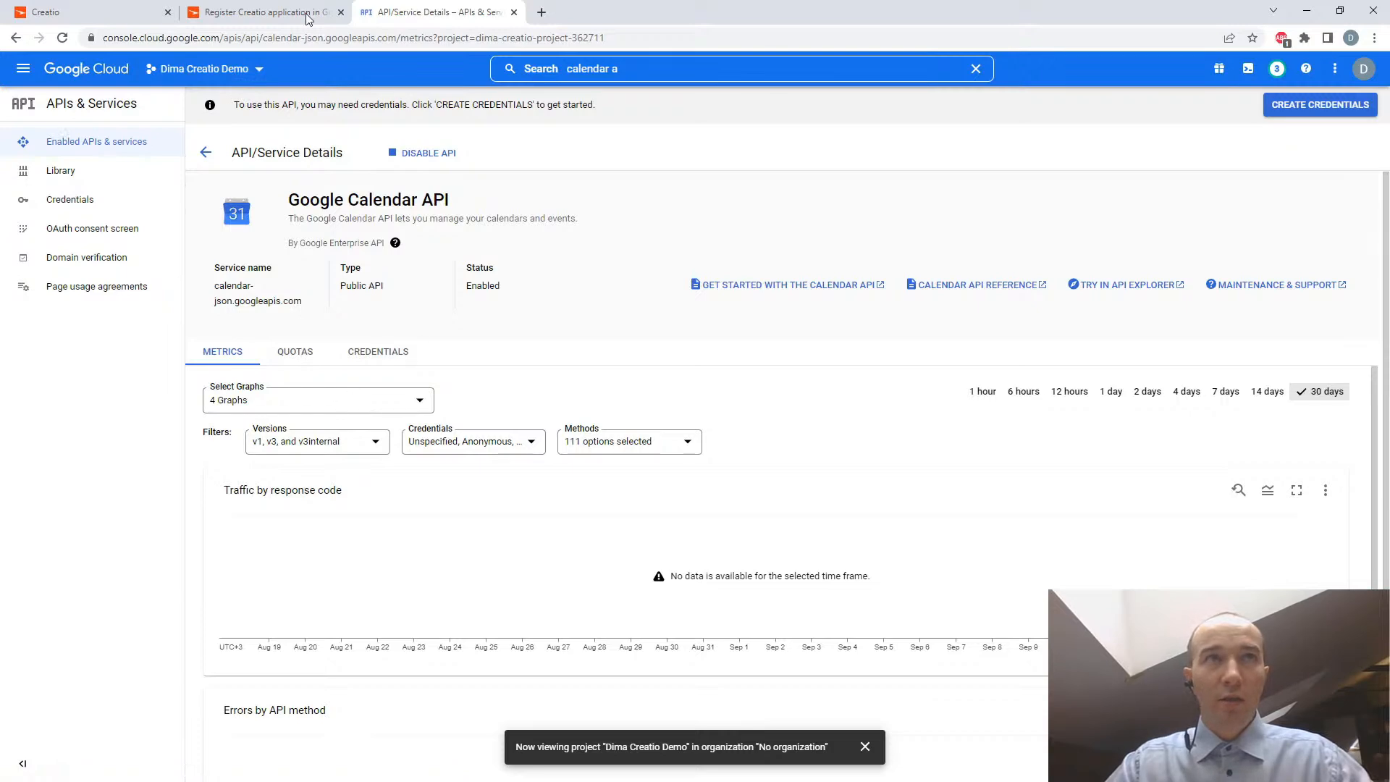
- Following the article's step 10, open the OAuth consent screen under the project's APIs & Services
click(228, 10)
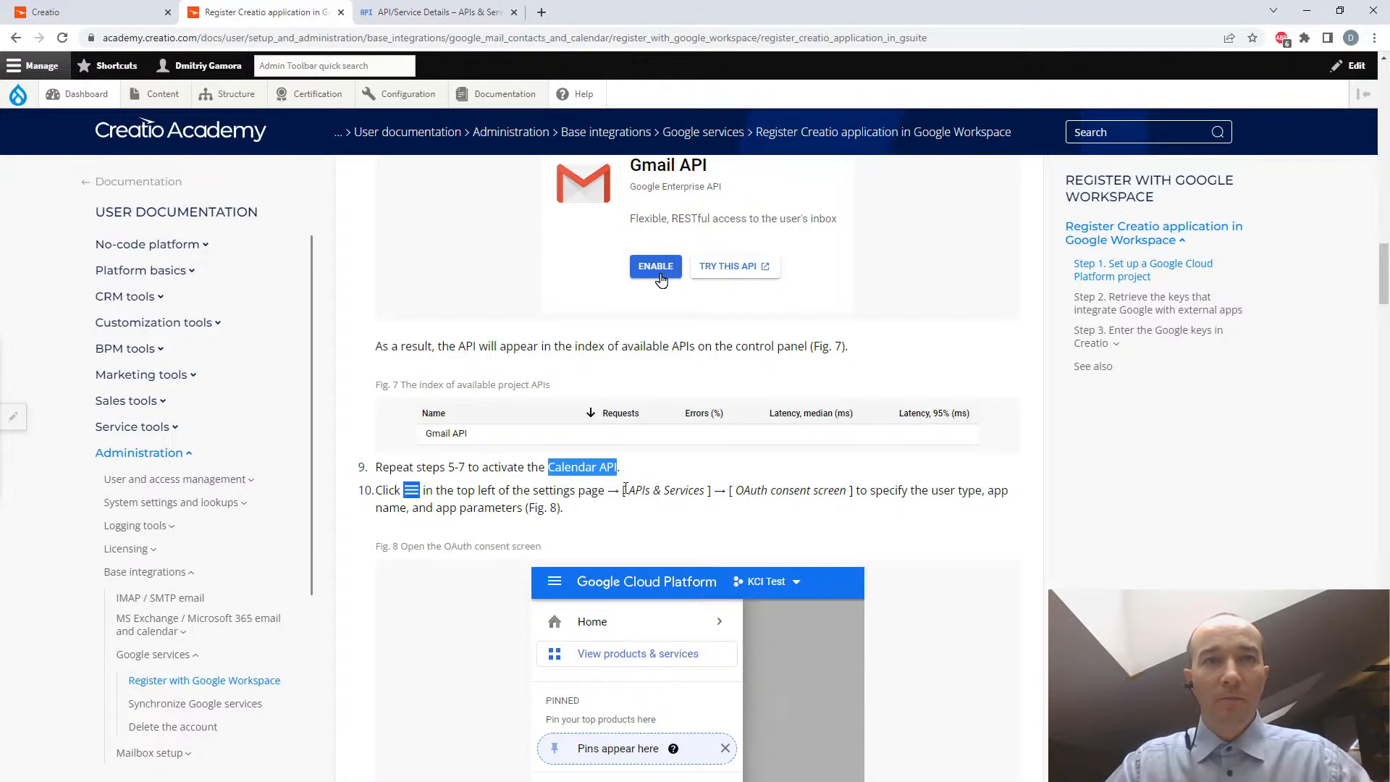
click(386, 10)
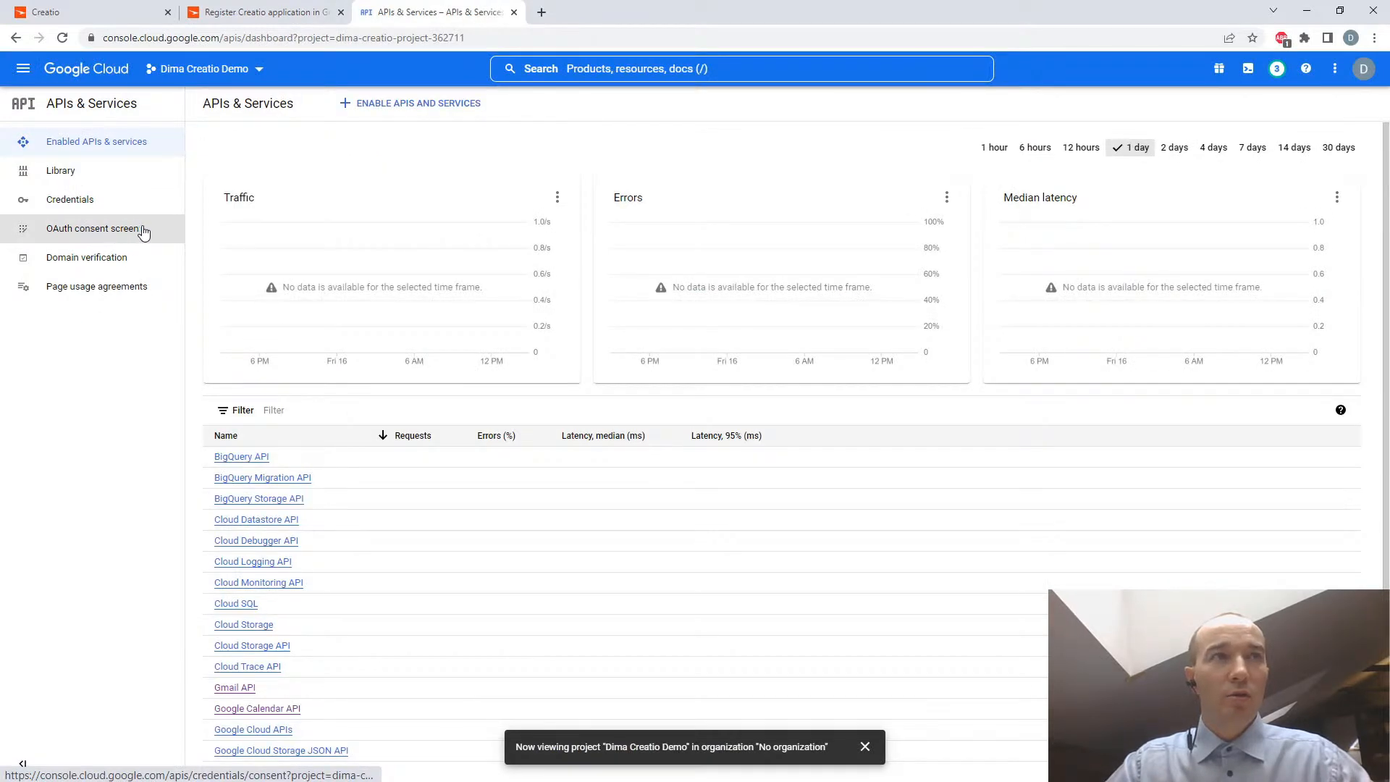
click(125, 231)
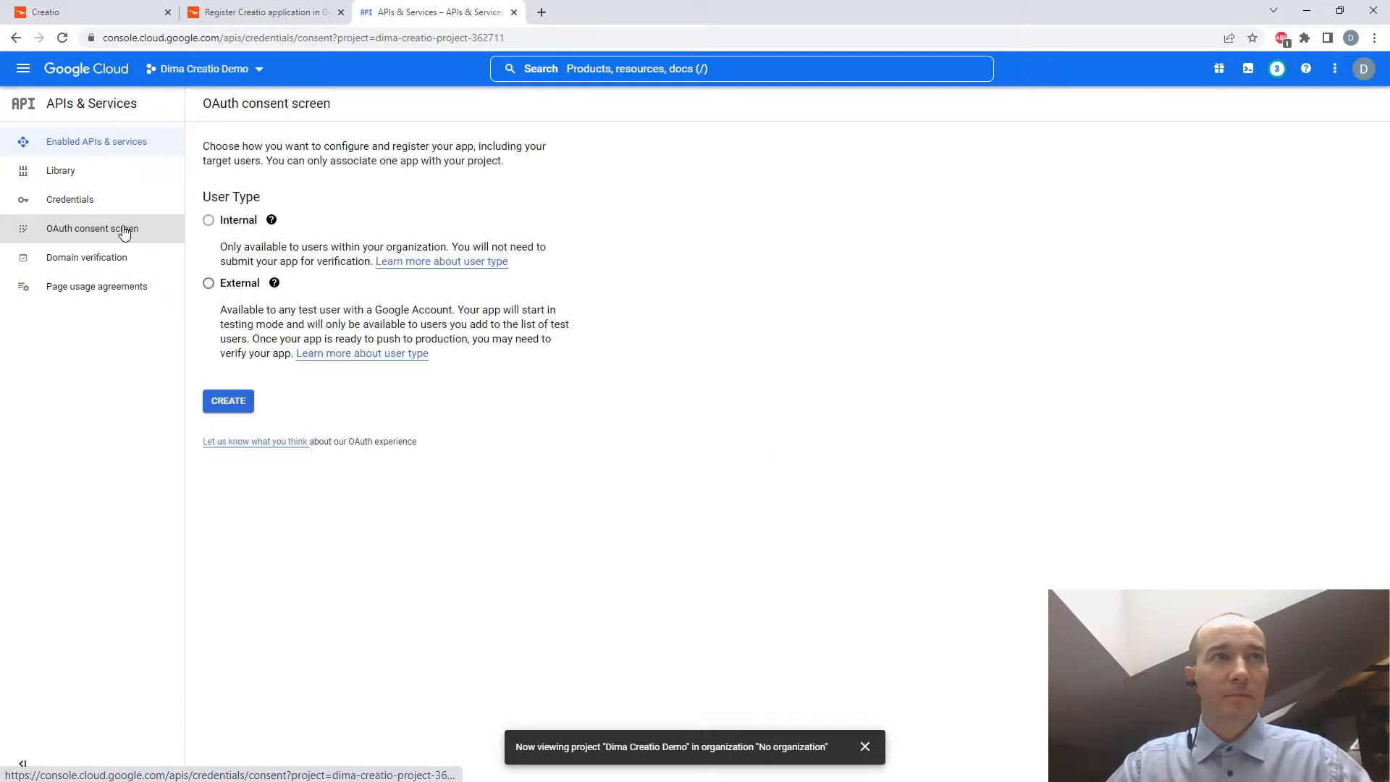
- Check the article's step 11 on the user type, and create the OAuth consent screen registration with the External user type
click(231, 10)
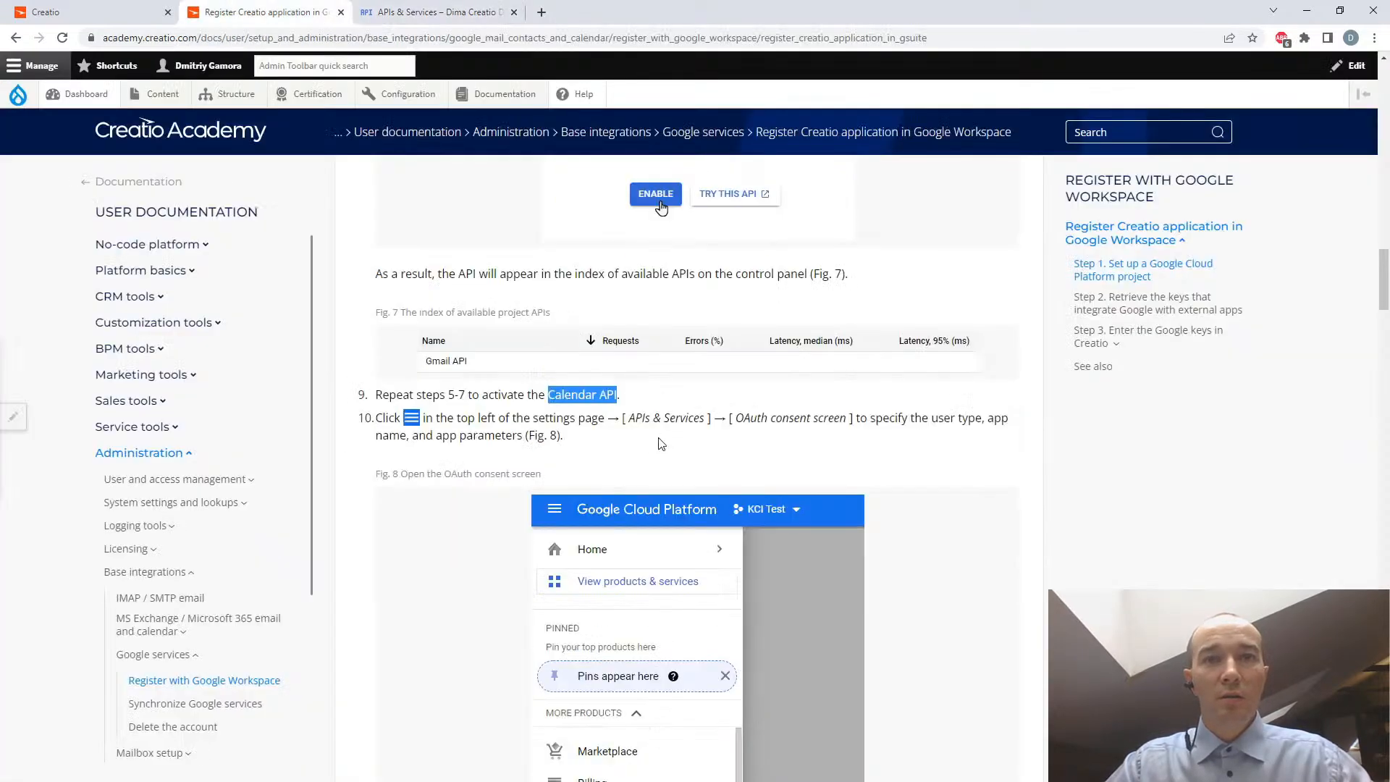
scroll(661, 444, down, 4)
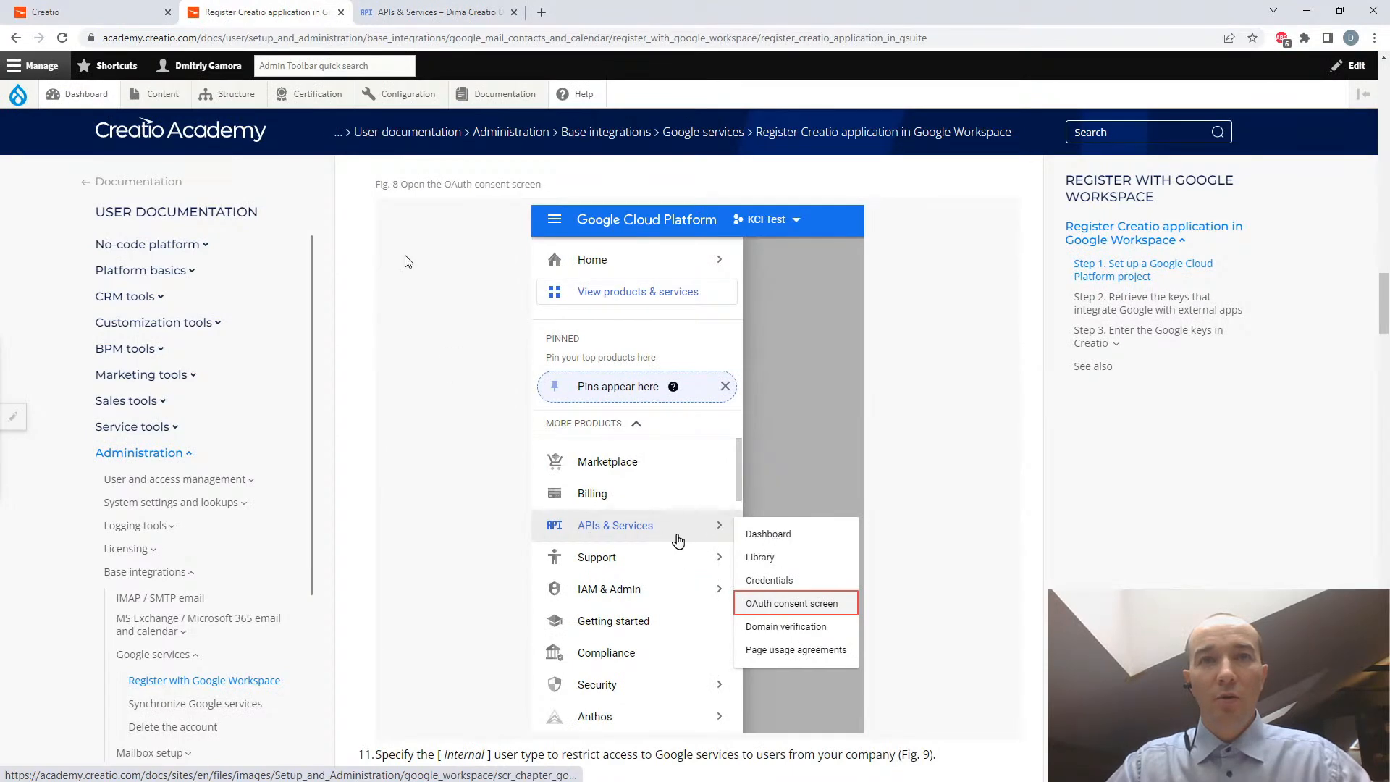
click(405, 13)
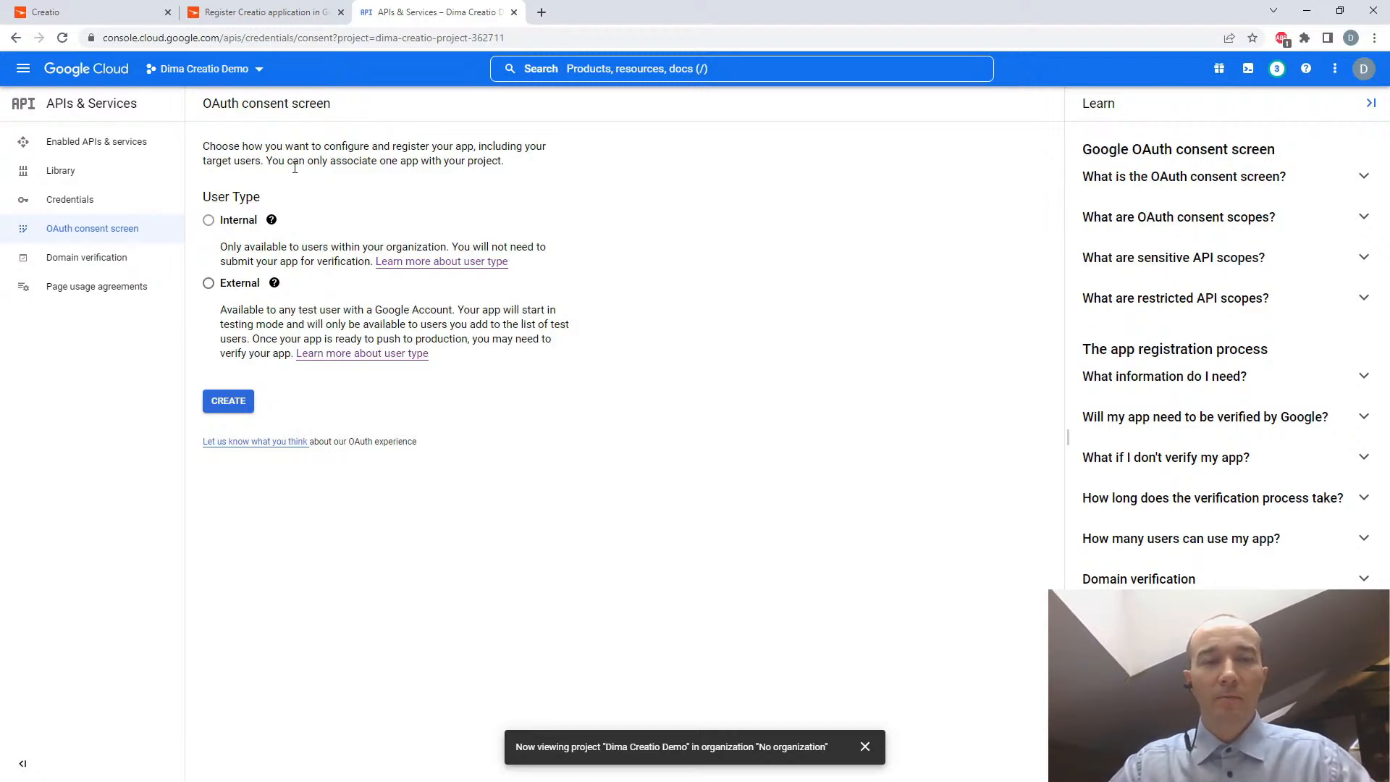
click(209, 284)
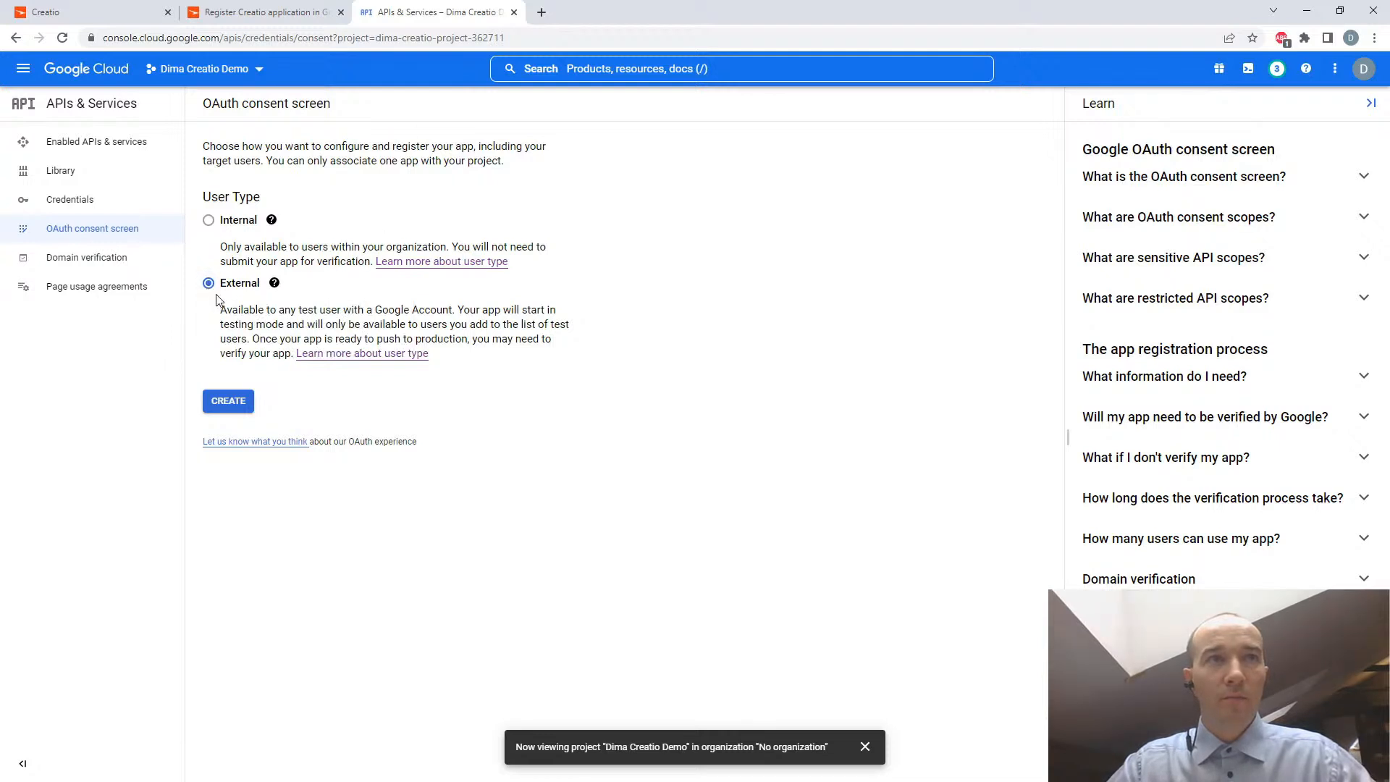
mouse_move(211, 225)
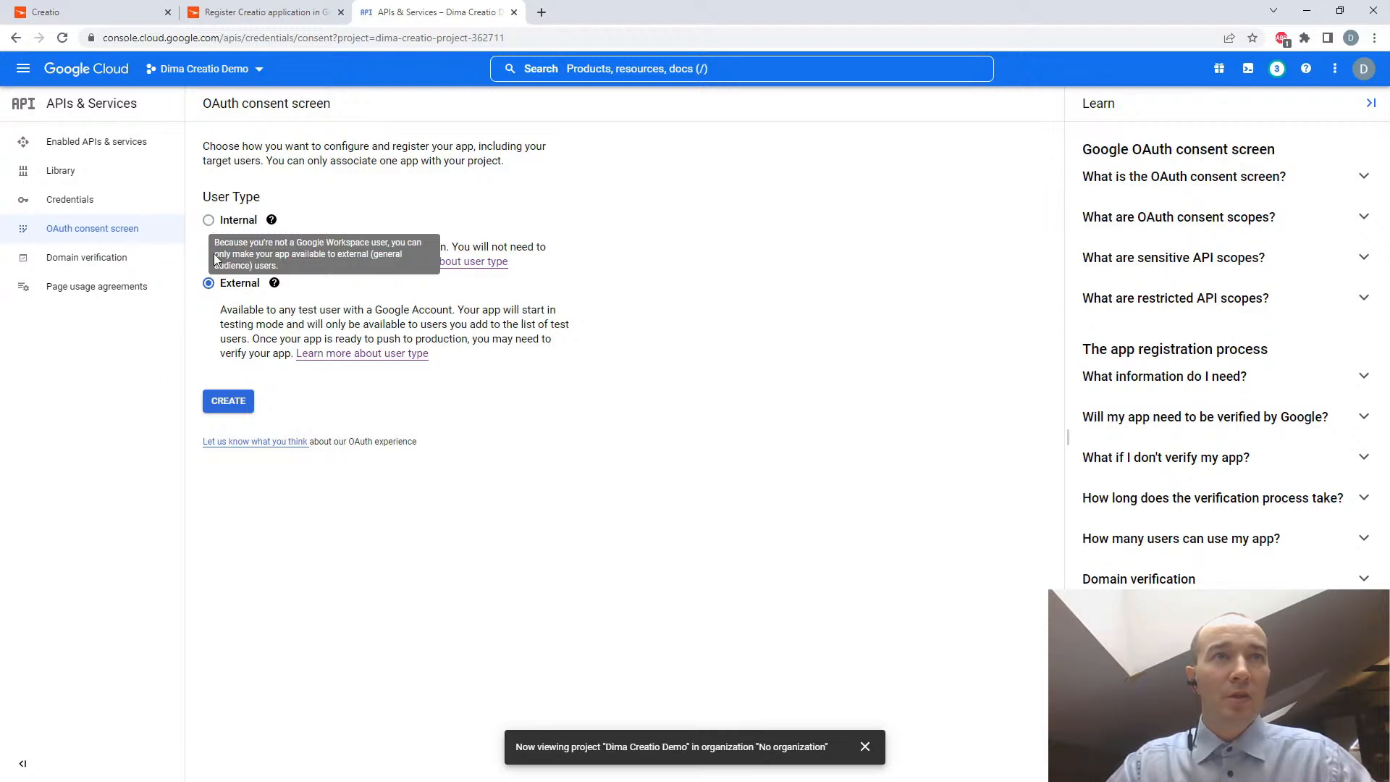
click(228, 402)
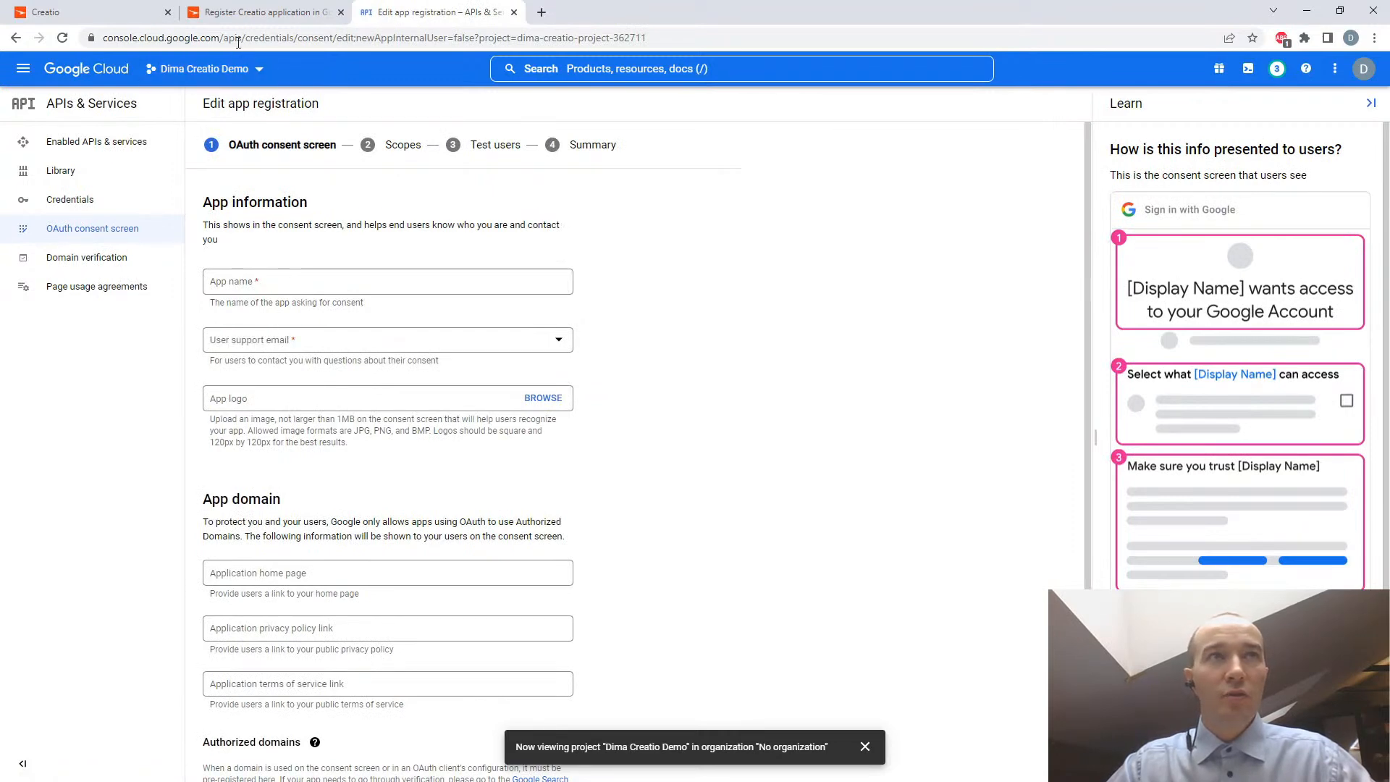
- Following the article's step 12, enter the app name ("Creatio App", the owner's first name and 2) and select the user support email
click(280, 14)
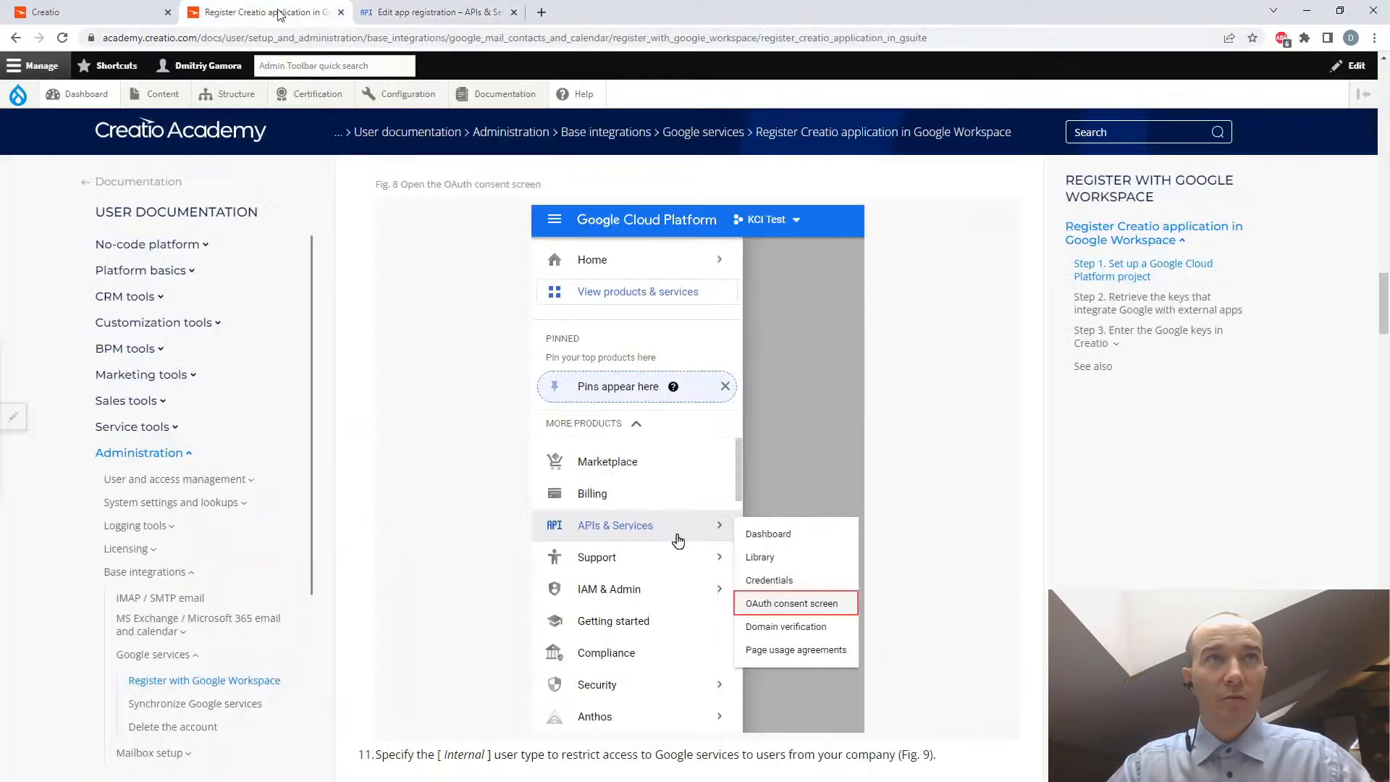
scroll(499, 377, down, 10)
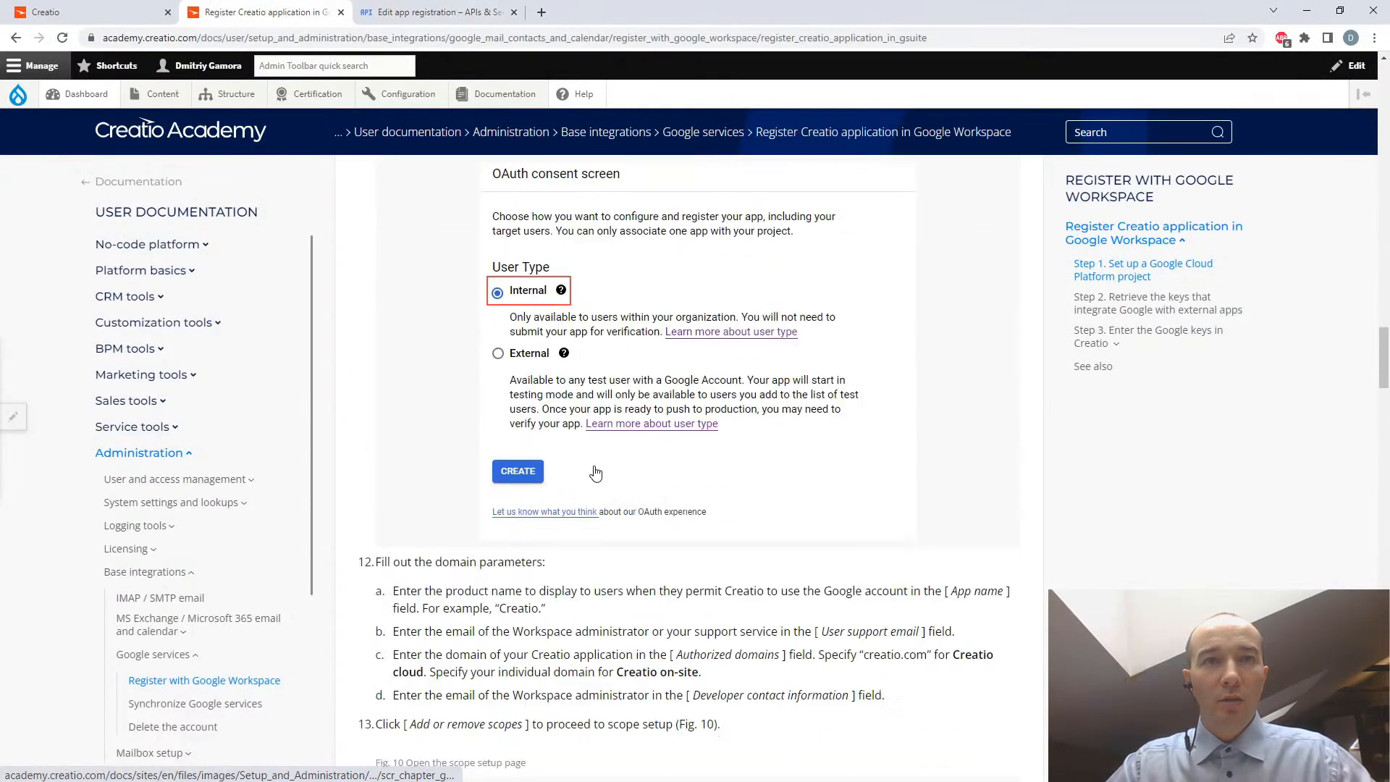
scroll(595, 472, down, 1)
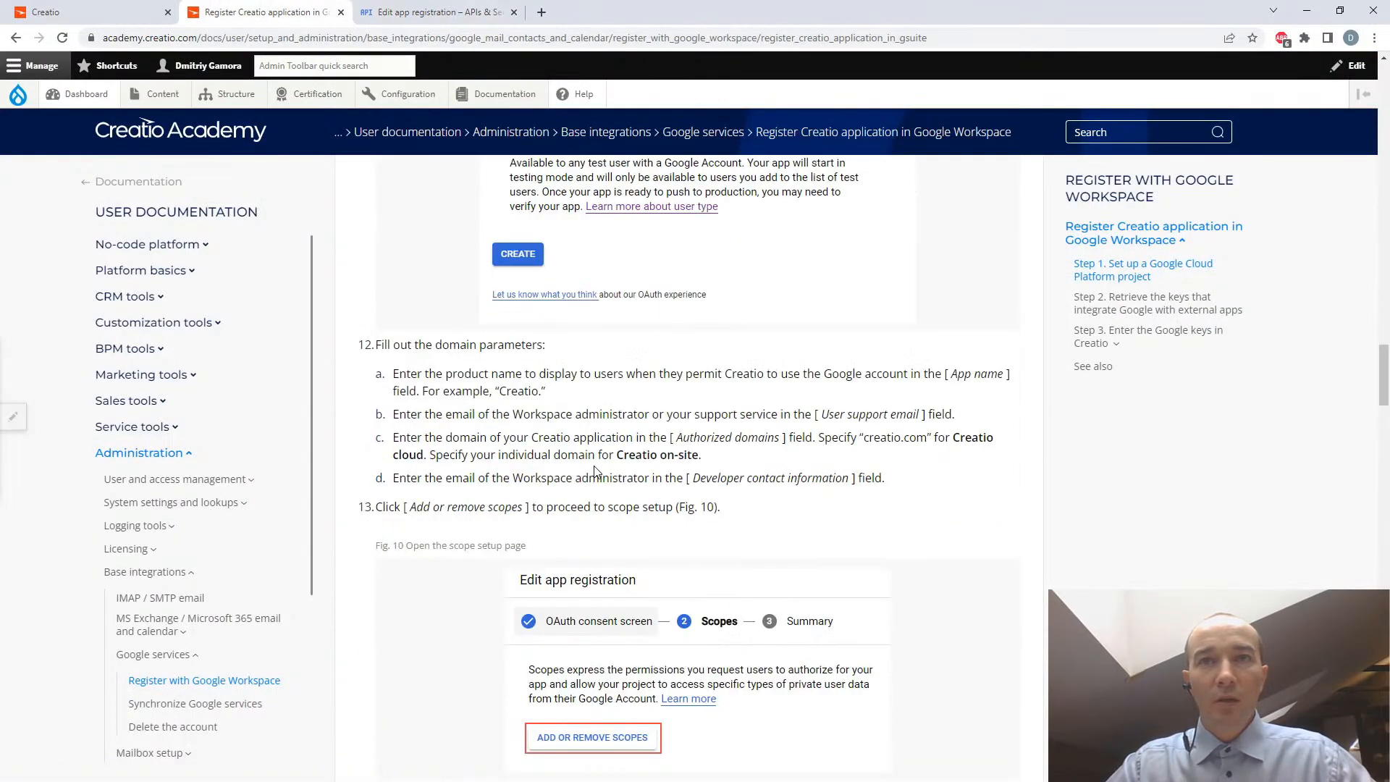
click(405, 13)
click(270, 282)
text(Creat)
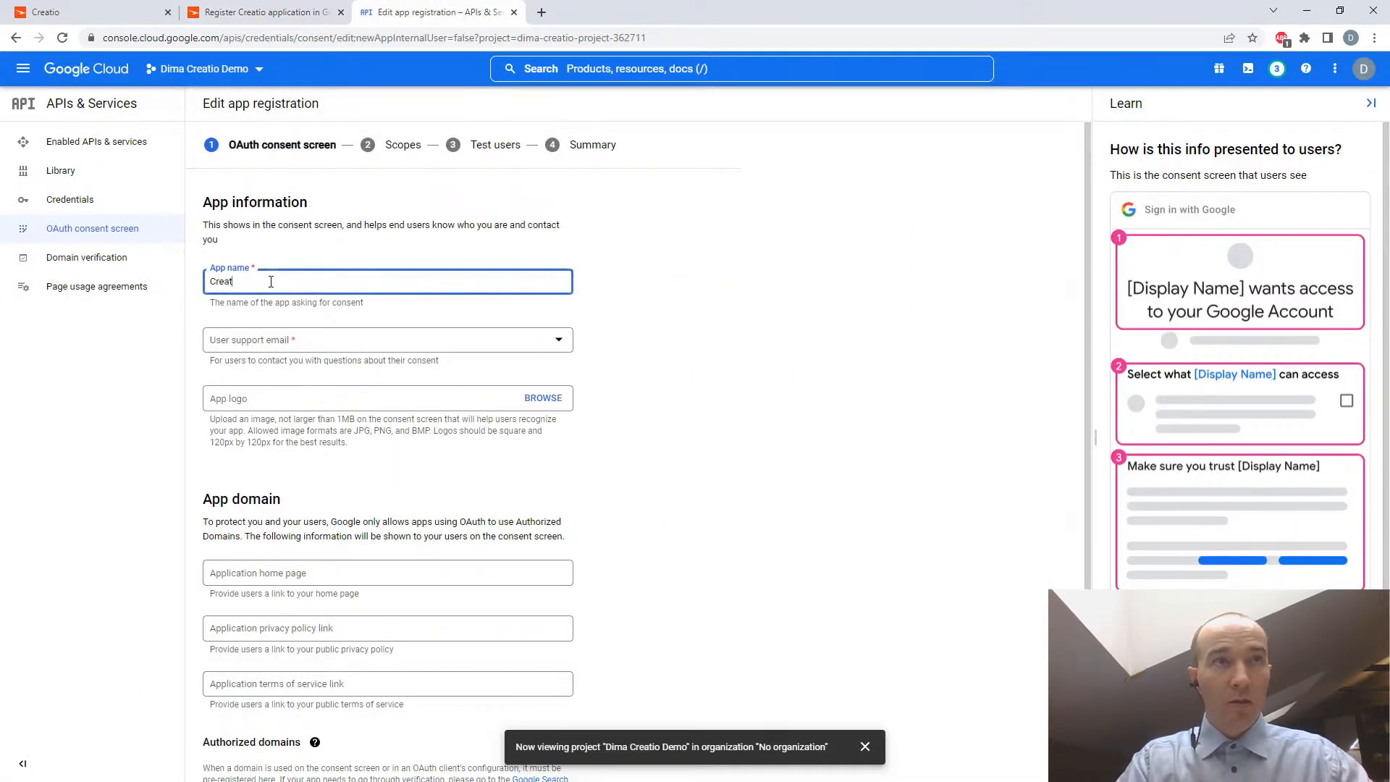
text(io App Dima 2)
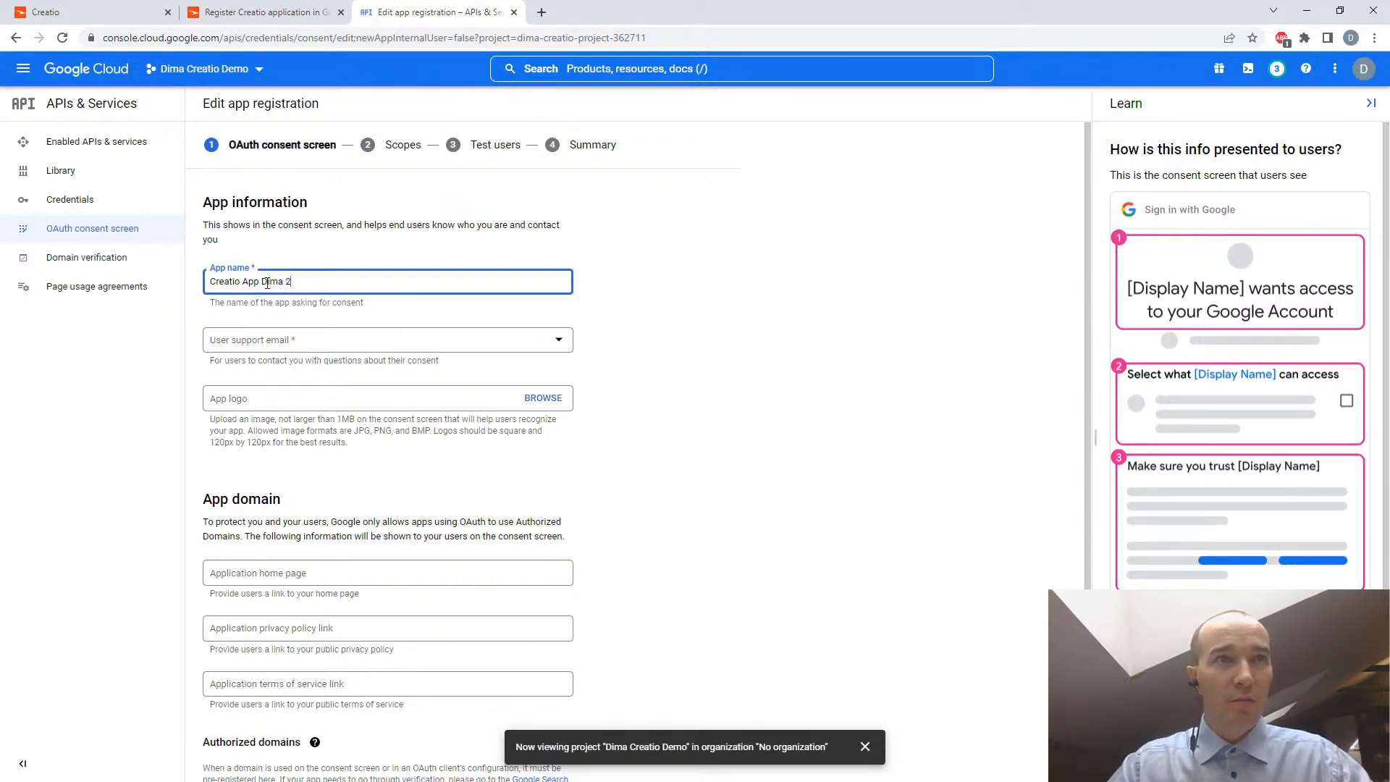
click(242, 340)
click(279, 348)
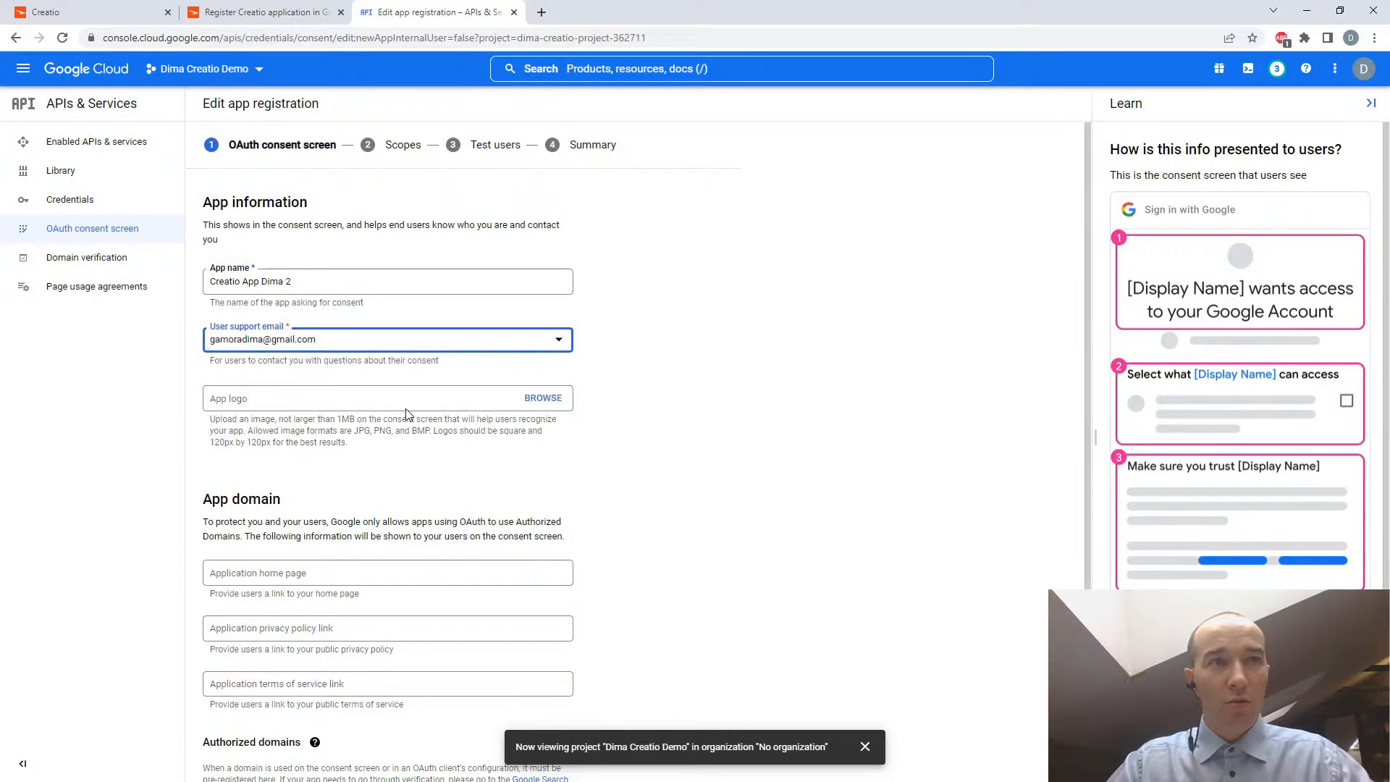
- Copy creatio.com from the article's step 12 and enter it as the application home page
scroll(408, 415, down, 1)
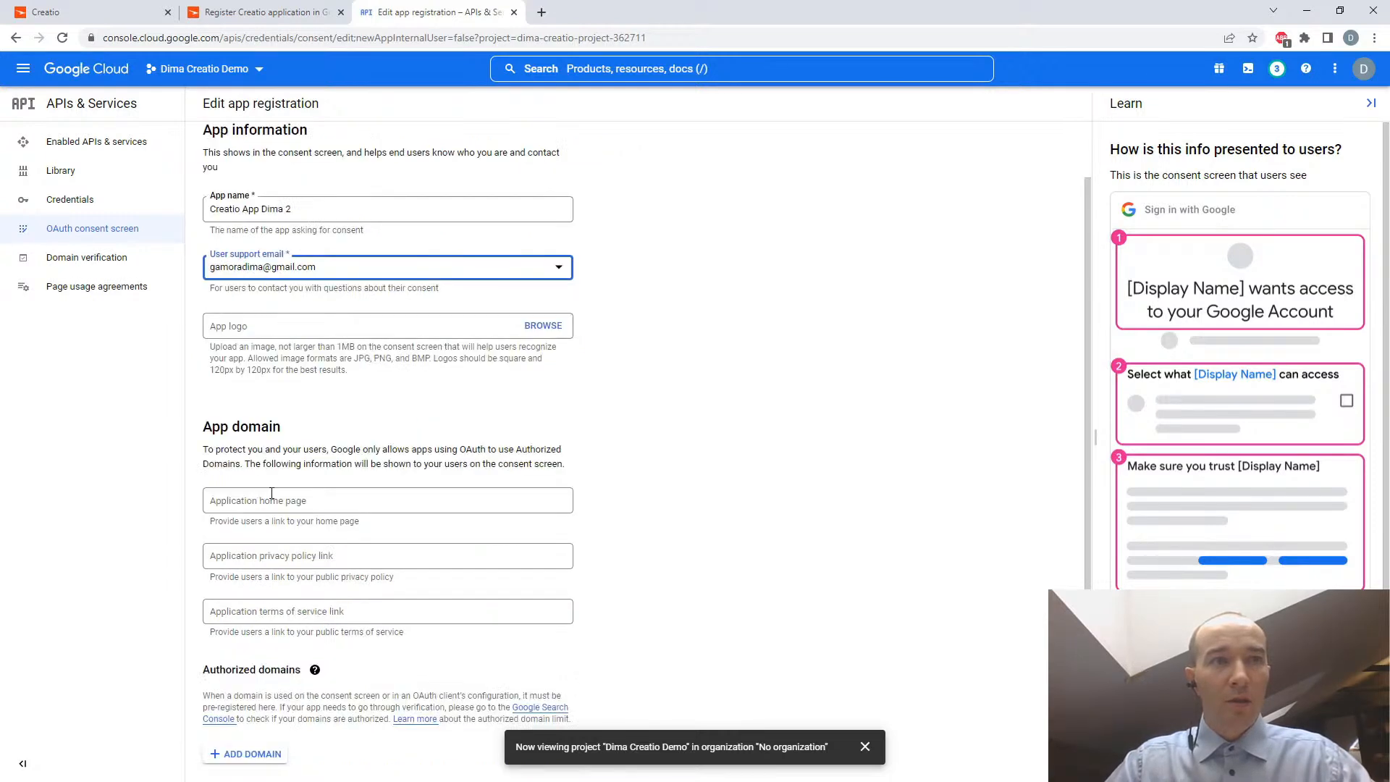
click(281, 14)
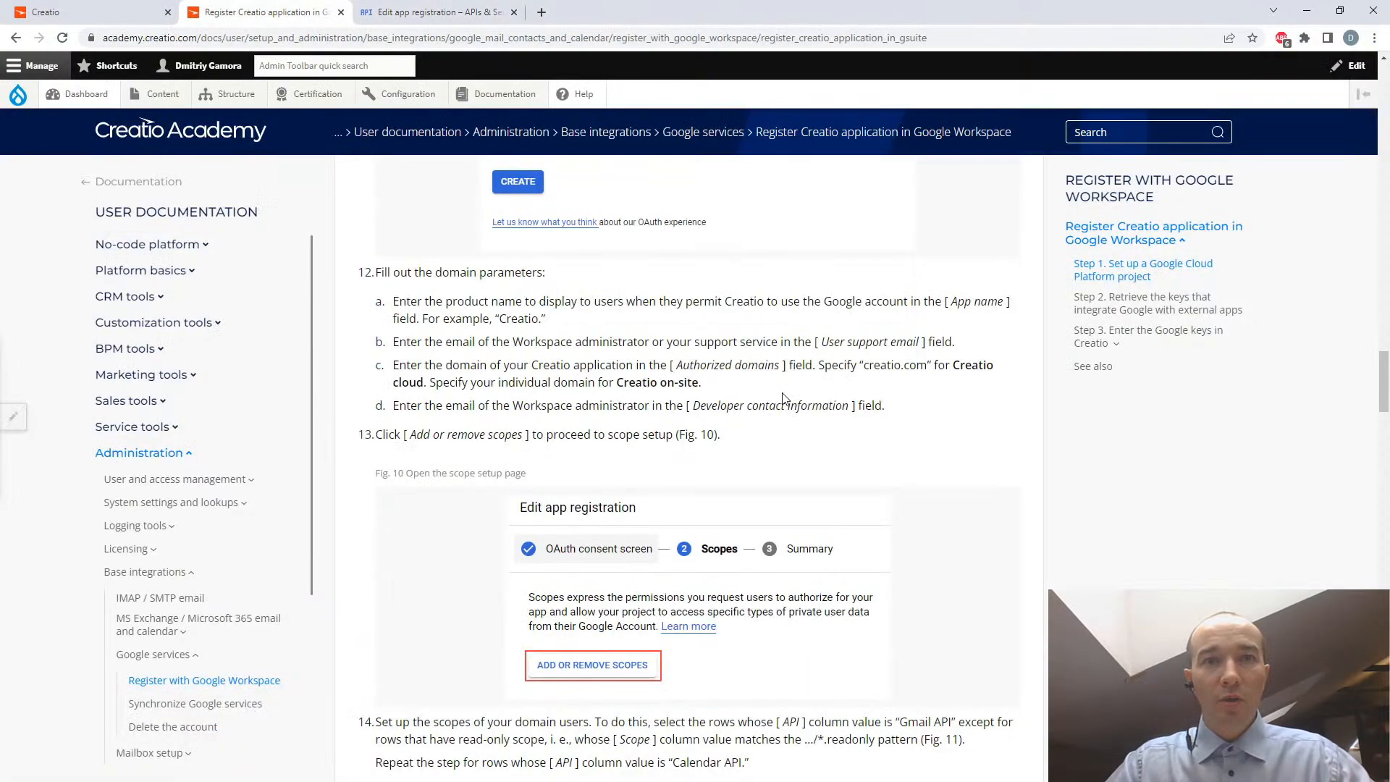
scroll(784, 399, down, 1)
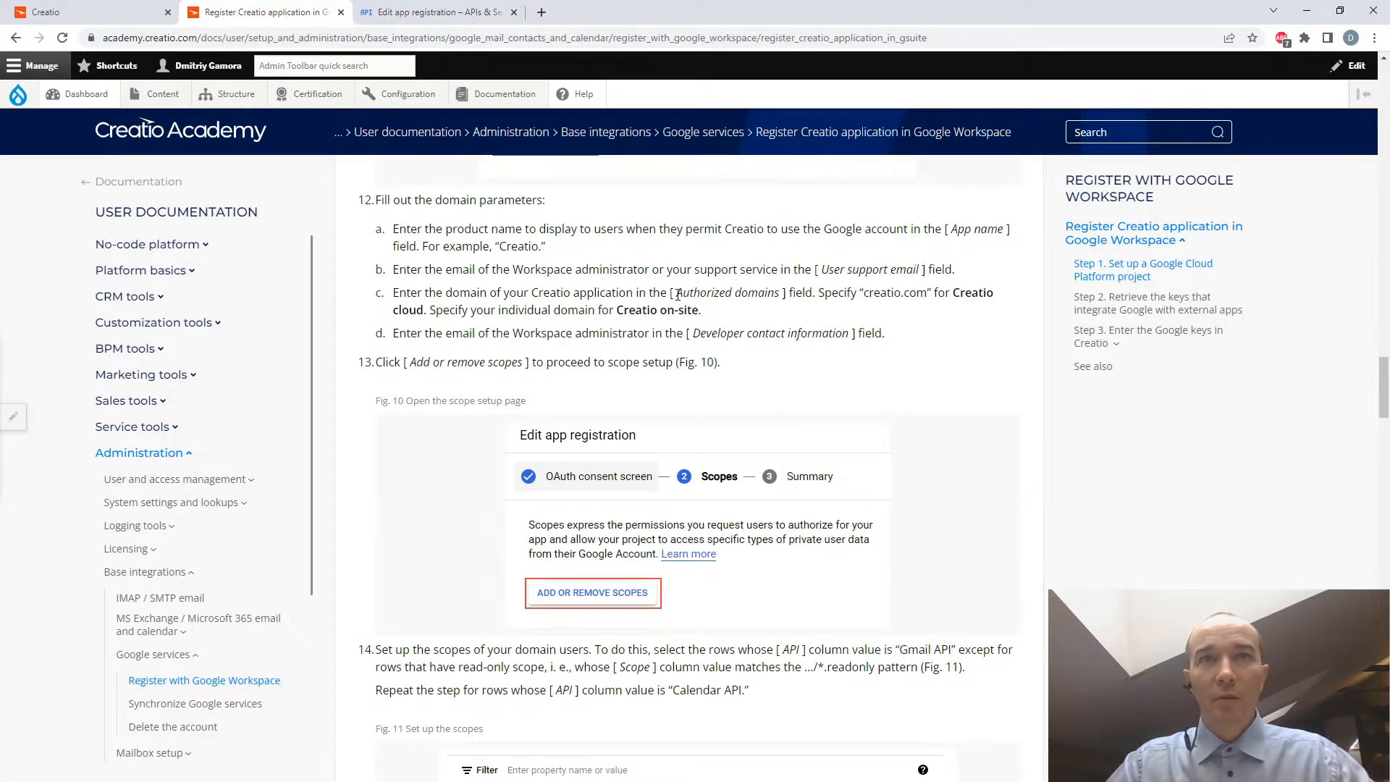
drag(885, 293, 929, 295)
key(ctrl+c)
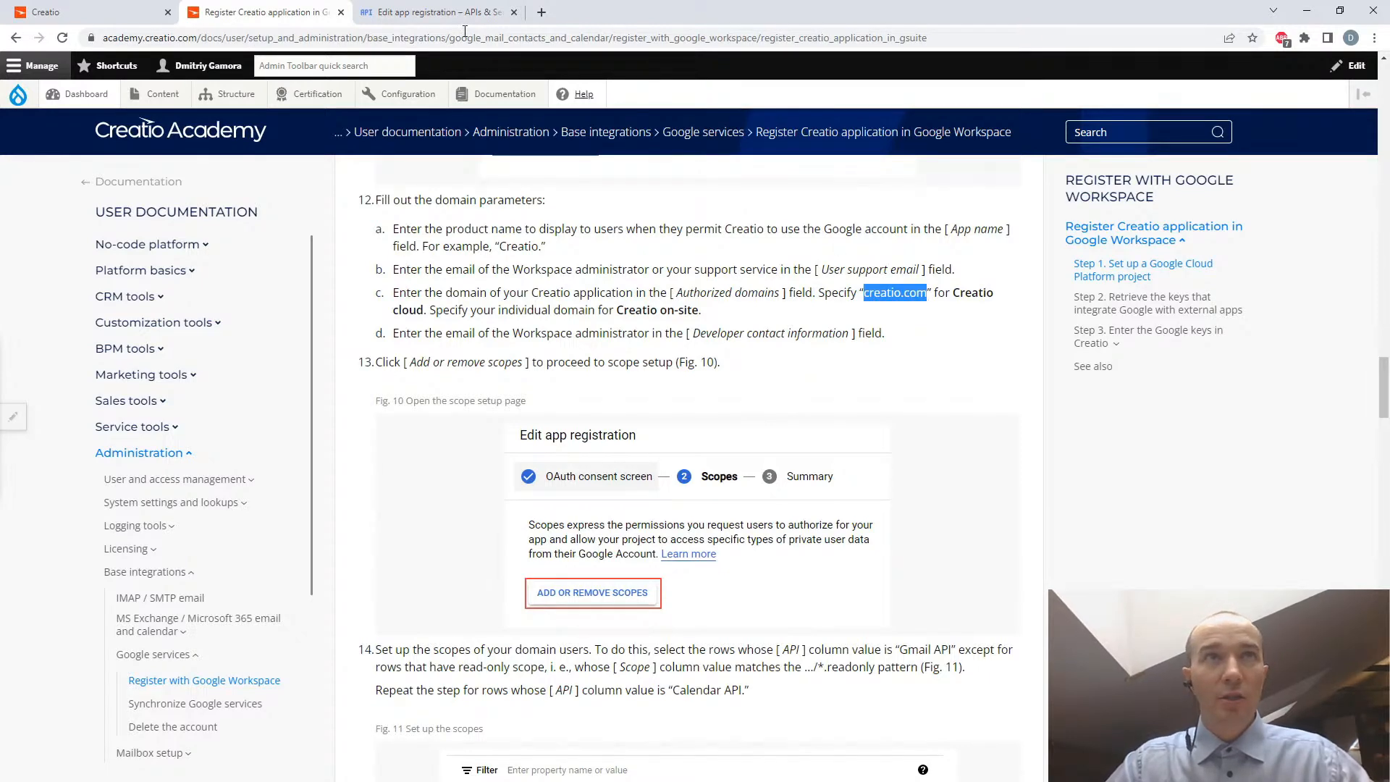
click(407, 10)
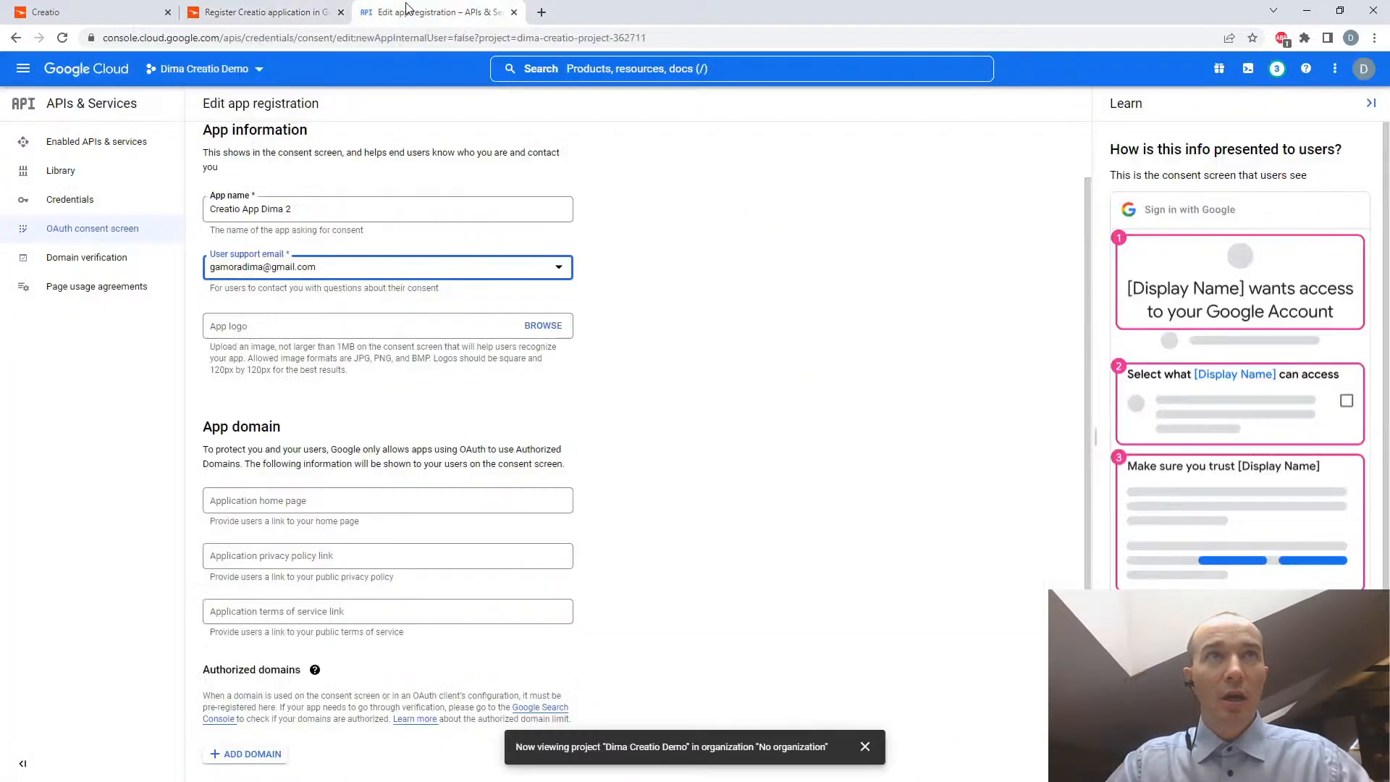
click(264, 501)
key(ctrl+v)
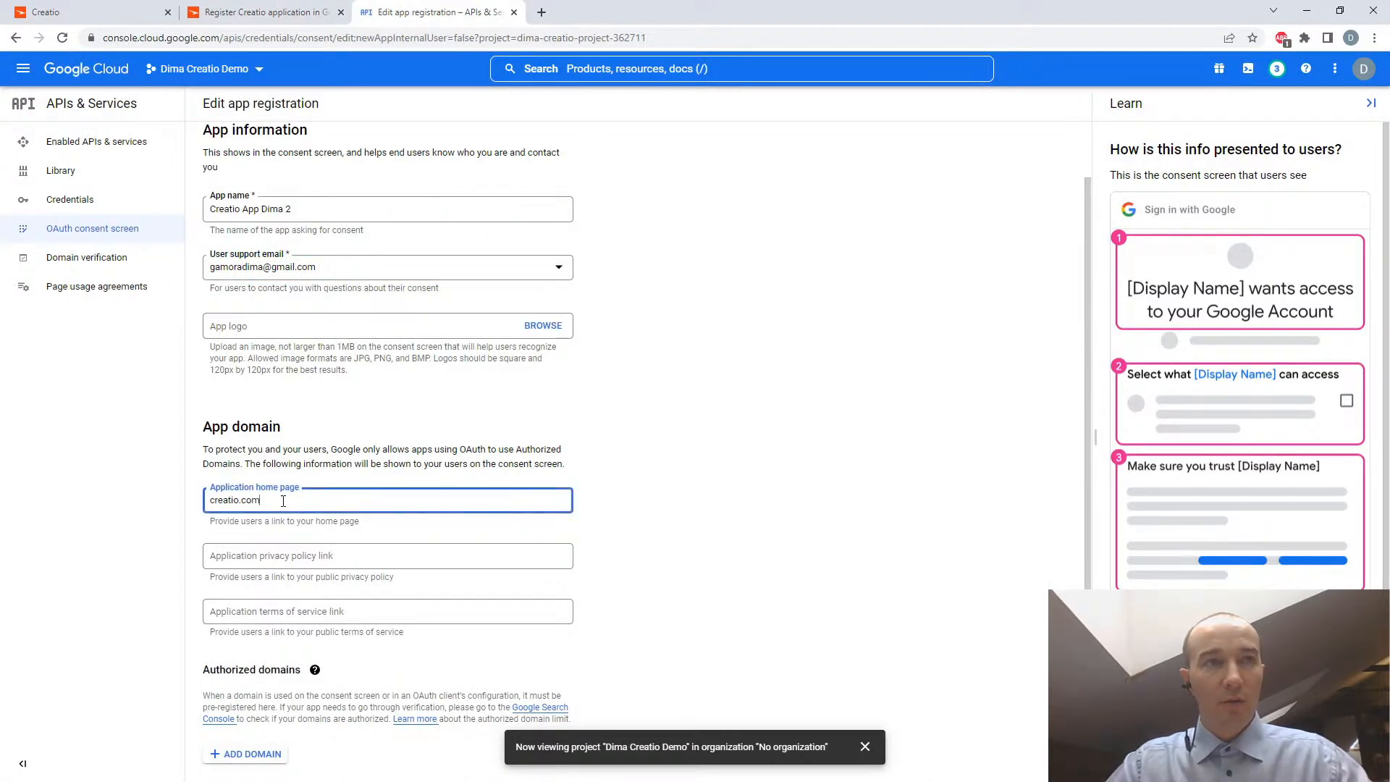
- Re-read the domain instructions in the article's step 12 and compare them with the fields of the app registration form
click(255, 12)
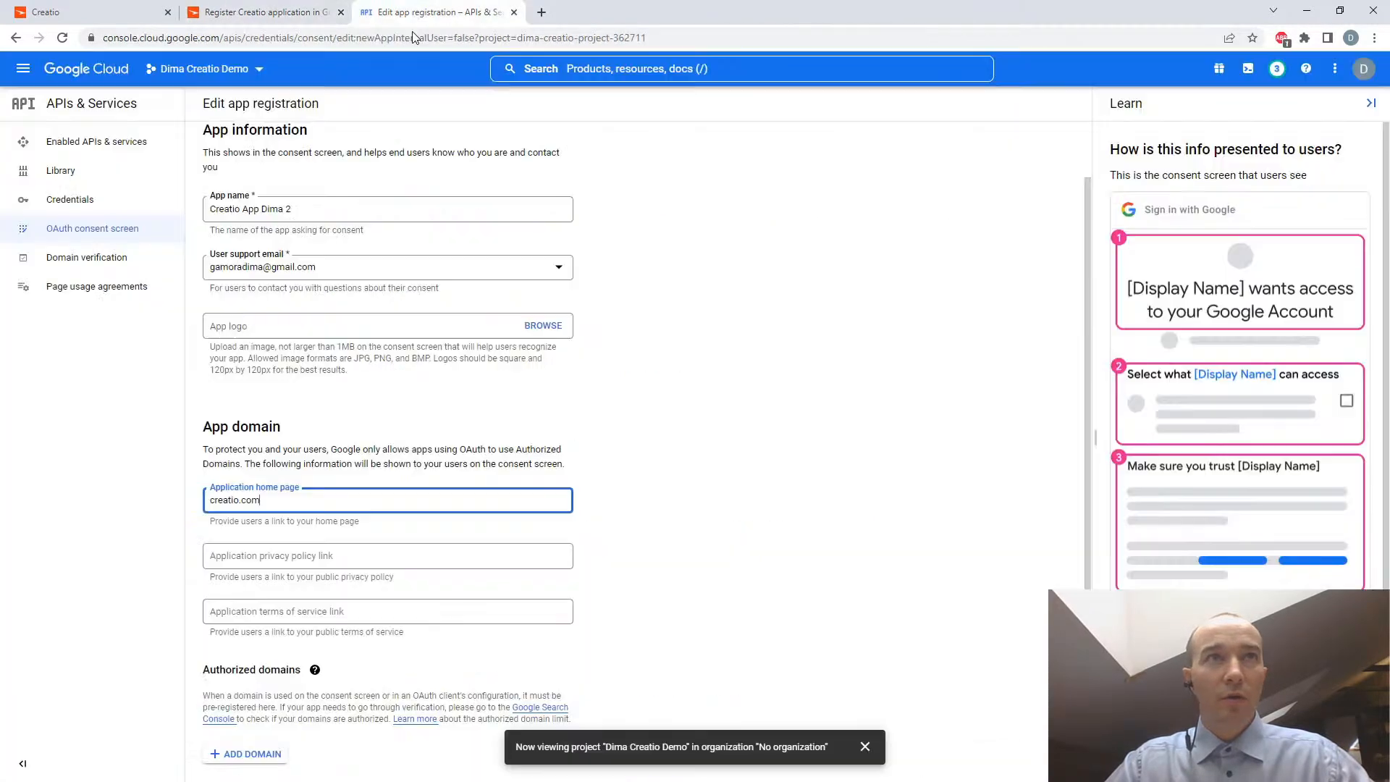
click(422, 14)
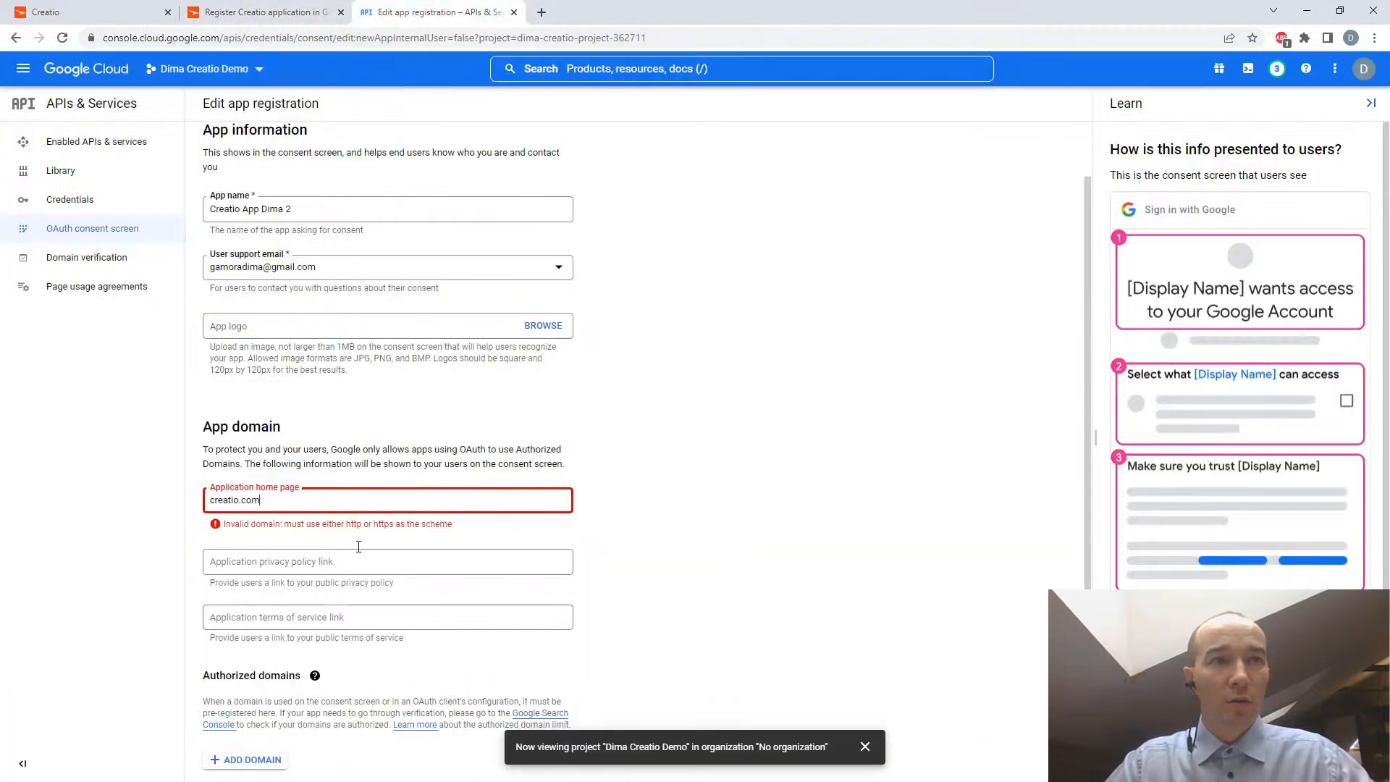
triple_click(319, 506)
click(202, 14)
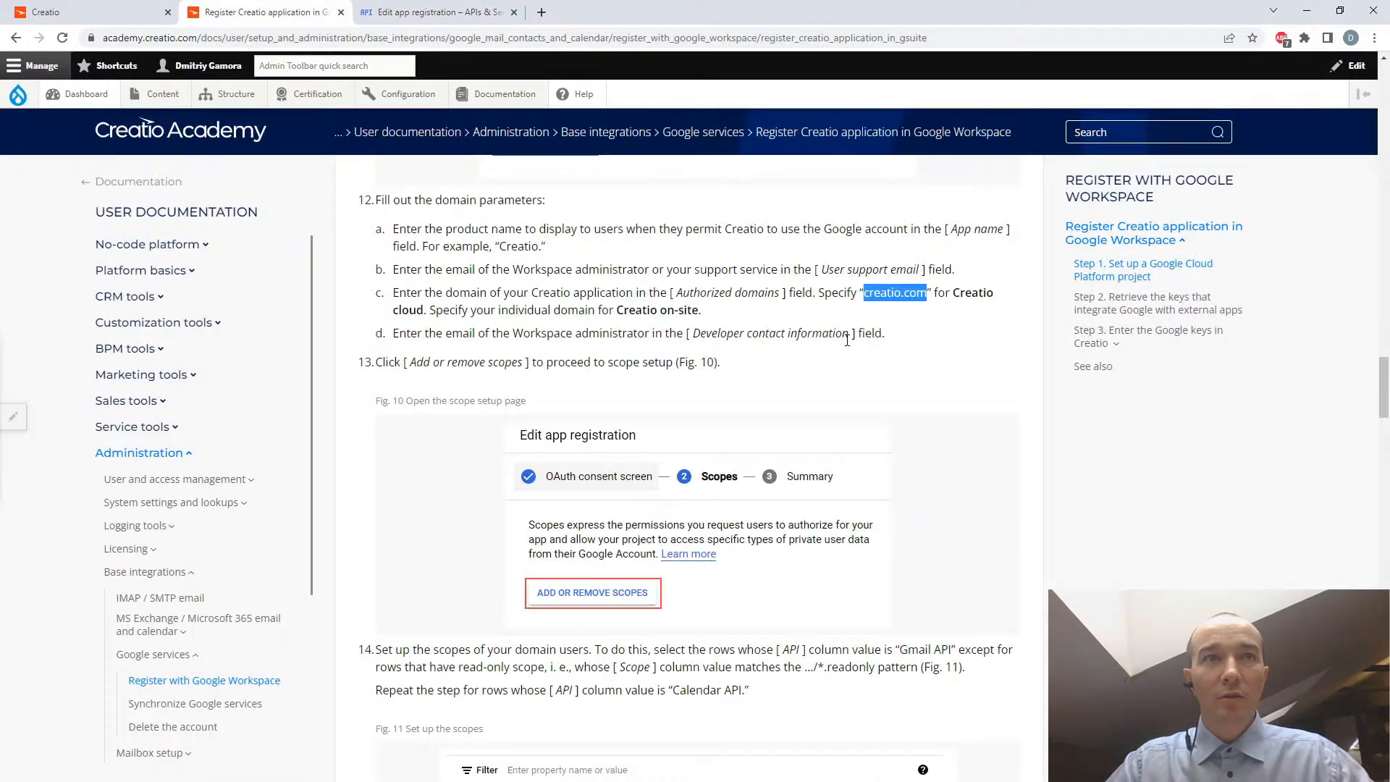
drag(619, 310, 700, 312)
click(731, 312)
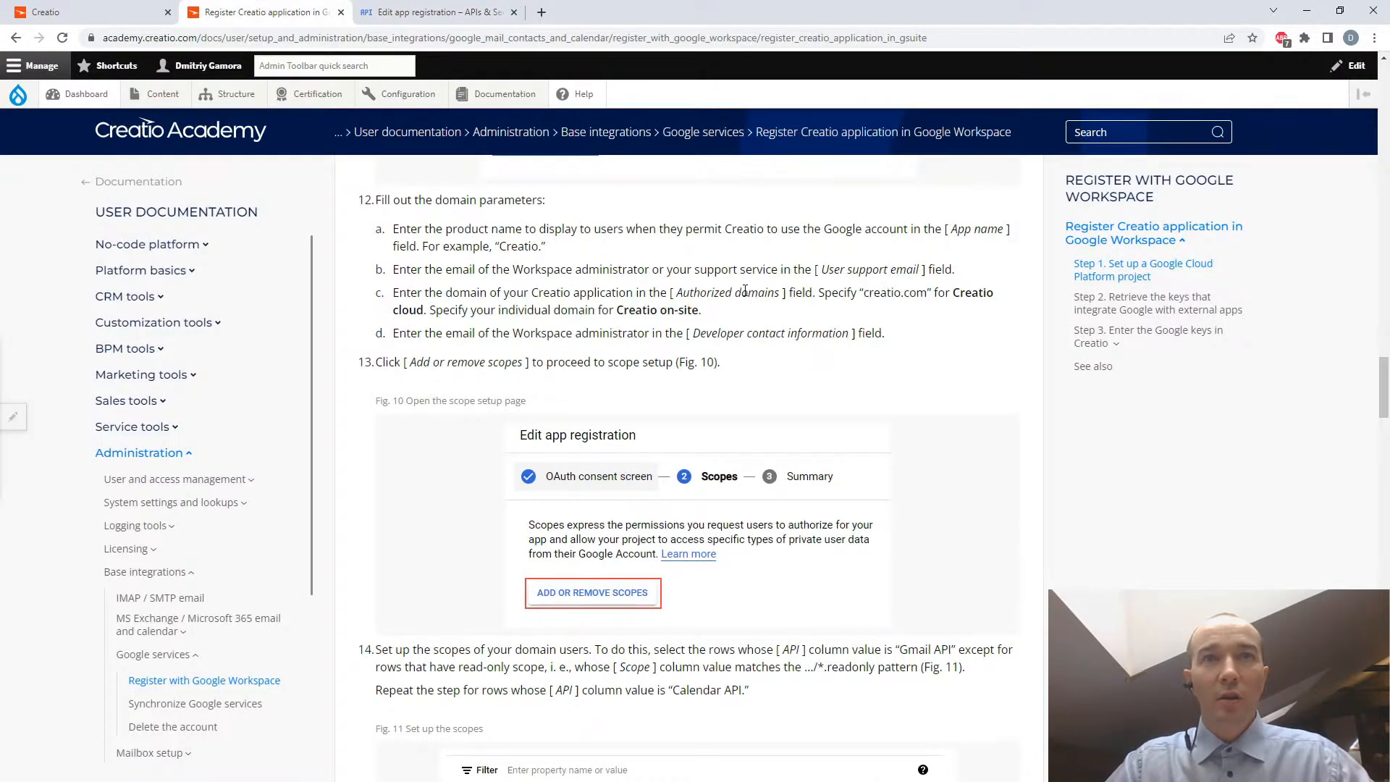
click(390, 14)
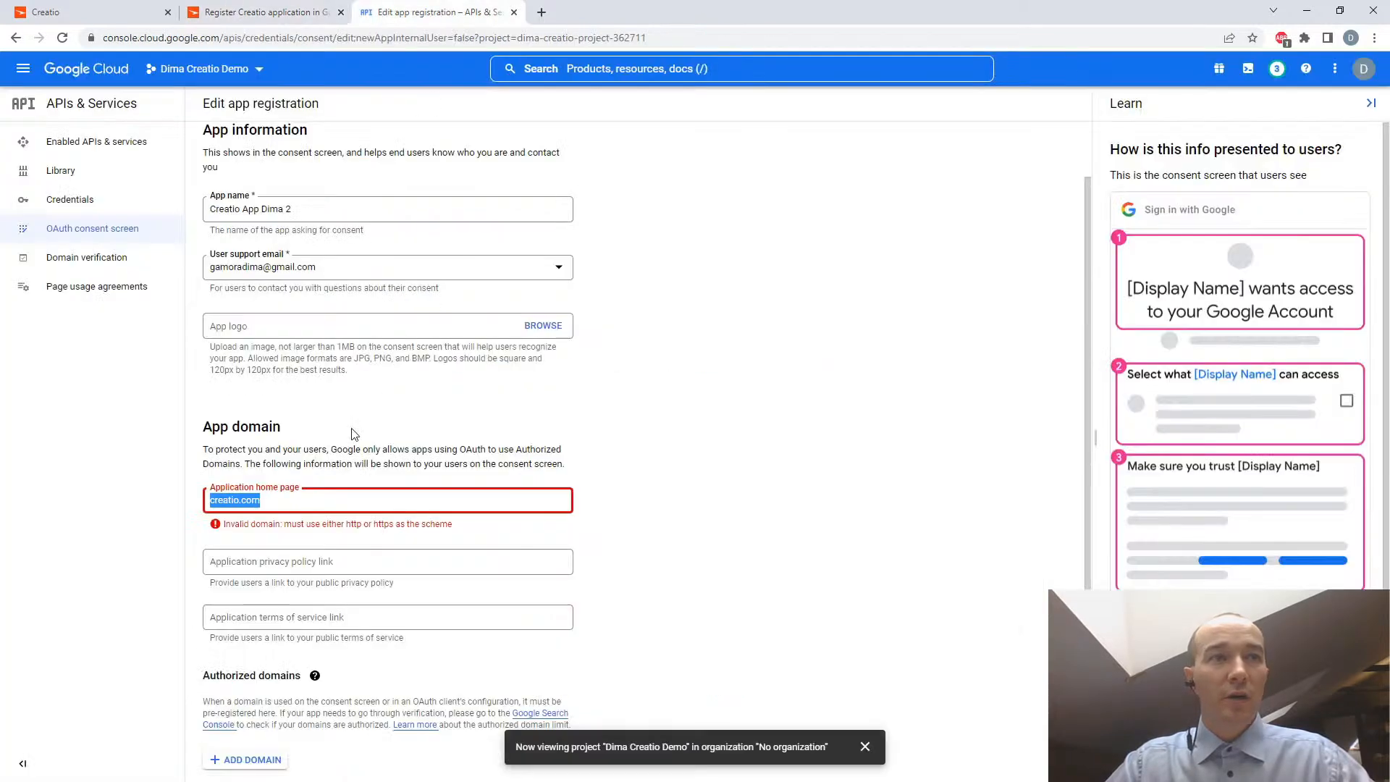
click(289, 16)
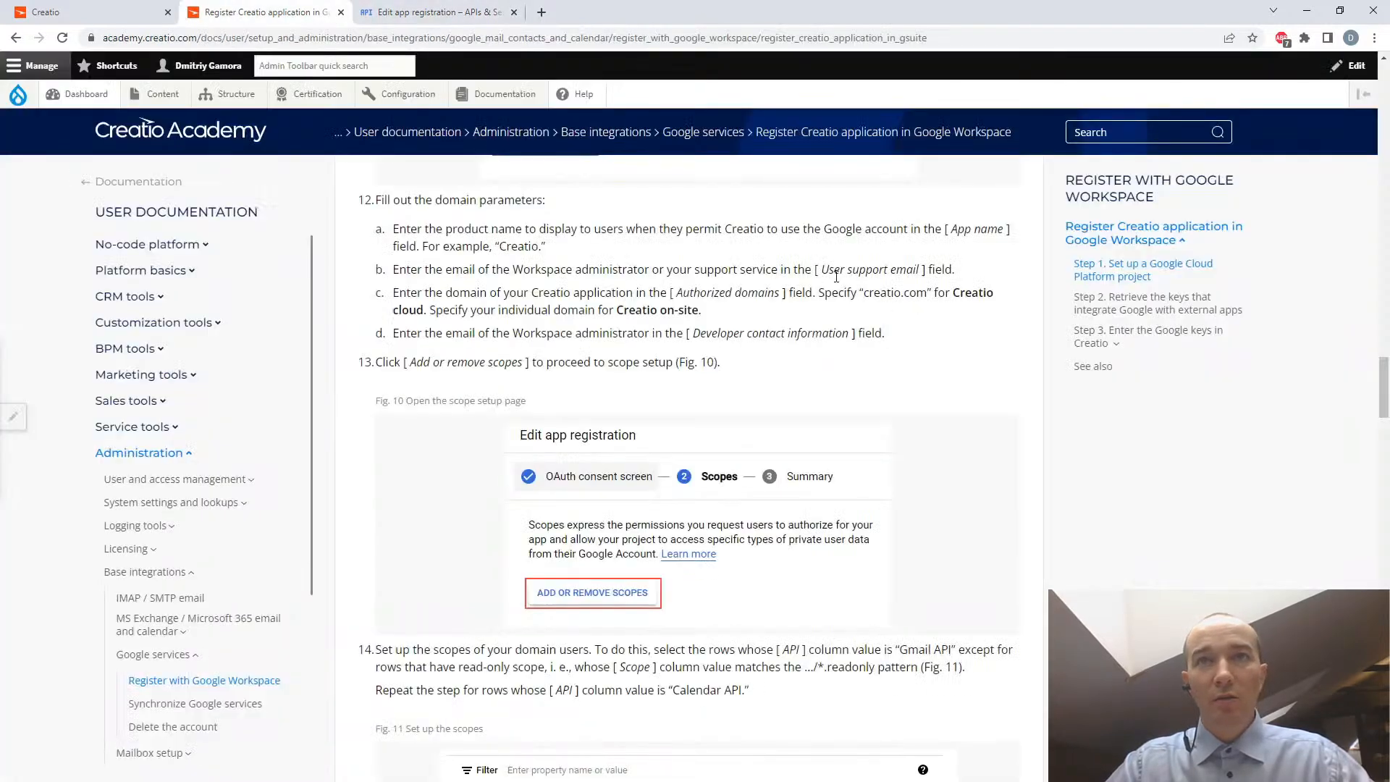
click(405, 13)
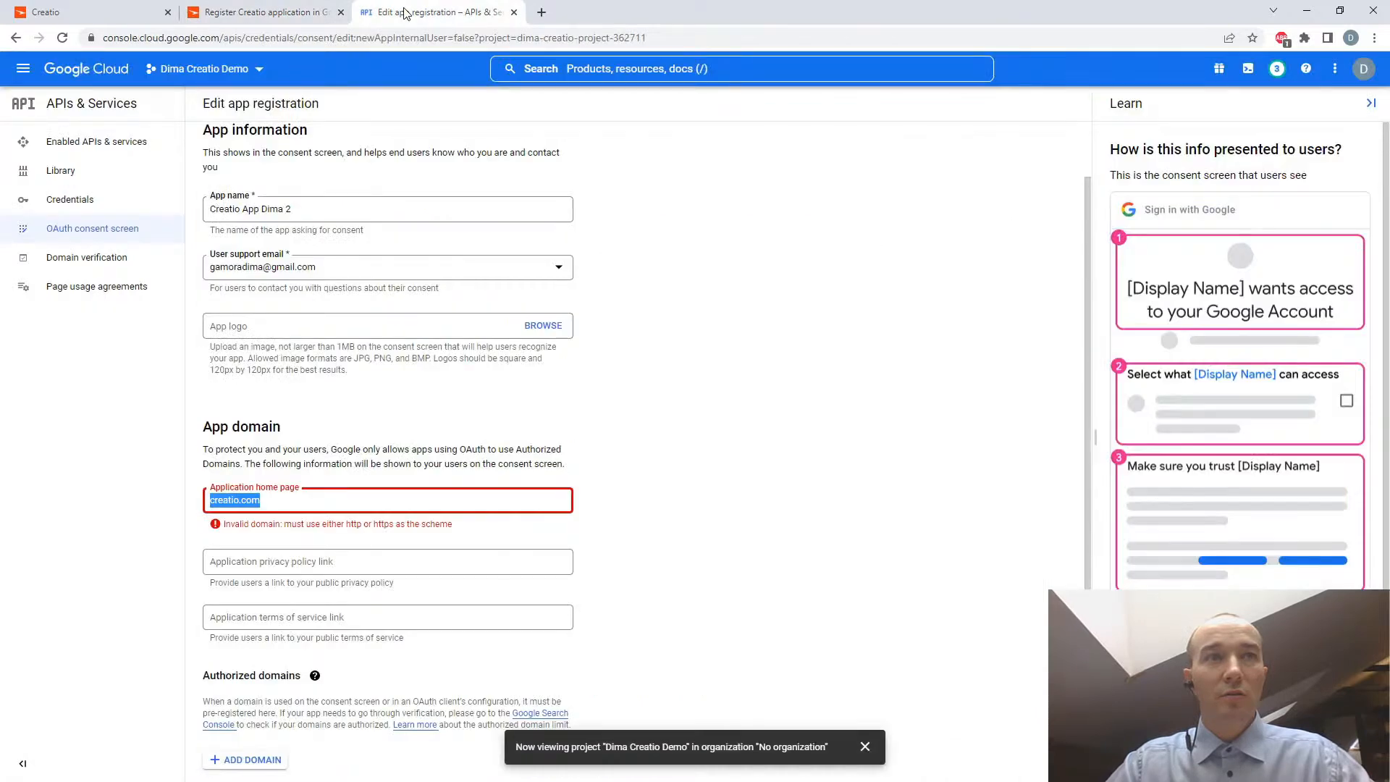
click(83, 13)
click(278, 38)
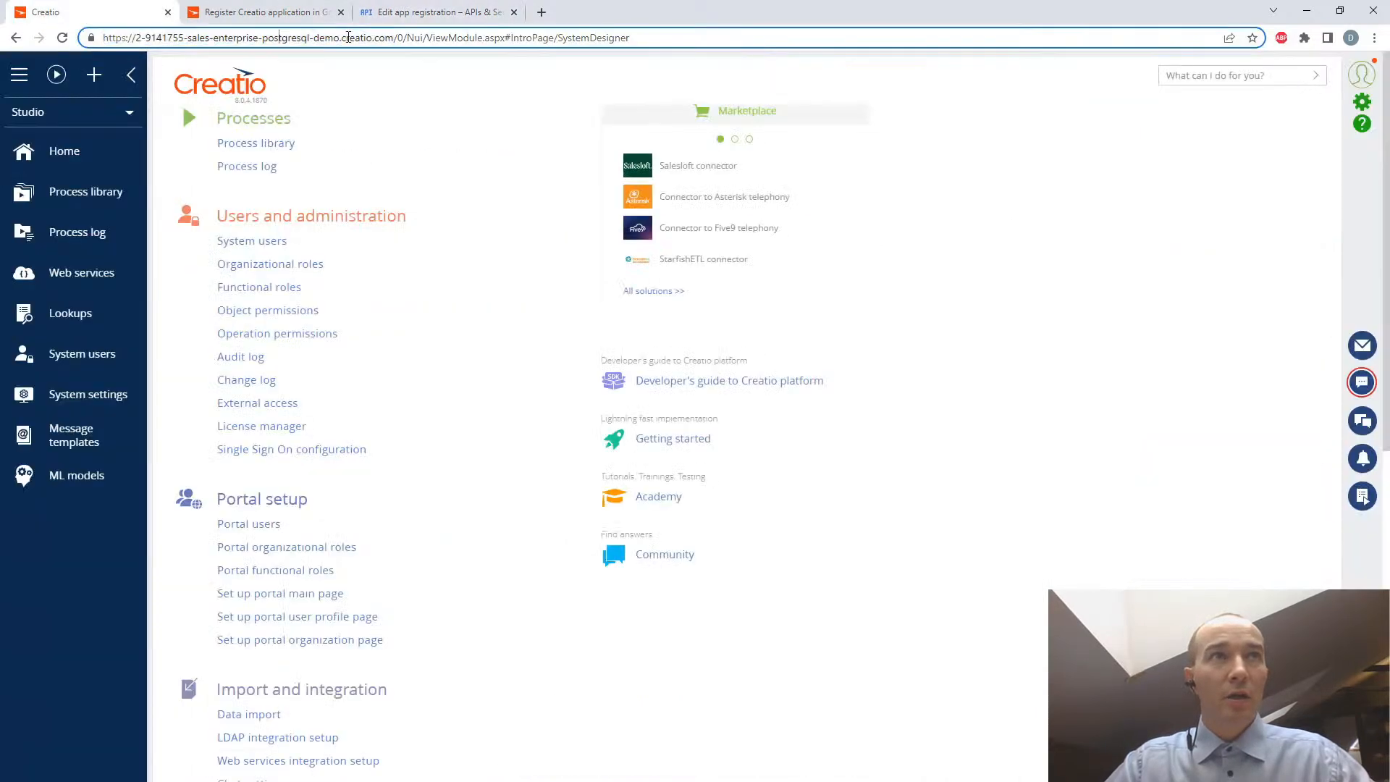
drag(392, 40, 87, 38)
key(ctrl+c)
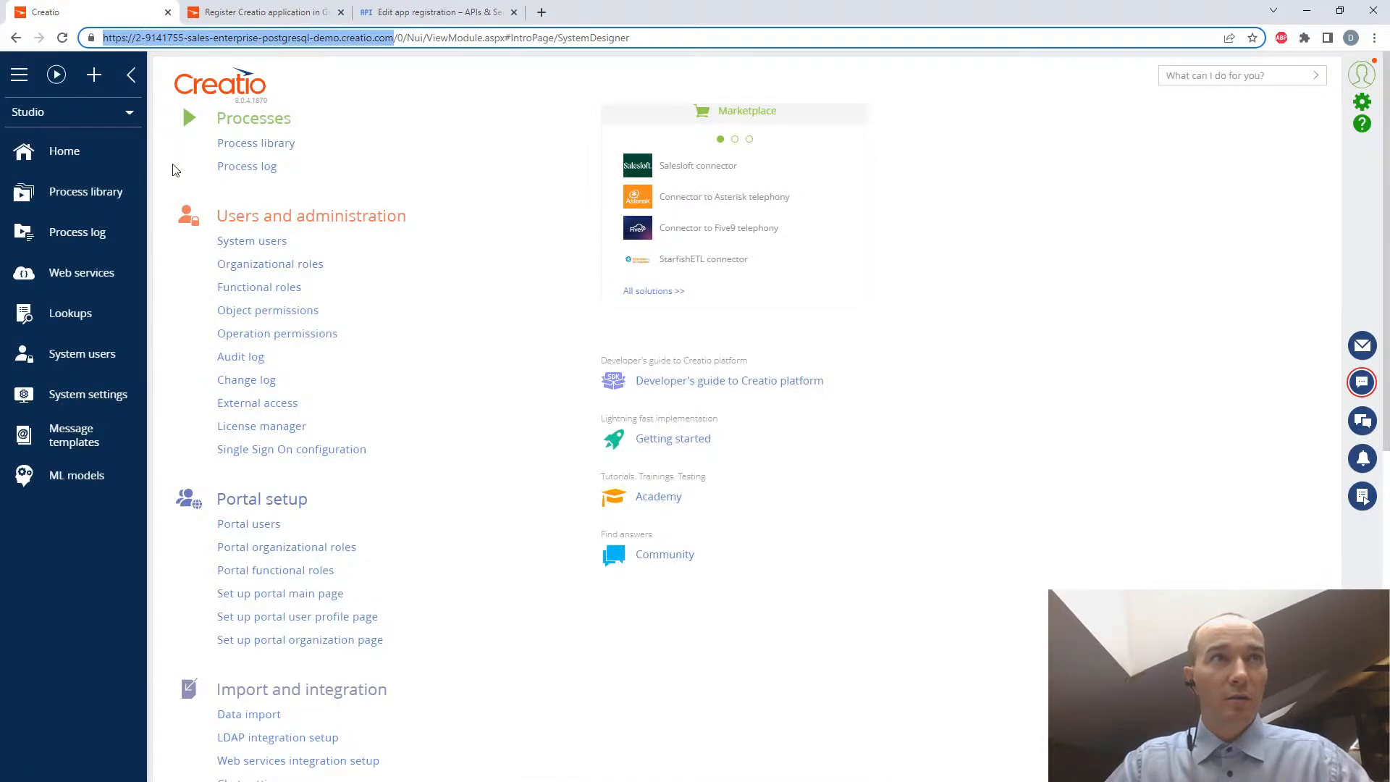
click(445, 13)
click(282, 500)
drag(283, 499, 176, 498)
key(ctrl+v)
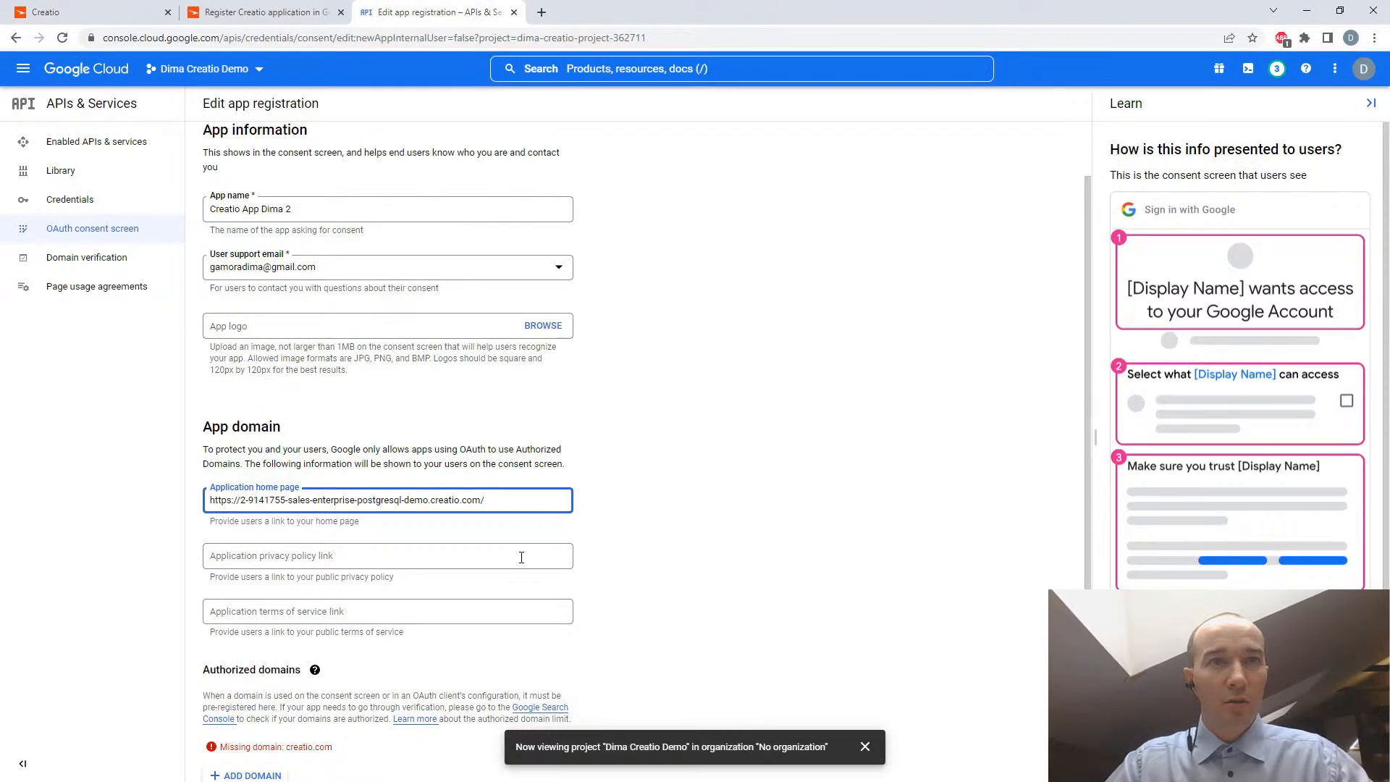
key(BackSpace)
- Following the article's step 12c, add creatio.com as an authorized domain, and return to the article for the remaining domain parameters
click(422, 547)
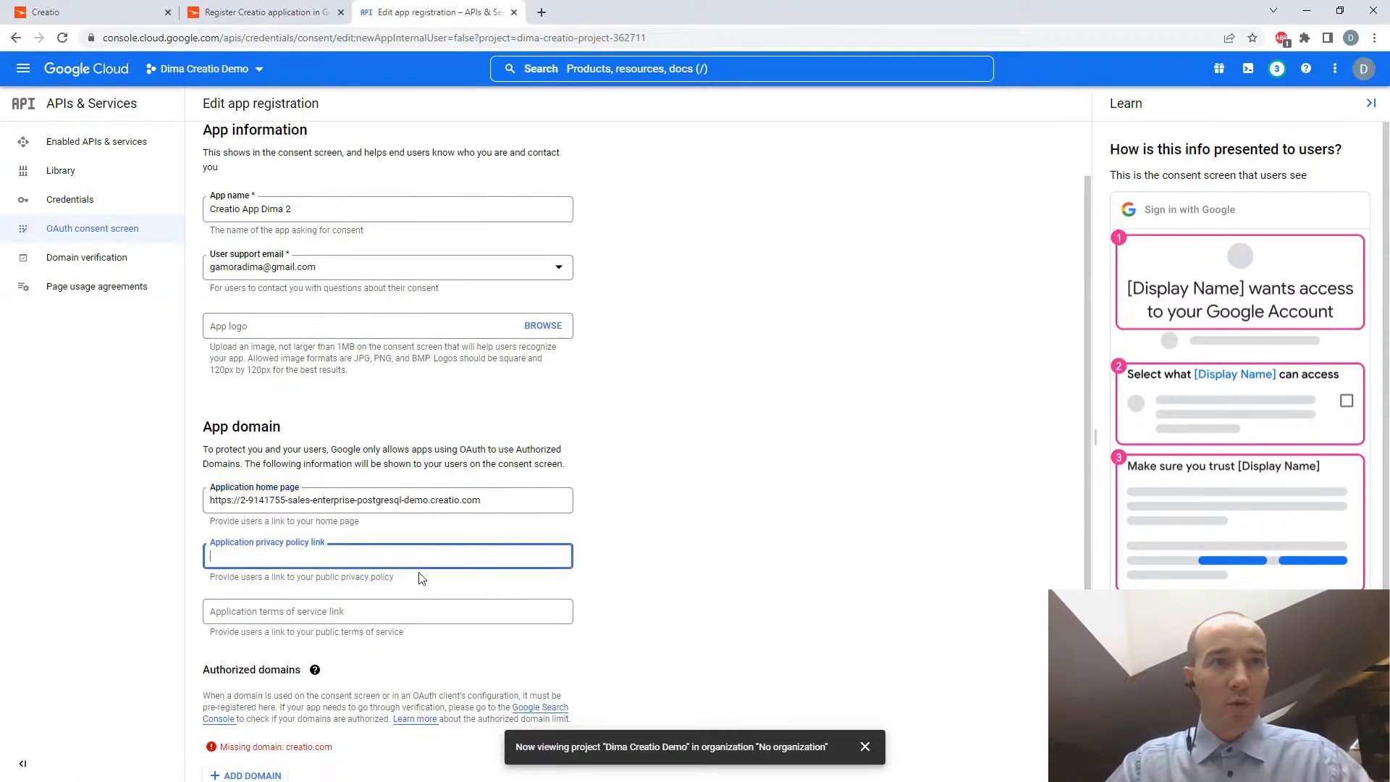
click(378, 614)
scroll(750, 588, down, 2)
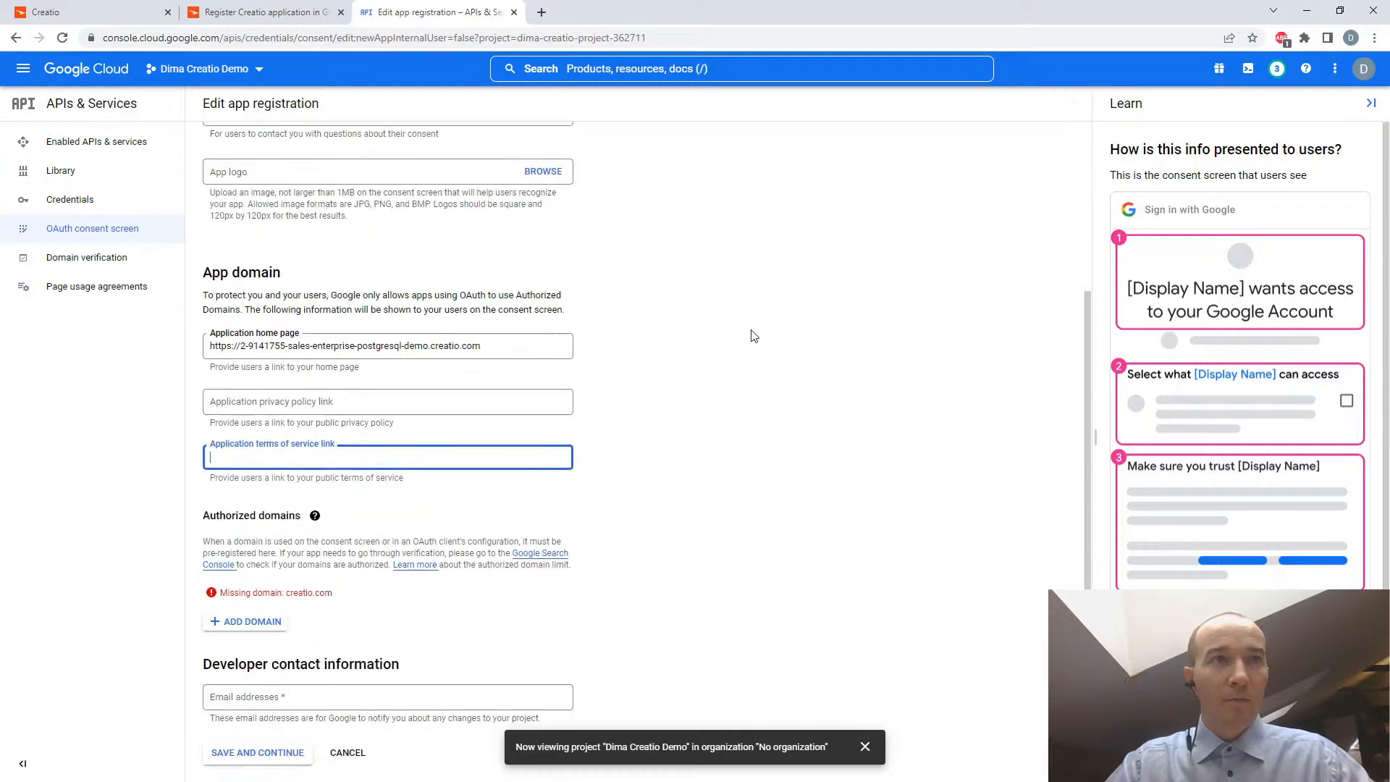
click(263, 18)
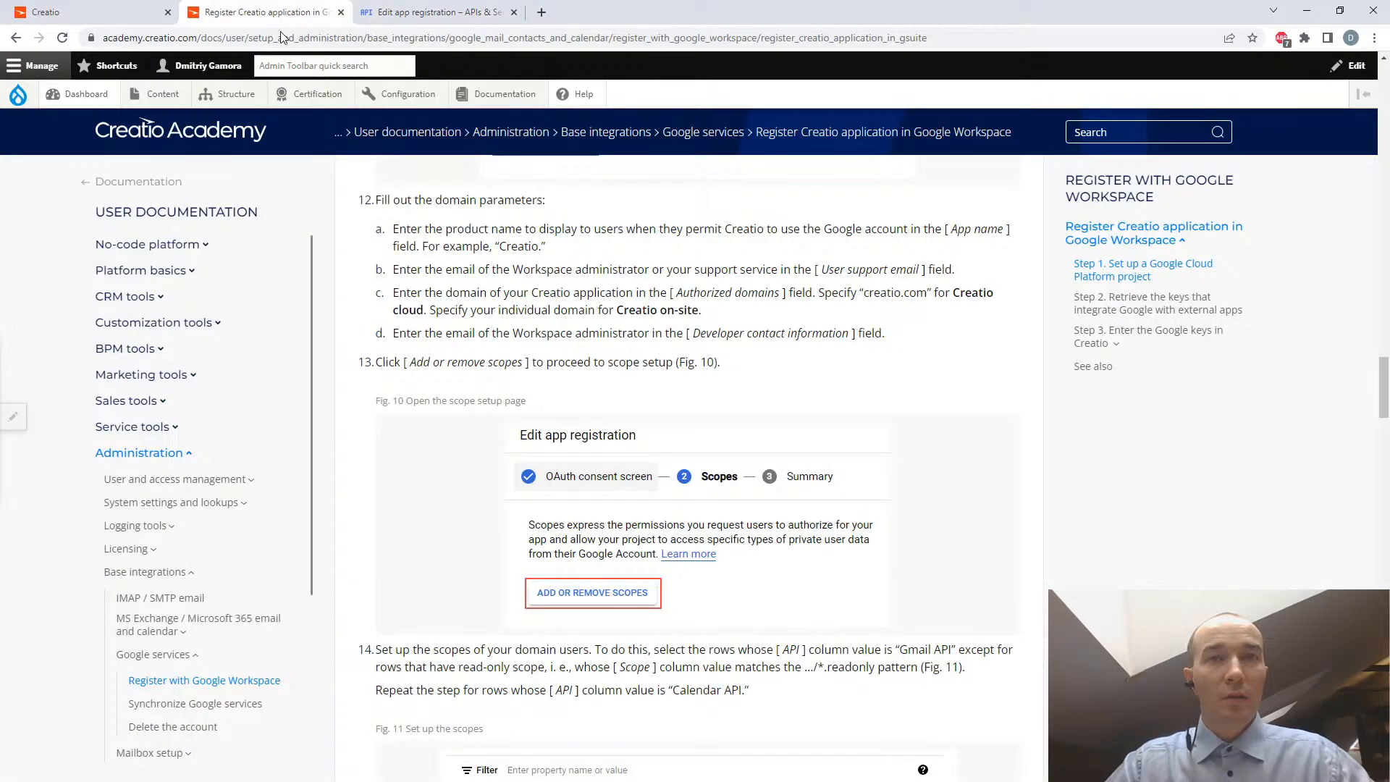
scroll(830, 505, down, 4)
scroll(828, 496, up, 5)
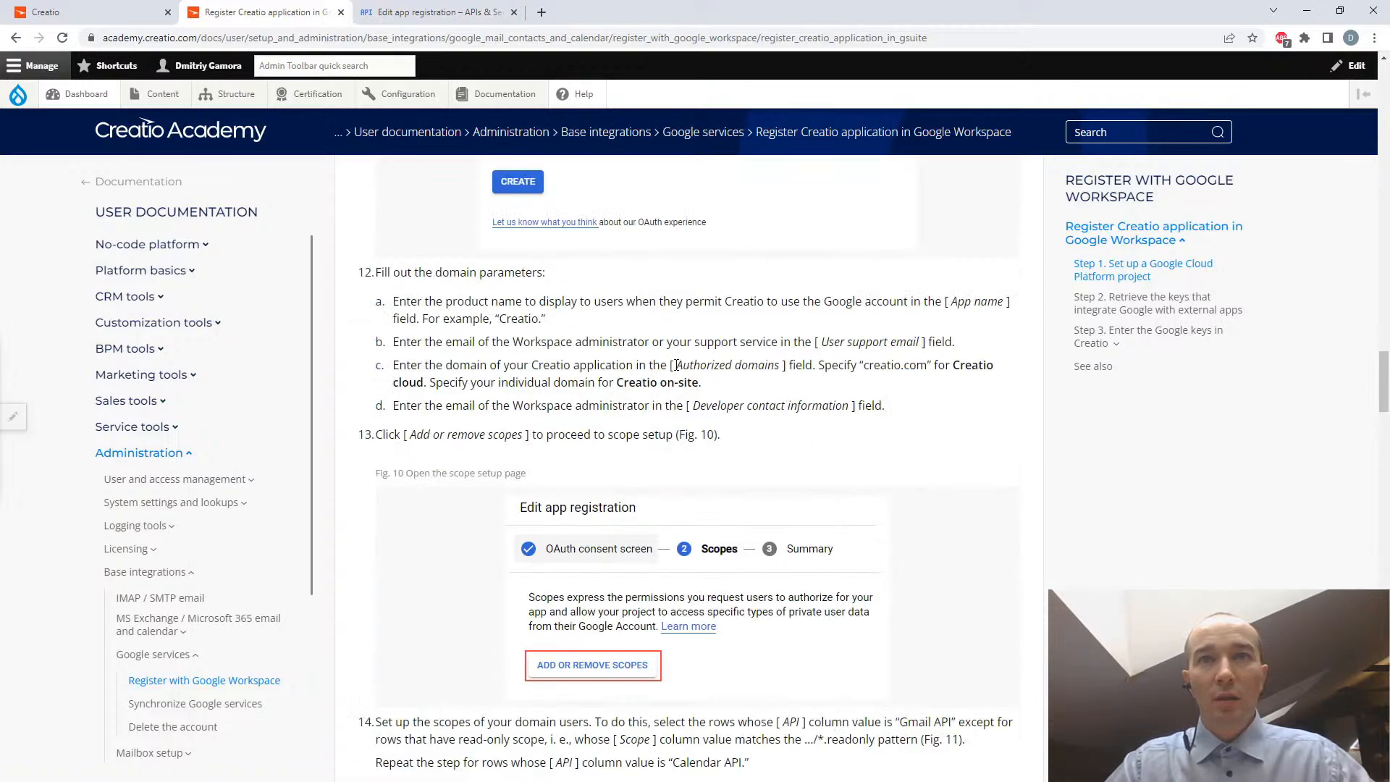
click(428, 12)
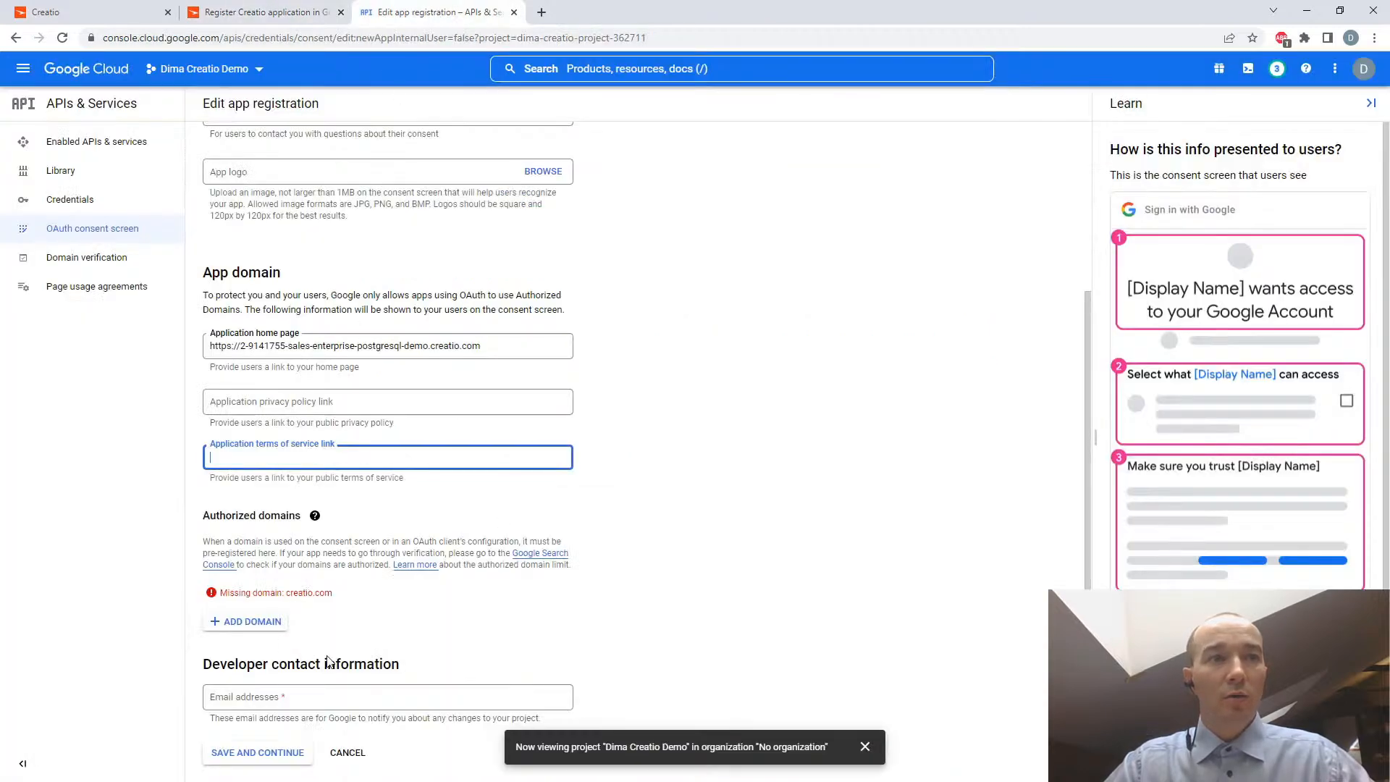
click(247, 621)
text(creatio.com)
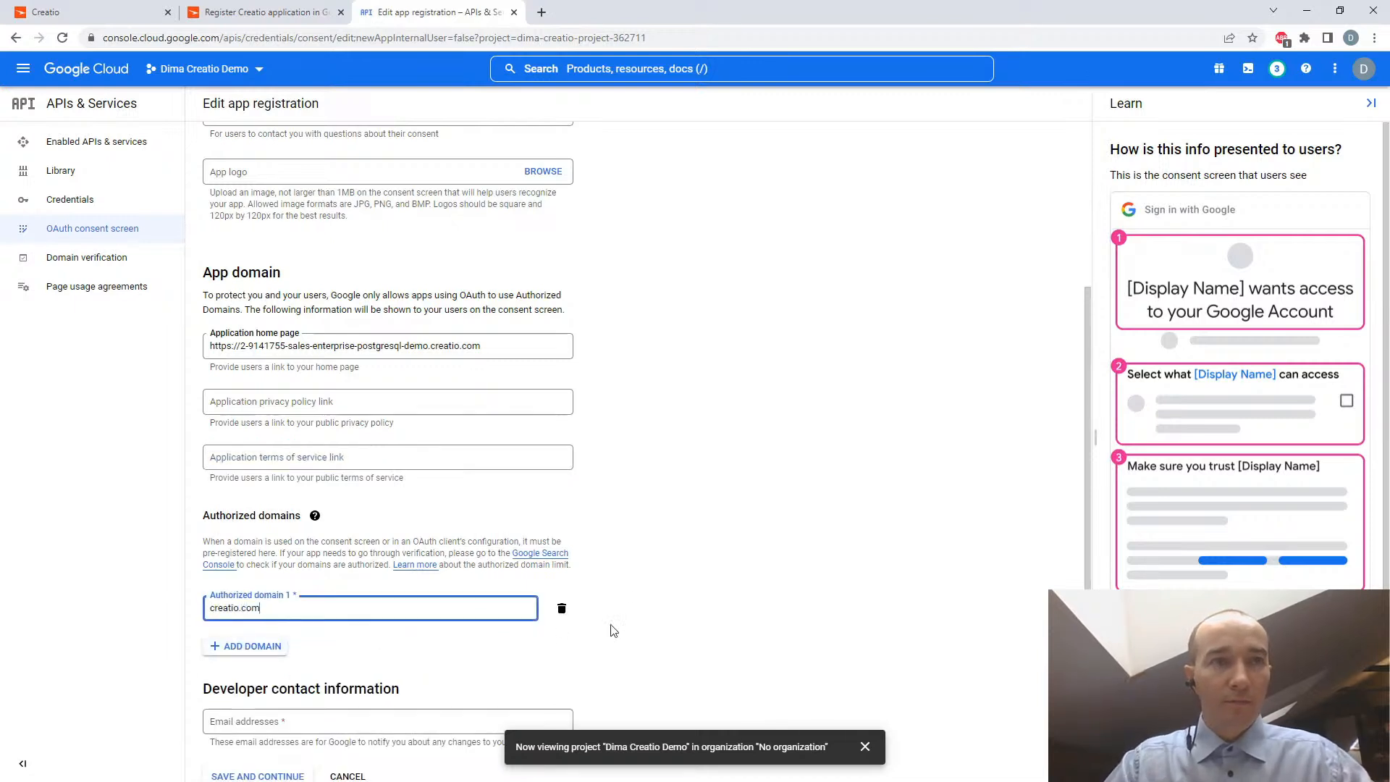
click(653, 590)
click(297, 11)
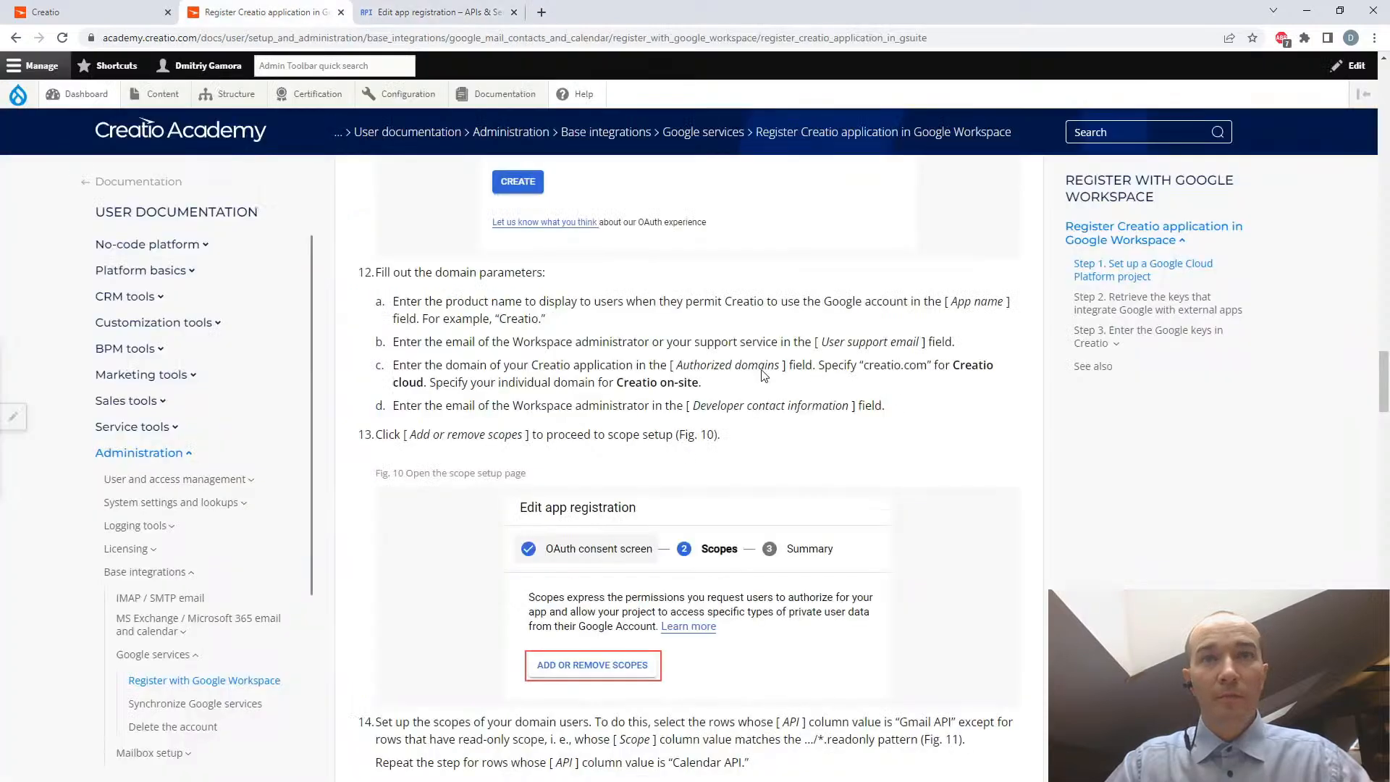
- Enter the administrator's email address as the developer contact information in the app registration, and save to continue to the scopes
drag(864, 364, 927, 365)
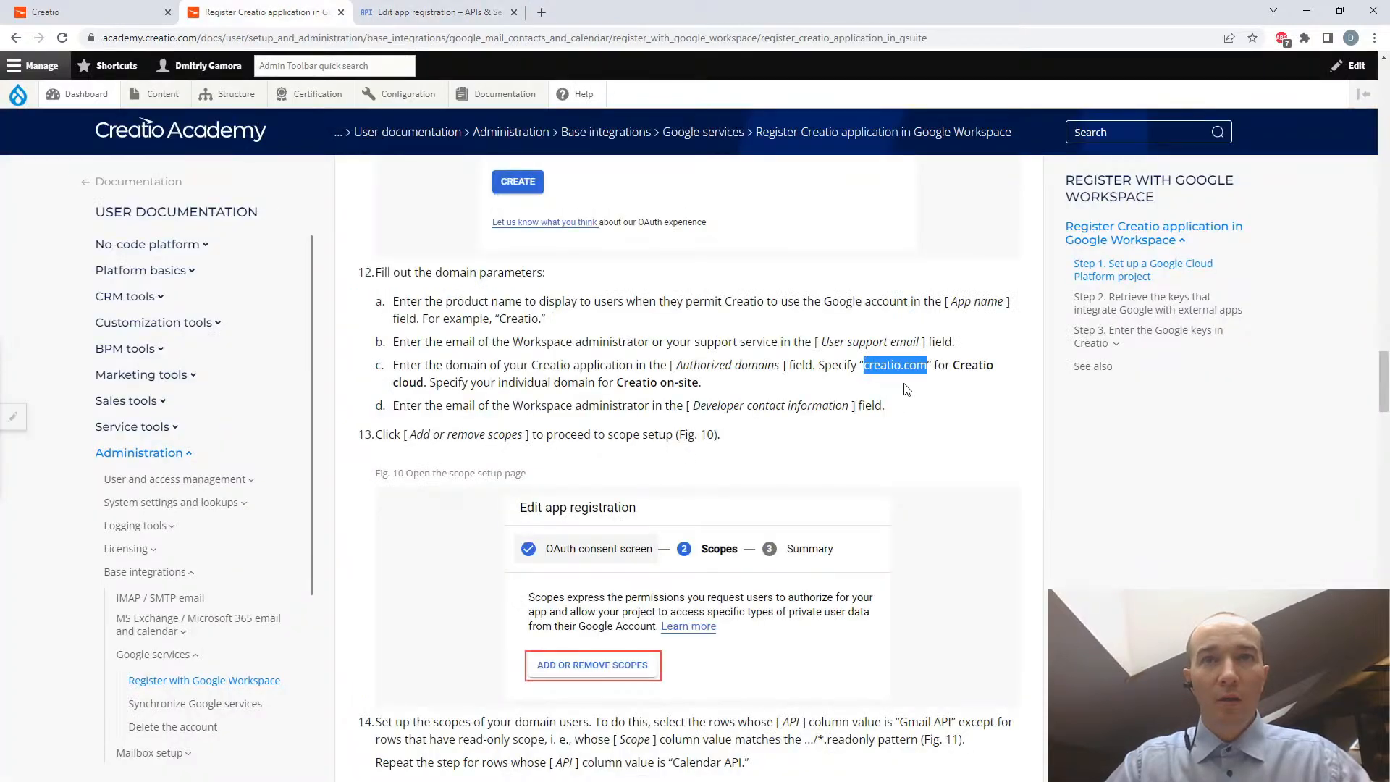
click(420, 11)
scroll(557, 481, down, 1)
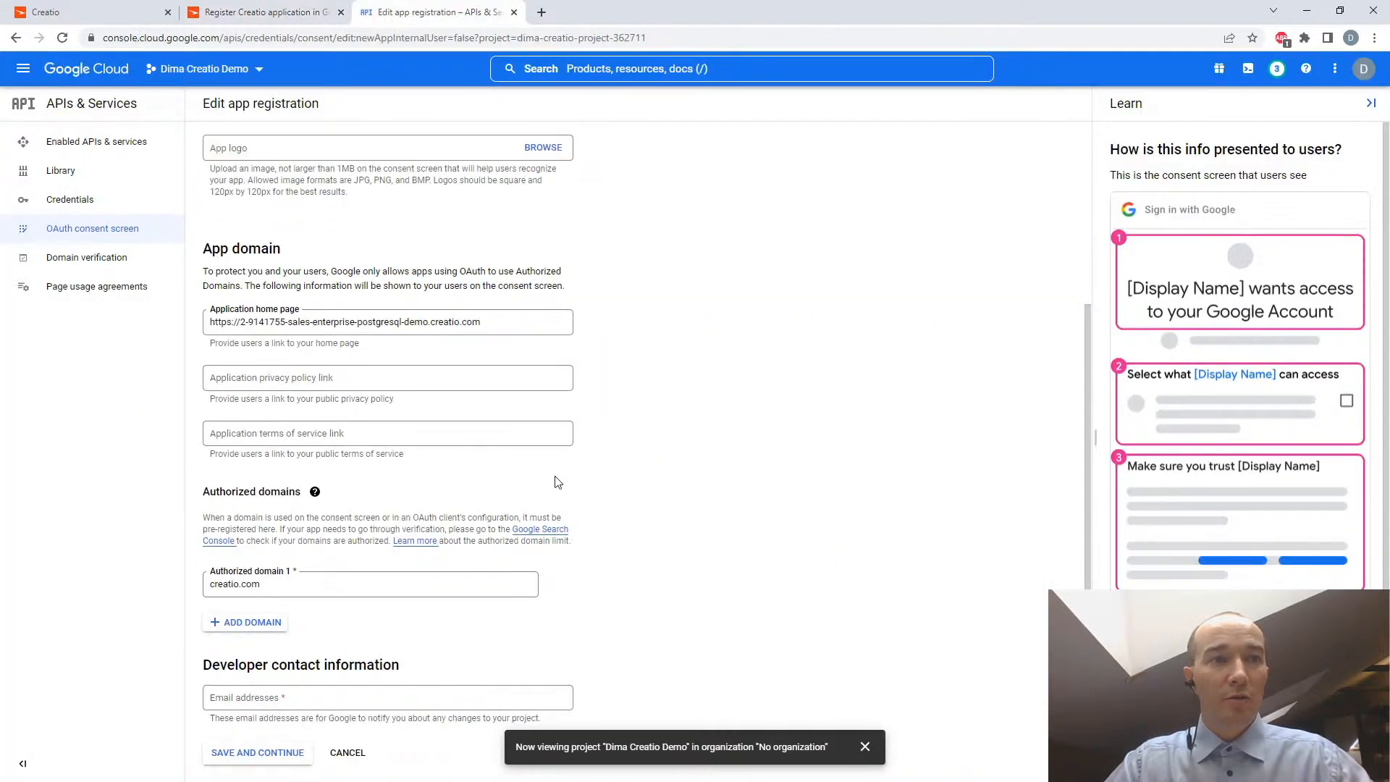
click(250, 700)
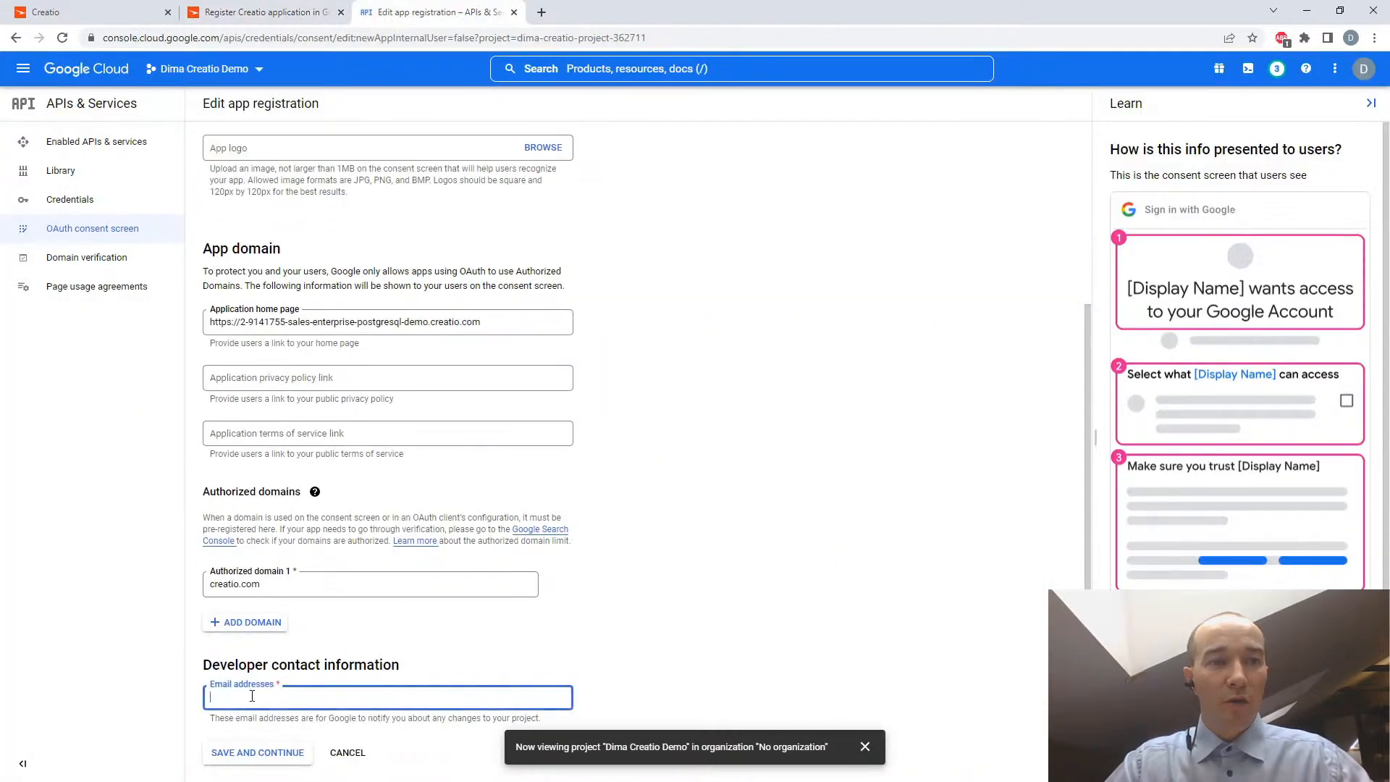
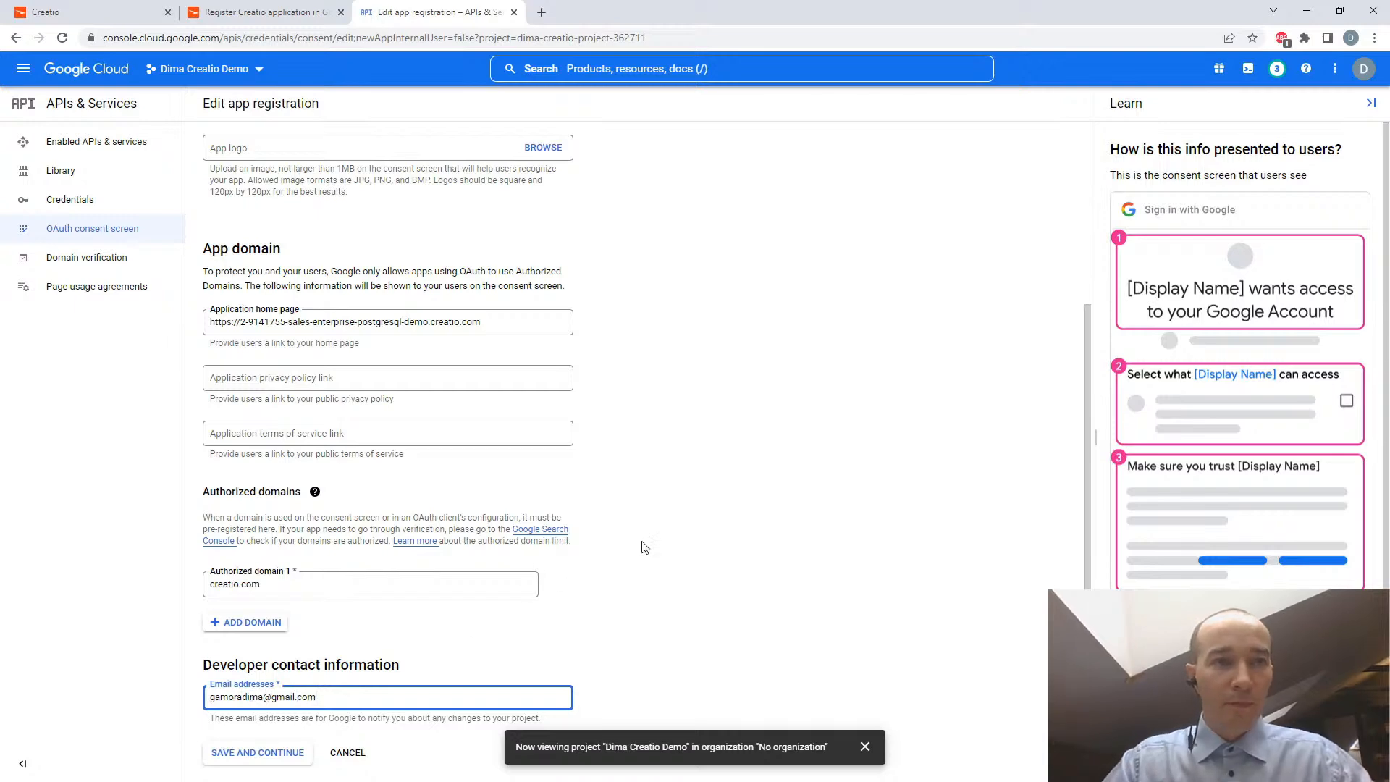
click(255, 760)
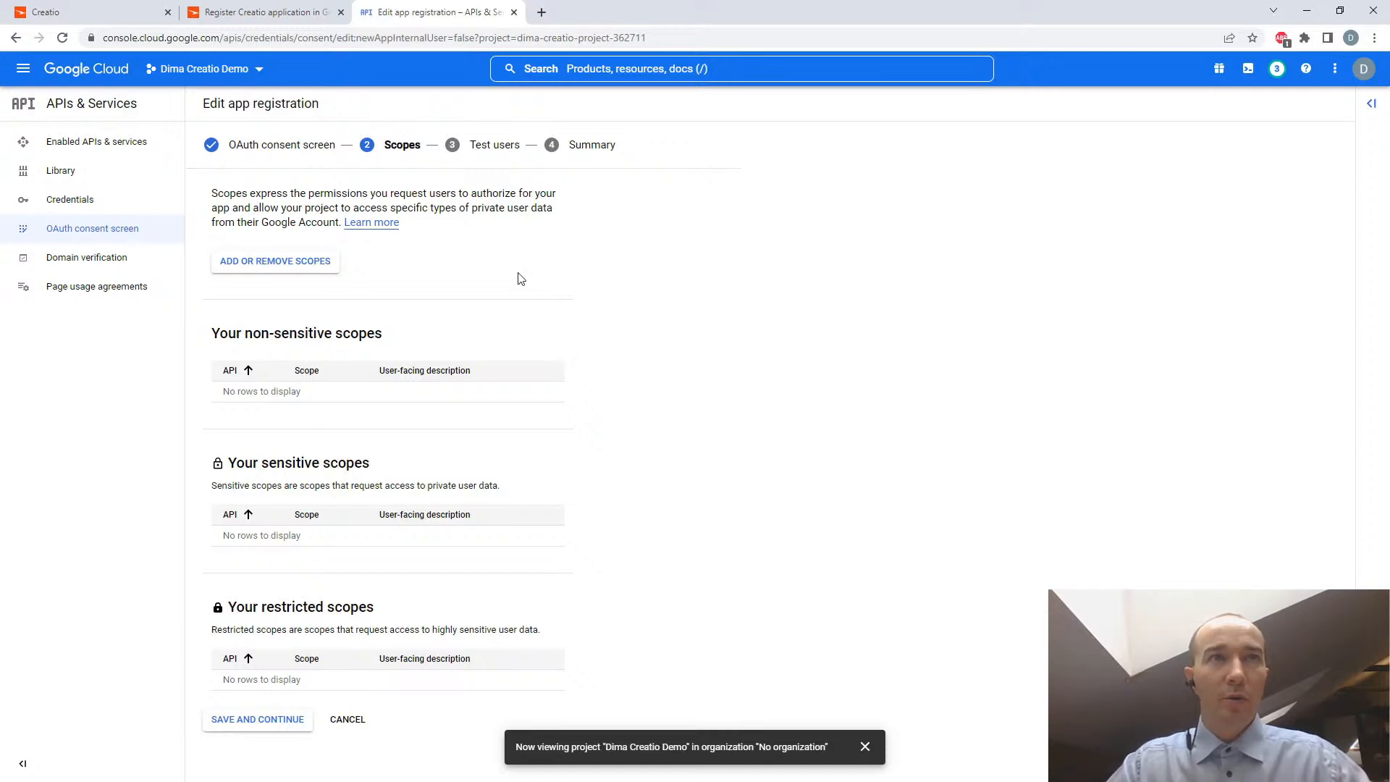
- Read steps 13 to 15 of the Creatio Academy article on which Gmail API and Calendar API scopes to select
click(243, 12)
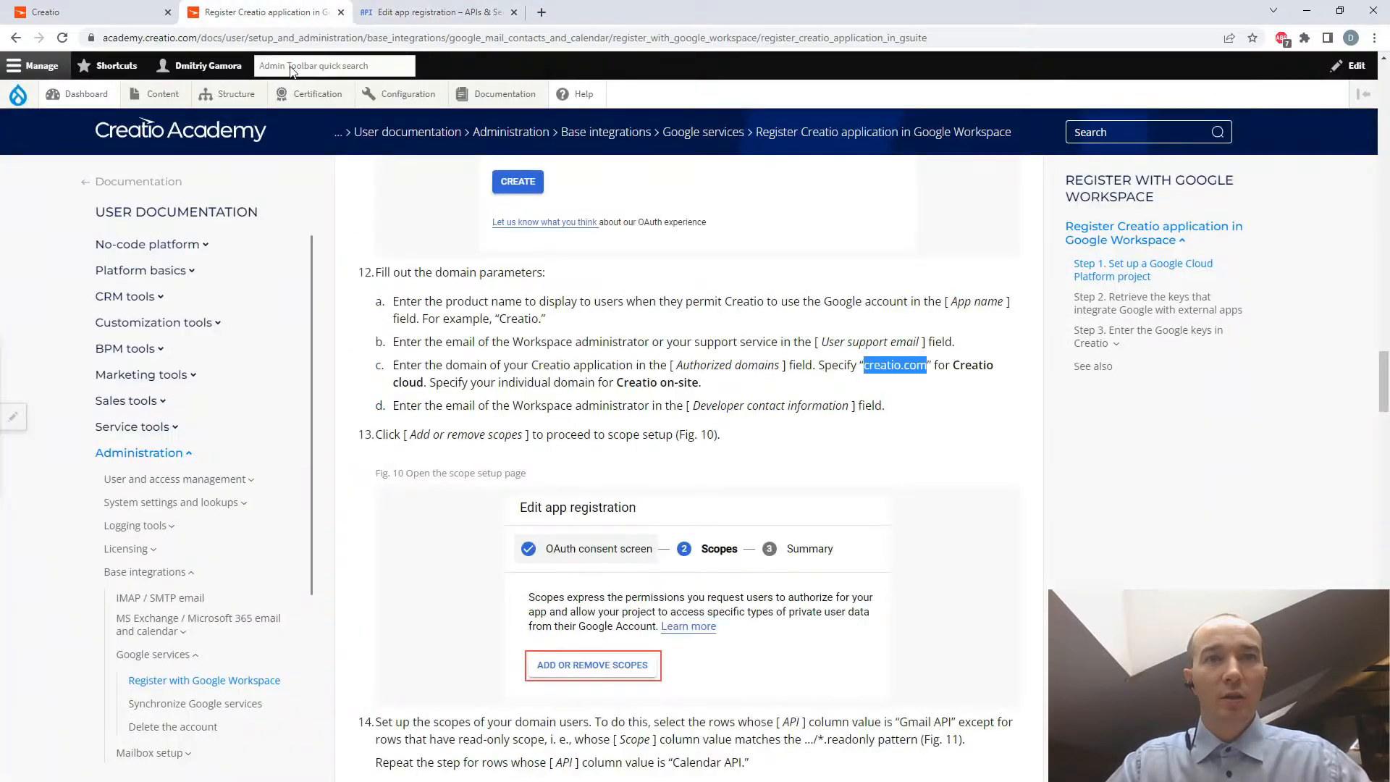
scroll(763, 490, down, 6)
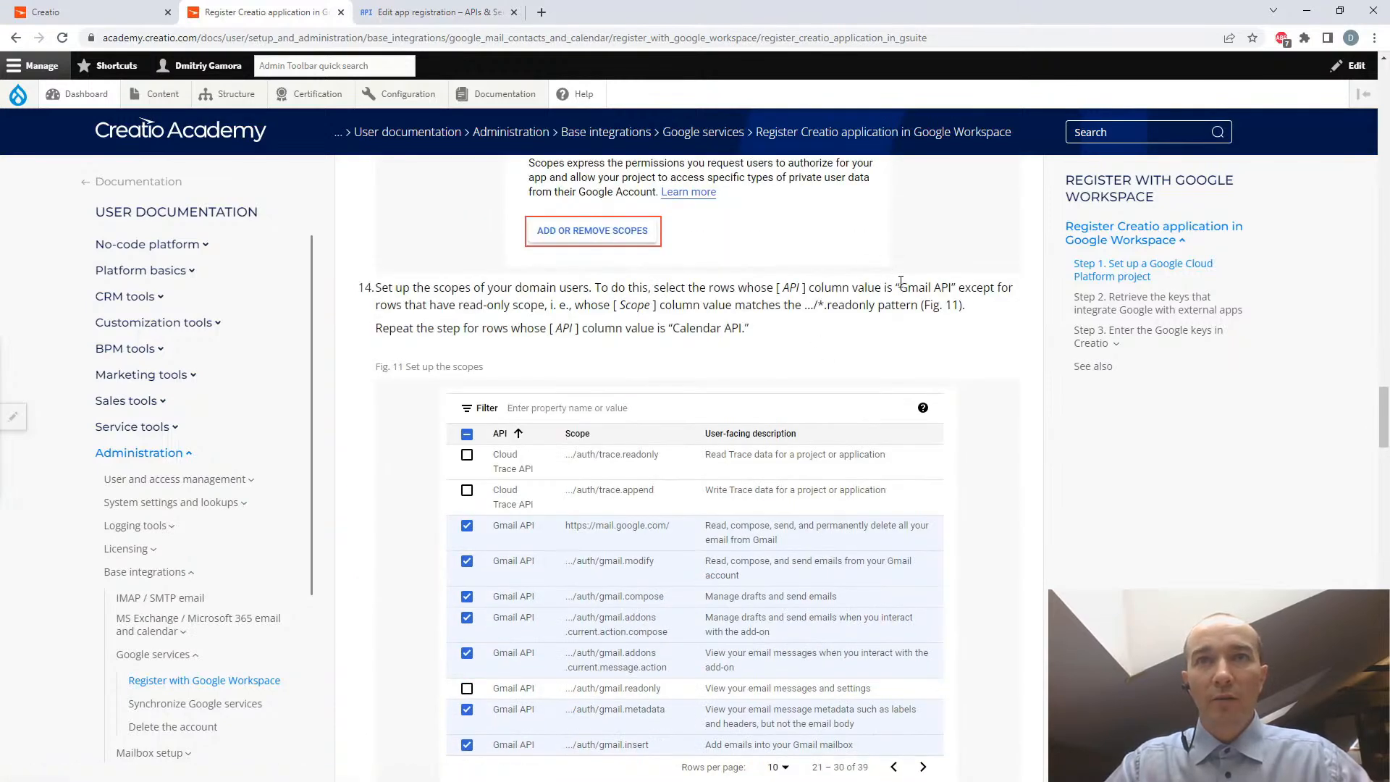
drag(902, 288, 954, 289)
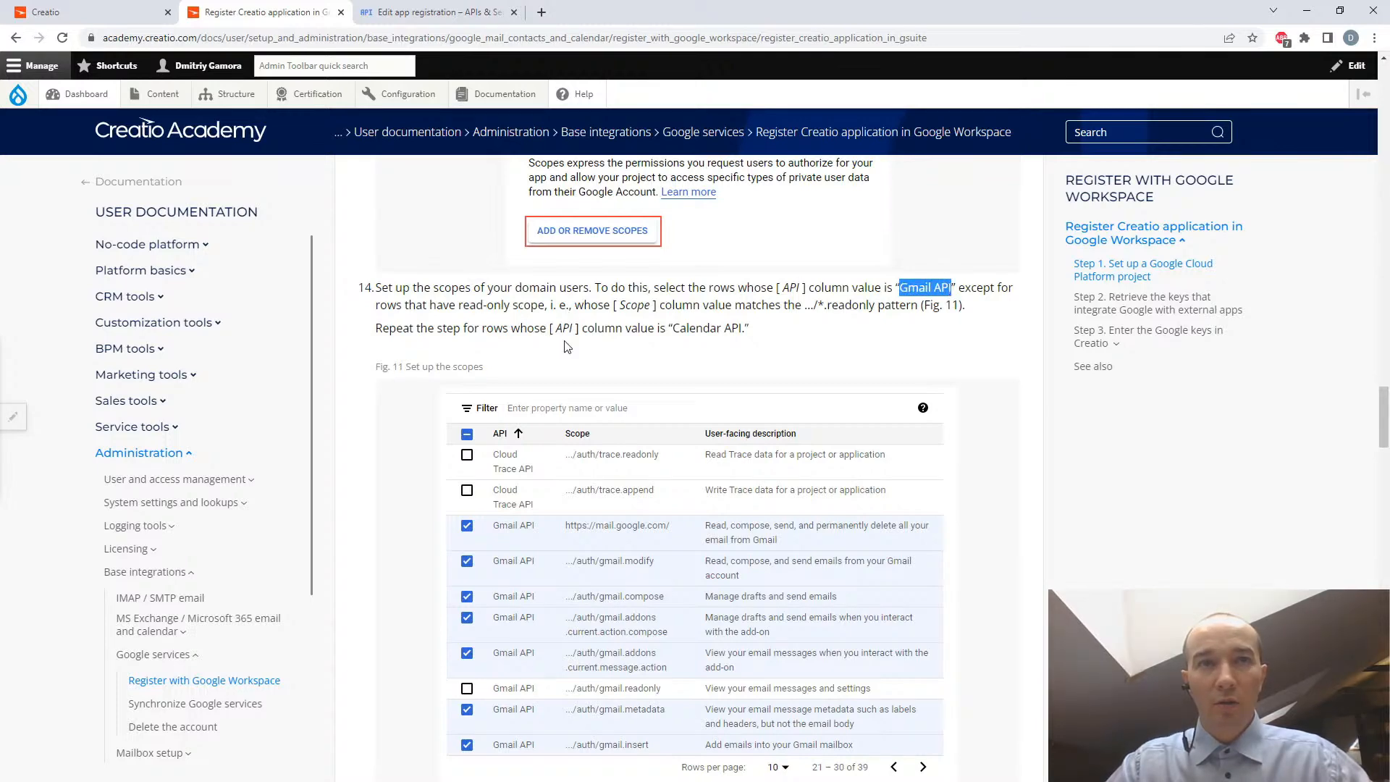
scroll(639, 485, down, 4)
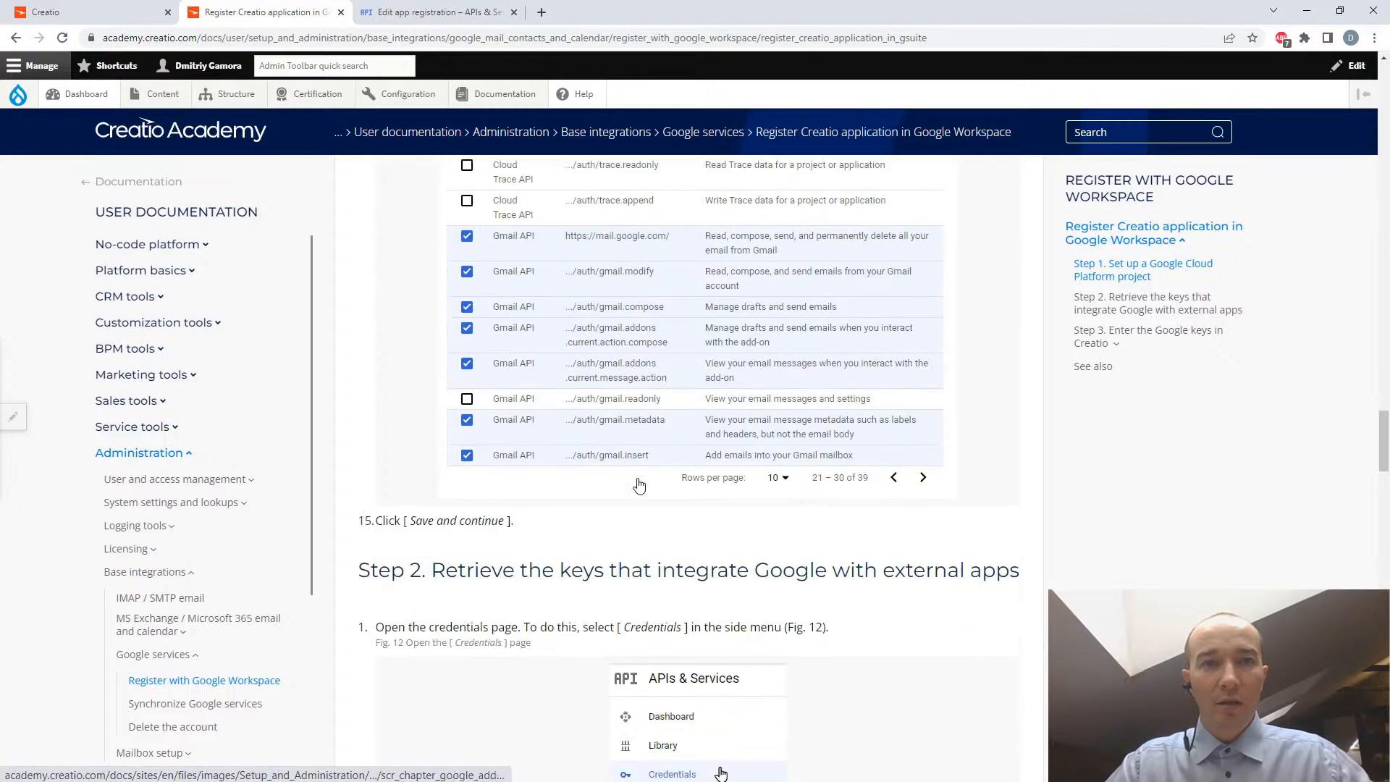
scroll(639, 485, down, 2)
scroll(640, 485, up, 3)
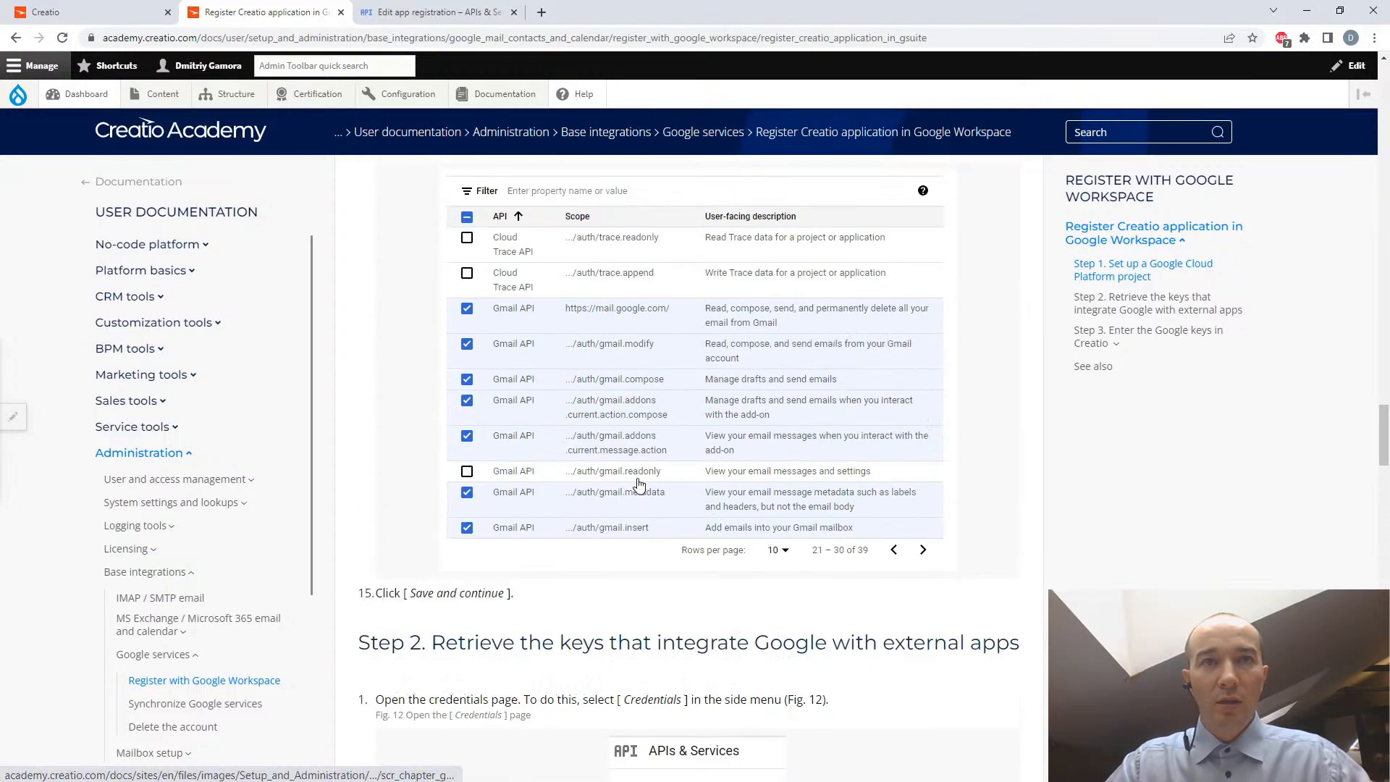
scroll(640, 485, down, 4)
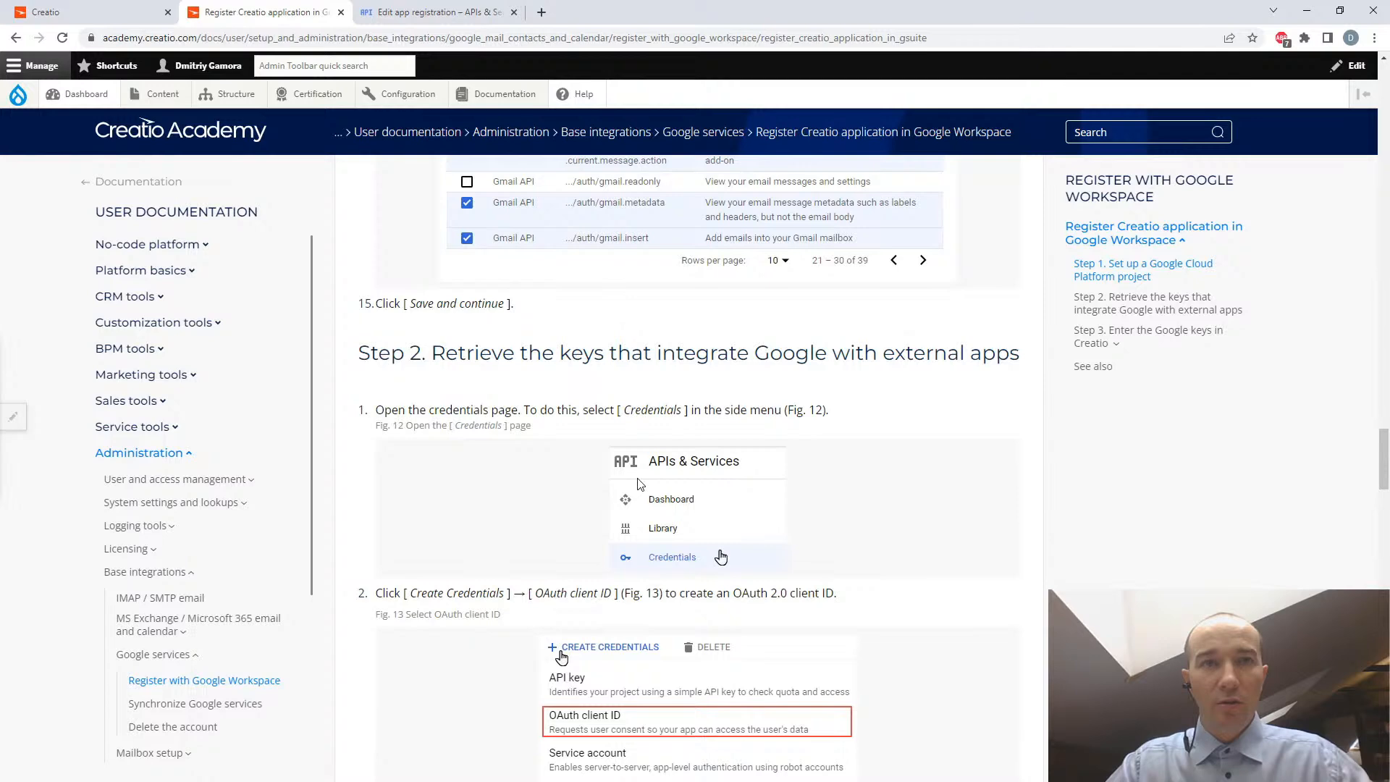
scroll(639, 485, up, 6)
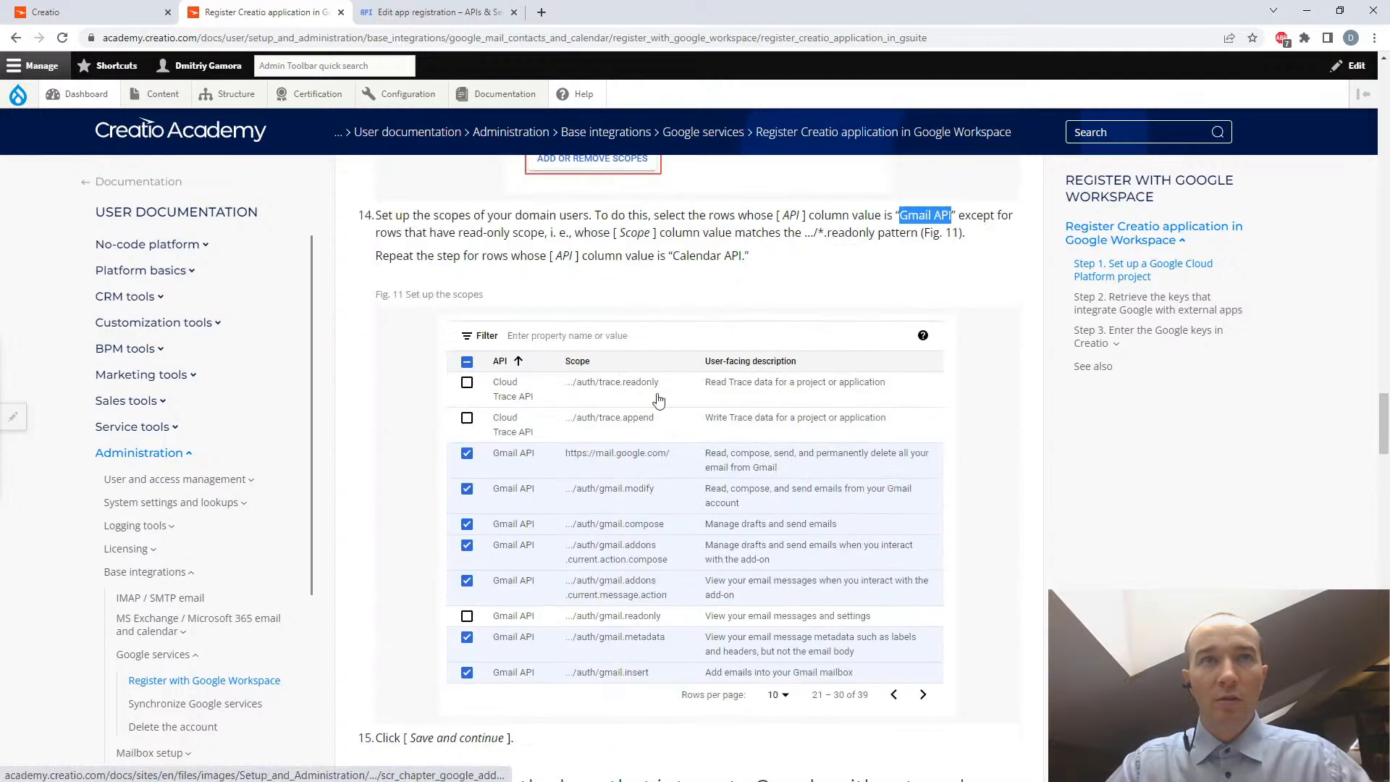
- In the scope selection, filter by Gmail API and select the first page of scopes except gmail.readonly and gmail.addons.current.message.readonly
click(429, 14)
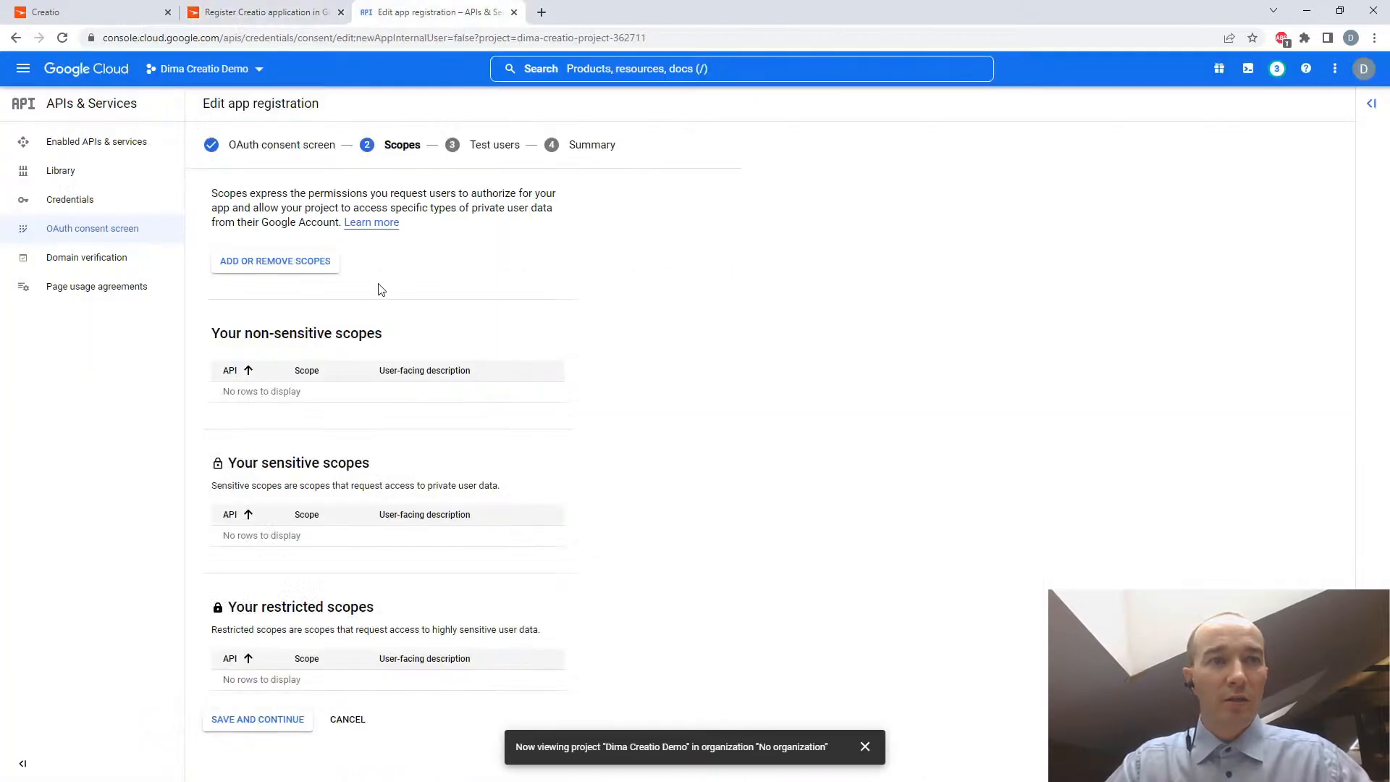
click(276, 269)
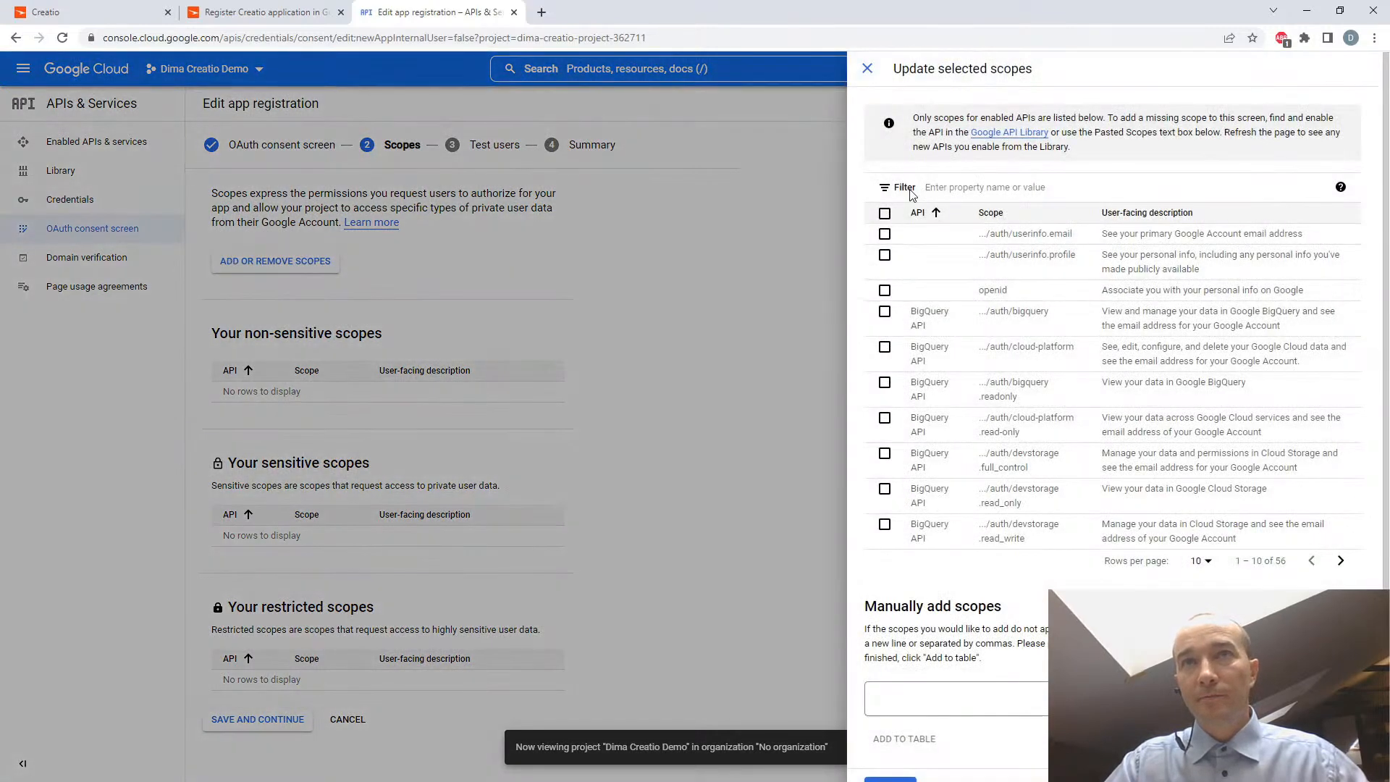
click(916, 189)
text(gmail)
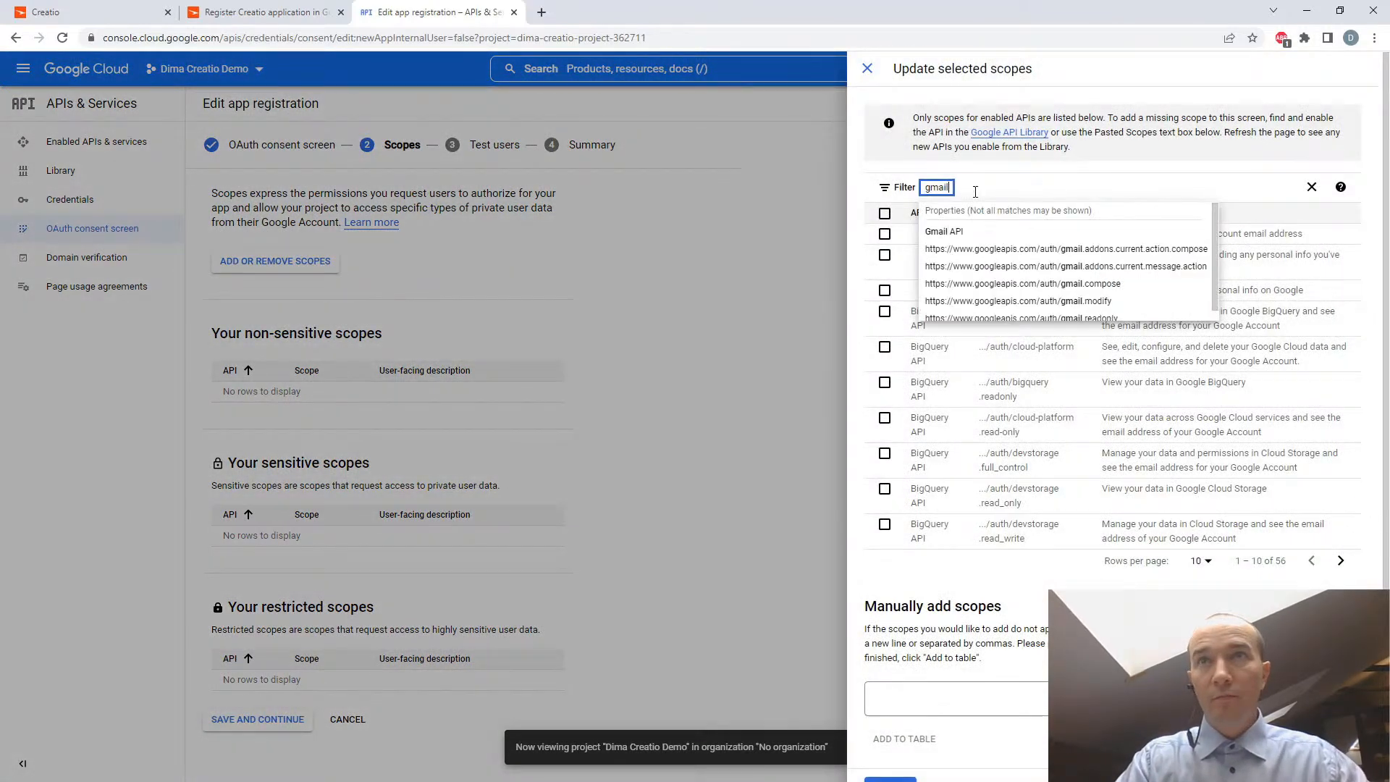
click(941, 231)
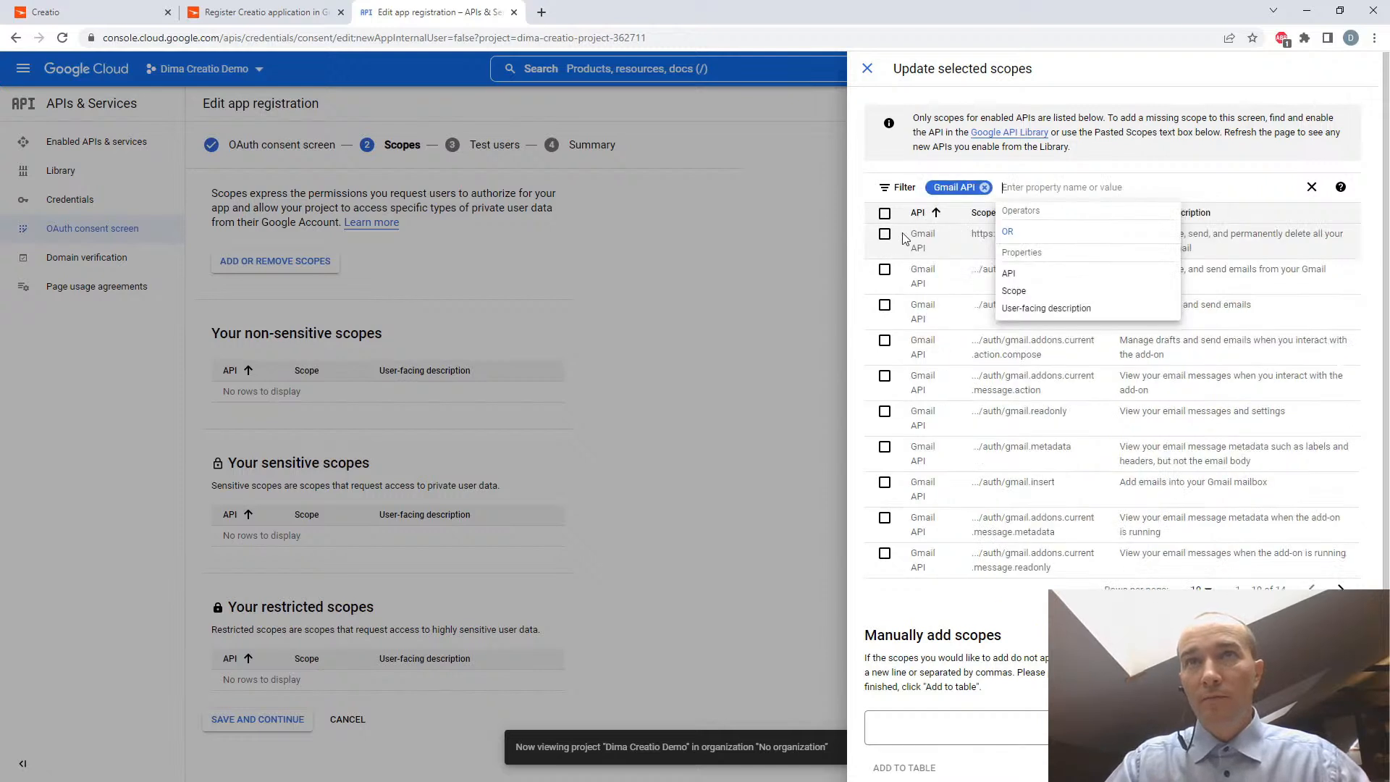
click(884, 212)
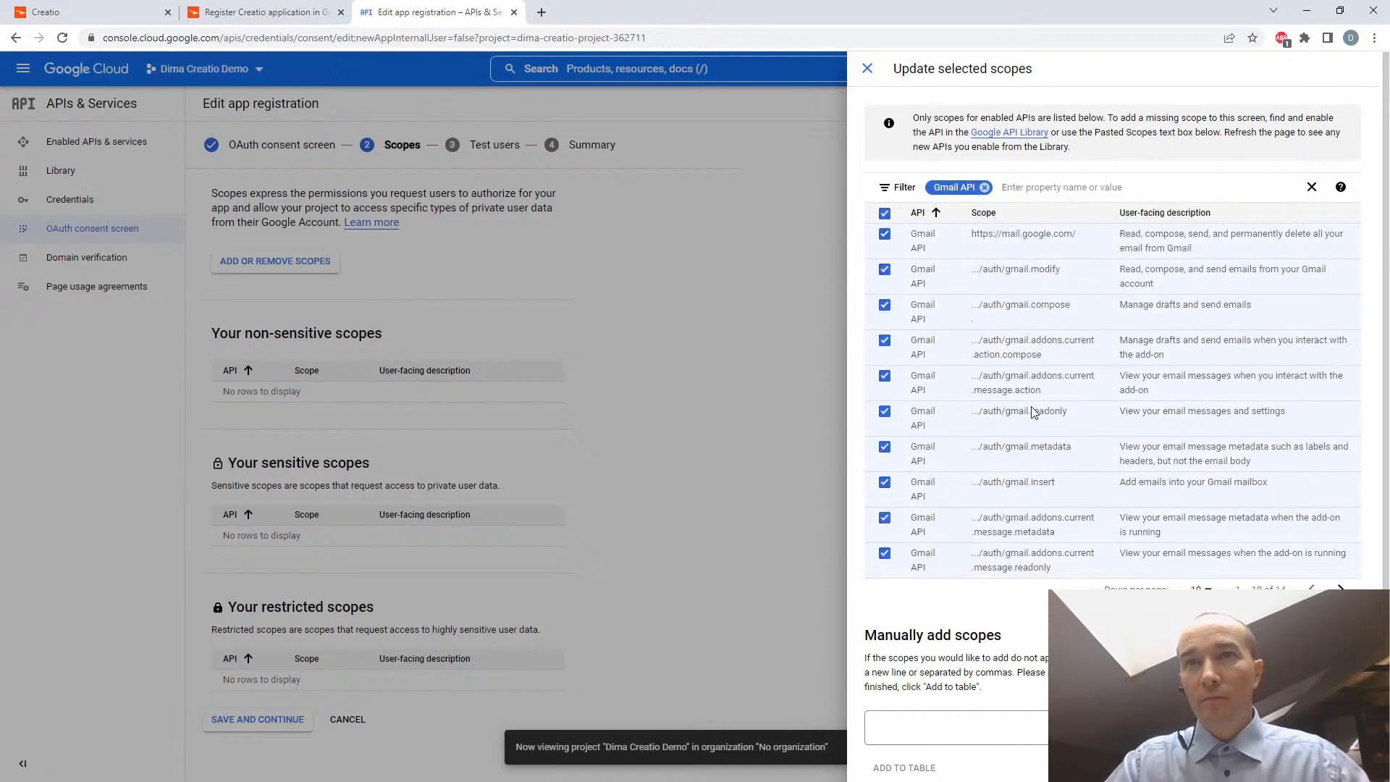
click(885, 413)
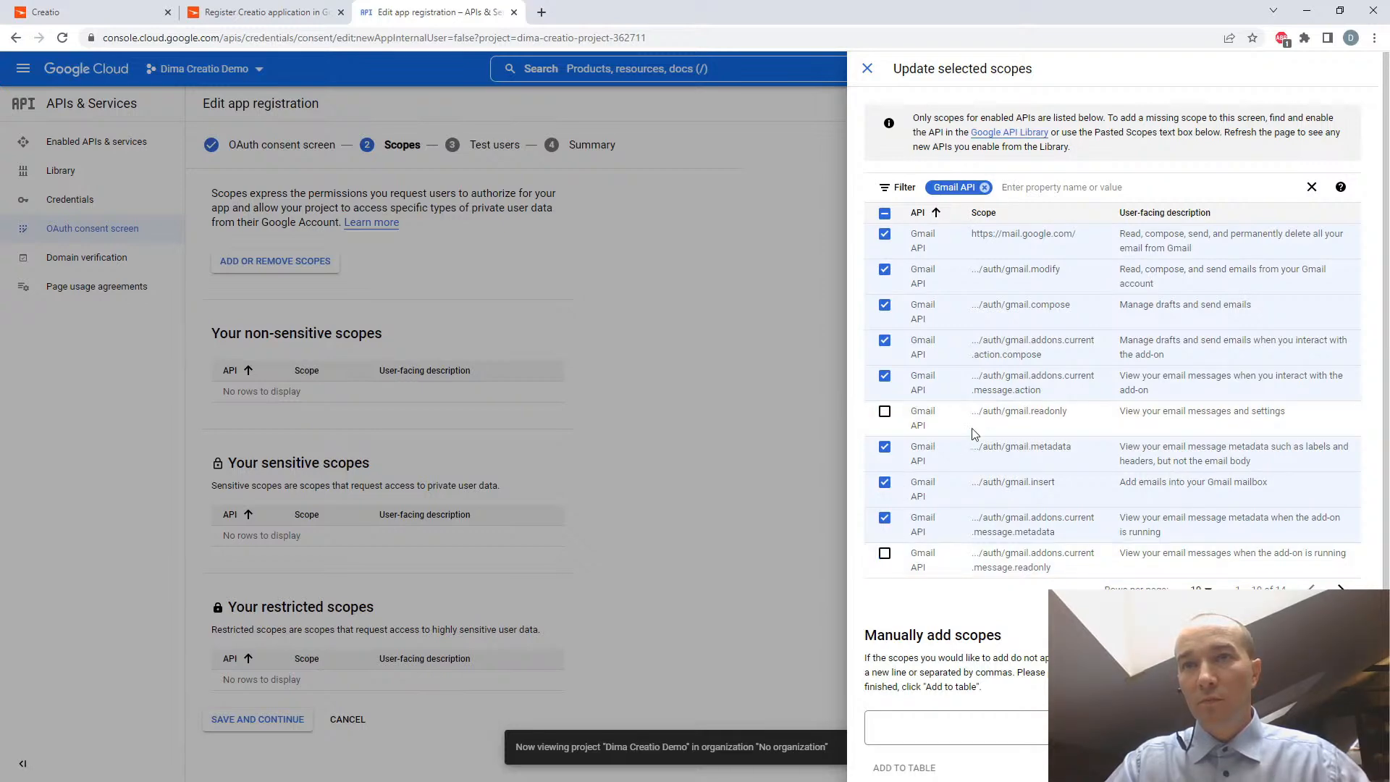
- Replace the Gmail filter with Google Calendar API, show more rows per page, and select all the Calendar scopes
click(984, 187)
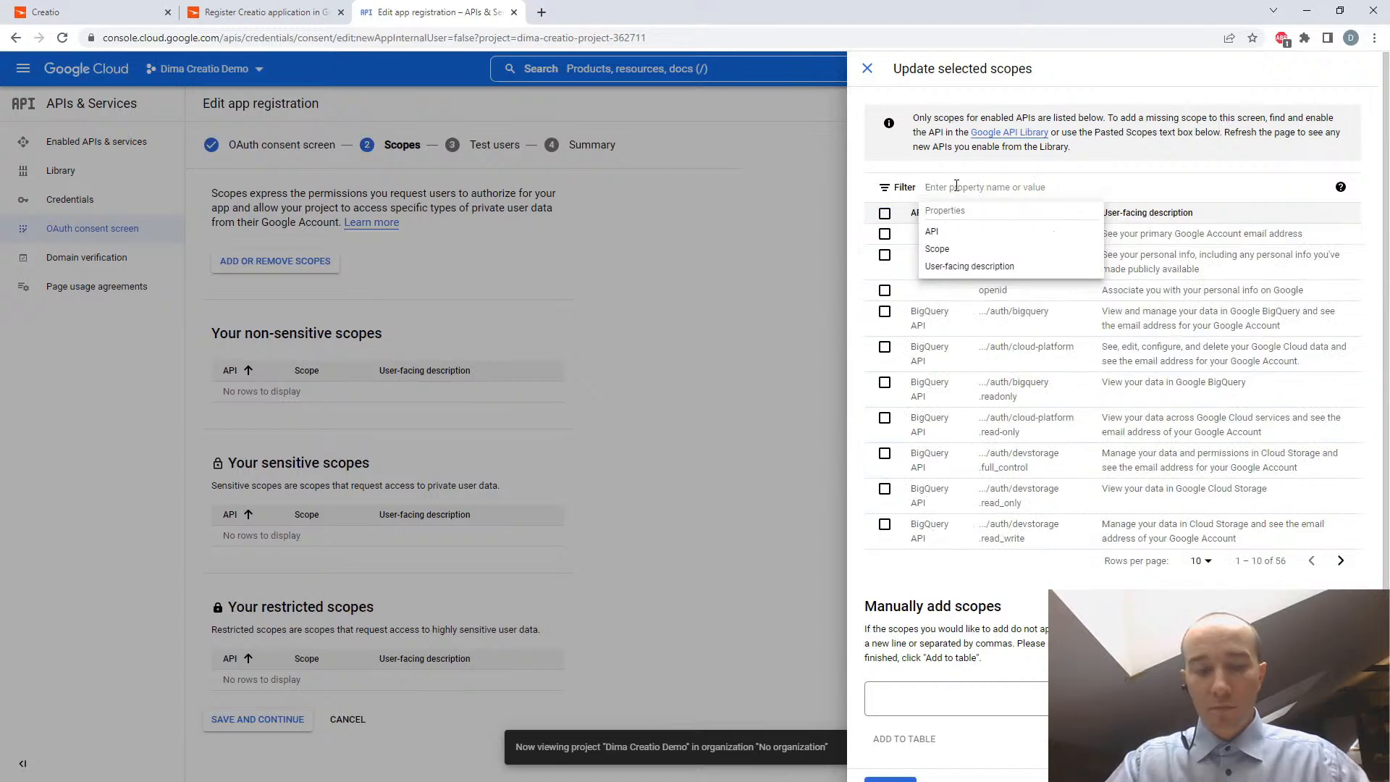
text(ca)
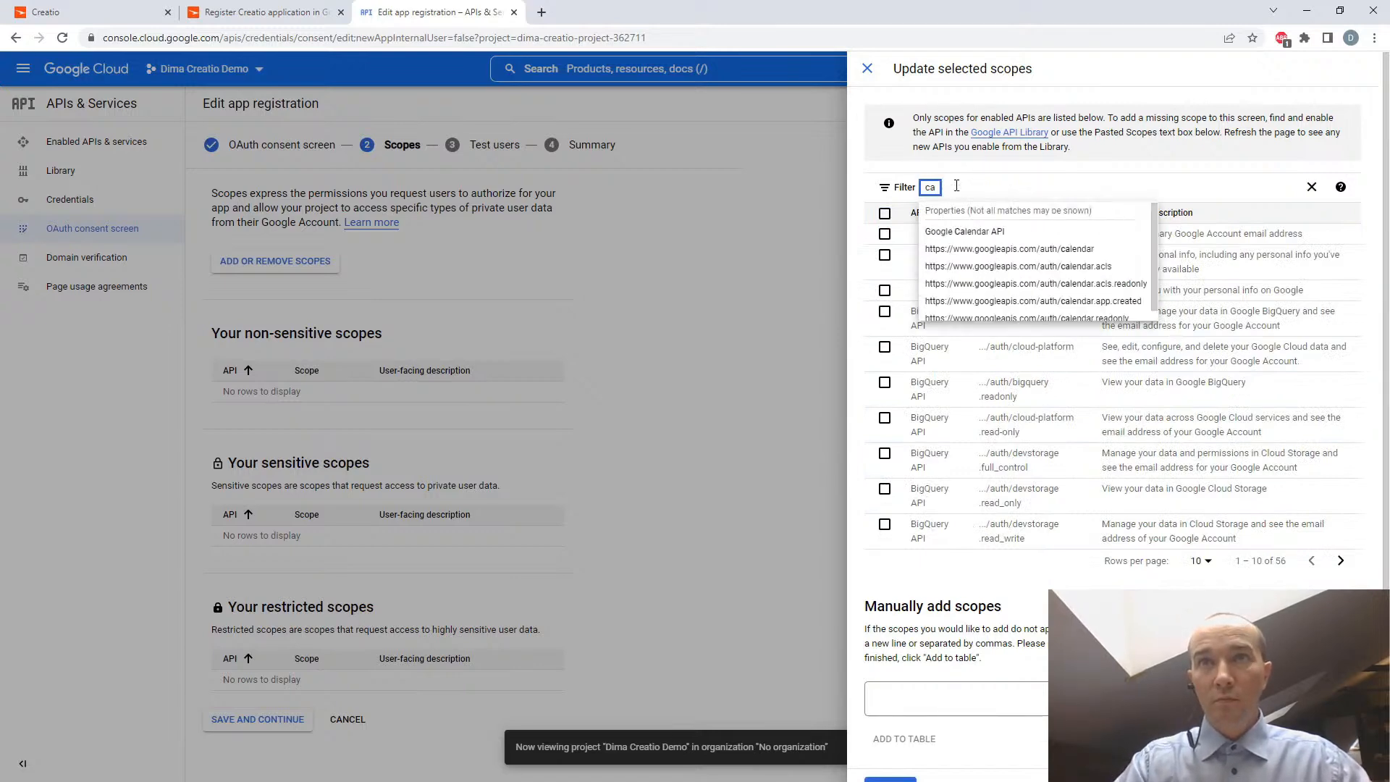
click(964, 231)
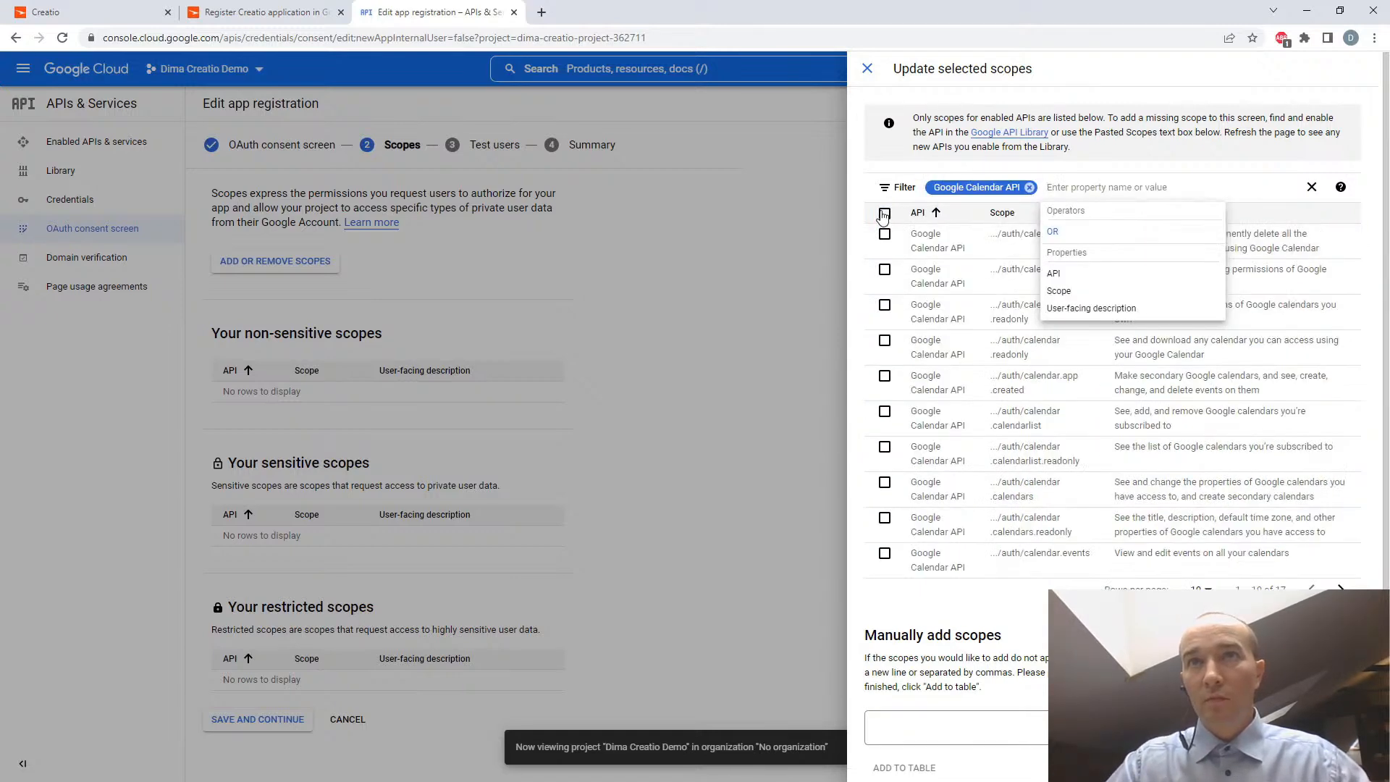
click(1200, 591)
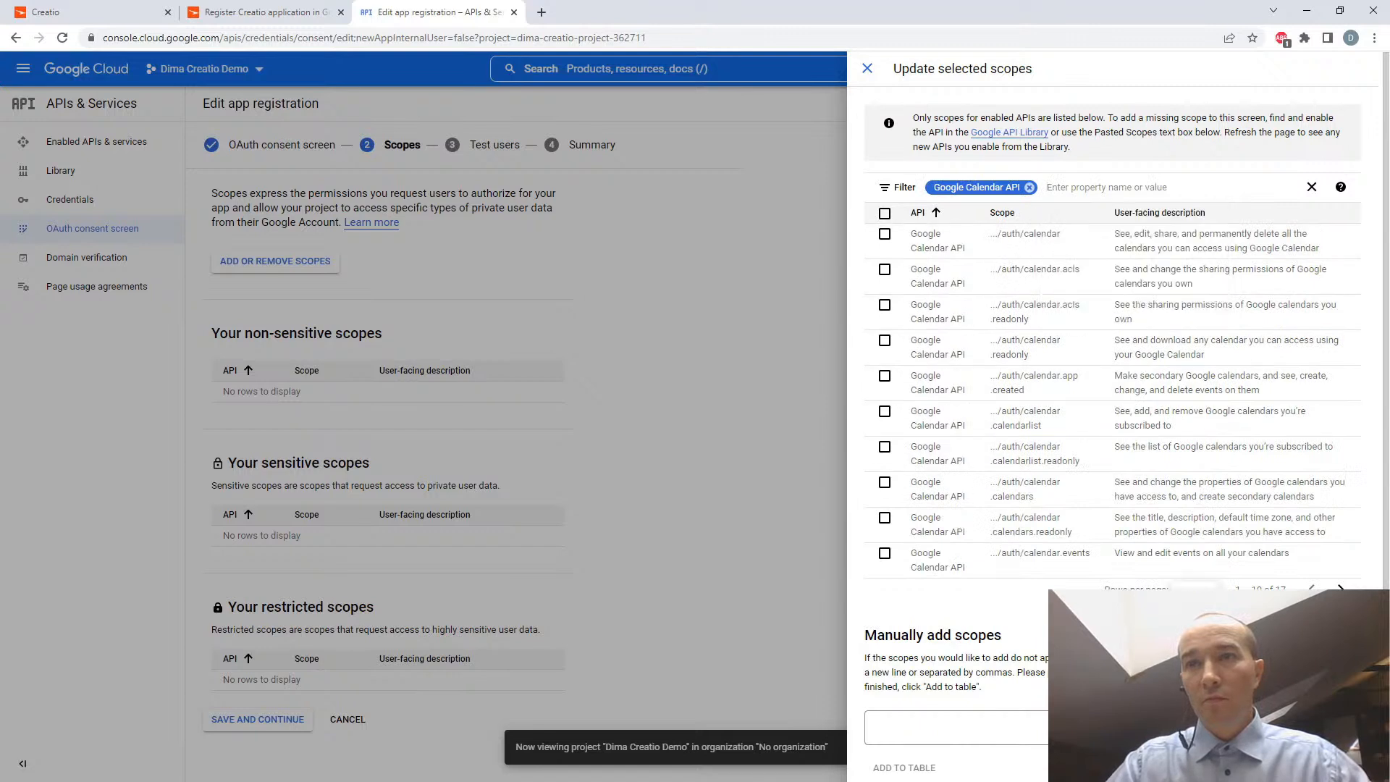
click(1195, 639)
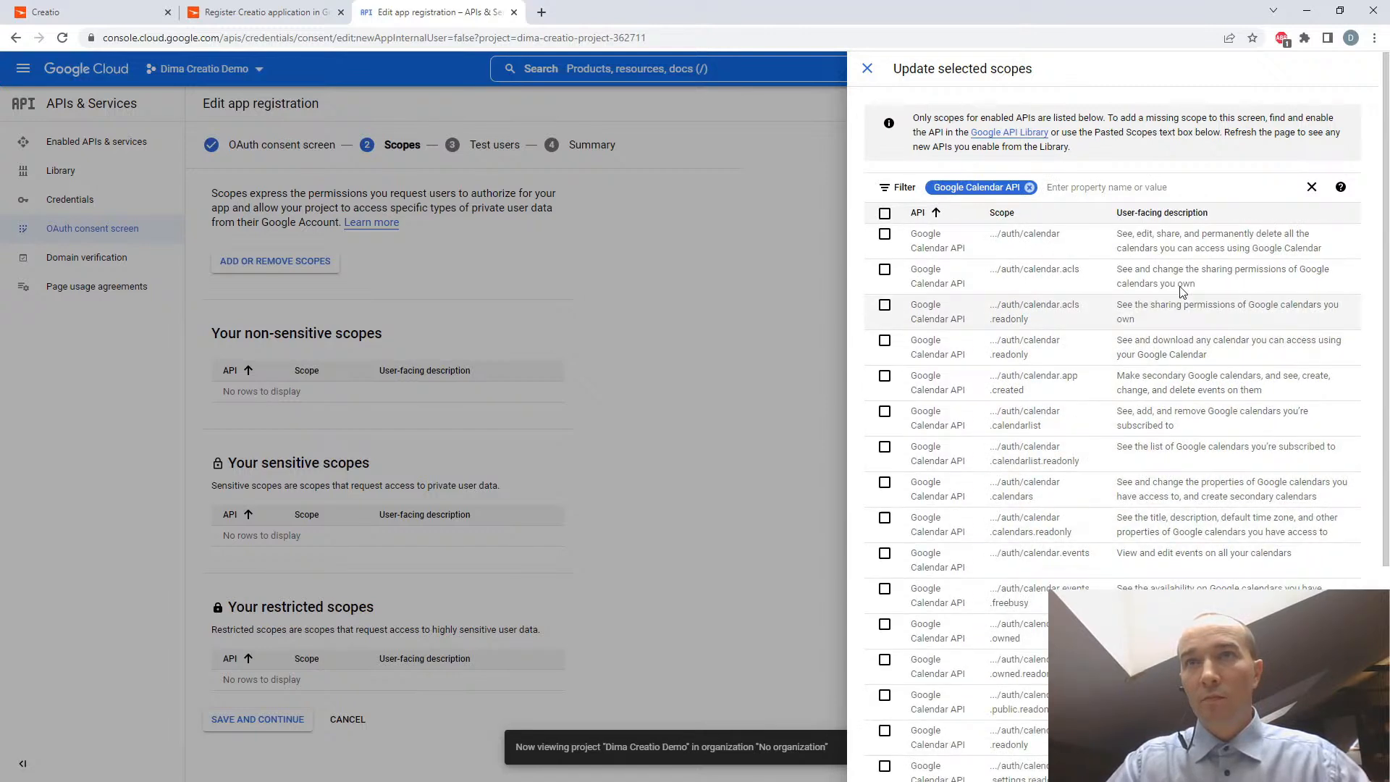
click(885, 213)
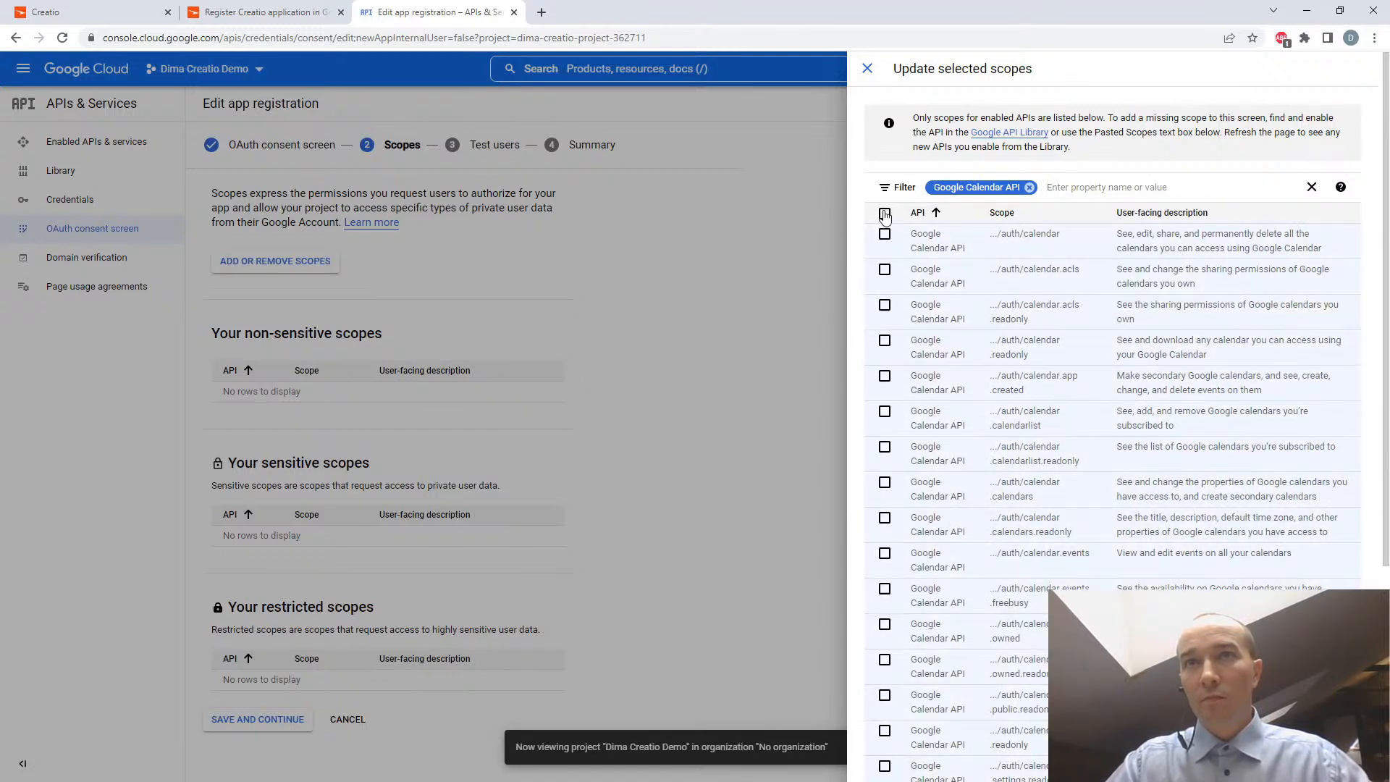
- Deselect the Google Calendar readonly scopes for acls, calendar, calendarlist, calendars, events.public, events and settings
click(884, 305)
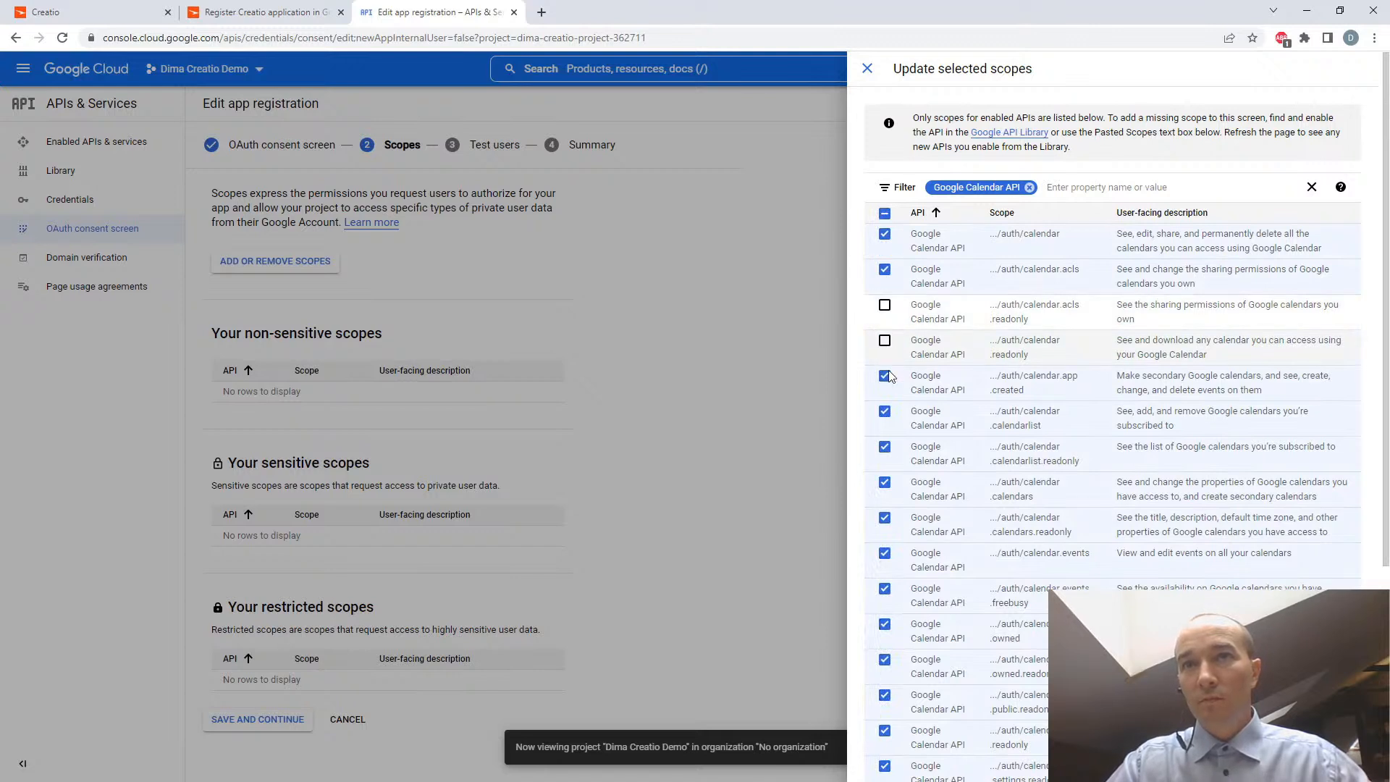
click(885, 519)
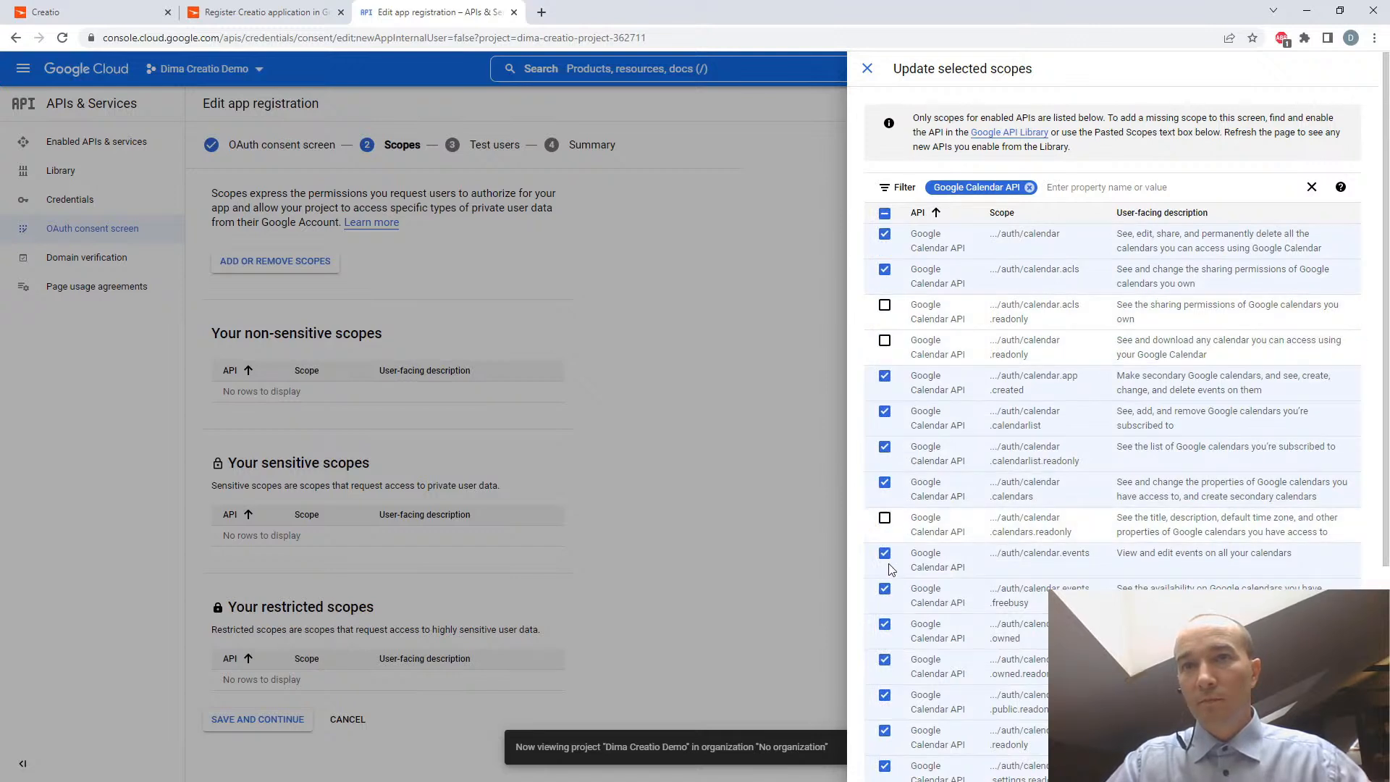
click(885, 695)
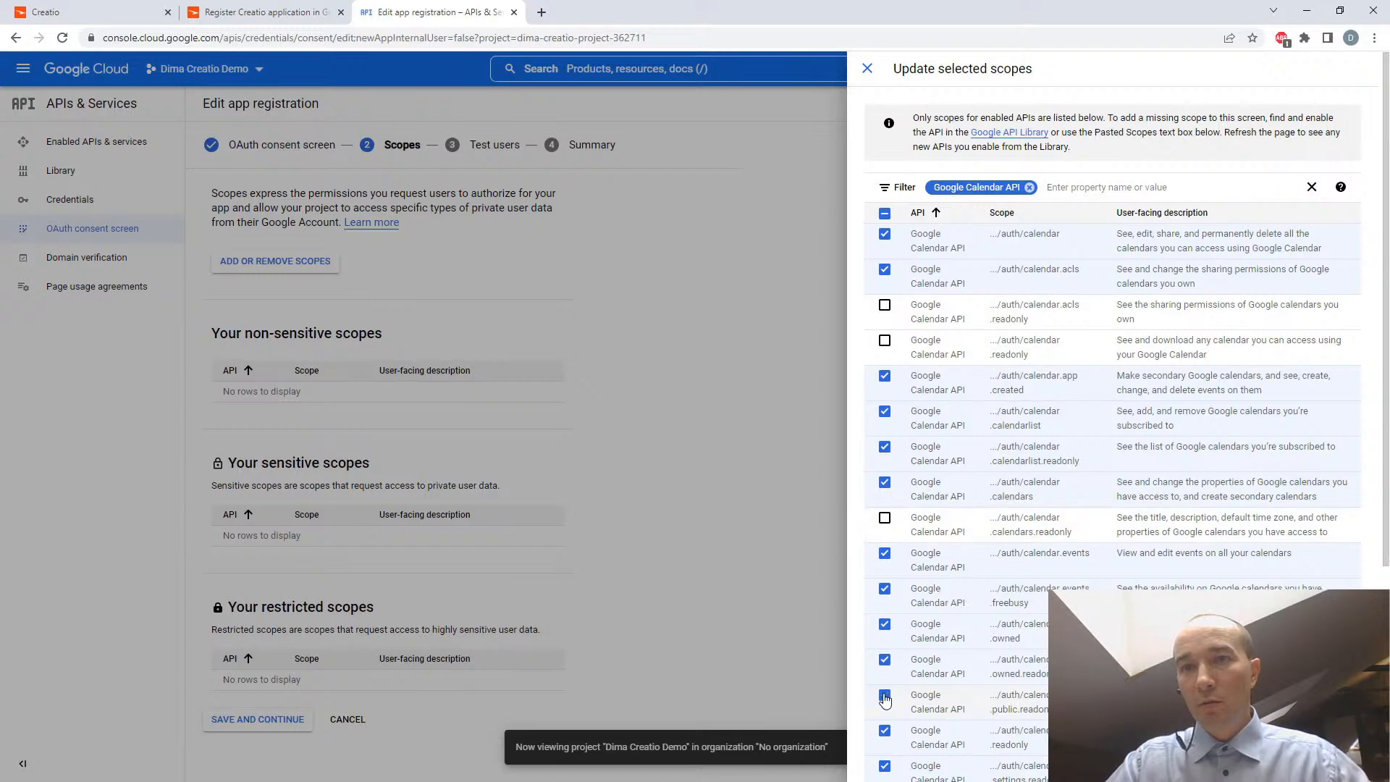
scroll(895, 695, down, 2)
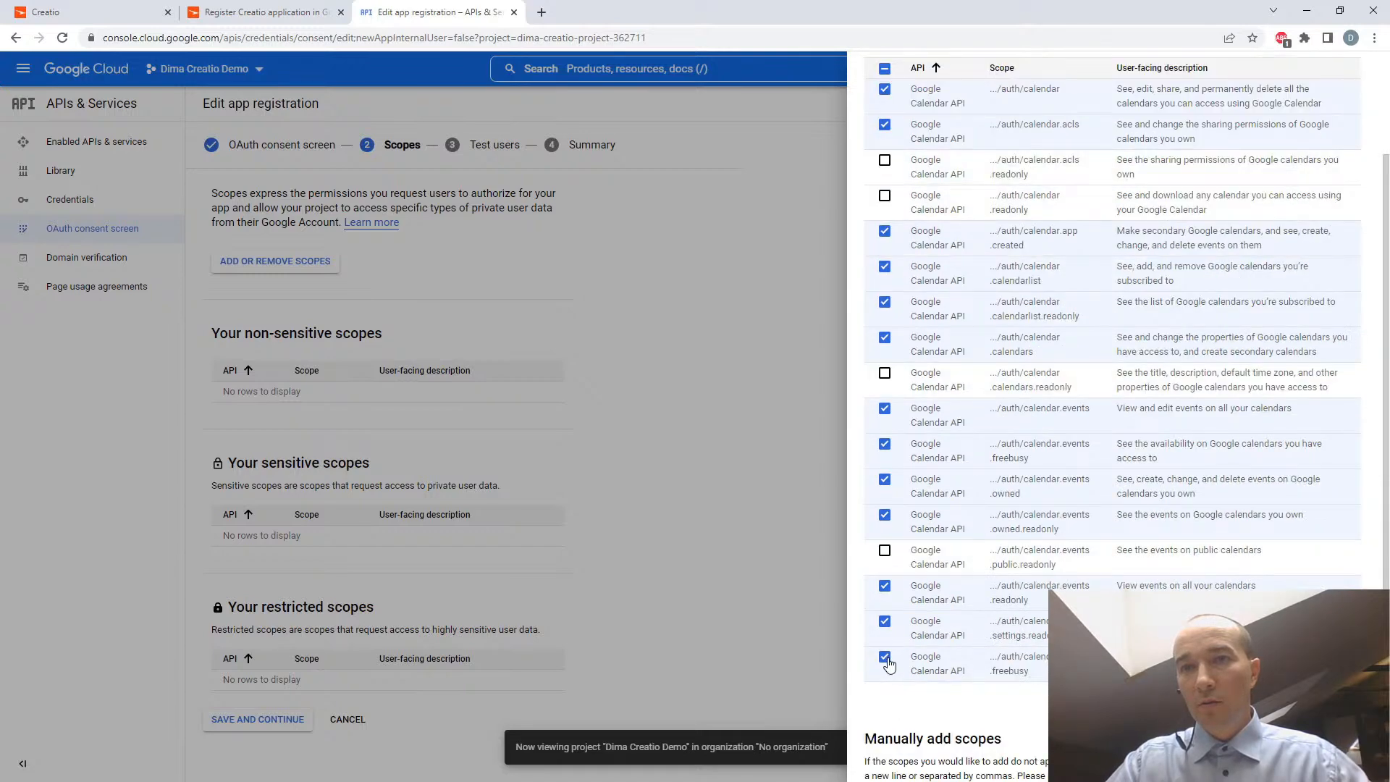
click(885, 621)
click(884, 586)
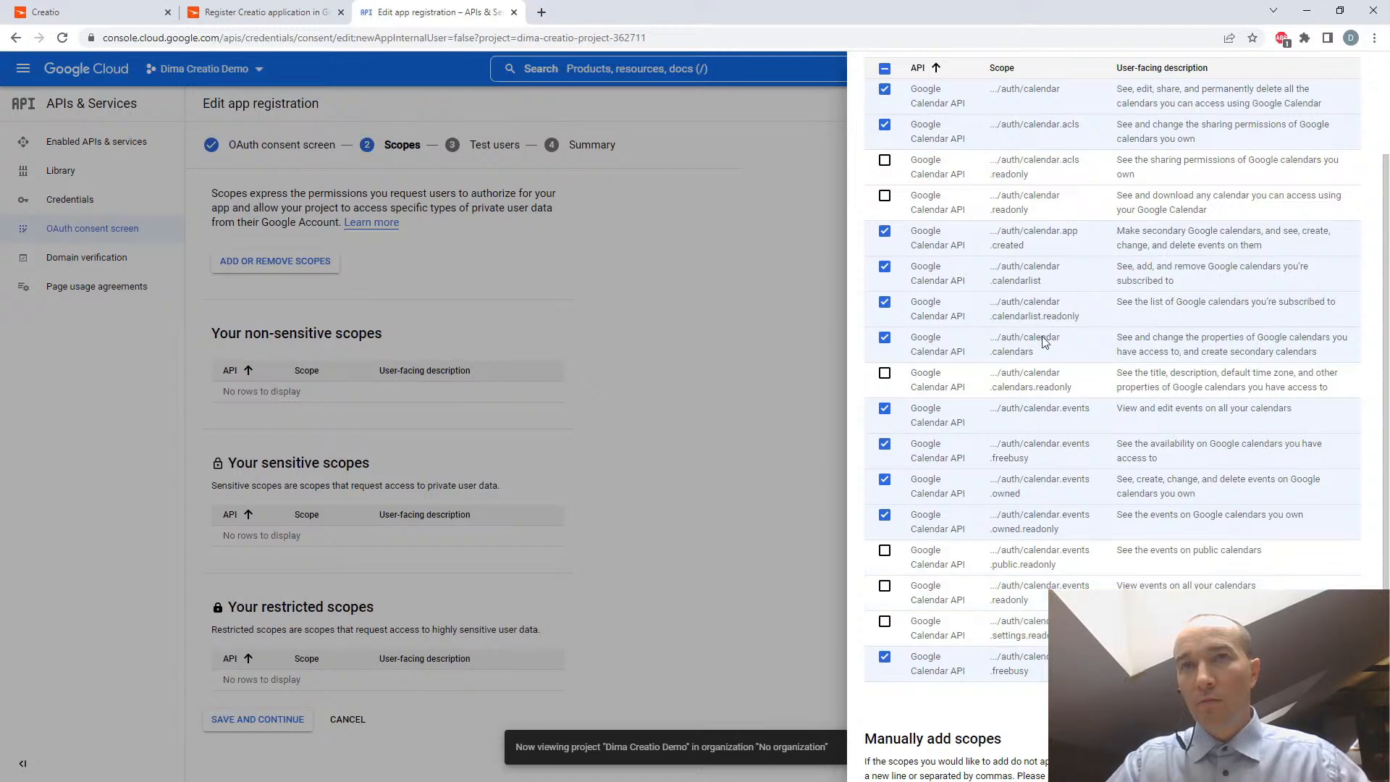
click(884, 302)
- Change the rows per page and remove the Google Calendar API filter to check the selected scopes in the full list
scroll(1073, 287, up, 1)
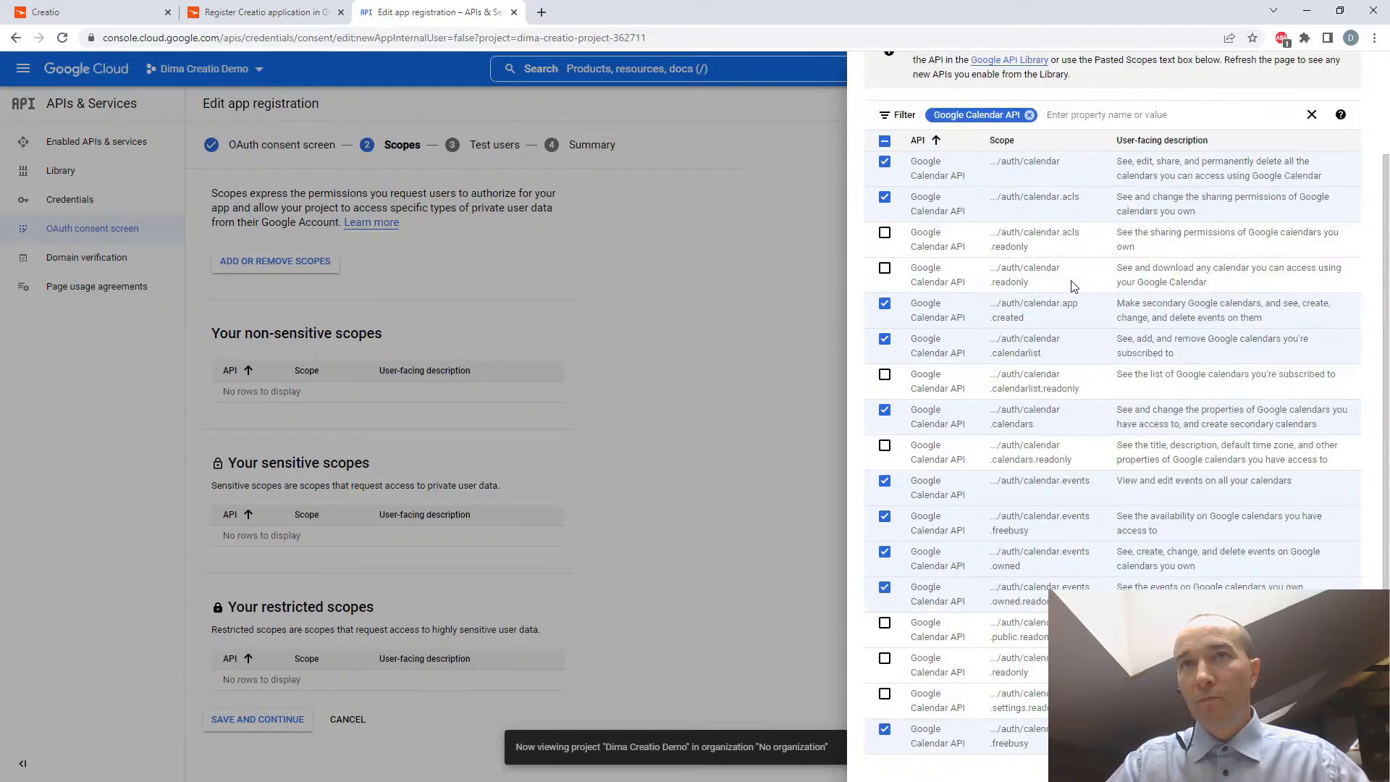
scroll(1074, 286, up, 1)
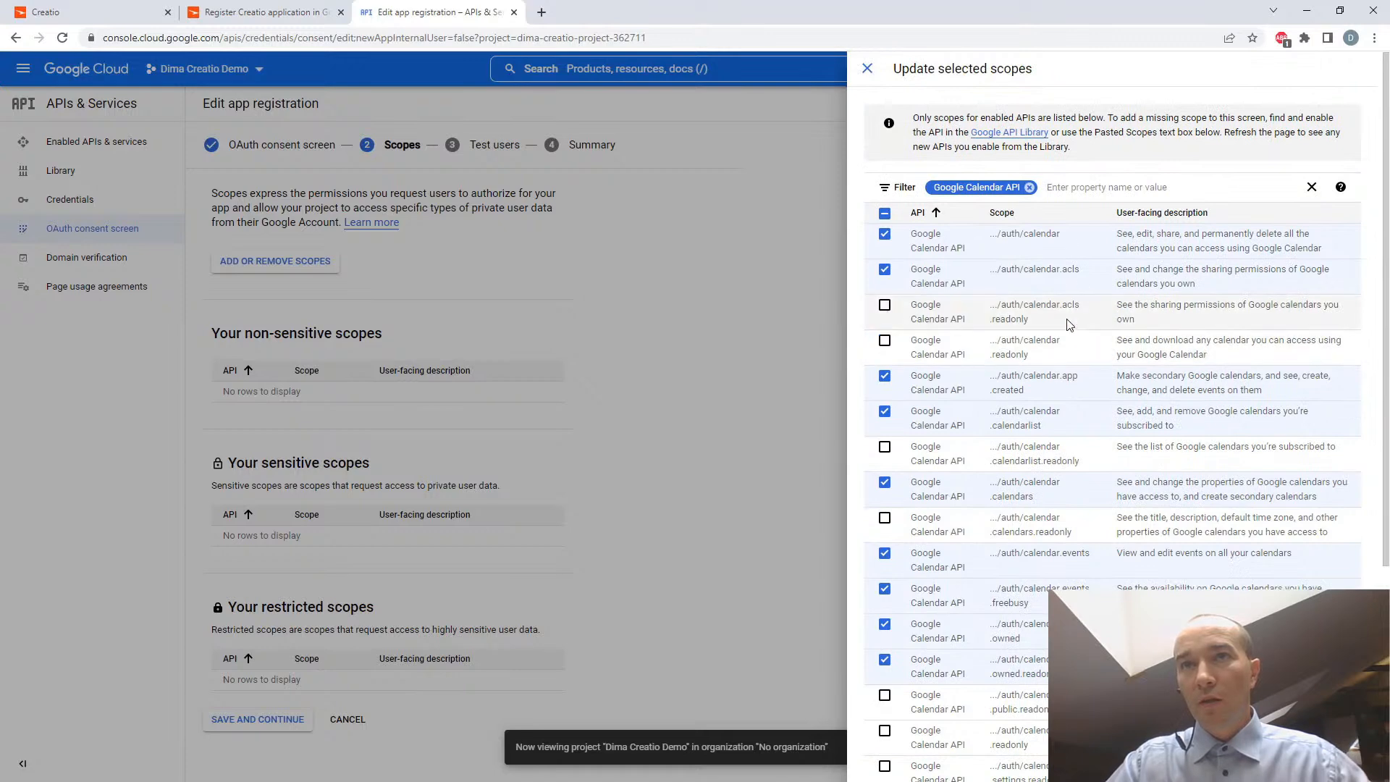
scroll(1066, 400, down, 5)
scroll(1119, 507, up, 5)
scroll(1134, 537, down, 4)
click(1196, 549)
click(1193, 650)
scroll(1188, 525, up, 6)
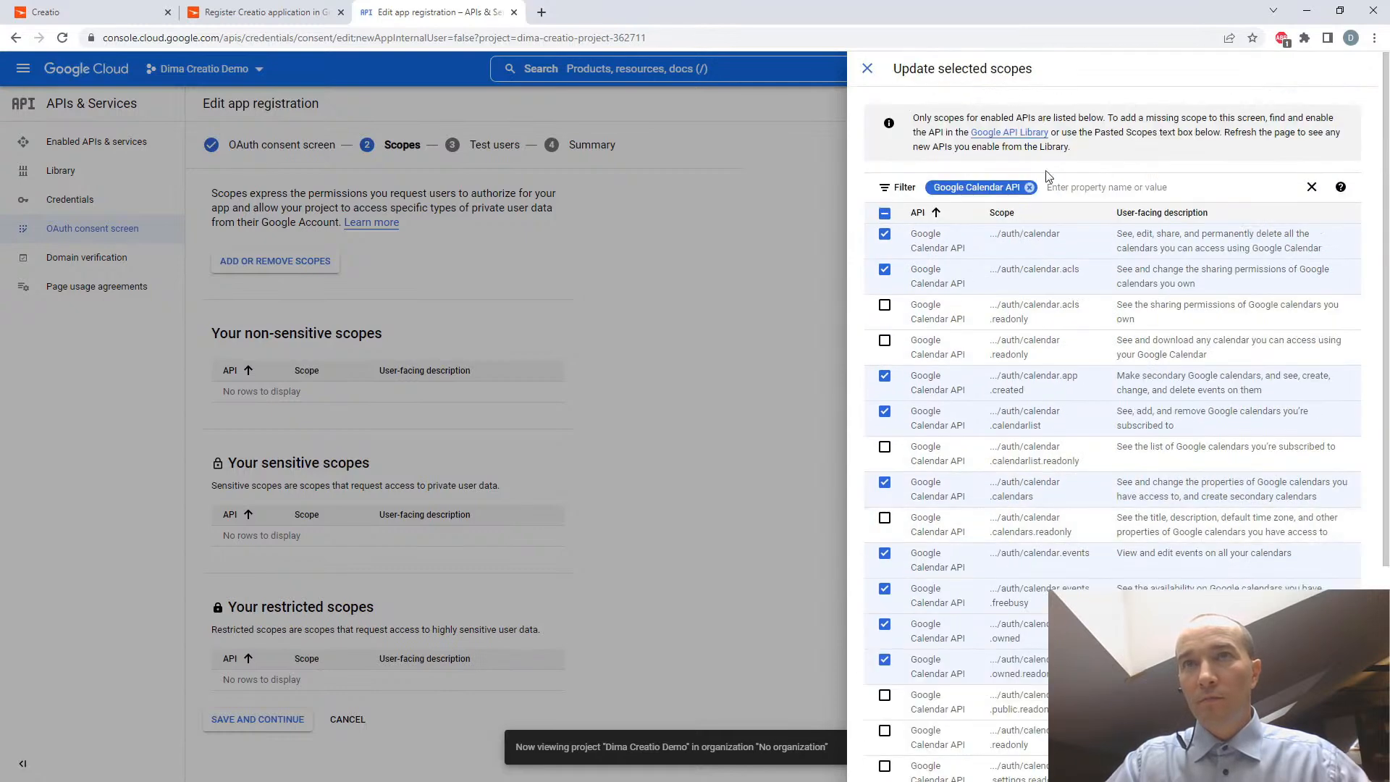
click(1031, 187)
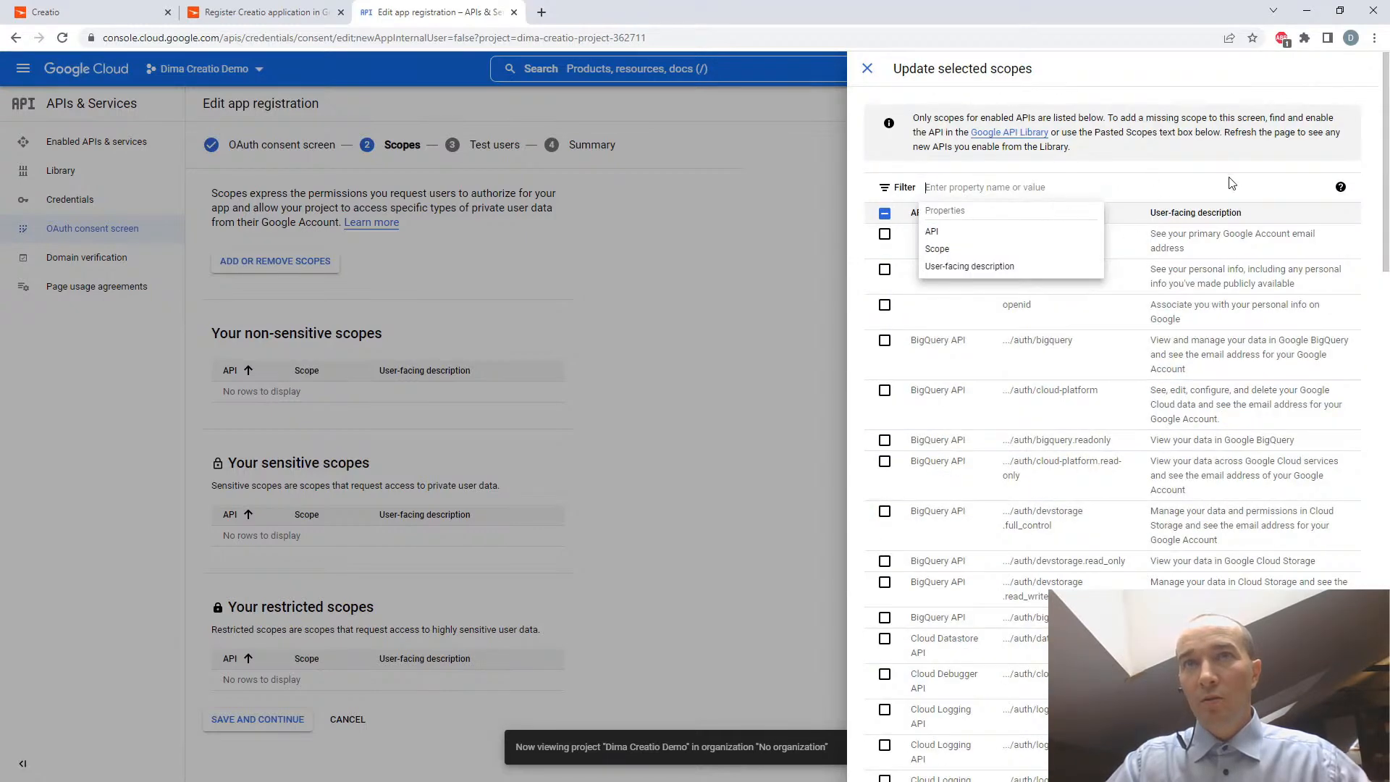
scroll(1183, 235, down, 10)
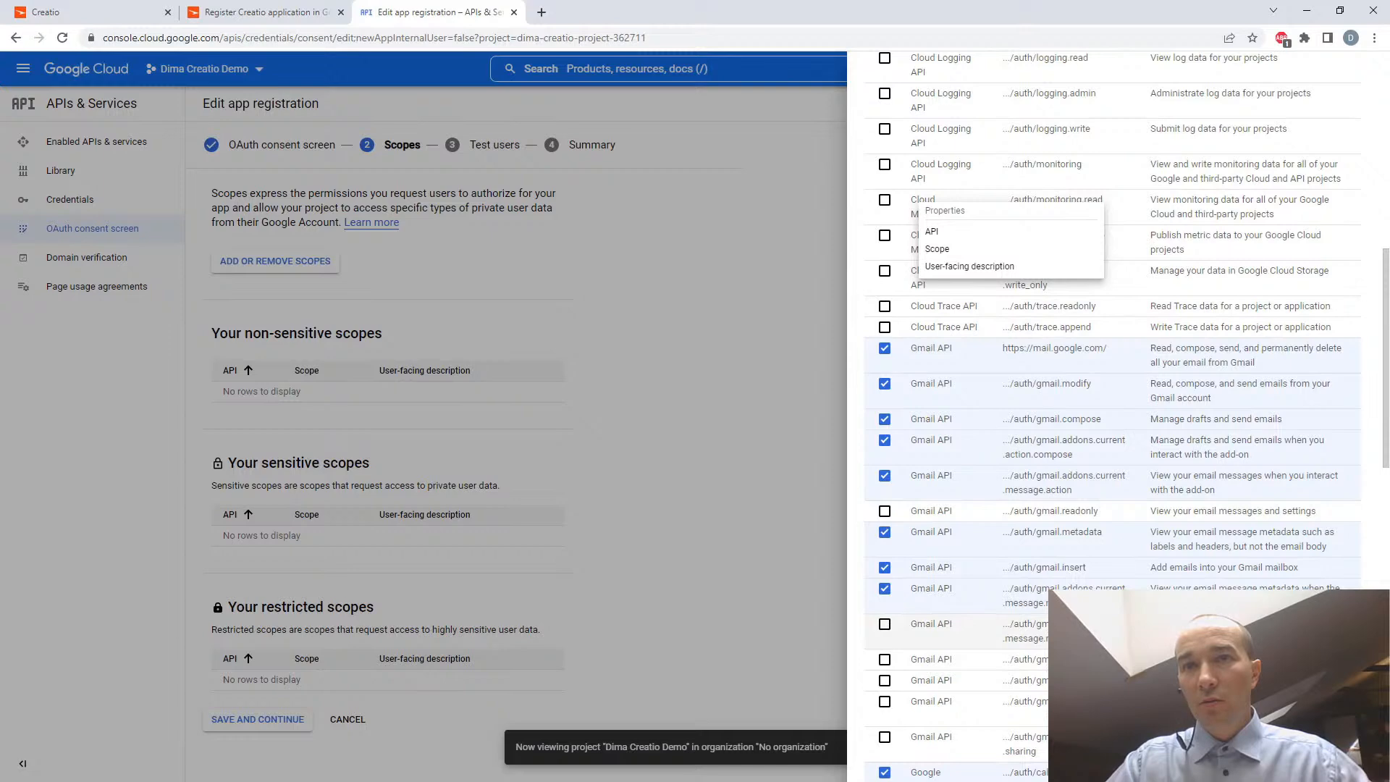
- Check the selected Gmail and Calendar scopes in the full list and update the app registration with them
scroll(1104, 556, down, 6)
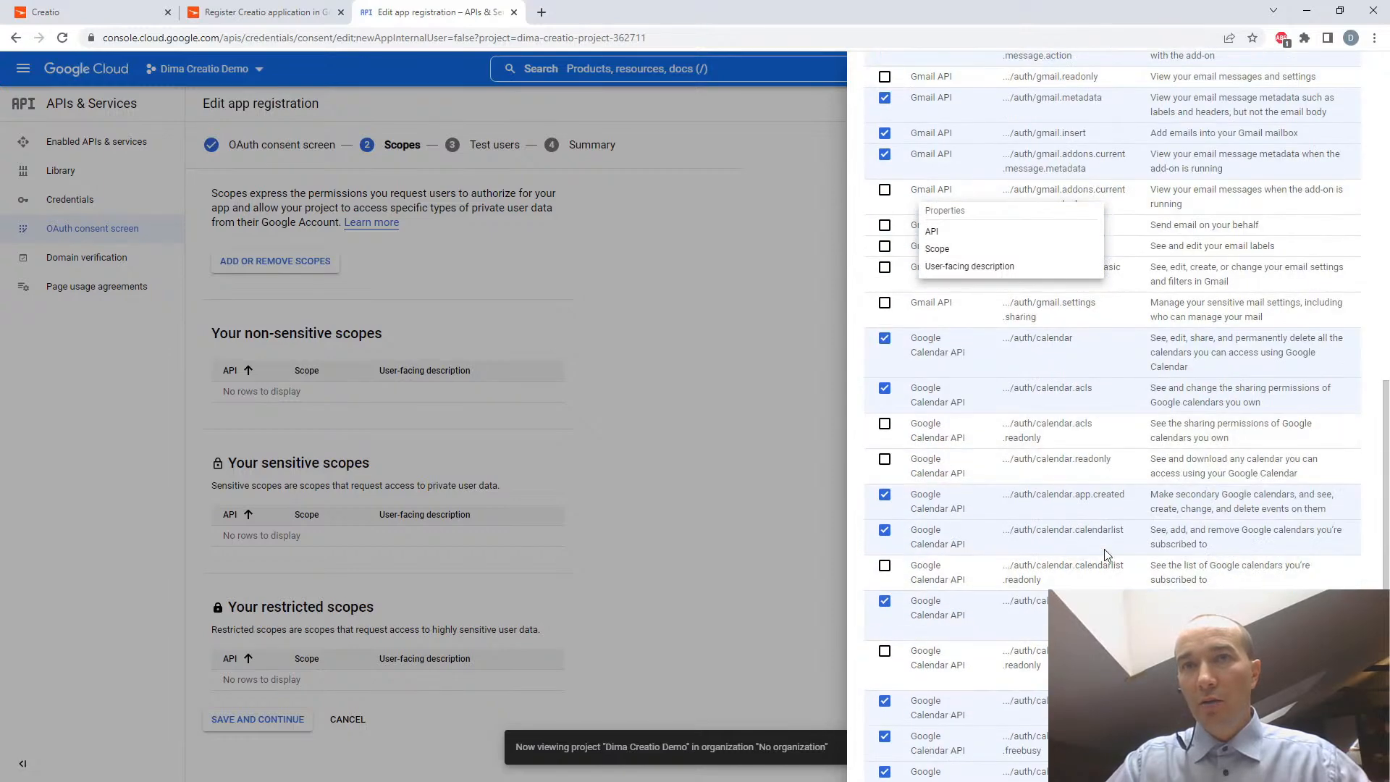
scroll(1103, 556, down, 8)
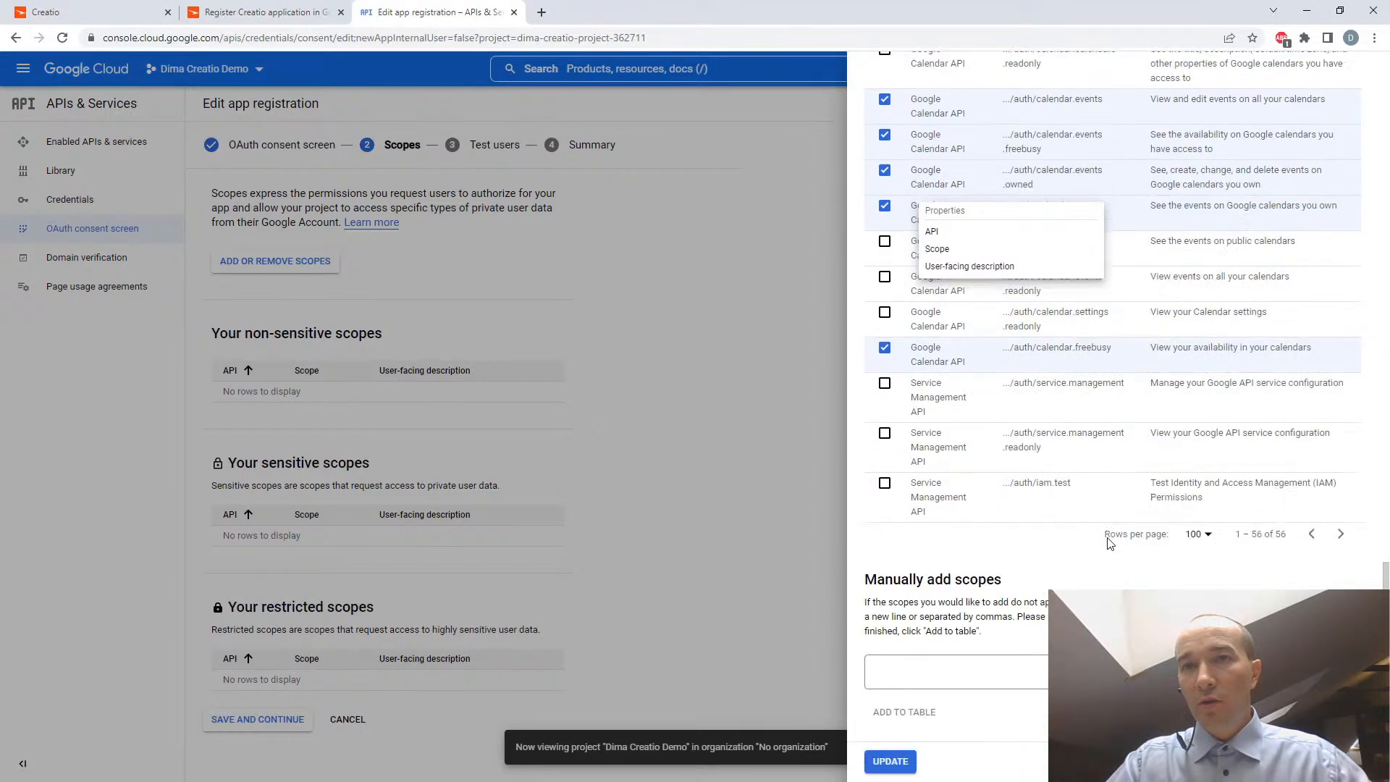
click(890, 761)
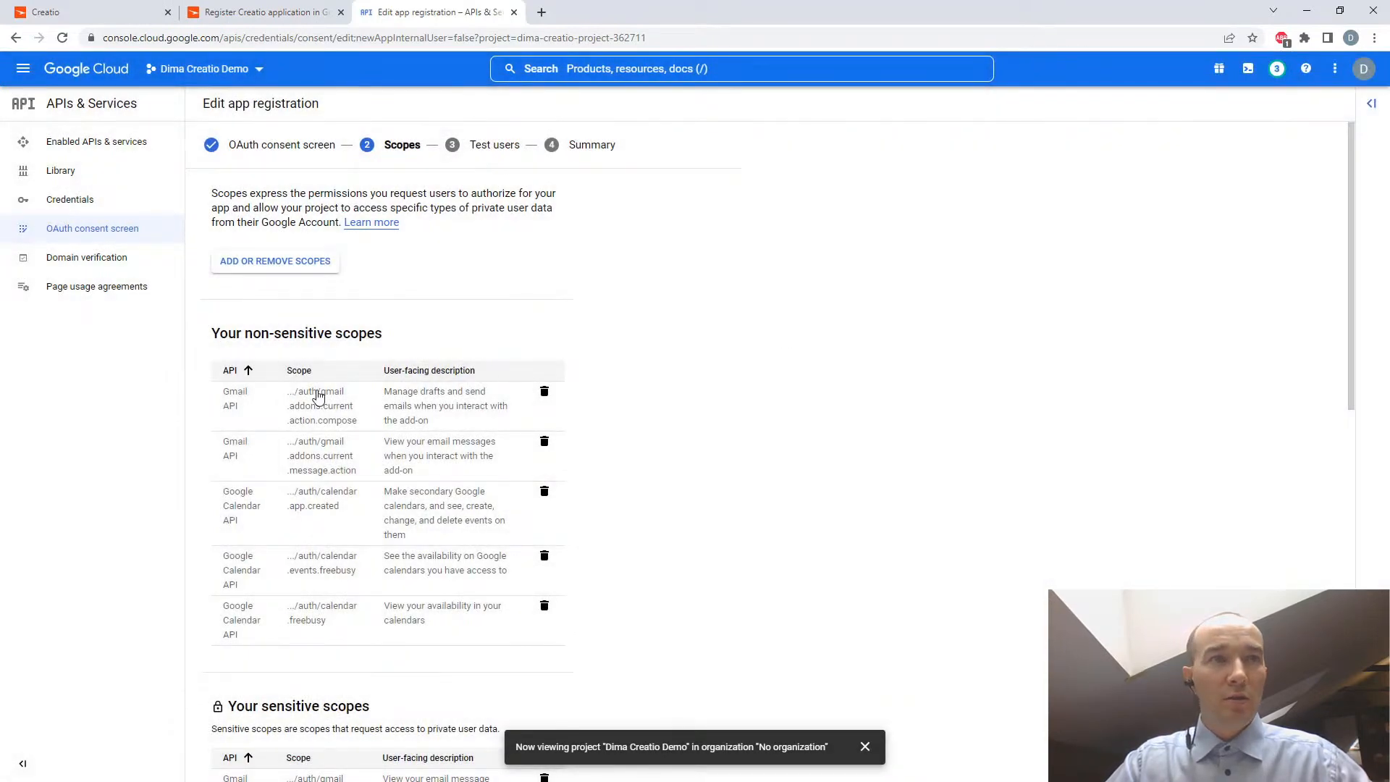
scroll(567, 398, down, 10)
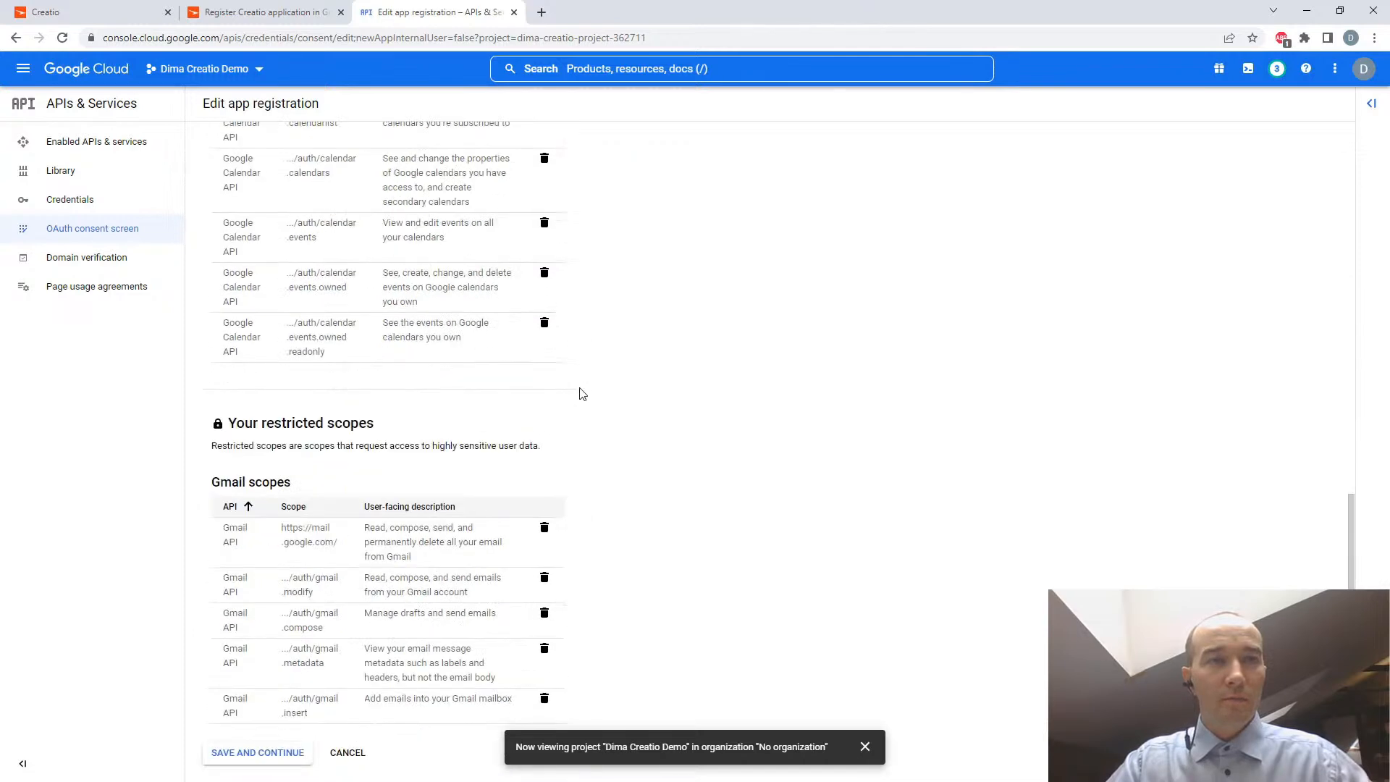
- Compare the scope setup with the Creatio Academy guide, save the scopes in Google Cloud and continue to the test users
click(261, 6)
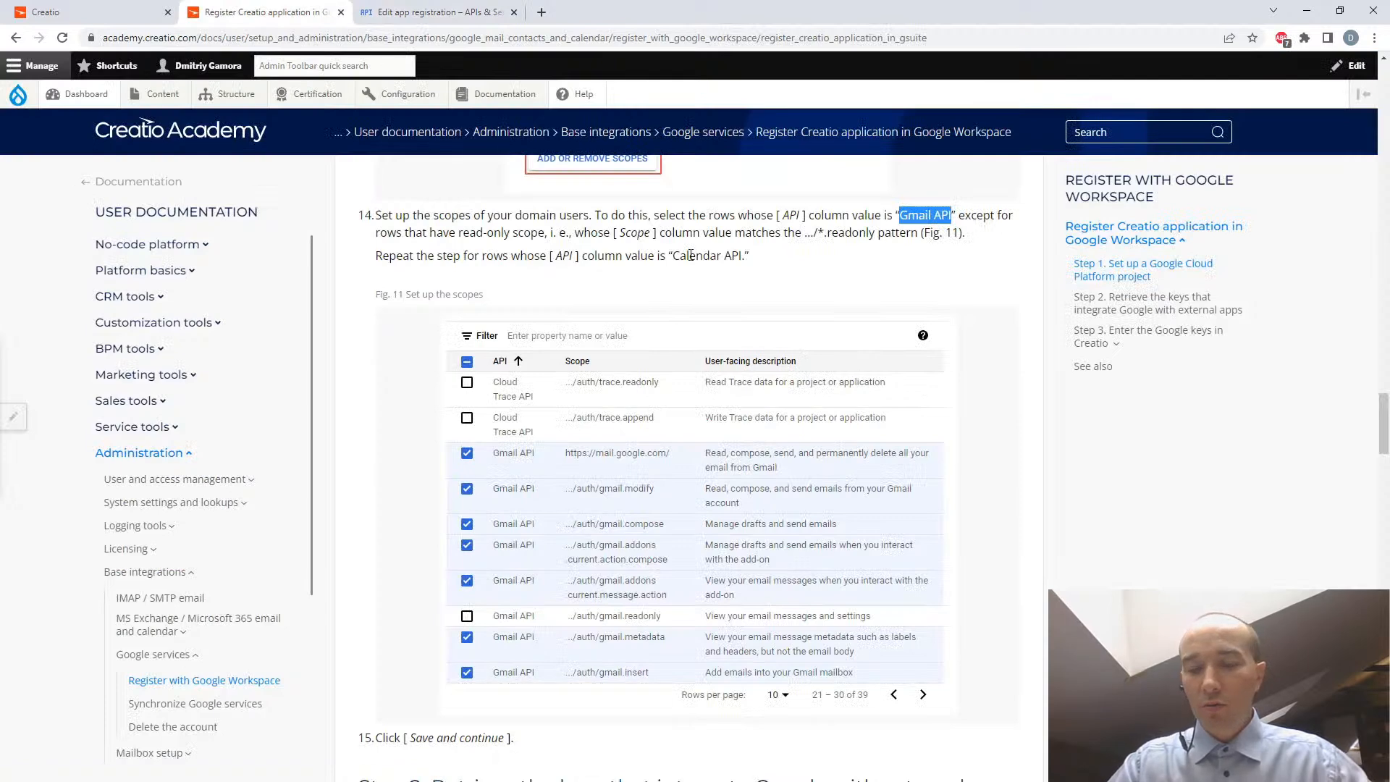
scroll(598, 362, down, 1)
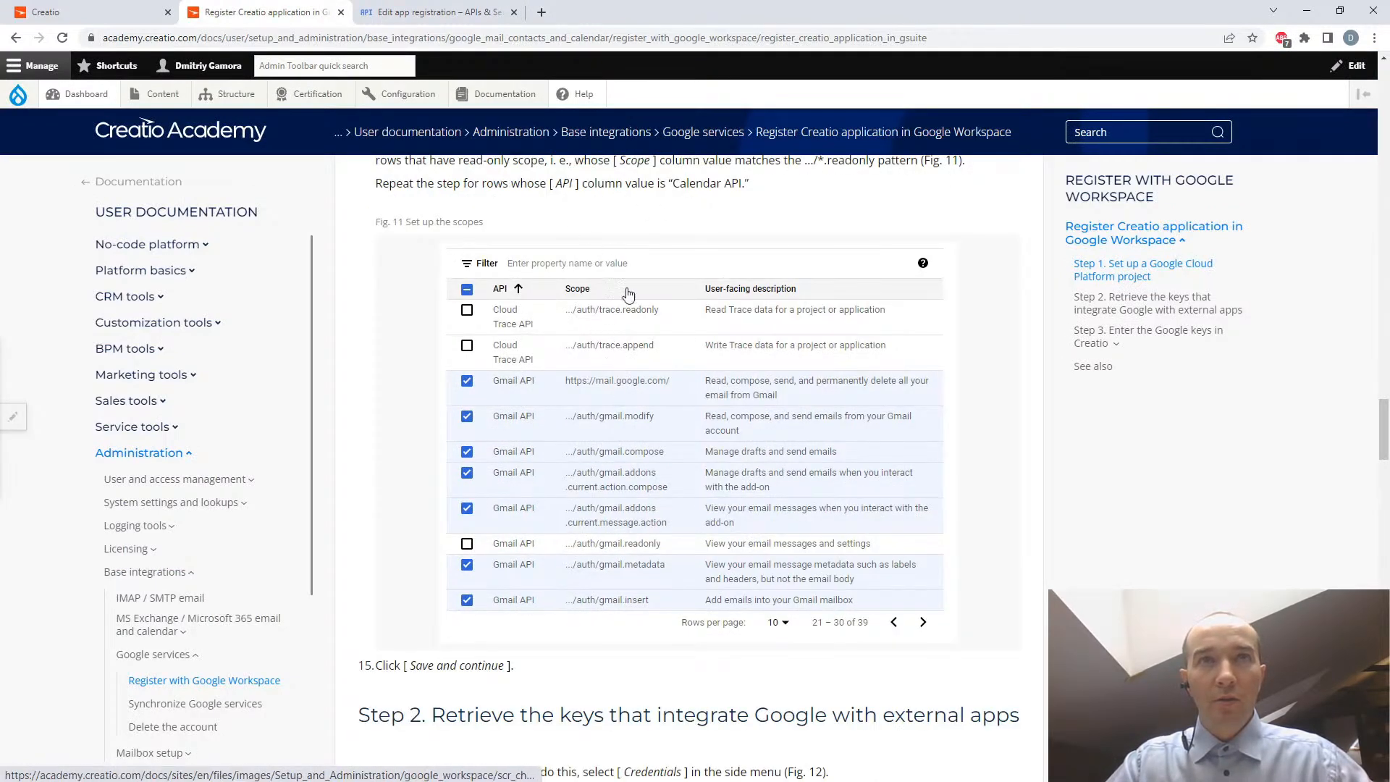
scroll(536, 597, down, 1)
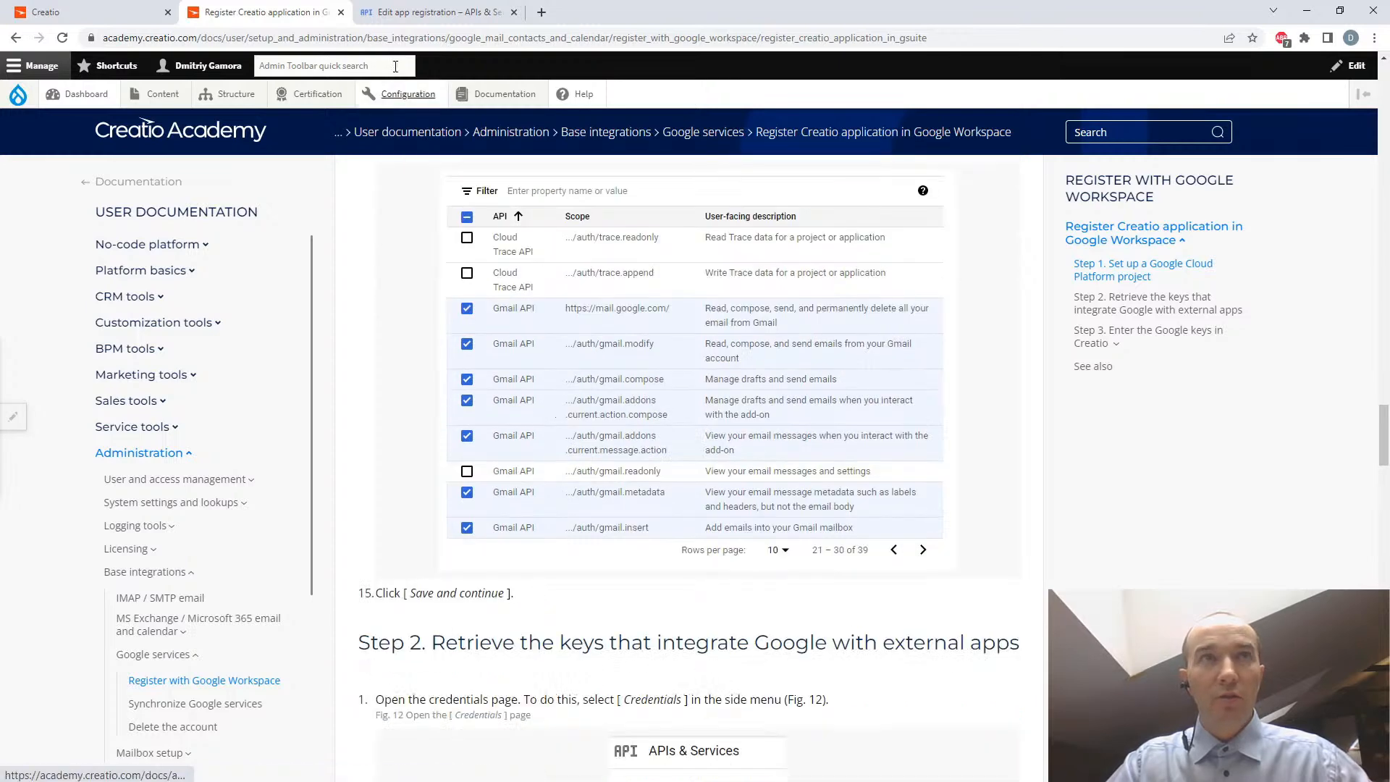
click(424, 15)
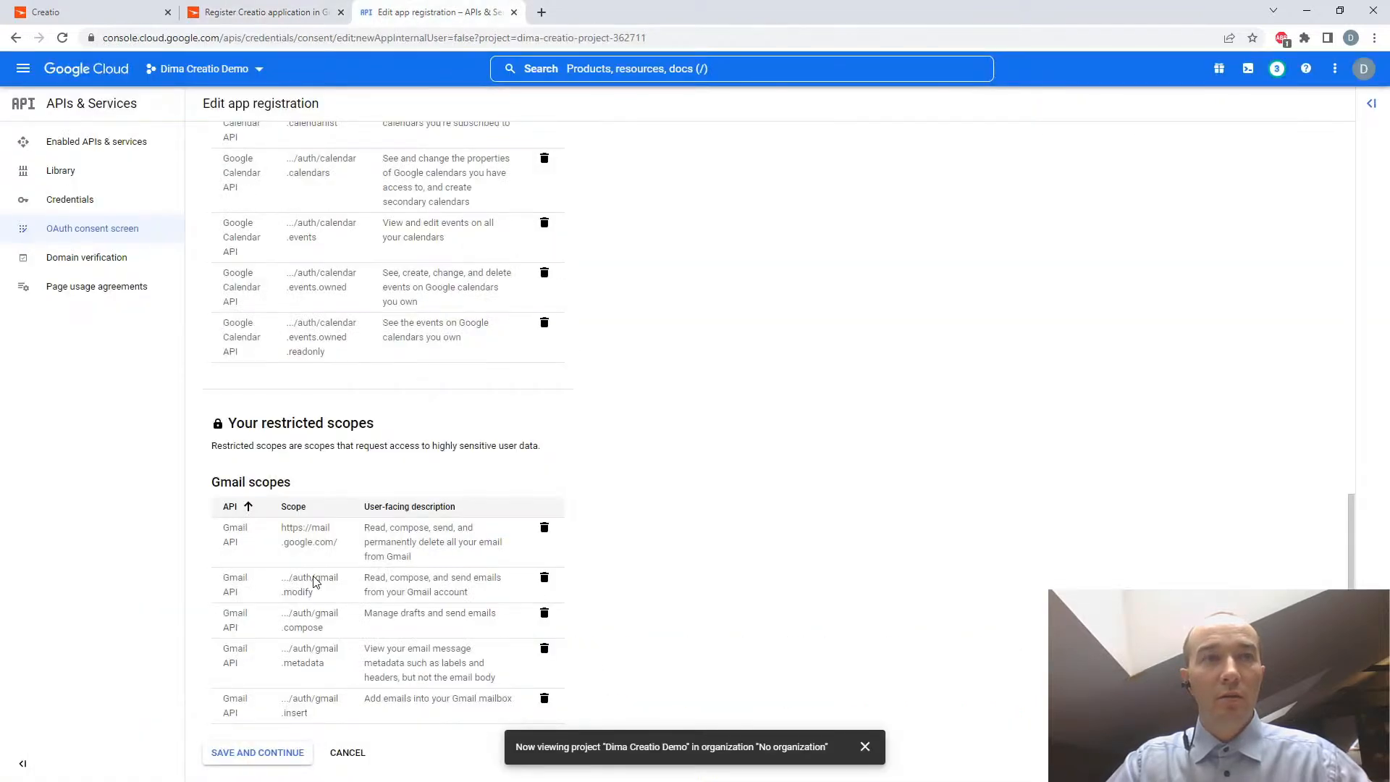
click(267, 753)
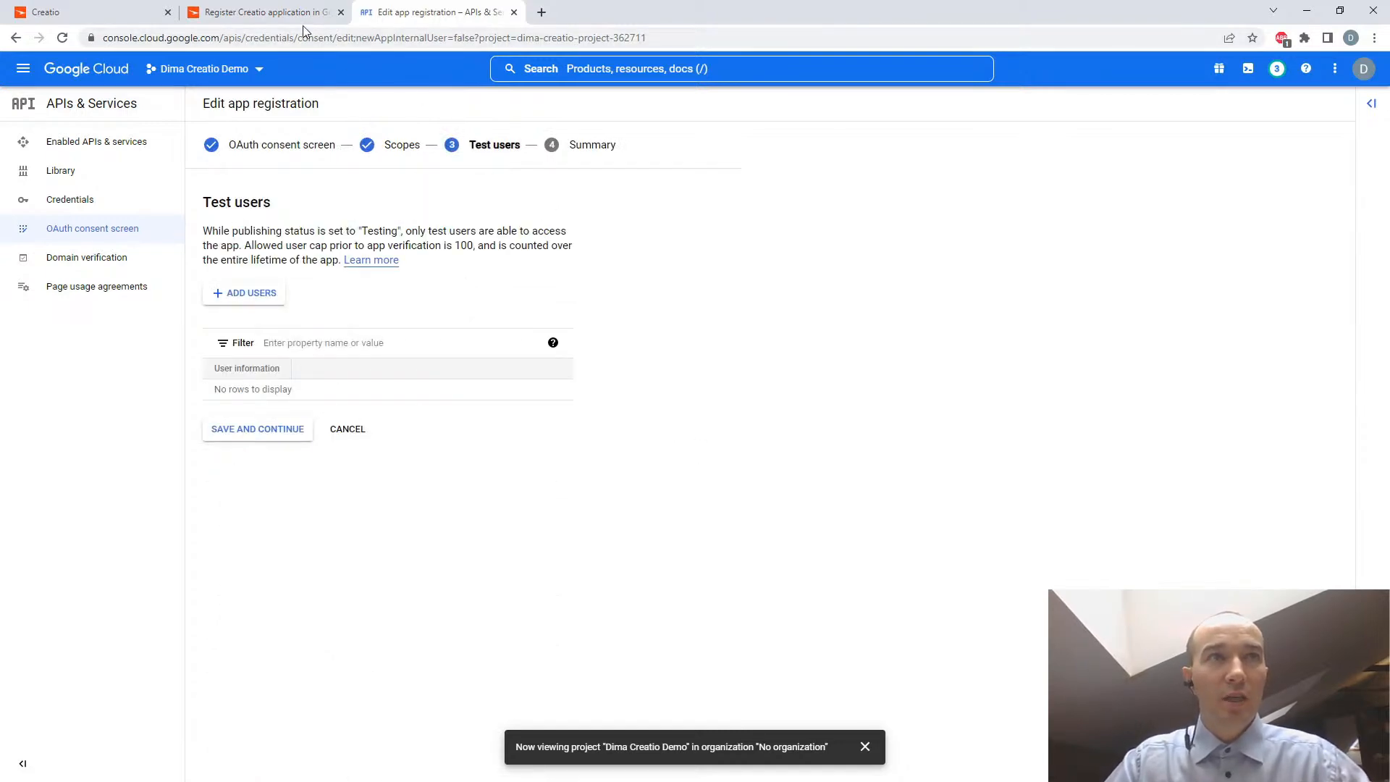
- Check the guide's Step 2 instructions, return to the app registration and add the tester's e-mail address as a test user
click(279, 13)
scroll(624, 354, down, 3)
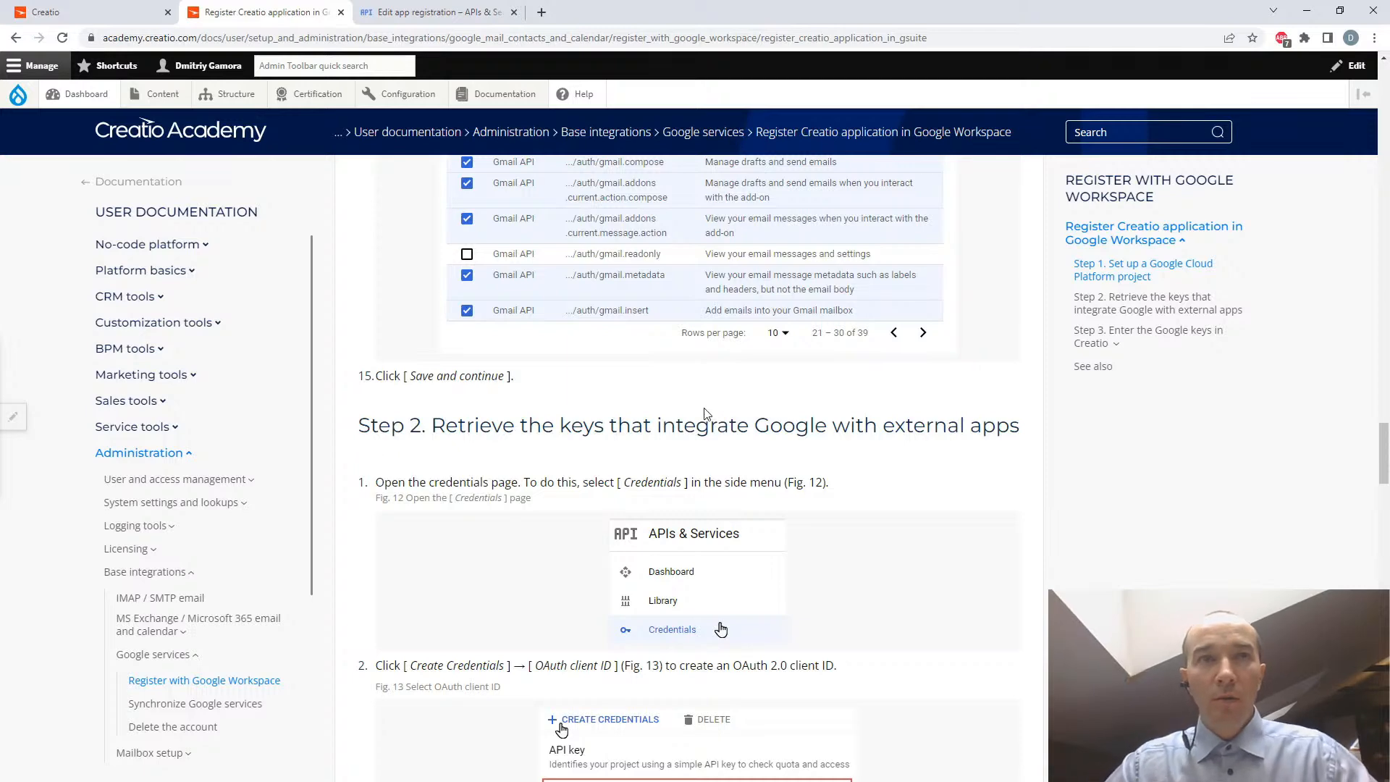
scroll(707, 414, down, 3)
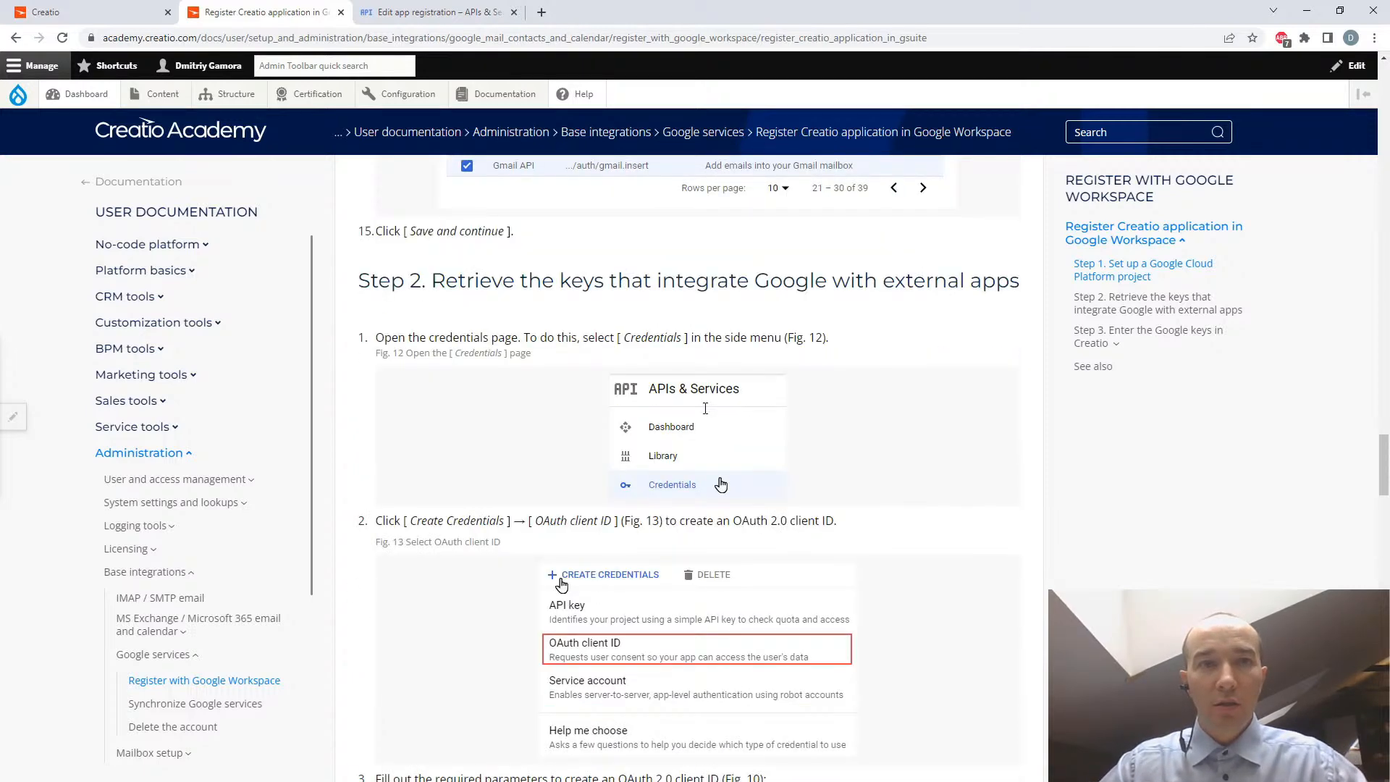
click(438, 12)
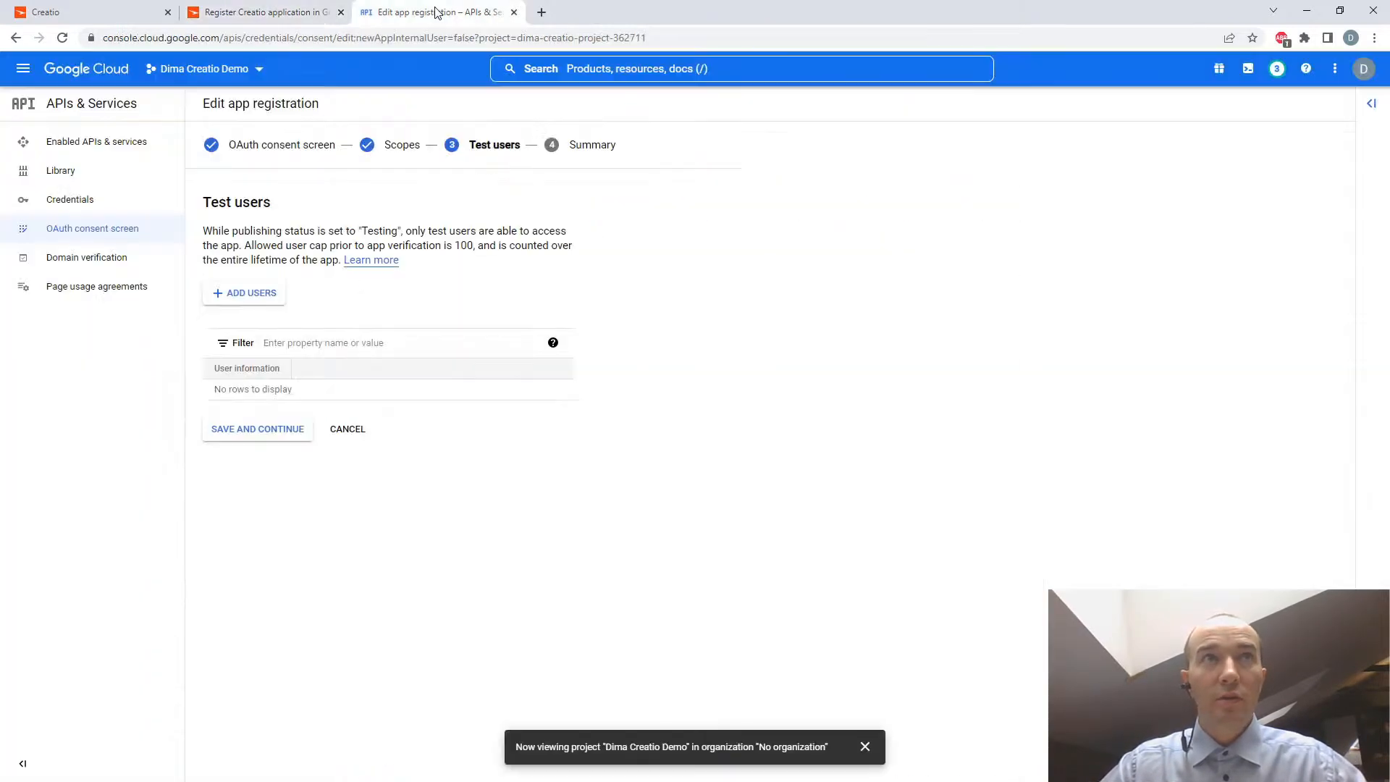
click(246, 295)
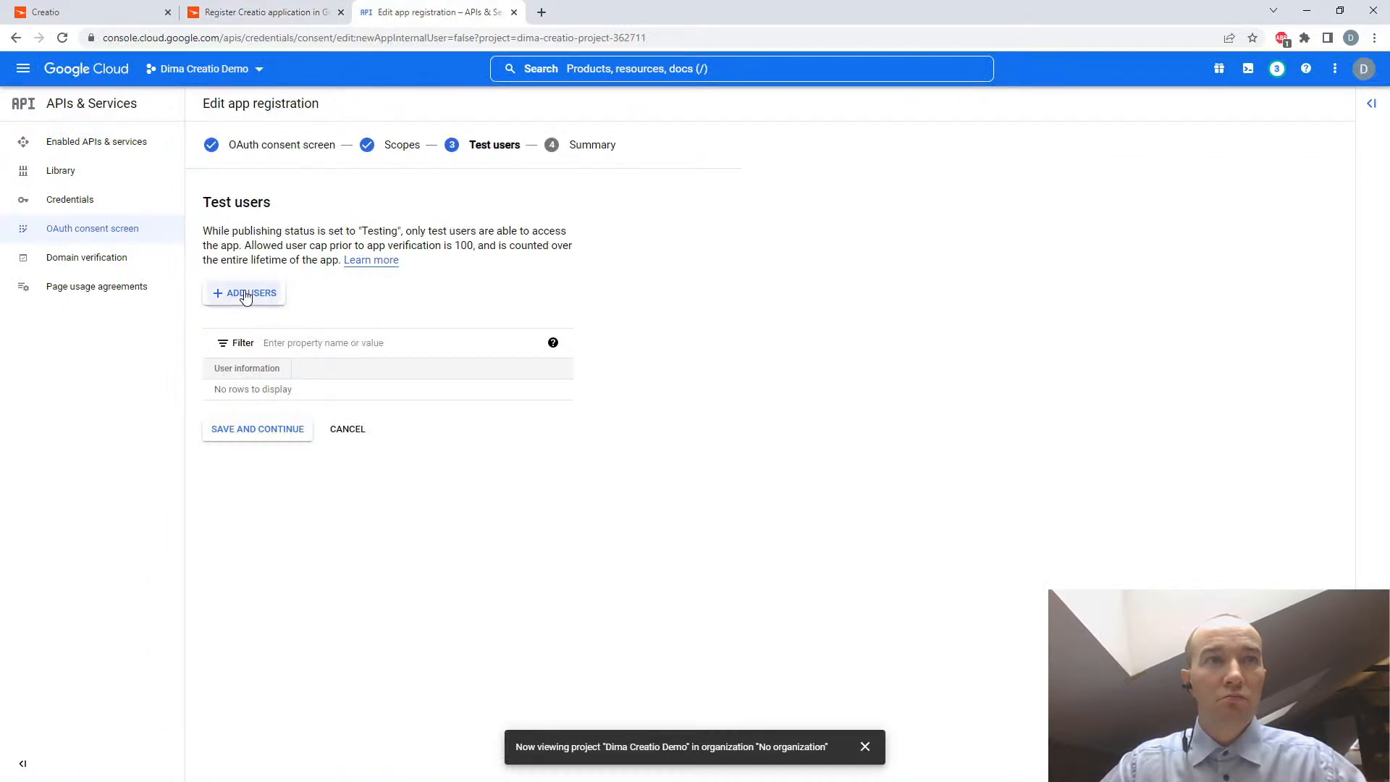
click(915, 209)
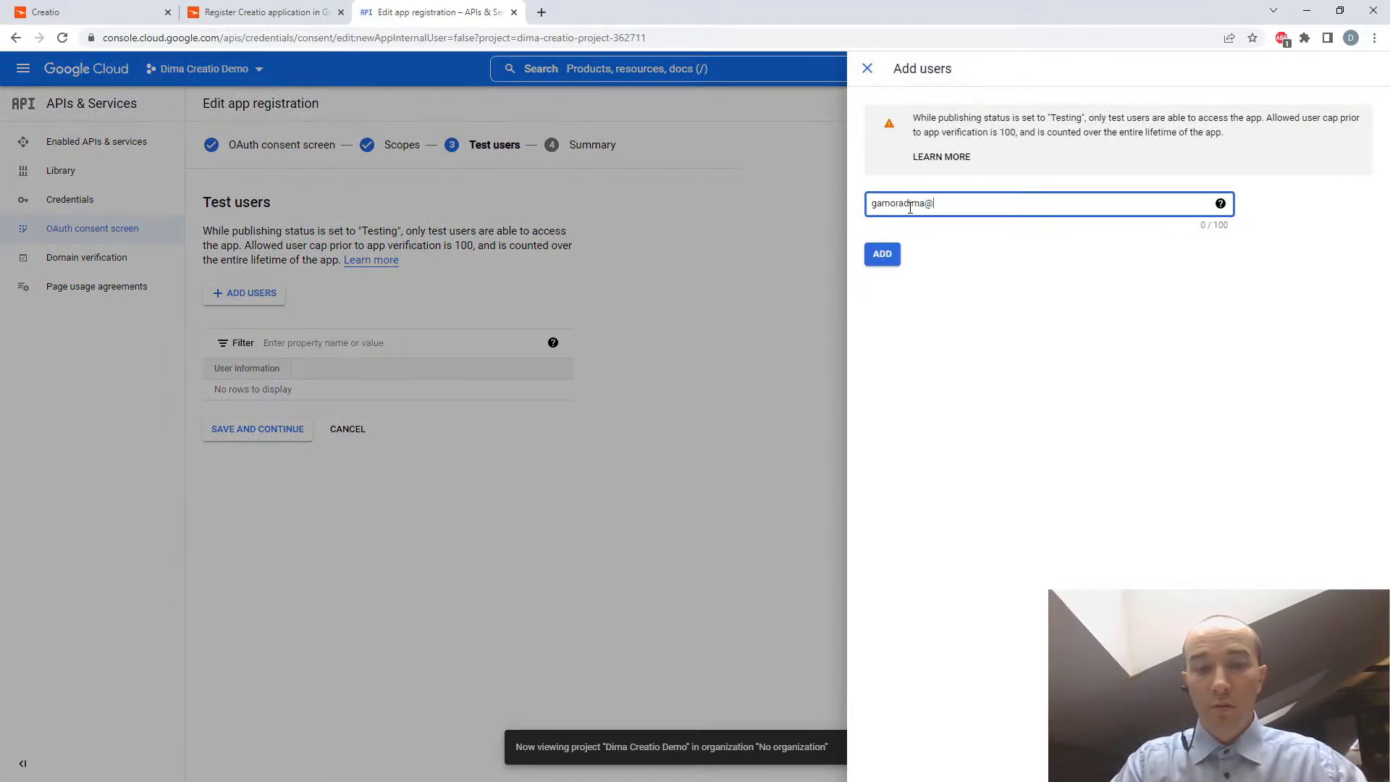
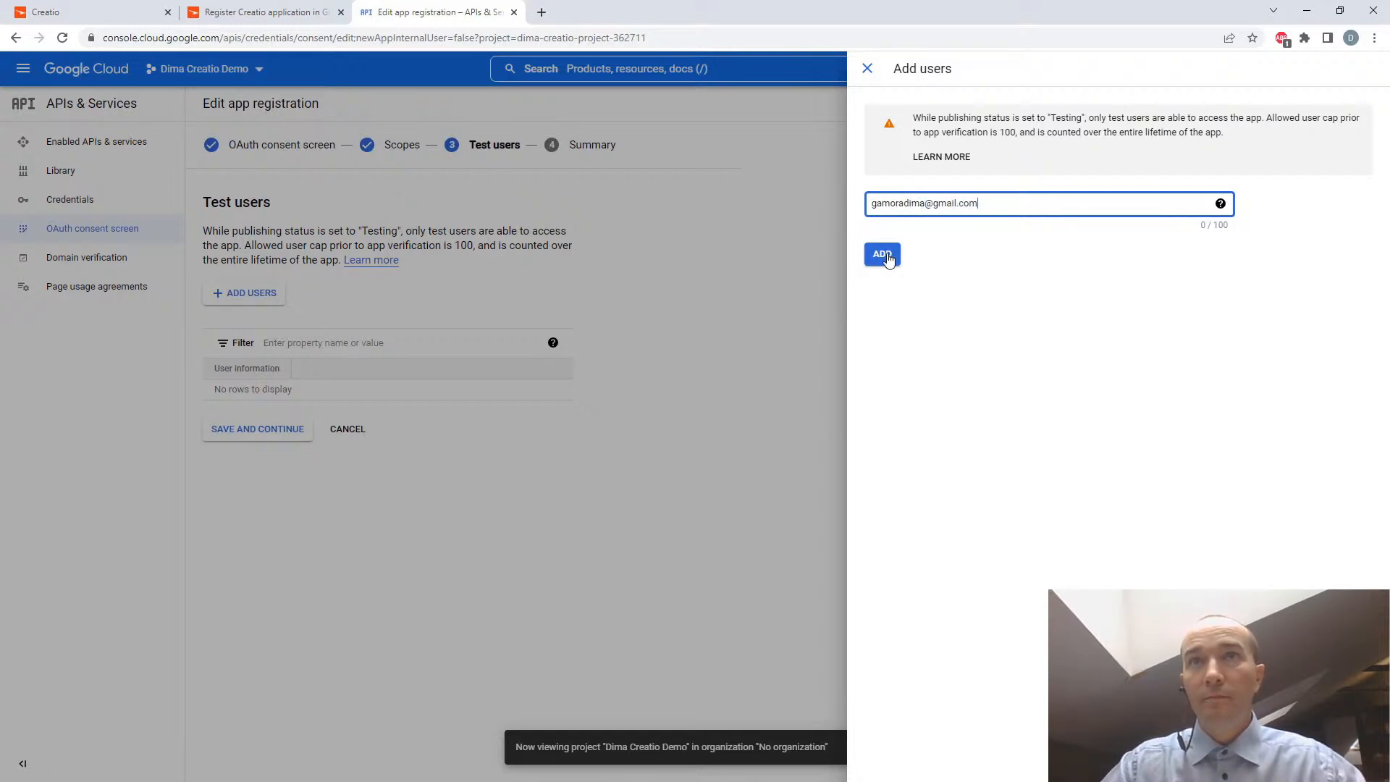
click(887, 256)
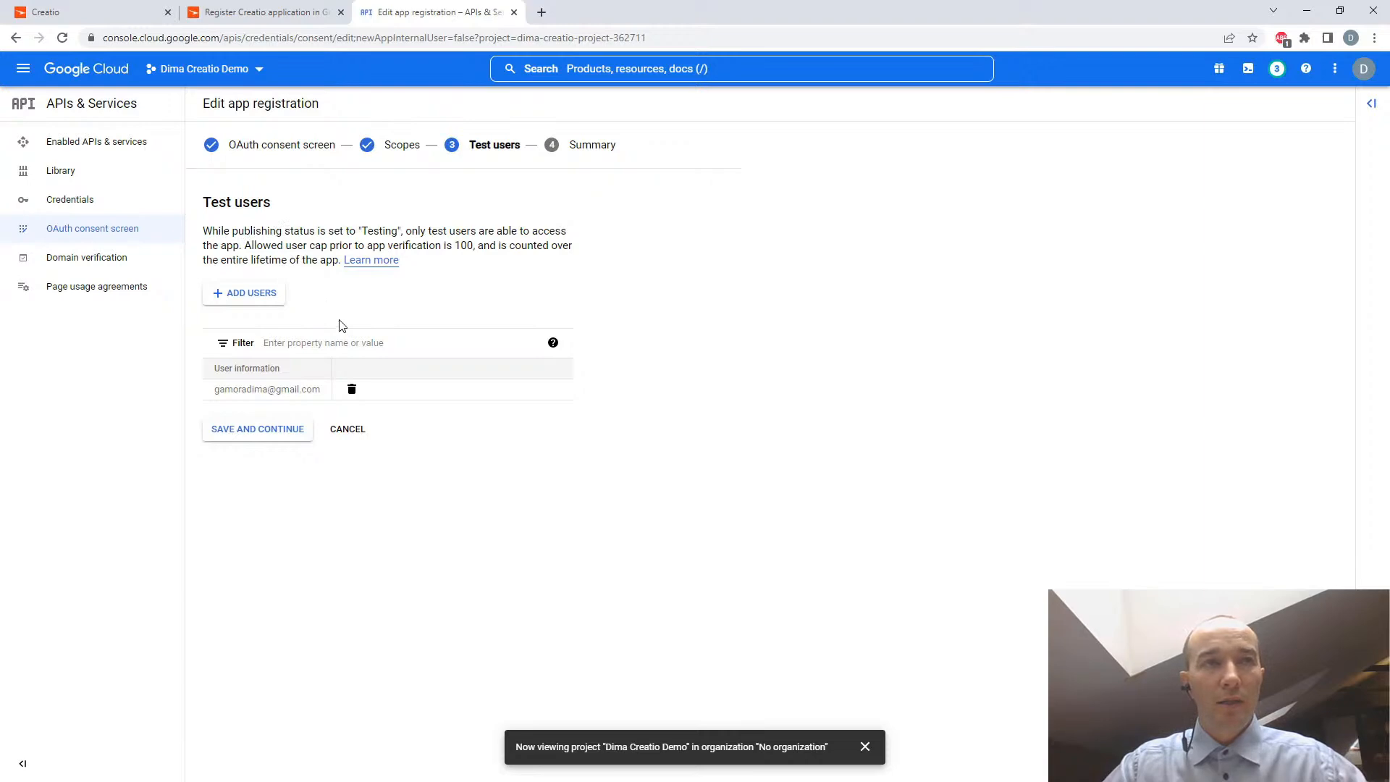
- Save the test users, review the registration summary and return to the OAuth consent screen dashboard
click(268, 430)
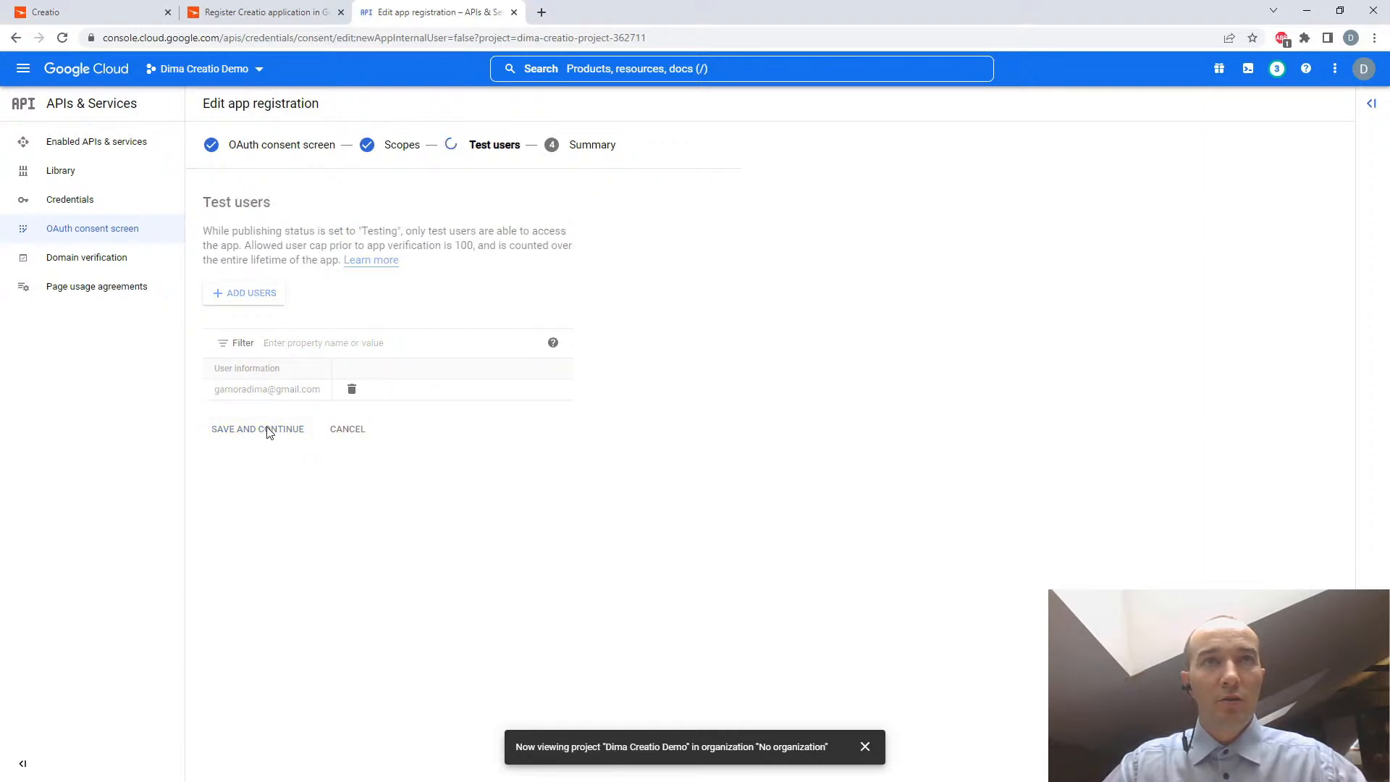
scroll(449, 299, down, 8)
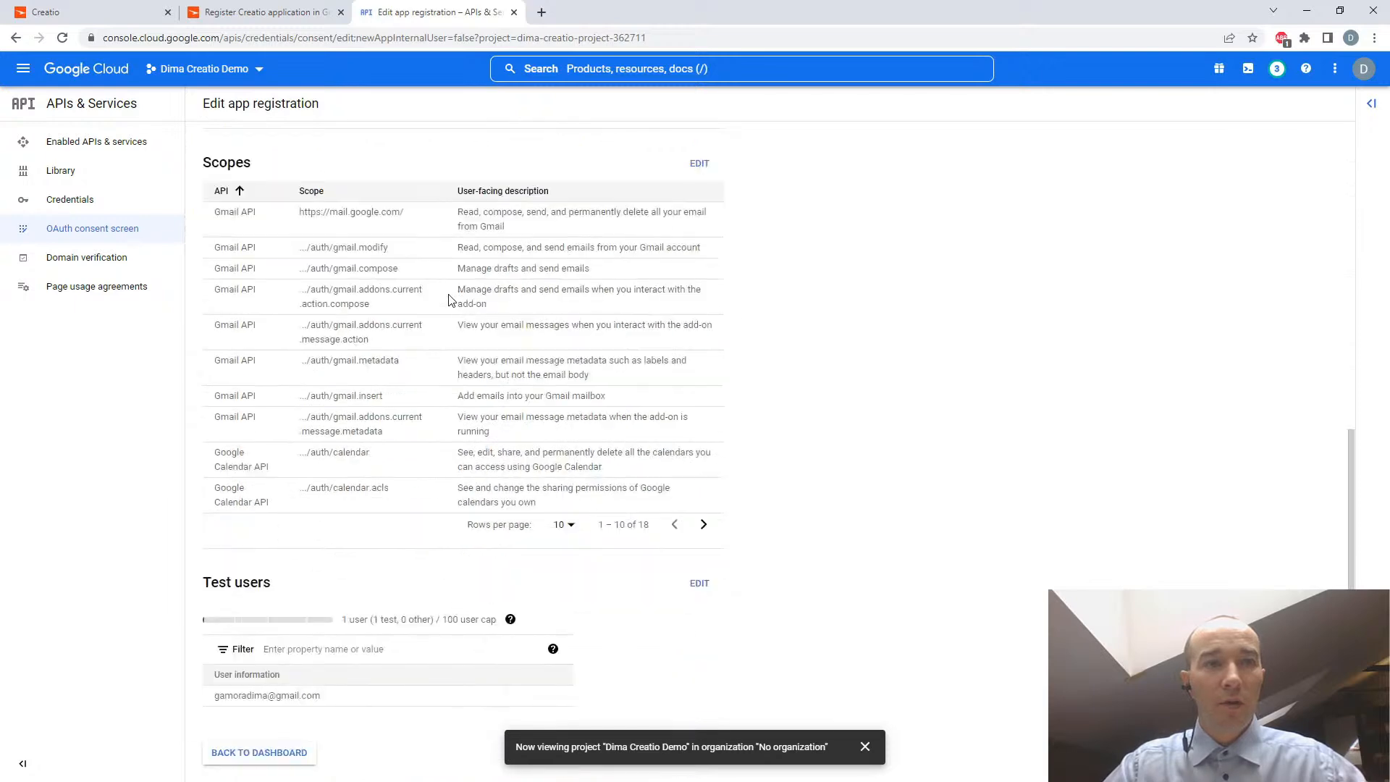
click(274, 756)
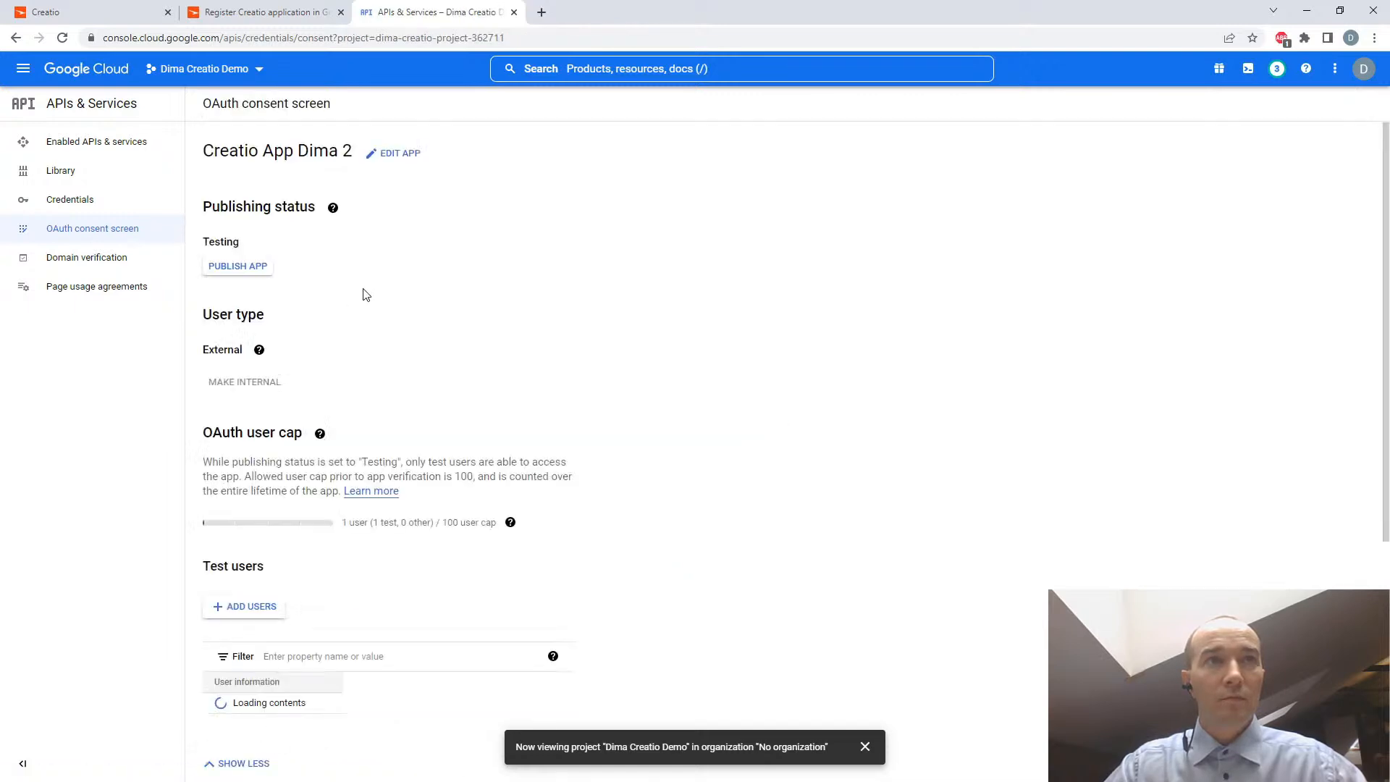
- Read the guide's section on retrieving the integration keys and open the project's Credentials page in Google Cloud
click(289, 13)
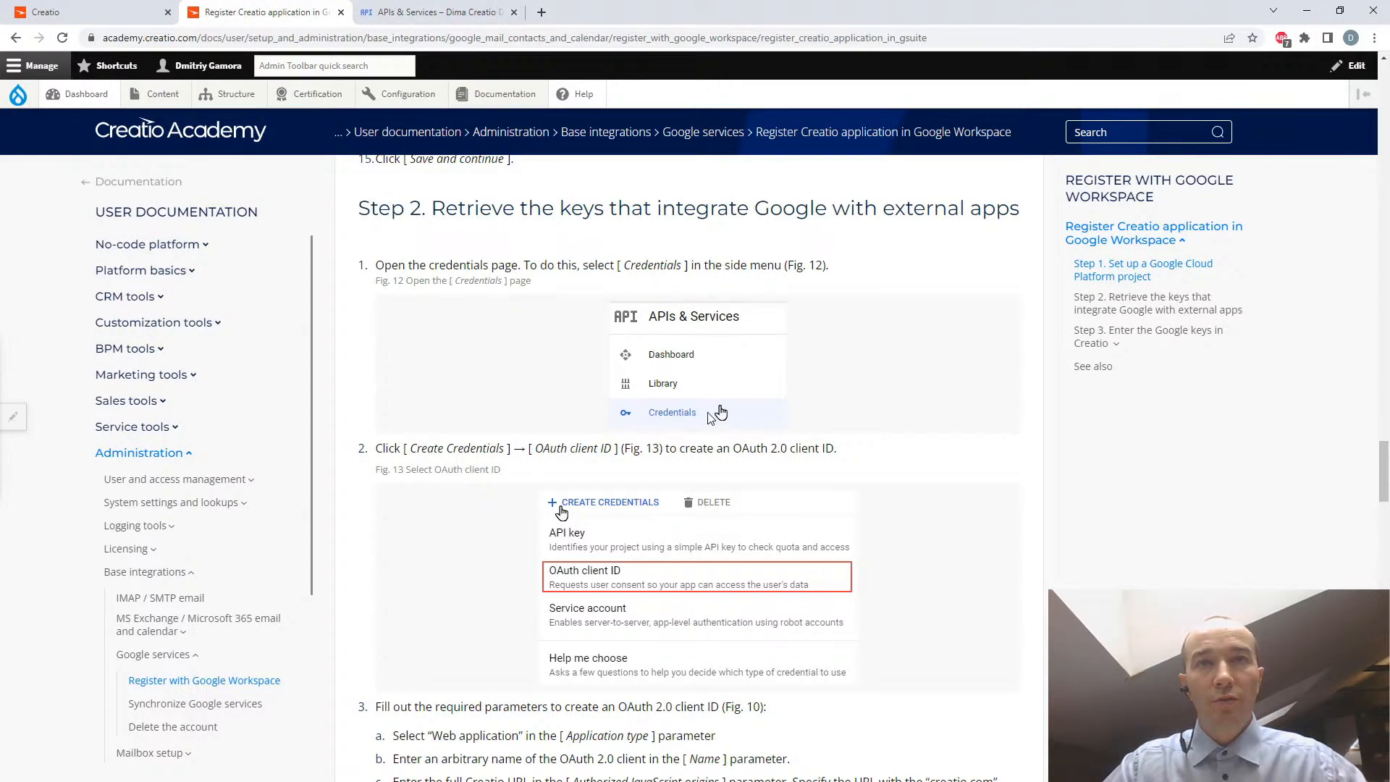
scroll(656, 373, down, 2)
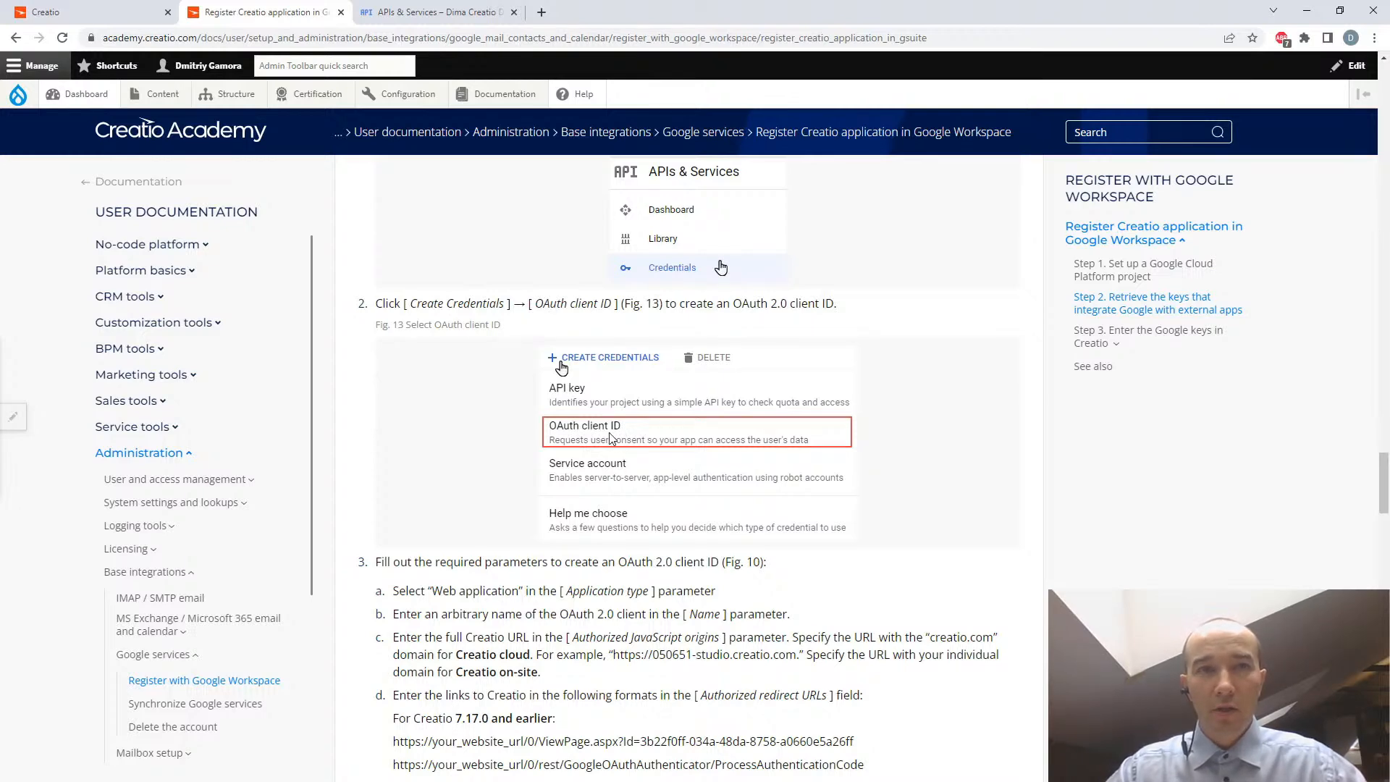
scroll(749, 379, up, 2)
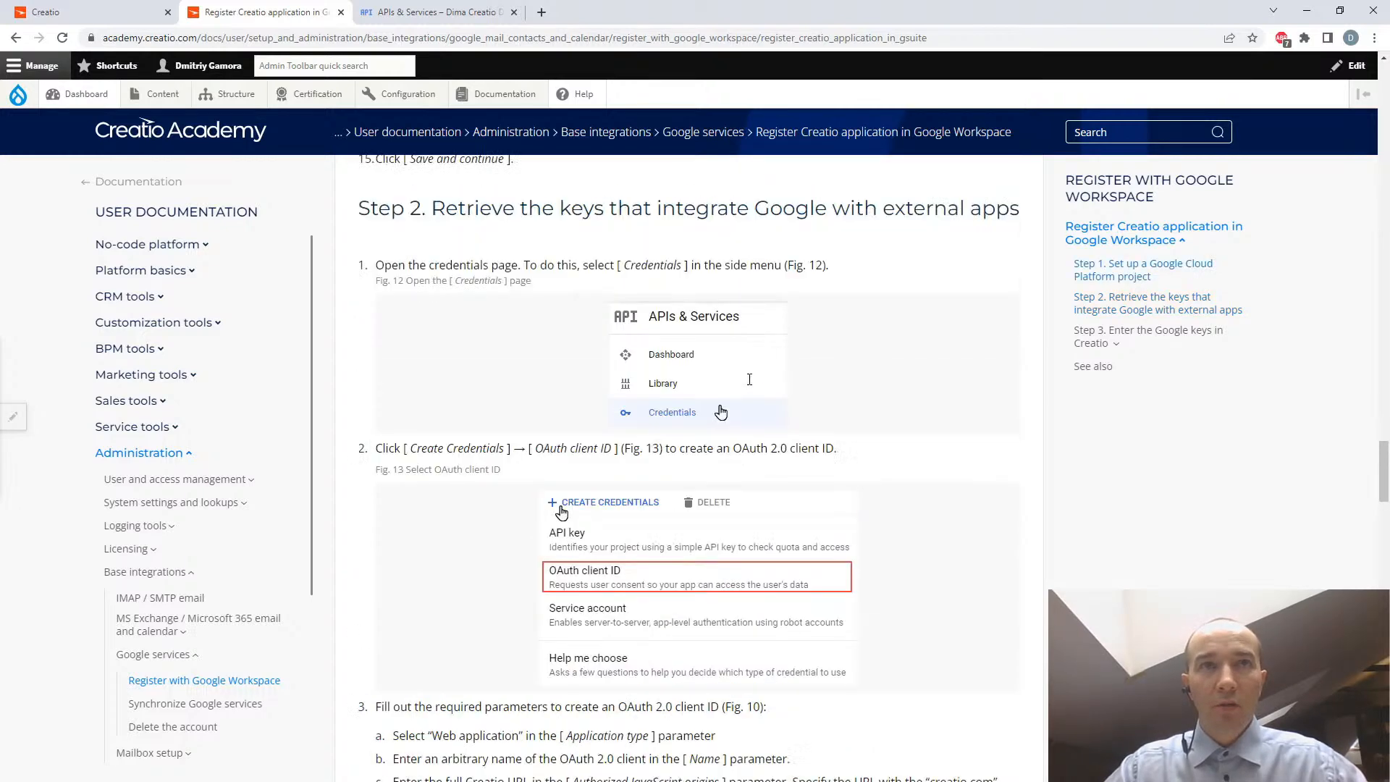
click(442, 12)
click(77, 206)
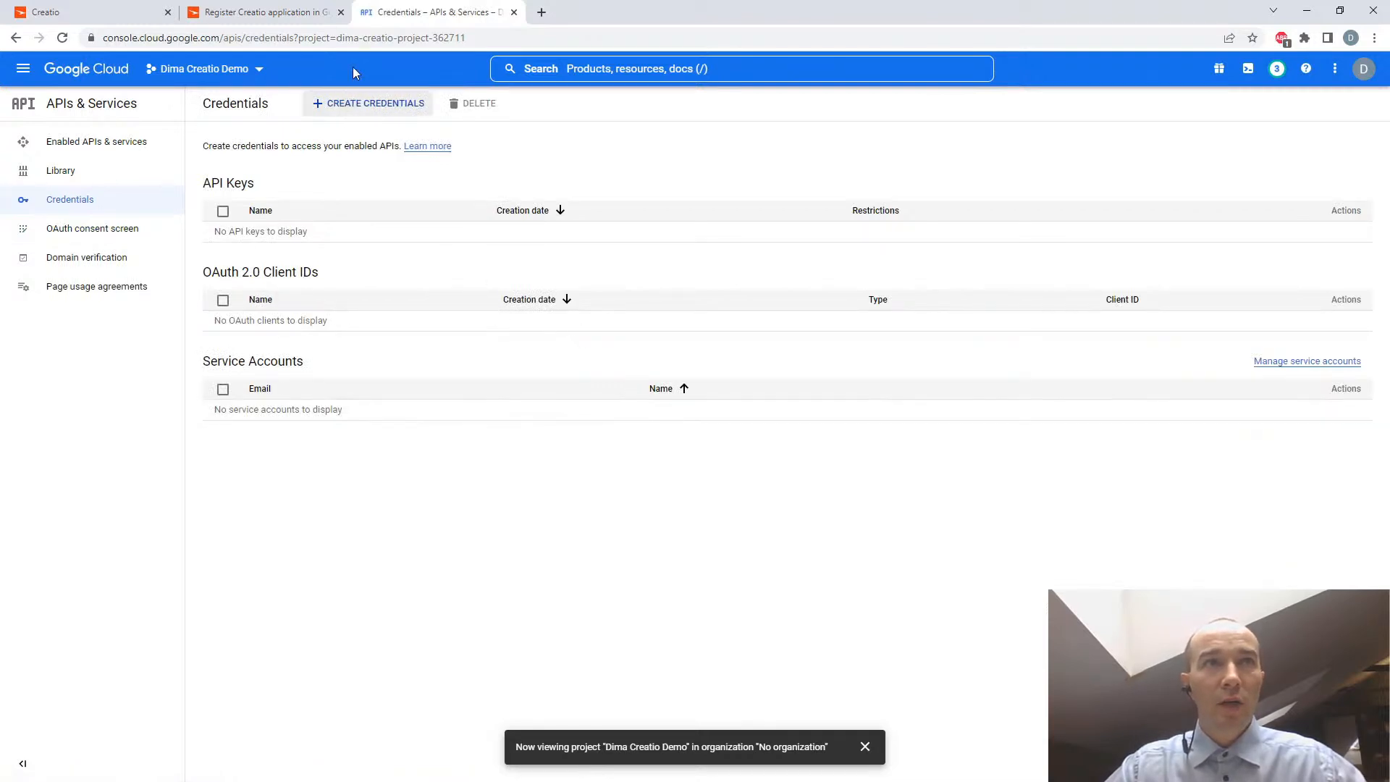
- Confirm the credential type in the guide and start creating an OAuth client ID for the Google Cloud project
click(269, 12)
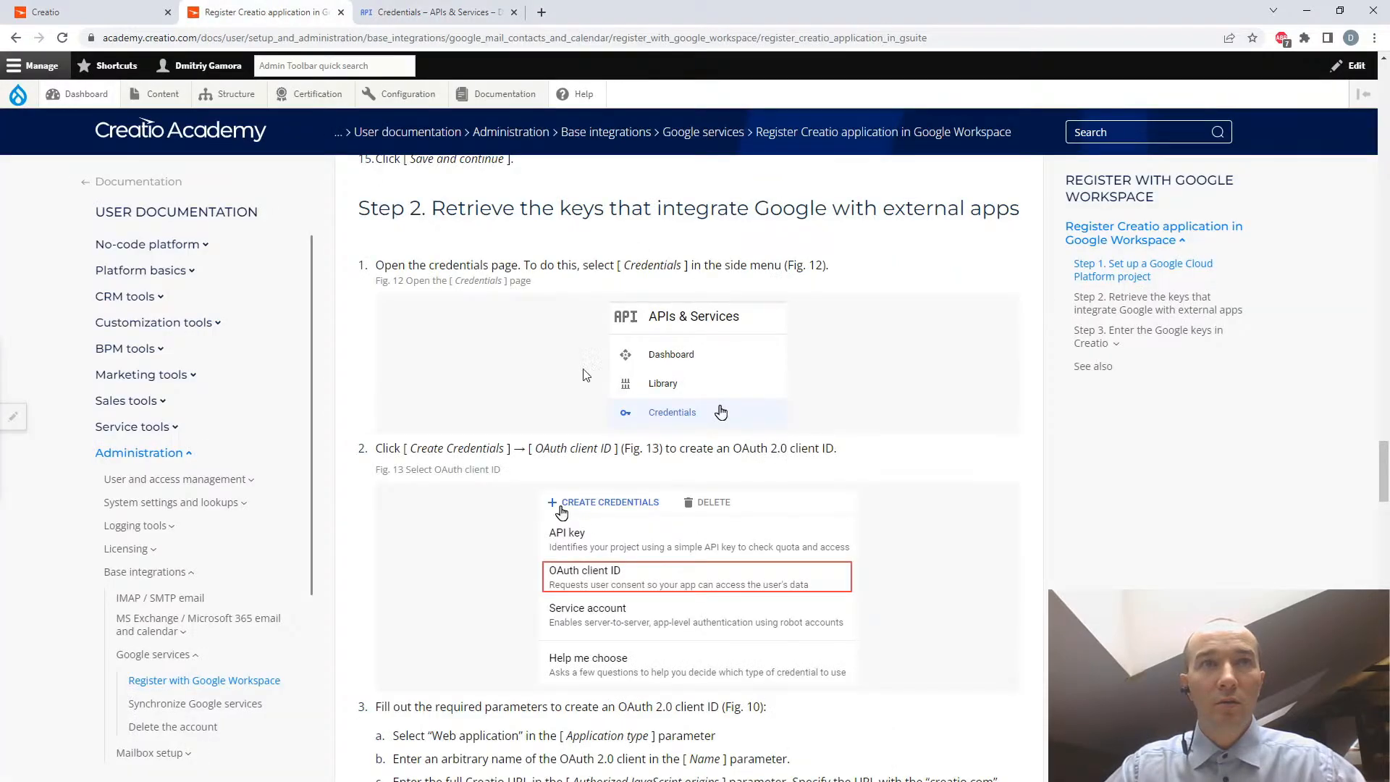
drag(533, 449, 614, 454)
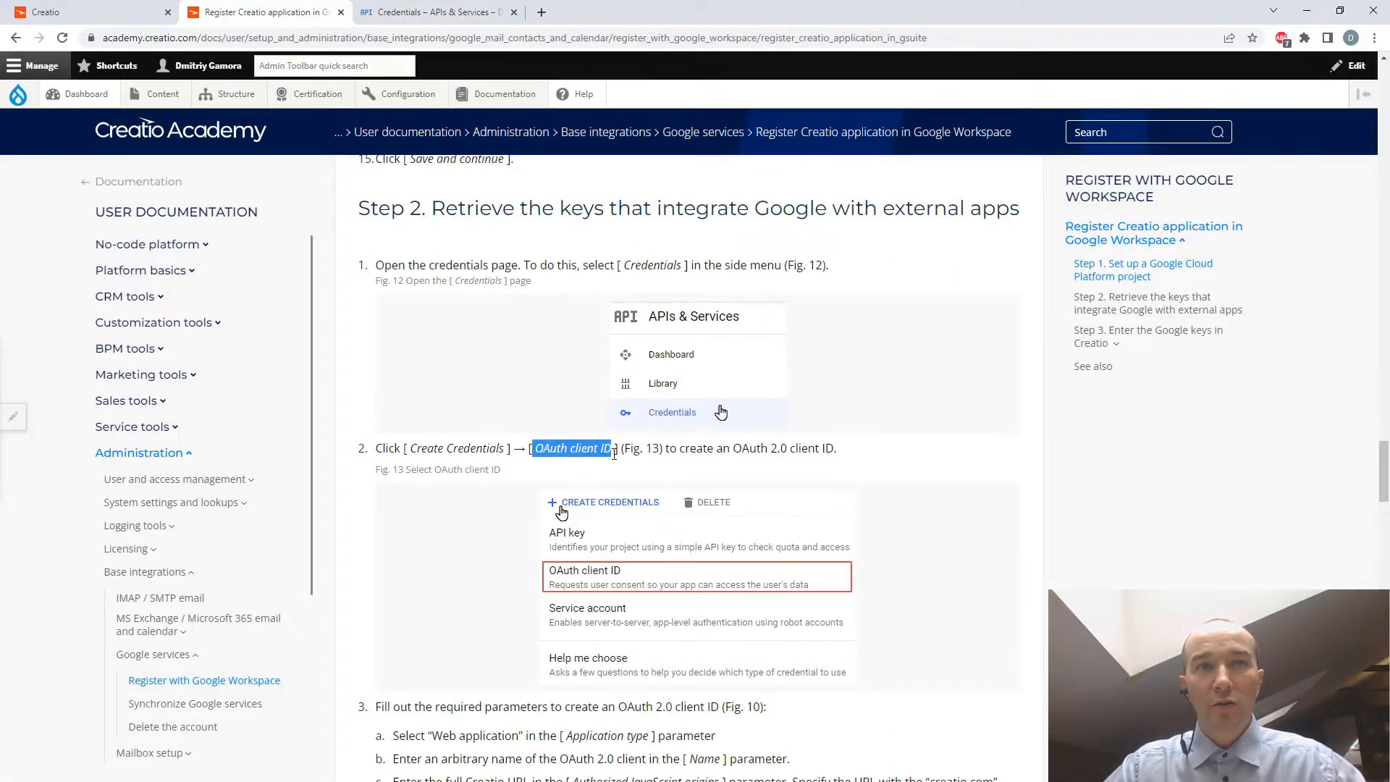
click(406, 15)
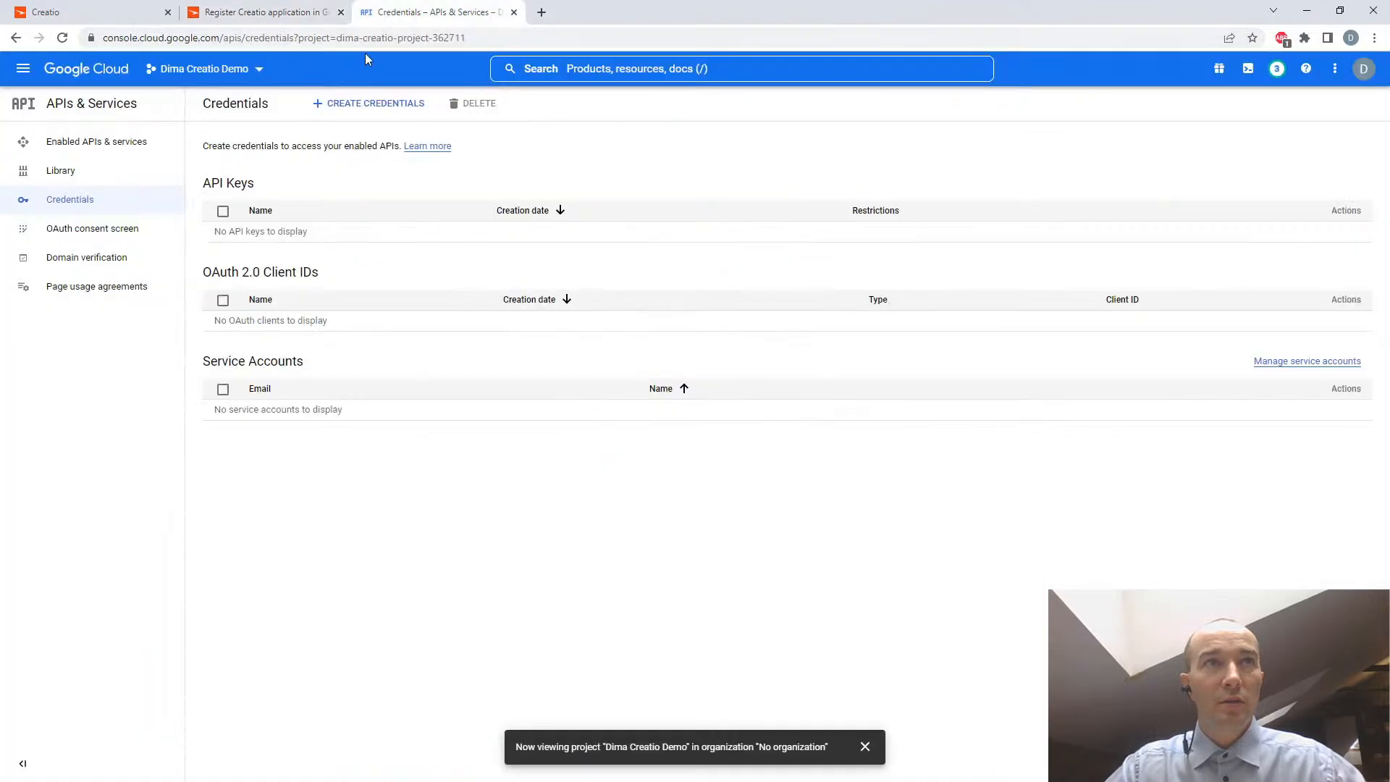
click(353, 108)
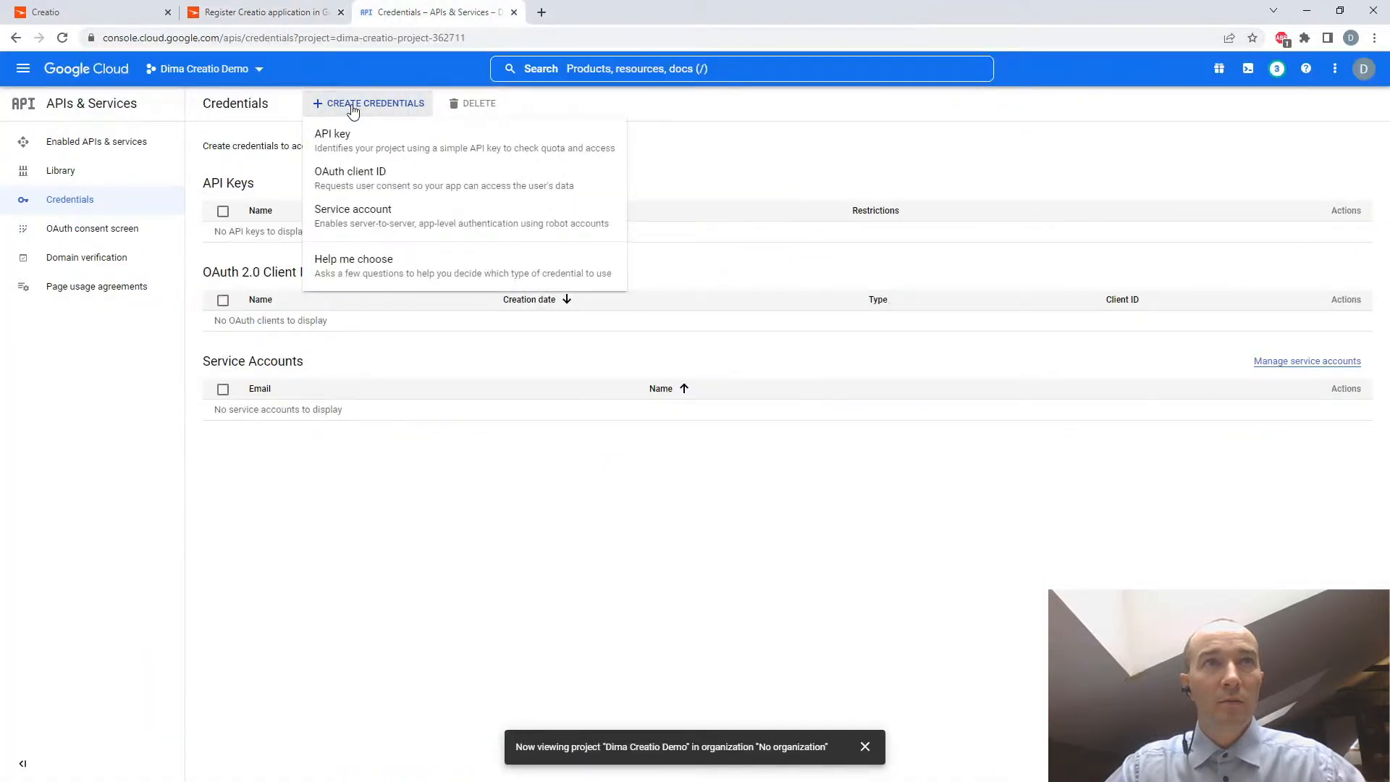
click(353, 181)
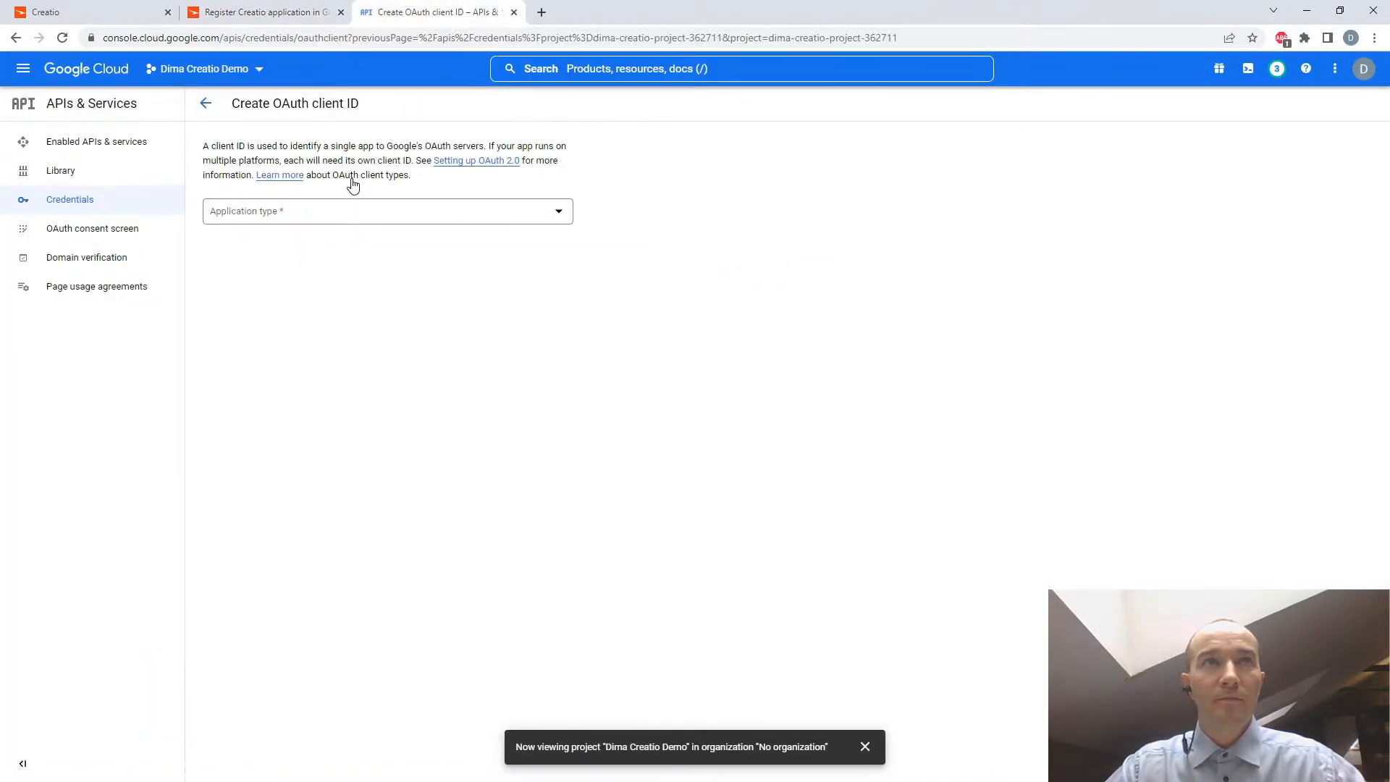
- Set the OAuth client's application type to Web application and name it Web Creatio Client
click(560, 213)
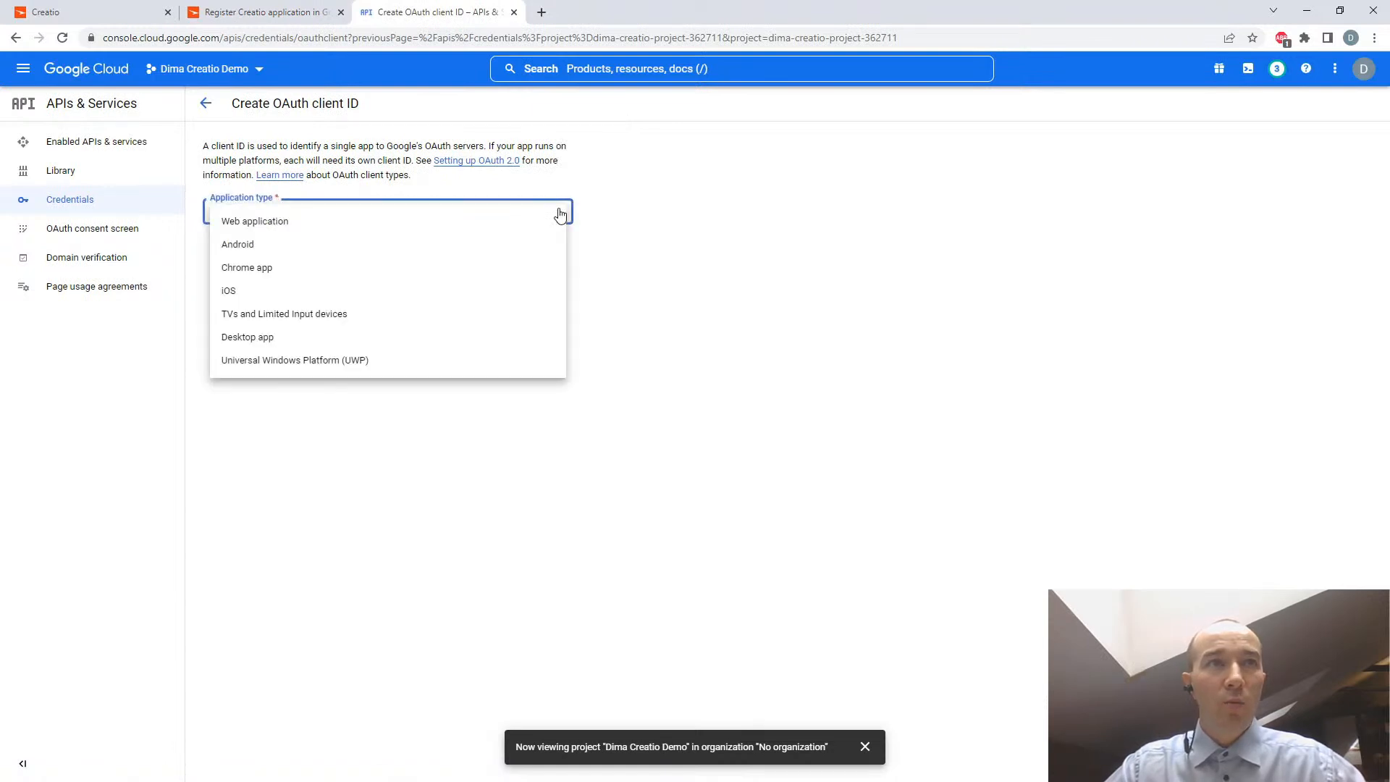
click(282, 229)
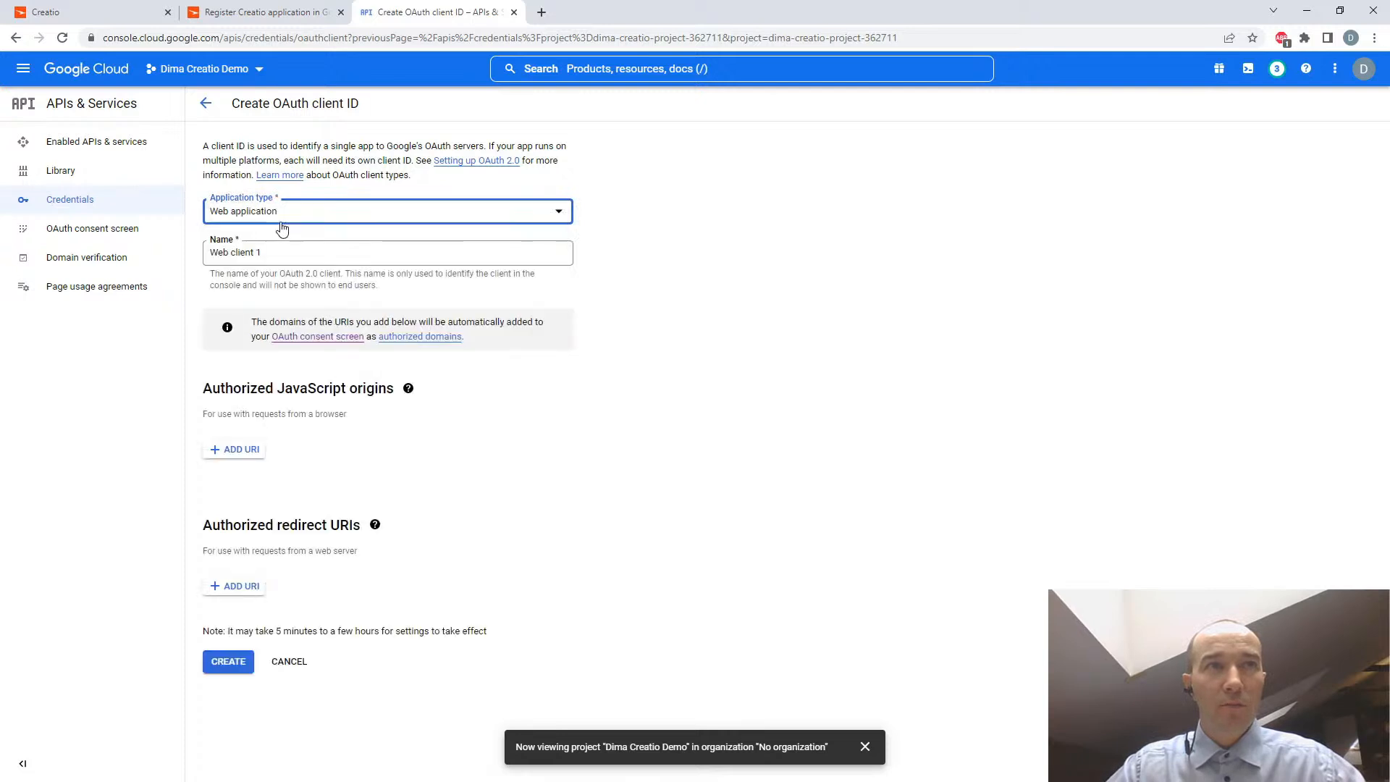
click(270, 250)
drag(270, 251, 231, 251)
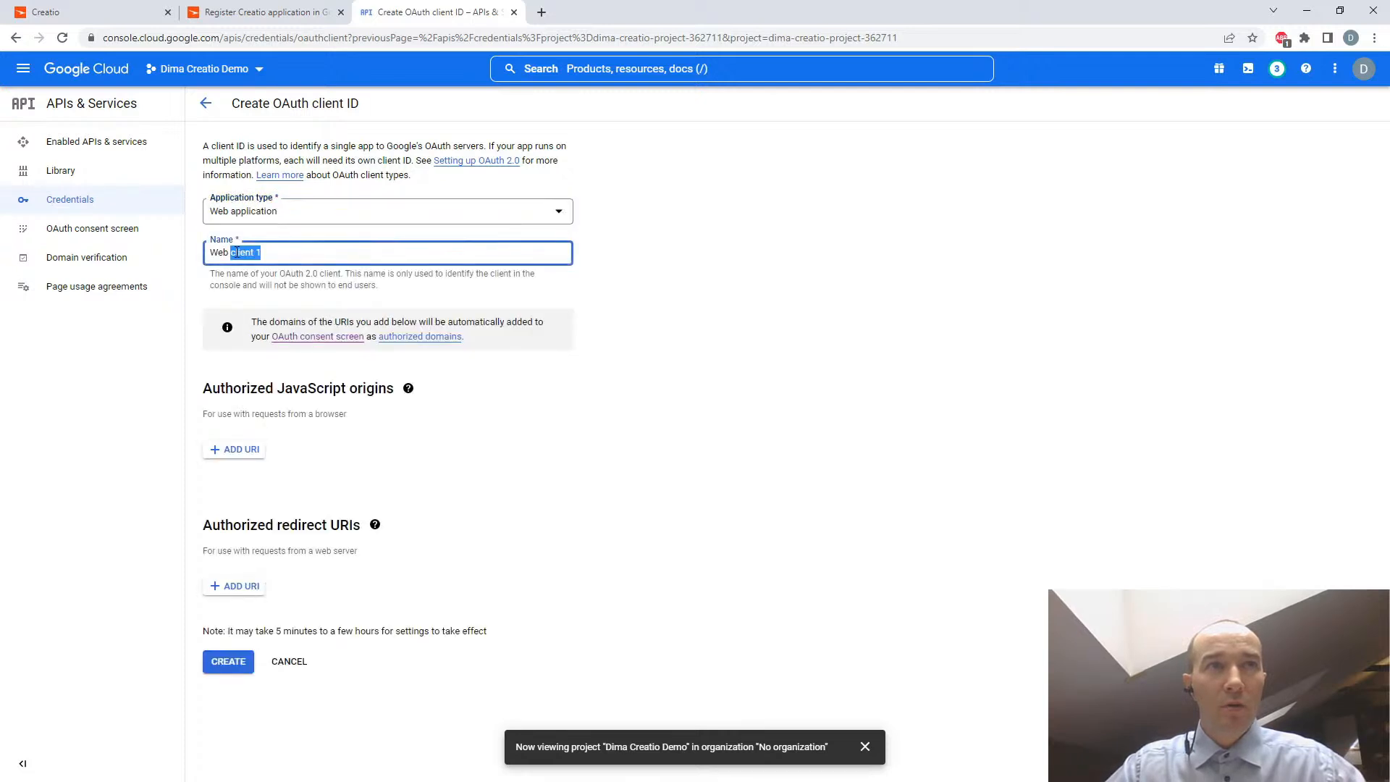
text(Creatio Client)
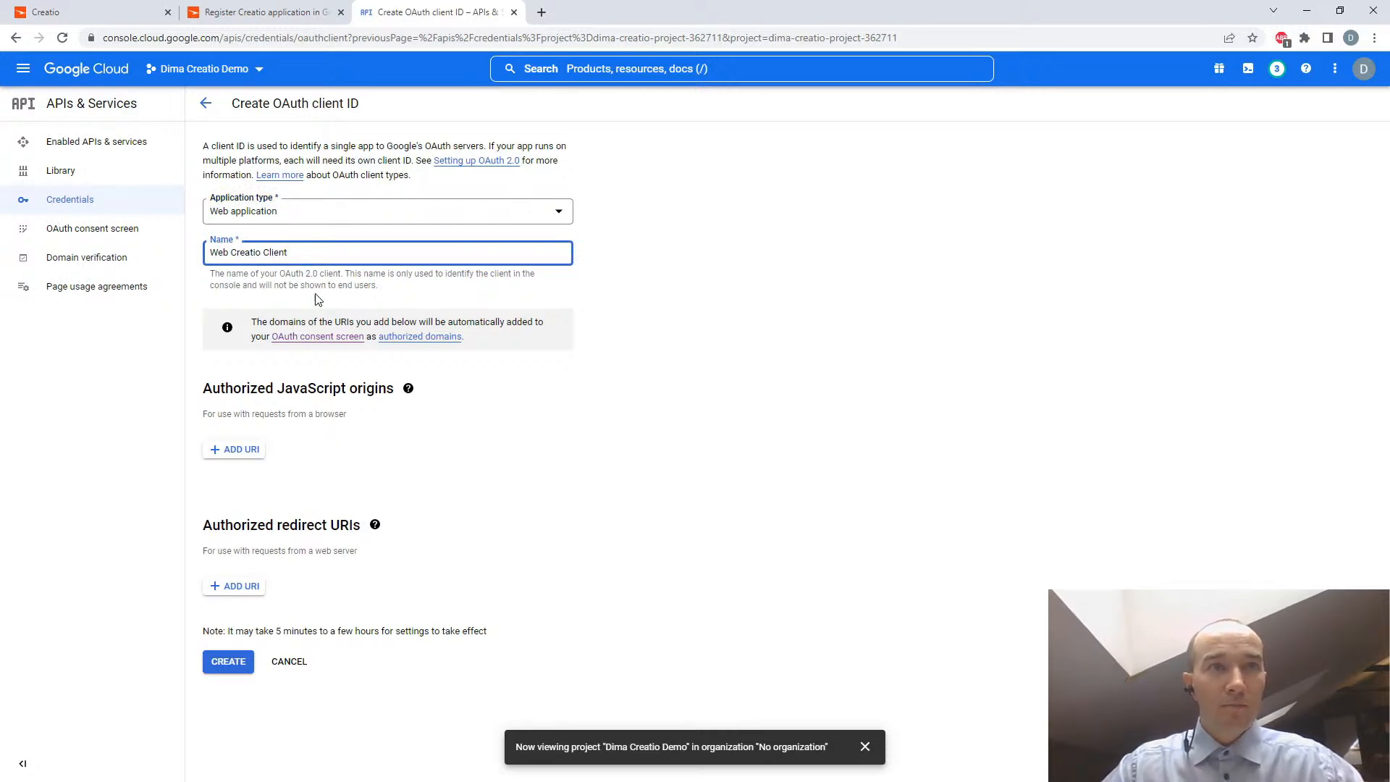
- Look up the required JavaScript origin in the guide, copy the Creatio site's base URL ending in creatio.com, and return to the OAuth client form
click(279, 13)
scroll(954, 500, down, 4)
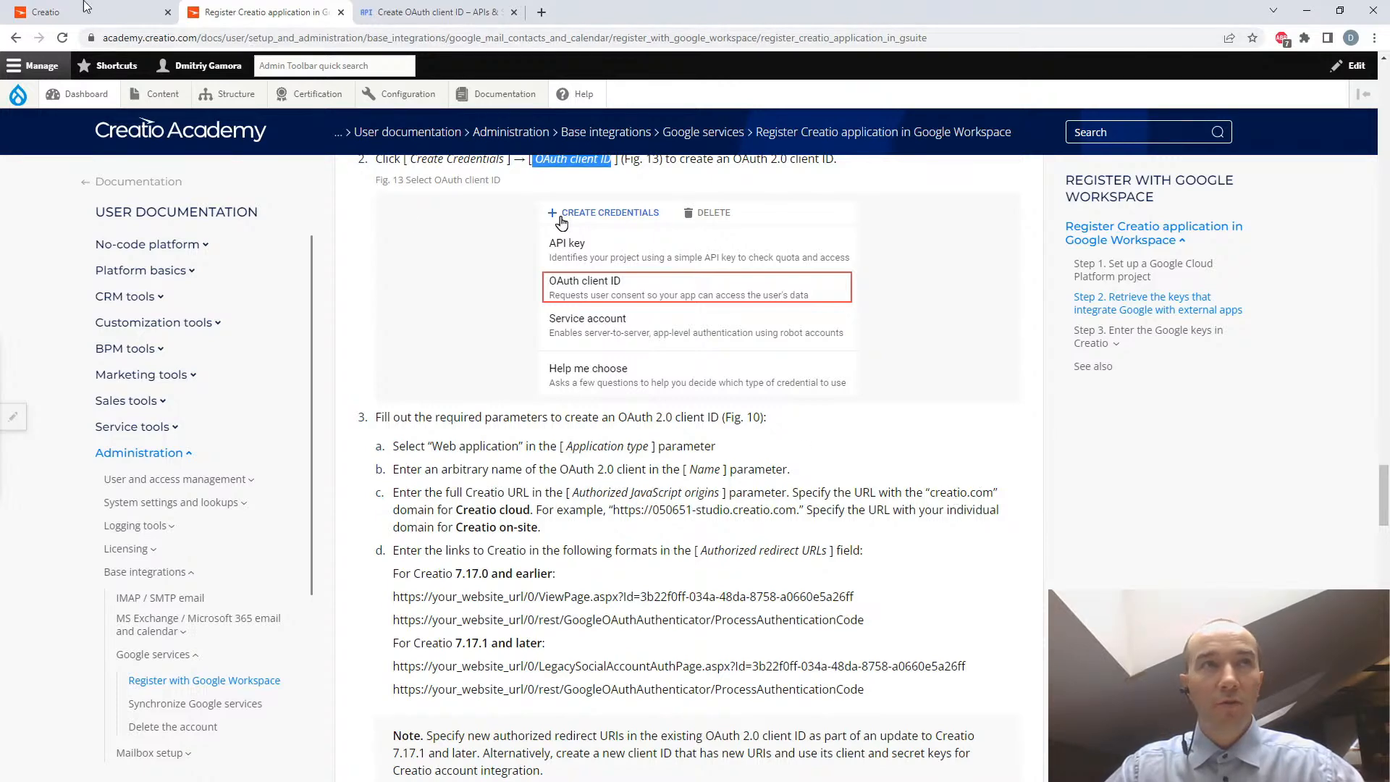
click(40, 15)
drag(103, 37, 395, 43)
right_click(363, 37)
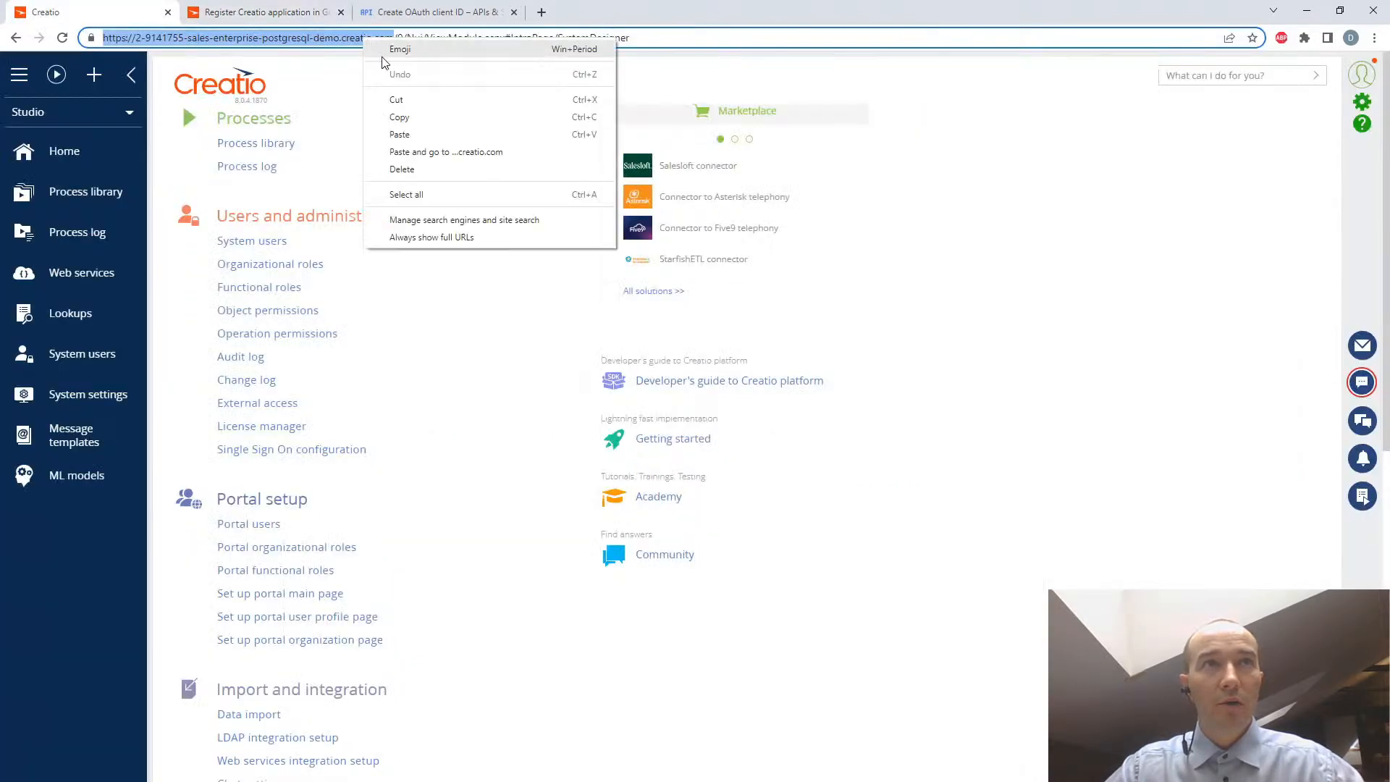
click(395, 112)
click(422, 13)
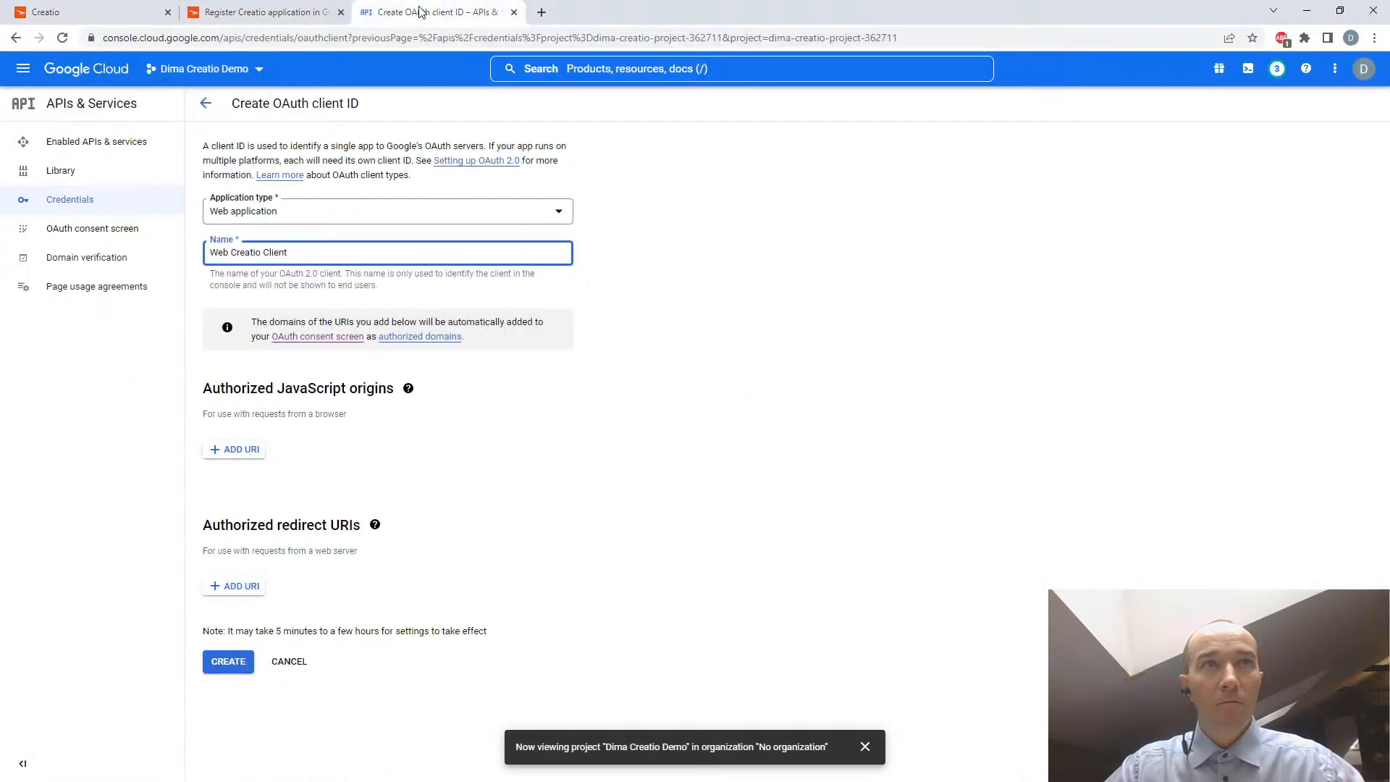
click(239, 450)
key(ctrl+v)
key(BackSpace)
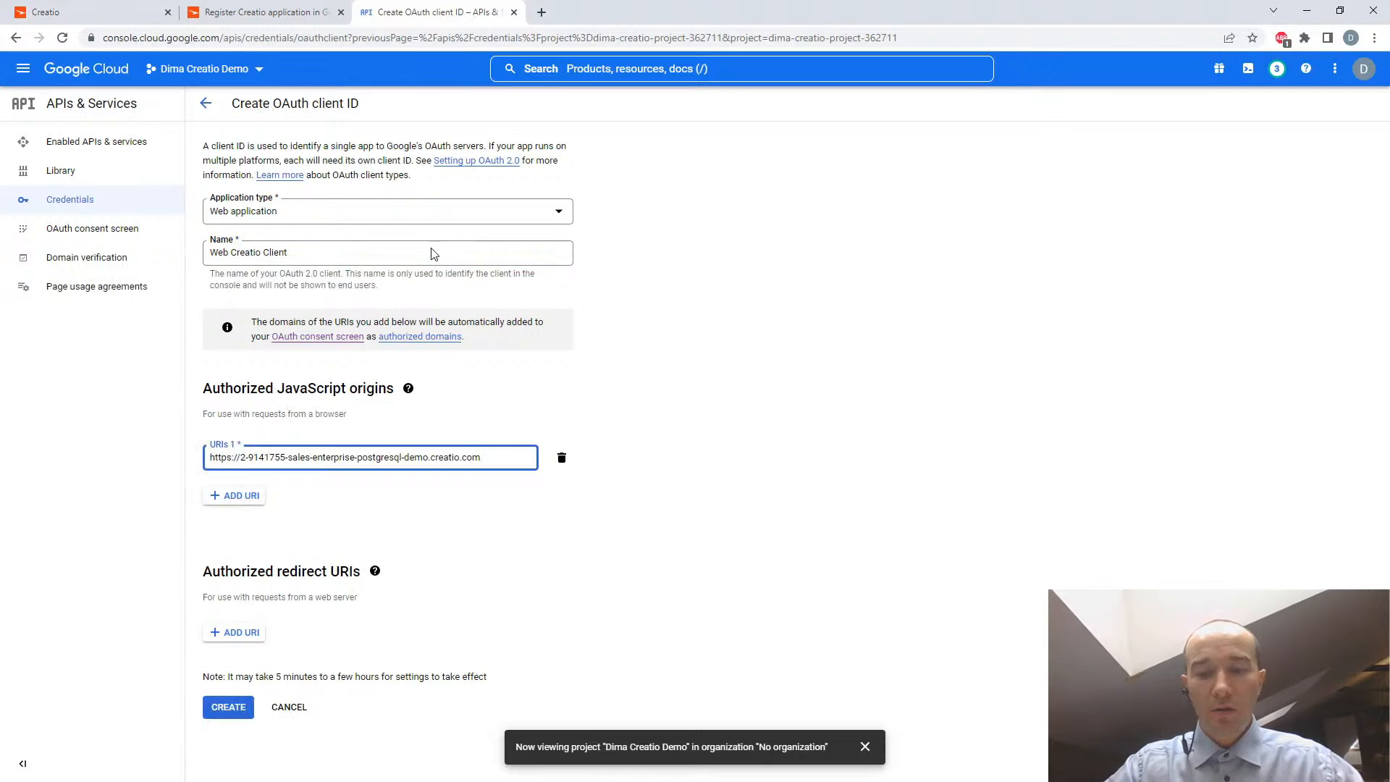
- Look up the authorized redirect URL formats for Creatio 7.17.1 and later in the guide and copy the LegacySocialAccountAuthPage.aspx link
click(263, 19)
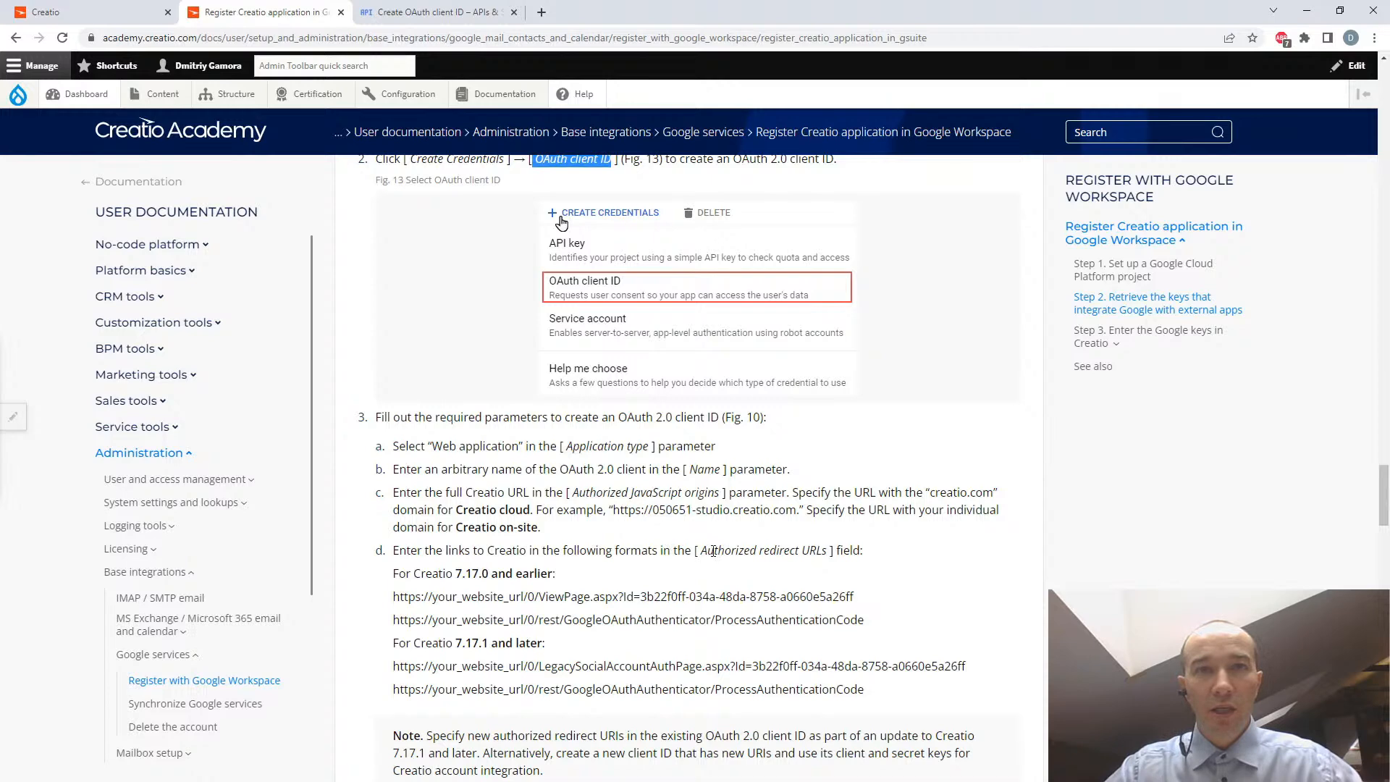
drag(702, 550, 827, 551)
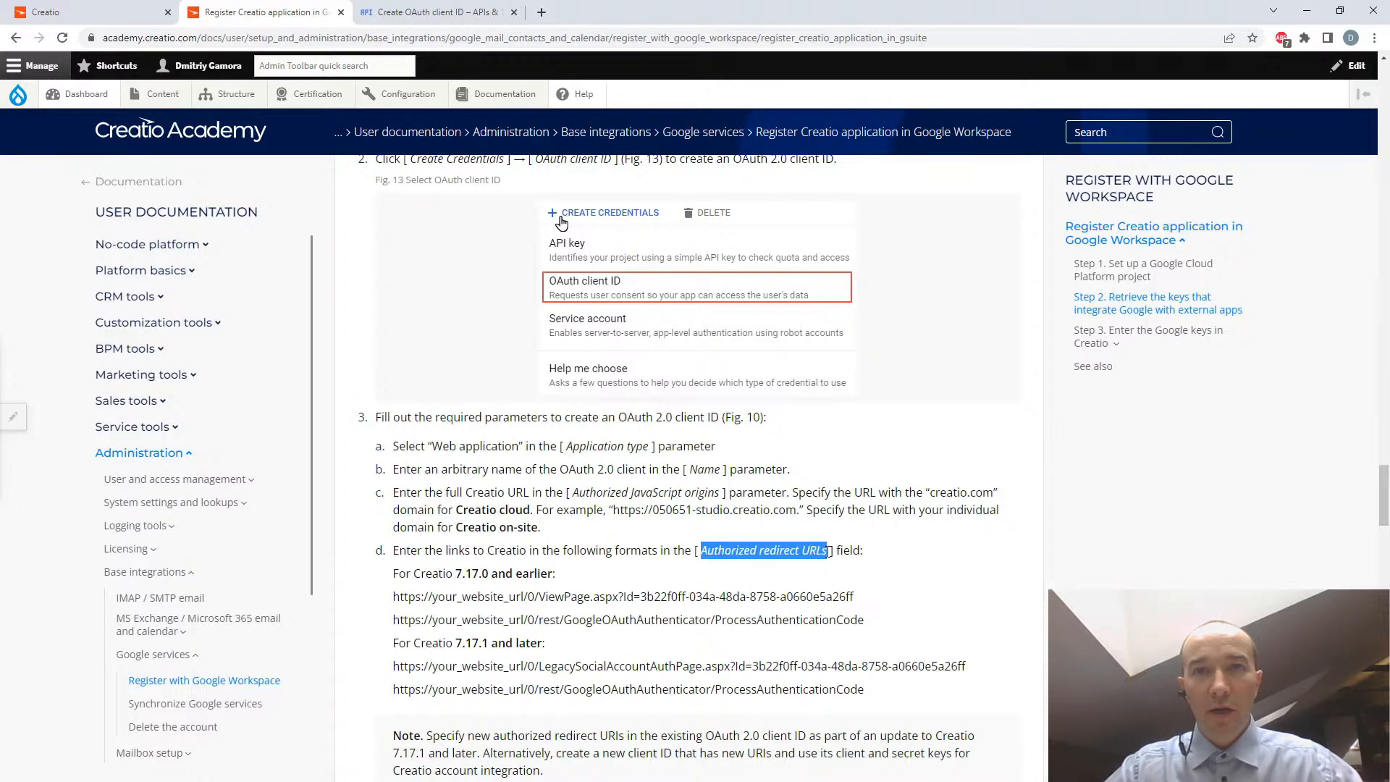
scroll(819, 551, down, 1)
drag(455, 571, 495, 571)
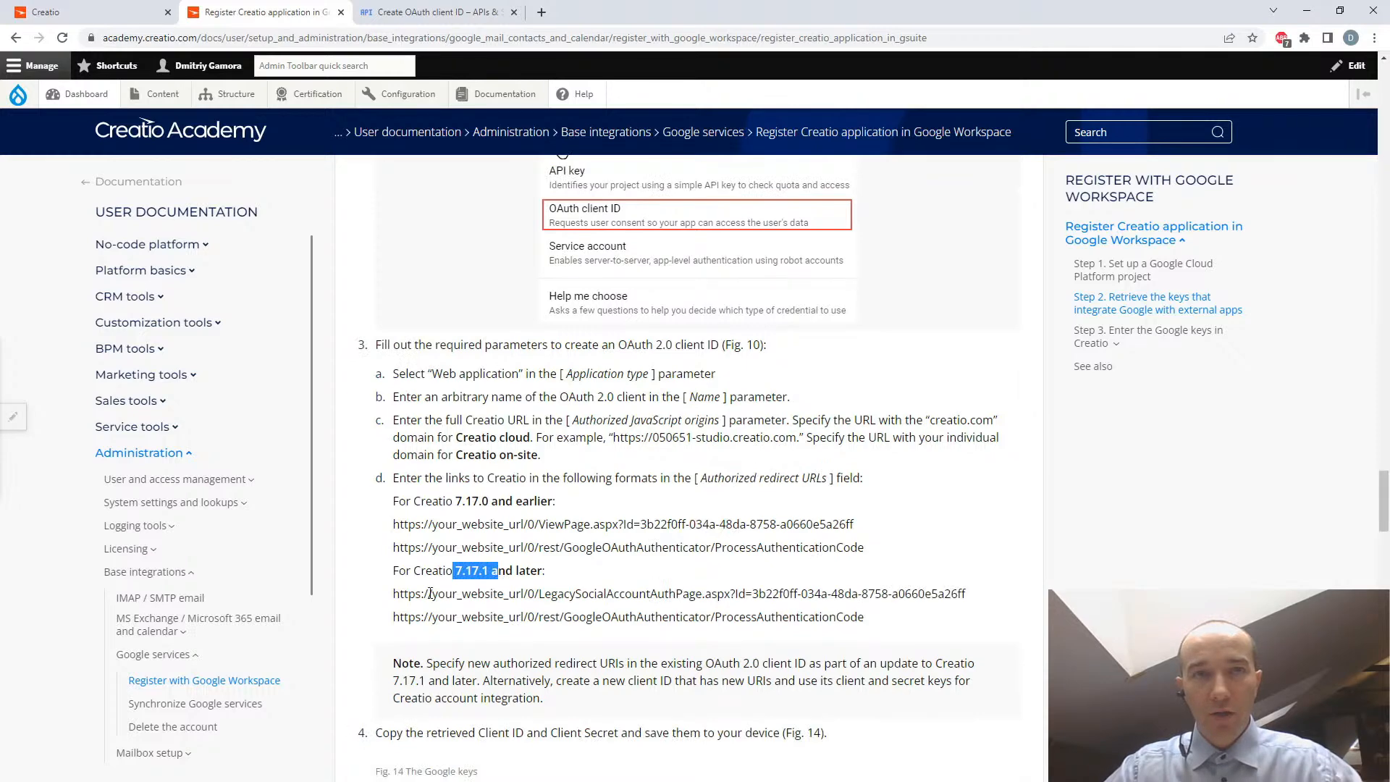
drag(395, 594, 971, 601)
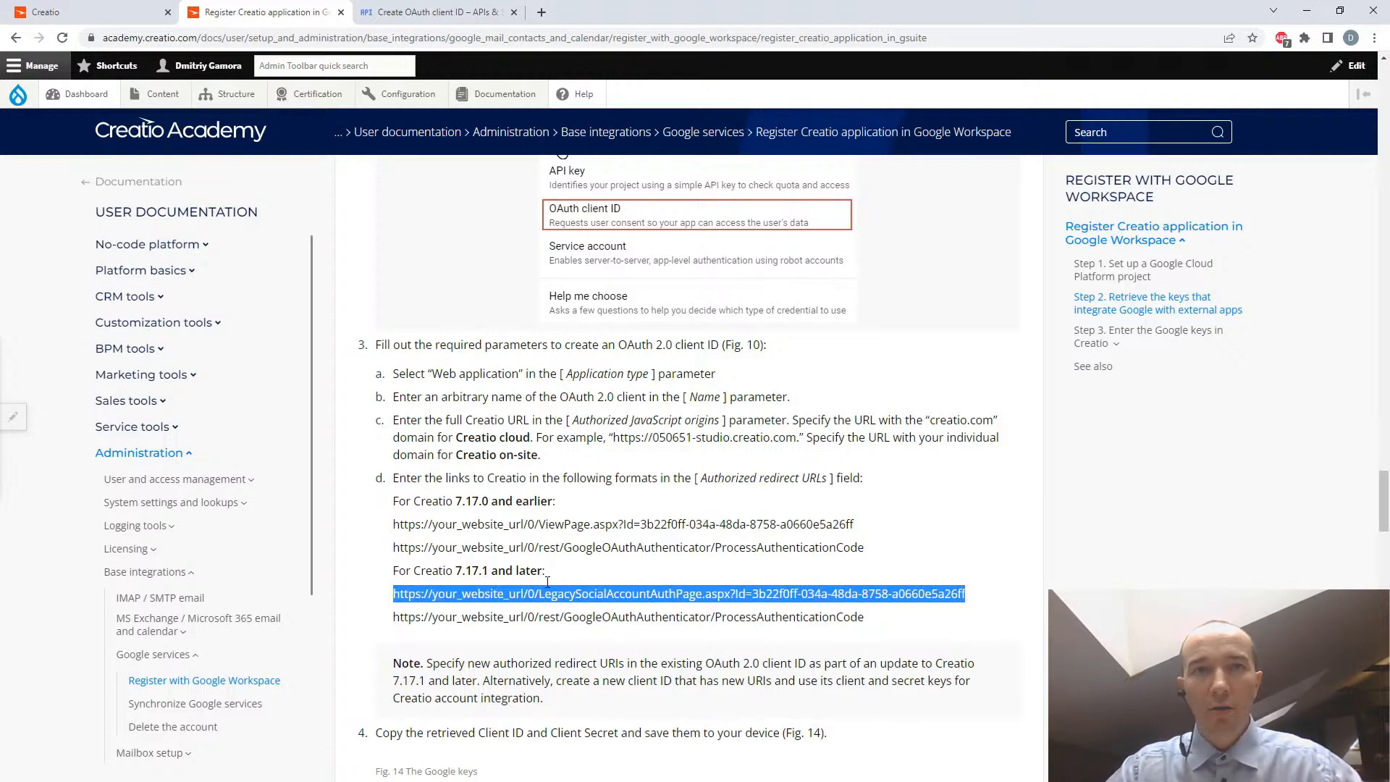
click(454, 592)
drag(394, 594, 981, 607)
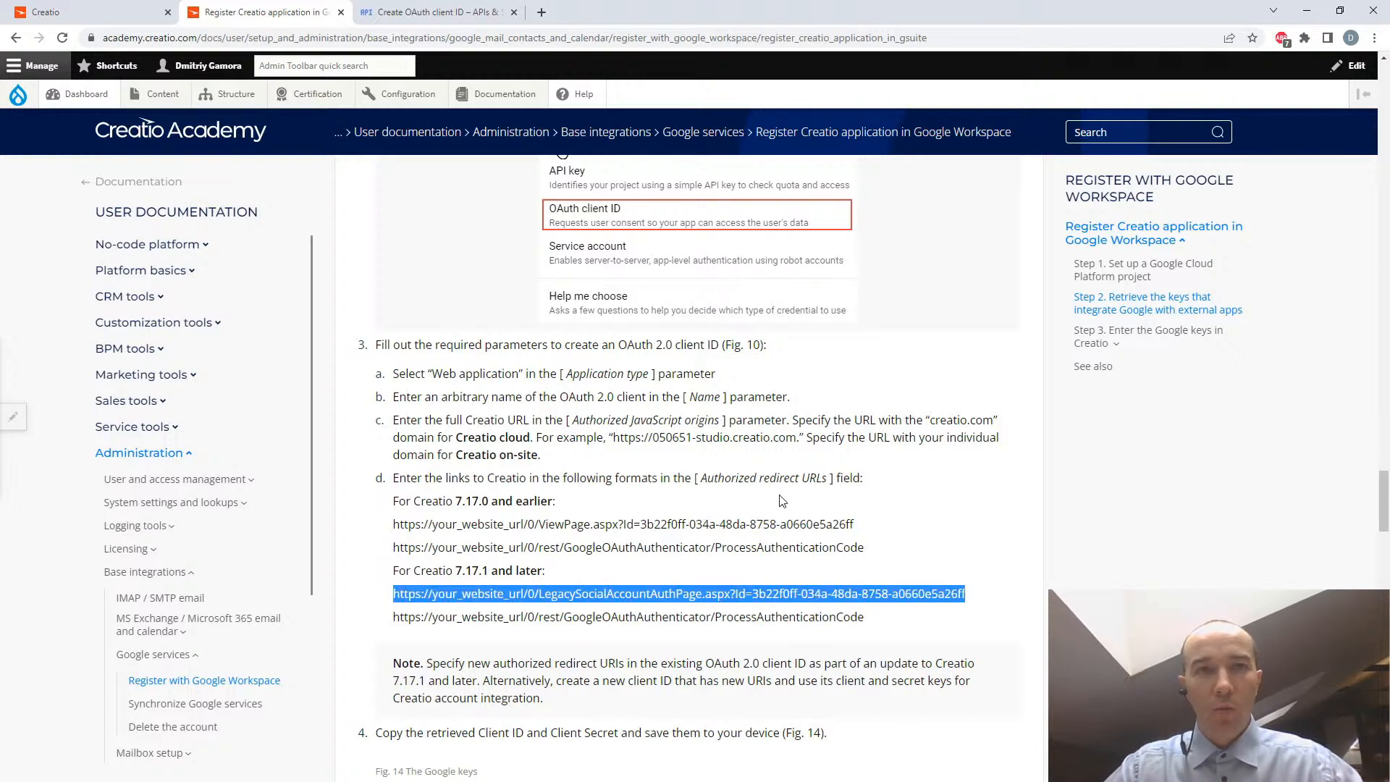
click(440, 13)
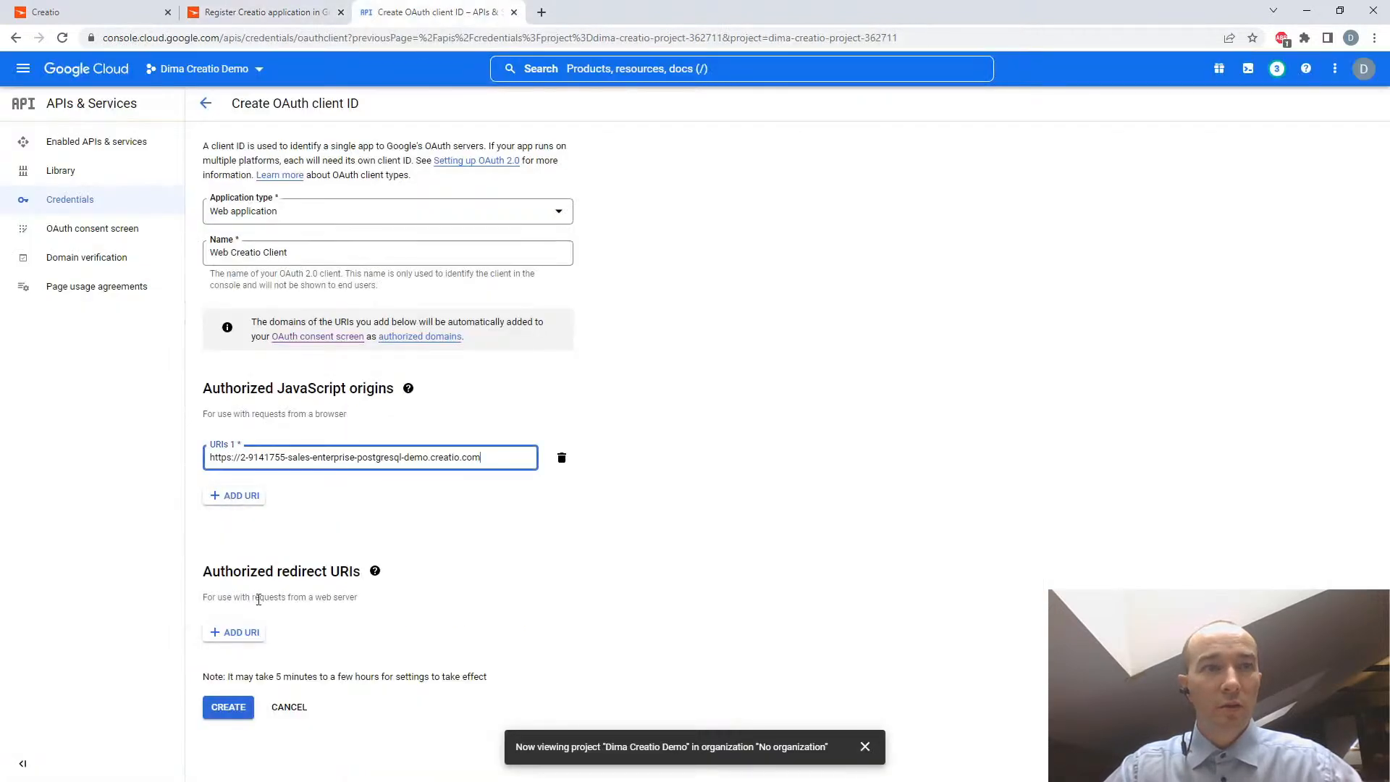
click(239, 634)
key(ctrl+v)
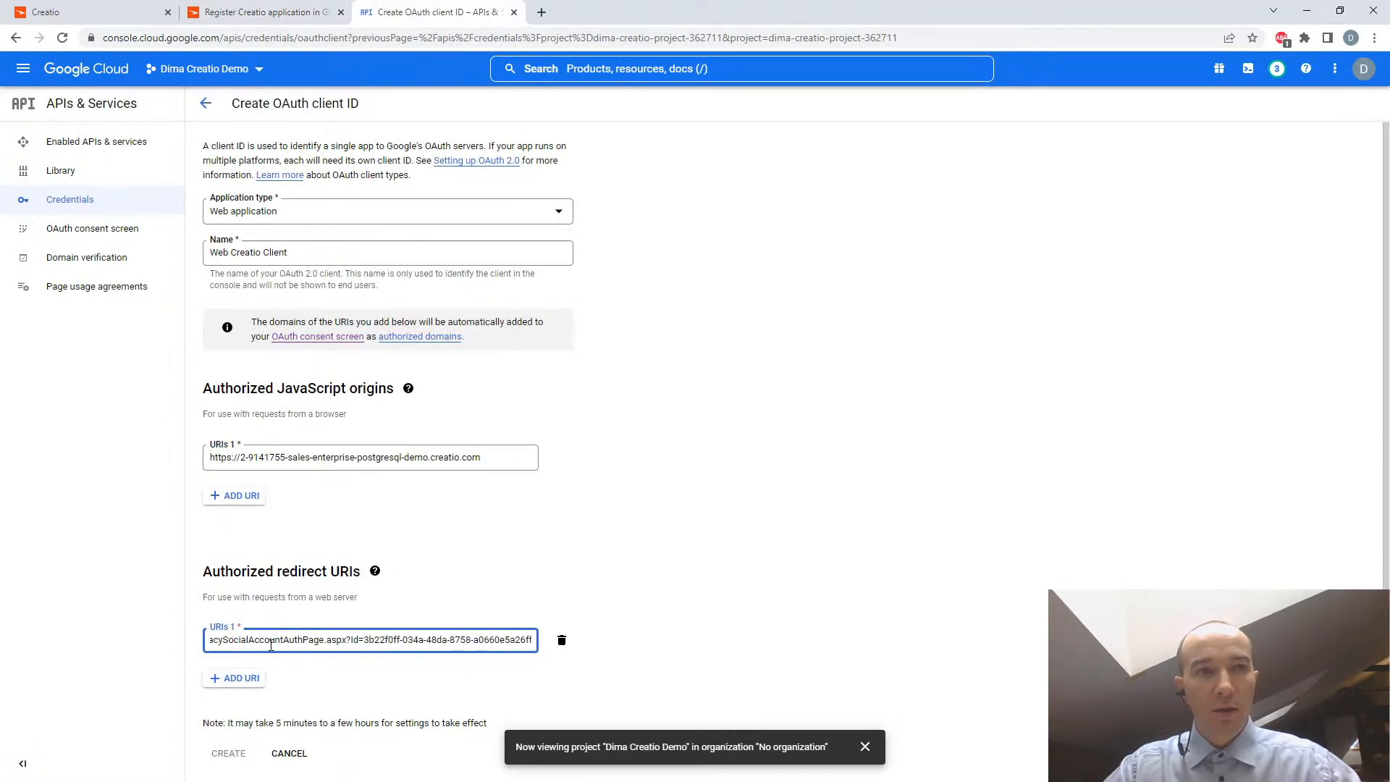
key(Home)
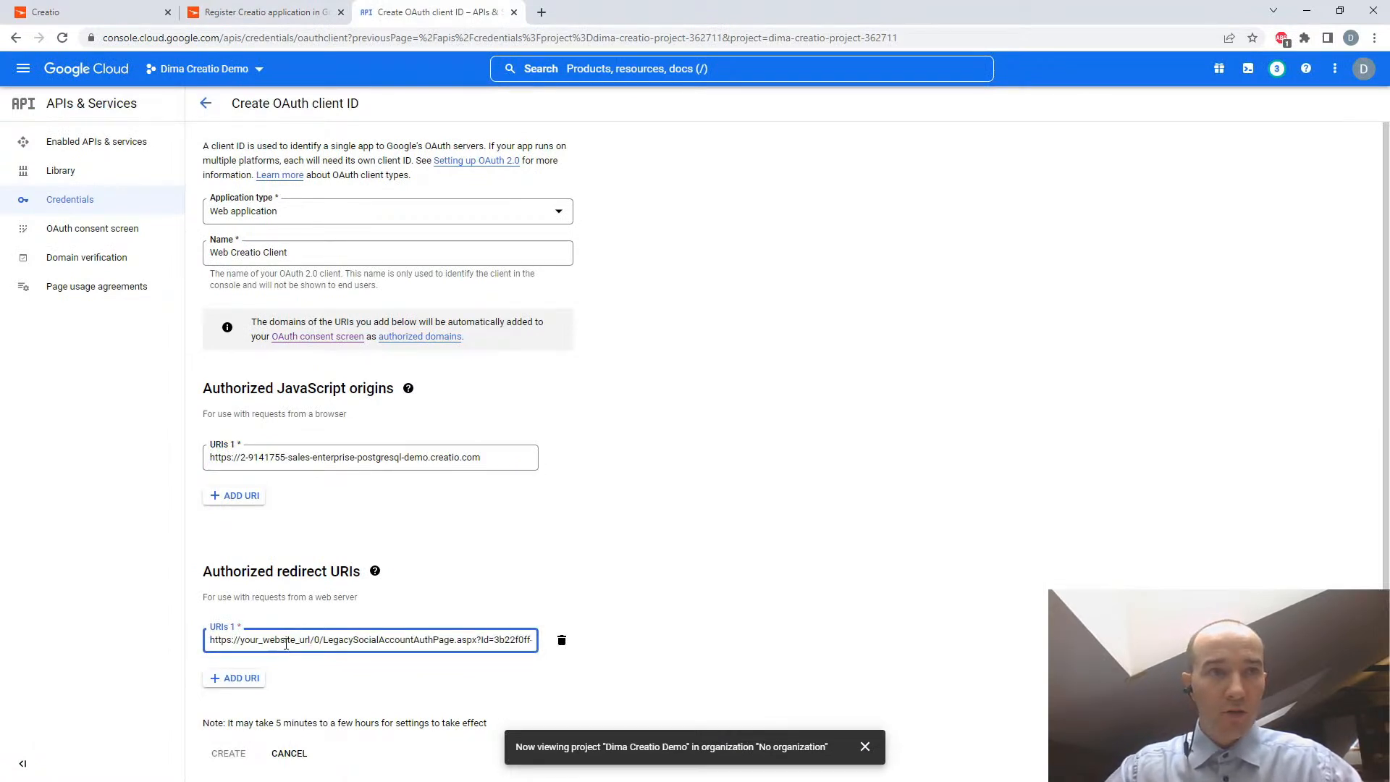
drag(239, 640, 312, 643)
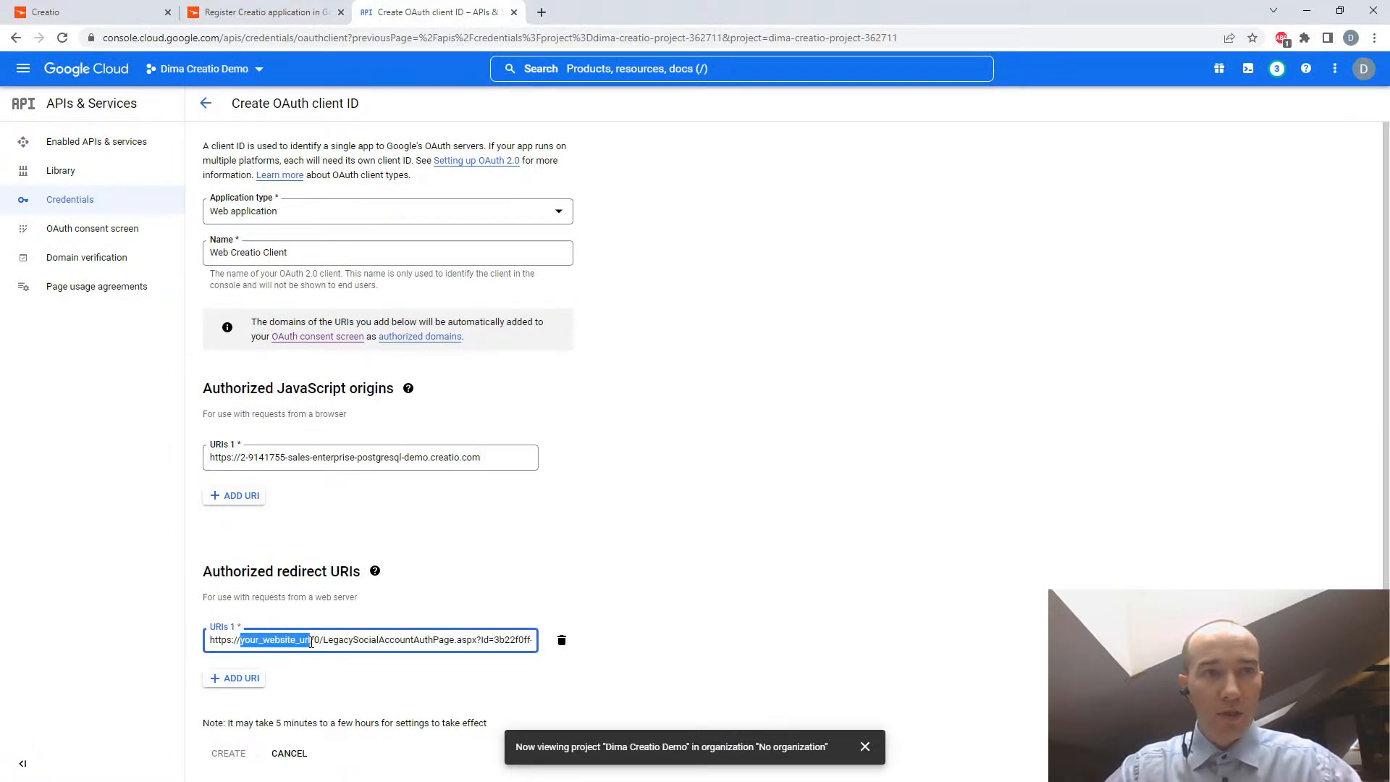
click(58, 12)
click(157, 37)
drag(395, 37, 70, 46)
click(265, 11)
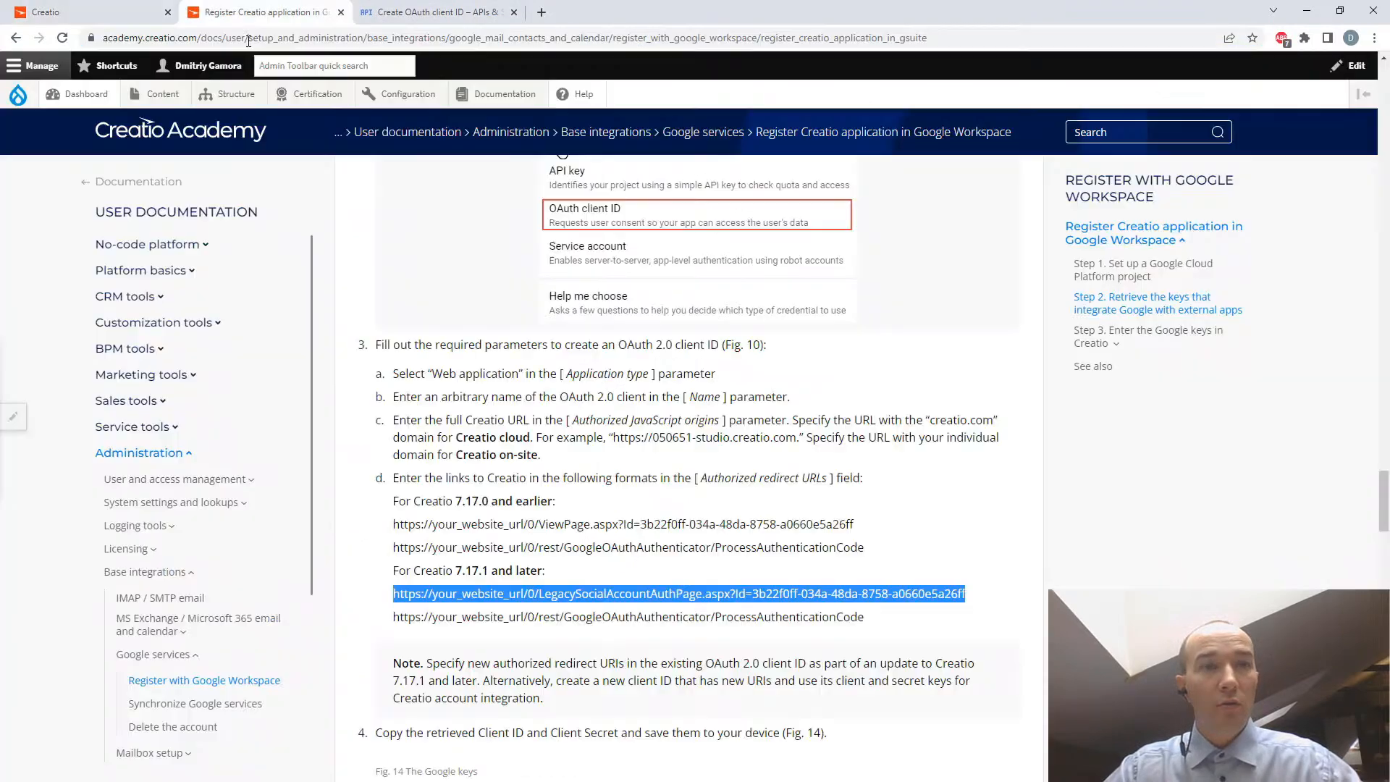
click(440, 6)
click(310, 639)
key(shift+Home)
key(ctrl+v)
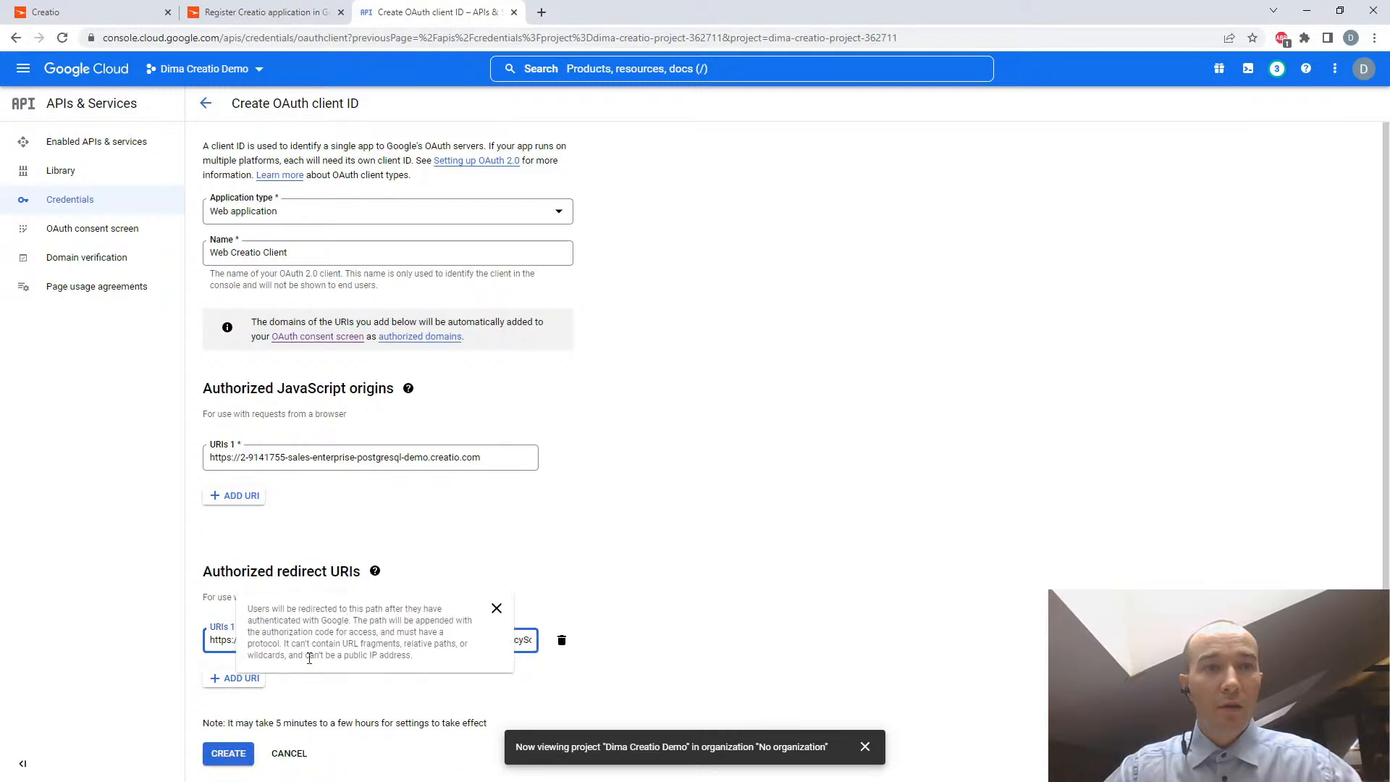
- Add a second redirect URI combining the Creatio base URL with the guide's path /0/rest/GoogleOAuthAuthenticator/ProcessAuthenticationCode, using a single slash between them
click(233, 684)
key(ctrl+v)
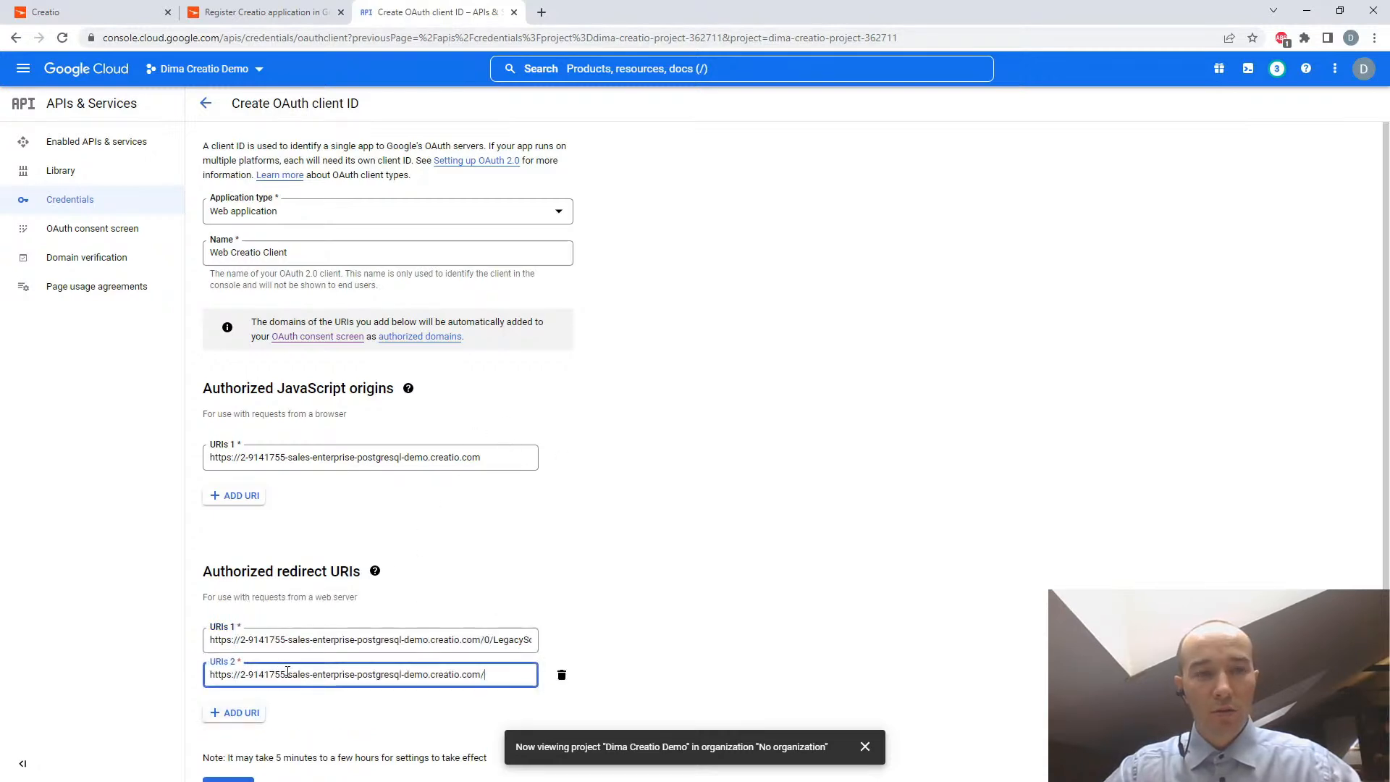
click(276, 13)
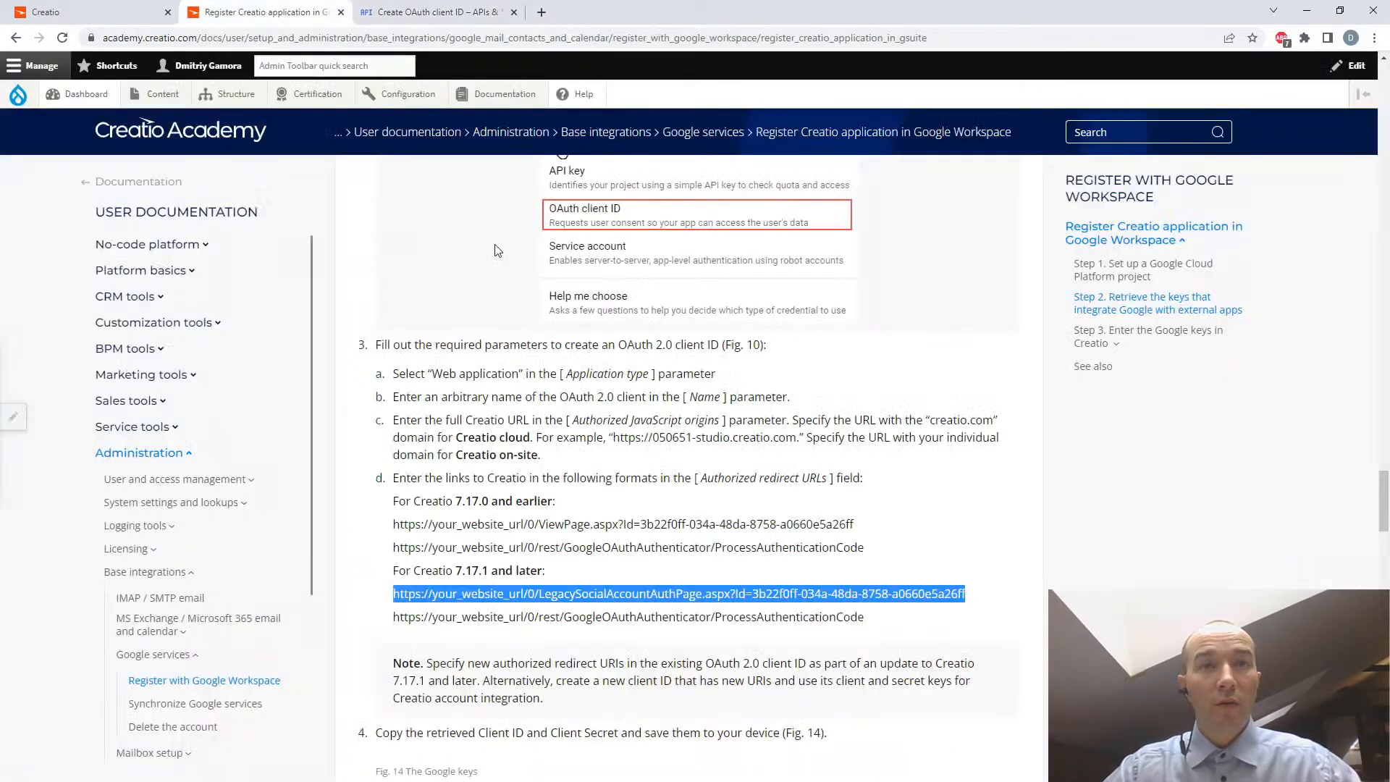
drag(525, 616, 874, 622)
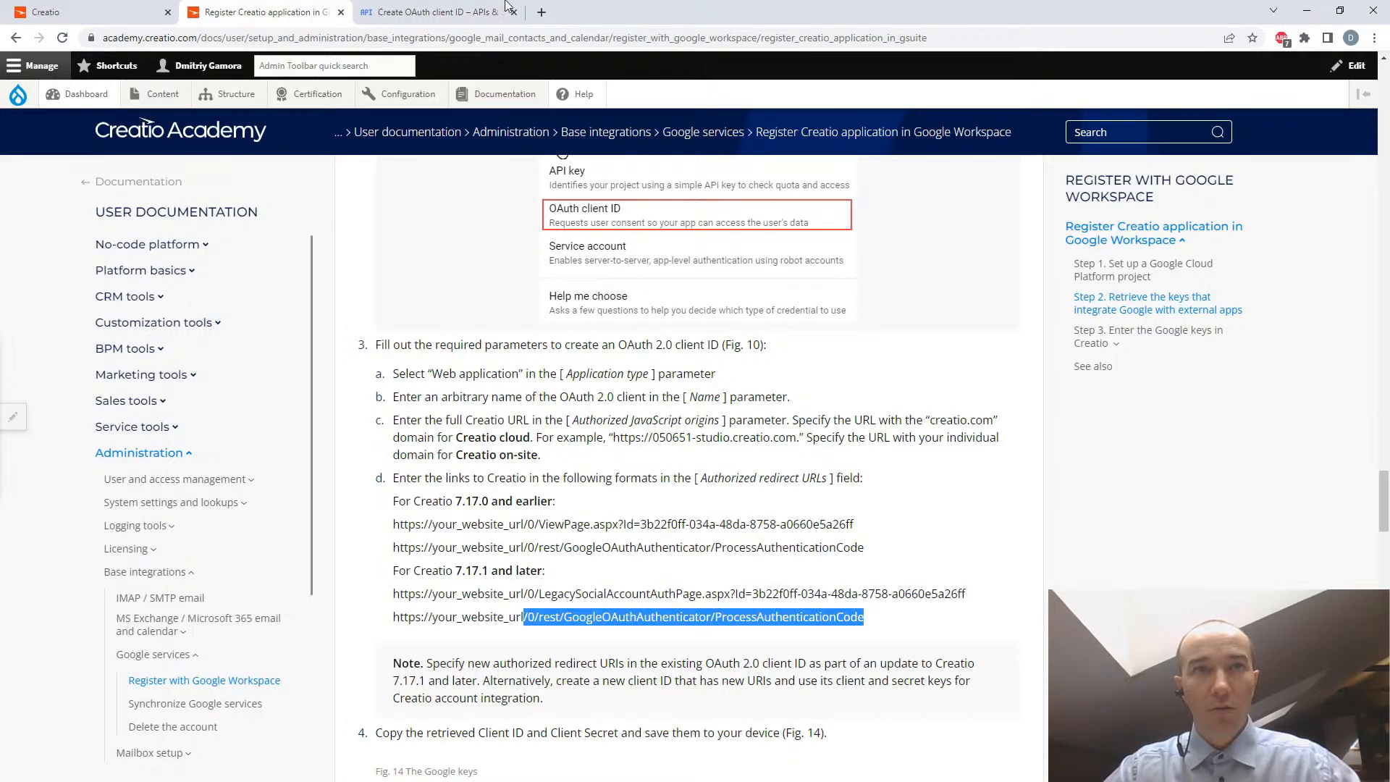
click(406, 12)
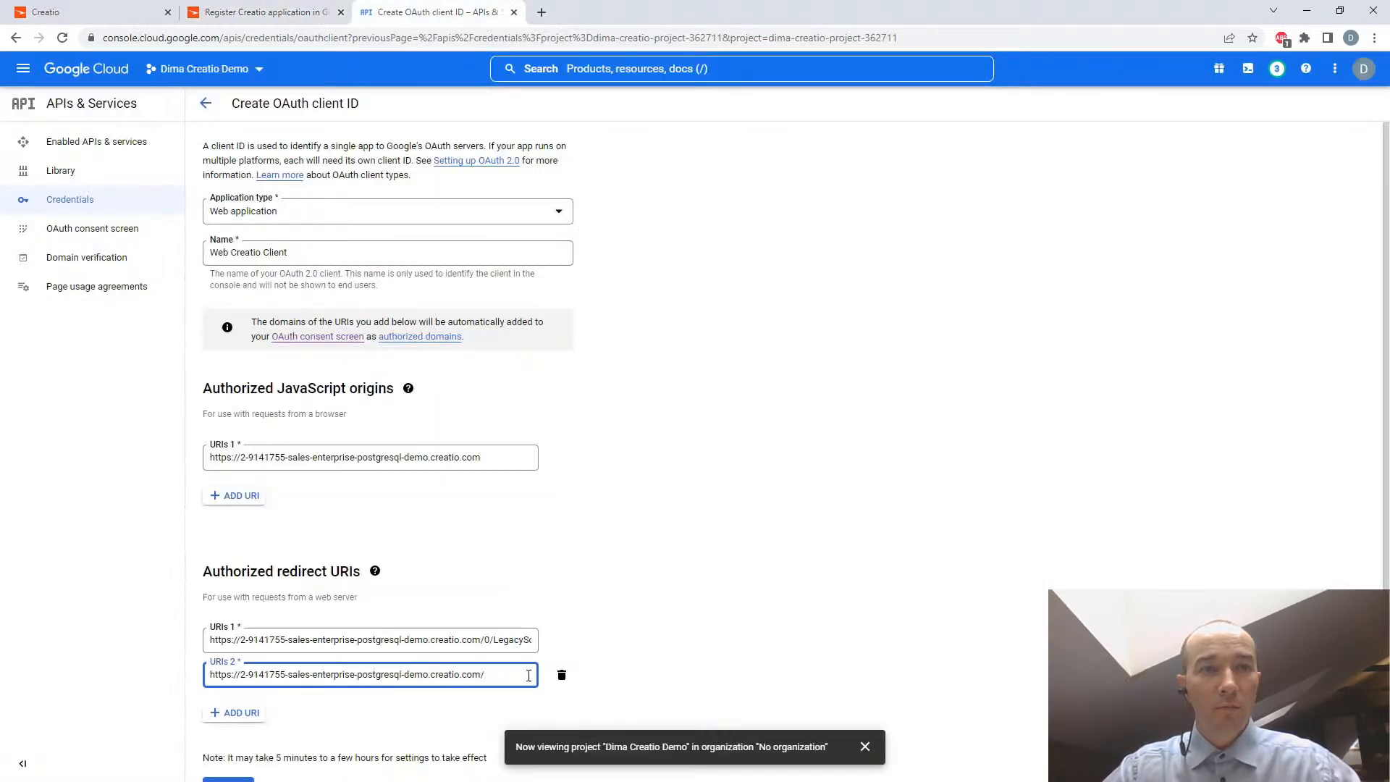
key(ctrl+v)
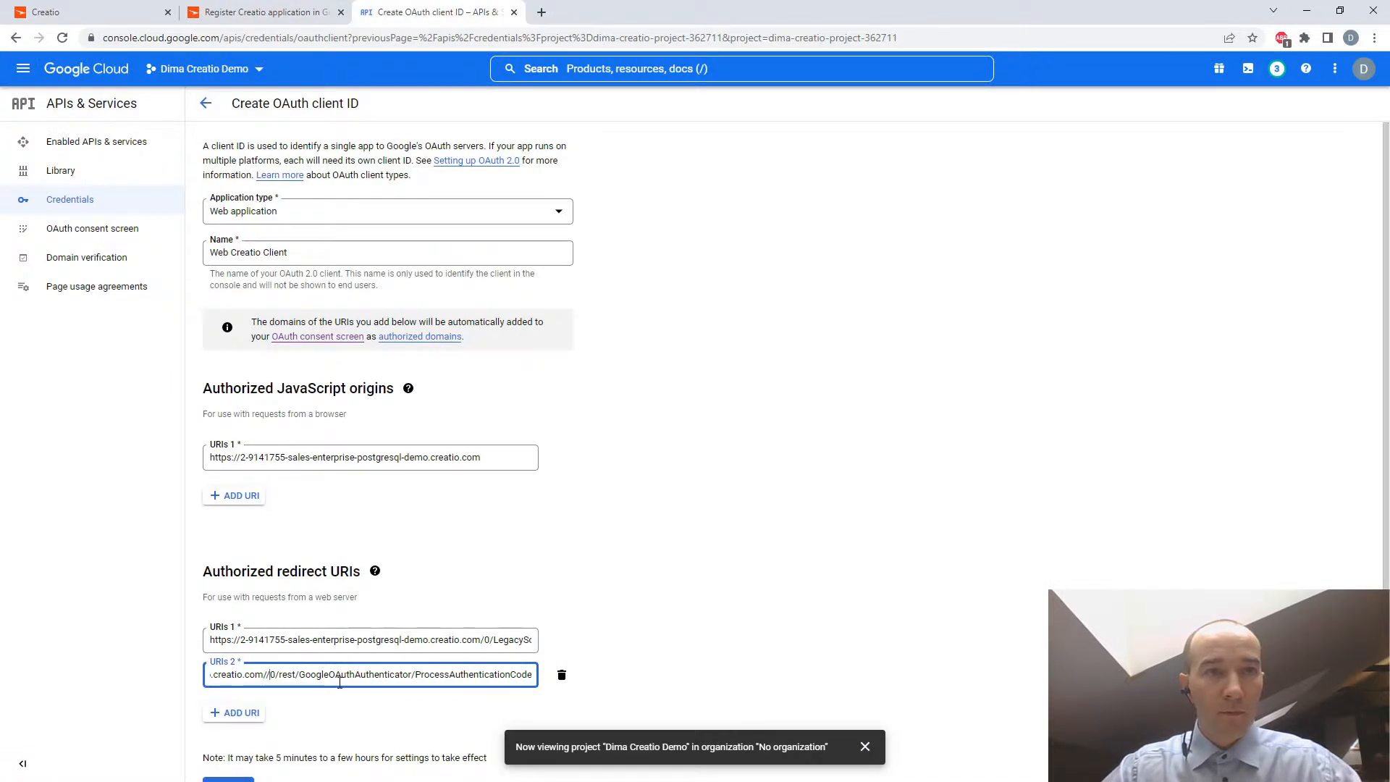
key(BackSpace)
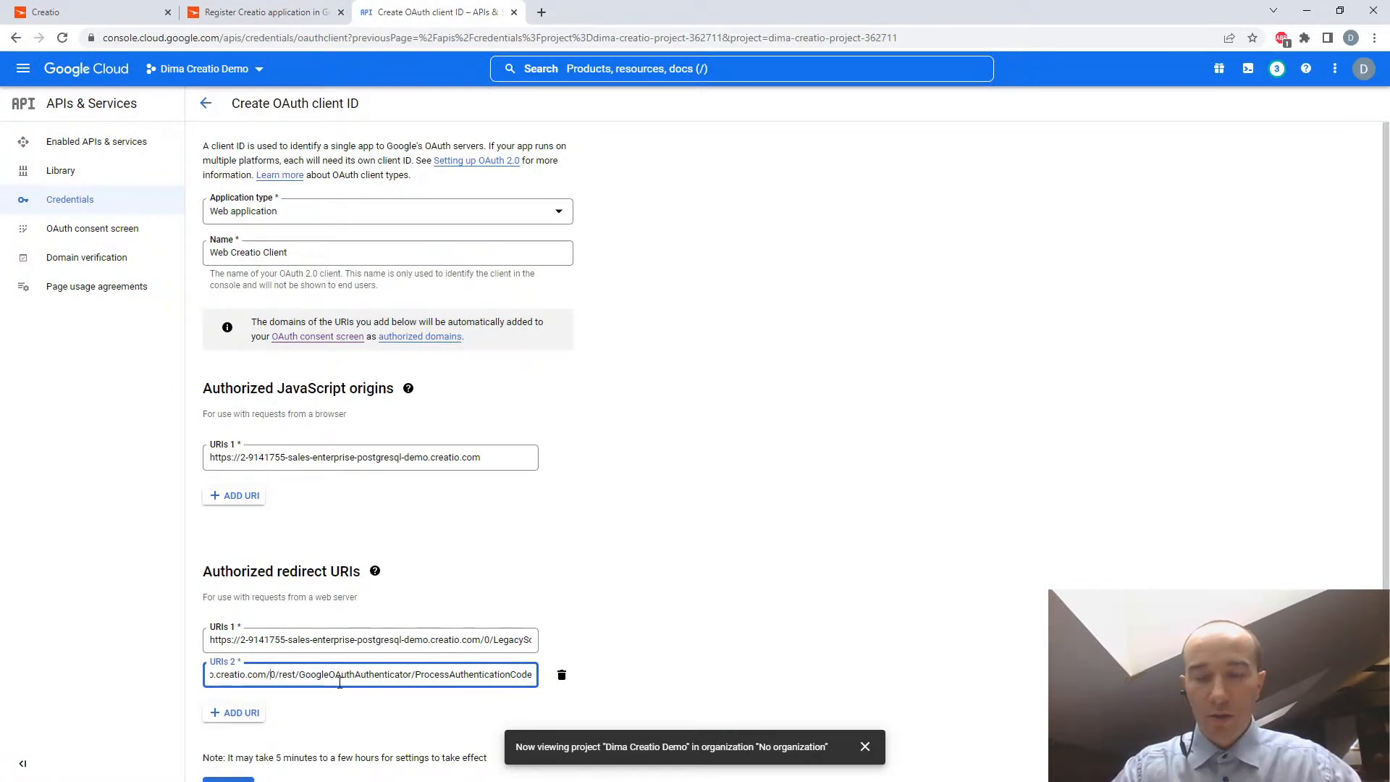
key(Home)
key(End)
key(Home)
click(635, 645)
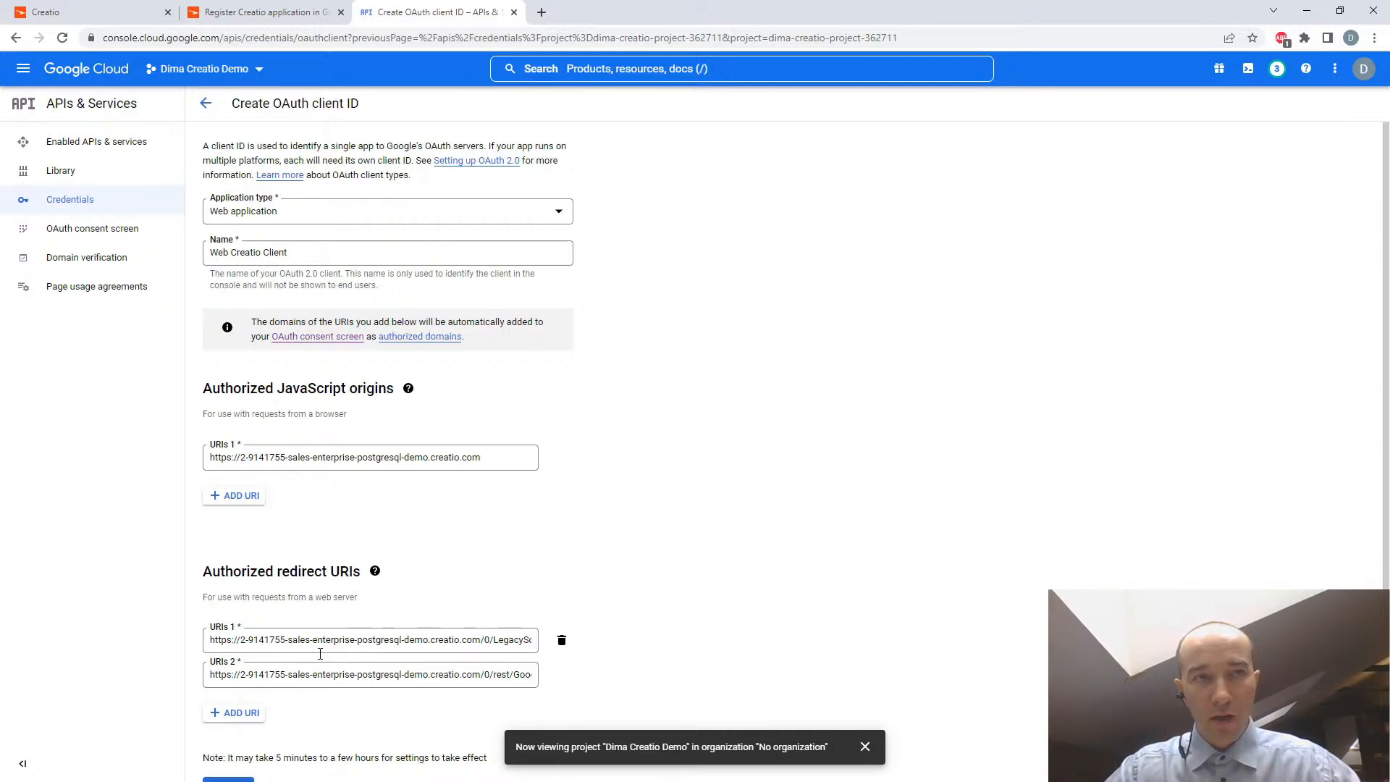
- Check the guide's instruction on saving the Client ID and Client Secret, and create the OAuth client
click(244, 15)
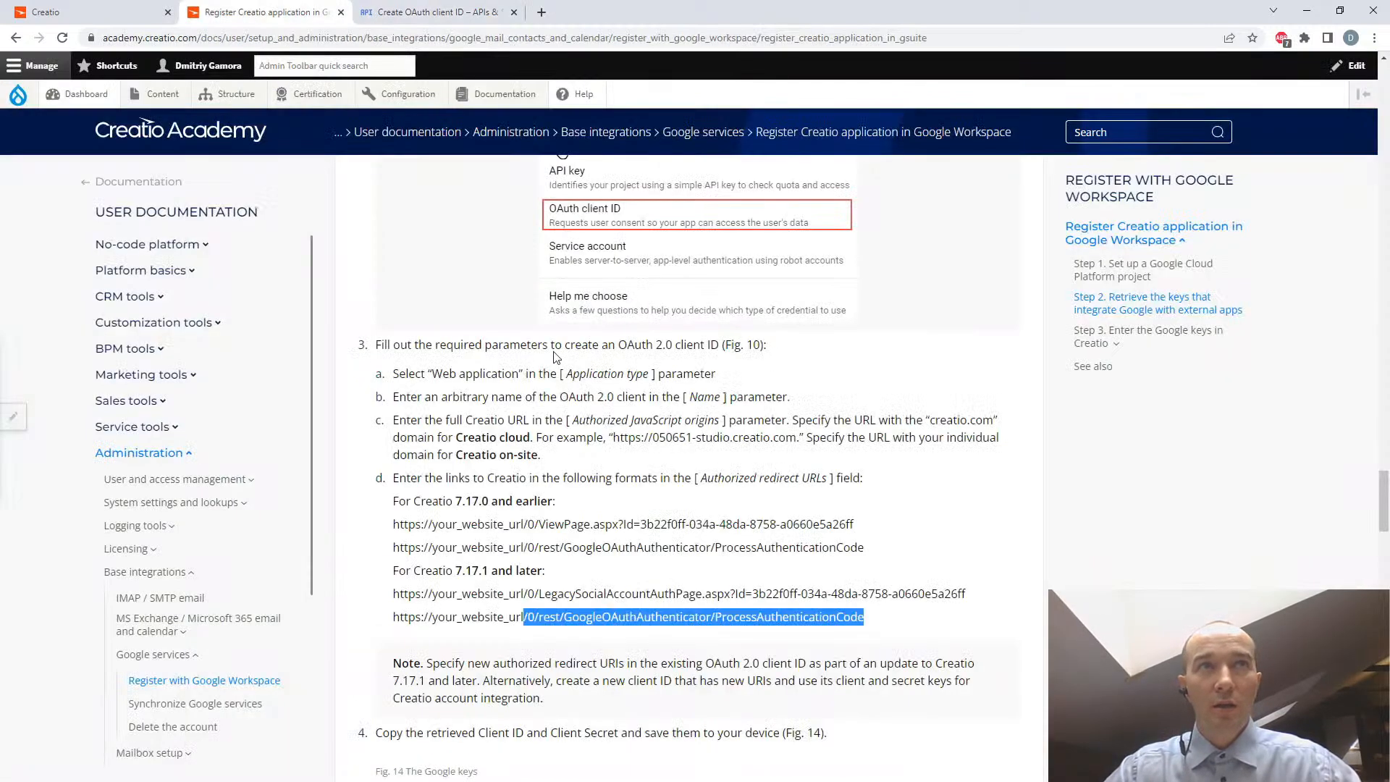
scroll(862, 656, down, 3)
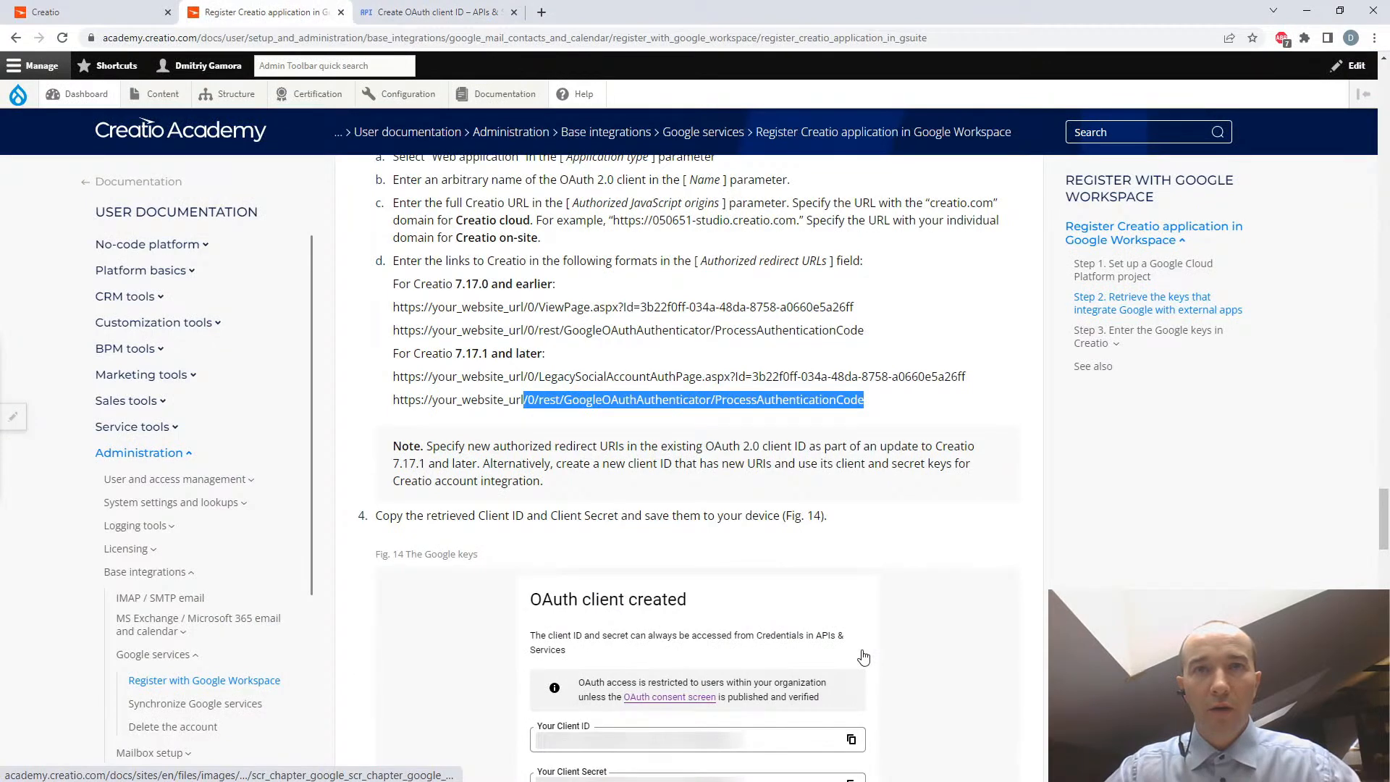
scroll(864, 656, down, 1)
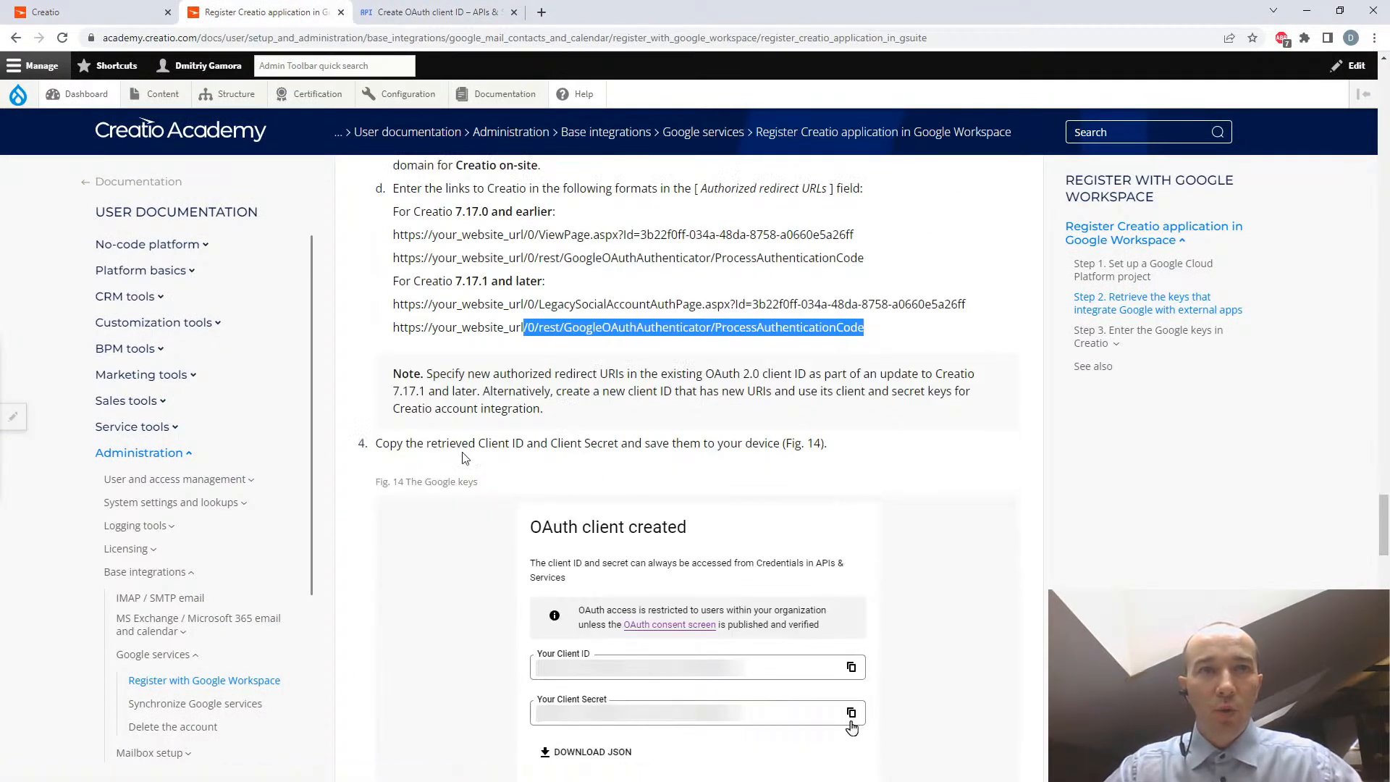
drag(478, 444, 525, 445)
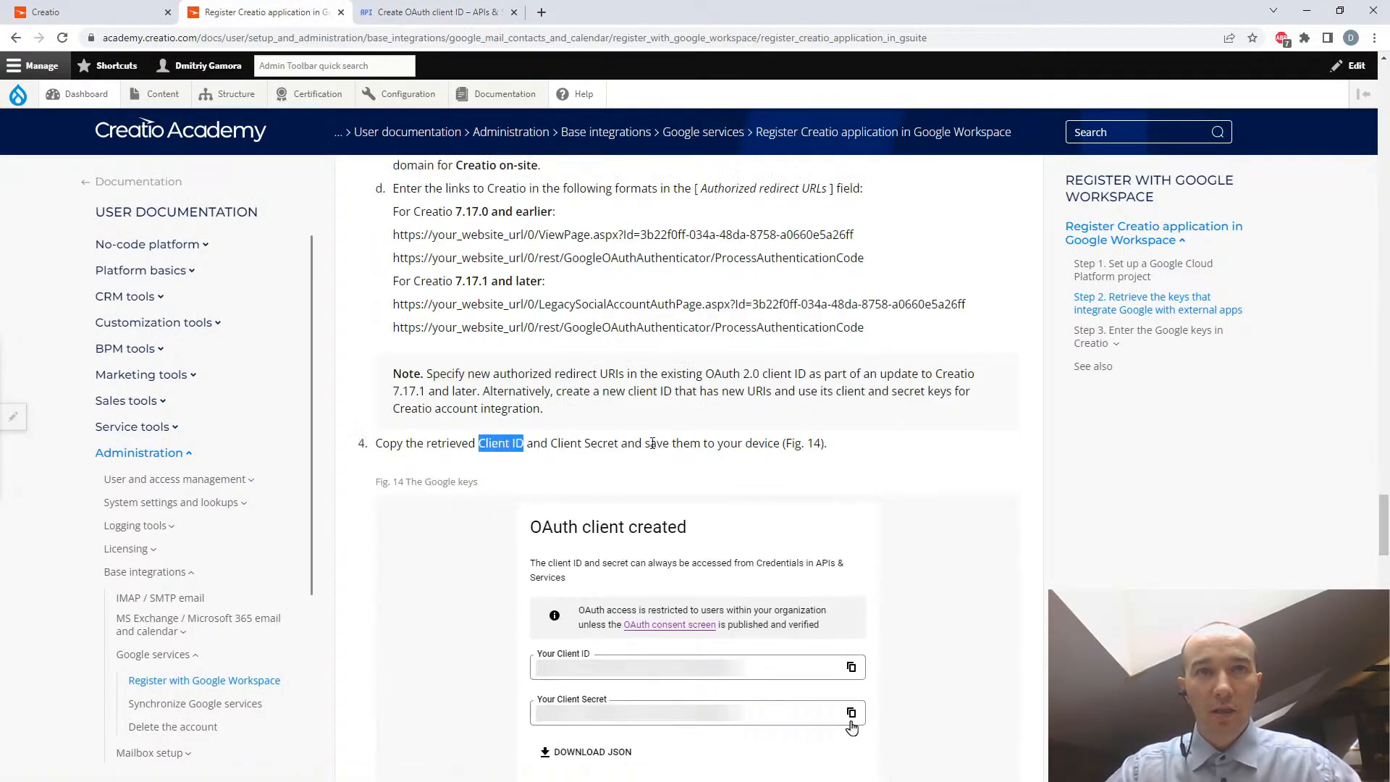
click(438, 15)
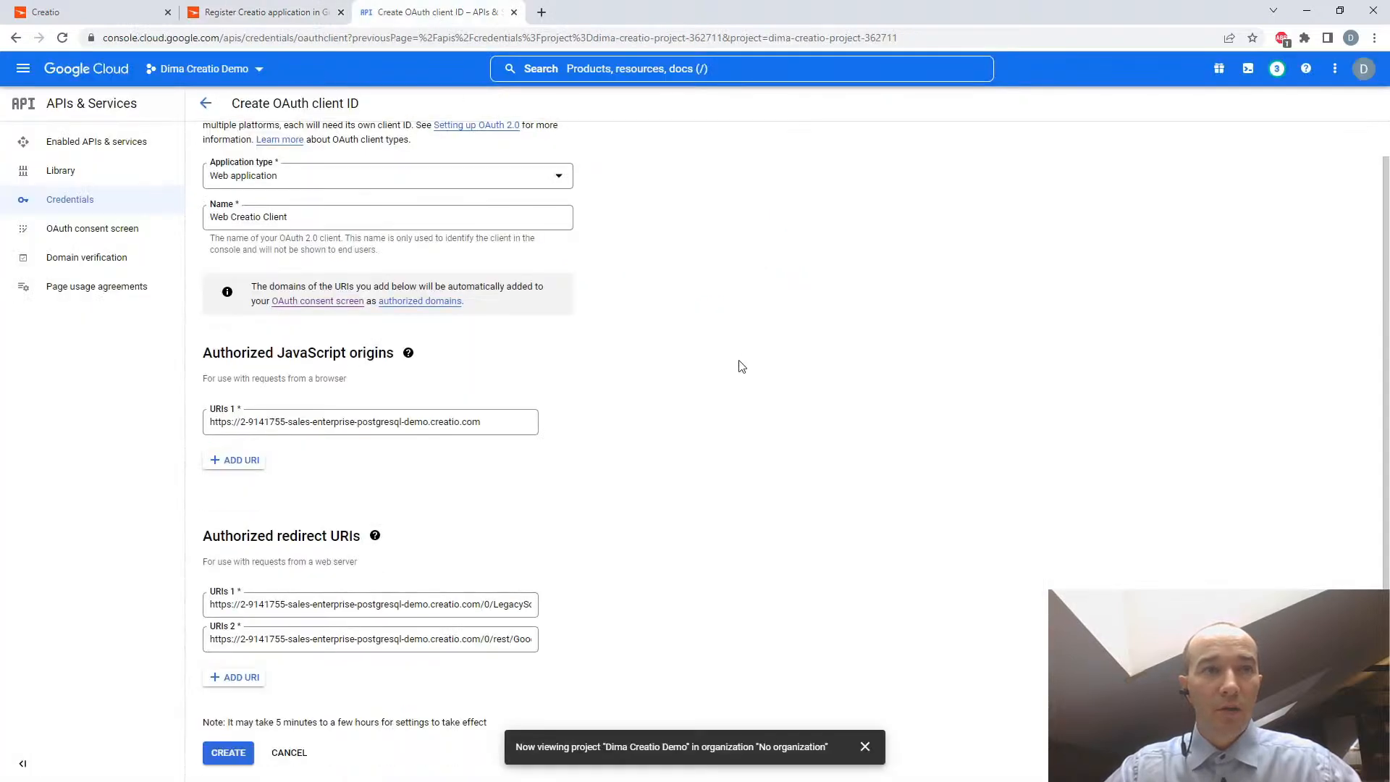
click(225, 755)
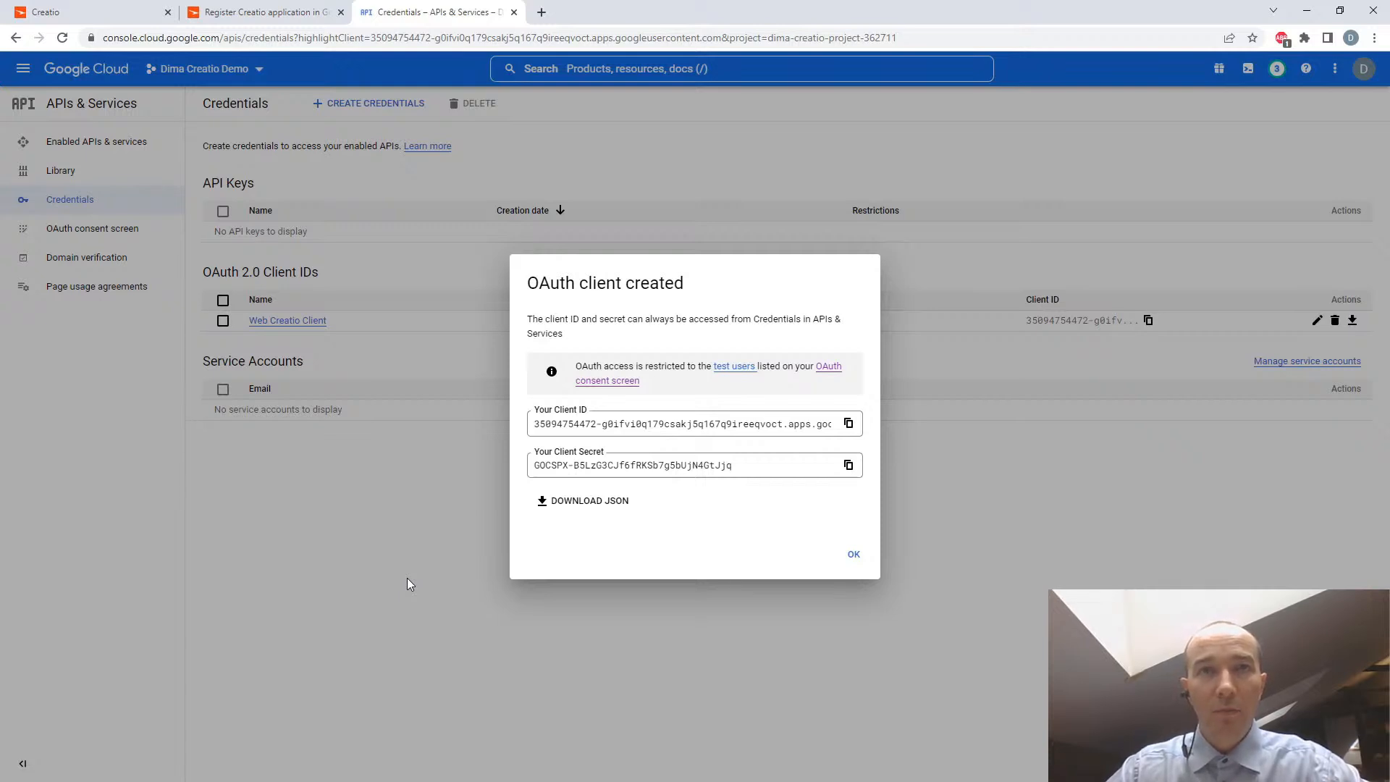
- Copy the new OAuth client ID and paste it into the "safe place" Notepad file under the heading "Google:"
click(849, 425)
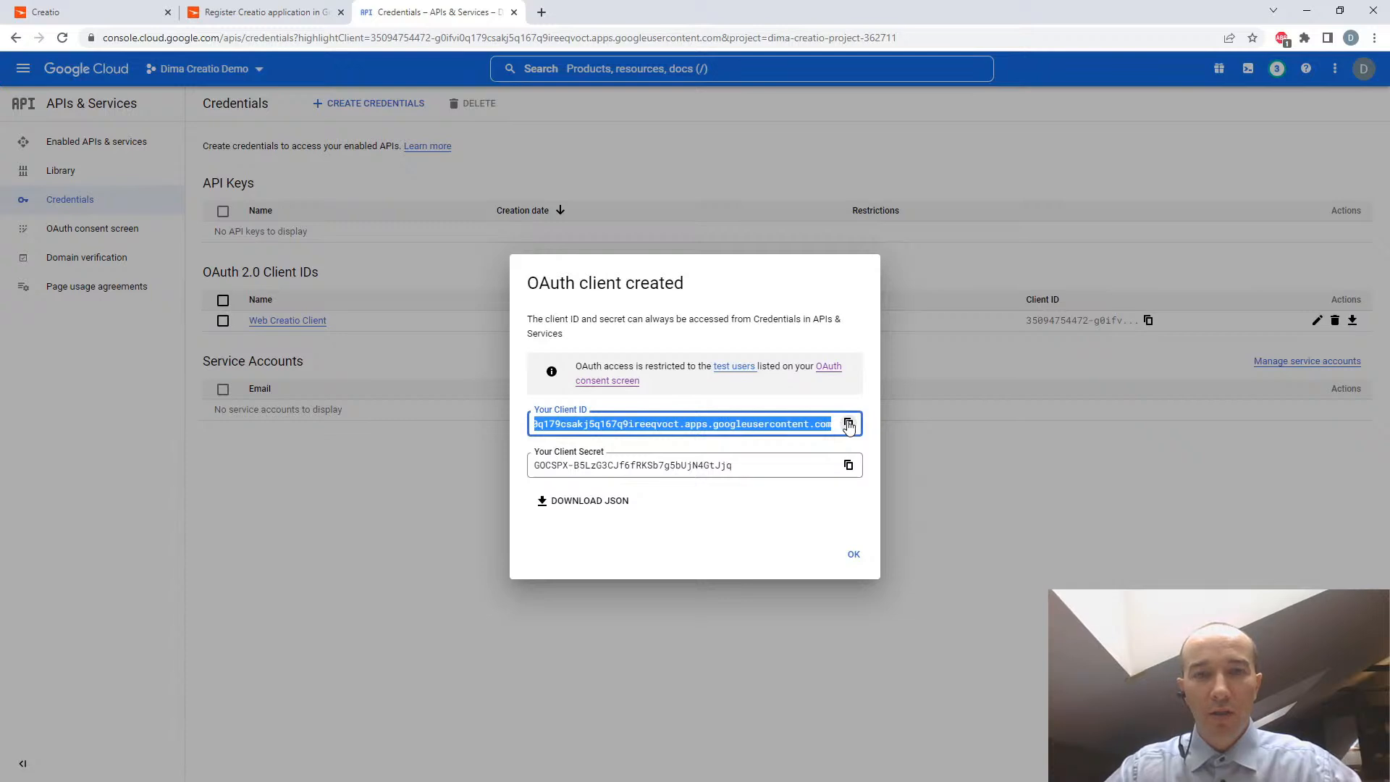
key(alt+Tab)
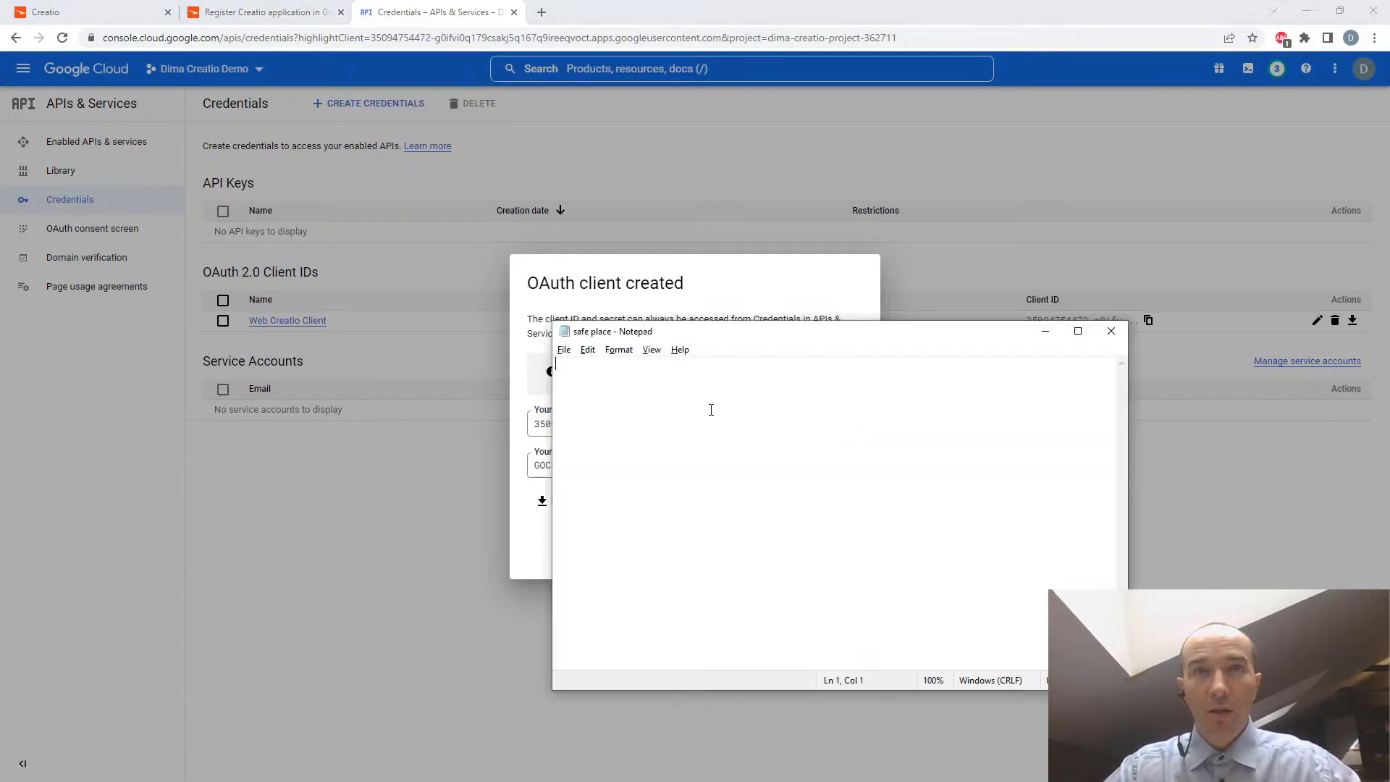
drag(753, 334, 867, 368)
key(BackSpace)
text(Goolg)
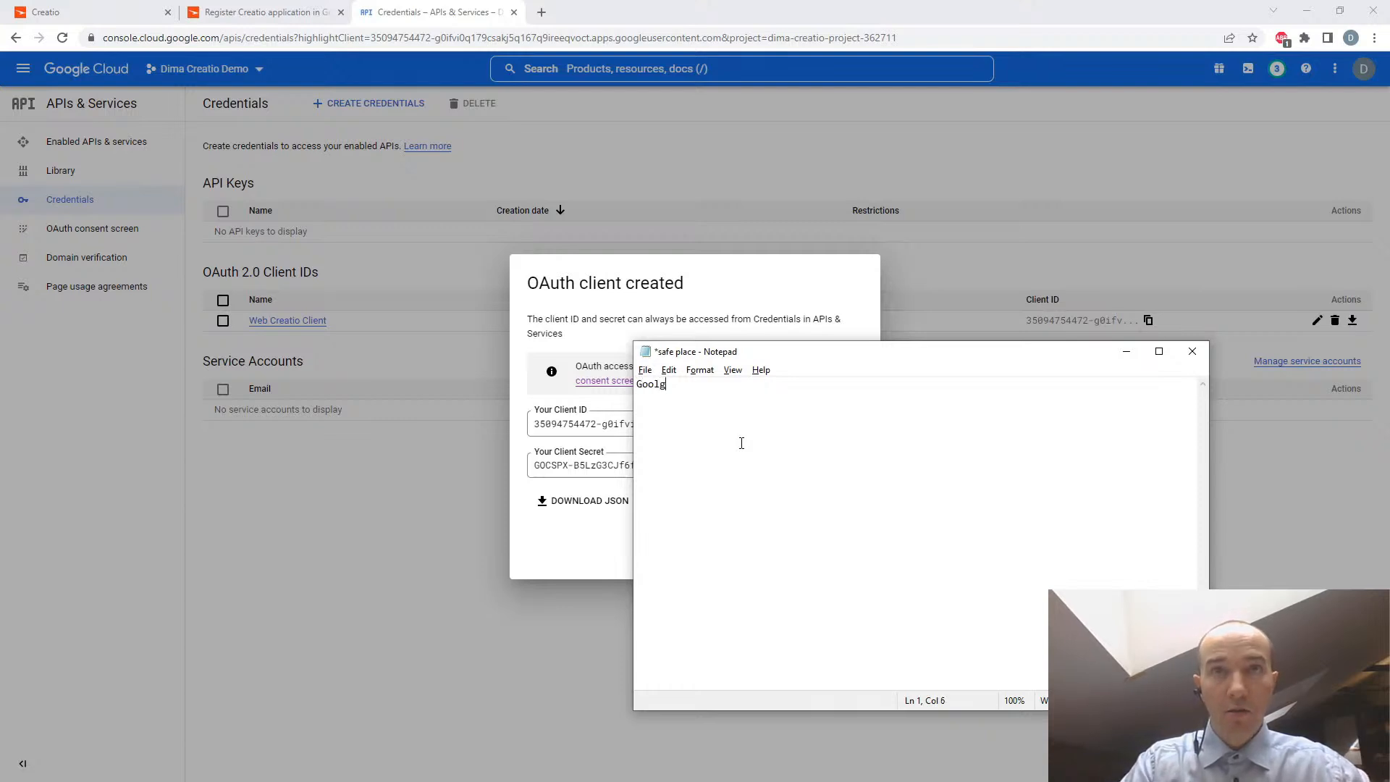
key(BackSpace)
key(BackSpace)
text(gle:)
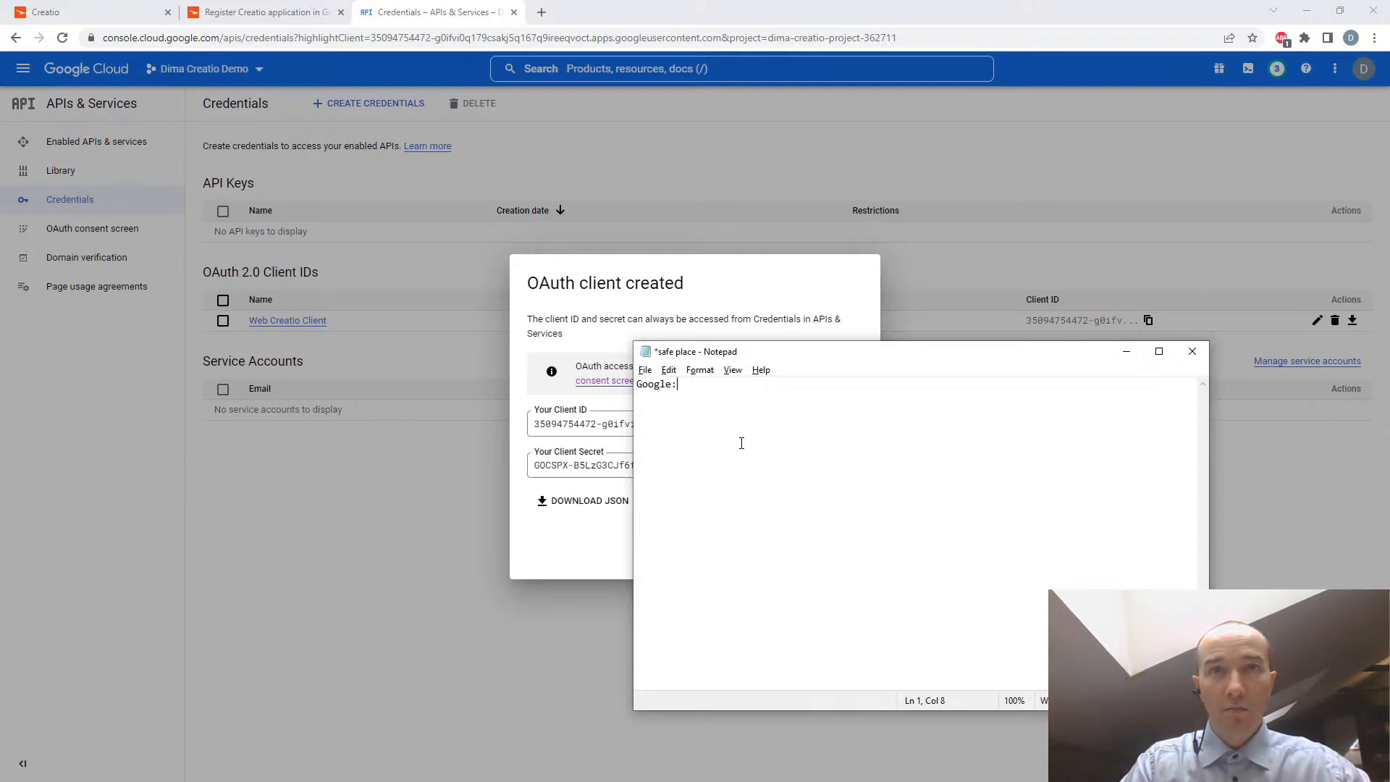
key(ctrl+v)
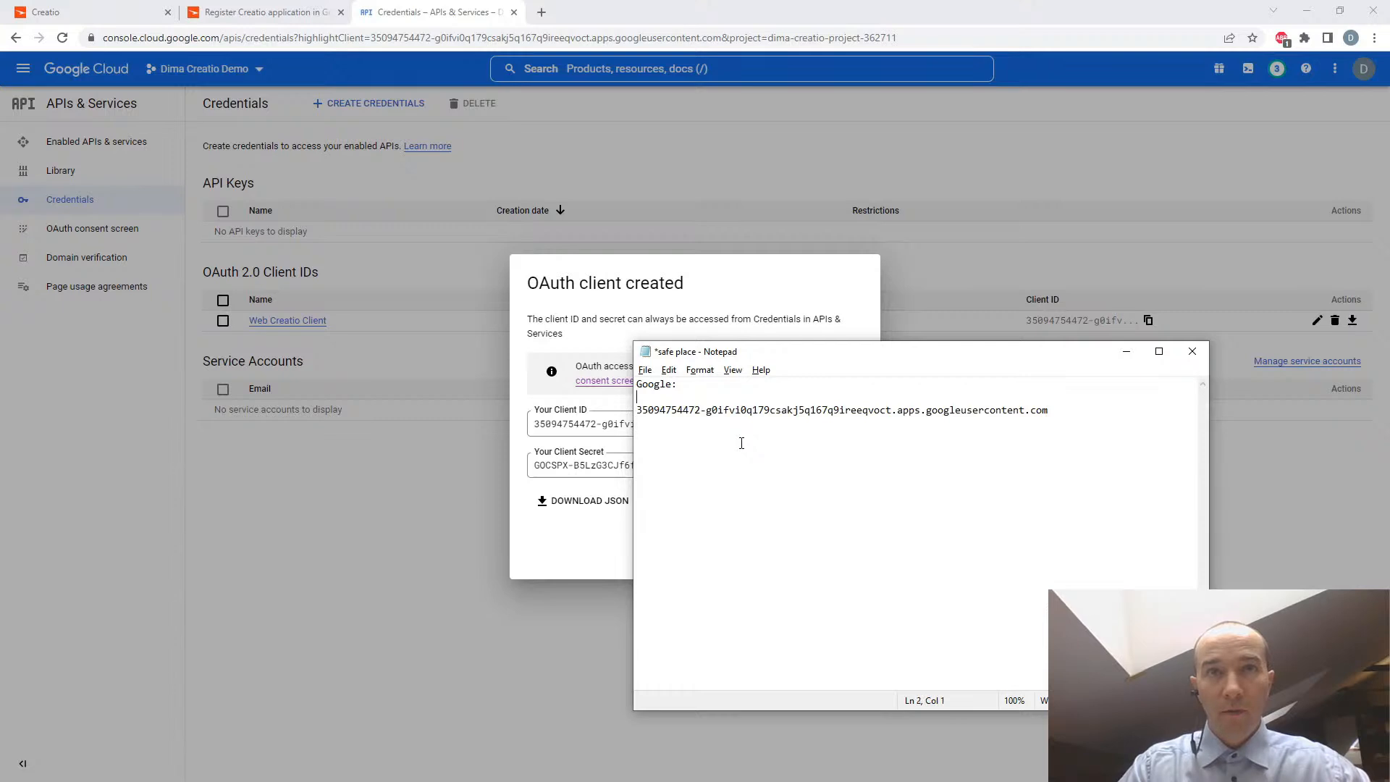
- Label the pasted value "Client ID:", add a "Client secret:" line below it, and return to the created OAuth client's details
text(Client ID:)
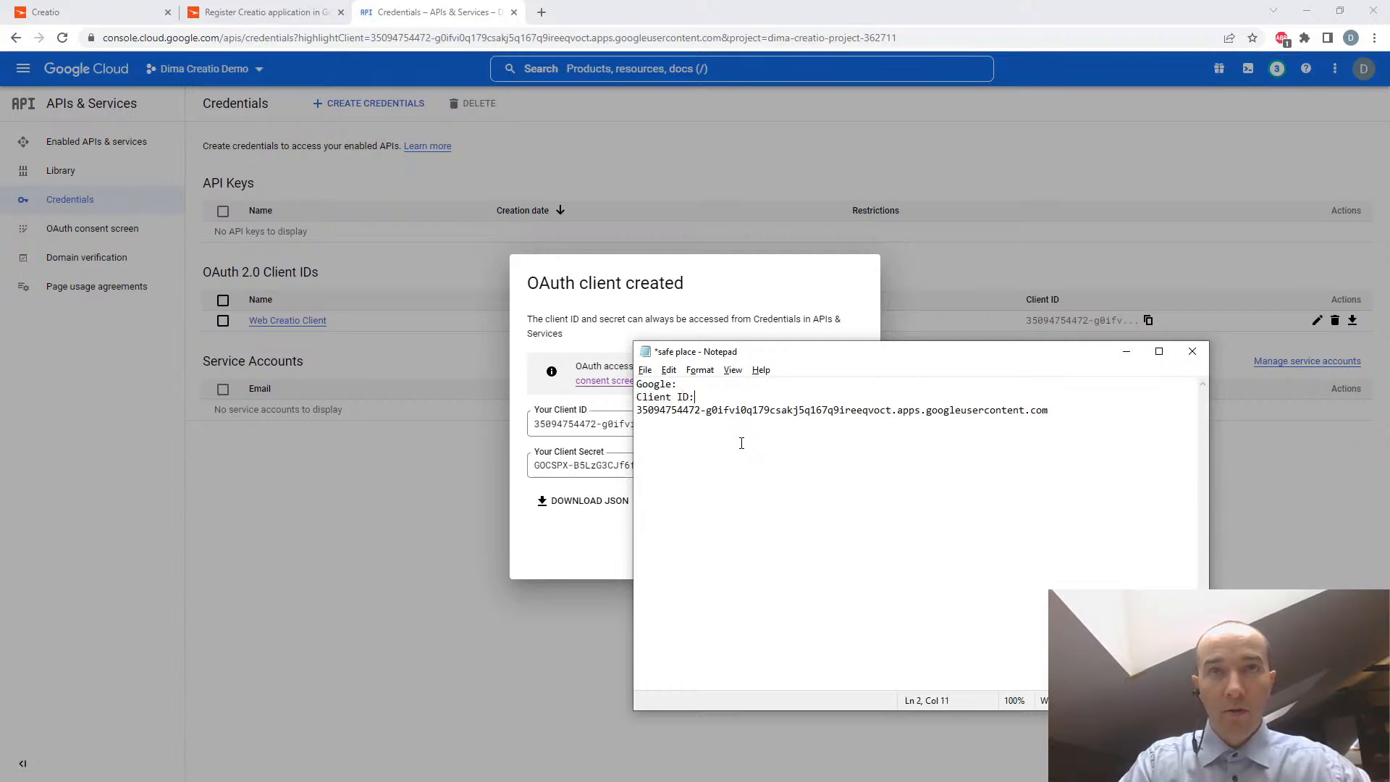
text(Clien)
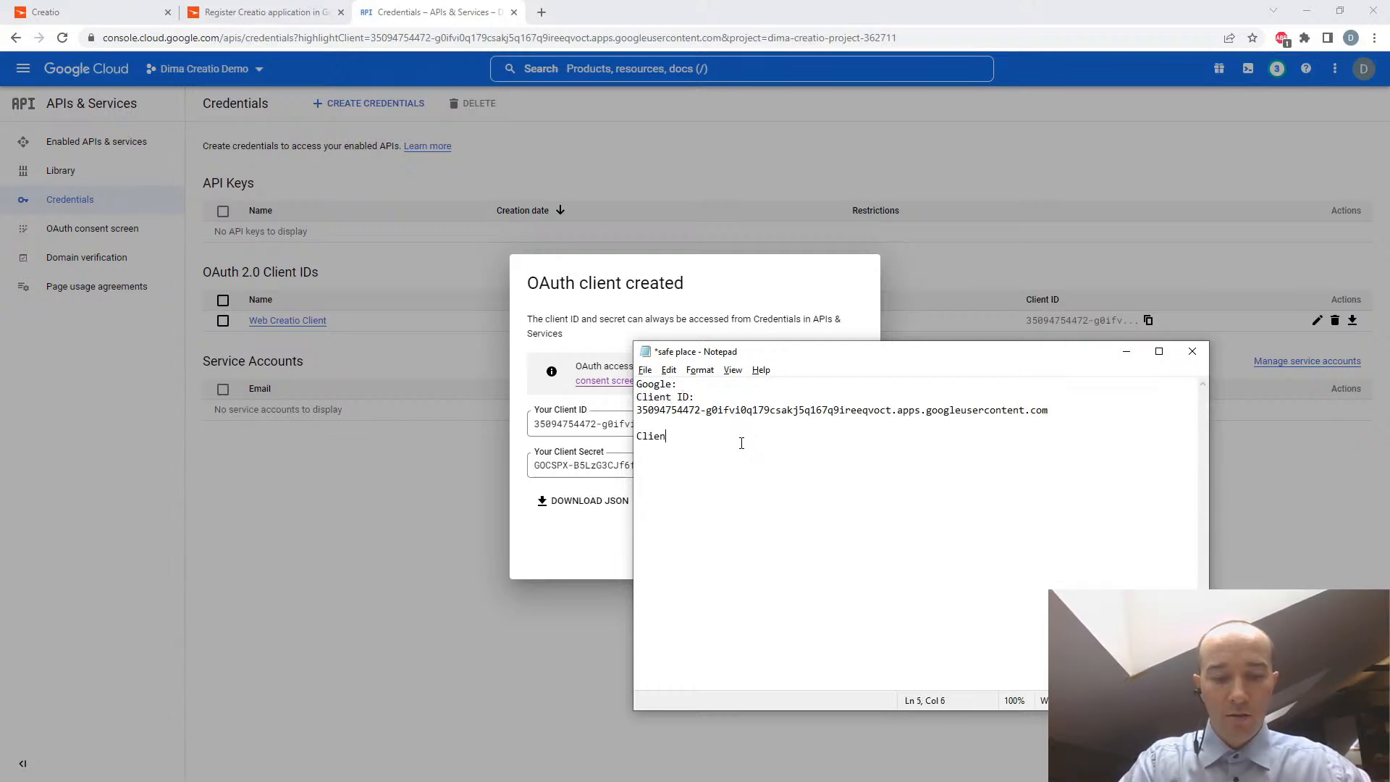
text(t se)
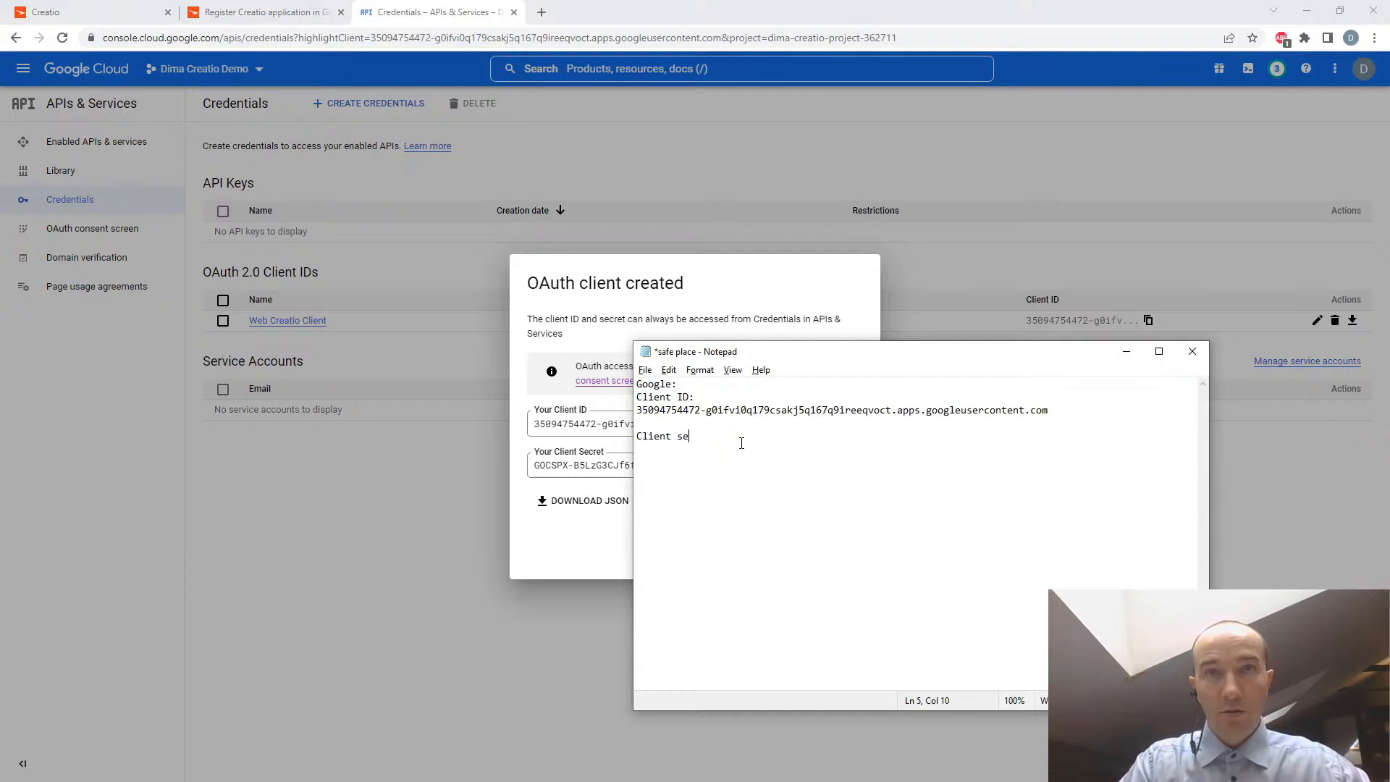
text(cret:)
key(Return)
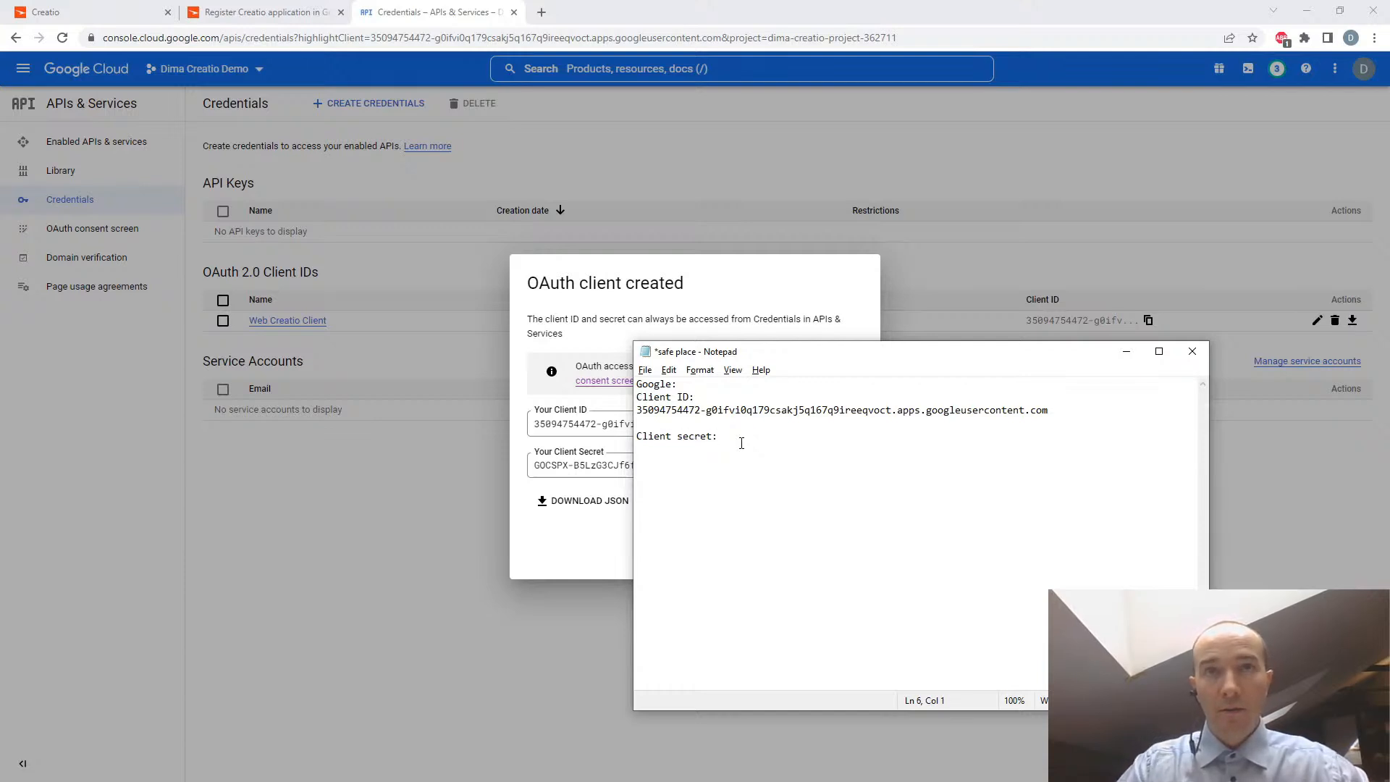
click(562, 539)
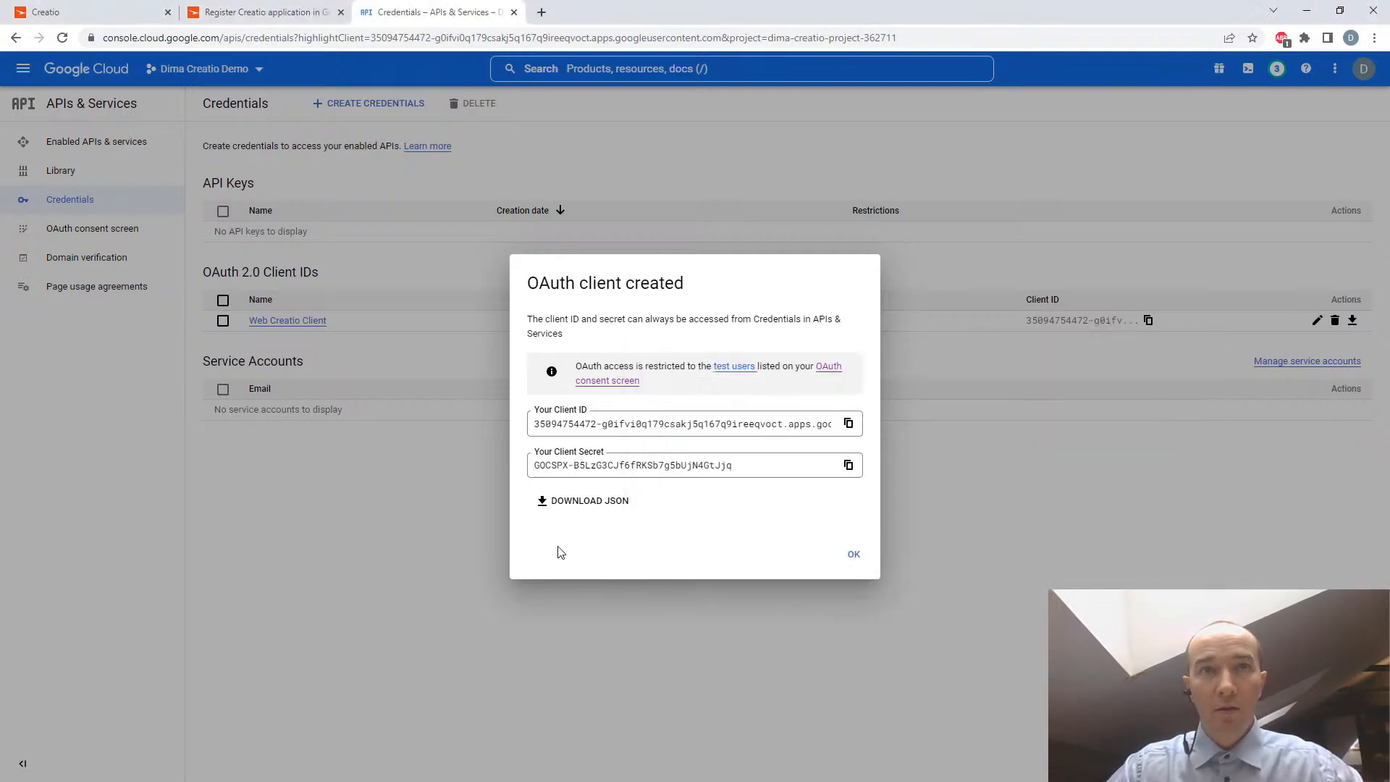
- Copy the OAuth client secret into the "safe place" Notepad file under "Client secret:", save the file and return to the Credentials page
click(848, 464)
key(alt+Tab)
key(ctrl+v)
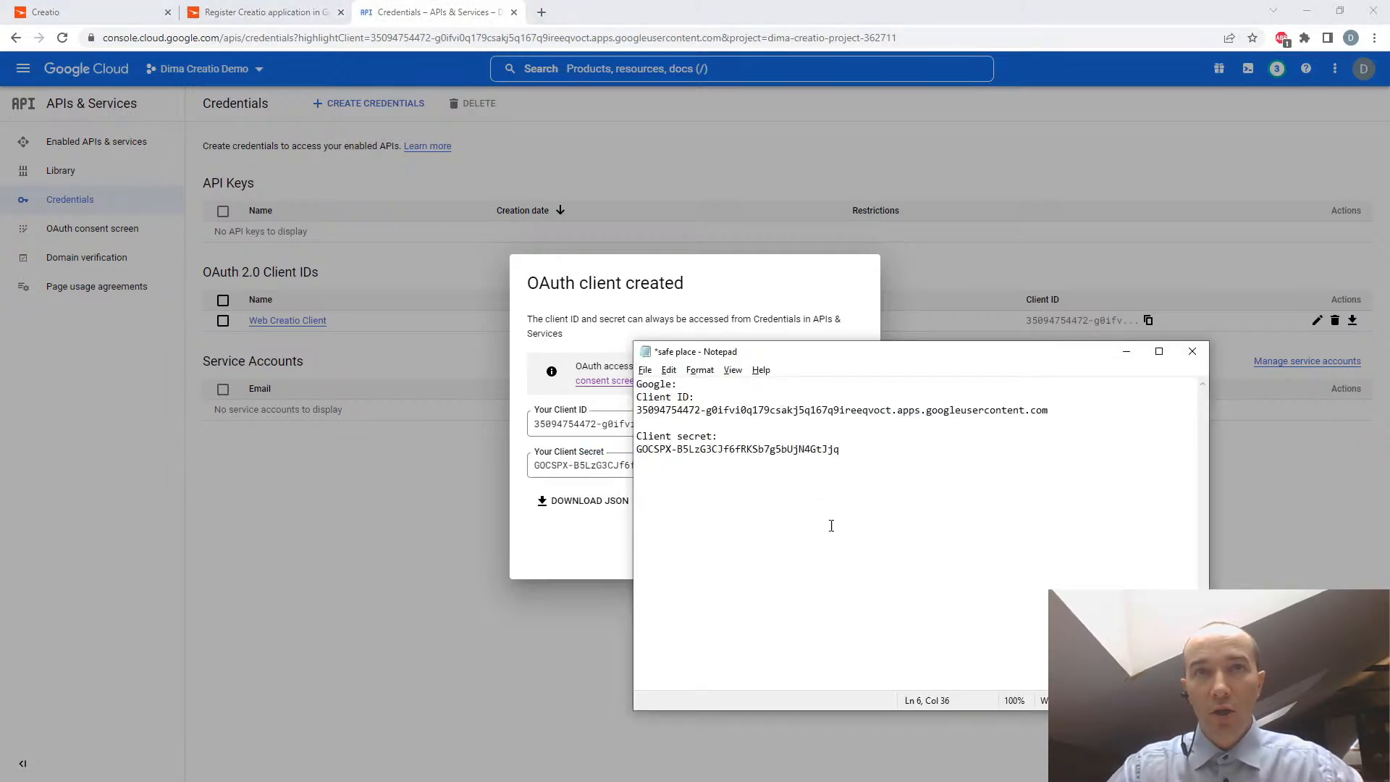
key(ctrl+s)
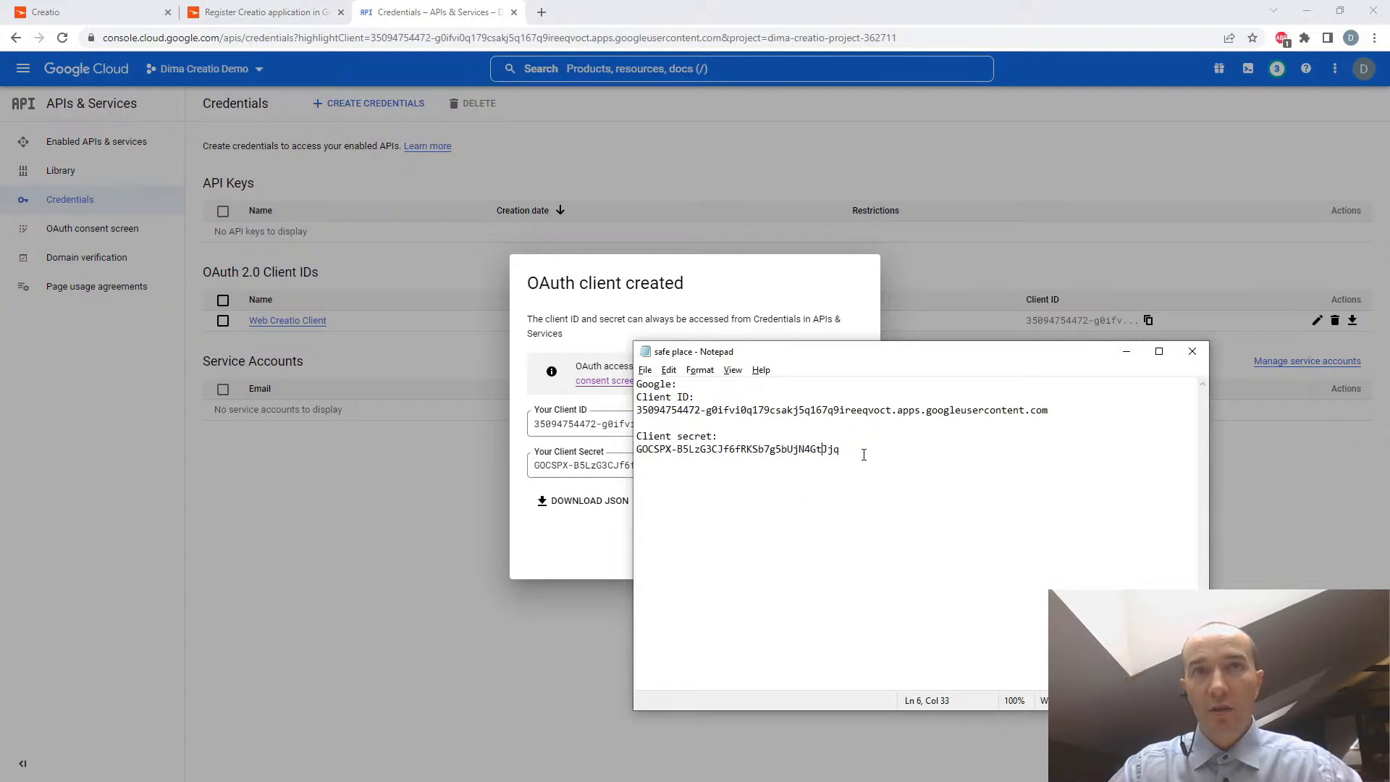
key(Return)
key(ctrl+s)
click(1126, 352)
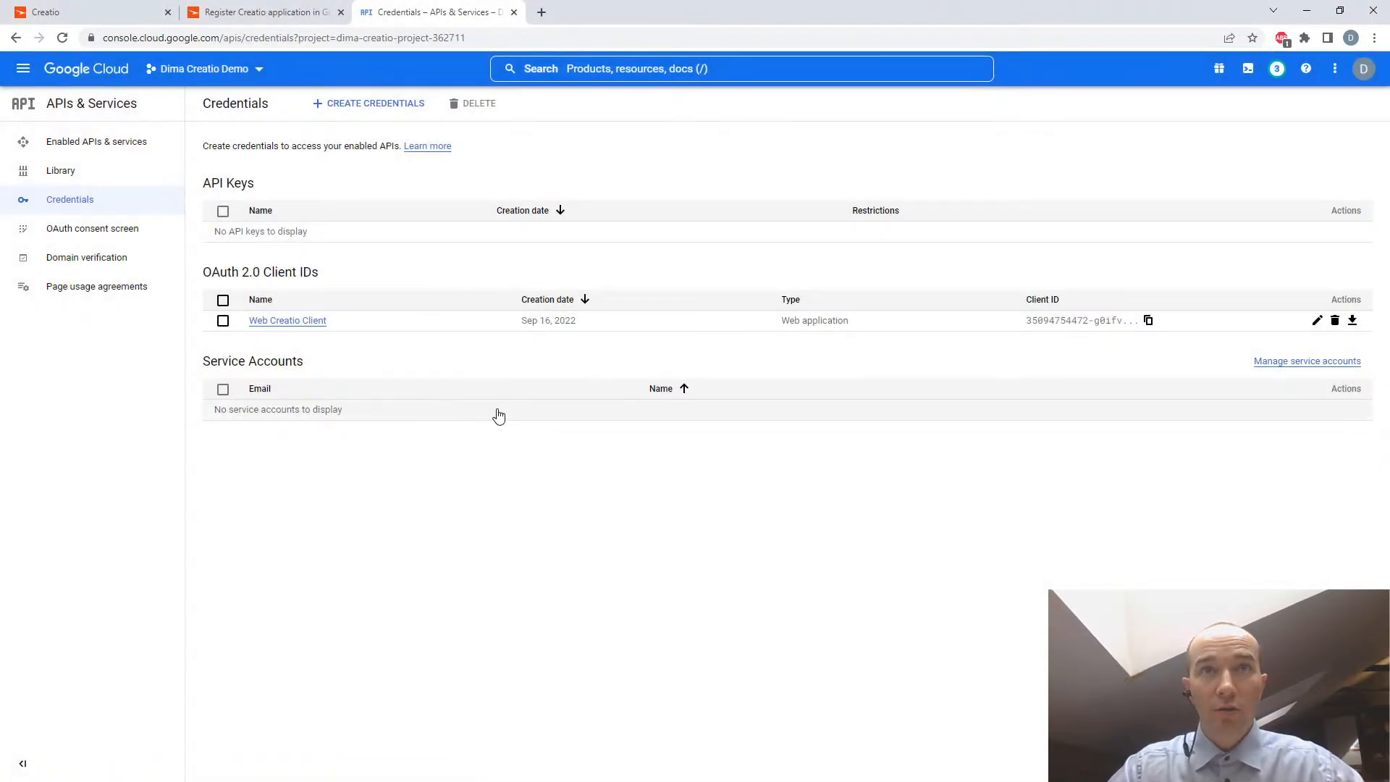
- Read the guide's Step 3 on entering the Google keys, and open the System settings section in Creatio
click(268, 13)
scroll(848, 579, down, 2)
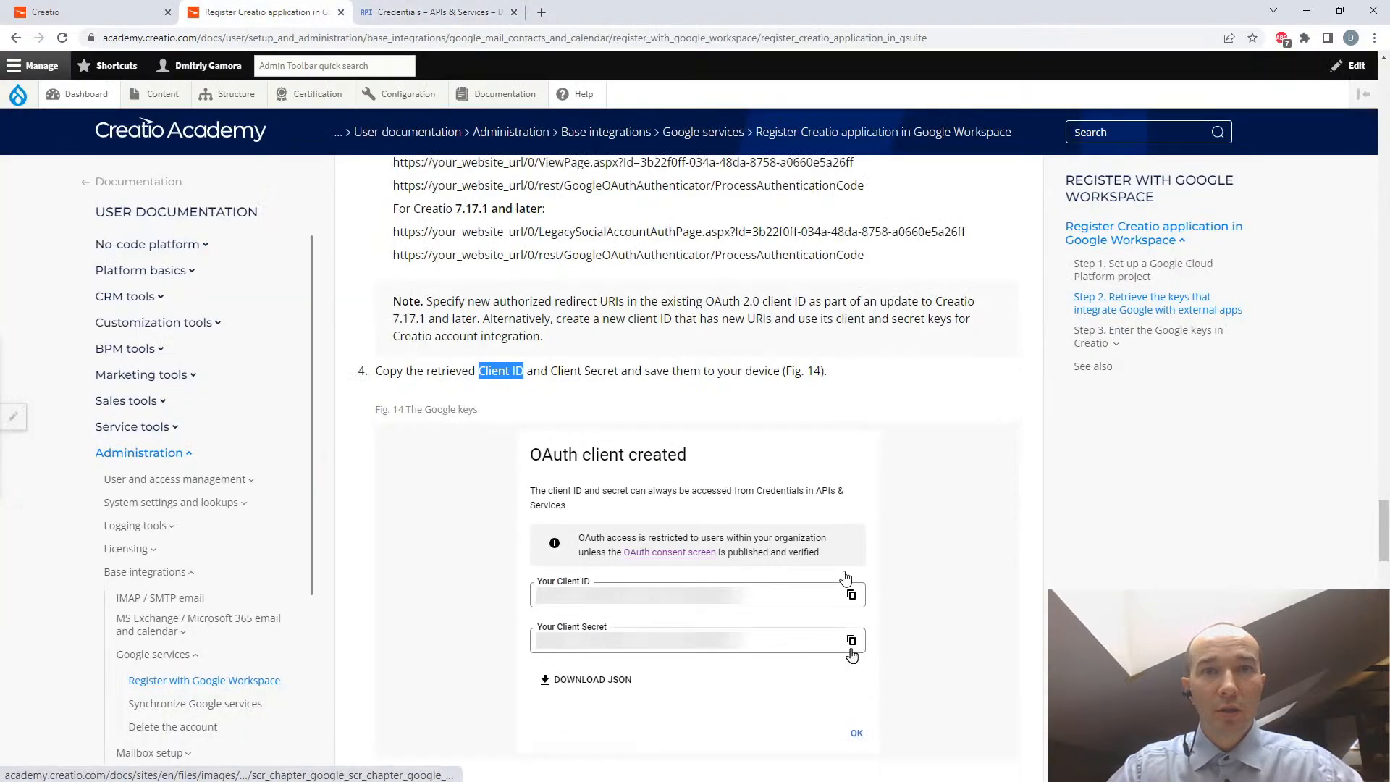
scroll(654, 459, down, 4)
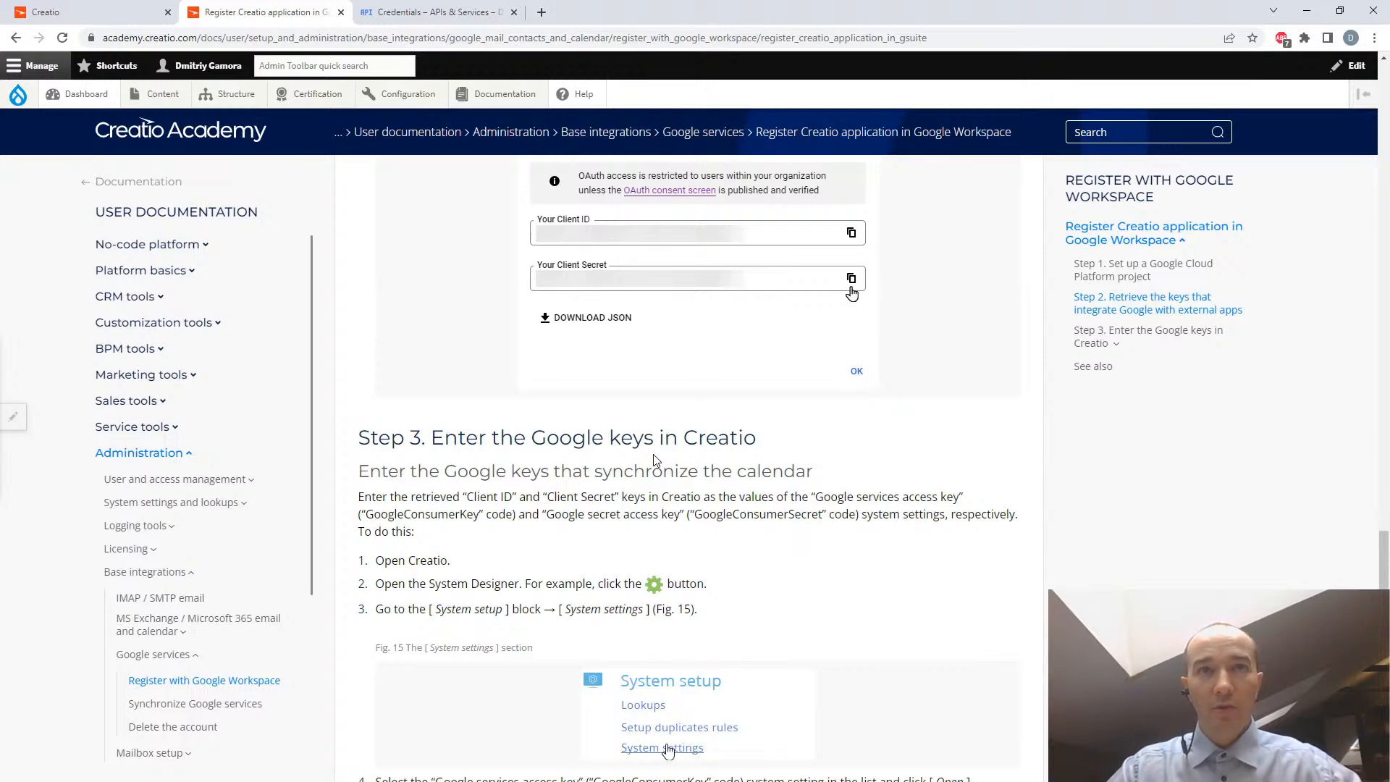
scroll(653, 459, down, 2)
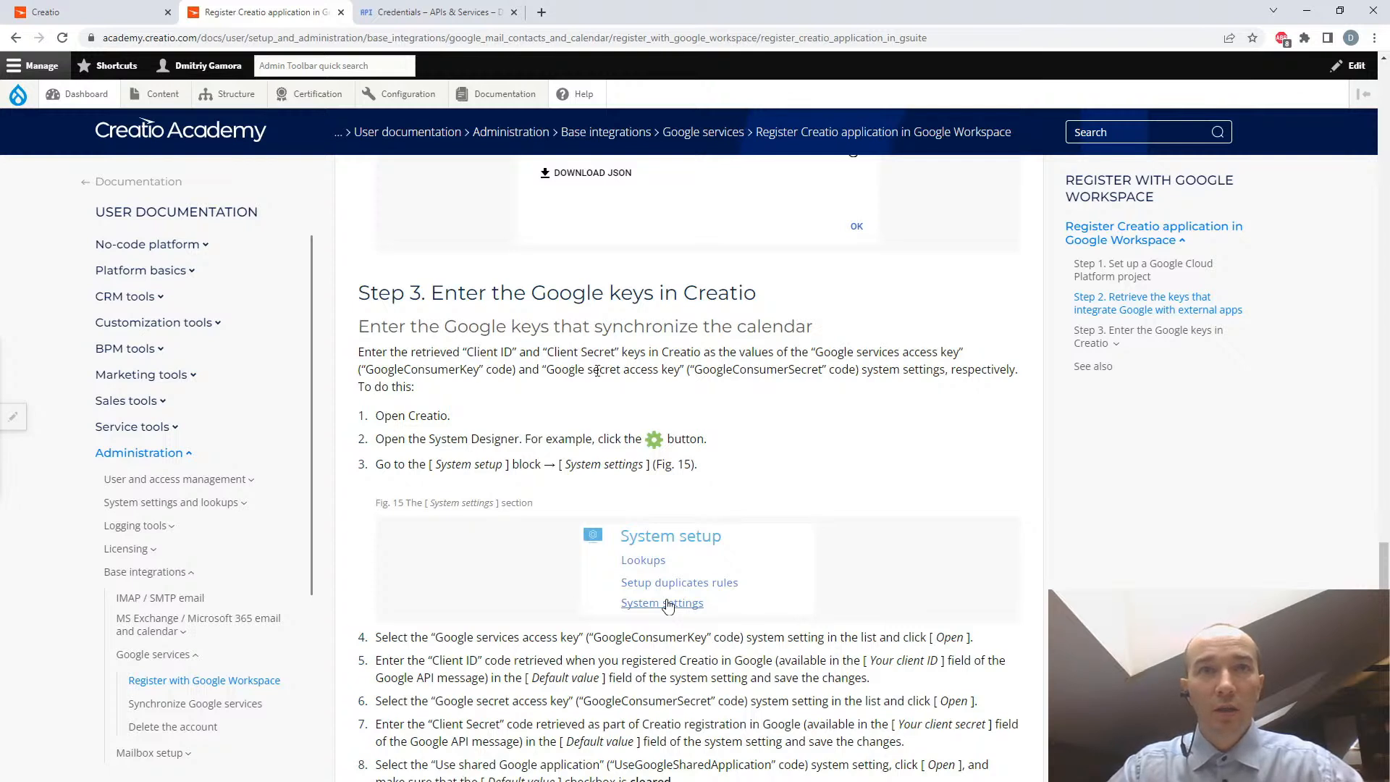
drag(861, 370, 1041, 372)
click(72, 12)
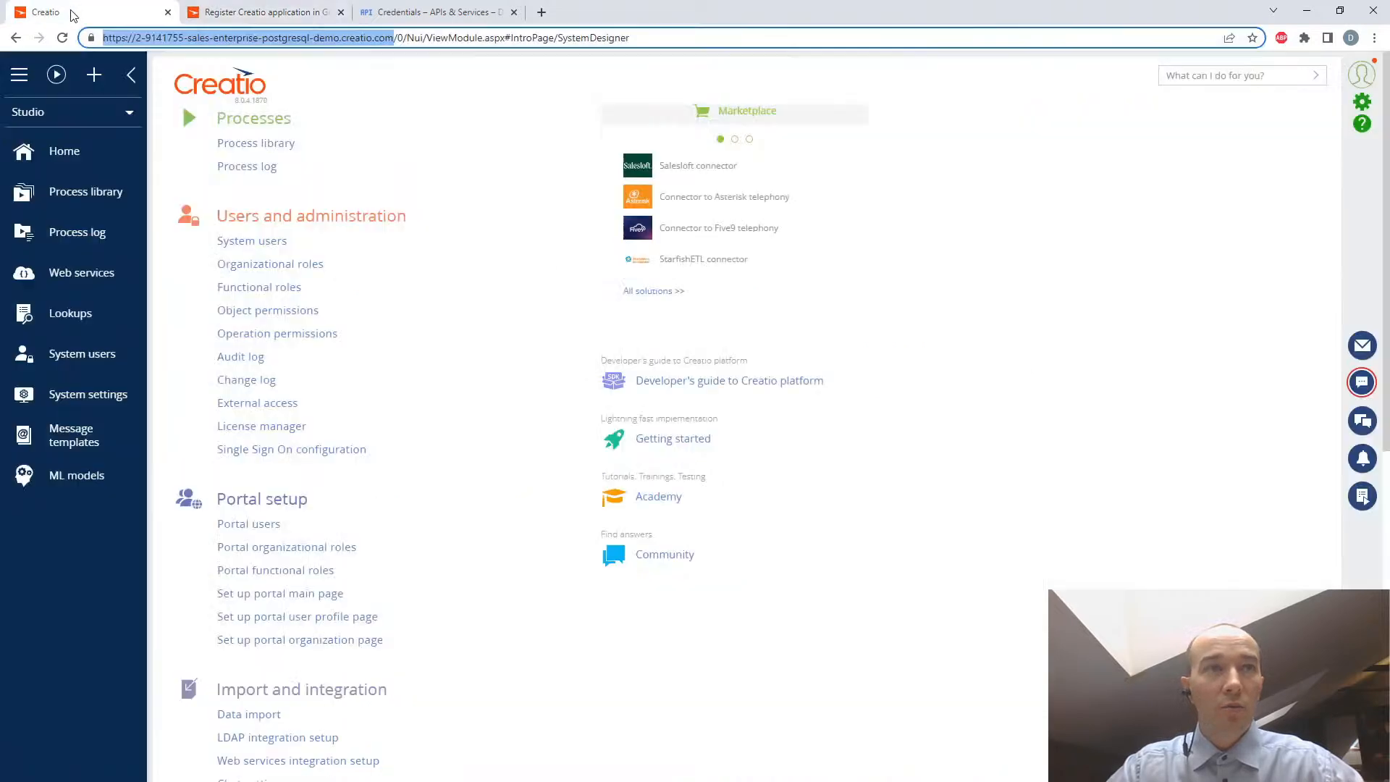
click(80, 400)
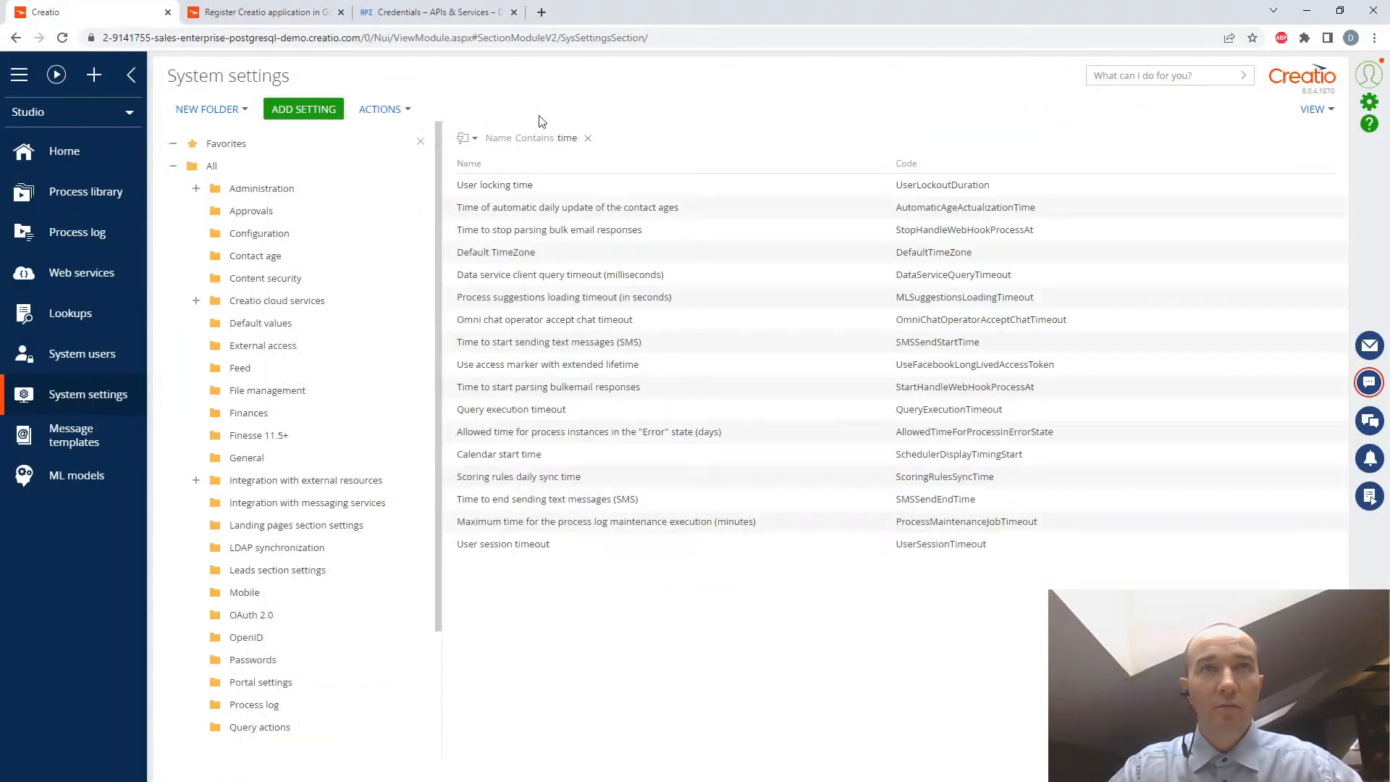
- Copy the code fragment "GoogleConsumer" from the guide and filter Creatio's system settings by Code with it, replacing the existing name filter
click(272, 14)
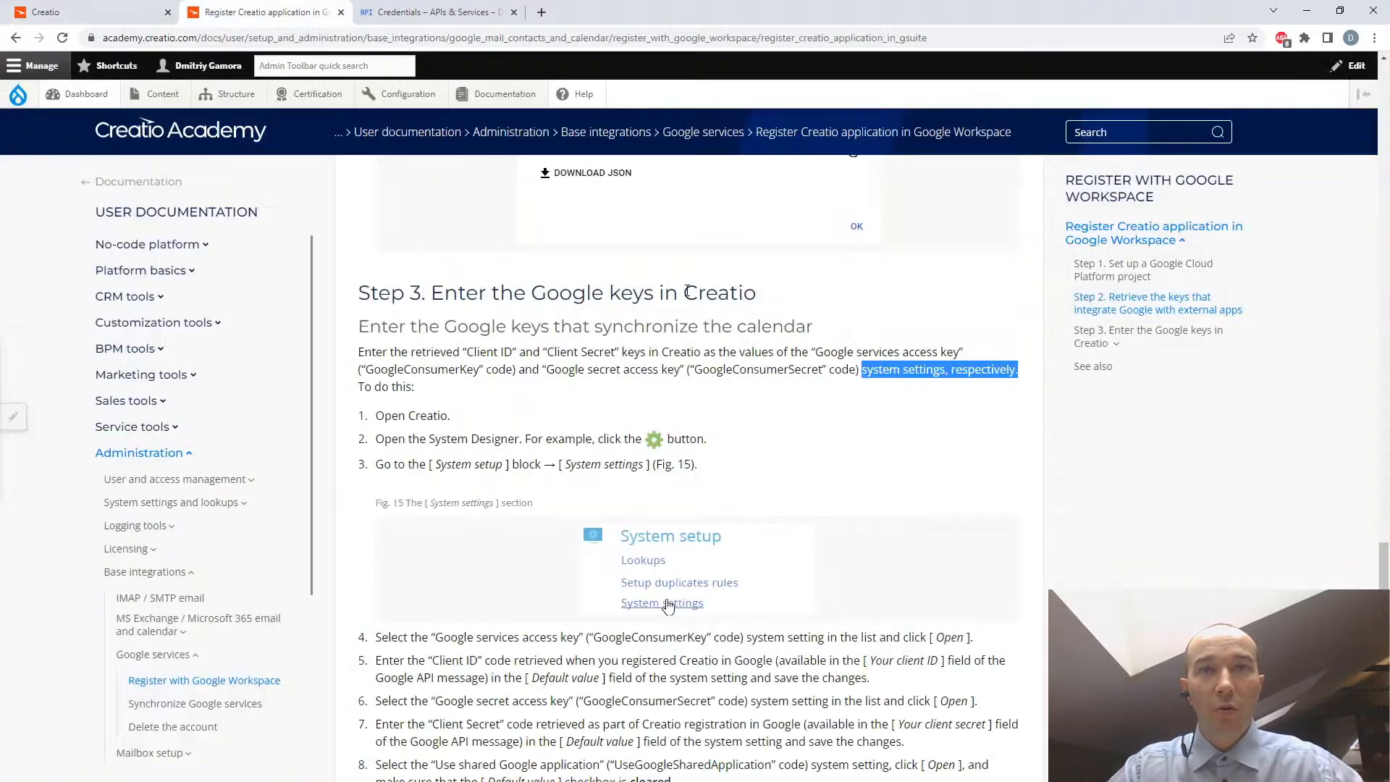
drag(695, 371, 788, 371)
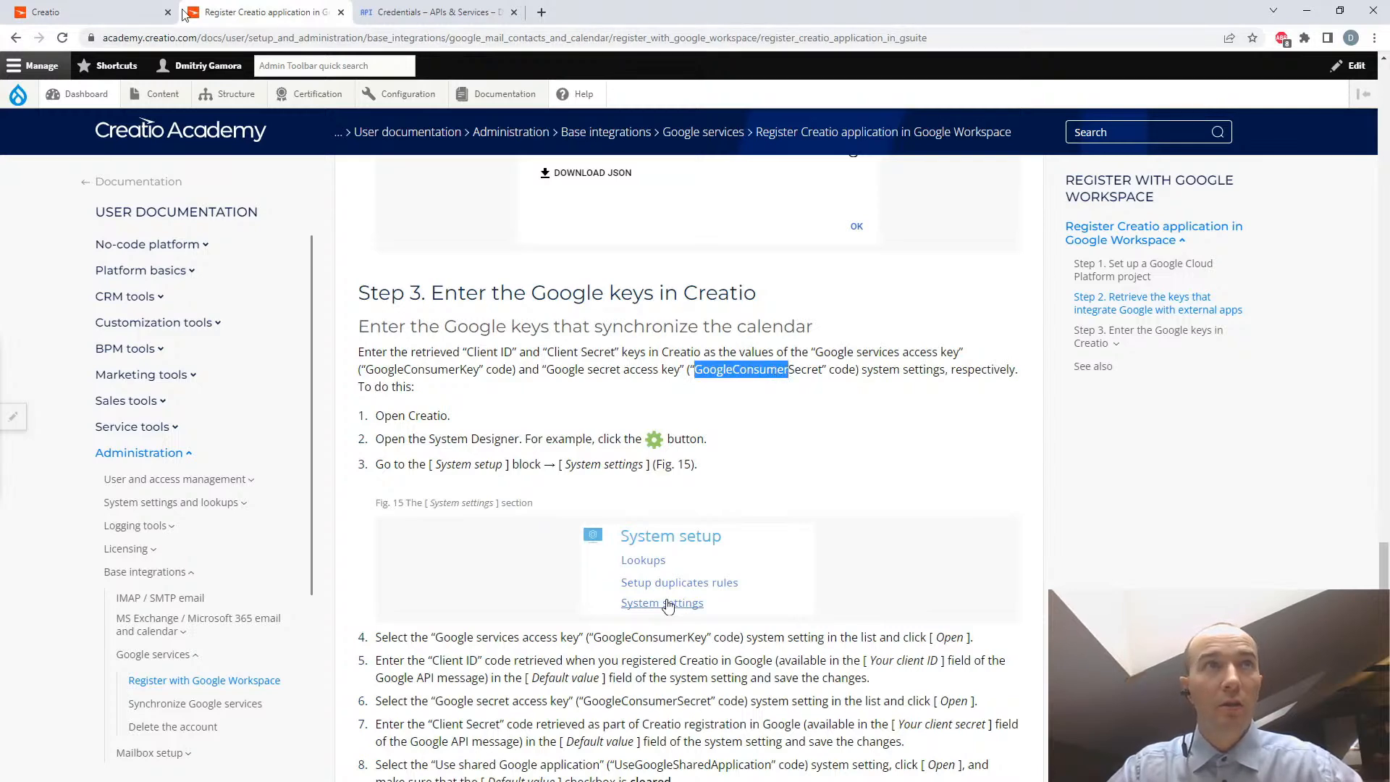
click(112, 13)
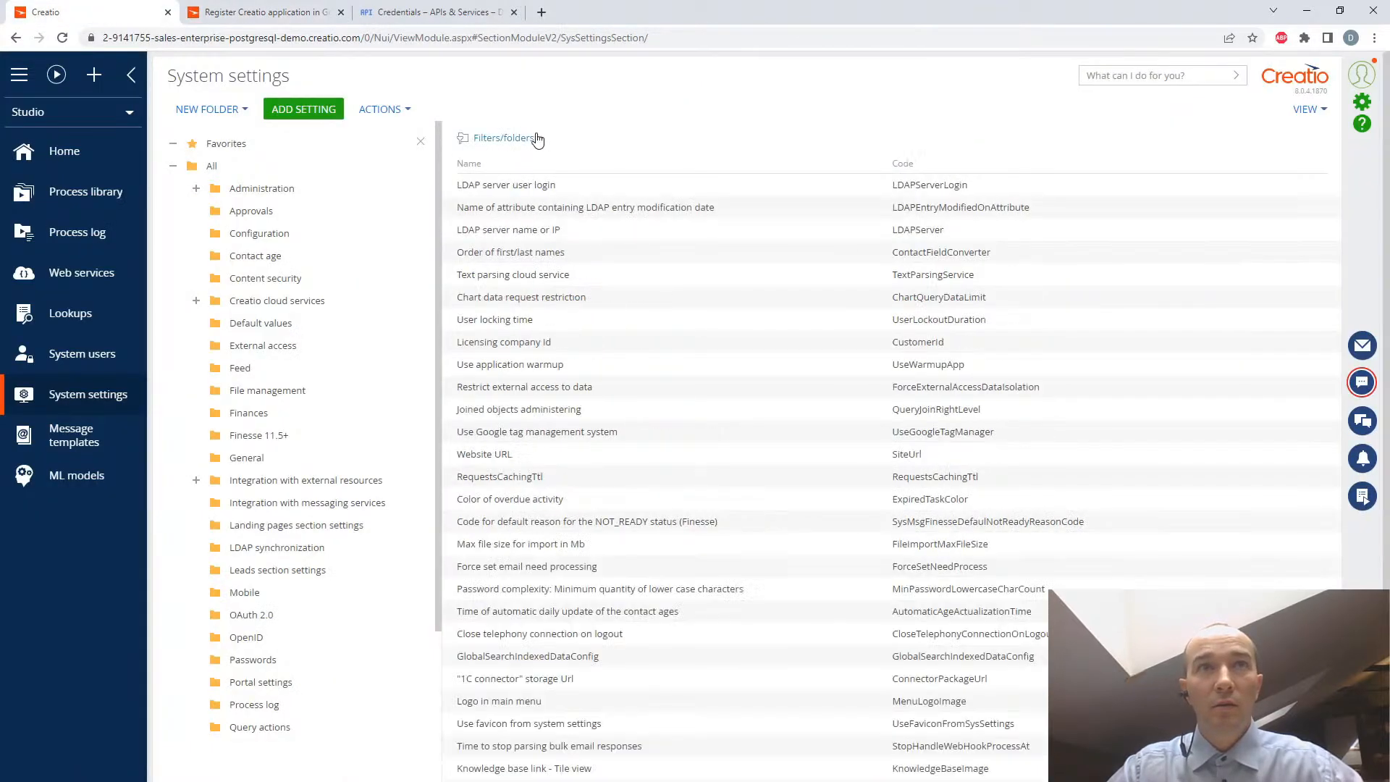
click(532, 138)
click(499, 160)
click(583, 226)
key(ctrl+v)
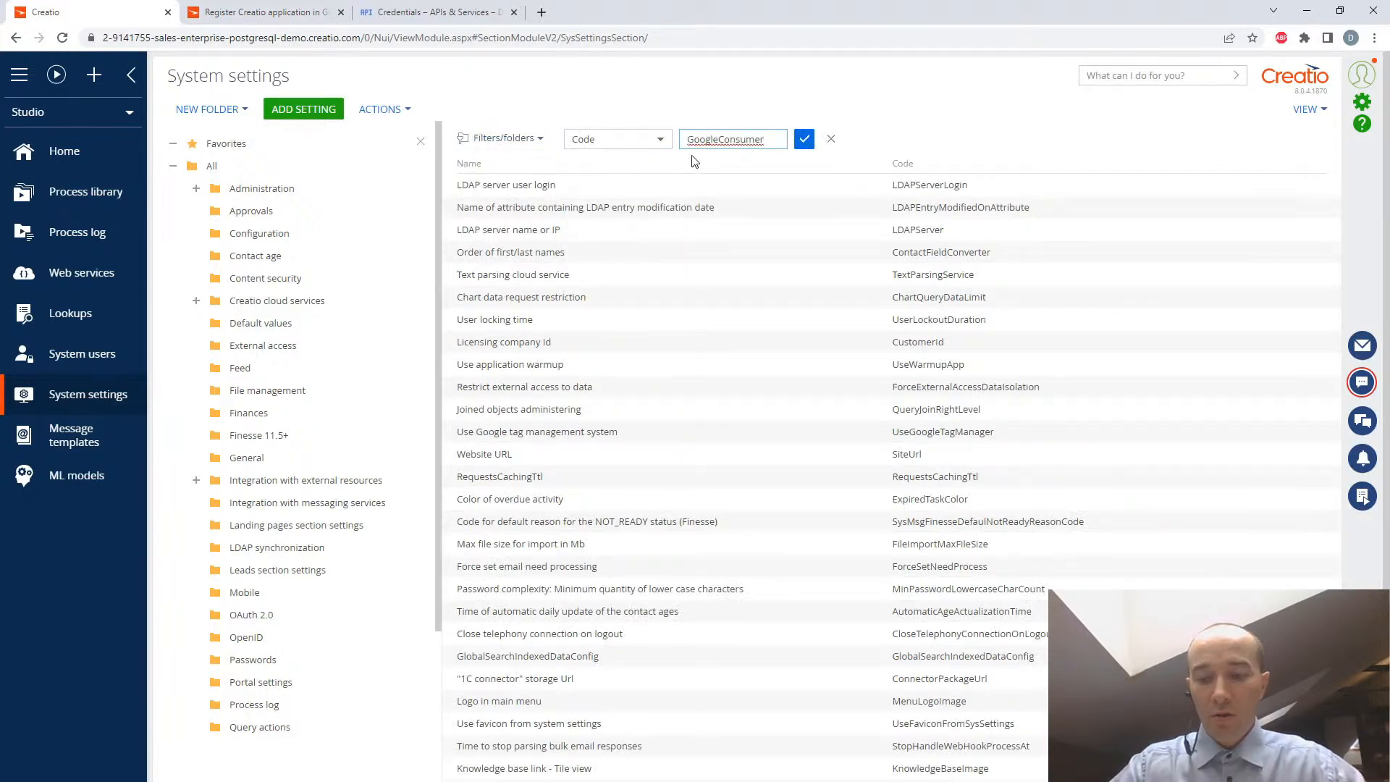
key(Return)
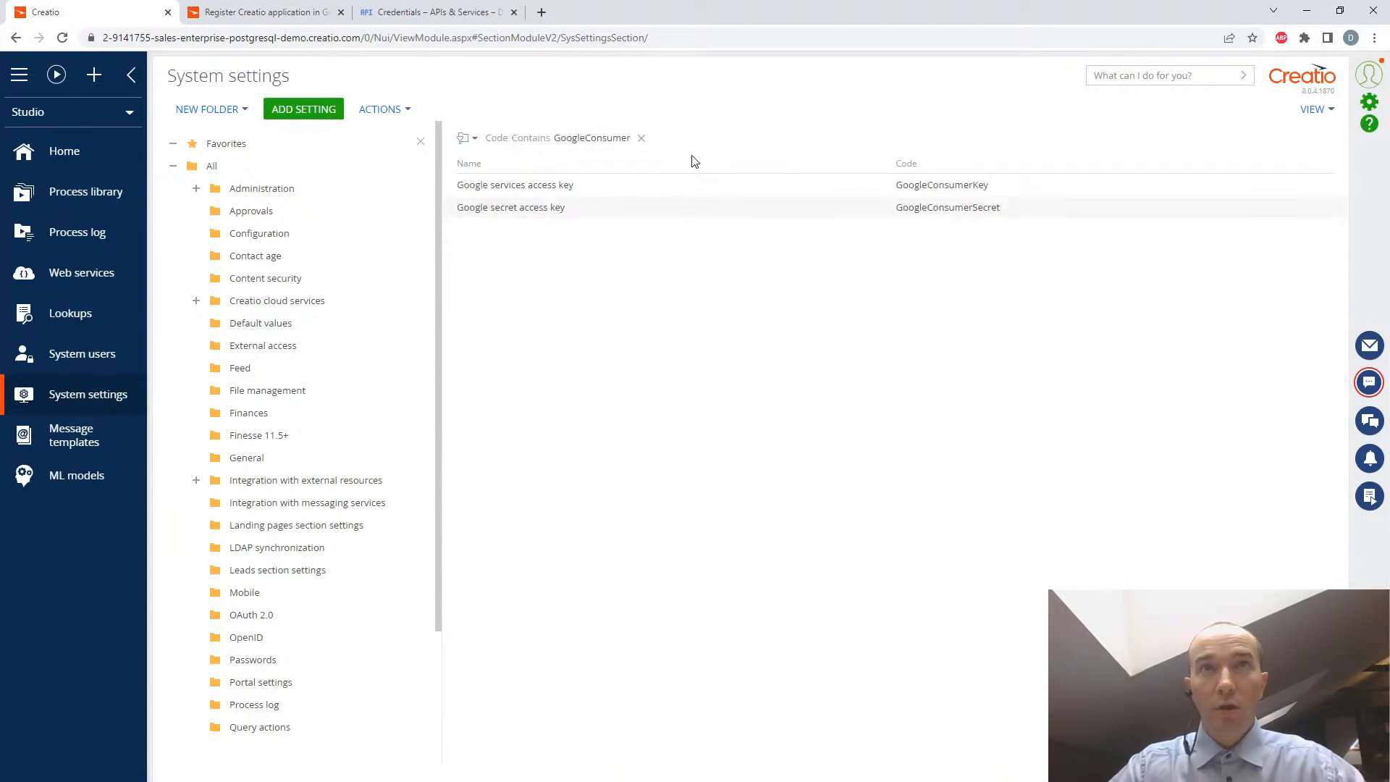
- Open the Google services access key setting, checking it against the guide and the Google secret access key setting
click(587, 193)
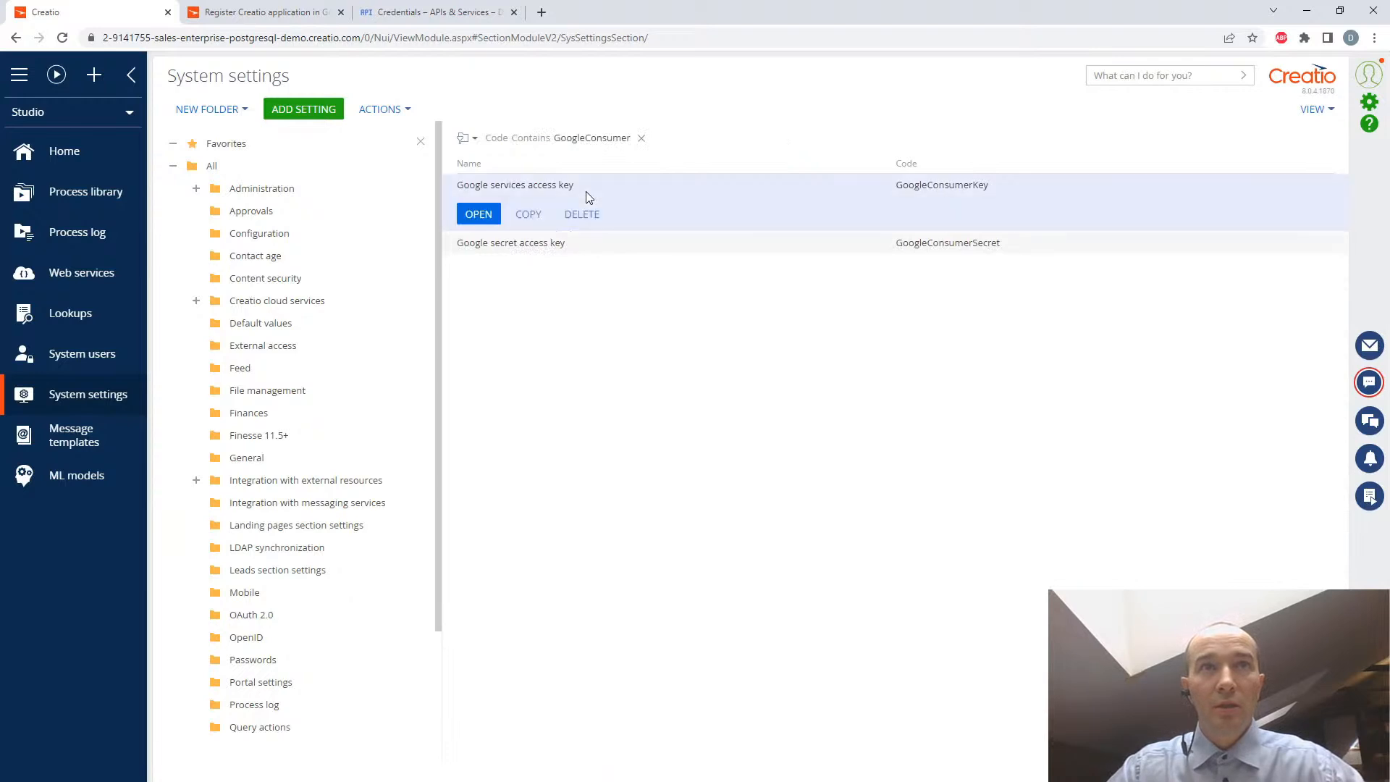
click(477, 214)
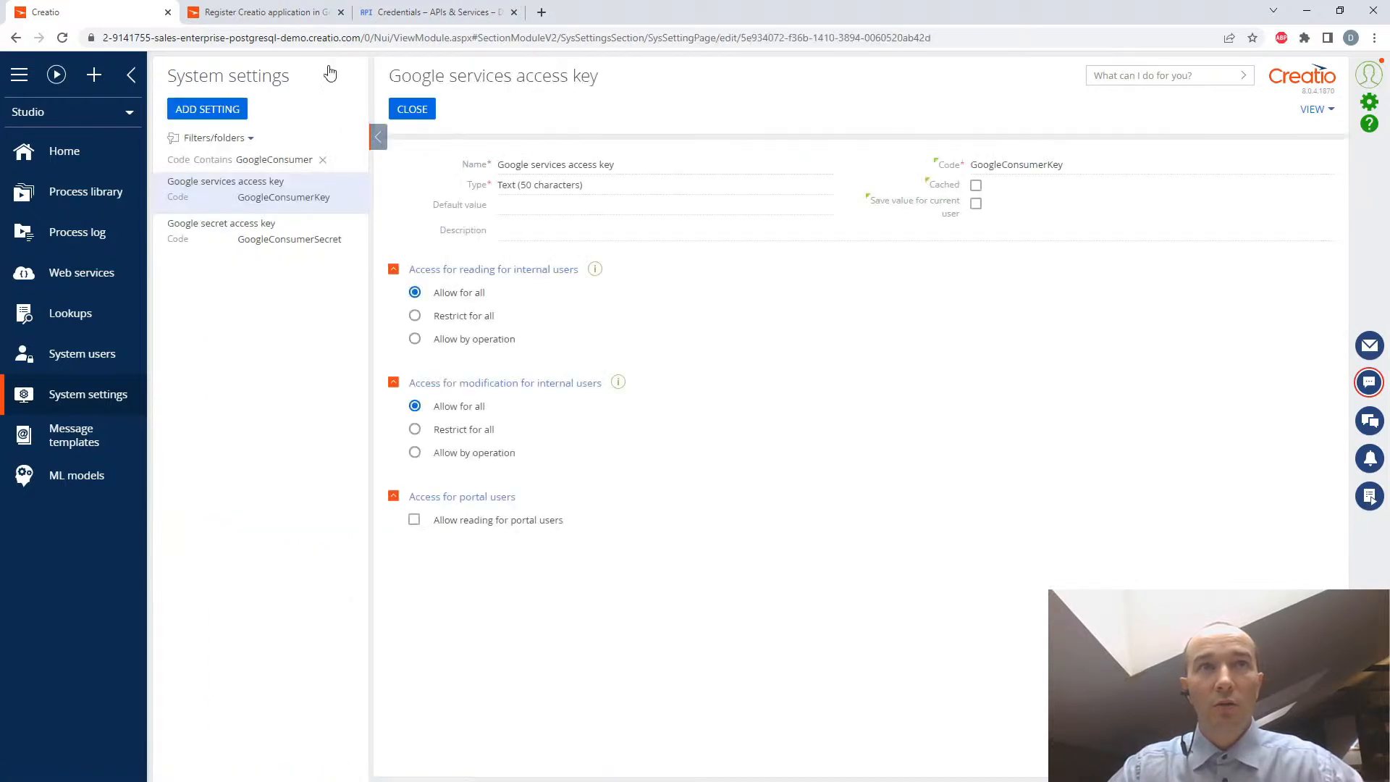
click(323, 12)
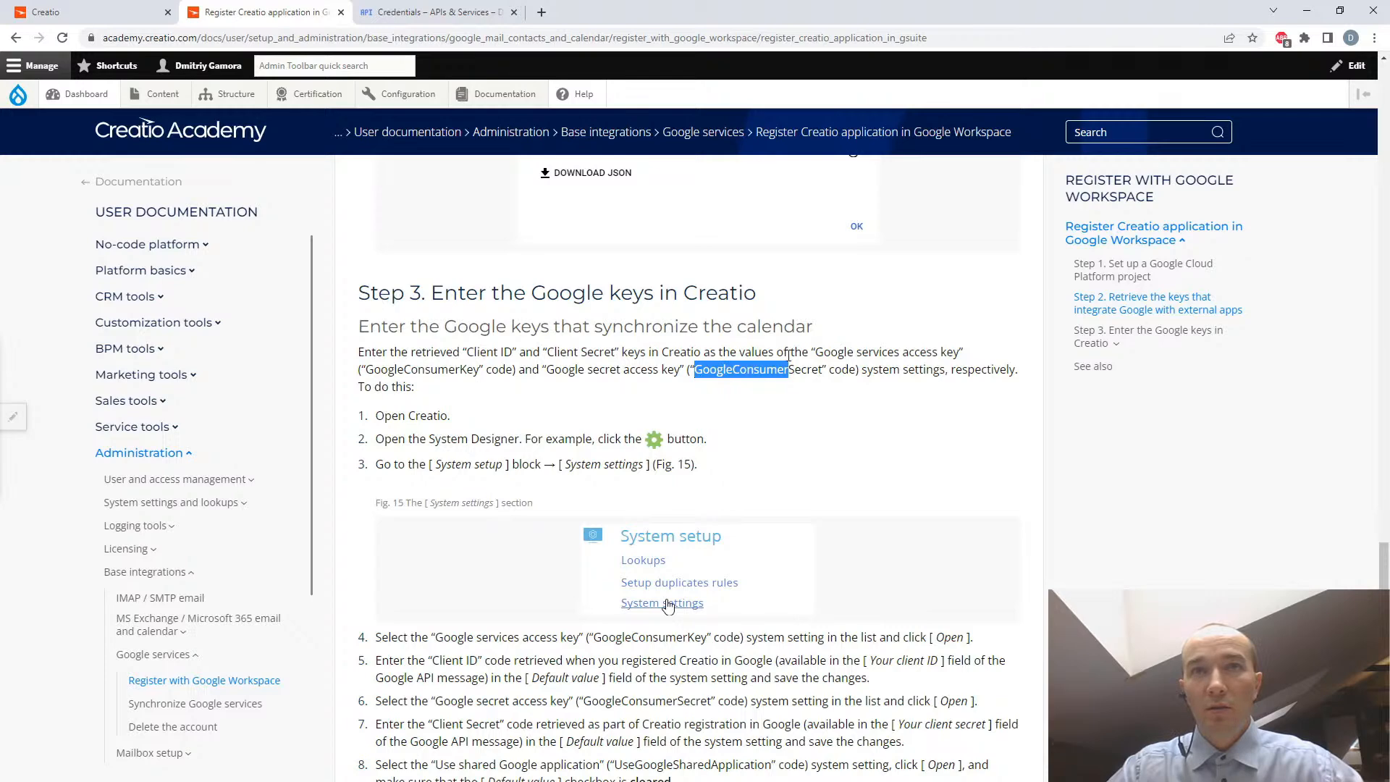
click(408, 11)
click(249, 13)
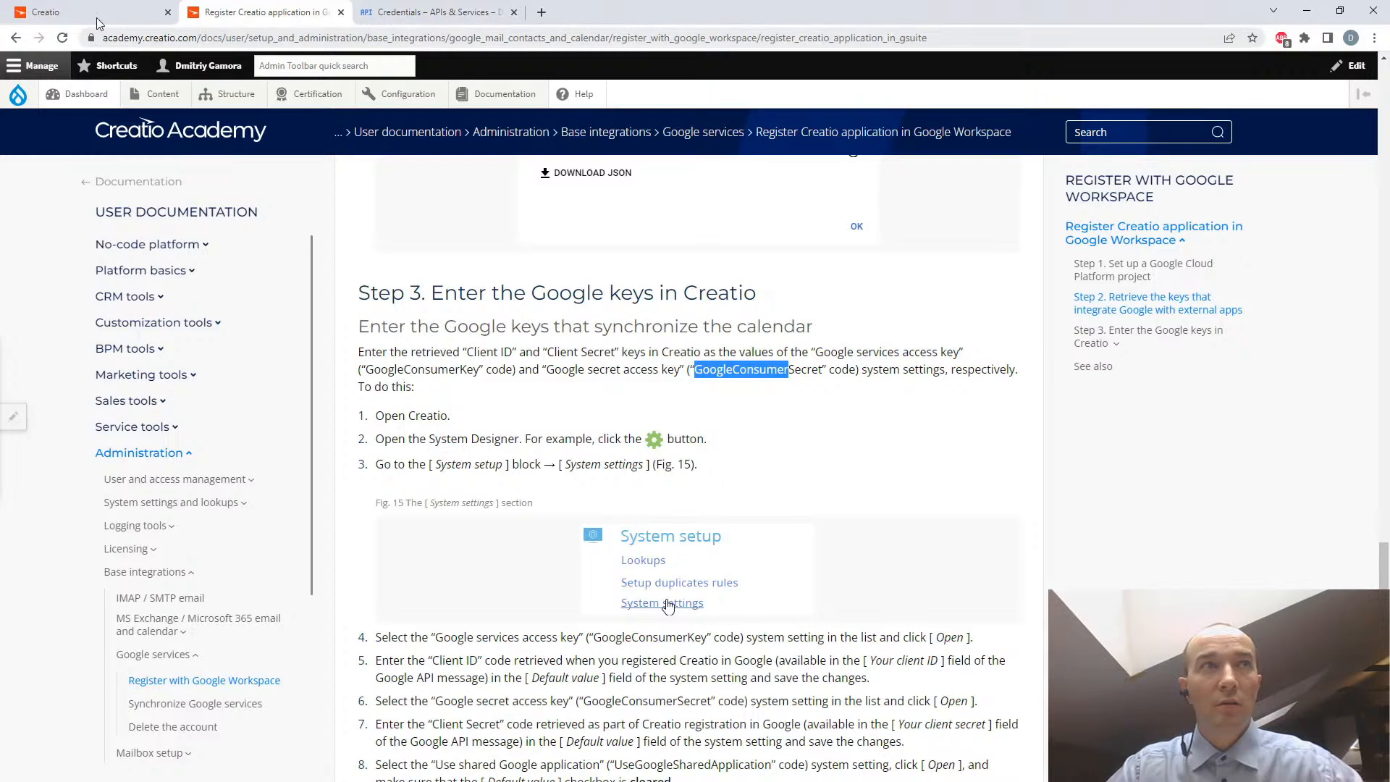
click(76, 10)
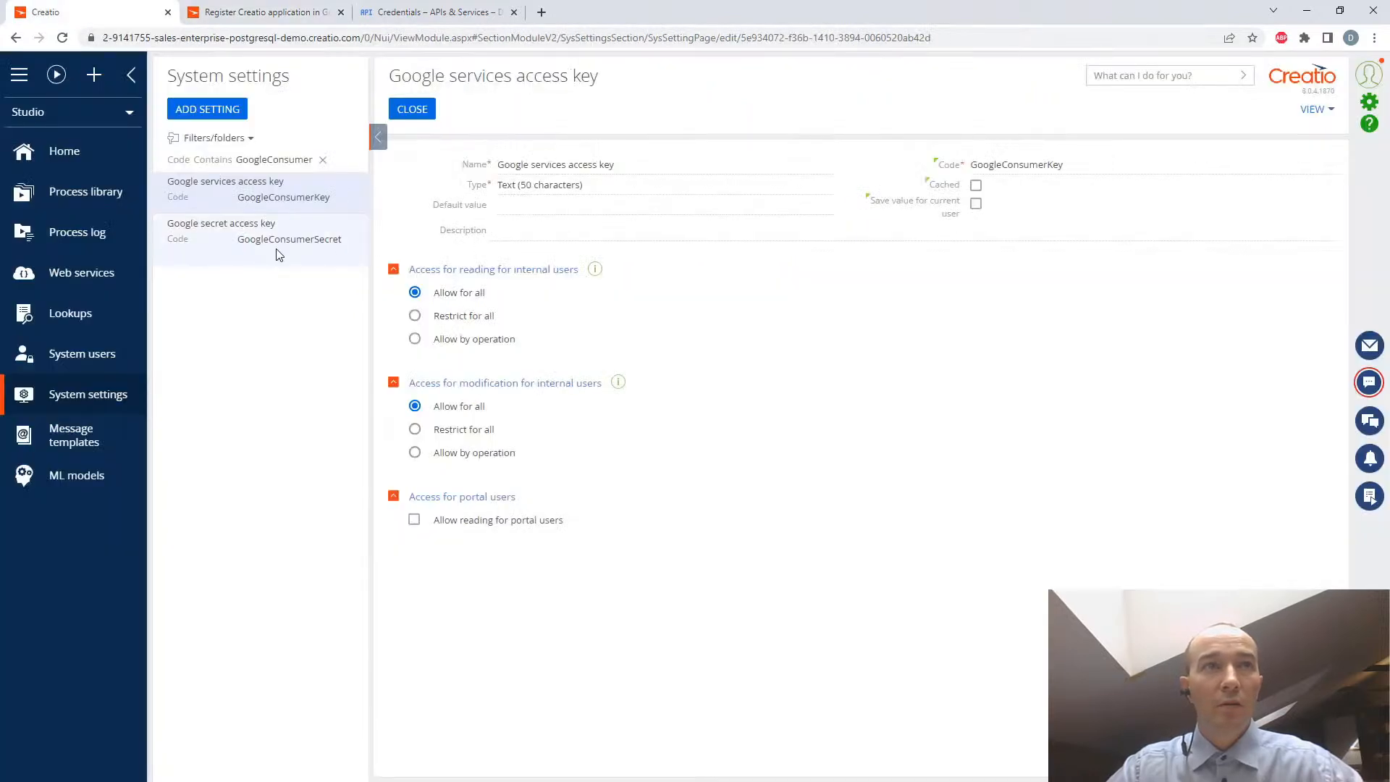
click(279, 241)
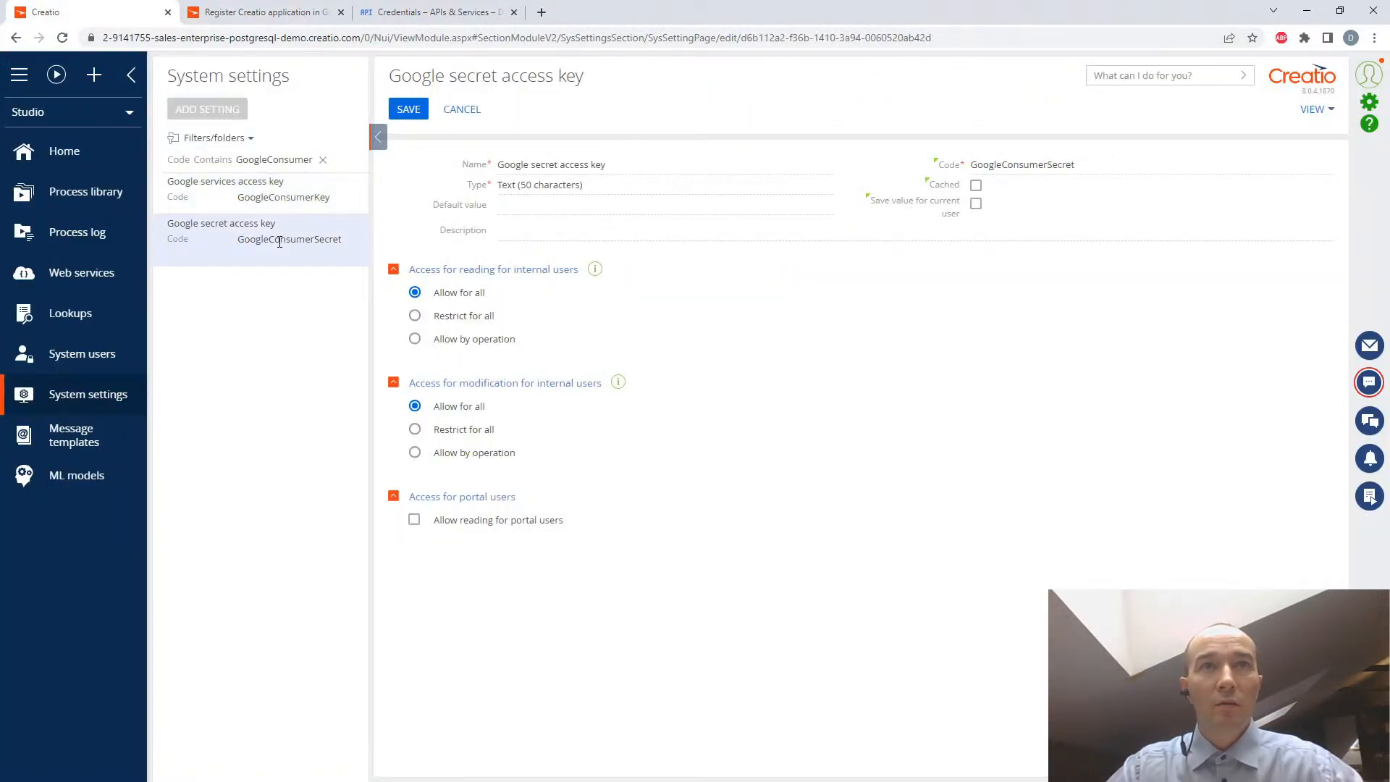
click(294, 195)
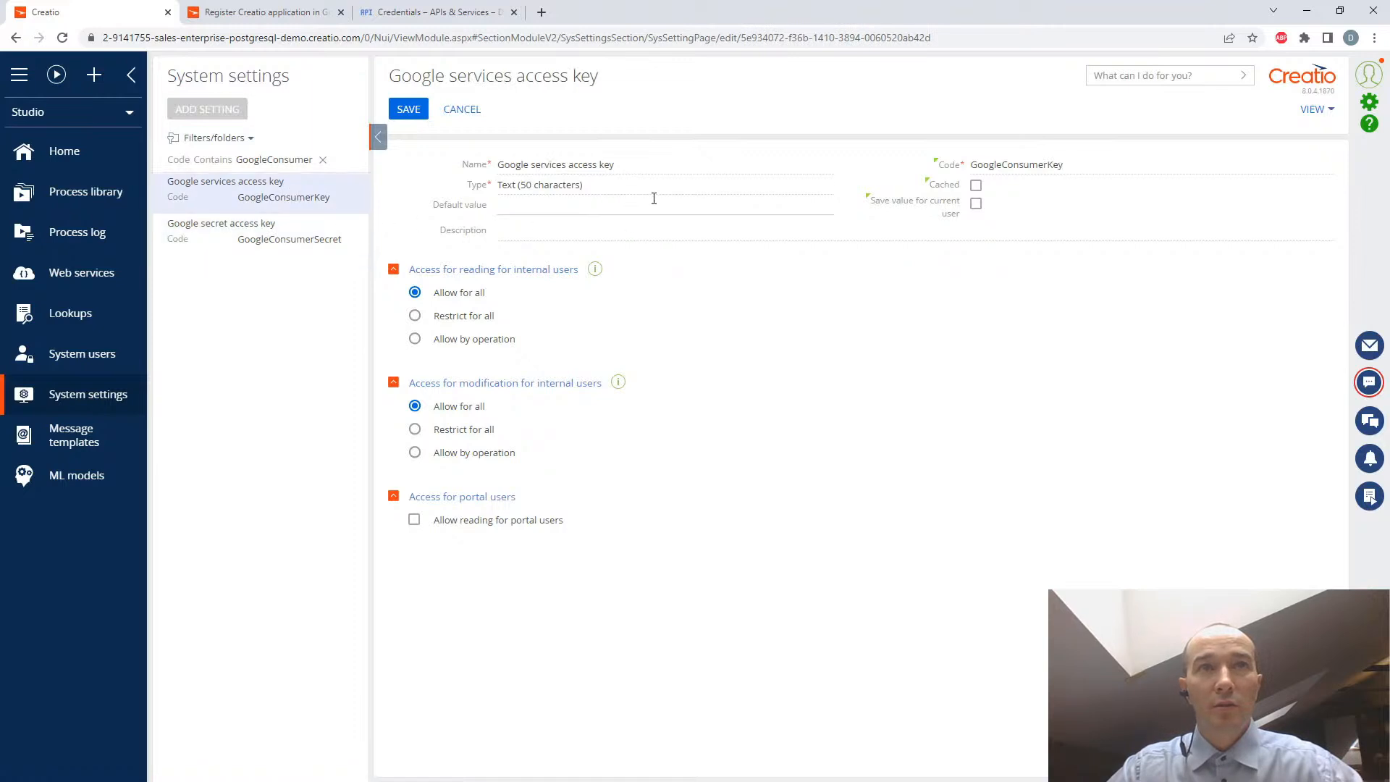
- Paste the OAuth client ID from the Notepad file as the default value of Google services access key, and save the setting
click(529, 203)
key(alt+Tab)
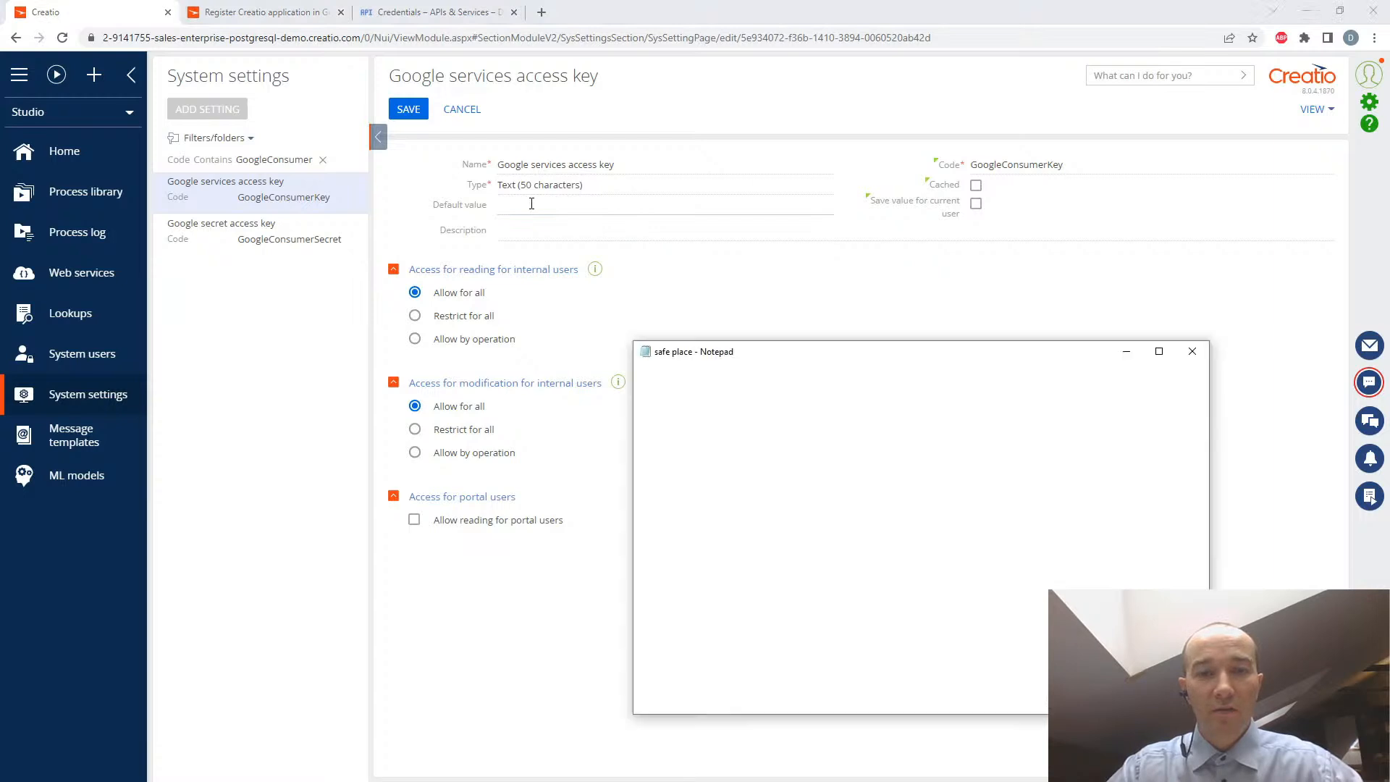
drag(1050, 410, 629, 409)
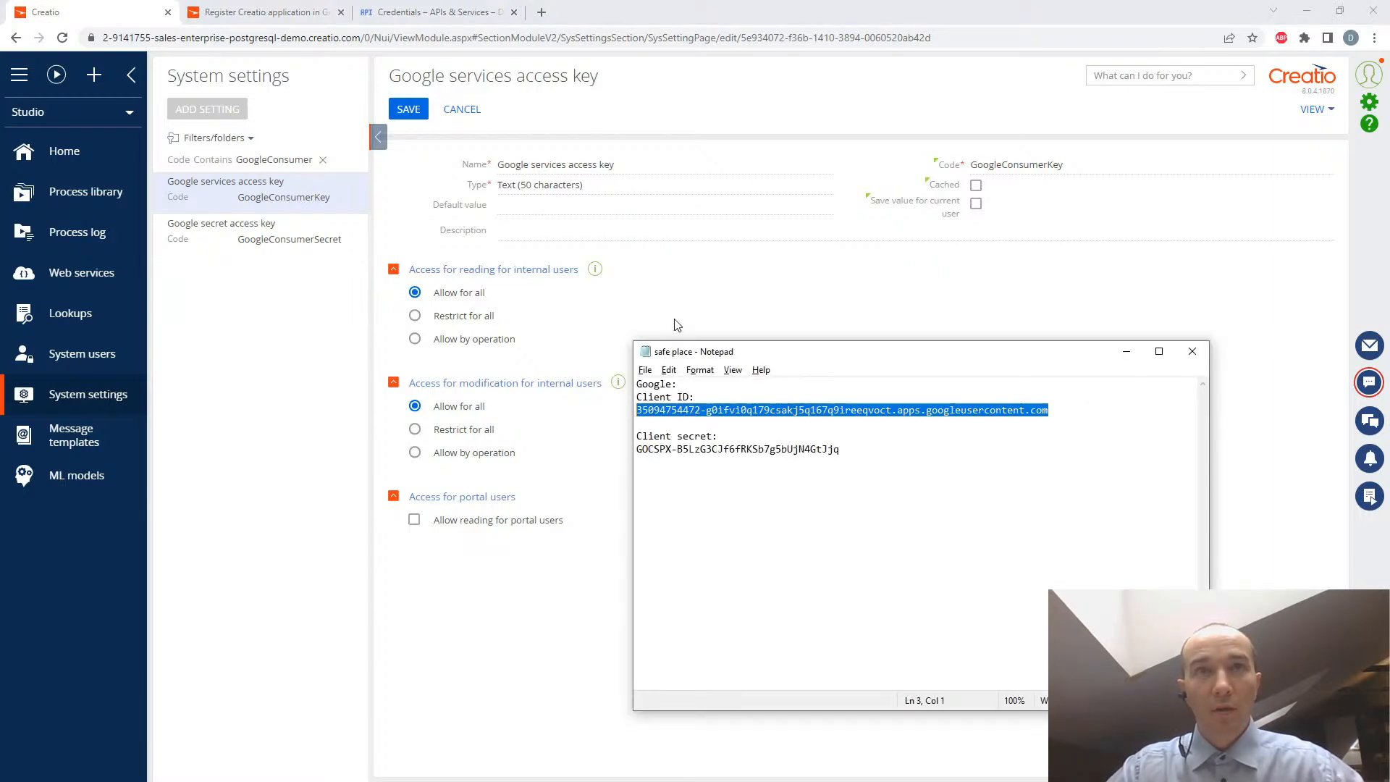
click(522, 205)
key(ctrl+v)
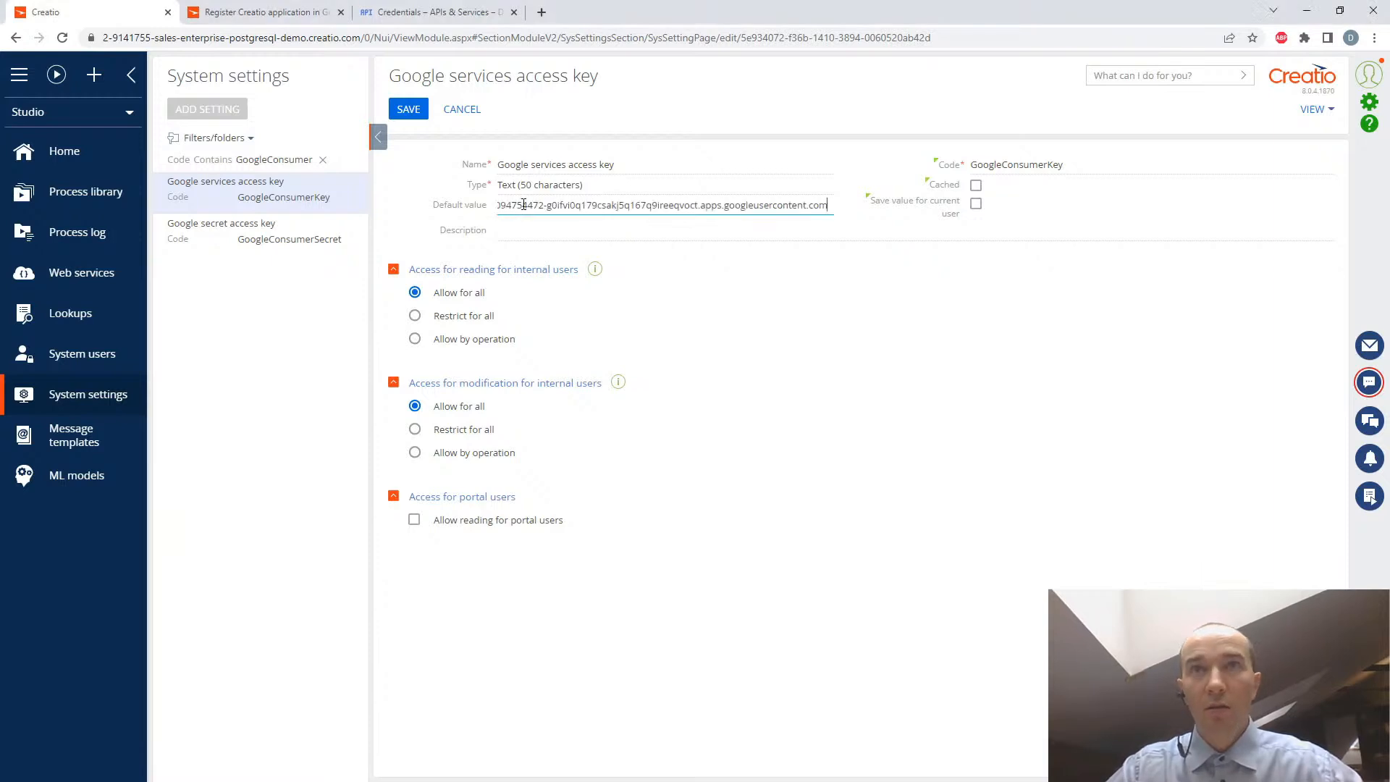
click(409, 113)
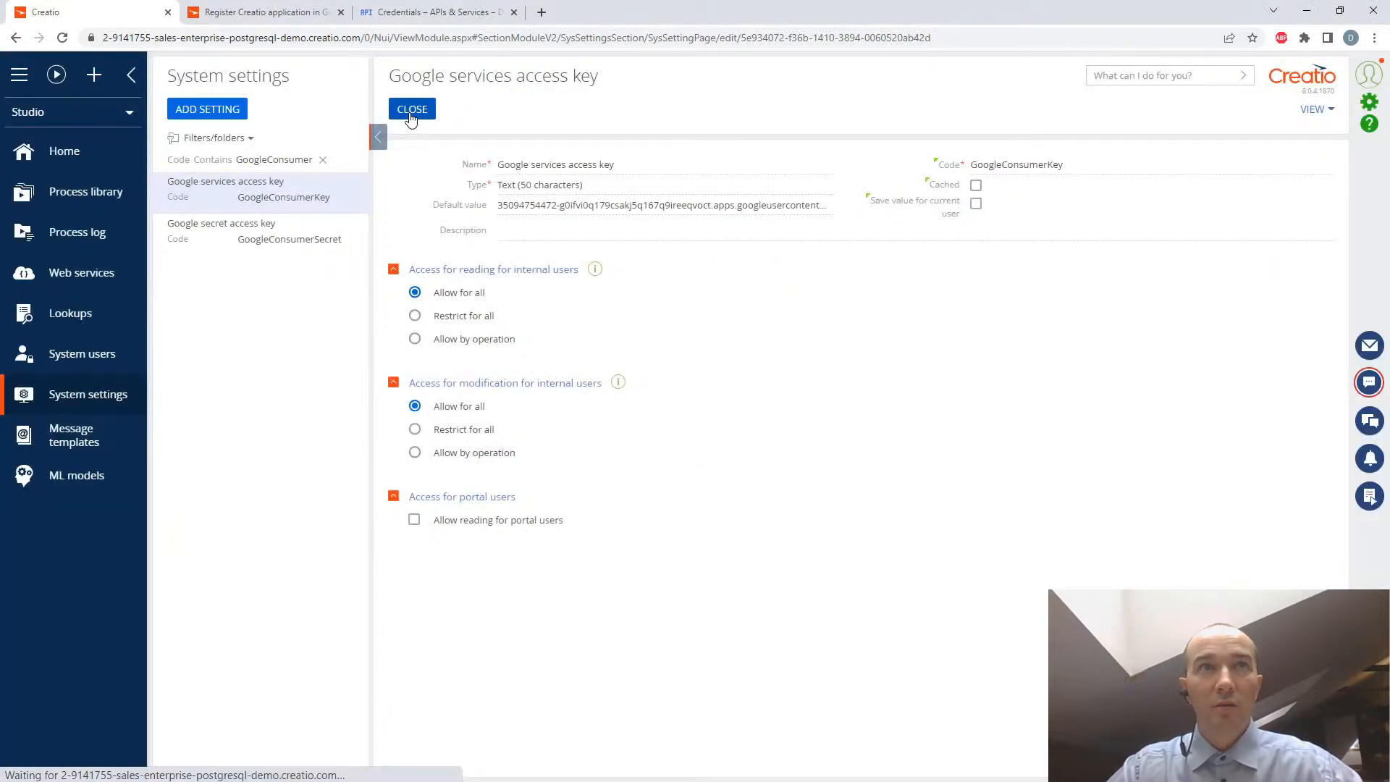
- Paste the client secret from the Notepad file as the default value of Google secret access key, then save and close the setting
click(336, 238)
key(alt+Tab)
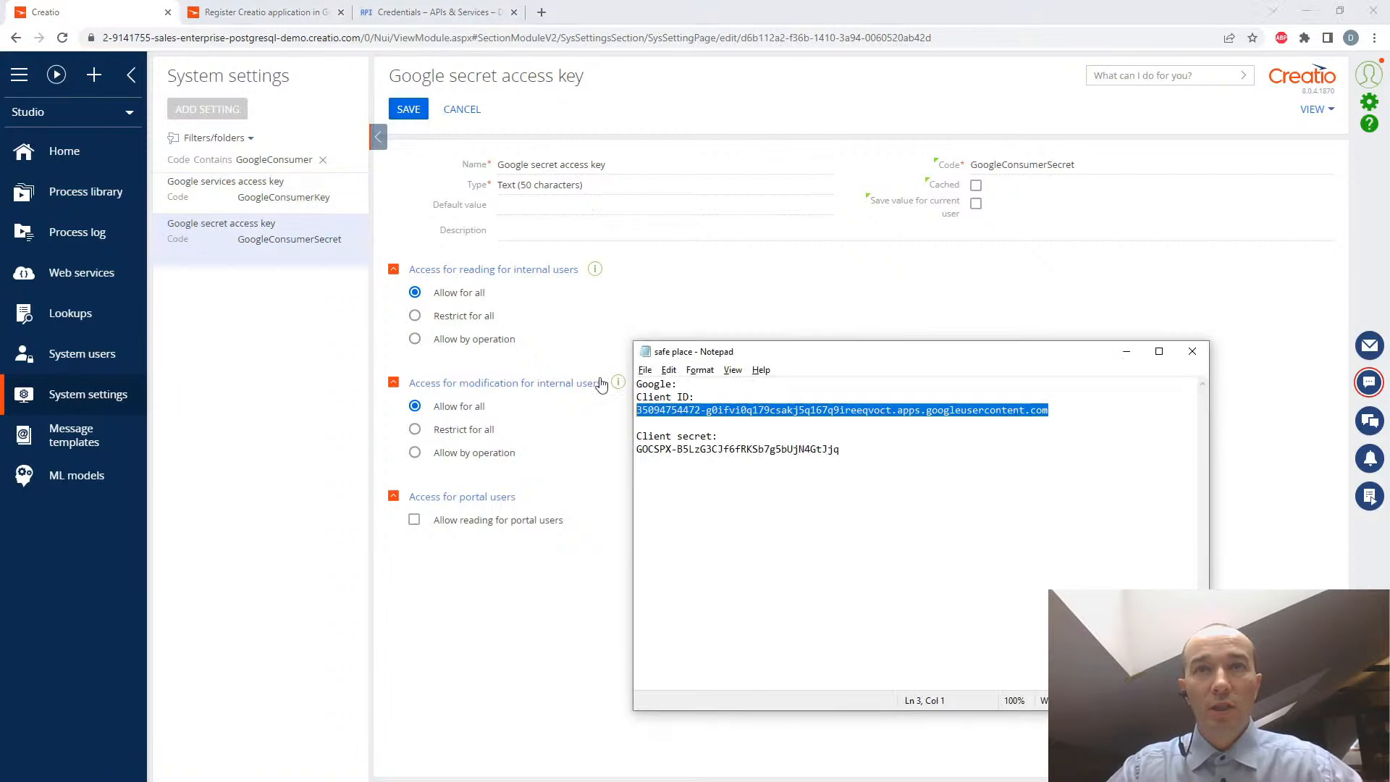
drag(840, 449, 638, 449)
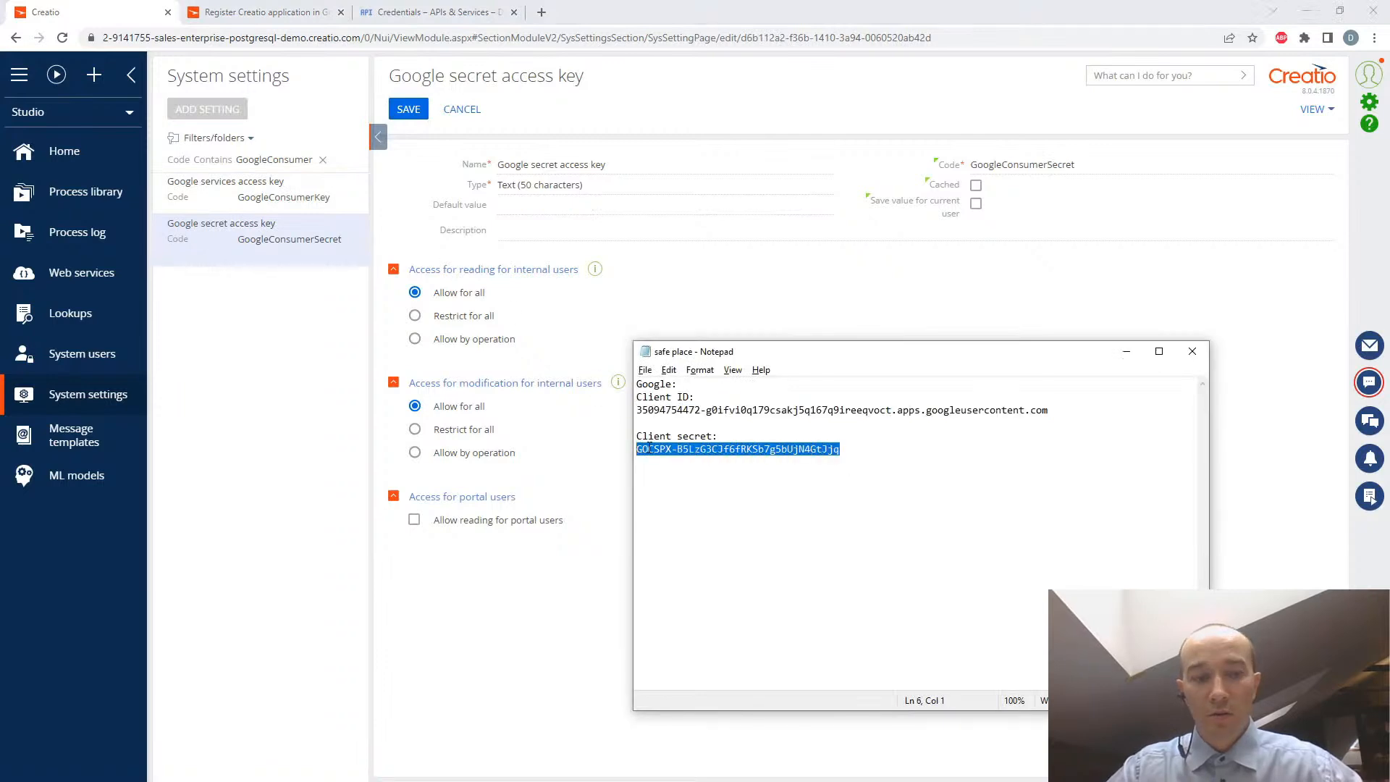
click(519, 204)
key(ctrl+v)
click(407, 109)
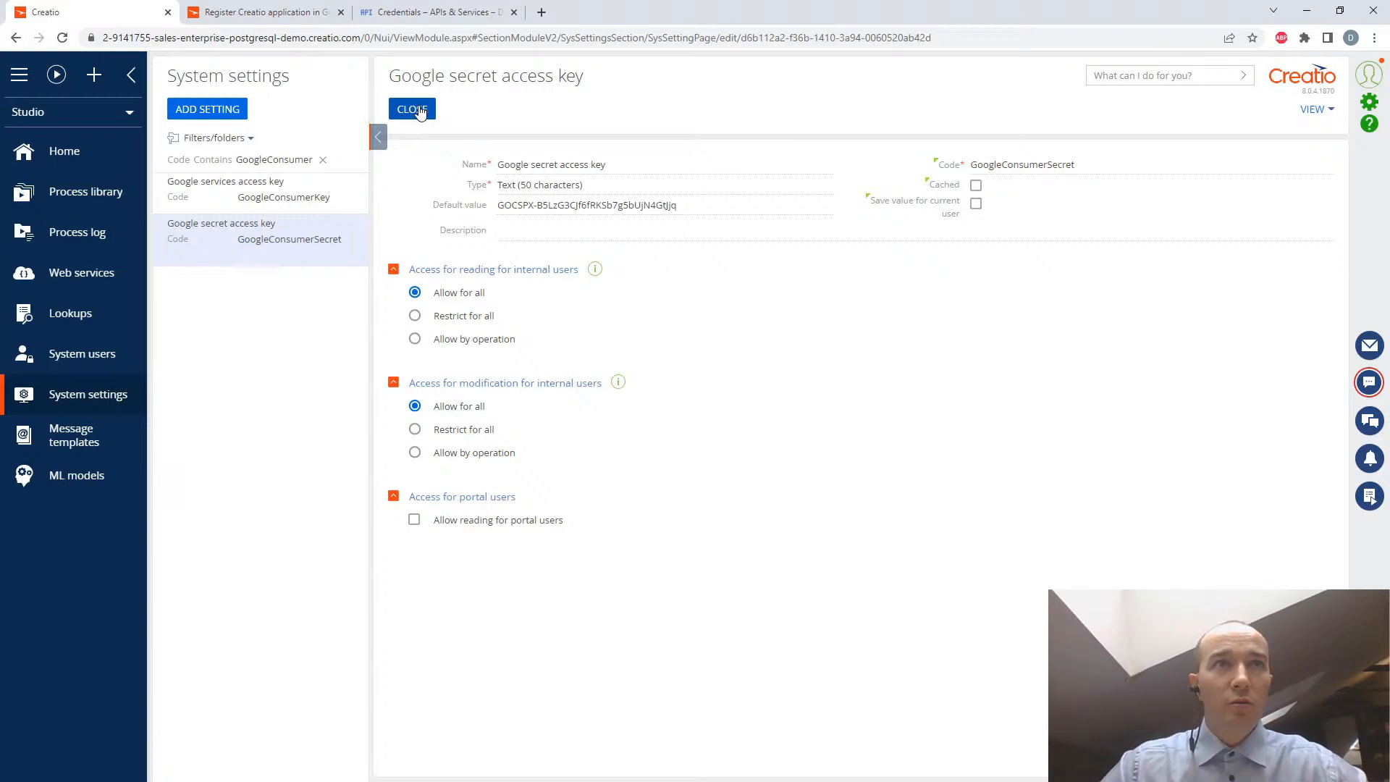
click(419, 112)
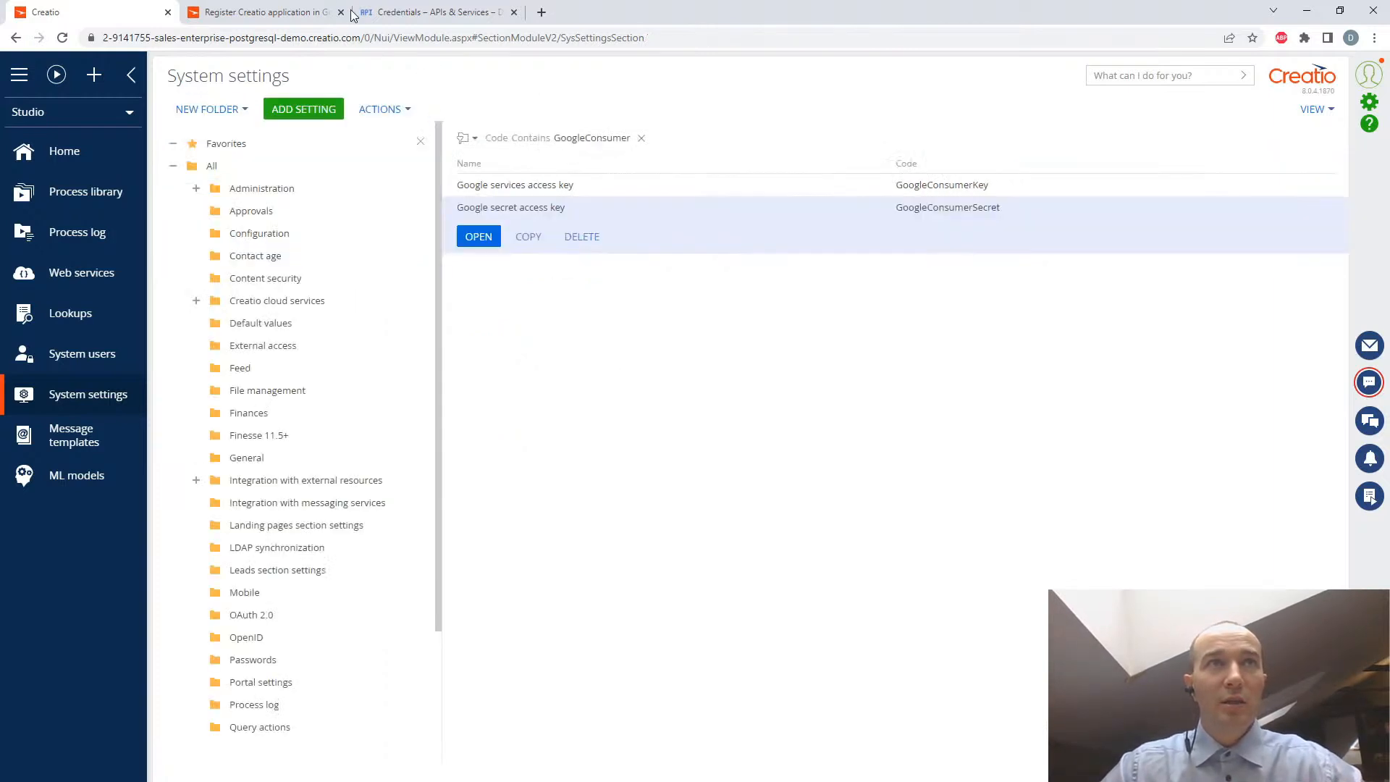
- Check the guide's instructions up to the UseGoogleSharedApplication setting, and broaden the Code filter in Creatio's system settings to "Google"
click(254, 14)
scroll(752, 453, down, 2)
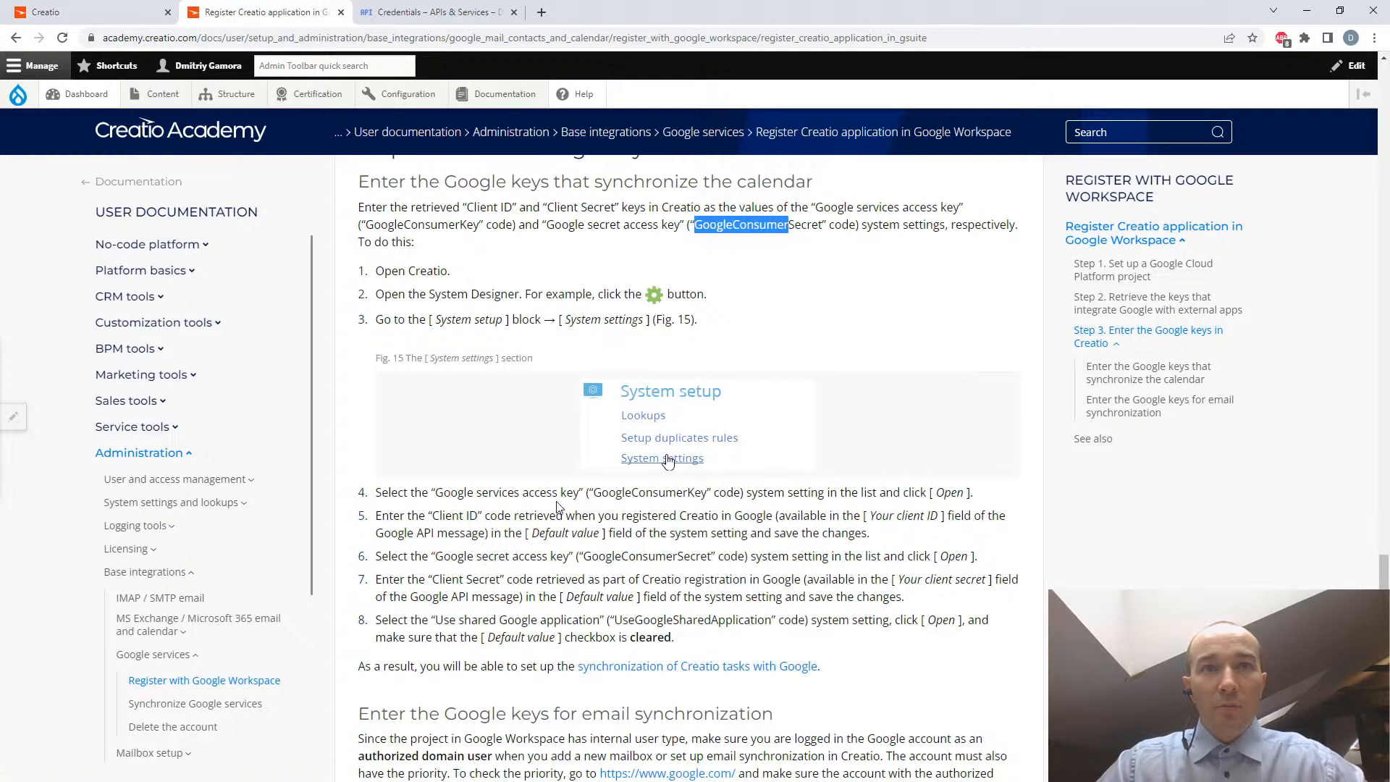
drag(591, 492, 709, 487)
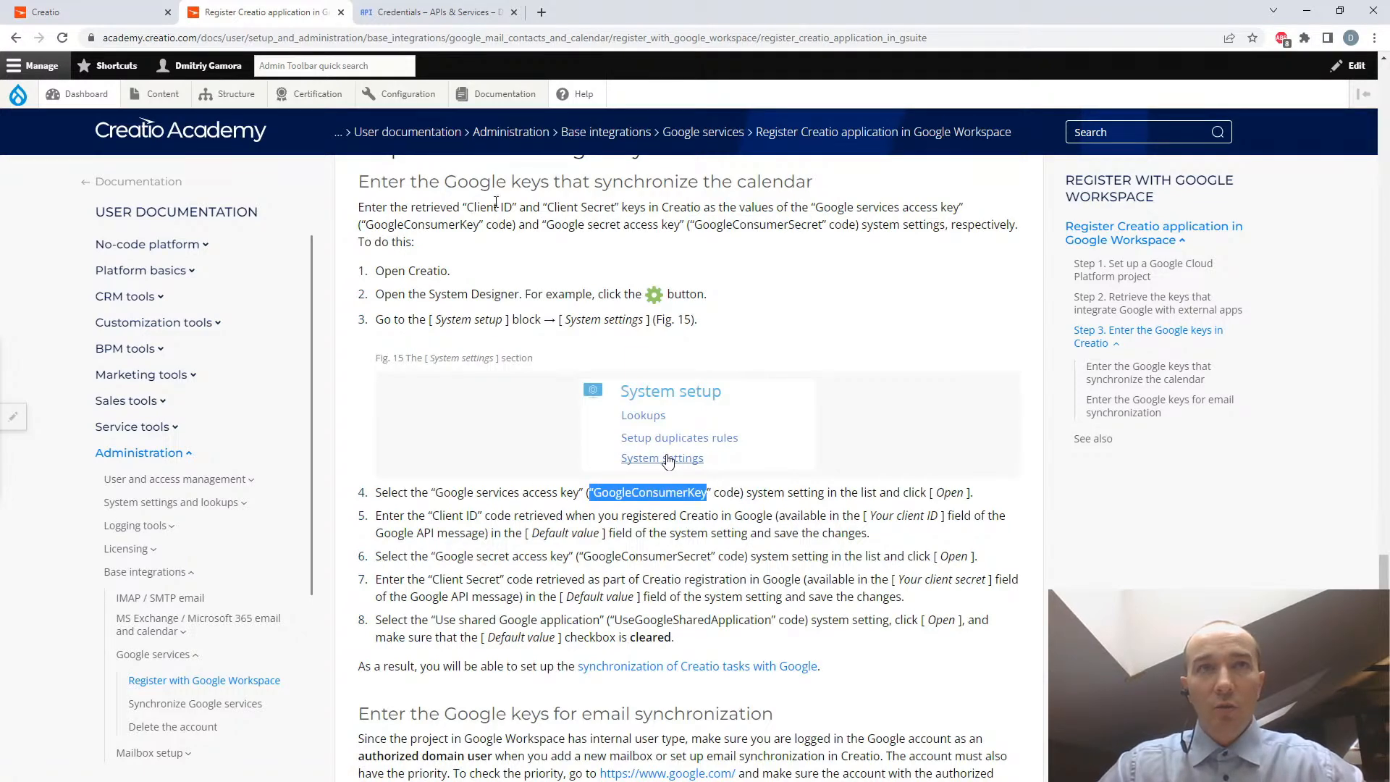
click(94, 20)
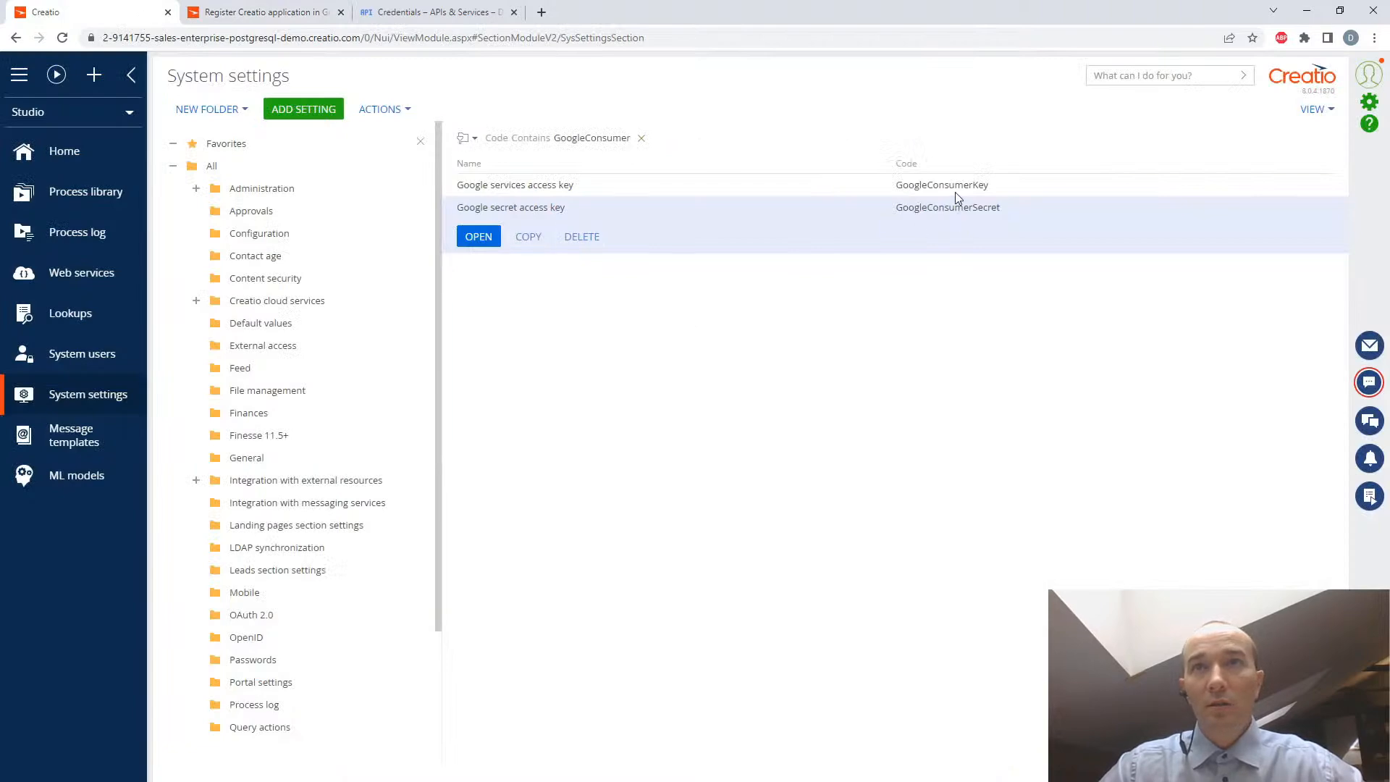
click(246, 13)
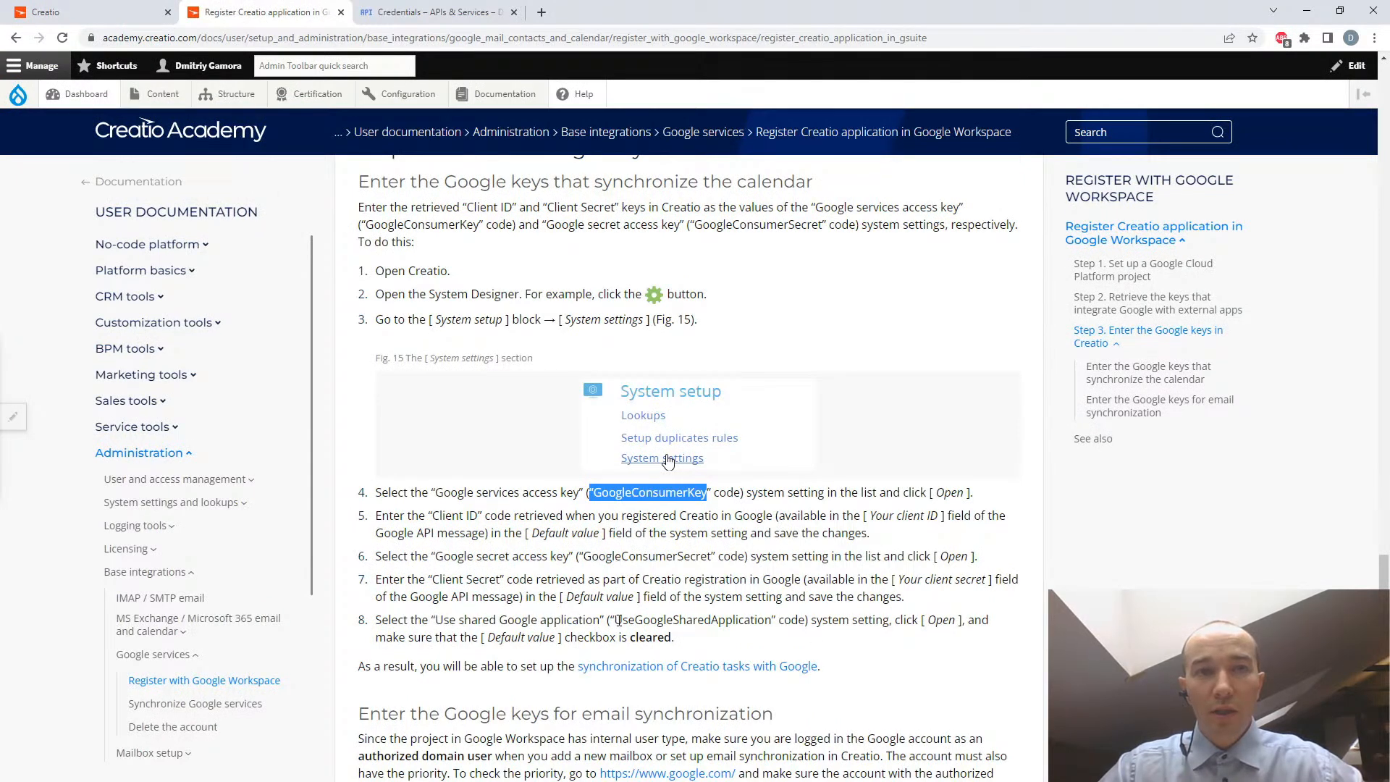
drag(615, 621, 771, 624)
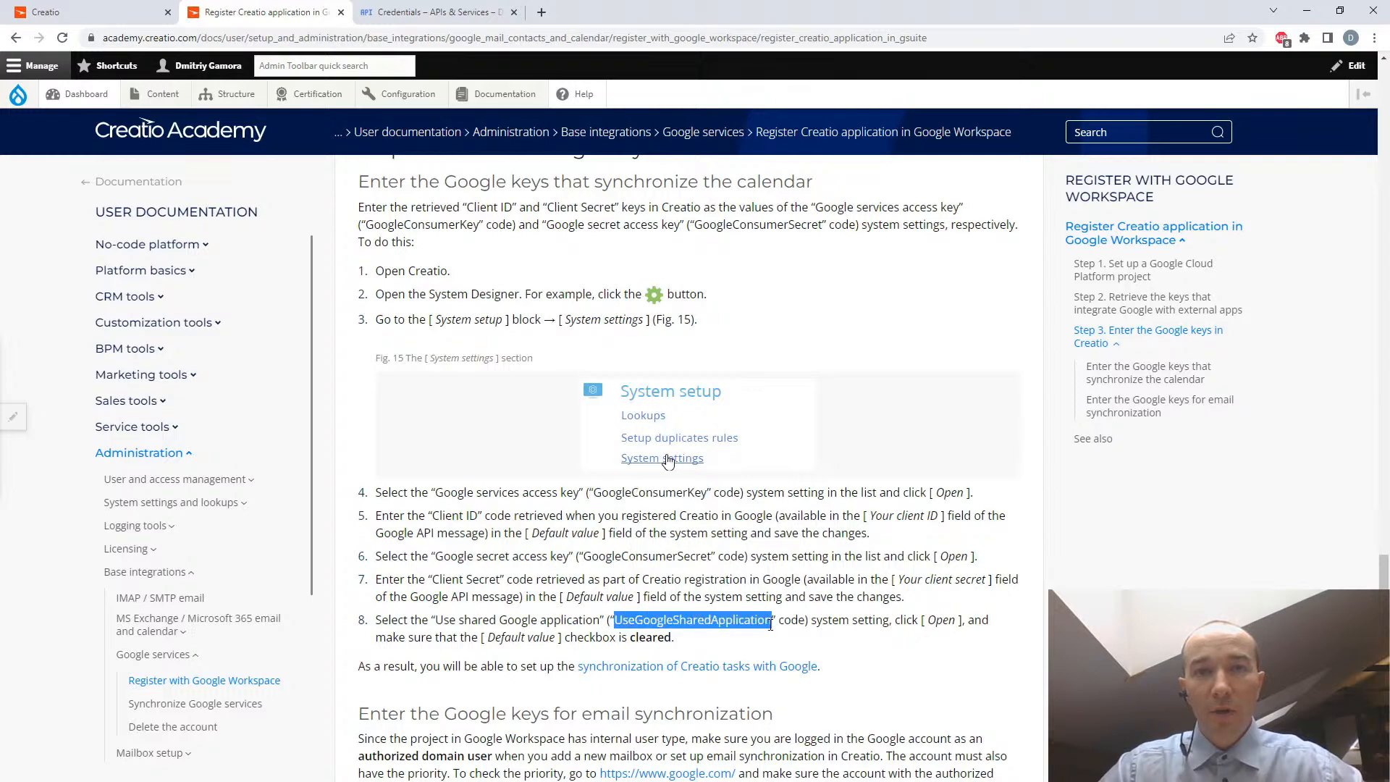
click(95, 13)
click(607, 135)
drag(699, 139, 653, 139)
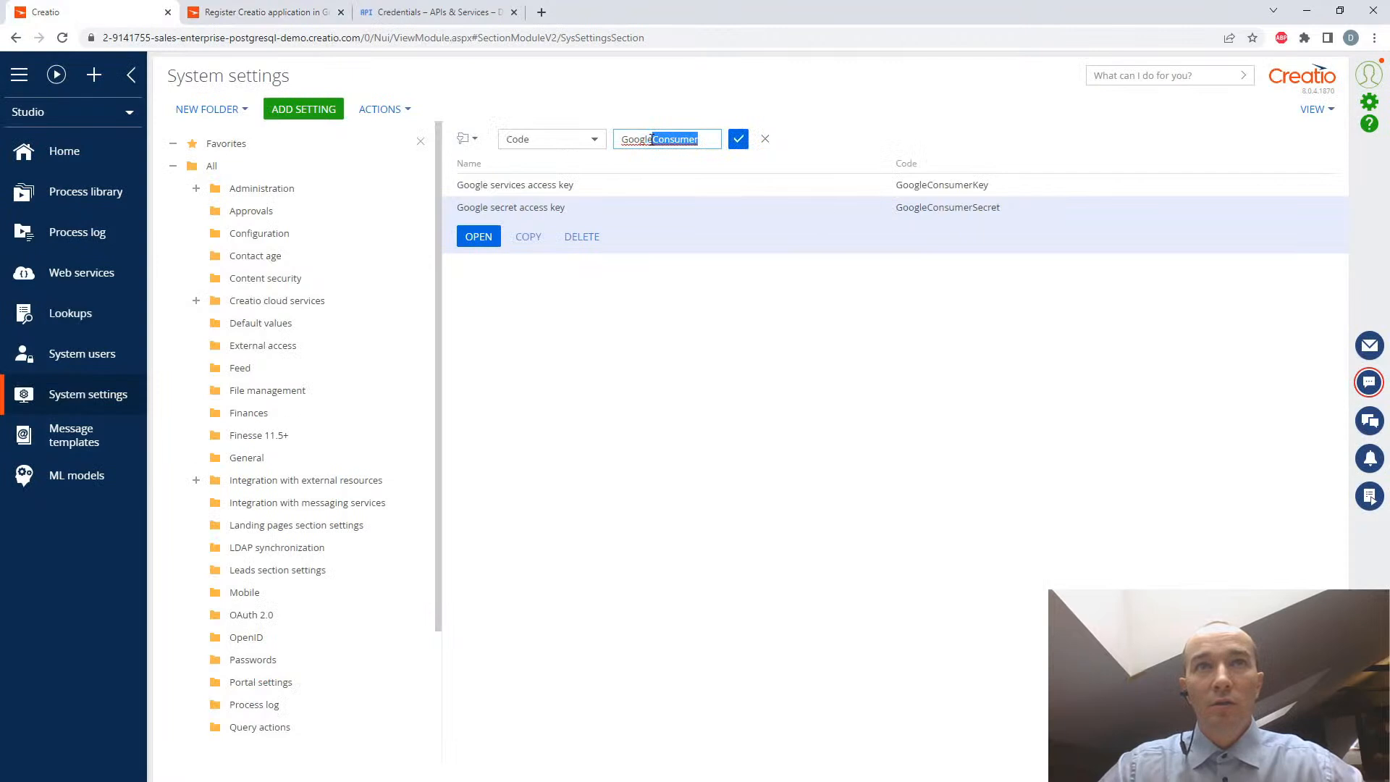
key(BackSpace)
key(Return)
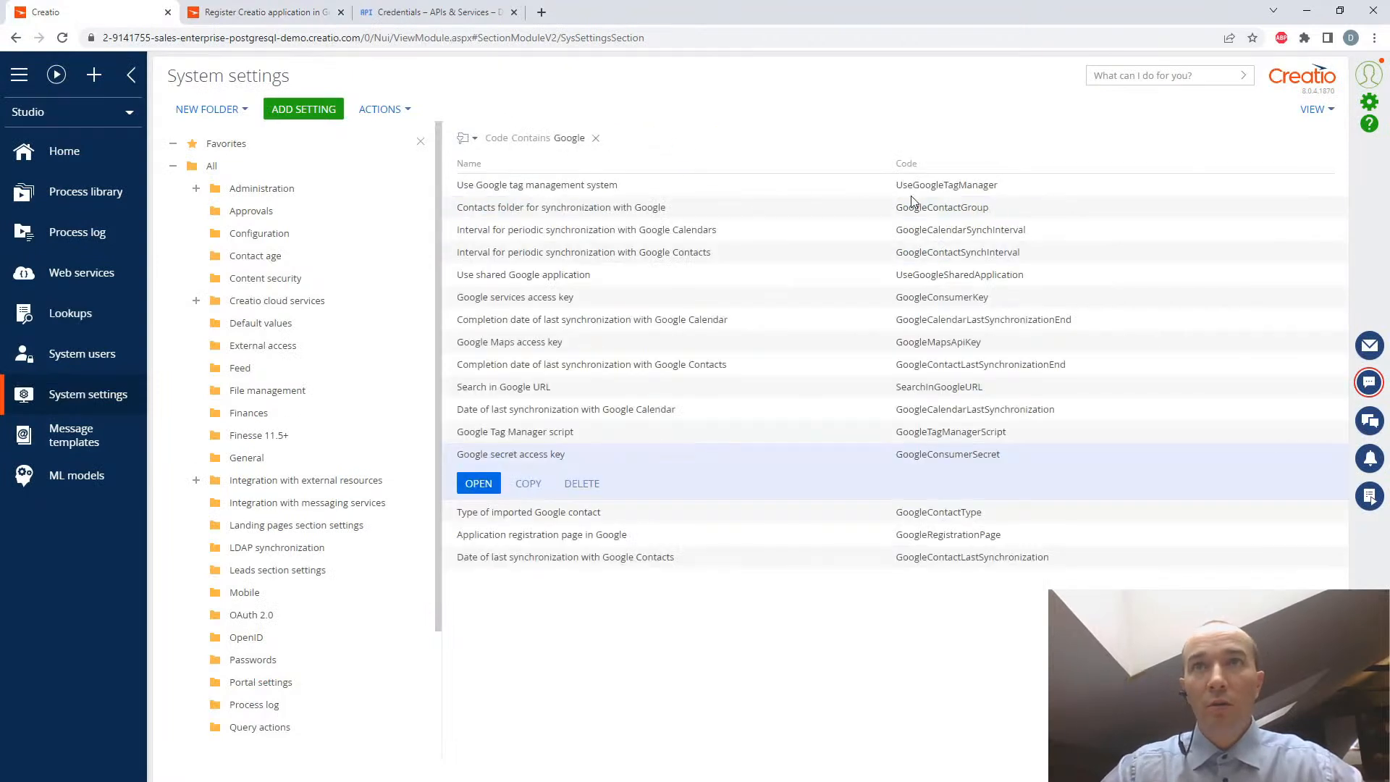
- Narrow the system settings' Code filter to "UseGoogle"
click(576, 138)
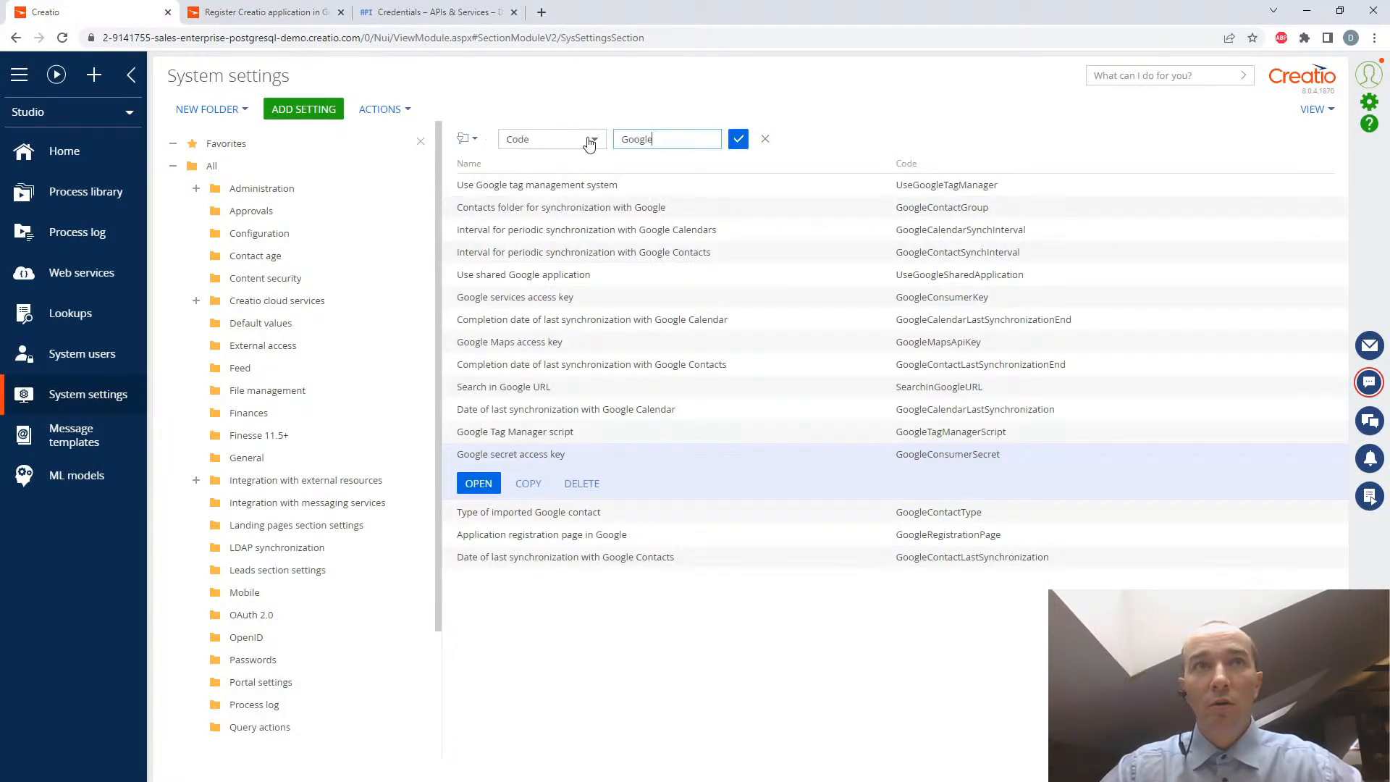
text(Usr)
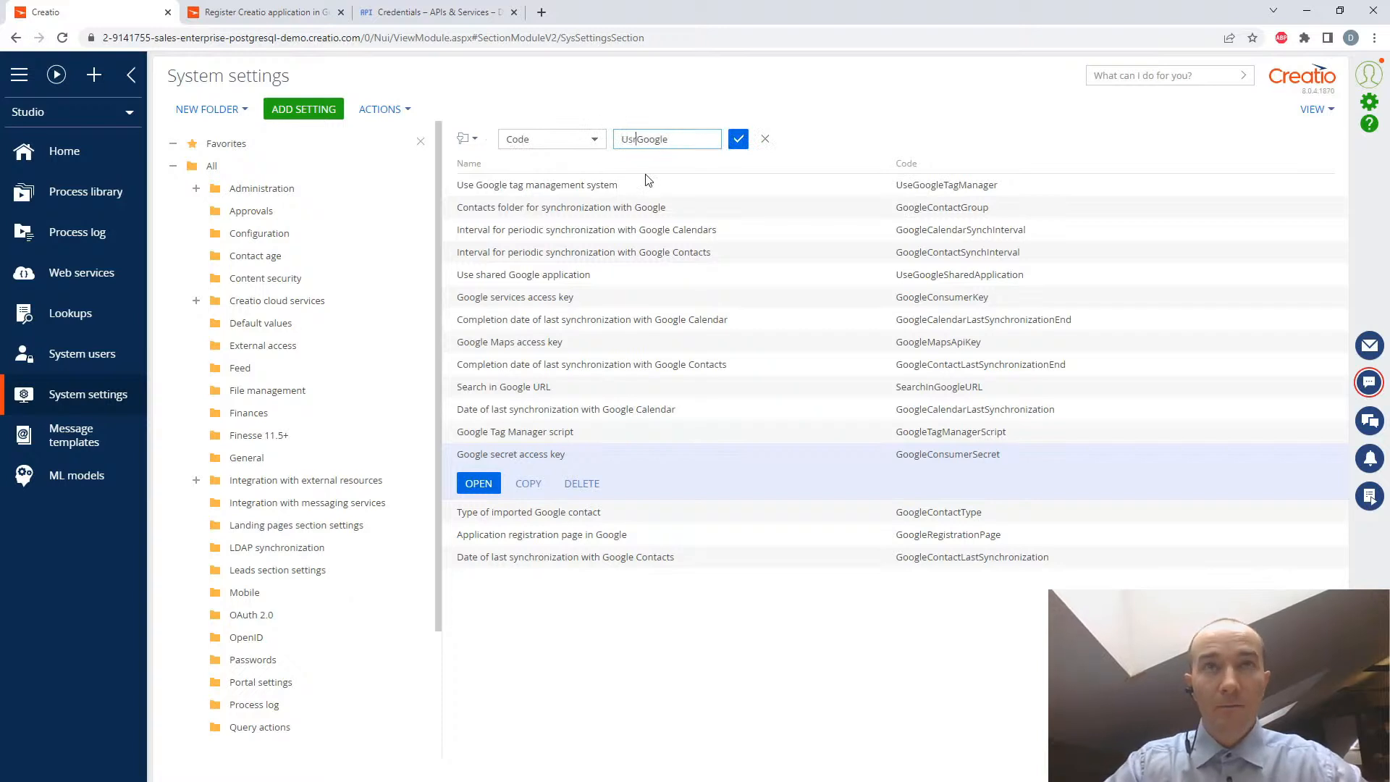
key(Return)
click(577, 138)
click(640, 140)
key(BackSpace)
text(e)
key(Return)
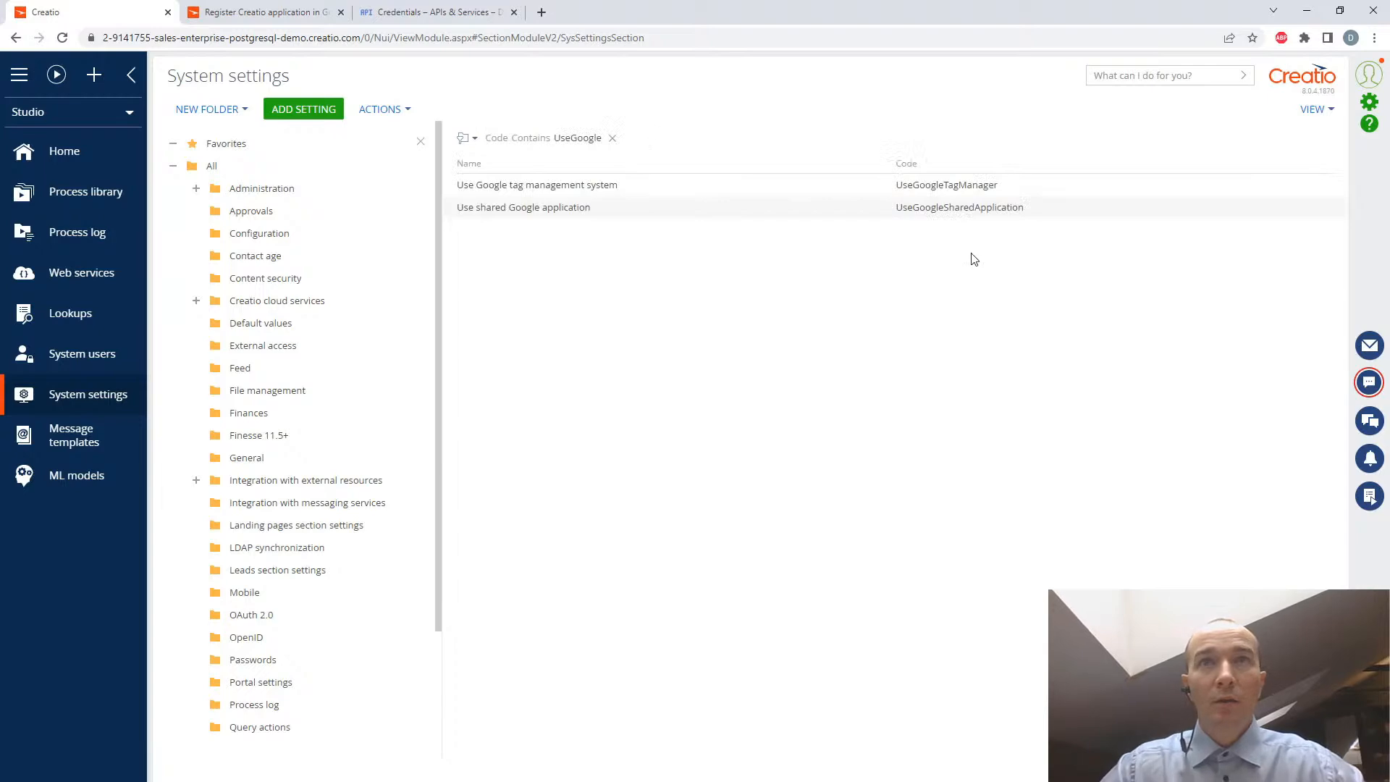
- Open the Use shared Google application setting, make sure its default value is cleared as the guide instructs, and close it
click(947, 210)
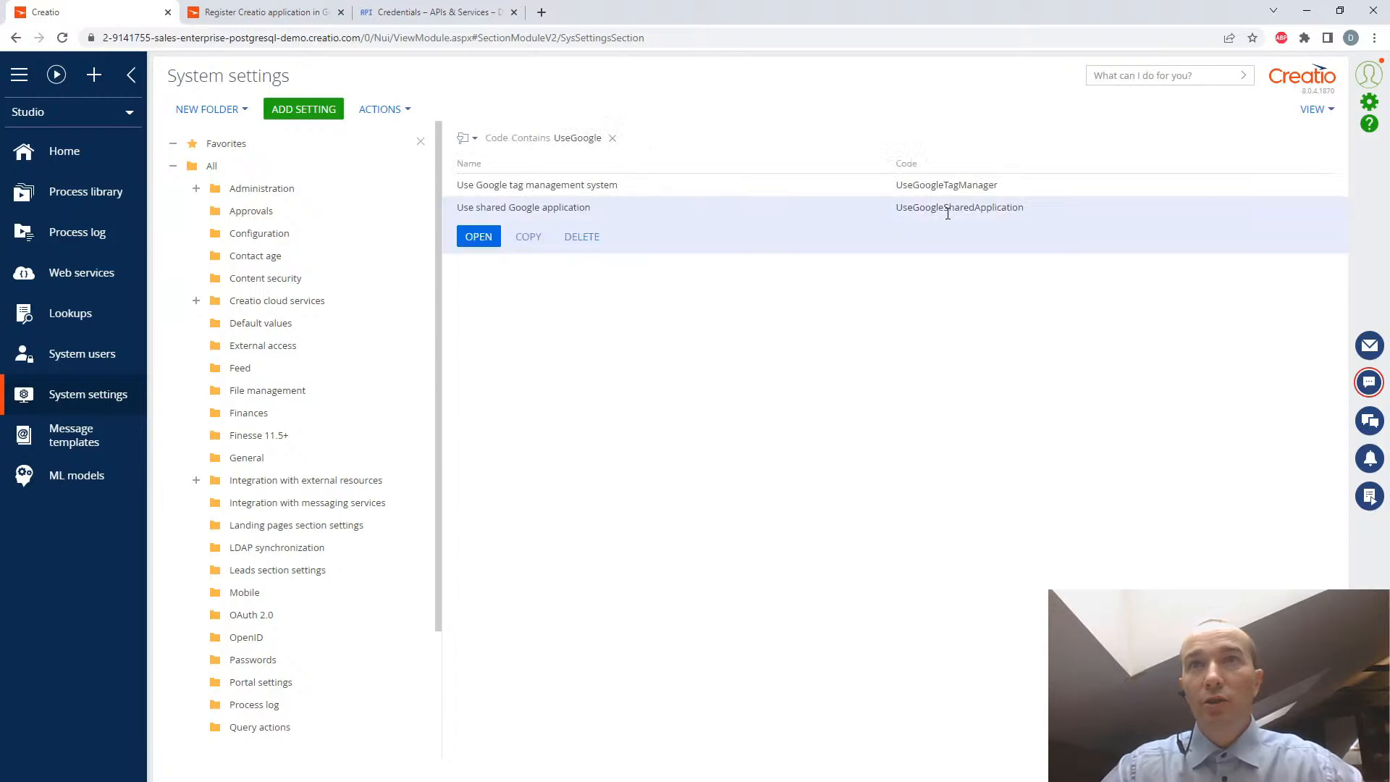
click(257, 10)
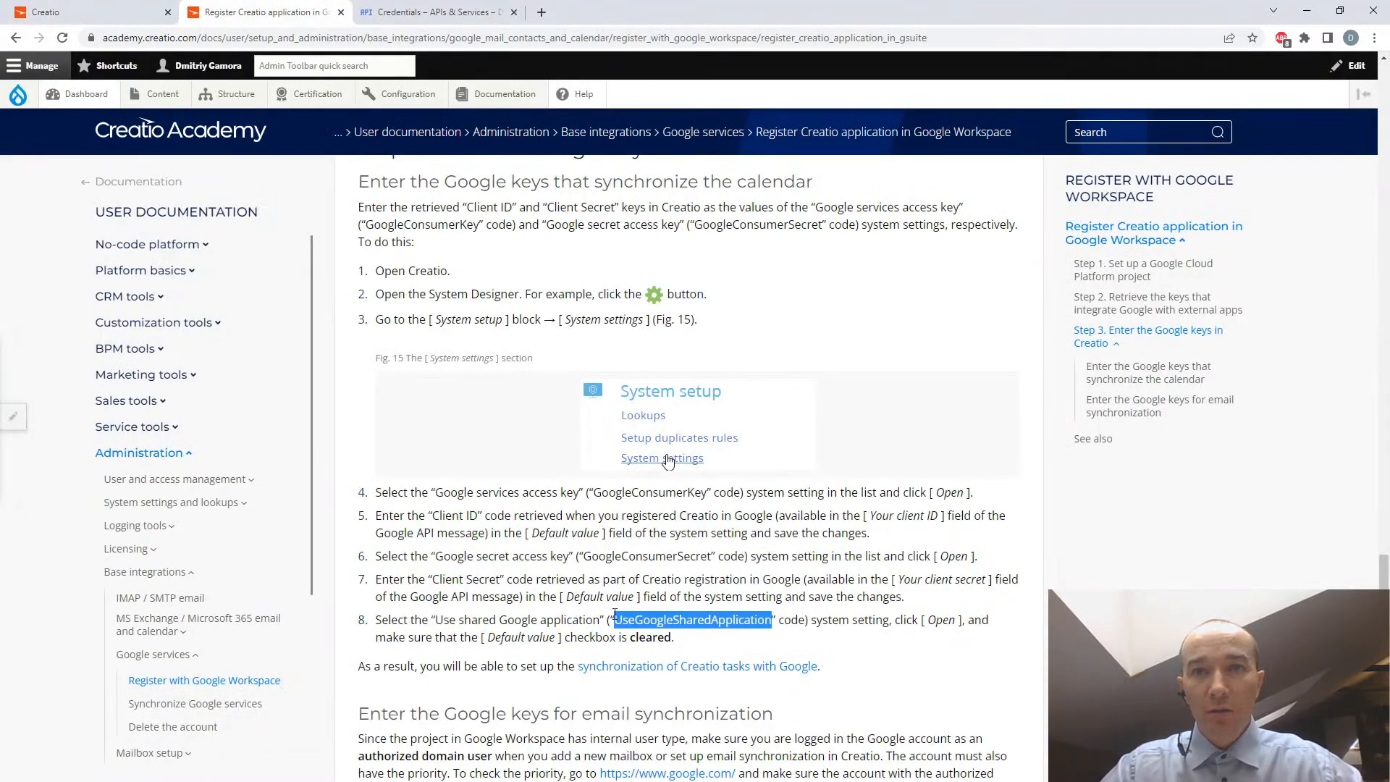
drag(627, 637, 677, 637)
click(61, 12)
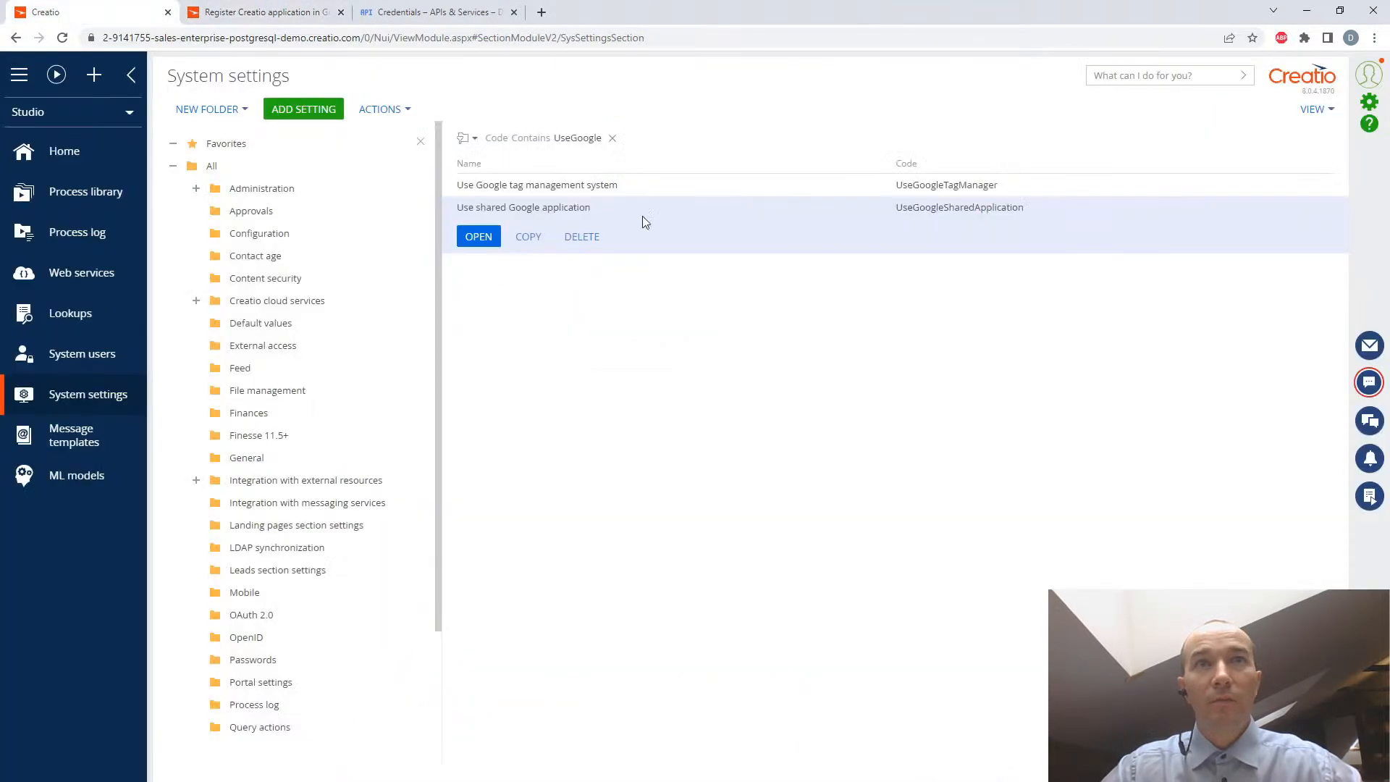
click(480, 236)
click(502, 204)
click(502, 205)
click(409, 109)
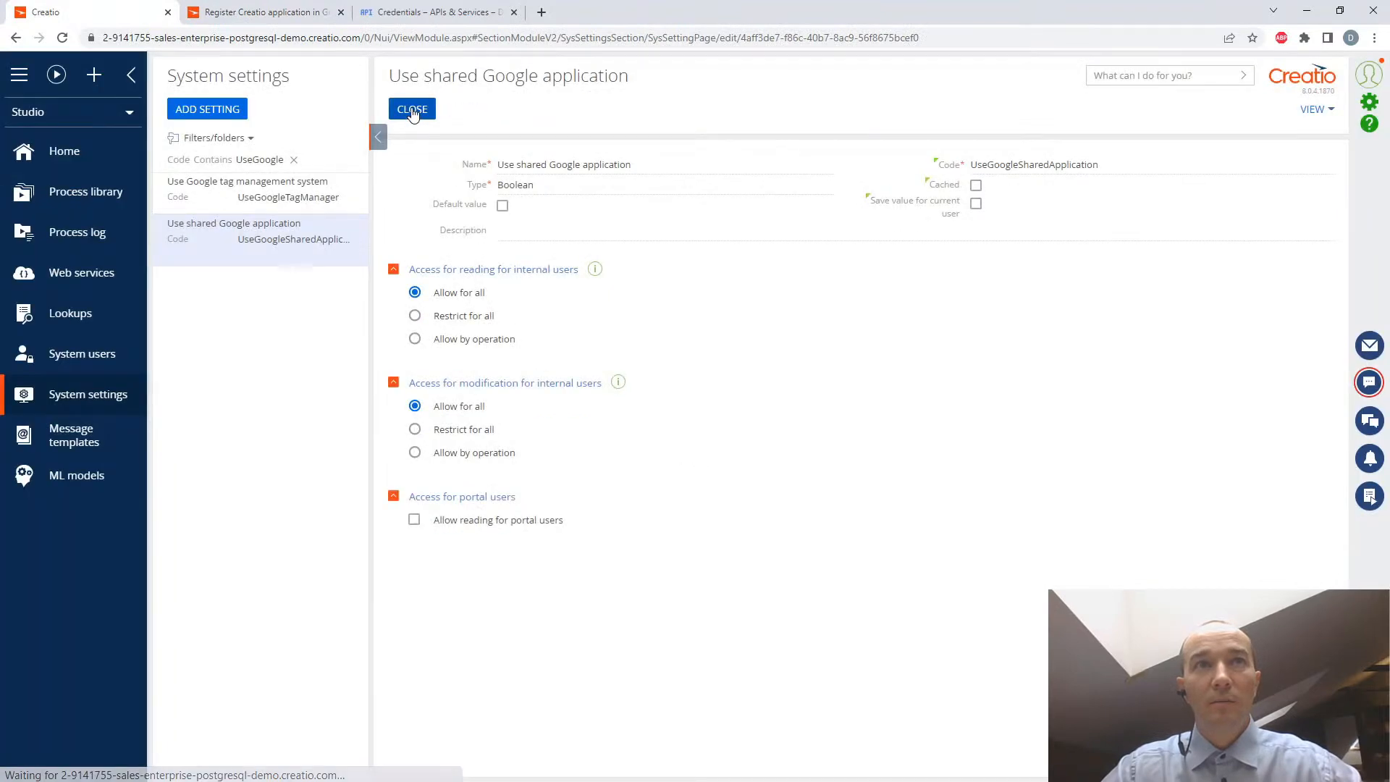
- Read the guide's section on entering the Google keys for email synchronization, including the Gmail provider setup steps
click(211, 12)
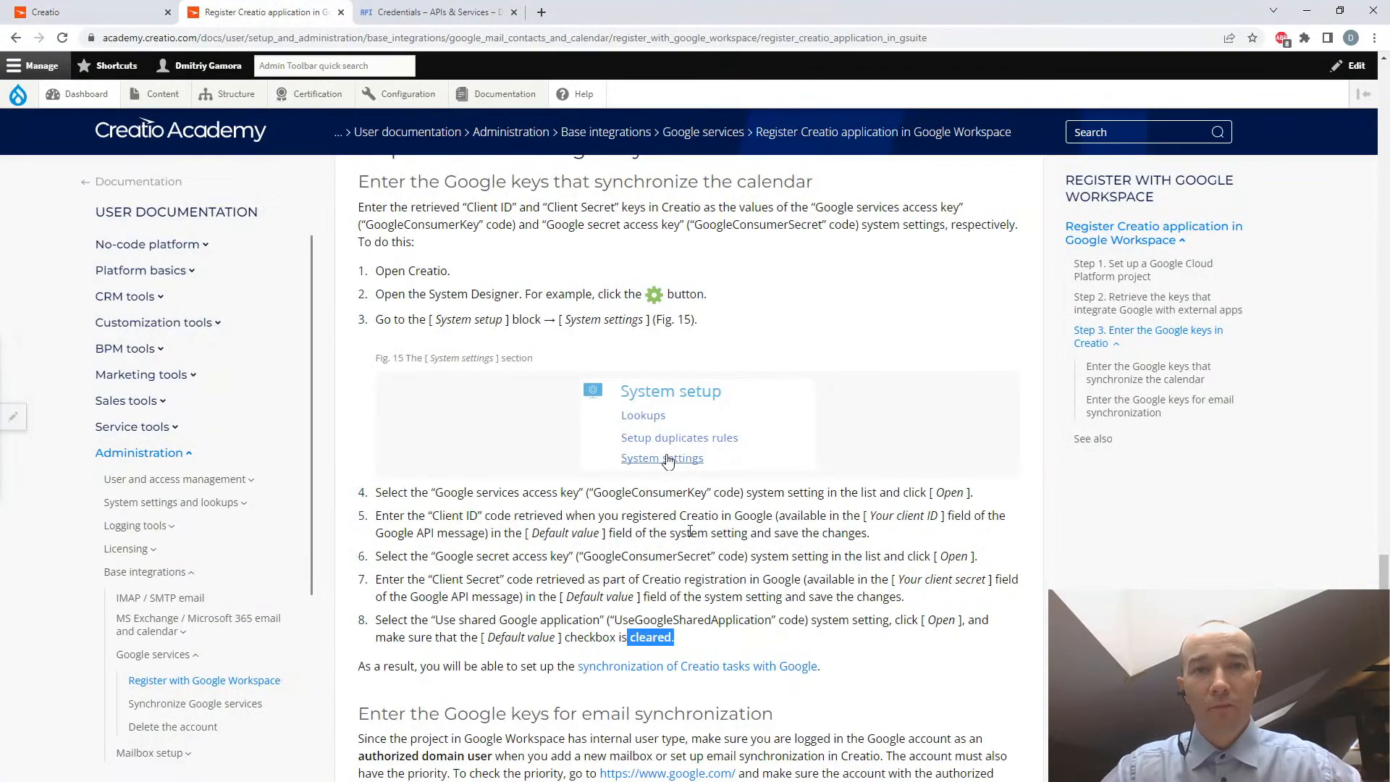
scroll(692, 532, down, 2)
scroll(693, 532, down, 2)
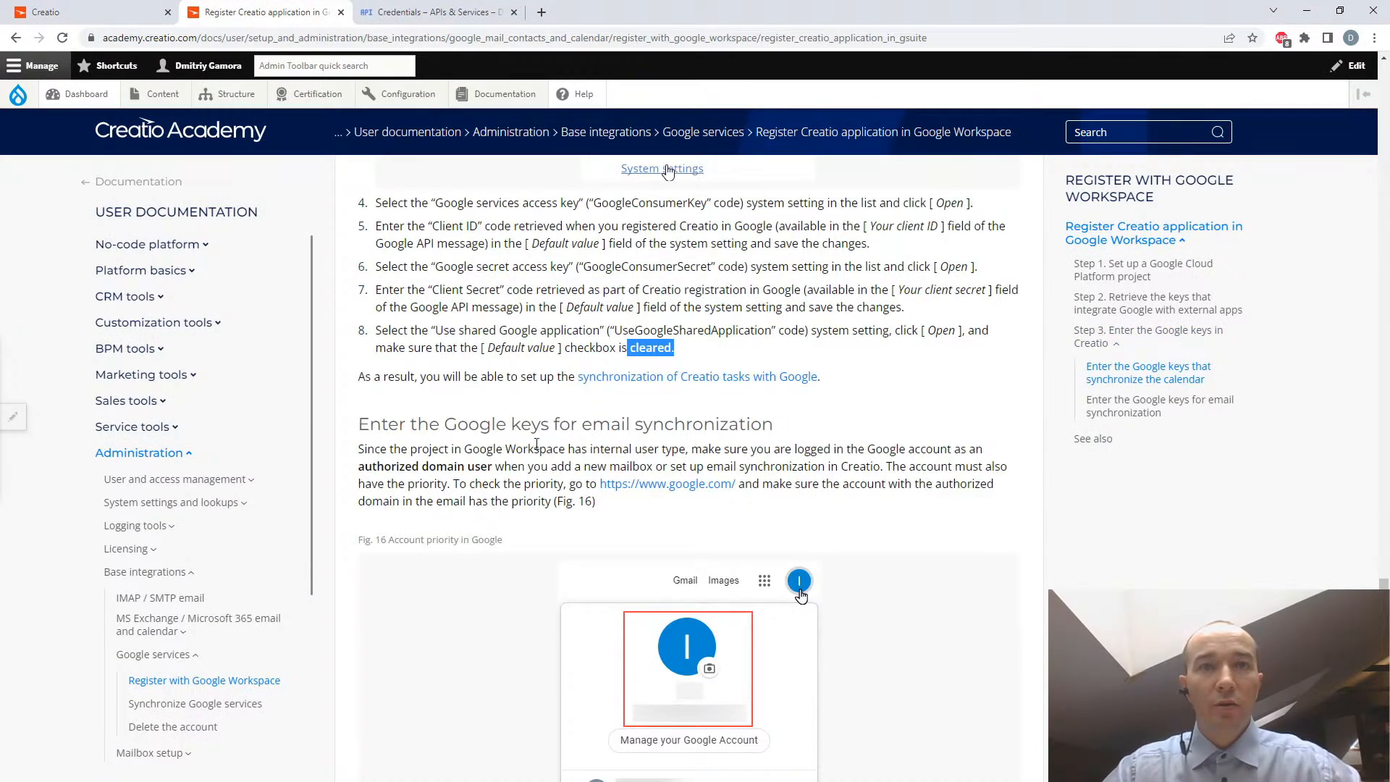
scroll(536, 443, down, 1)
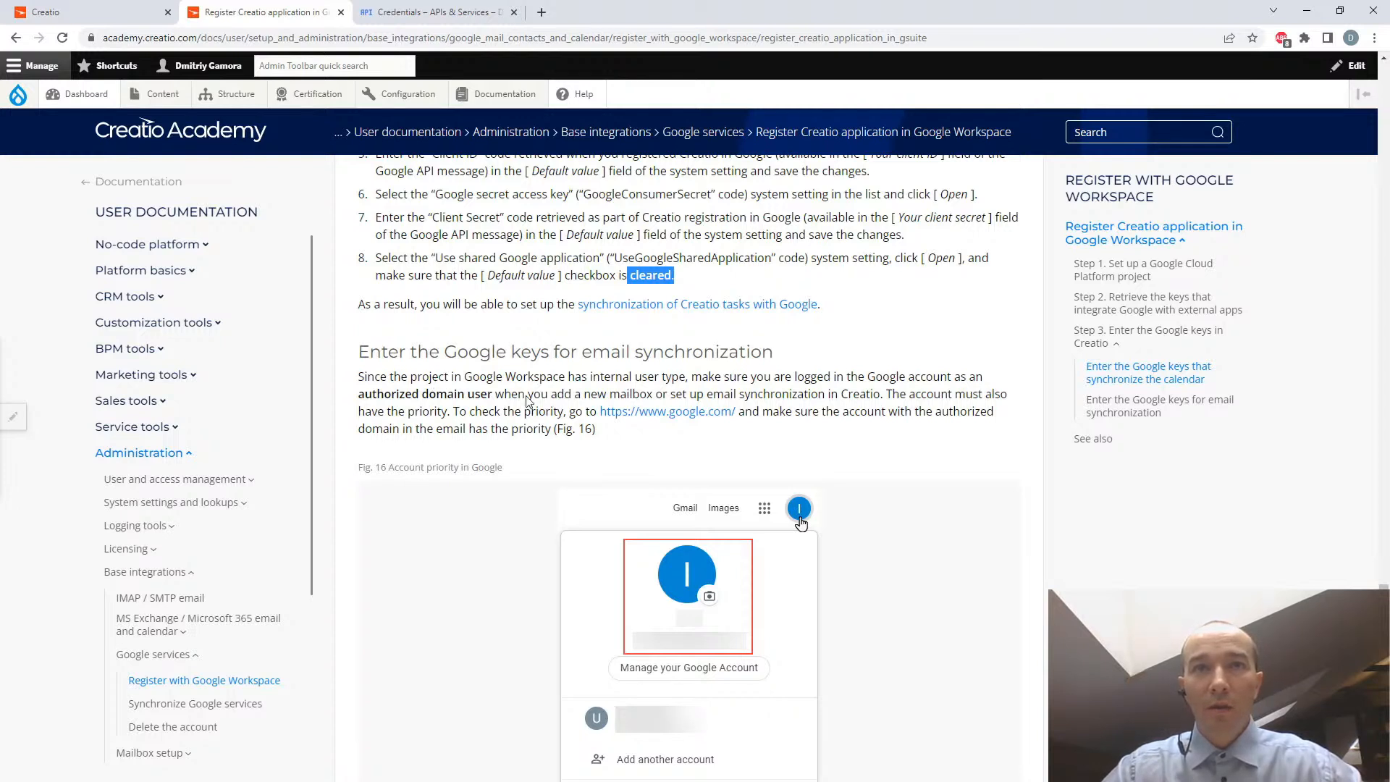
drag(583, 395, 884, 399)
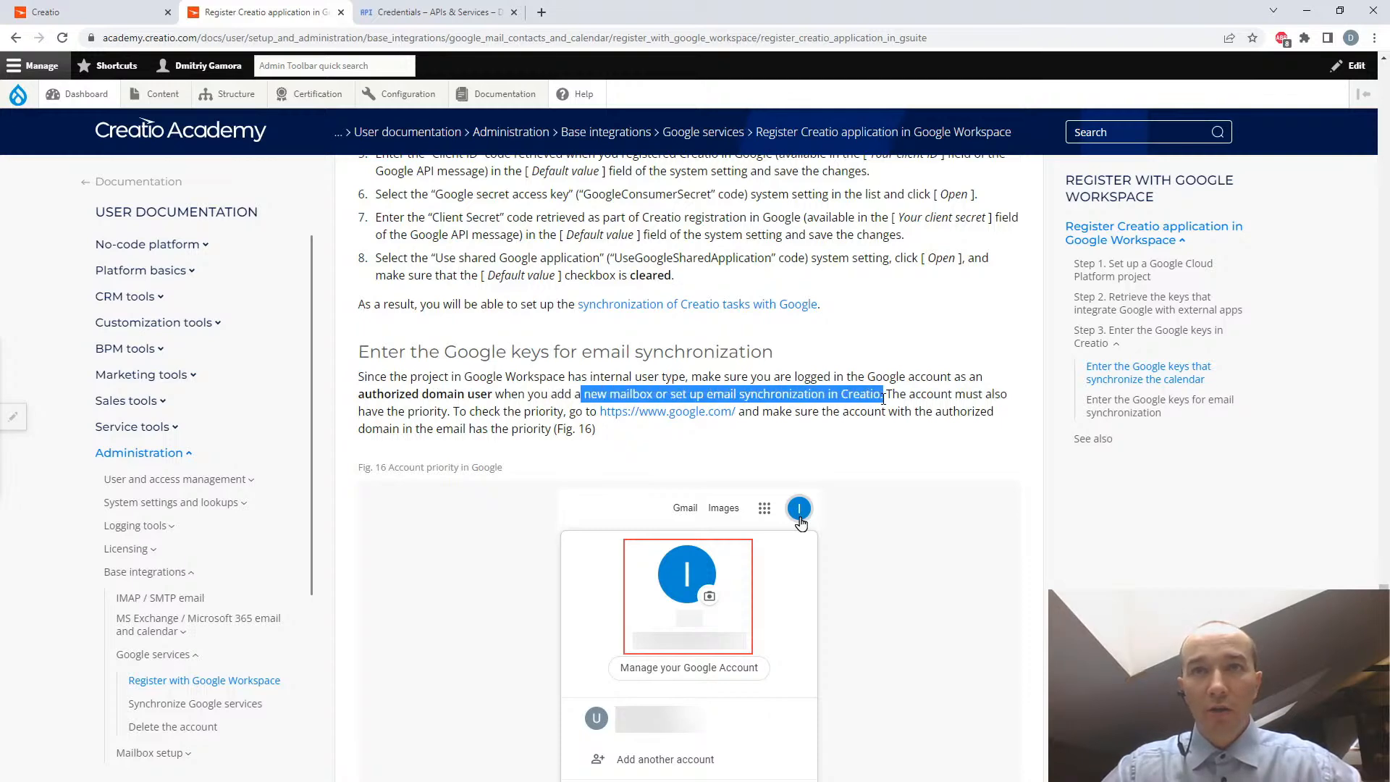
scroll(886, 400, down, 2)
scroll(888, 403, down, 2)
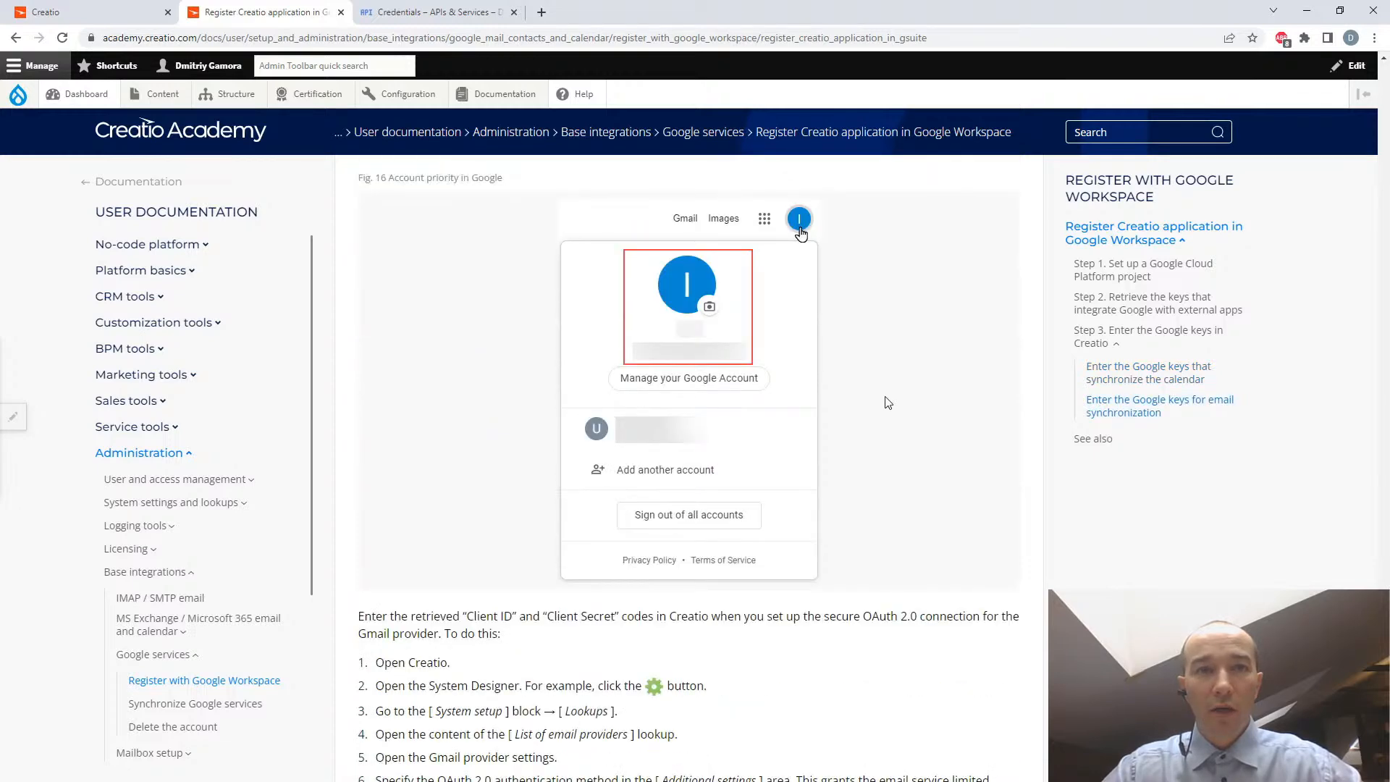
scroll(888, 403, down, 2)
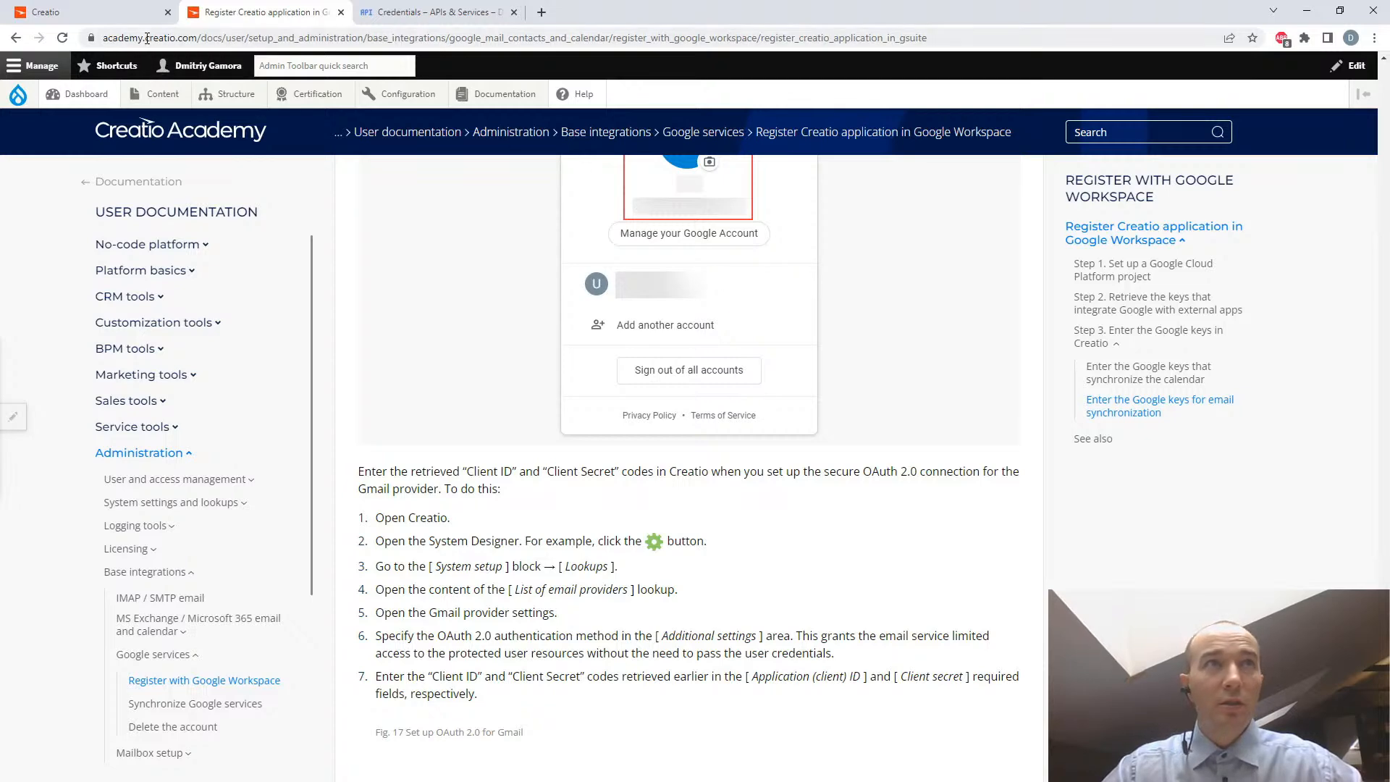
scroll(814, 491, down, 6)
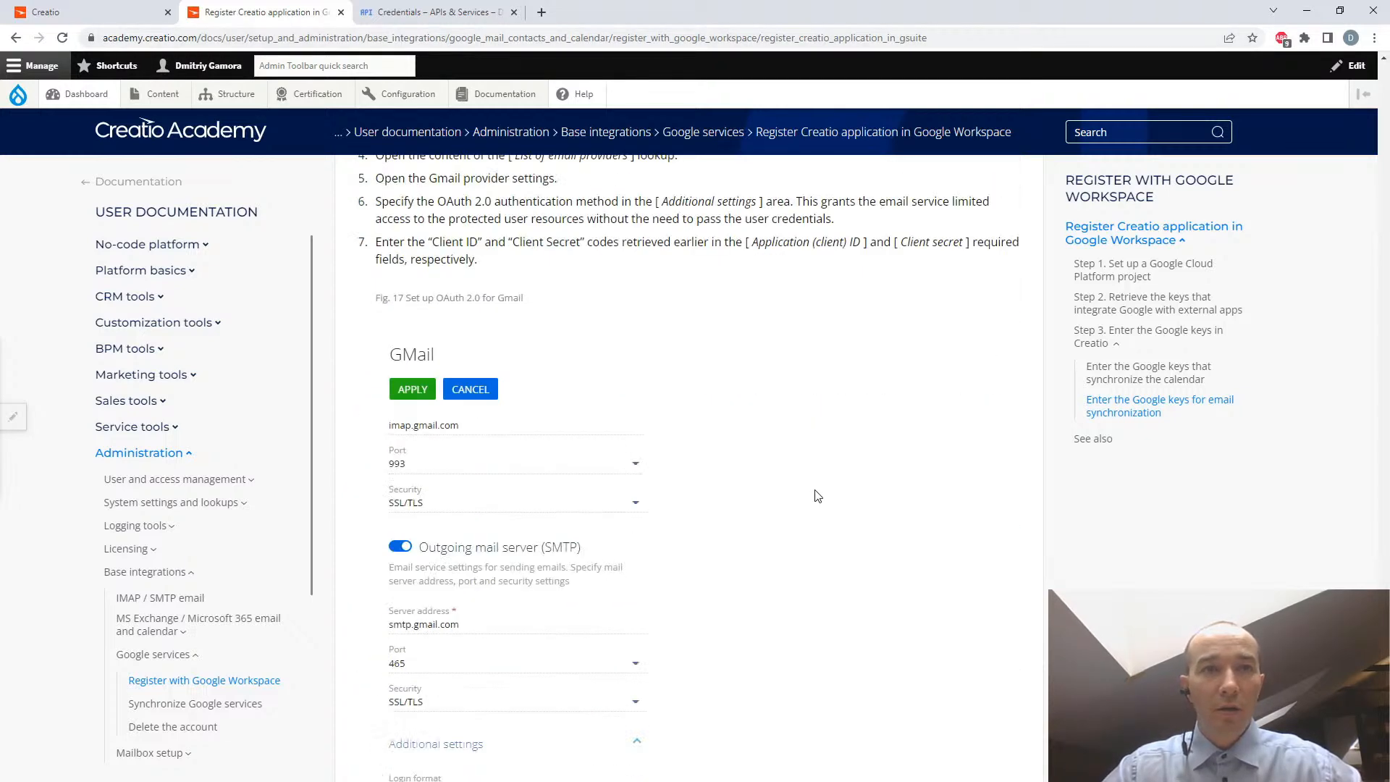
scroll(817, 496, down, 1)
scroll(817, 495, down, 1)
scroll(817, 496, up, 4)
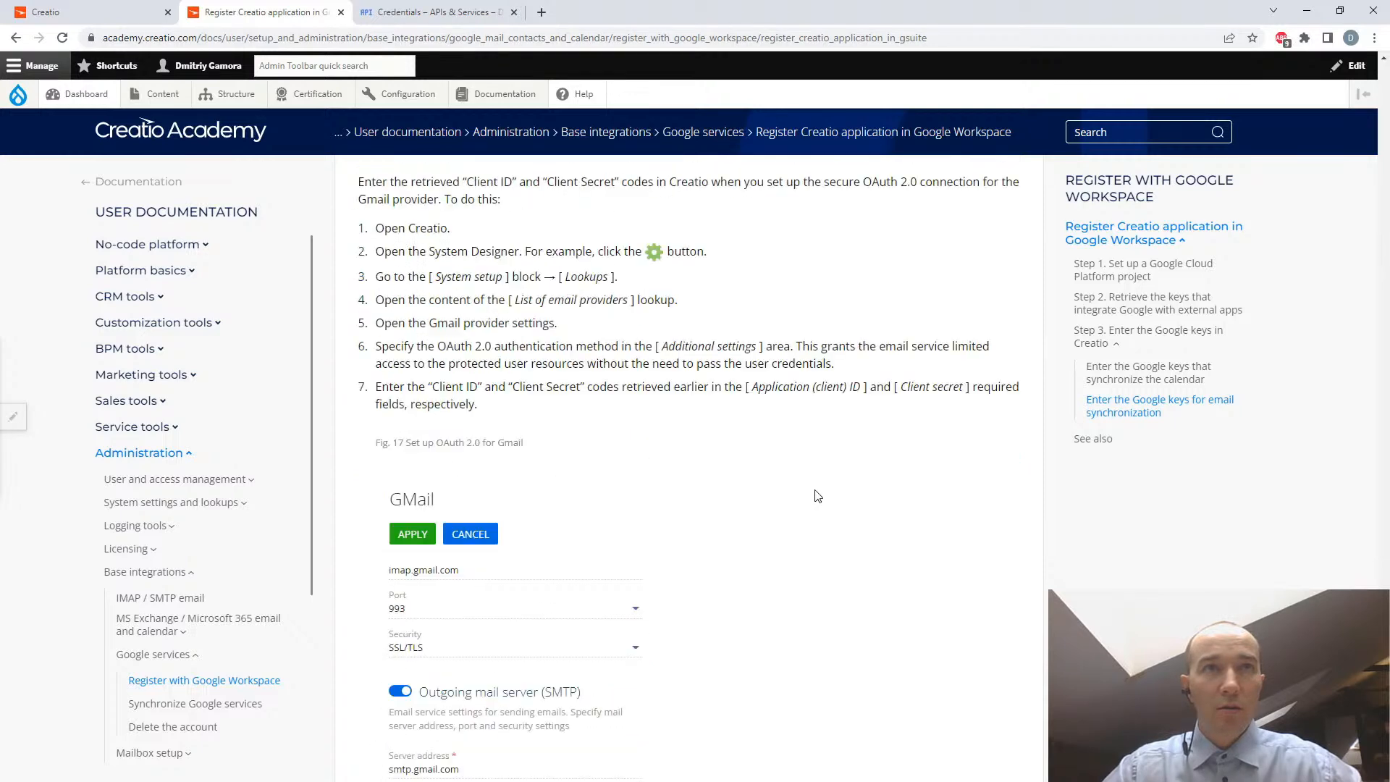
scroll(817, 496, down, 1)
scroll(816, 492, up, 4)
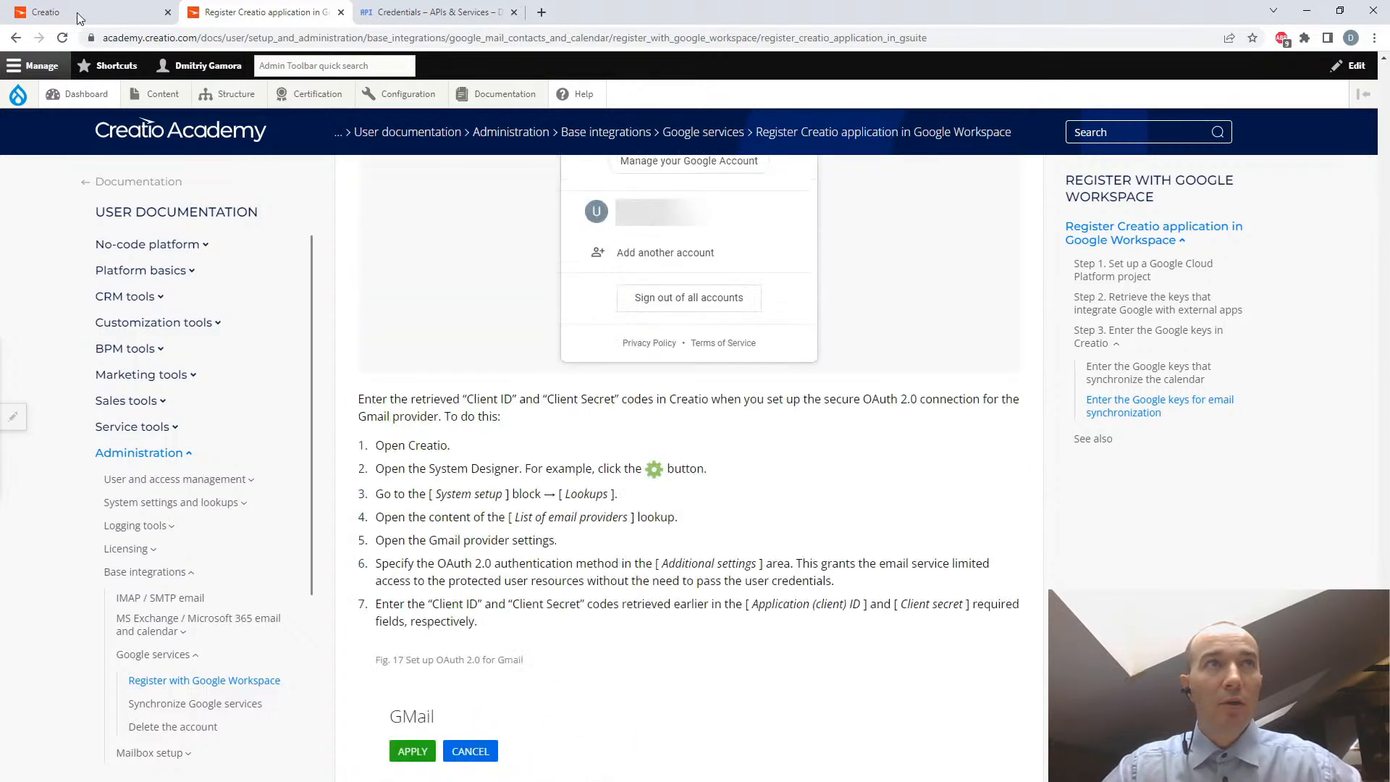
- Switch back to Creatio, open the Lookups section, and filter the lookups by the name "mail"
click(80, 13)
click(67, 315)
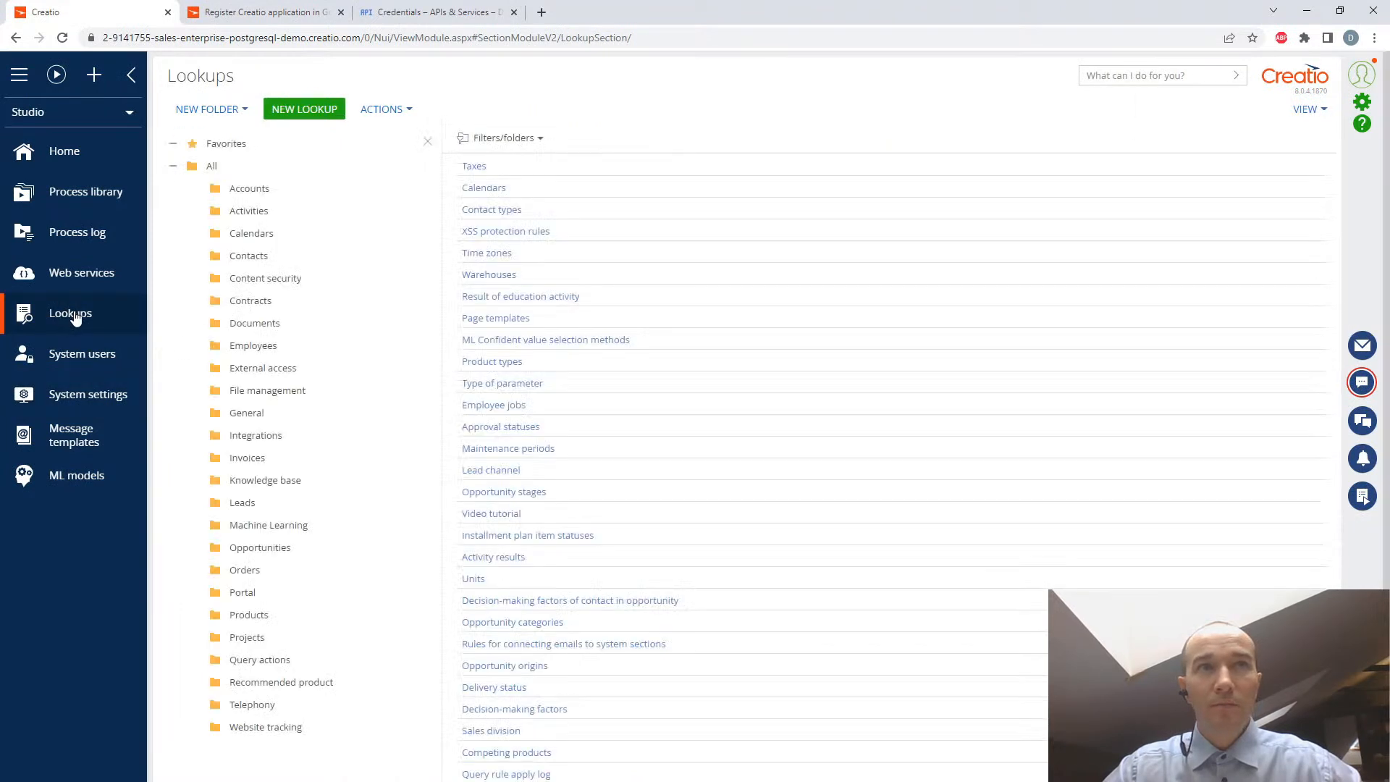
text(mail)
key(Return)
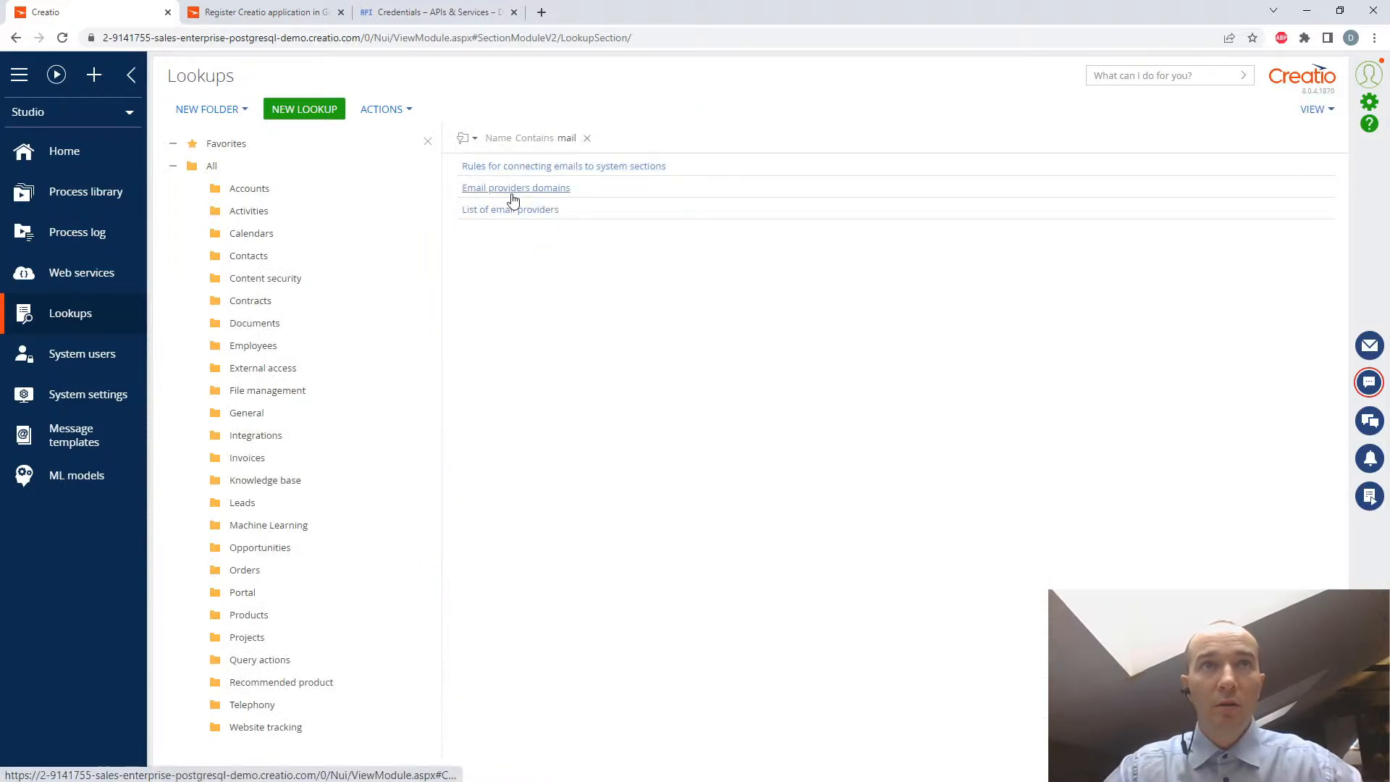
- Inspect the gmail.com record in the Email providers domains lookup, and close the lookup
click(513, 189)
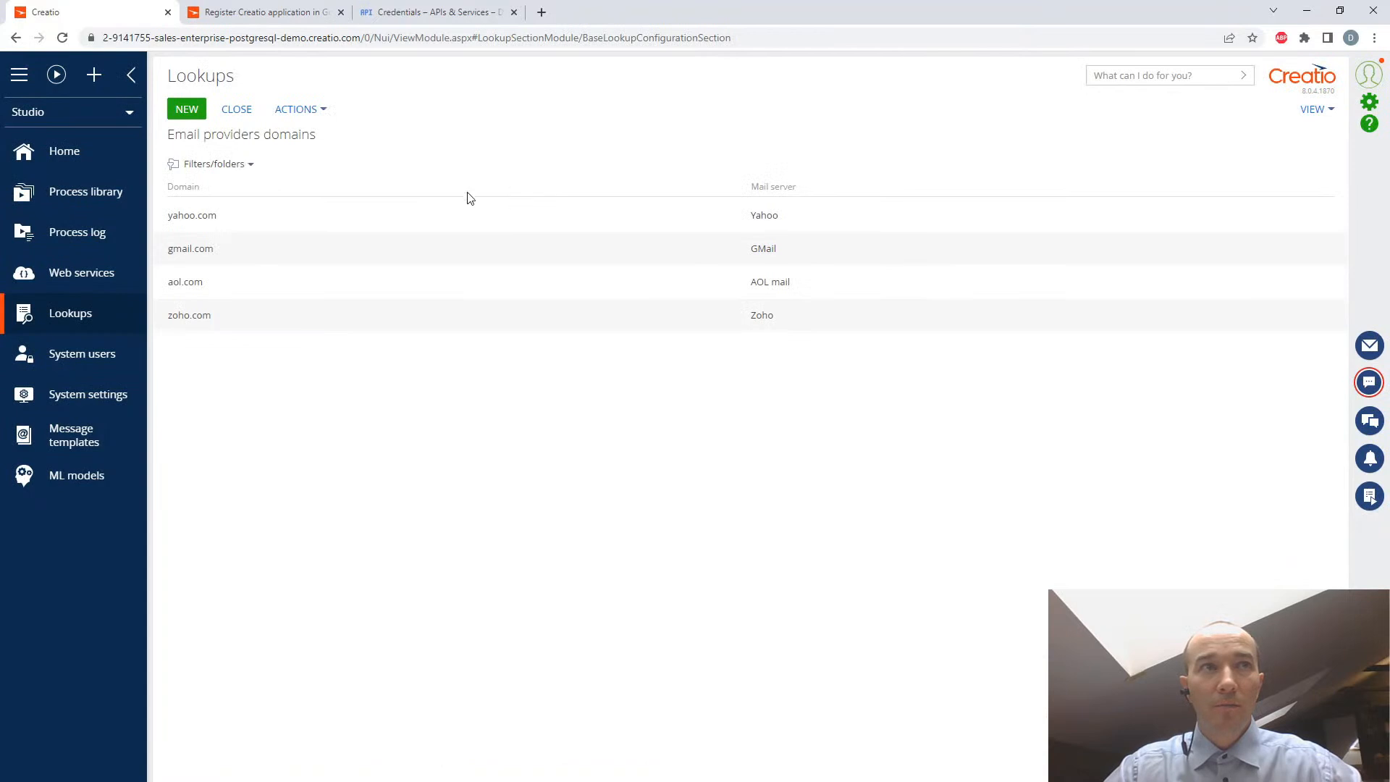
drag(792, 251, 166, 254)
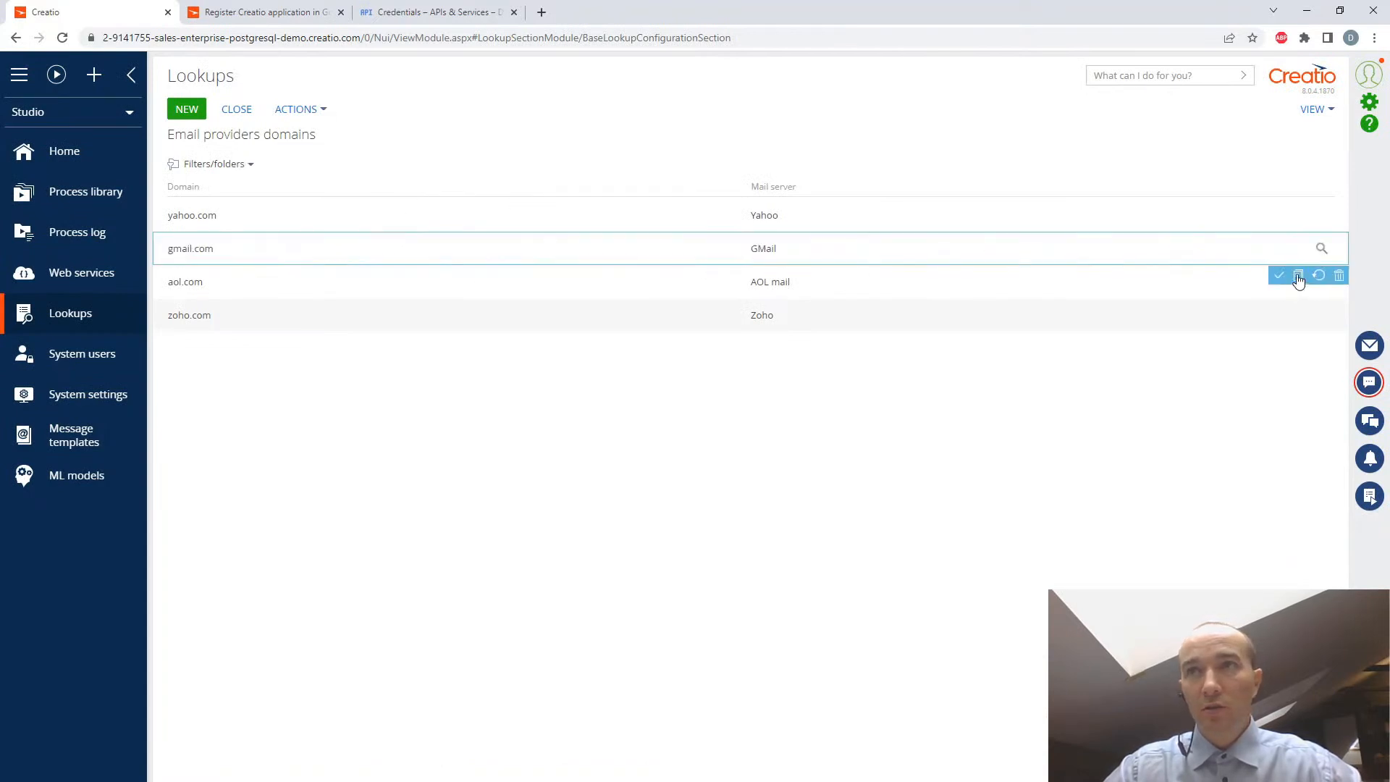
click(323, 402)
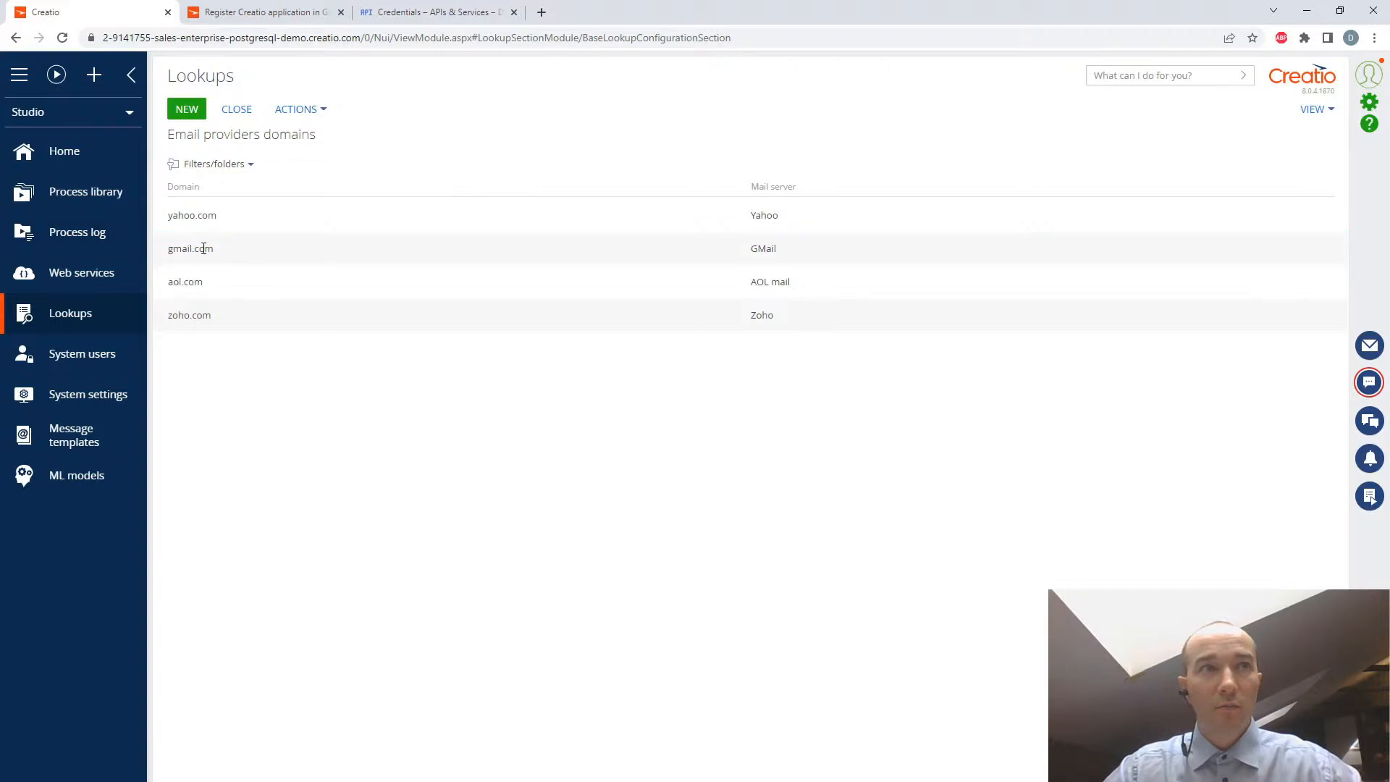
click(203, 248)
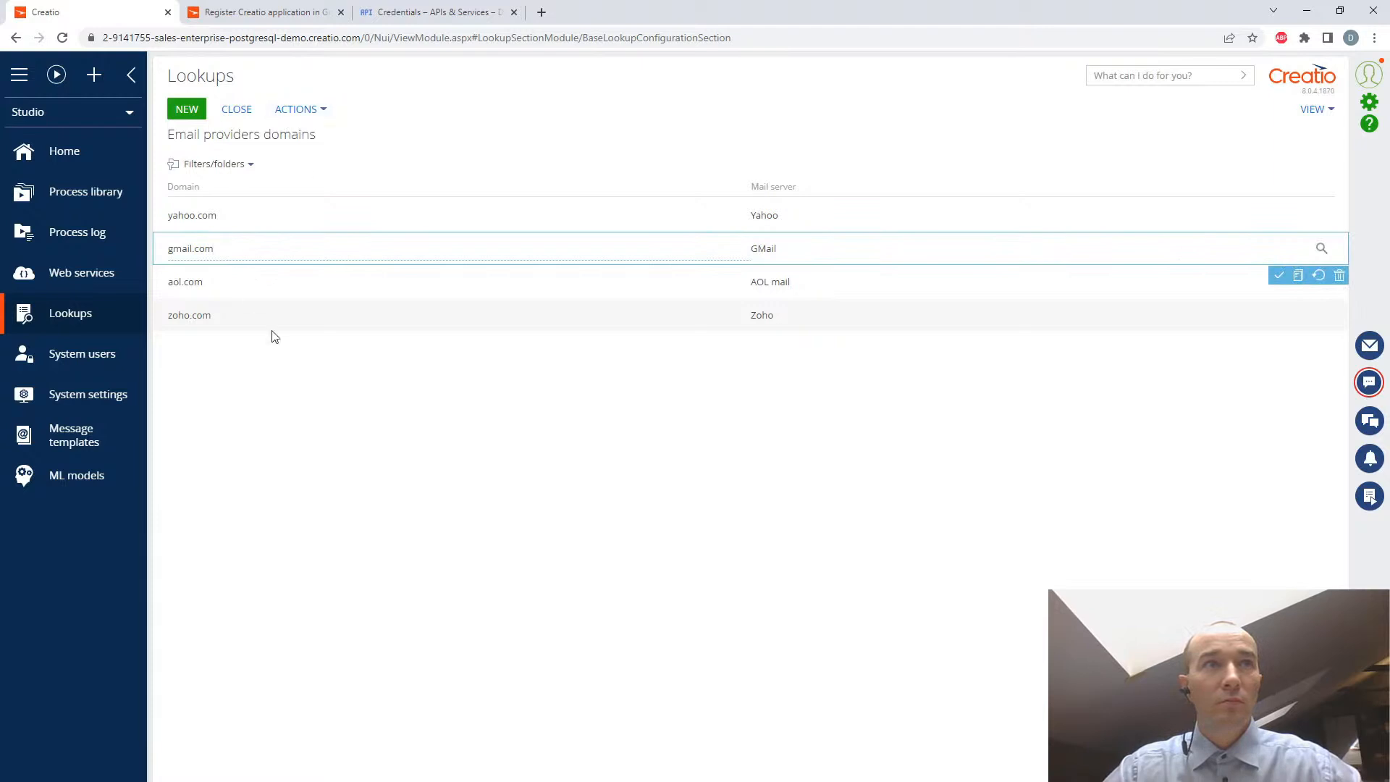
click(347, 425)
click(221, 252)
double_click(217, 248)
double_click(921, 251)
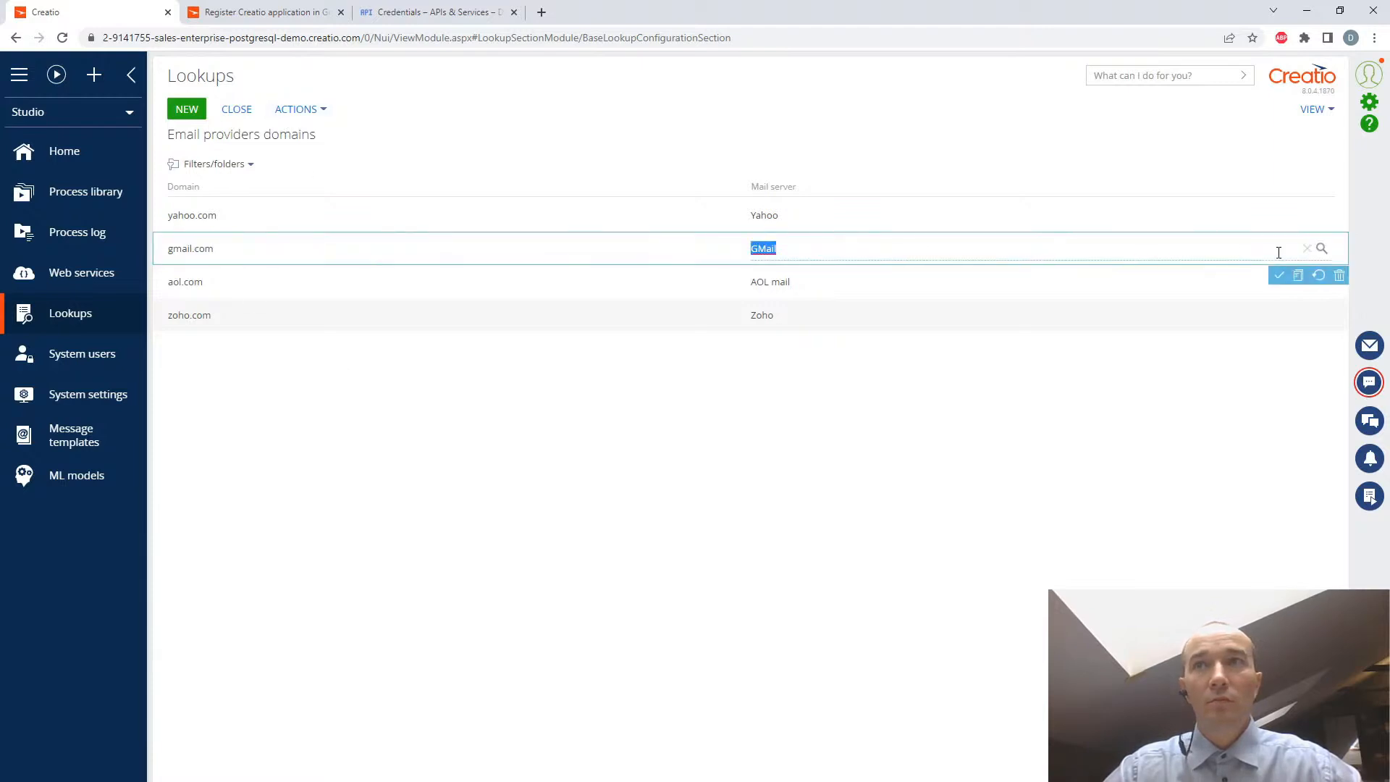
click(237, 108)
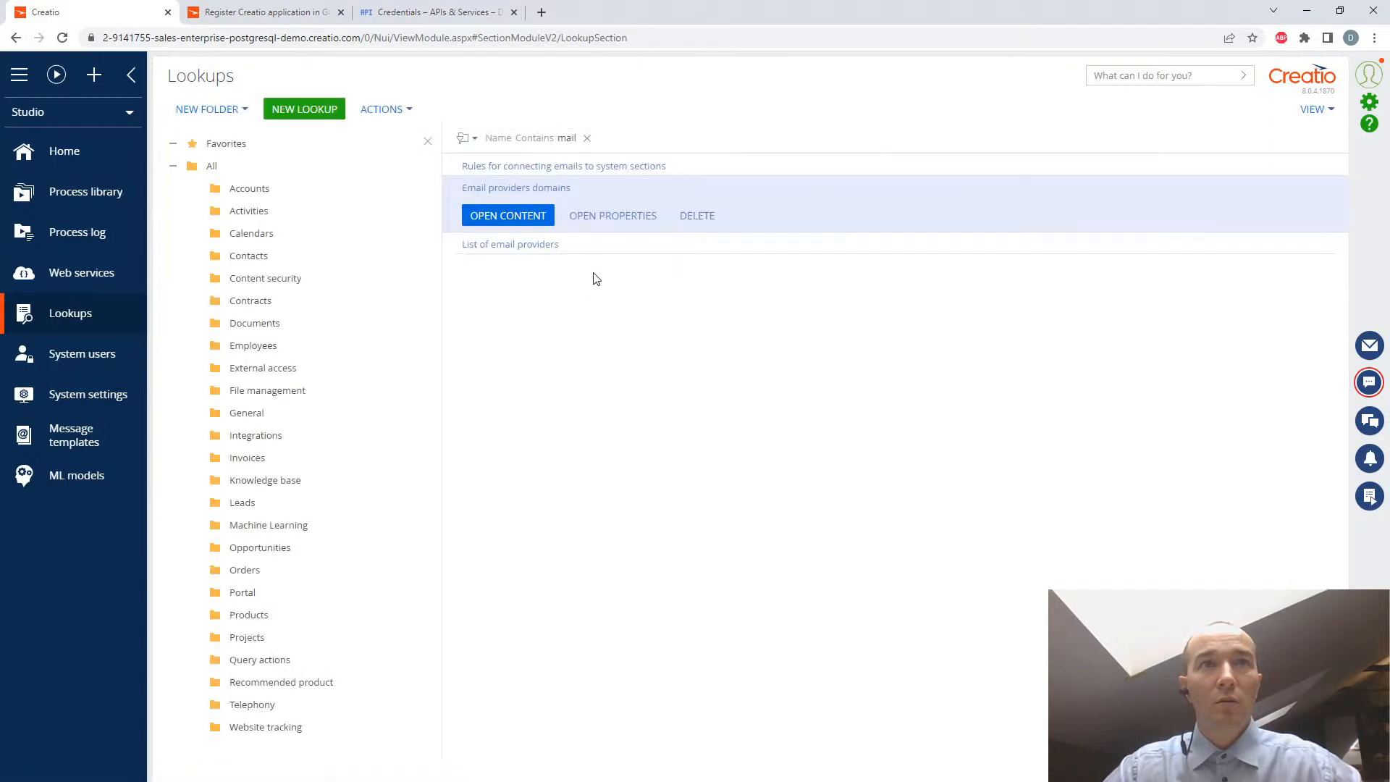
- Open the List of email providers lookup and open the GMail service for editing
click(526, 246)
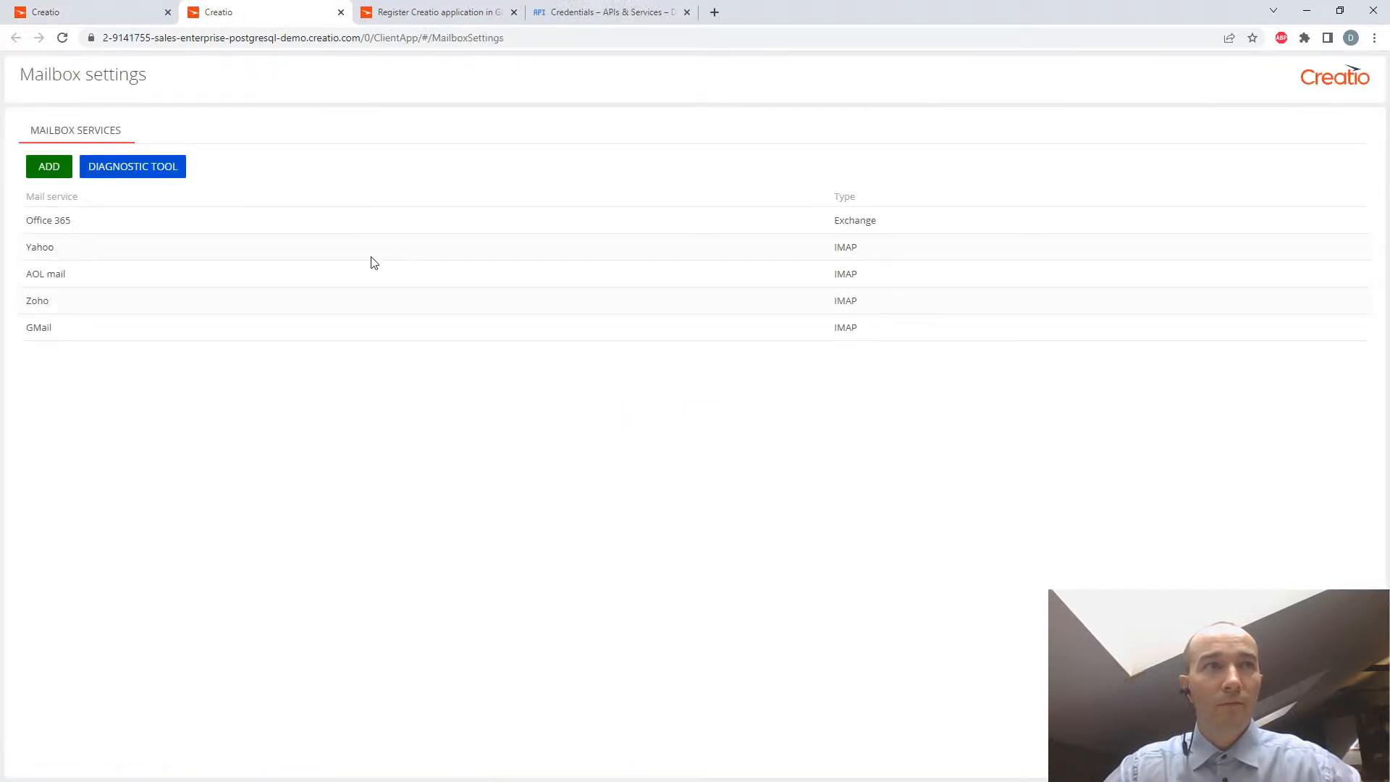
click(70, 328)
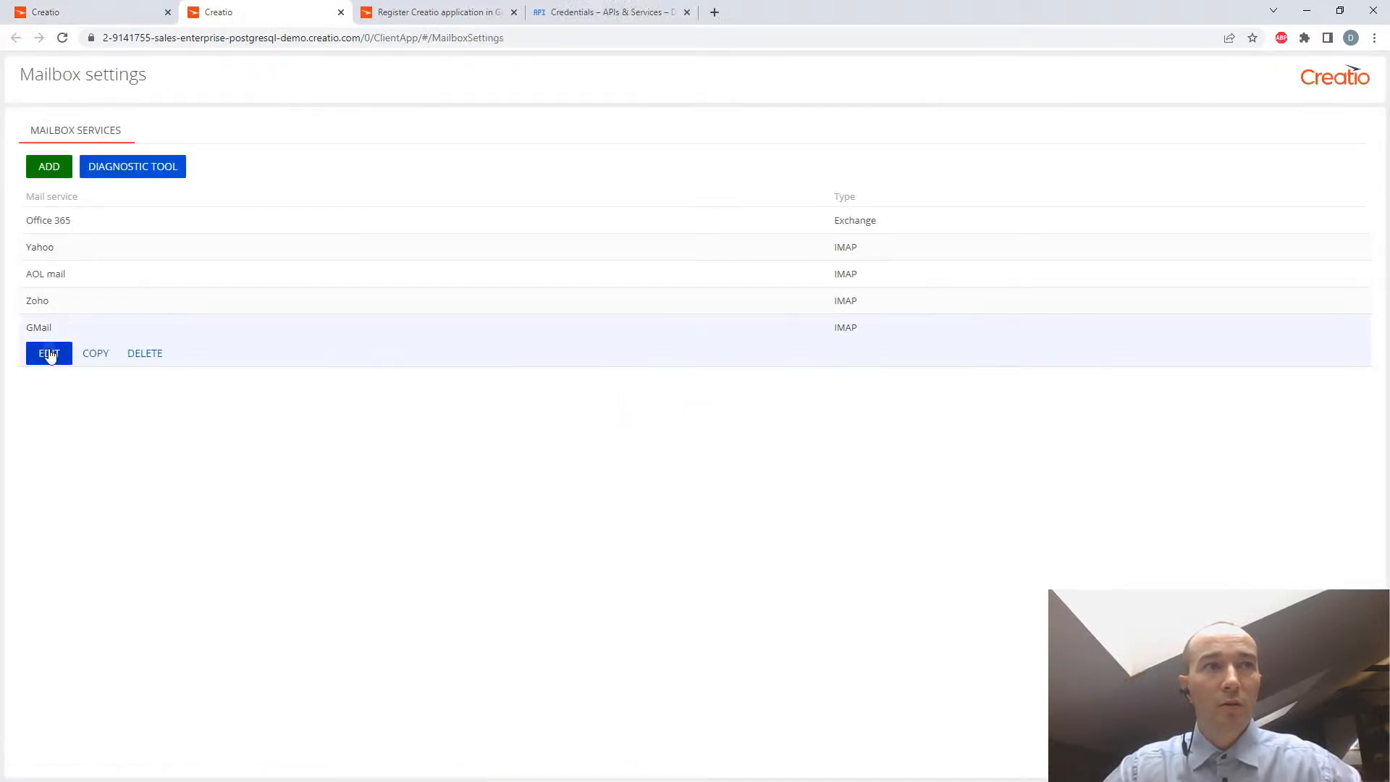
click(49, 353)
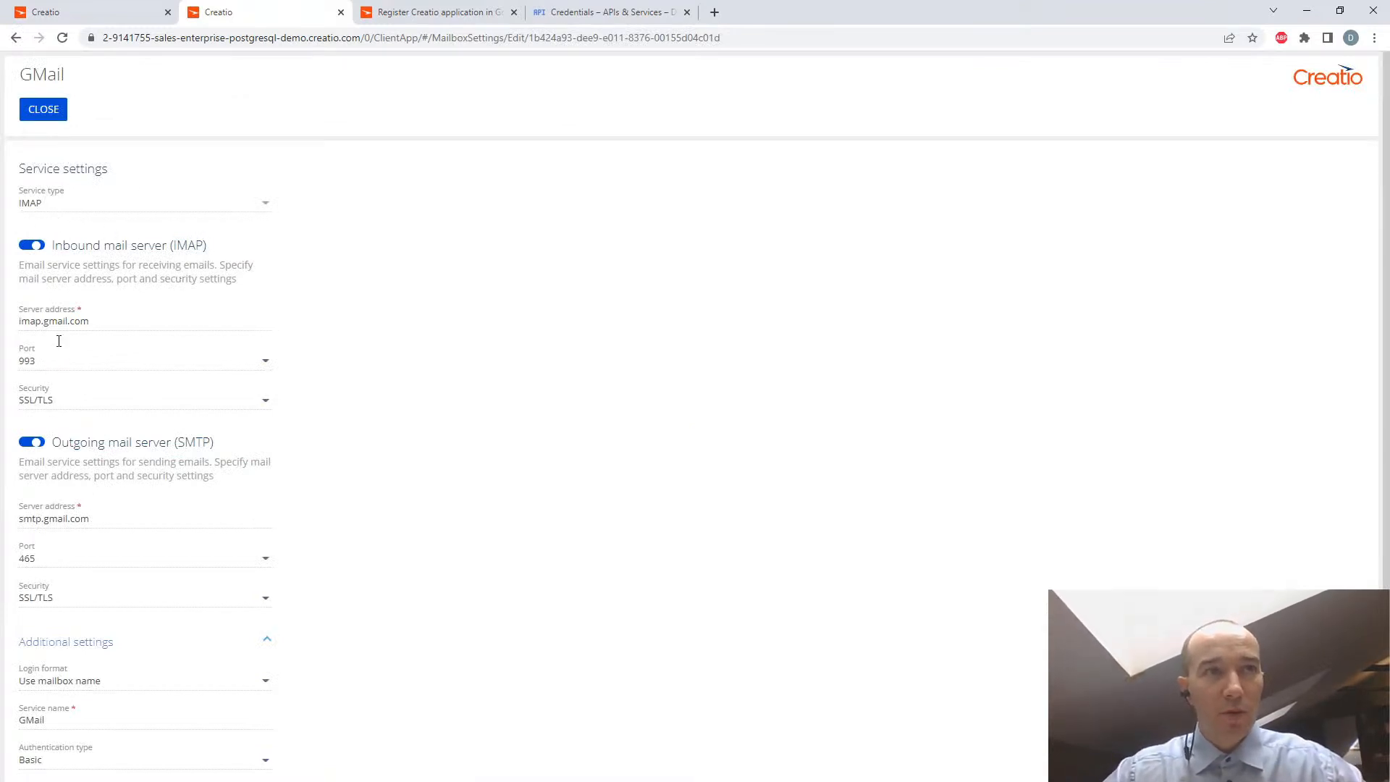
- In GMail's additional settings, set the login format to Use email address and the authentication type to OAuth 2.0
scroll(360, 383, down, 1)
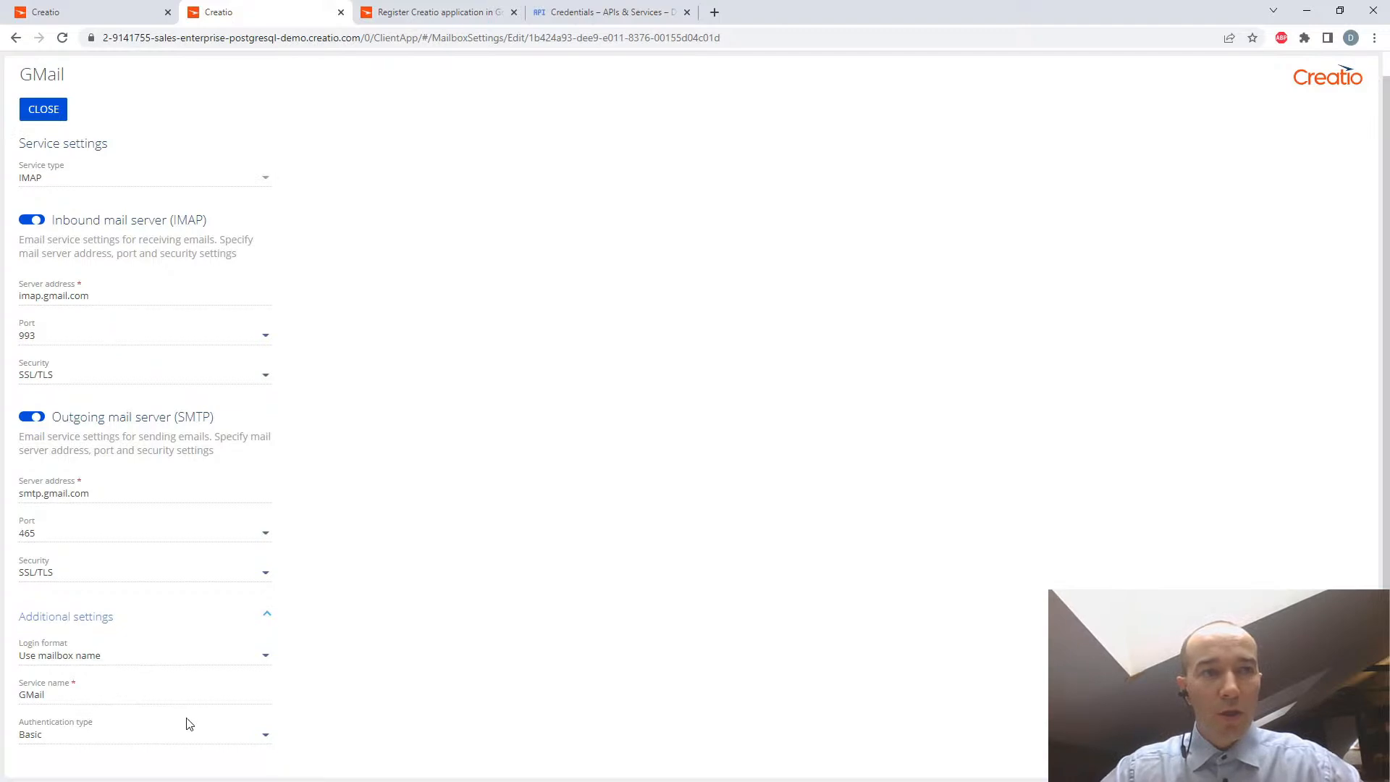
click(266, 656)
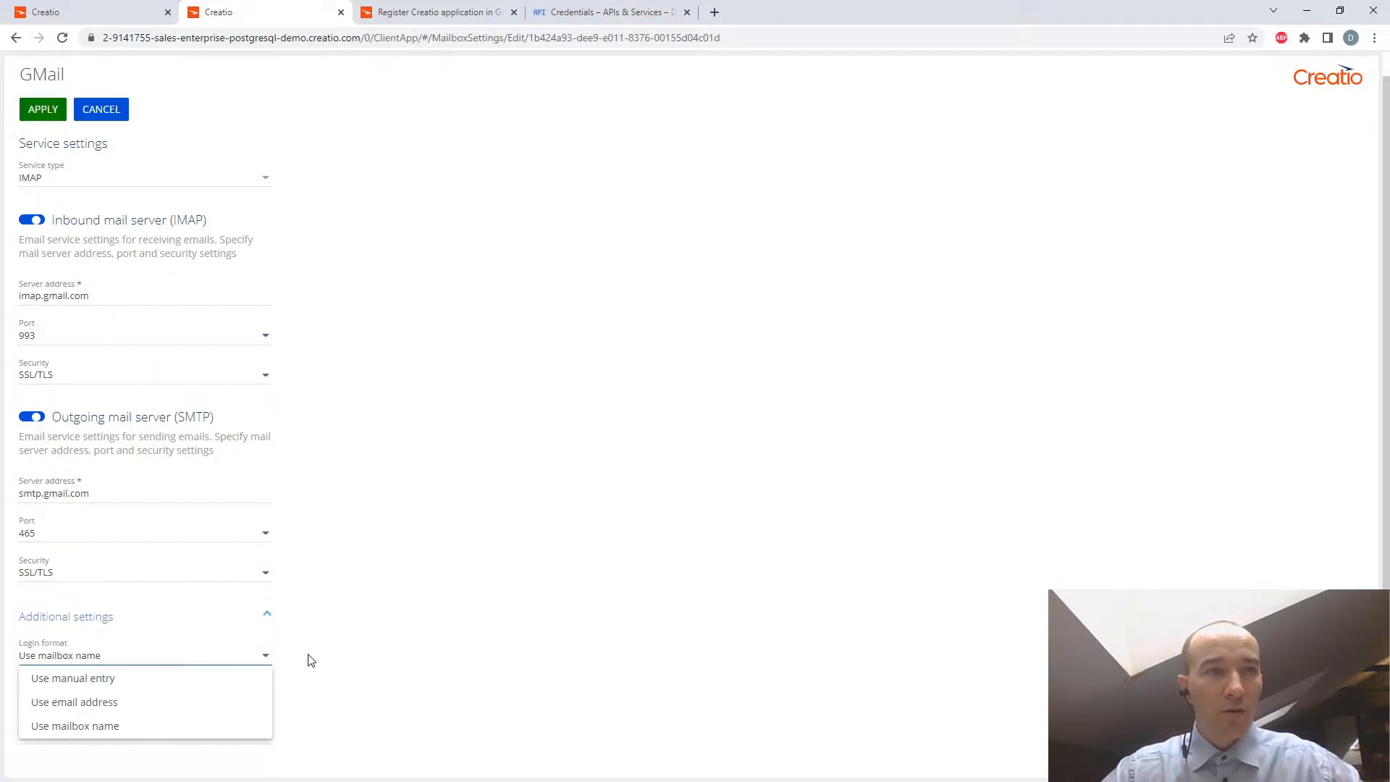
click(337, 656)
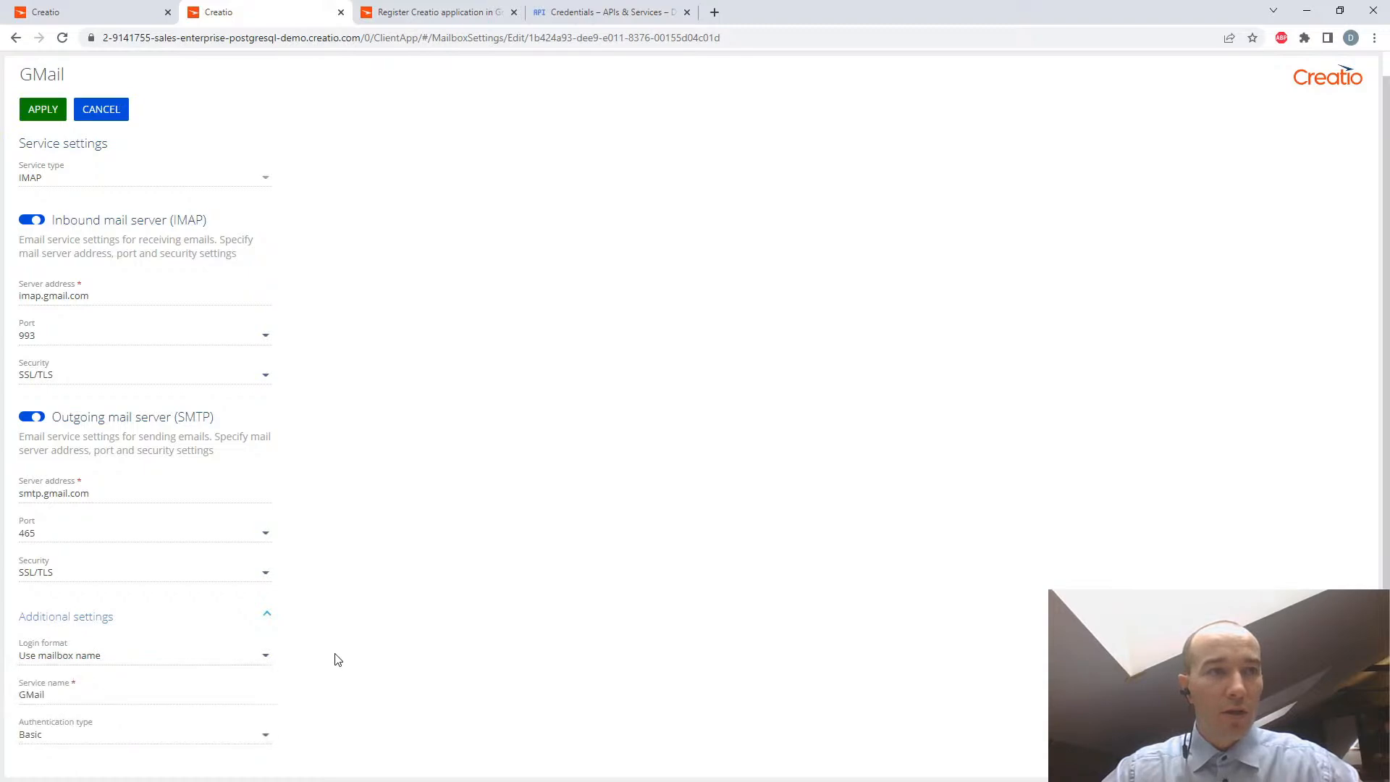
click(266, 656)
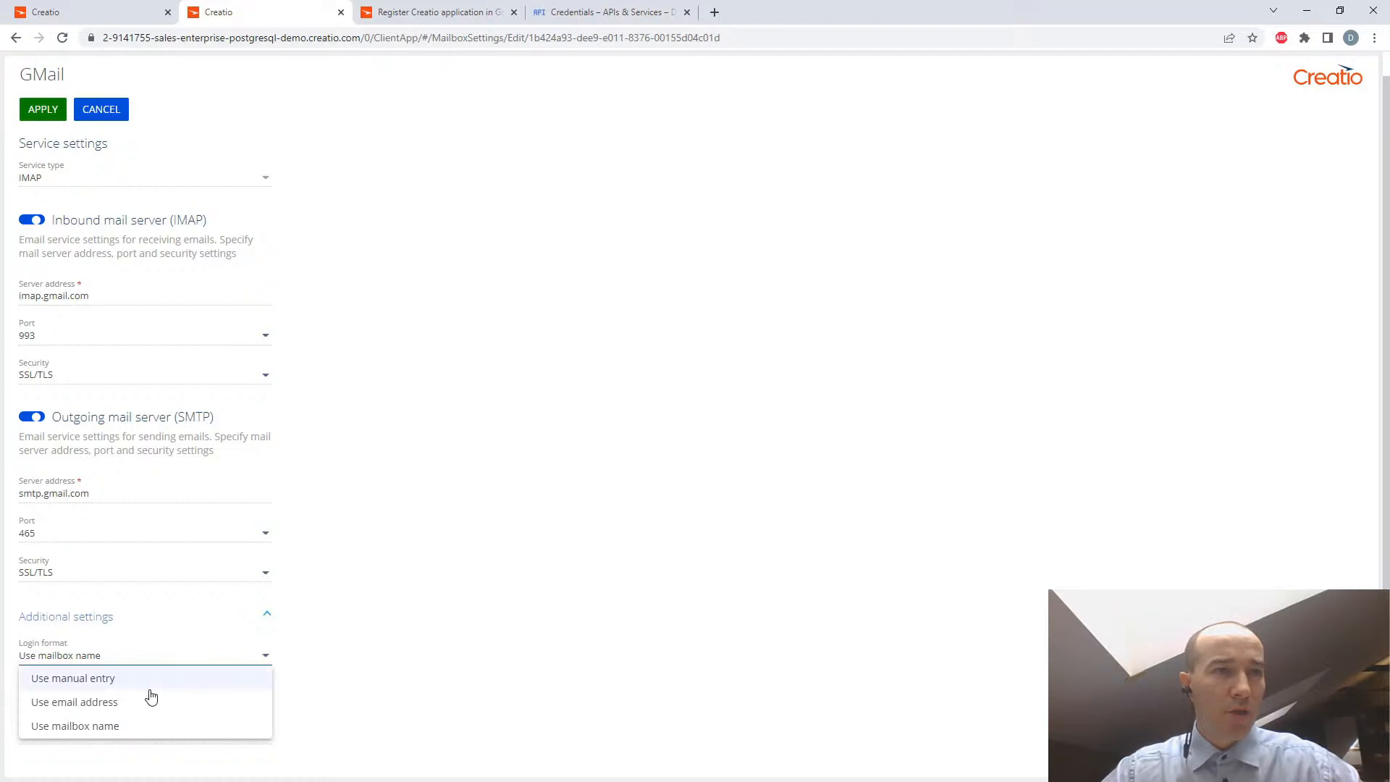
click(104, 706)
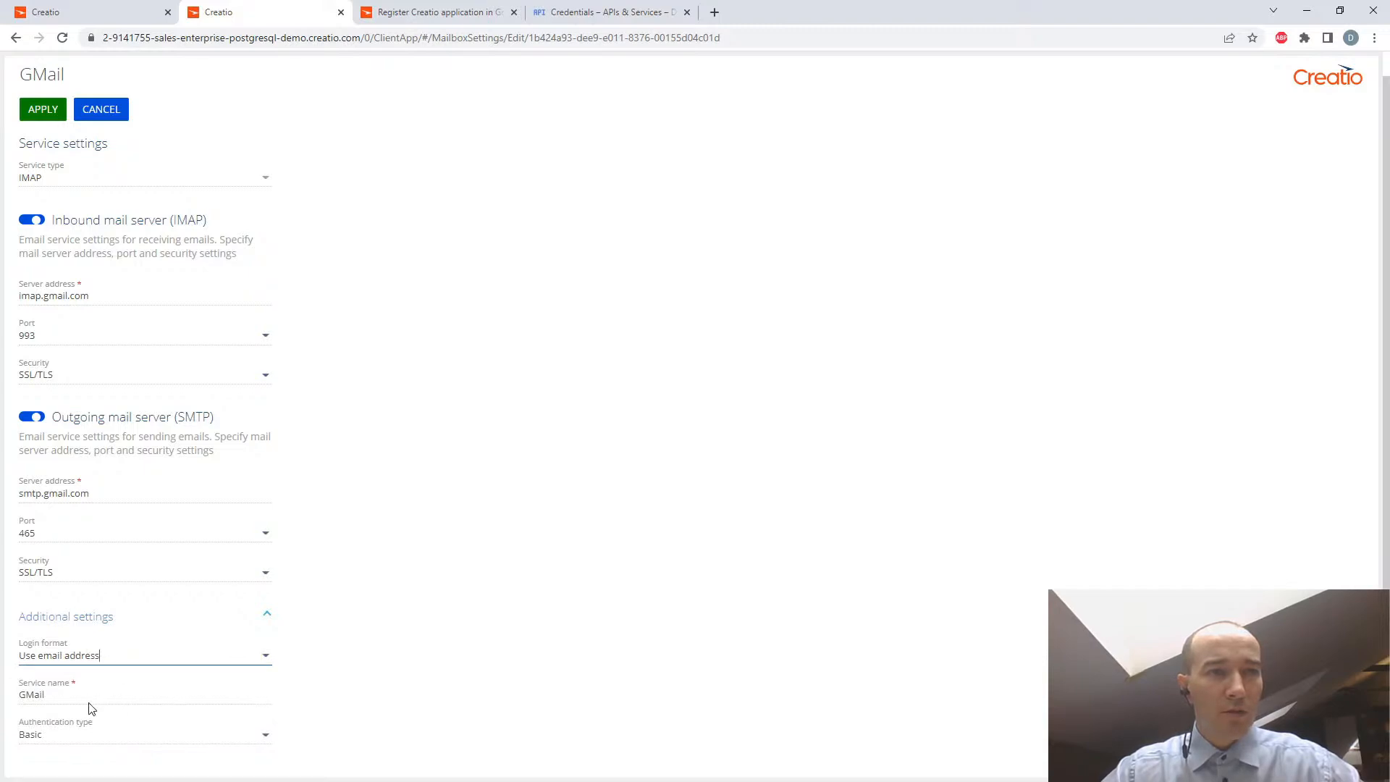
click(265, 739)
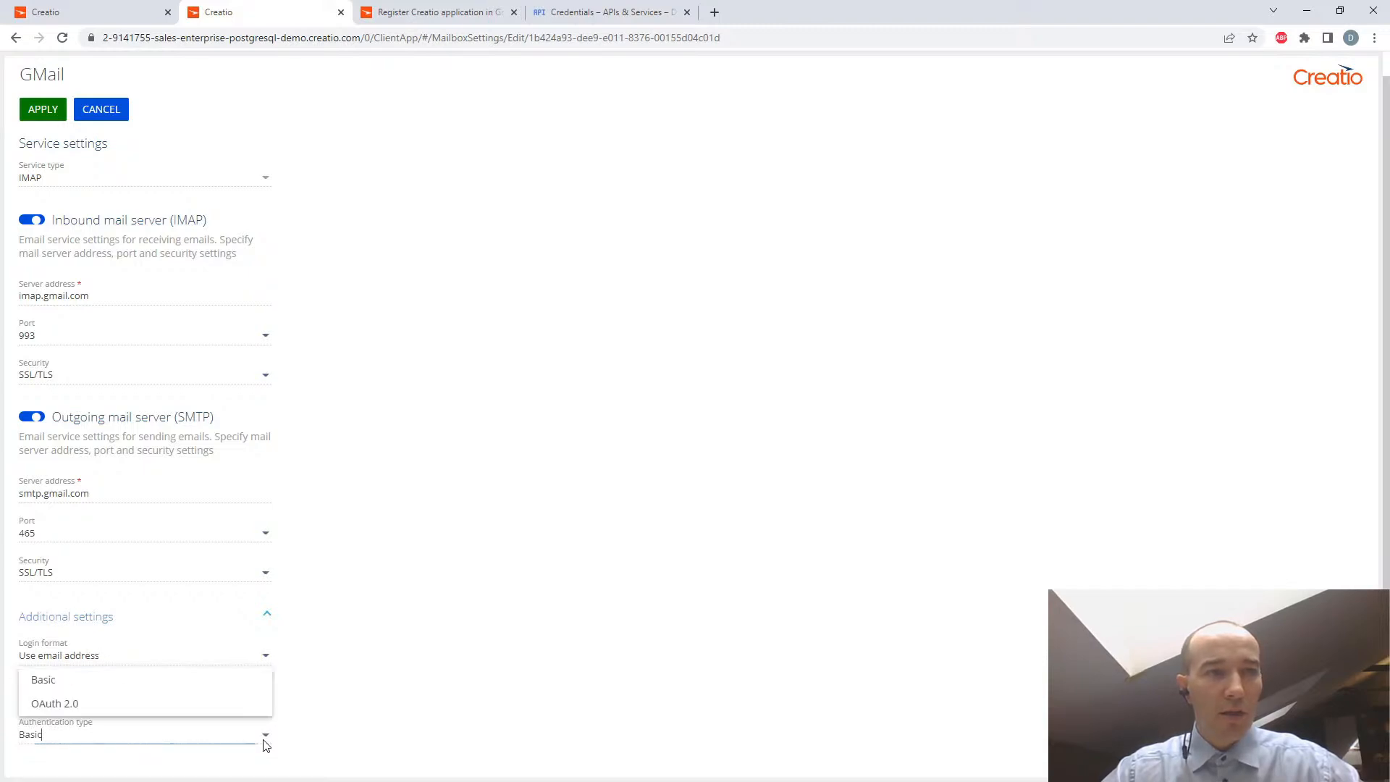
click(96, 713)
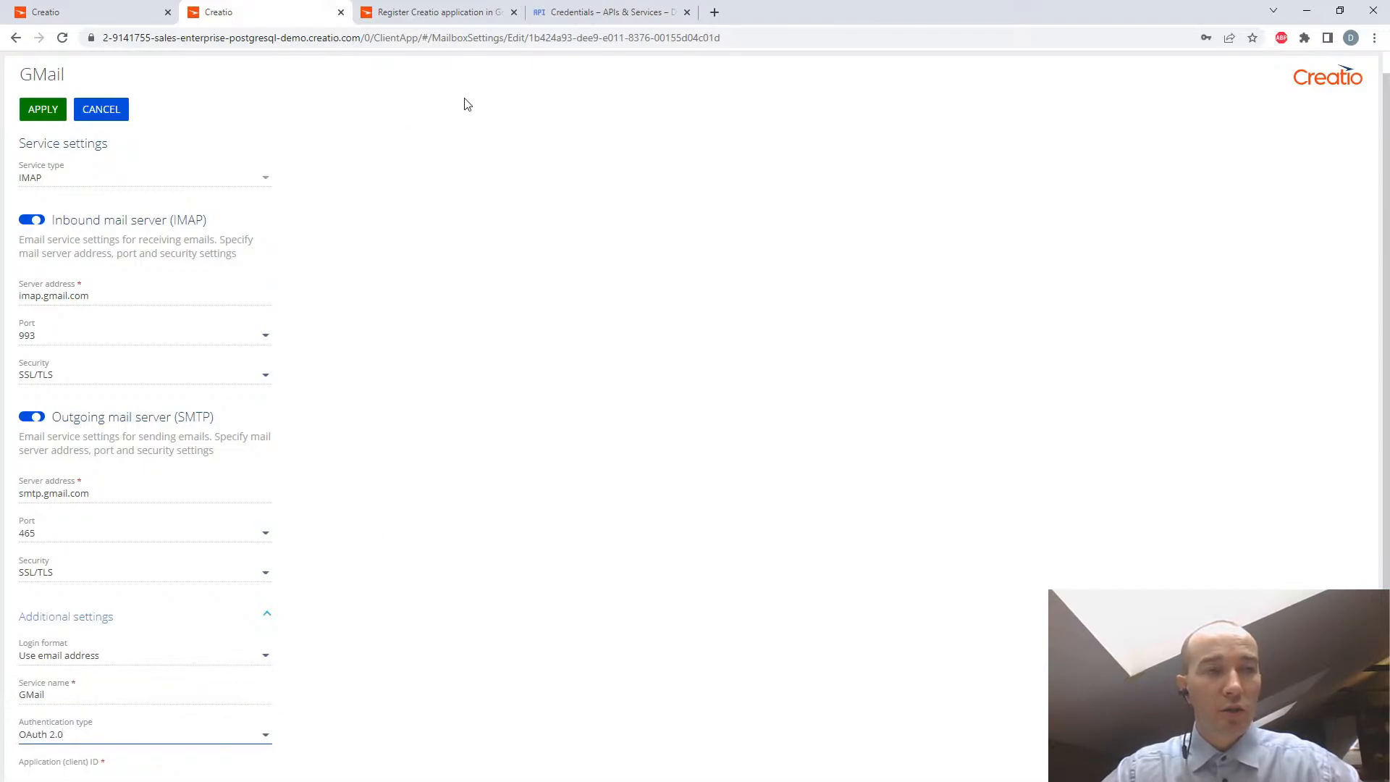
- Check the Creatio Academy guide for the OAuth 2.0 fields in the email provider settings, and return to the GMail settings in Creatio
click(422, 16)
scroll(755, 477, down, 10)
scroll(755, 477, down, 1)
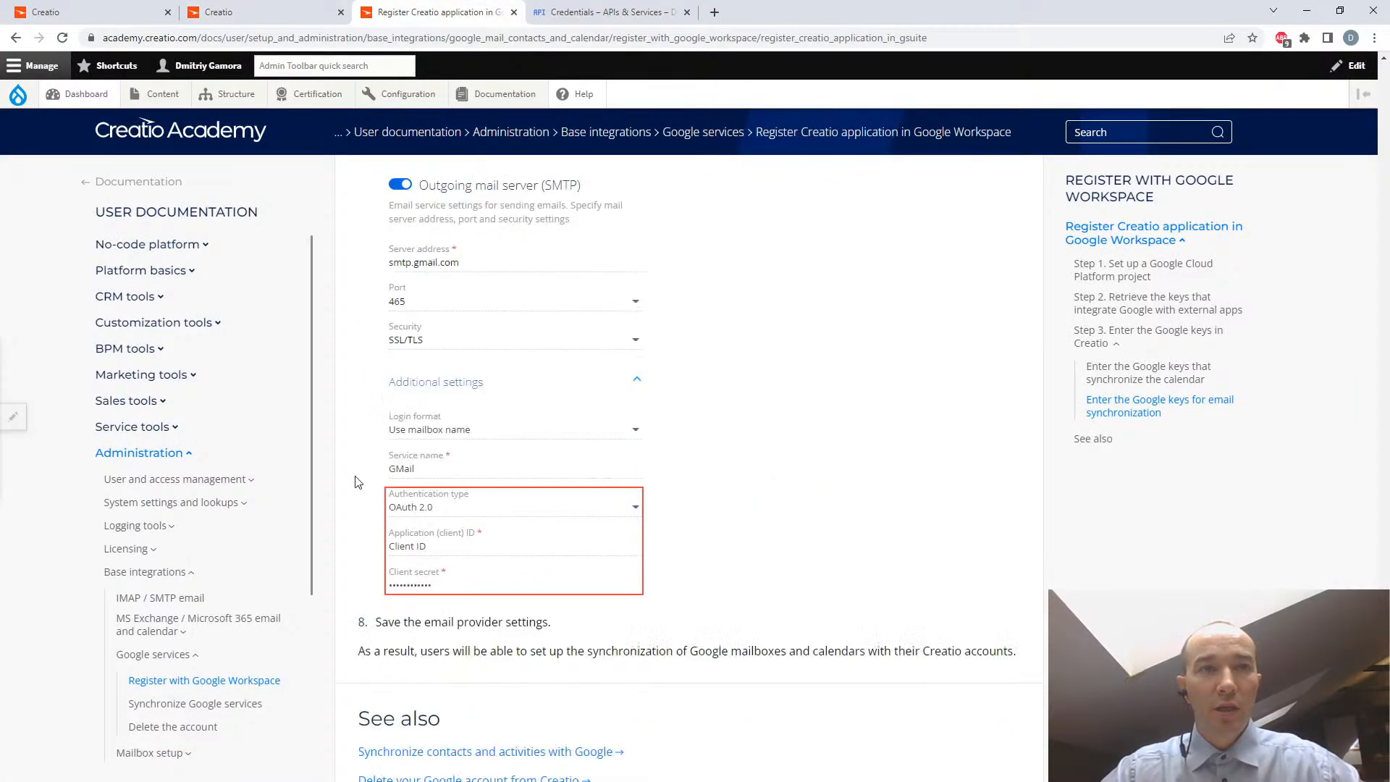
click(80, 14)
click(257, 14)
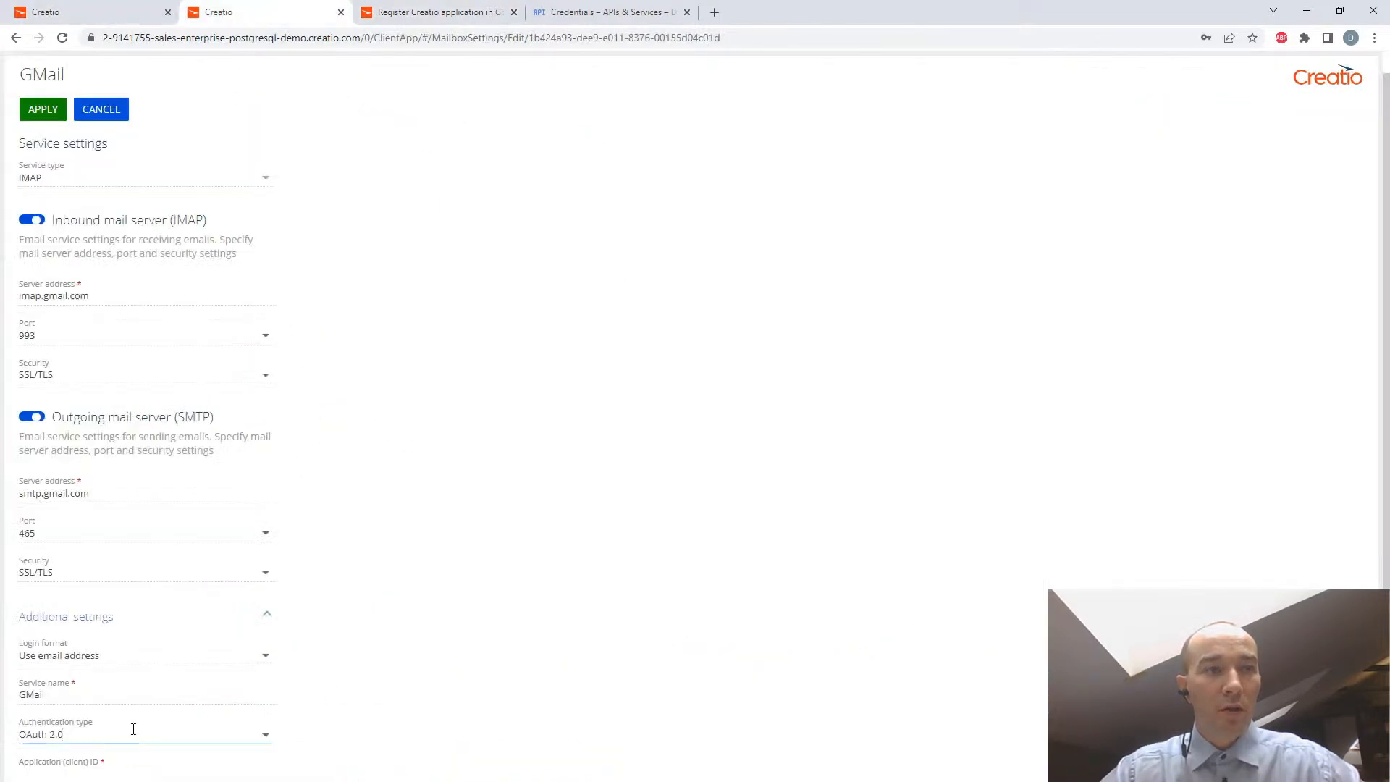
- Copy the Google client ID from the "safe place" Notepad file into GMail's Application (client) ID field
scroll(138, 722, down, 1)
click(43, 697)
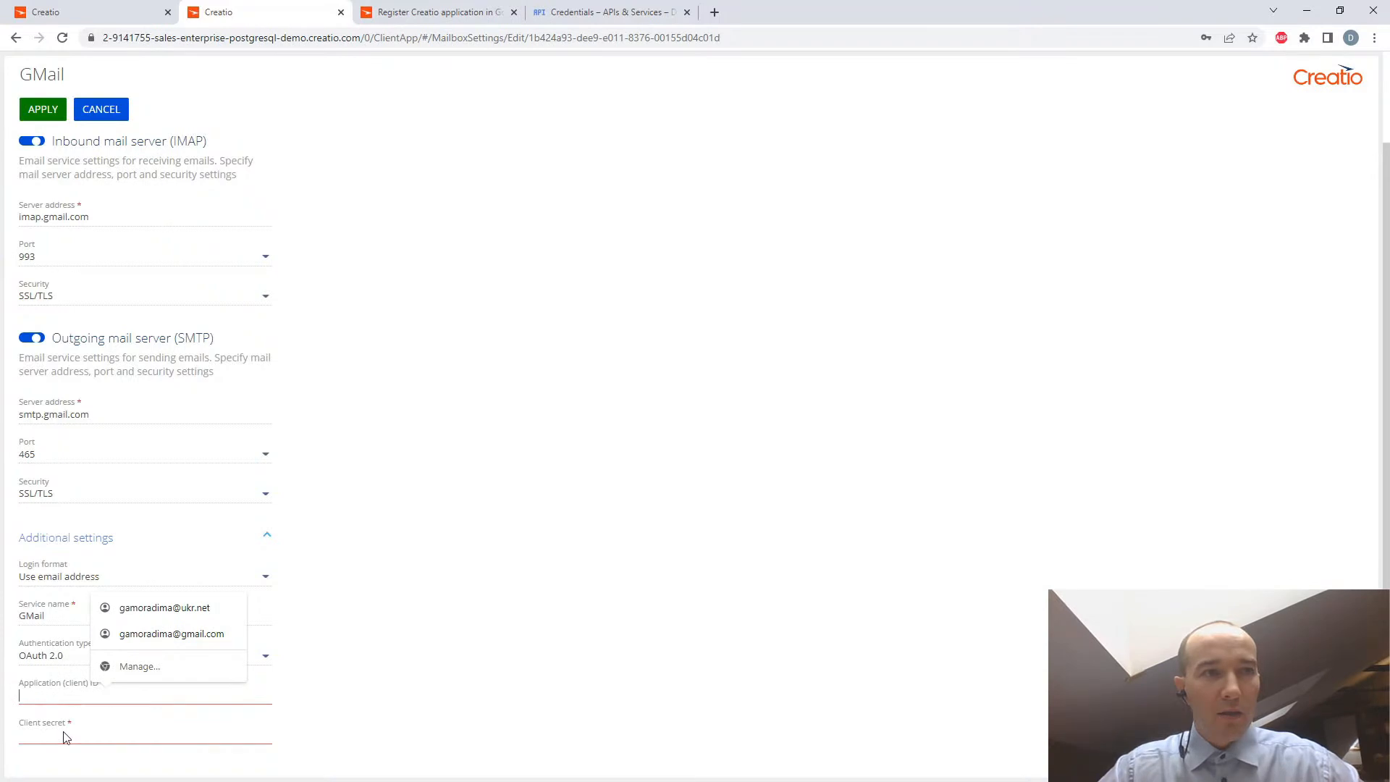
click(572, 670)
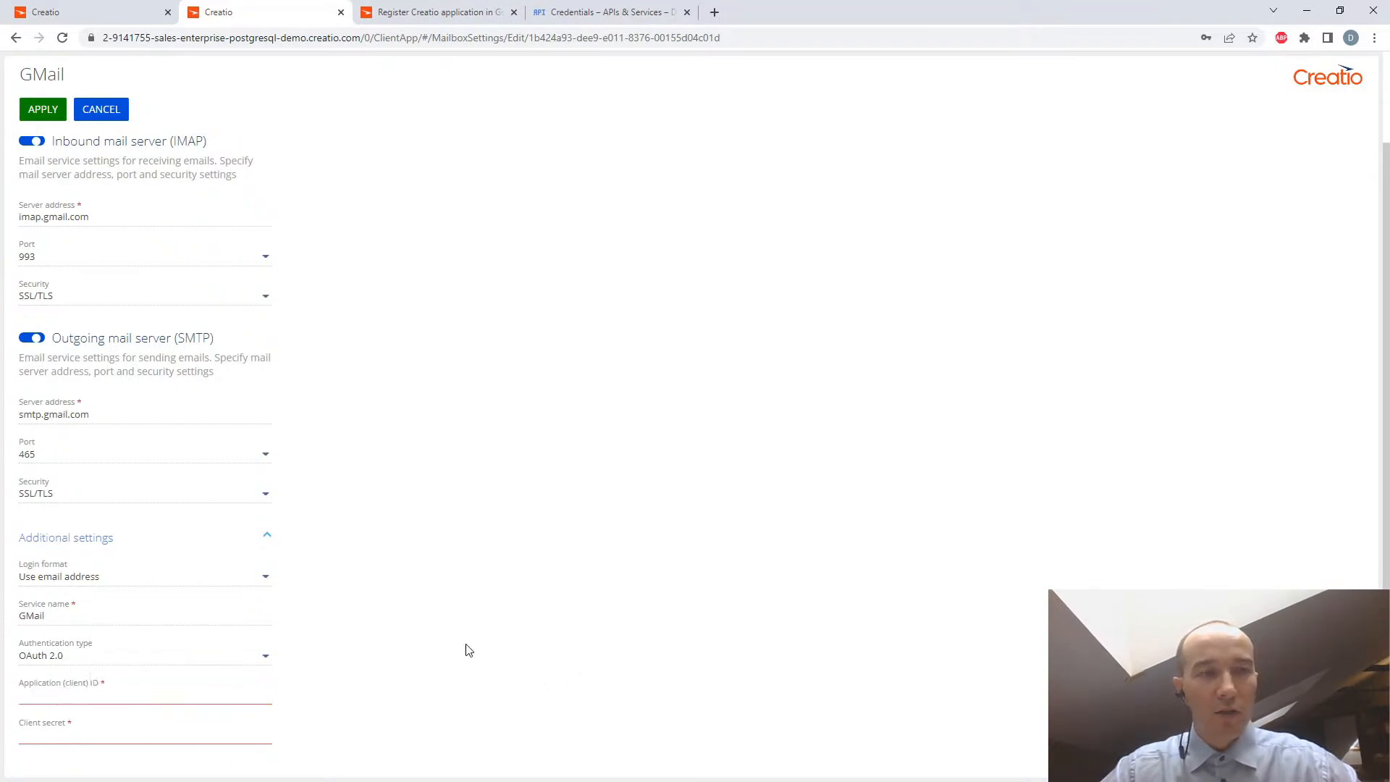
key(alt+Tab)
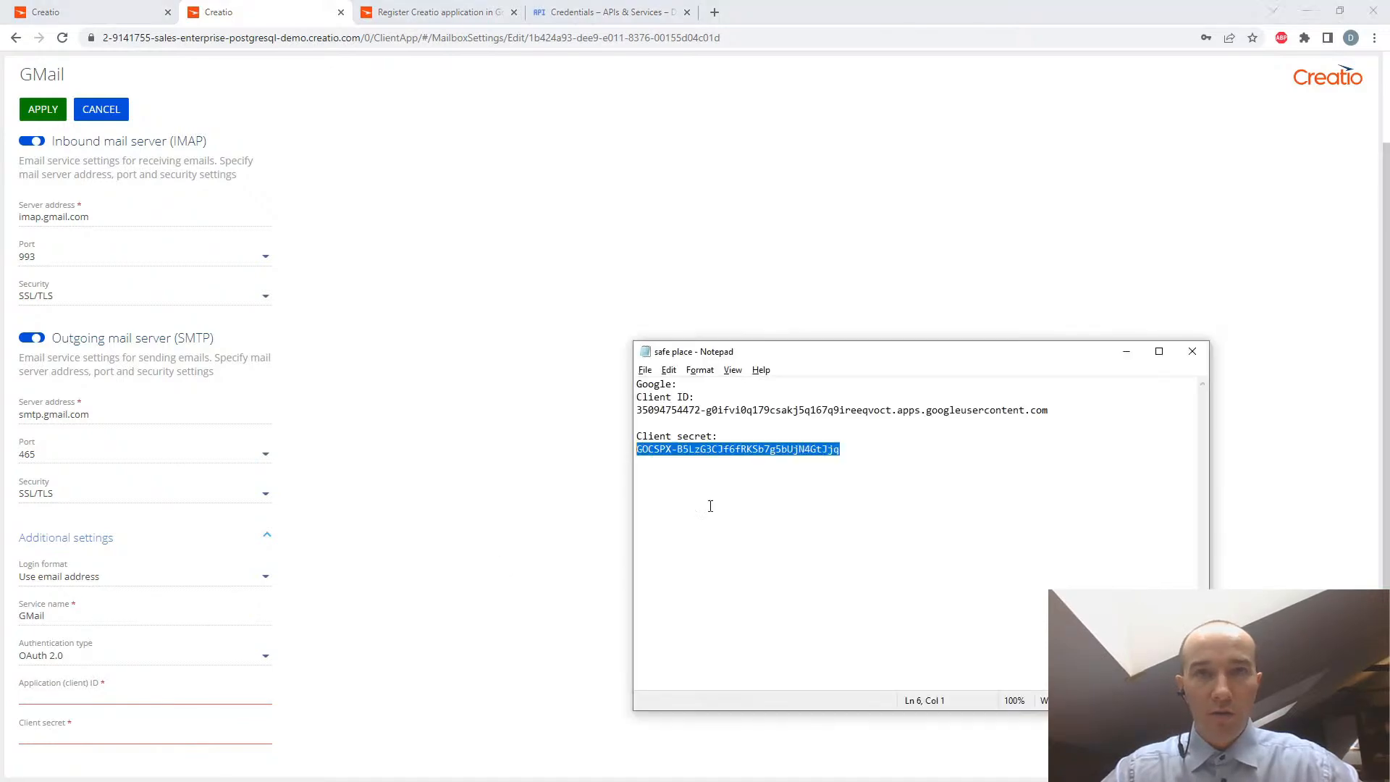
drag(1061, 410, 643, 410)
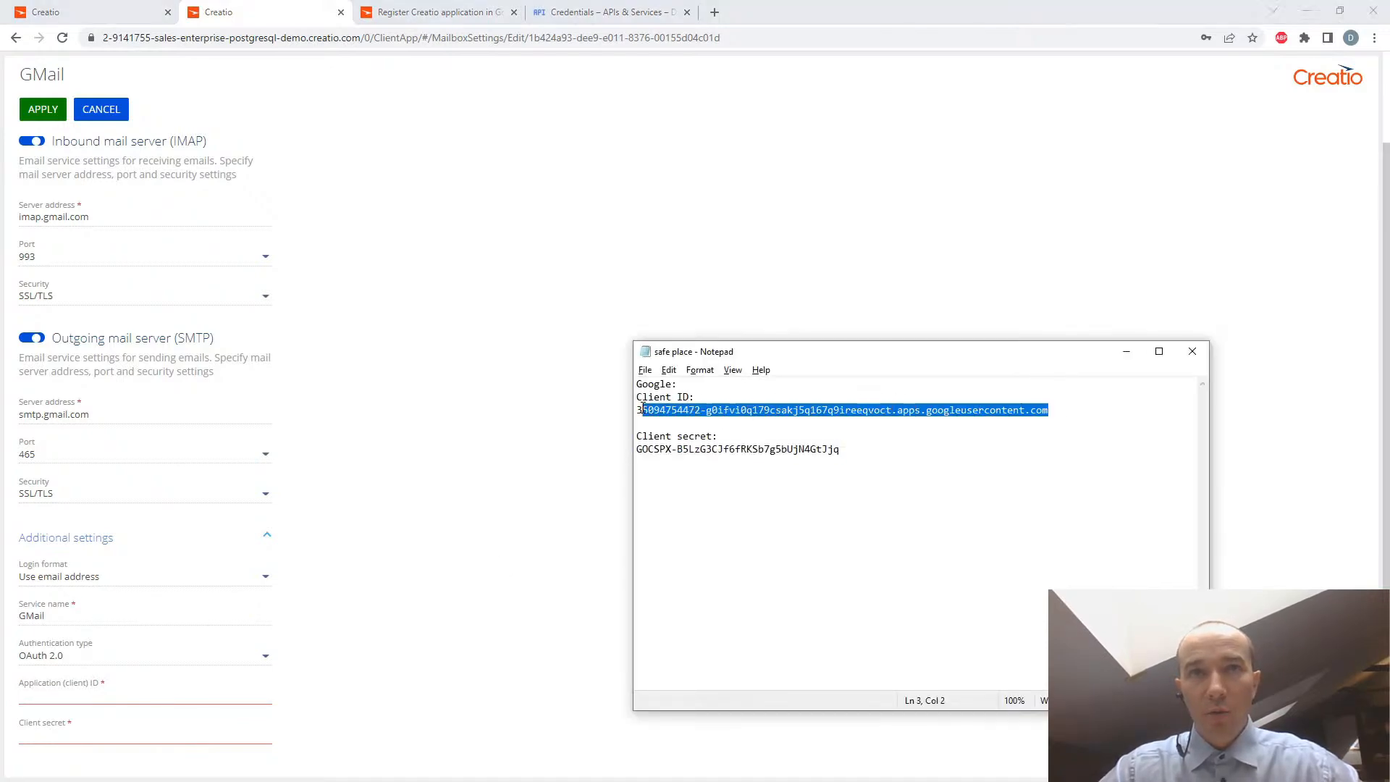
click(46, 692)
key(ctrl+v)
- Copy the Google client secret from the Notepad file into GMail's Client secret field
click(73, 737)
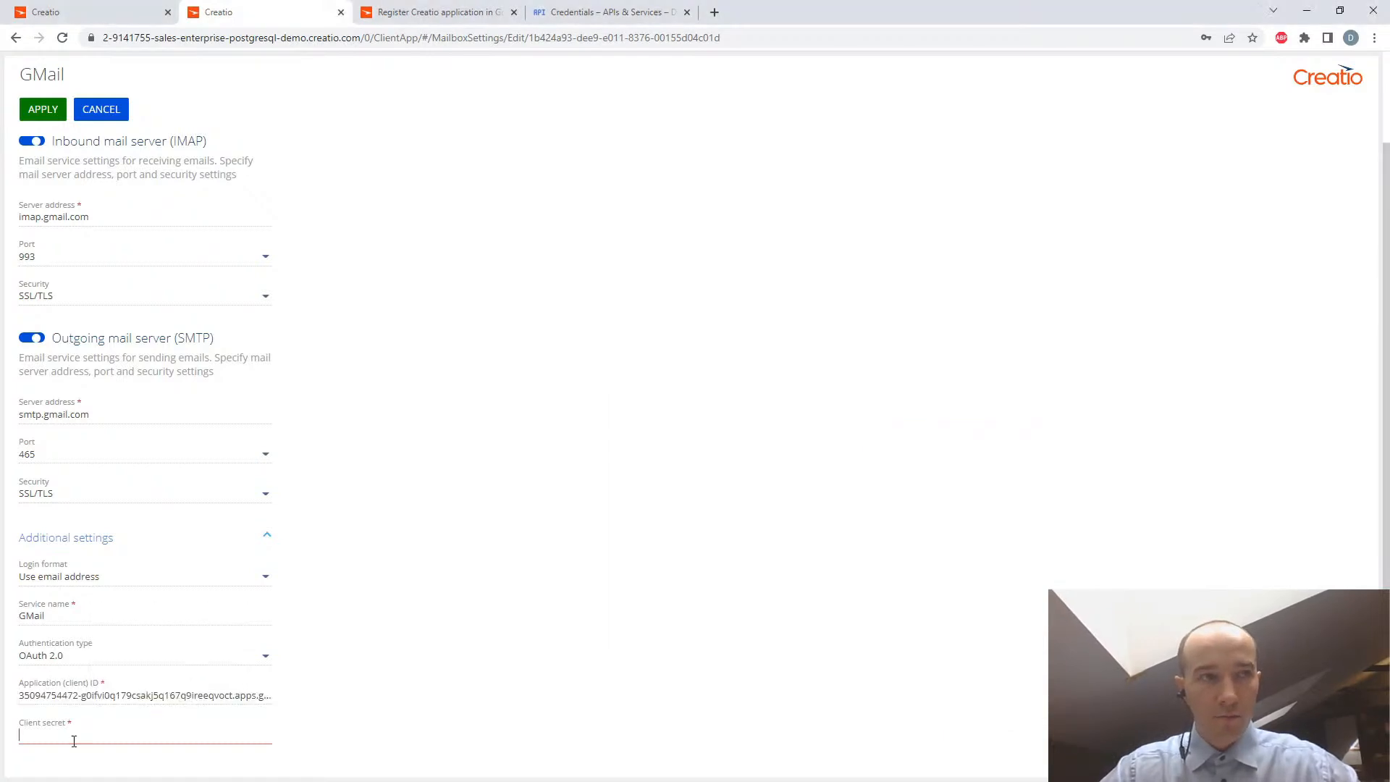
key(alt+Tab)
drag(850, 451, 691, 452)
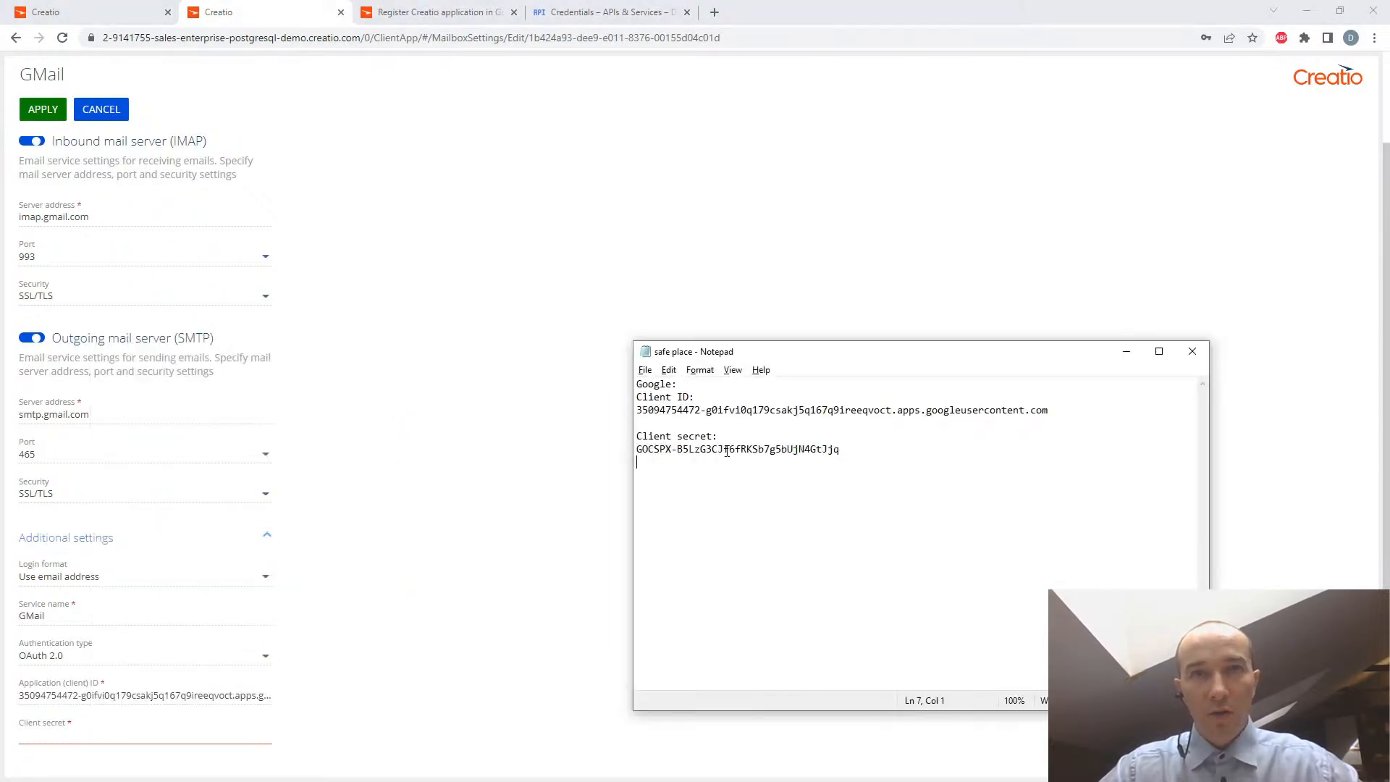
drag(847, 449, 637, 449)
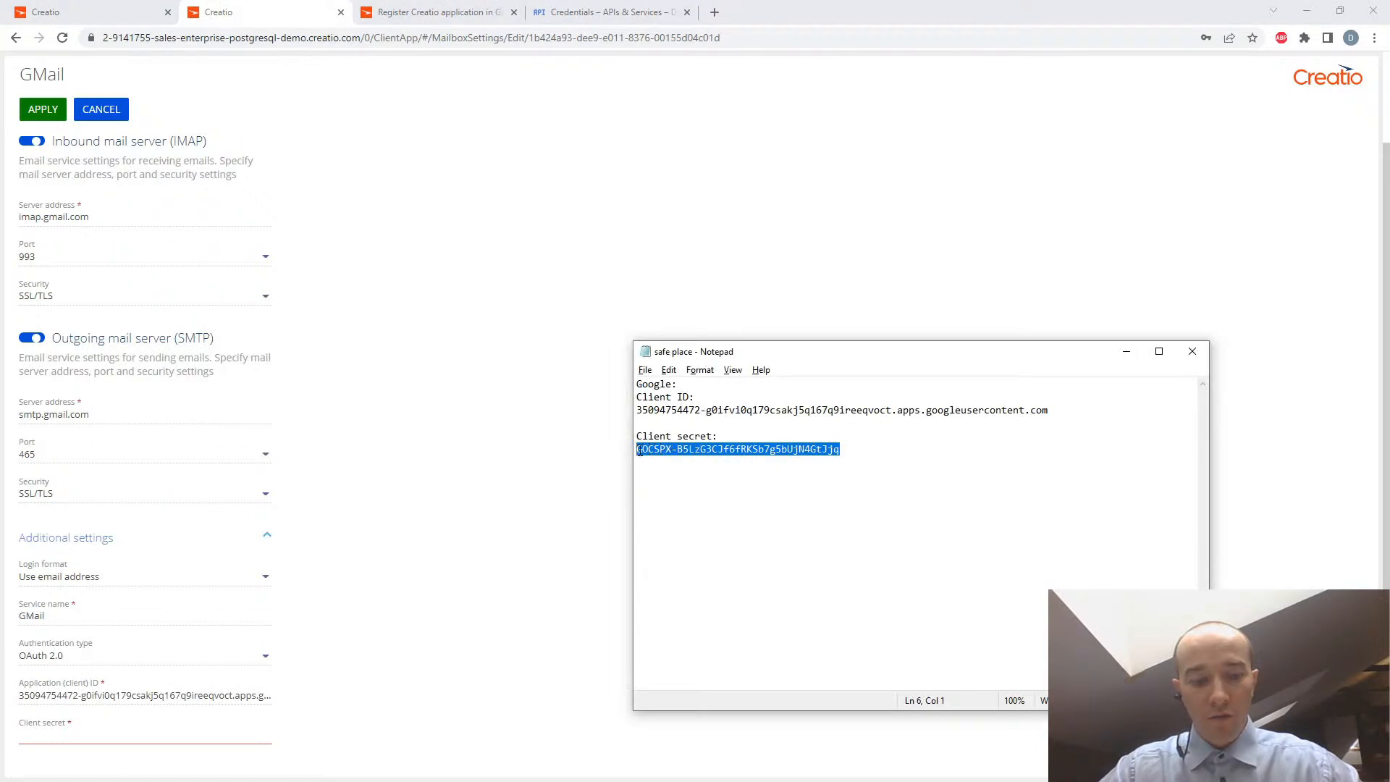
click(36, 733)
key(ctrl+v)
click(541, 640)
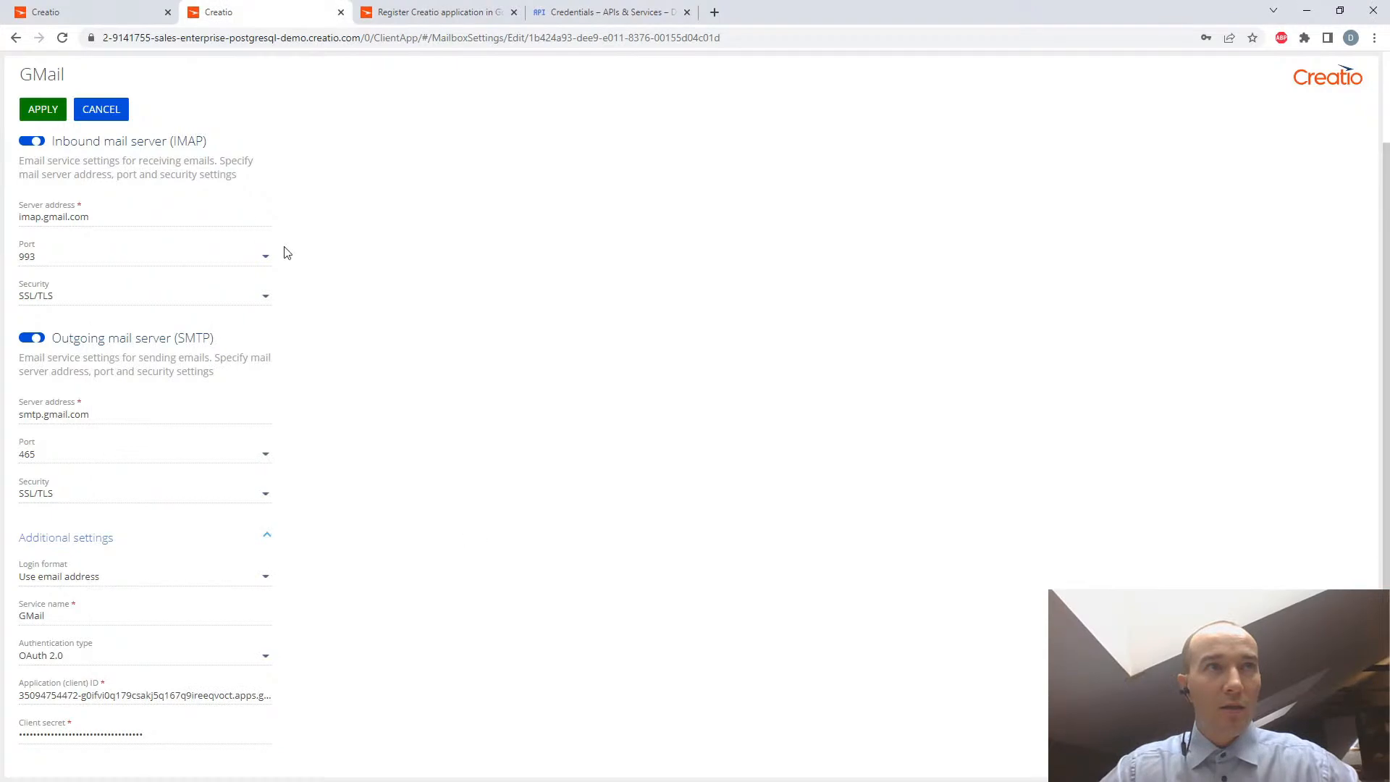
- Apply the GMail service settings and close them, dismissing the browser's offer to save the password
click(42, 111)
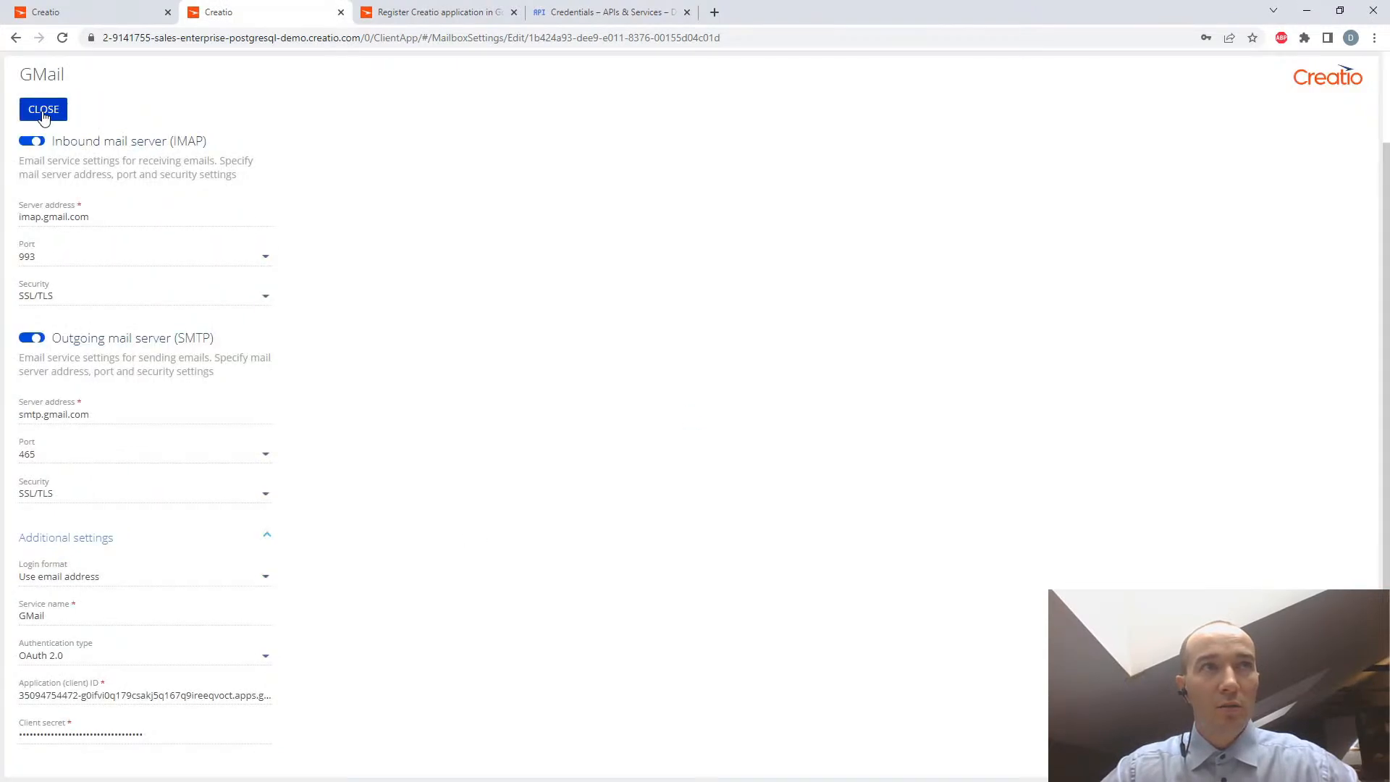
click(42, 112)
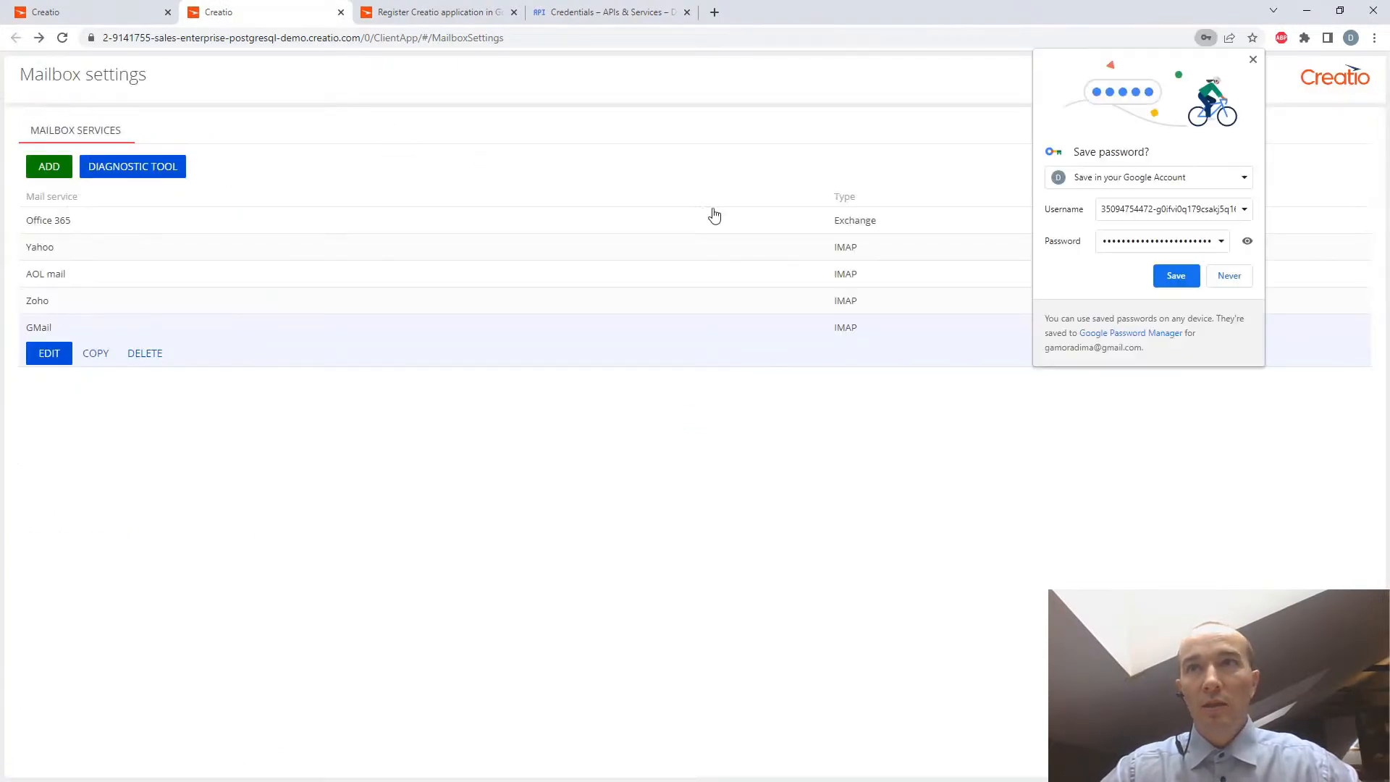
click(1253, 59)
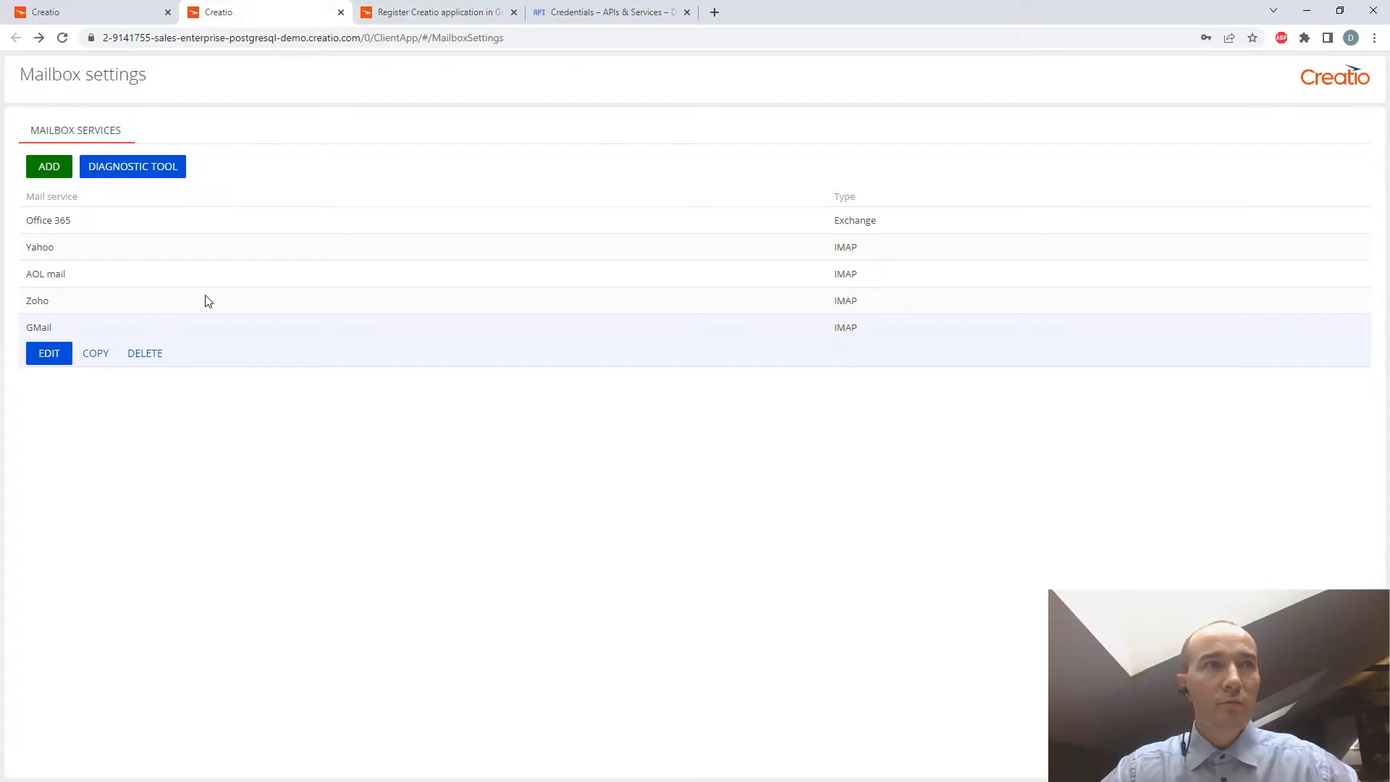
- Review the closing instructions of the Academy guide on saving the email provider settings, and return to Creatio's mailbox settings
click(433, 12)
scroll(696, 487, down, 3)
scroll(696, 486, up, 3)
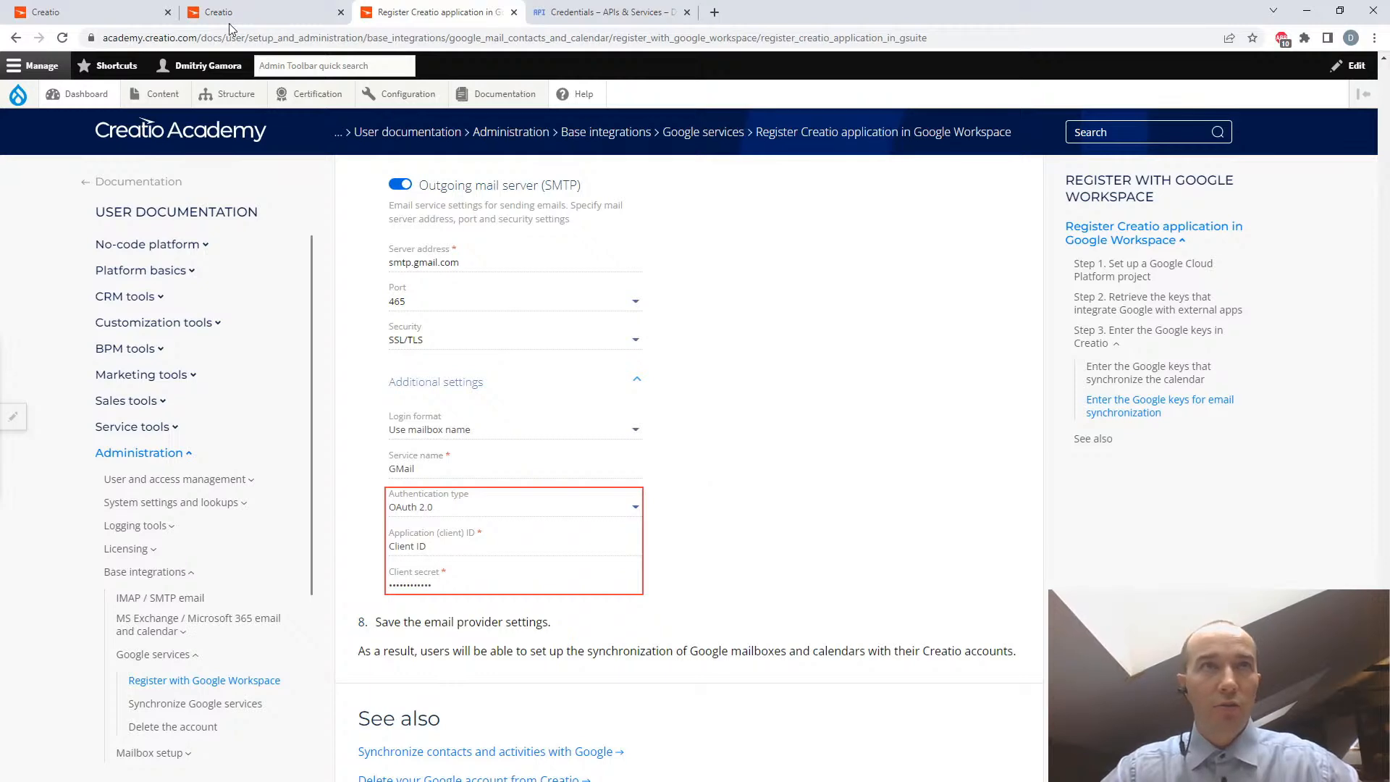
click(247, 11)
click(80, 11)
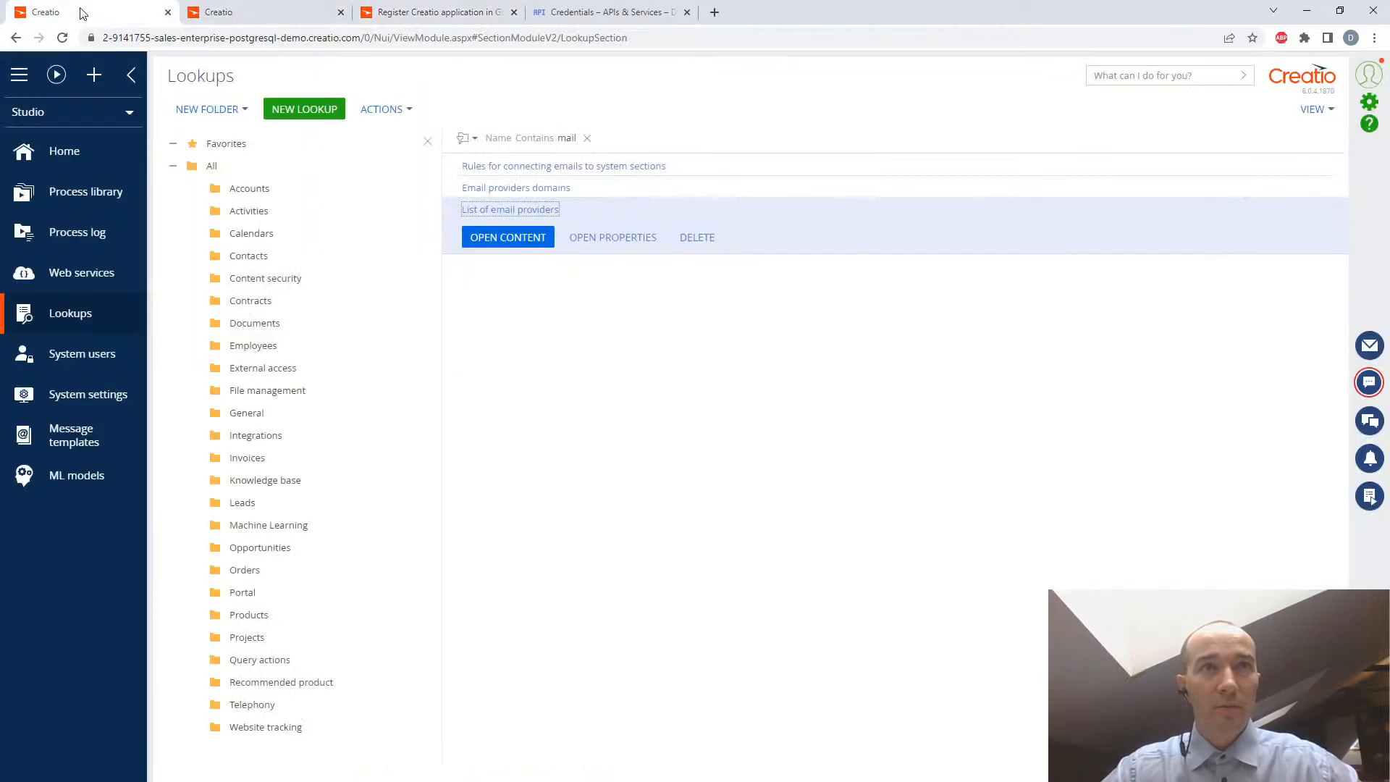
click(293, 12)
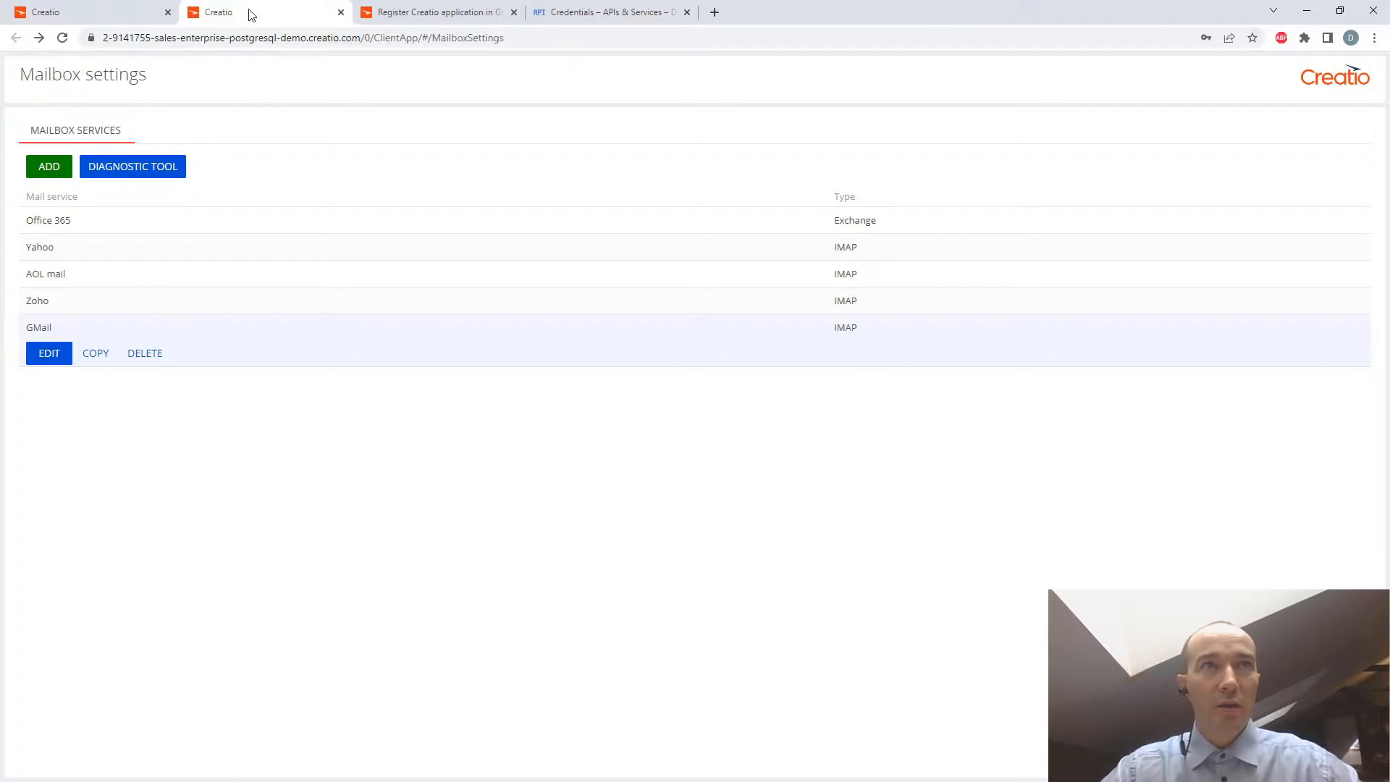
- Close the mailbox settings page and open the email communication panel beside the Lookups section
click(341, 12)
click(66, 12)
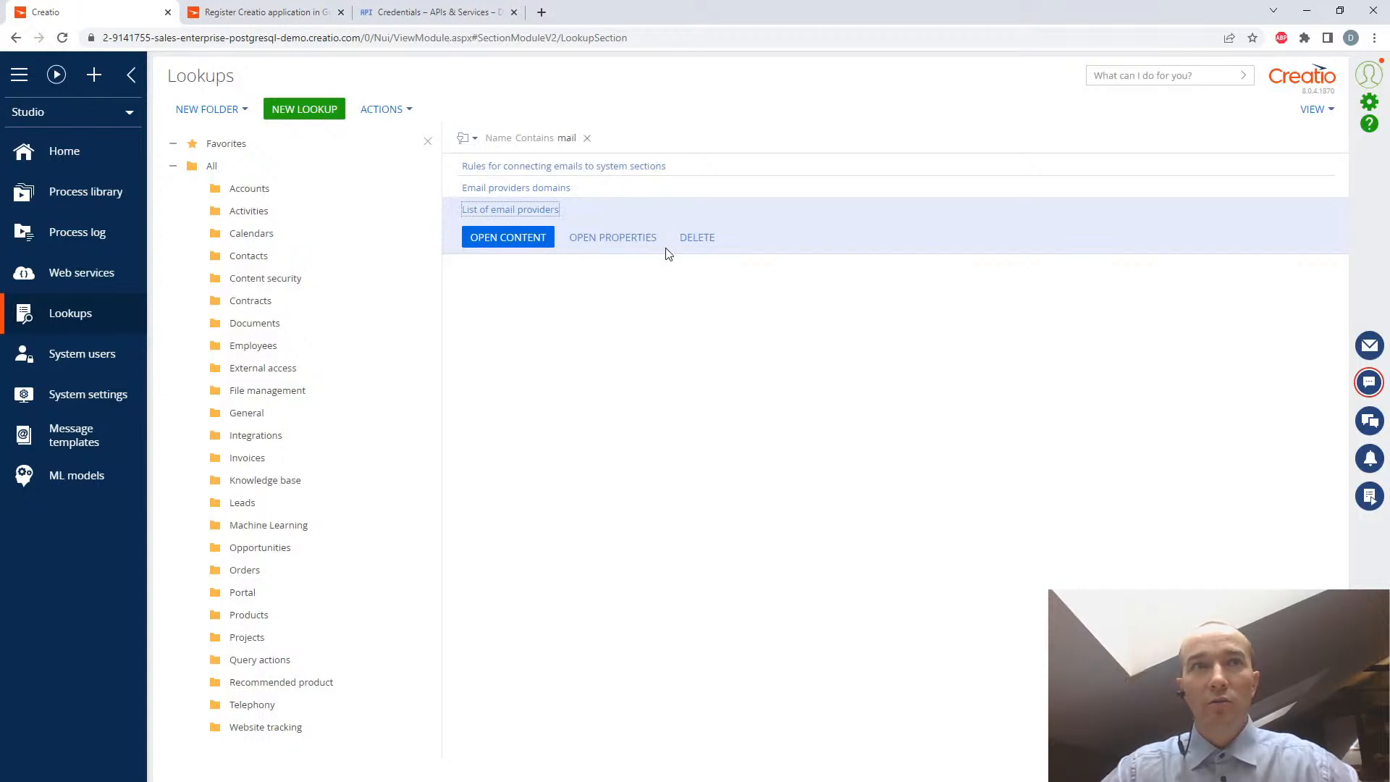
click(1372, 349)
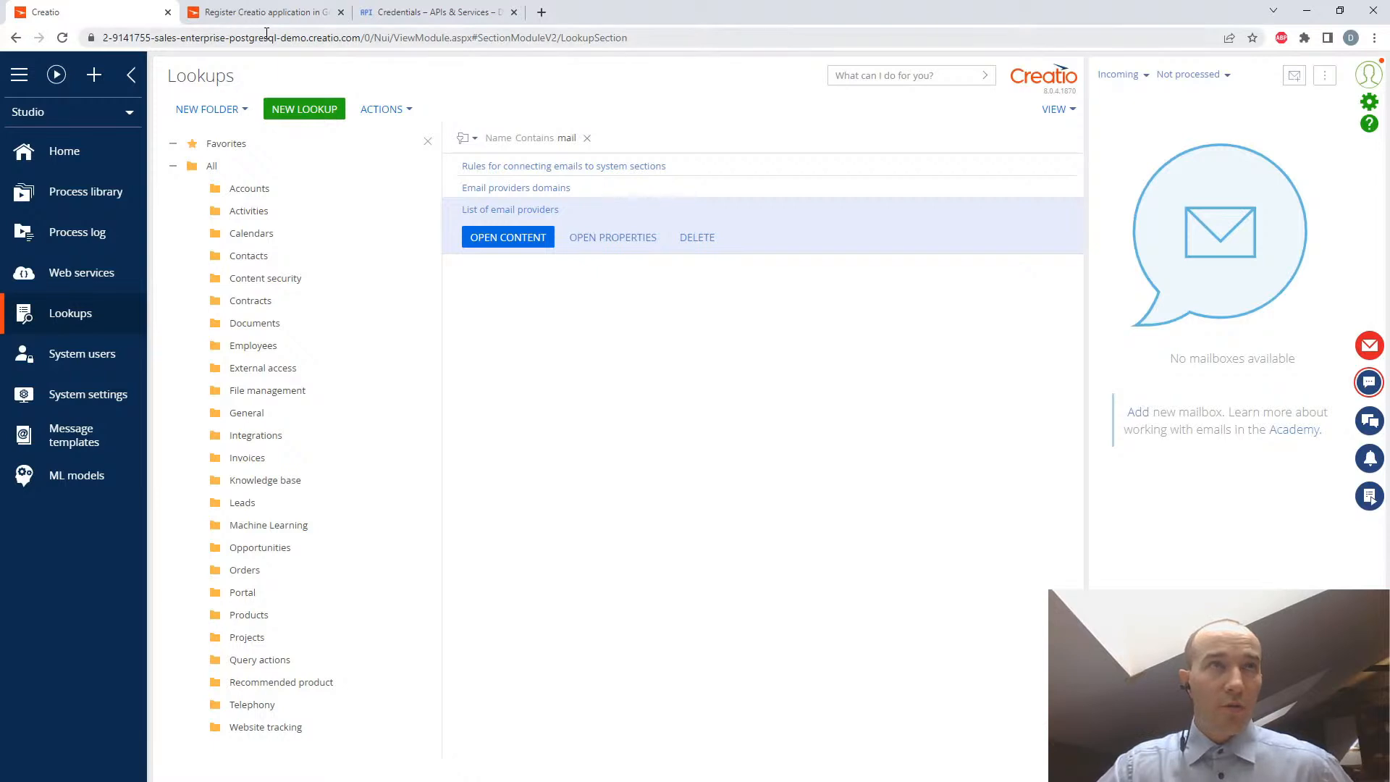
drag(362, 37, 97, 45)
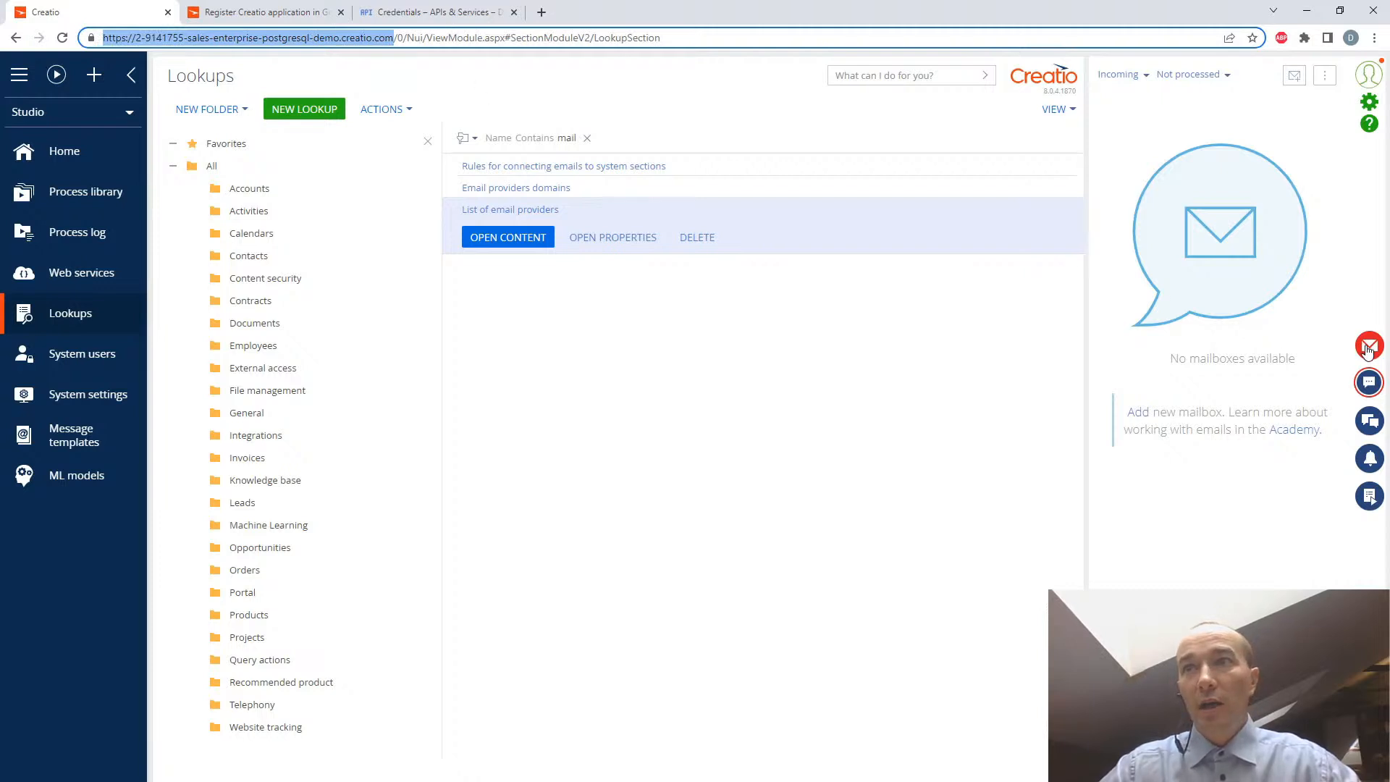
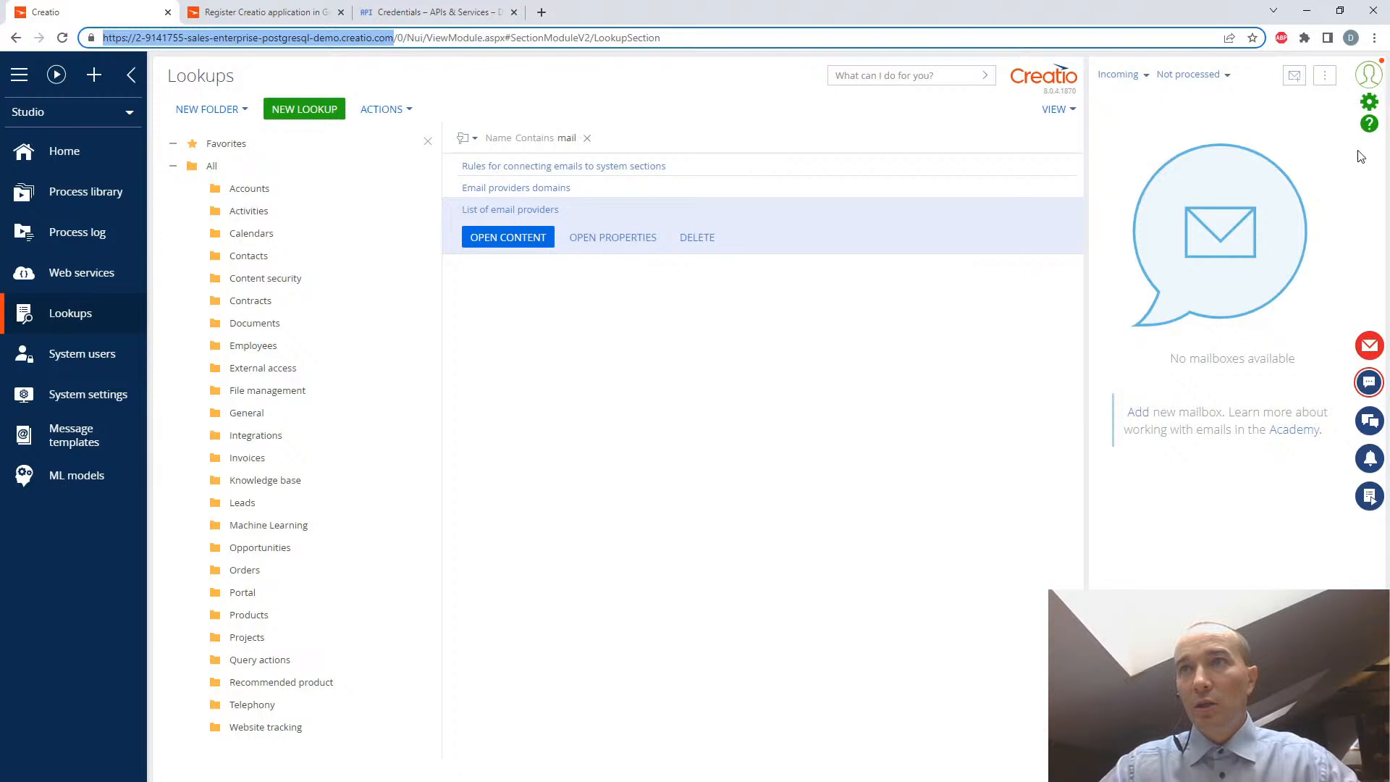
- Open the mailbox settings and add a new email account using the Gmail address
click(1325, 78)
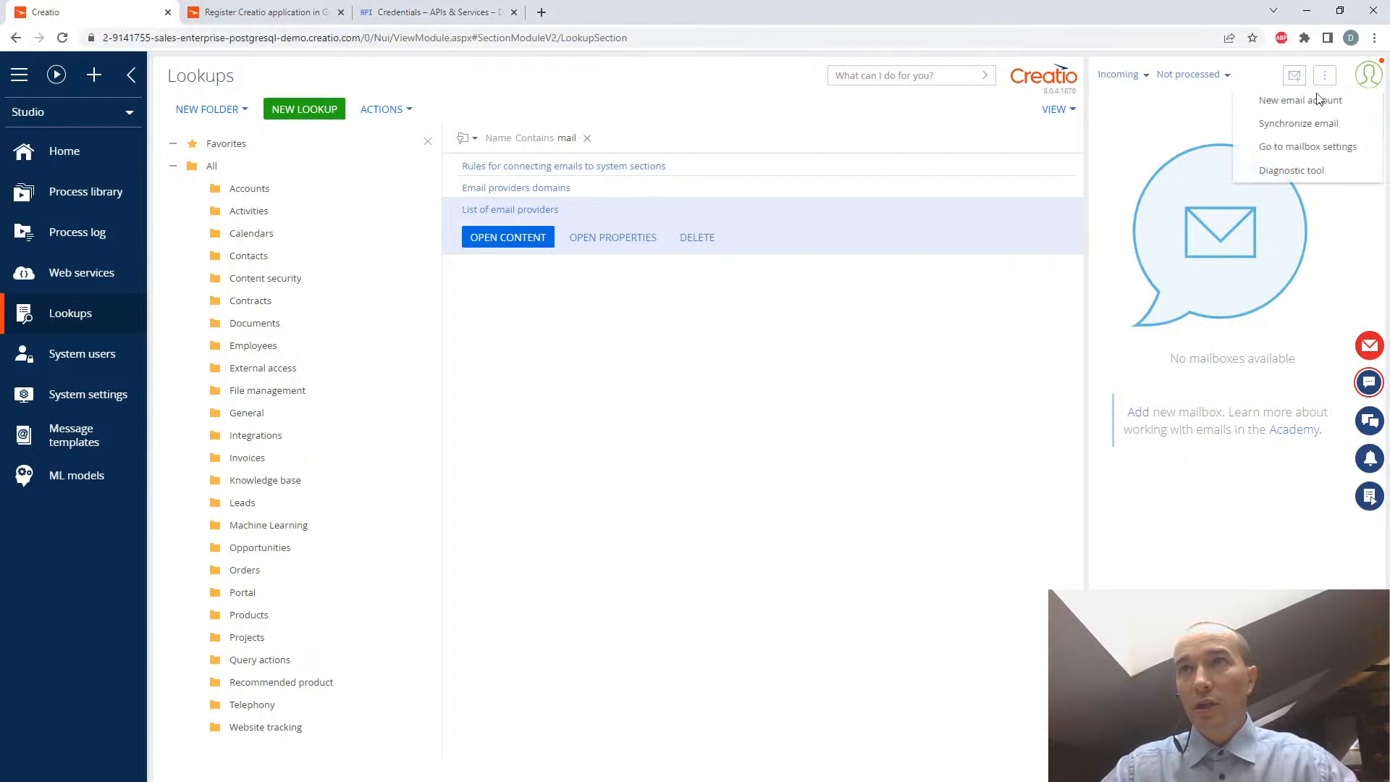
click(1312, 149)
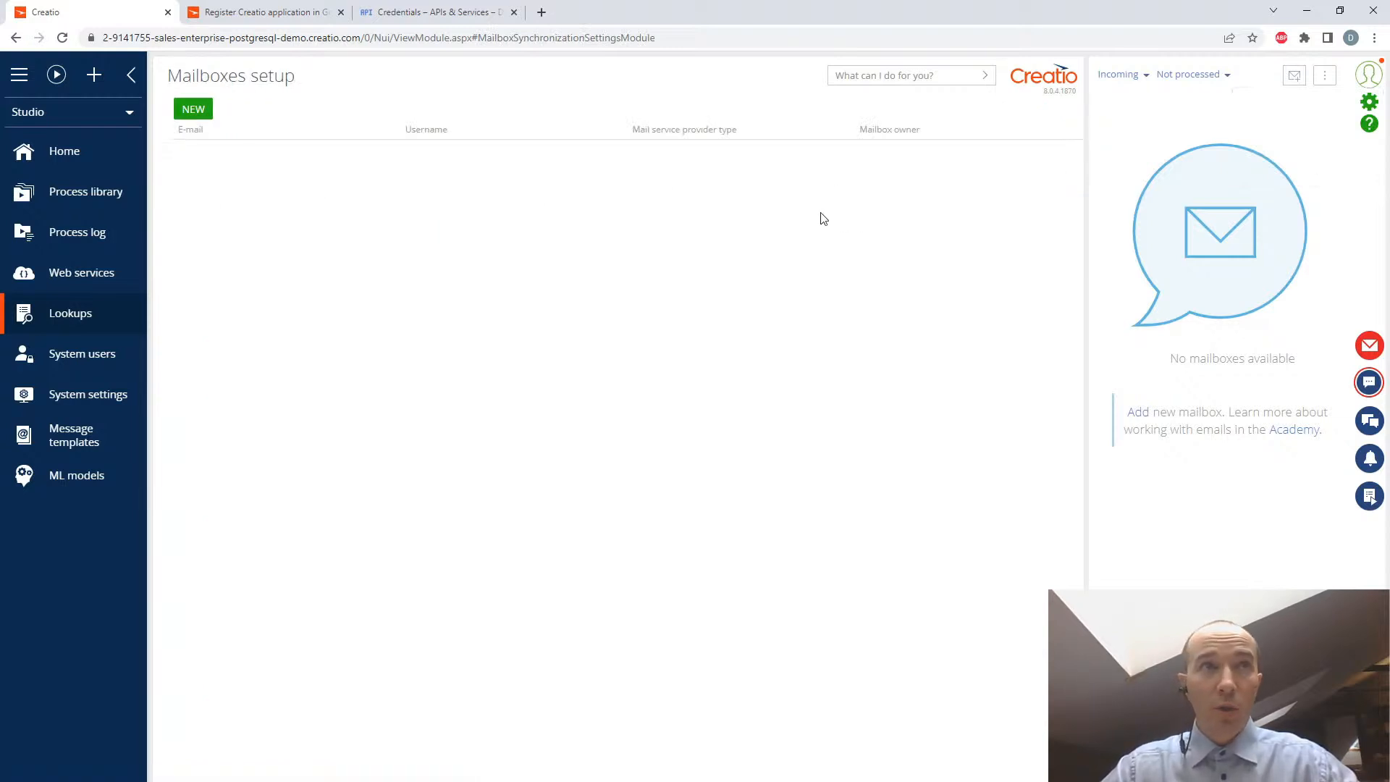
click(196, 111)
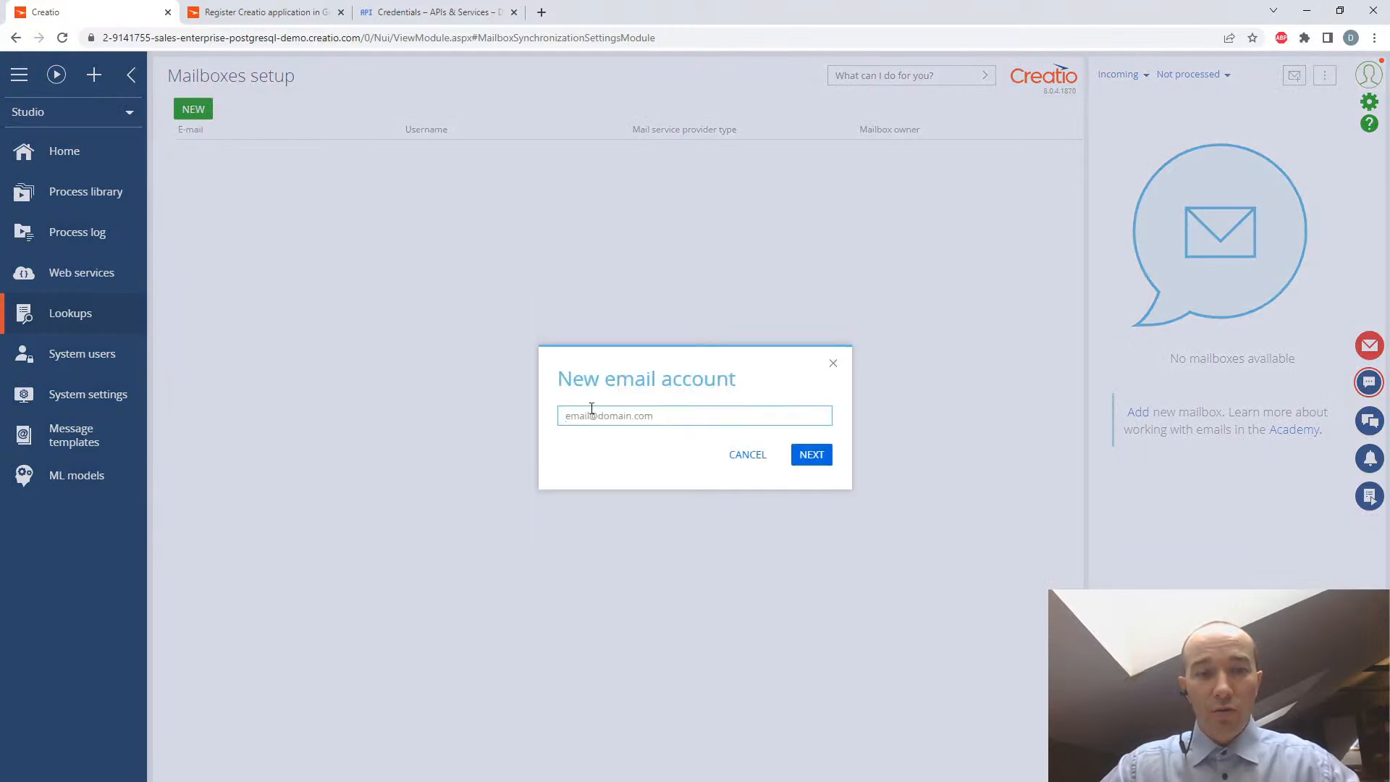
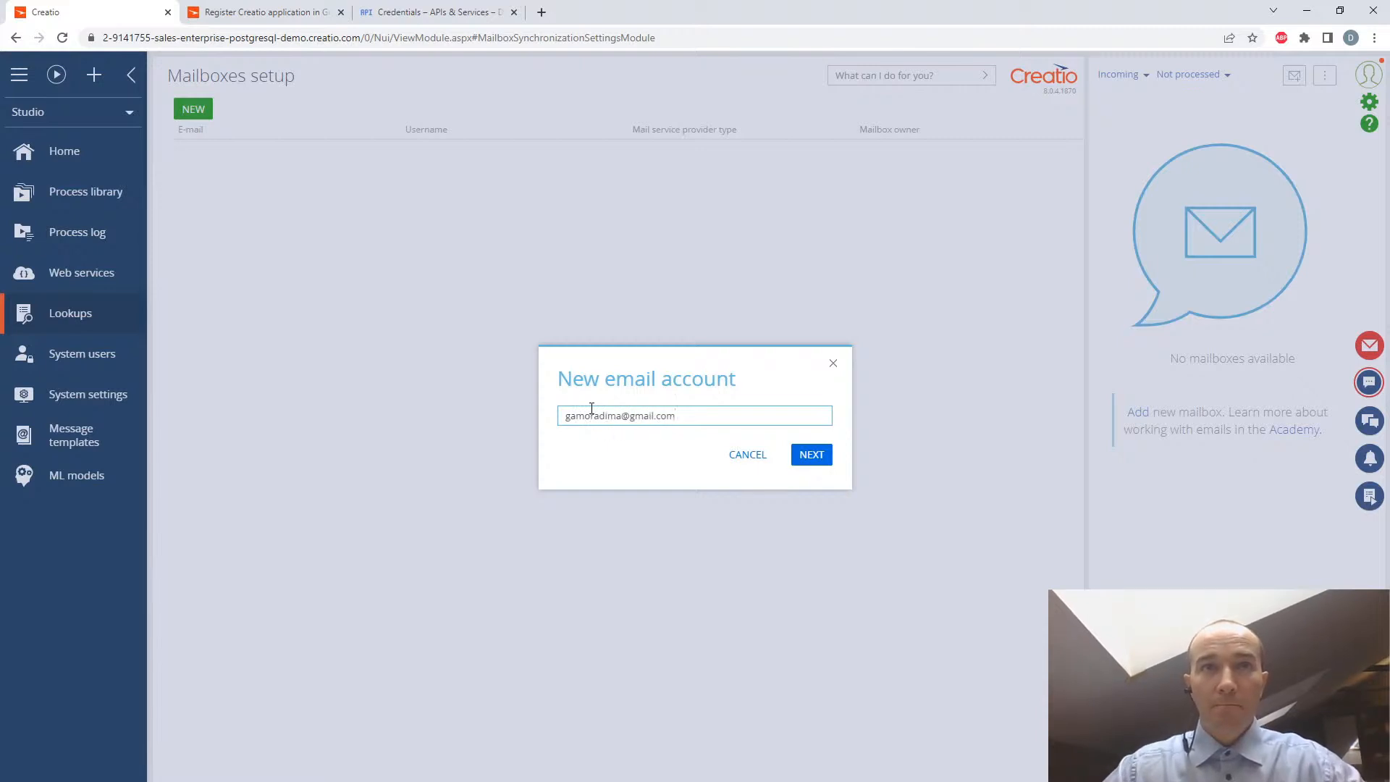
click(810, 458)
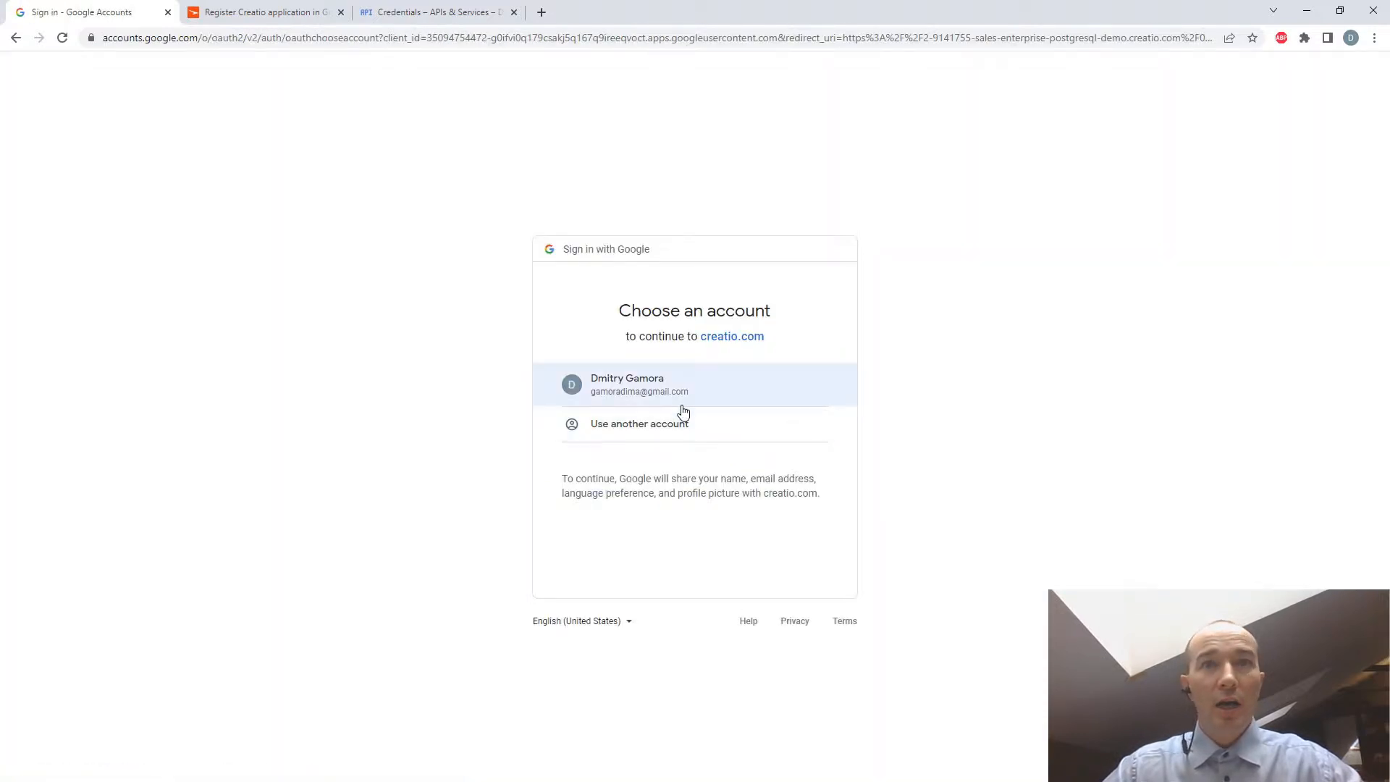
- Authorize creatio.com with the matching Google account despite the unverified app, granting access to Gmail email, calendar resources and contacts
click(666, 381)
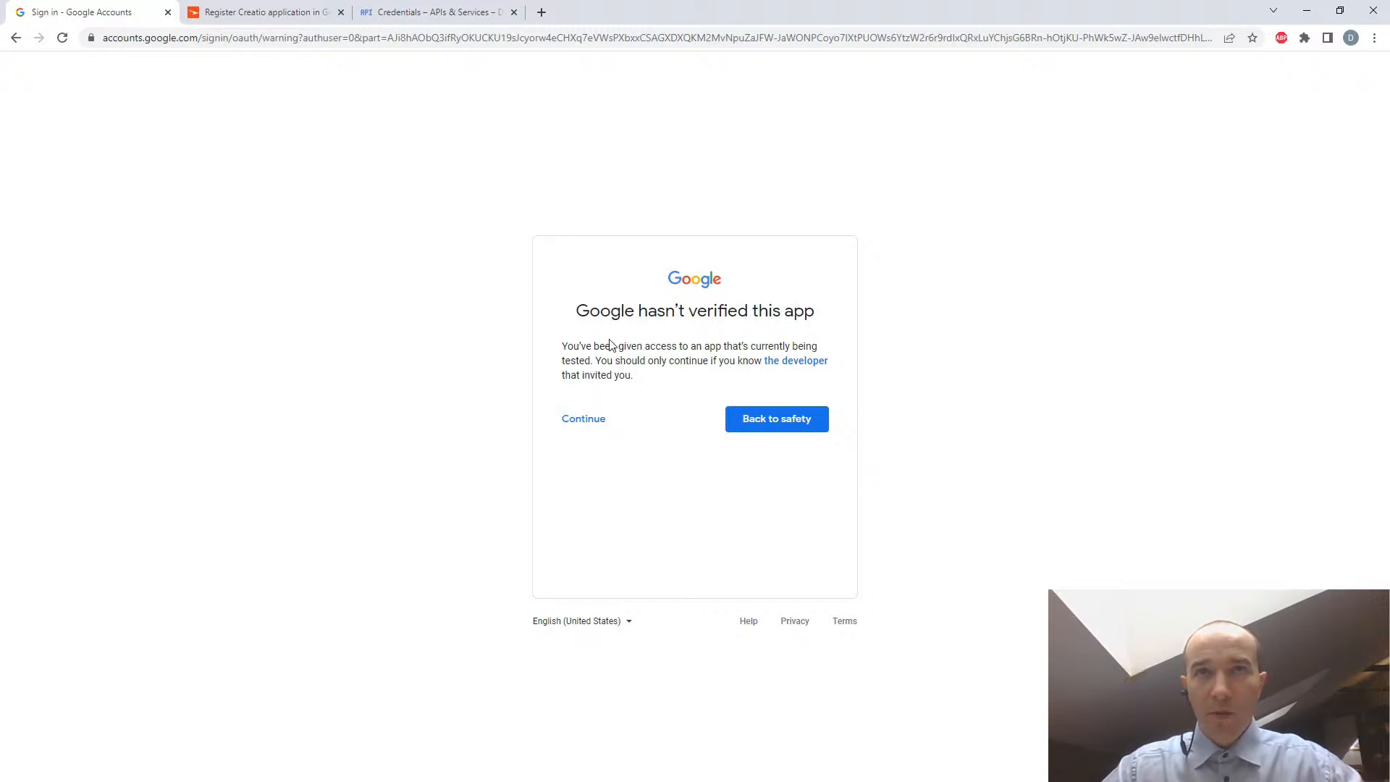
click(583, 415)
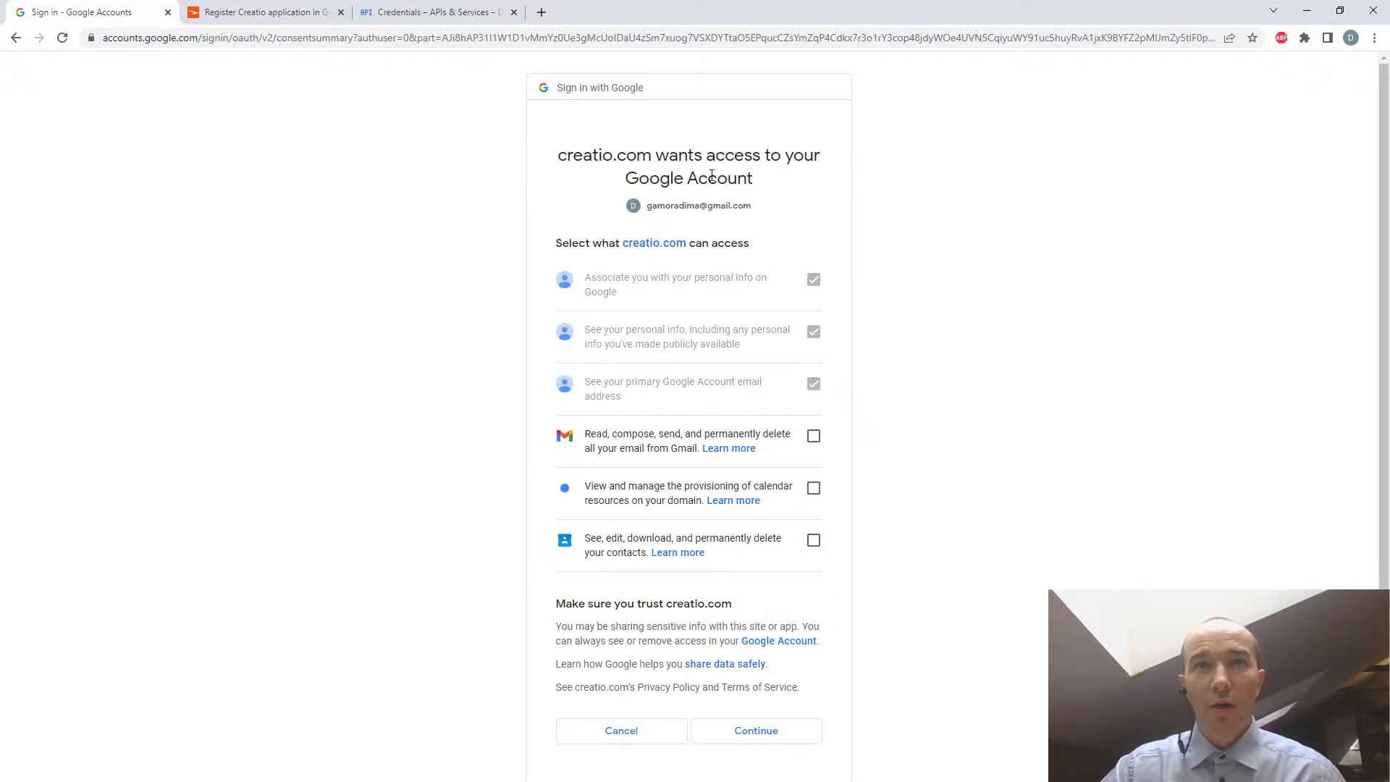
click(814, 436)
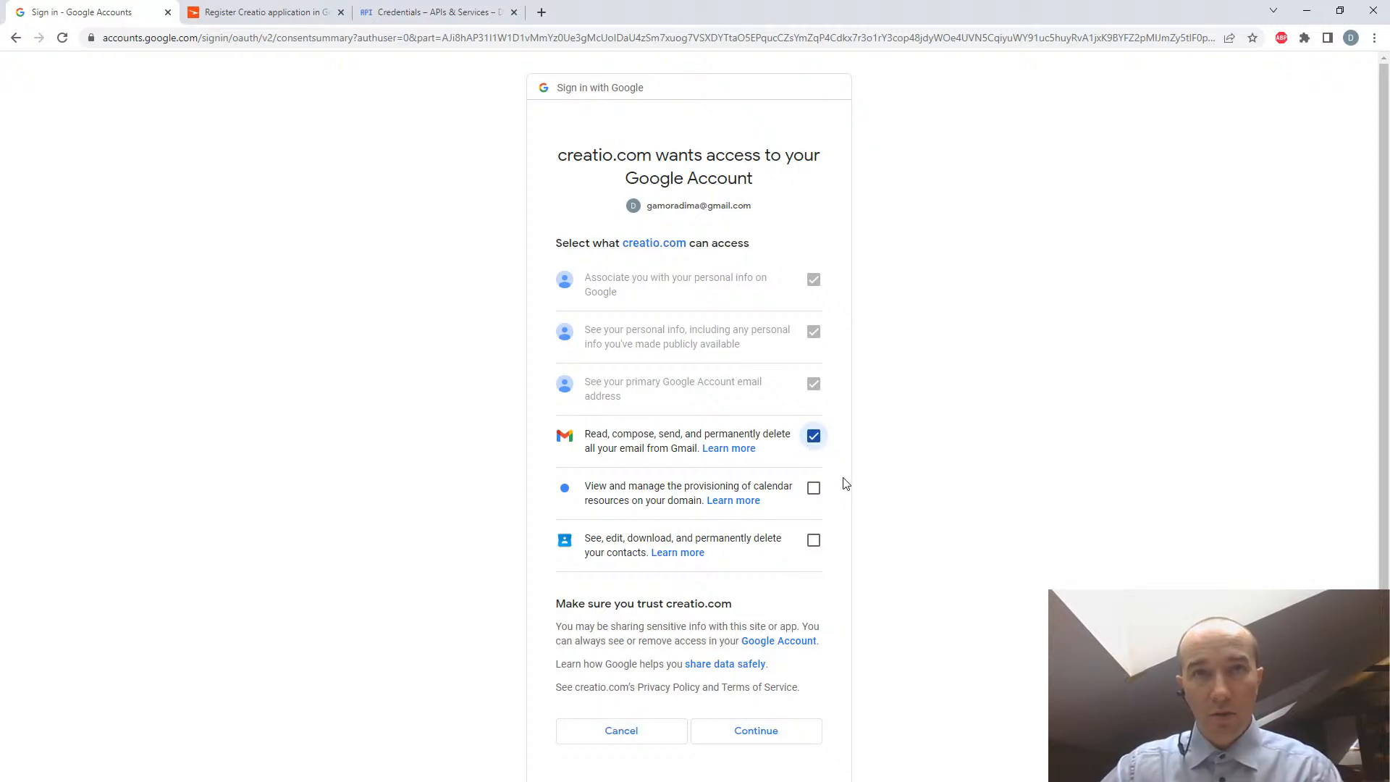
click(814, 490)
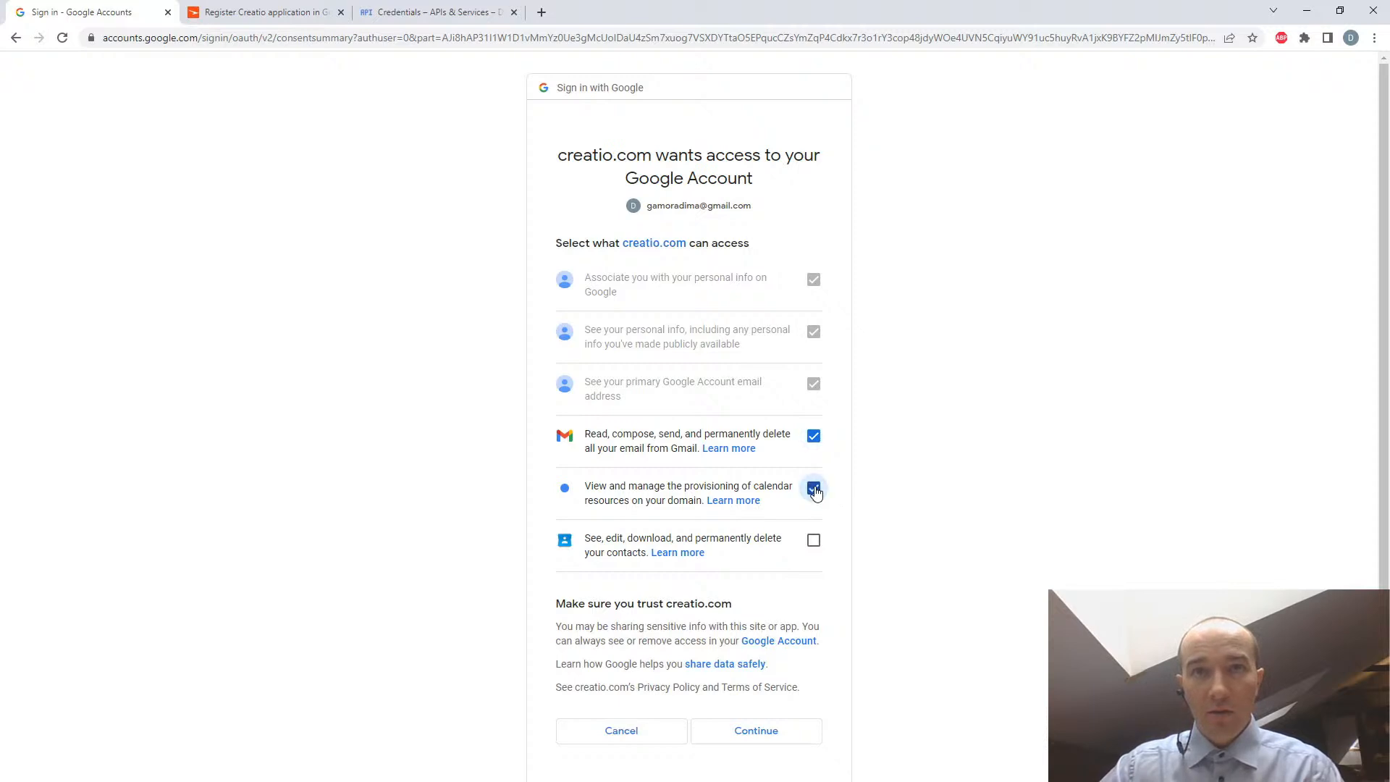
click(814, 545)
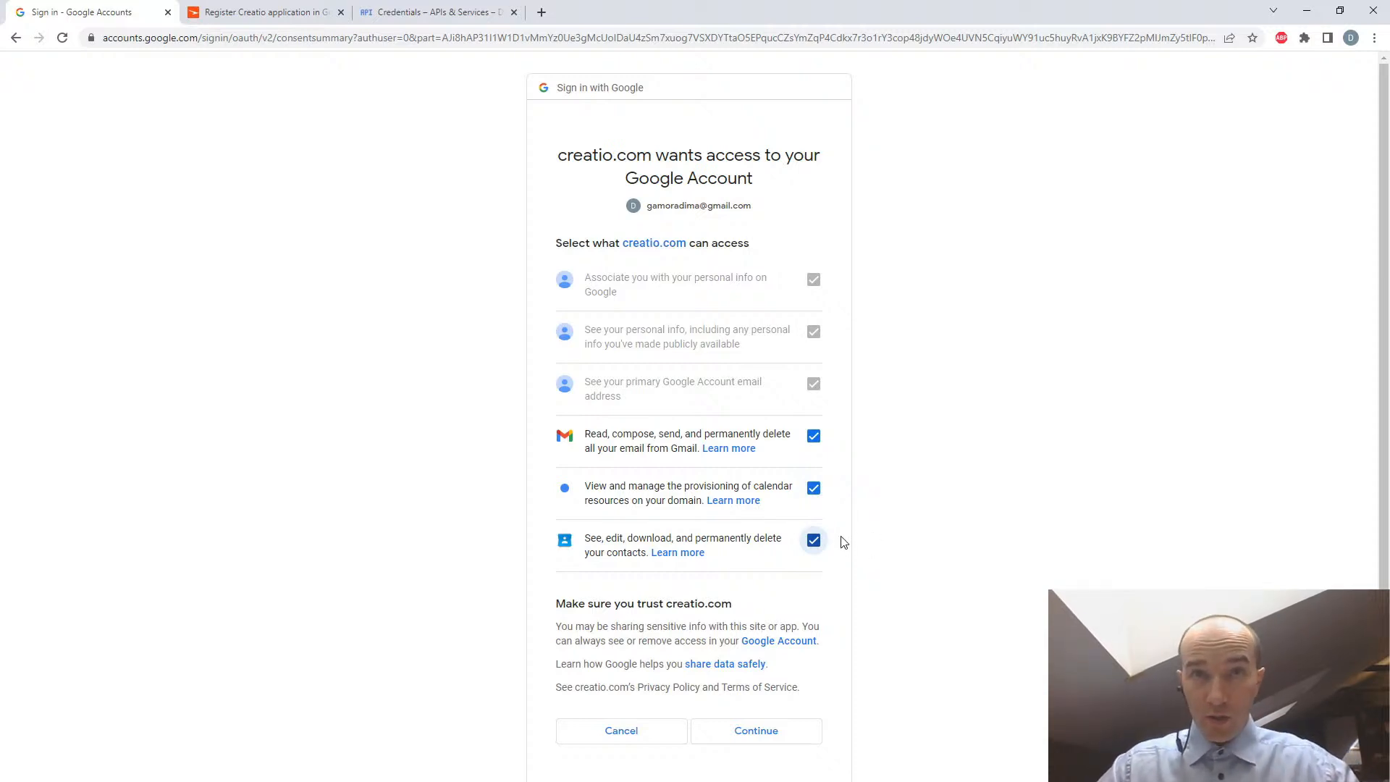
click(815, 545)
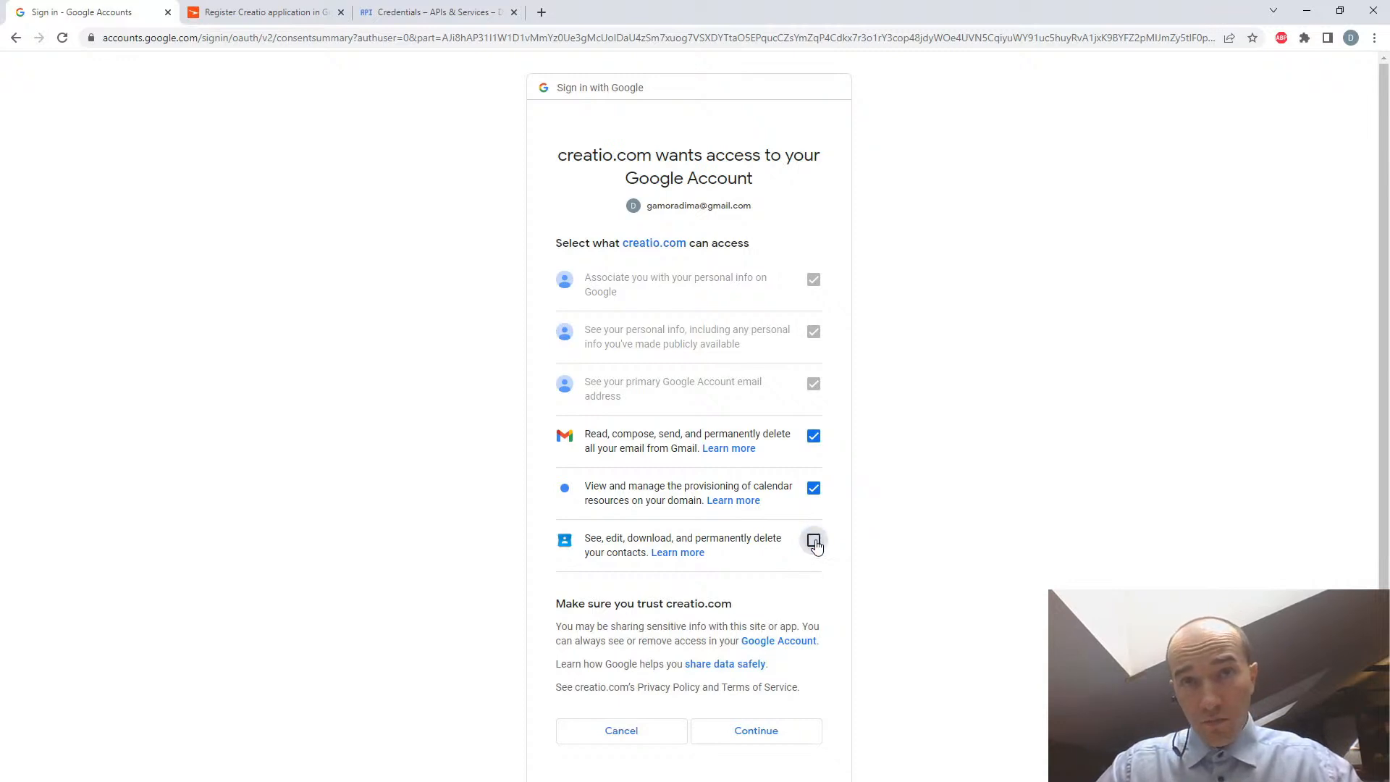
click(814, 544)
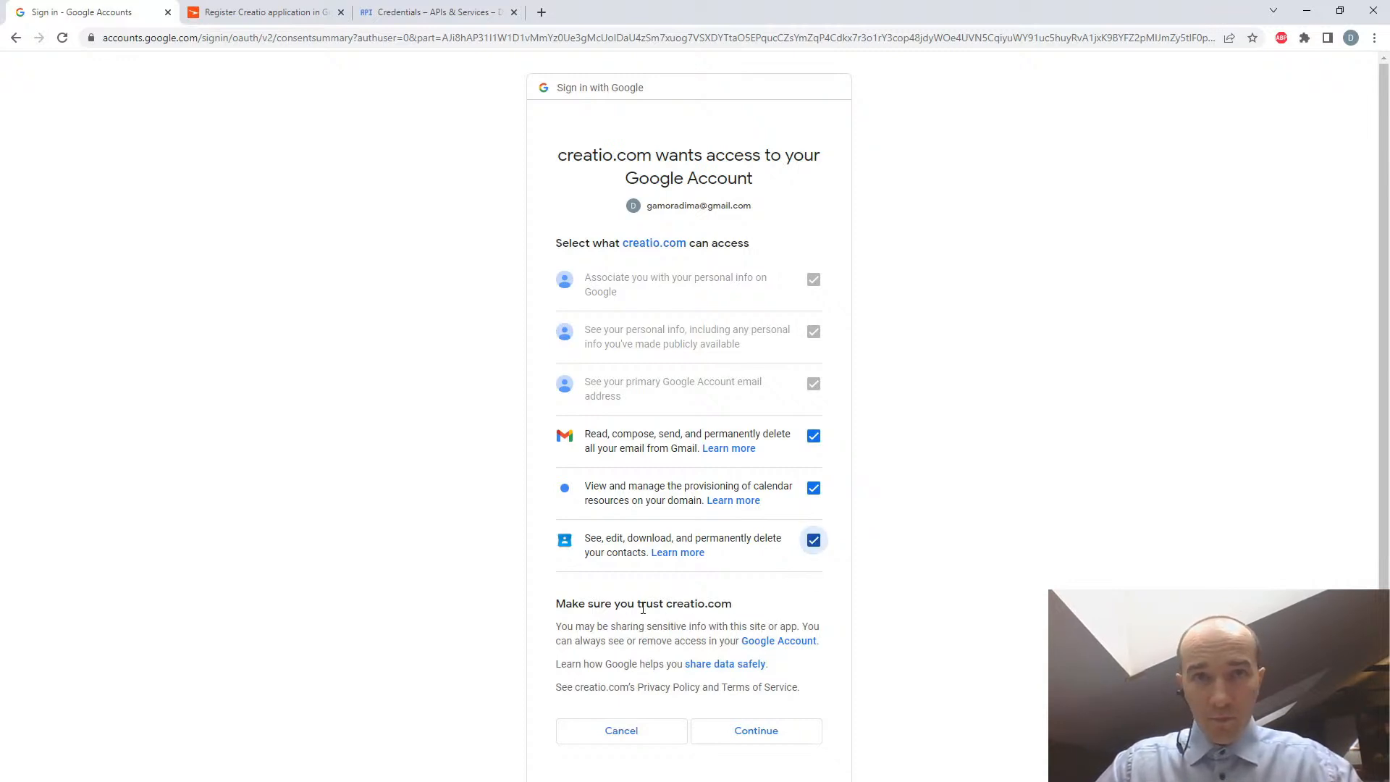
click(760, 732)
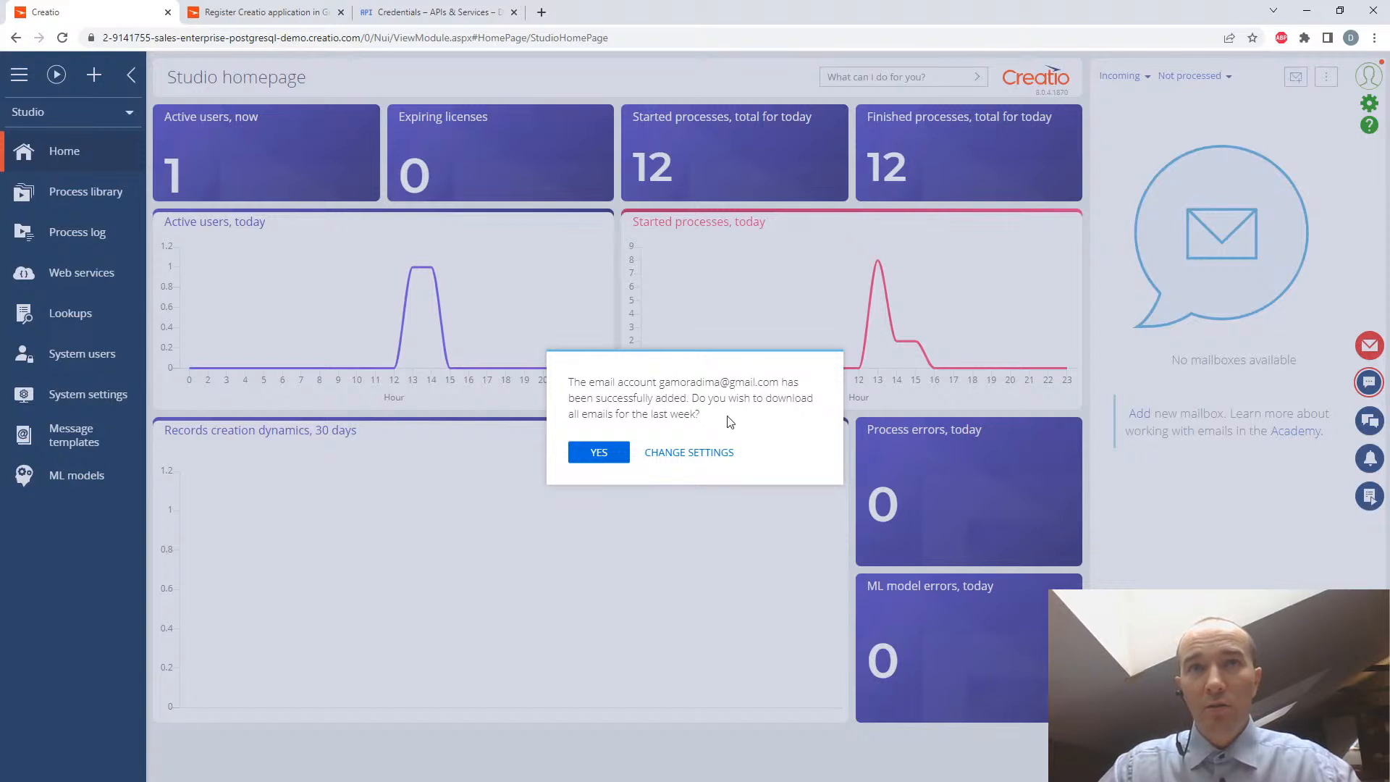
- Review the new mailbox's settings instead of downloading the last week's emails, and close them
click(681, 453)
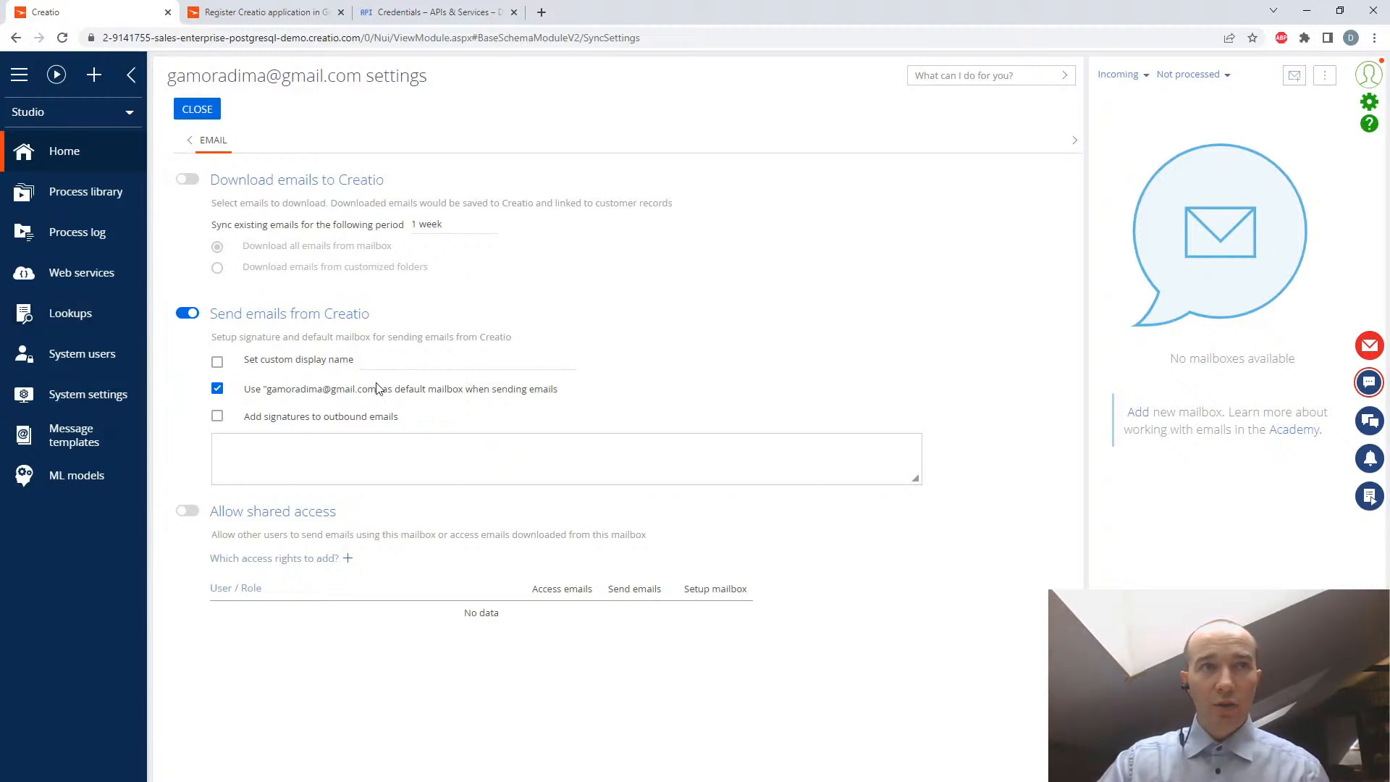
click(195, 111)
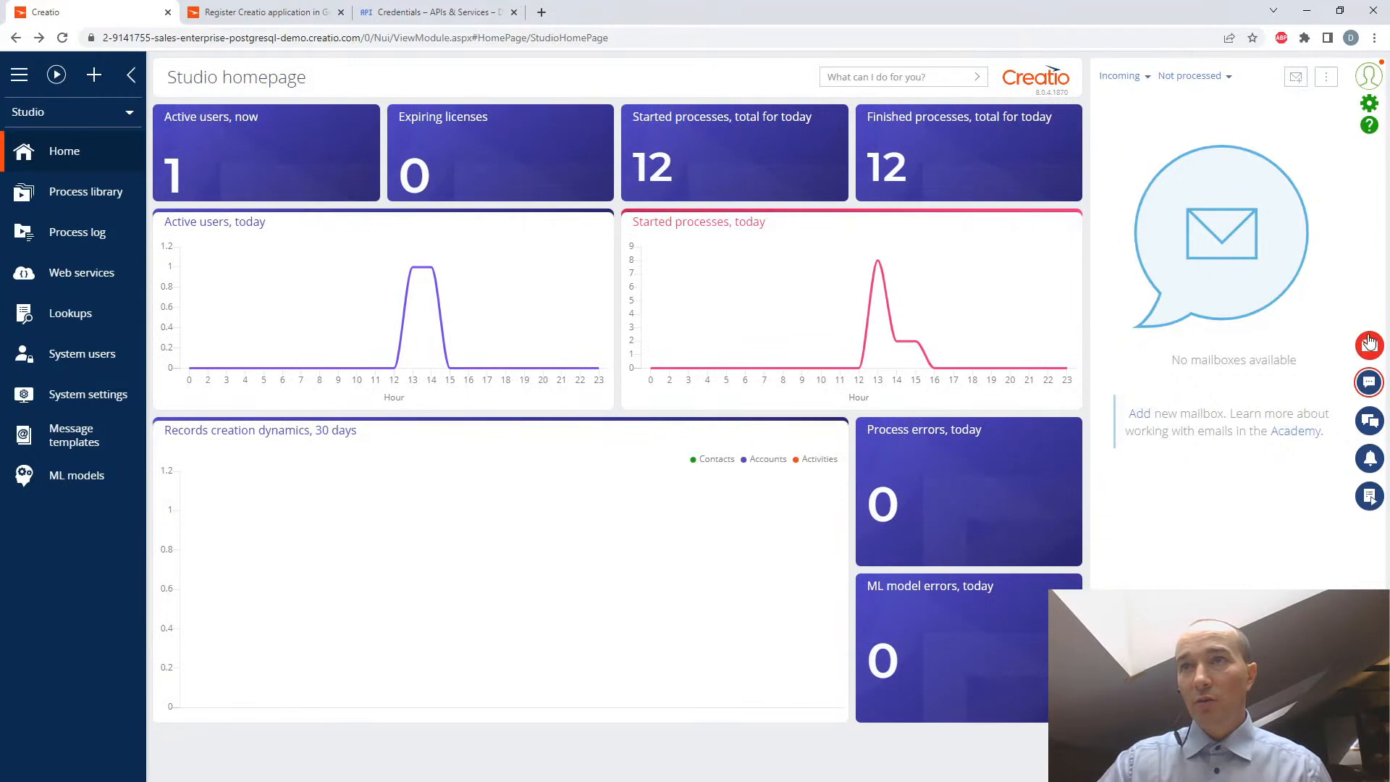
- Create a new email from the Gmail mailbox with the recipient's email address and the subject "hey hey this is test"
click(1296, 80)
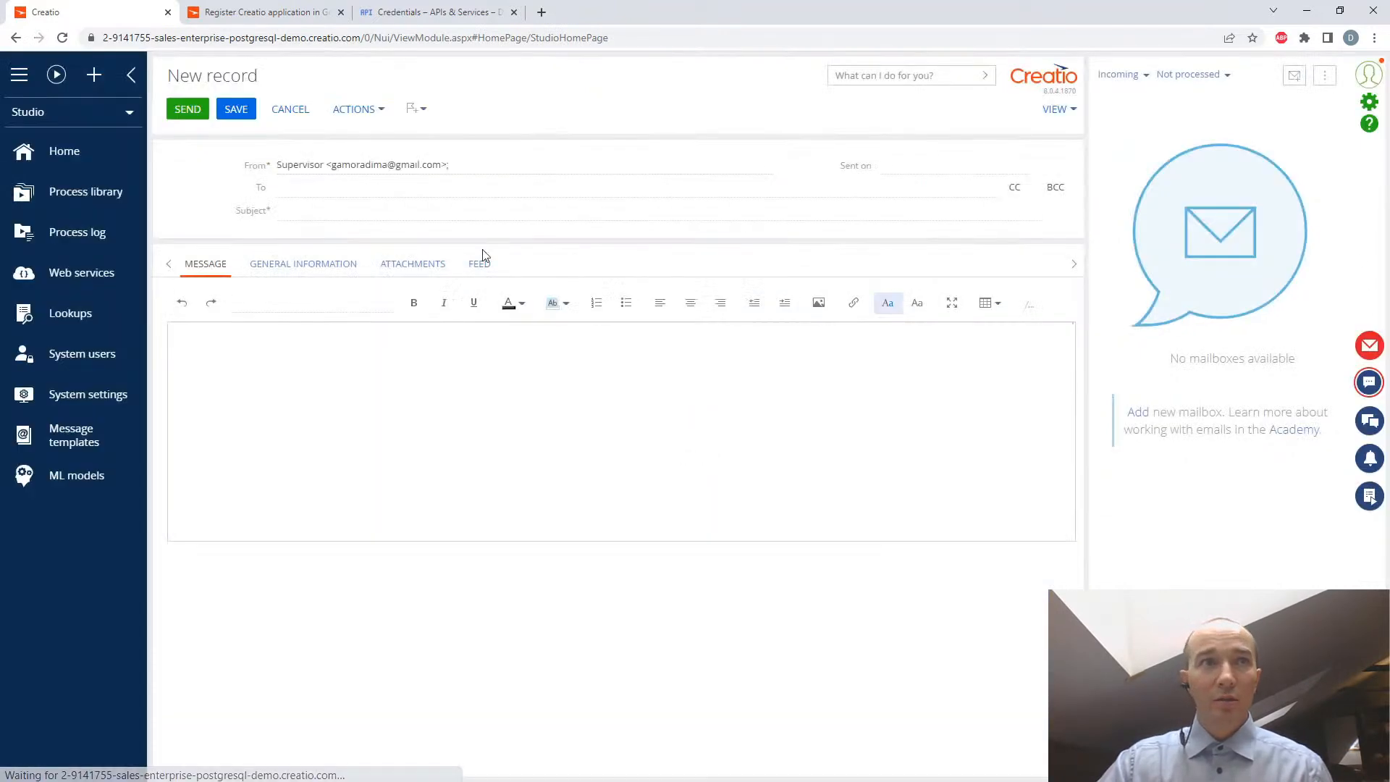
click(296, 188)
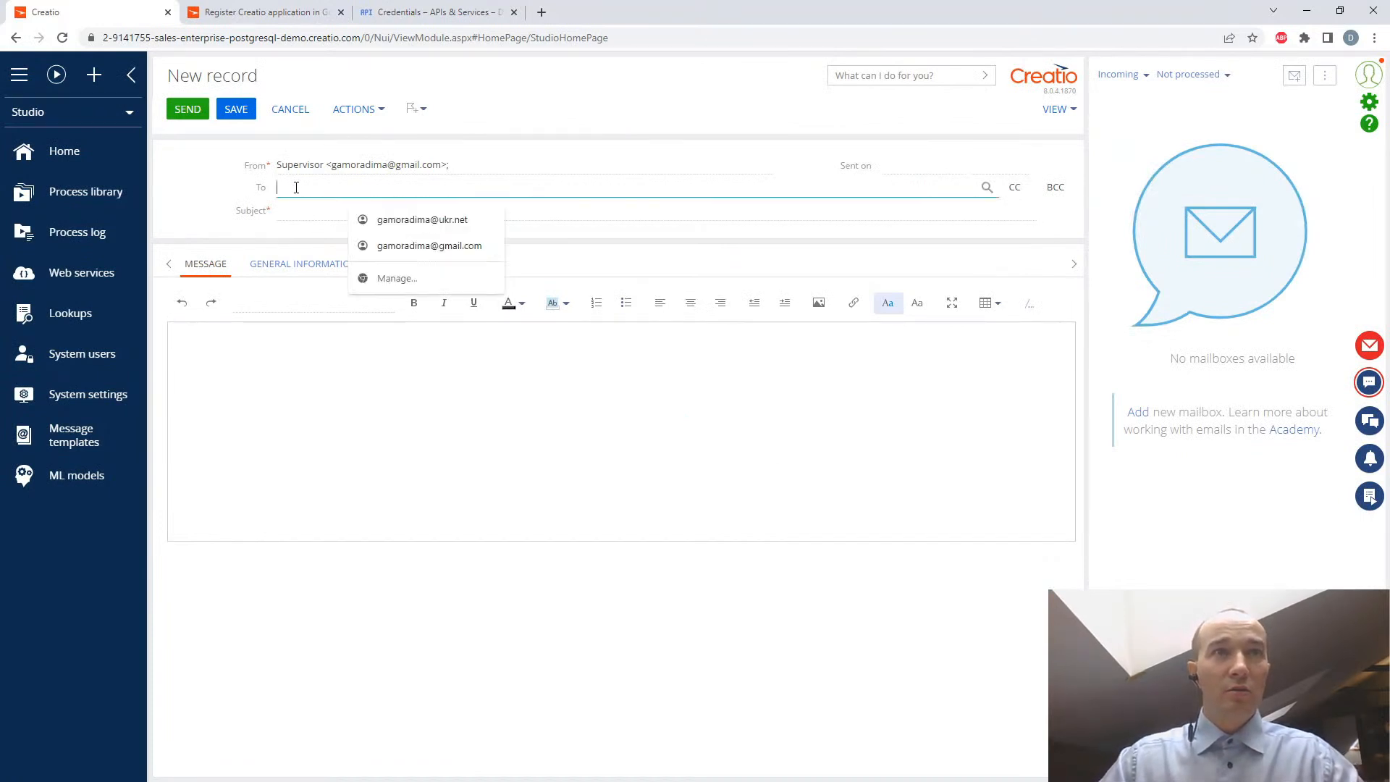
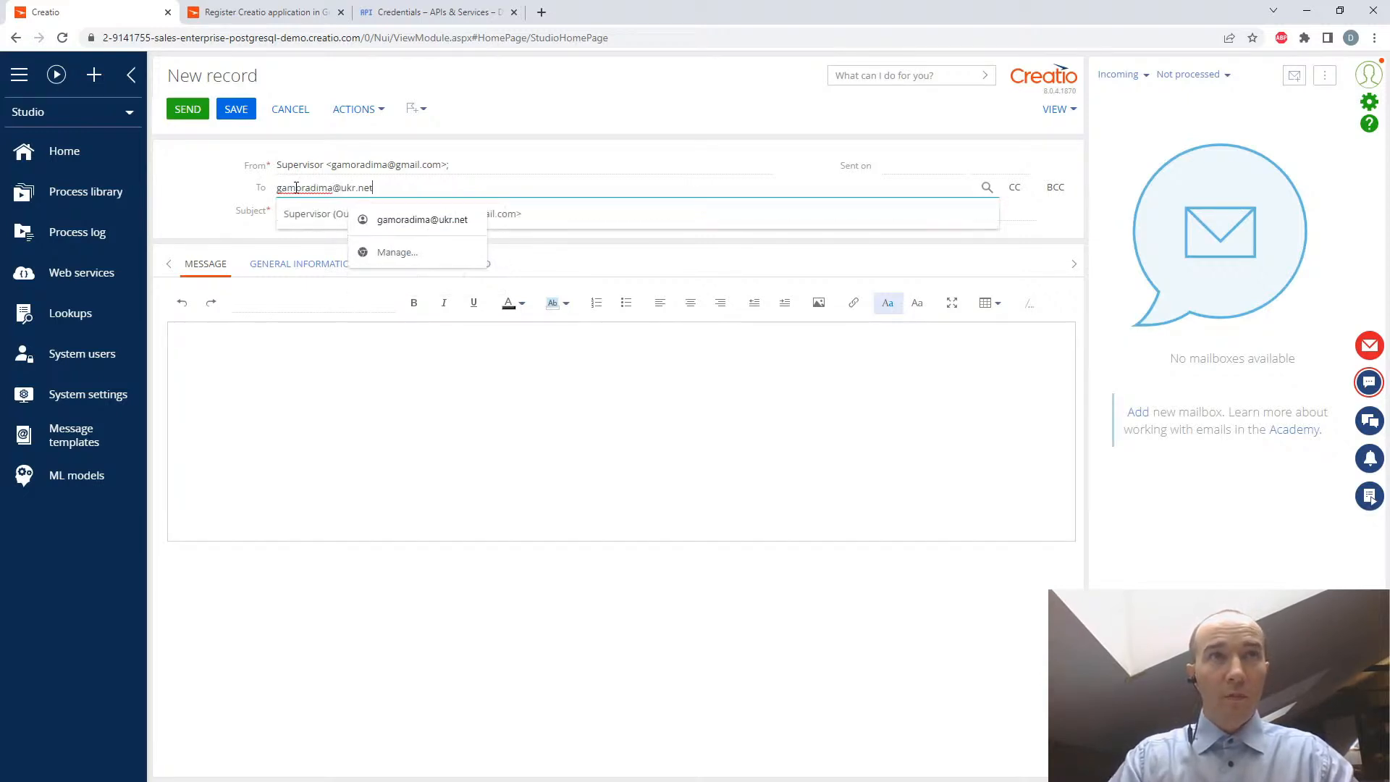
click(296, 214)
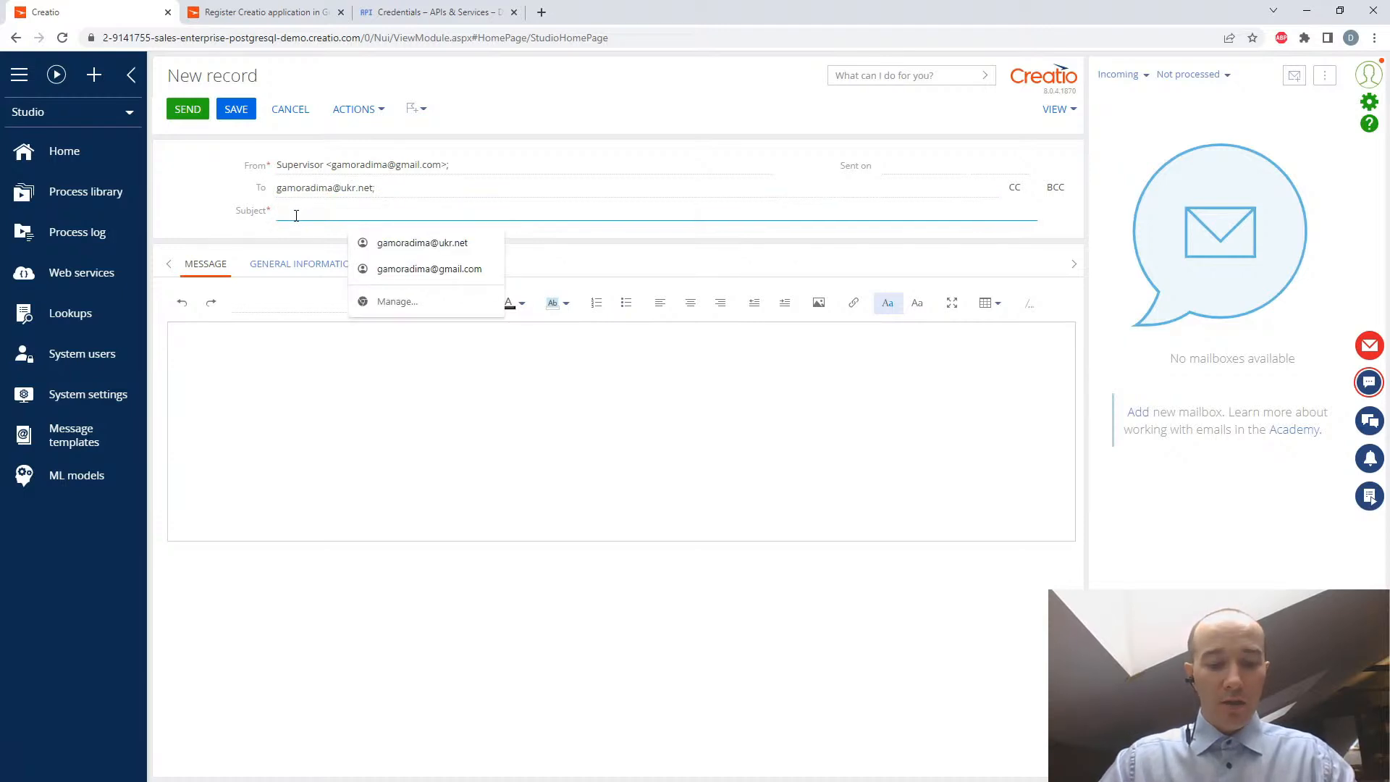
text(hey hey this is test)
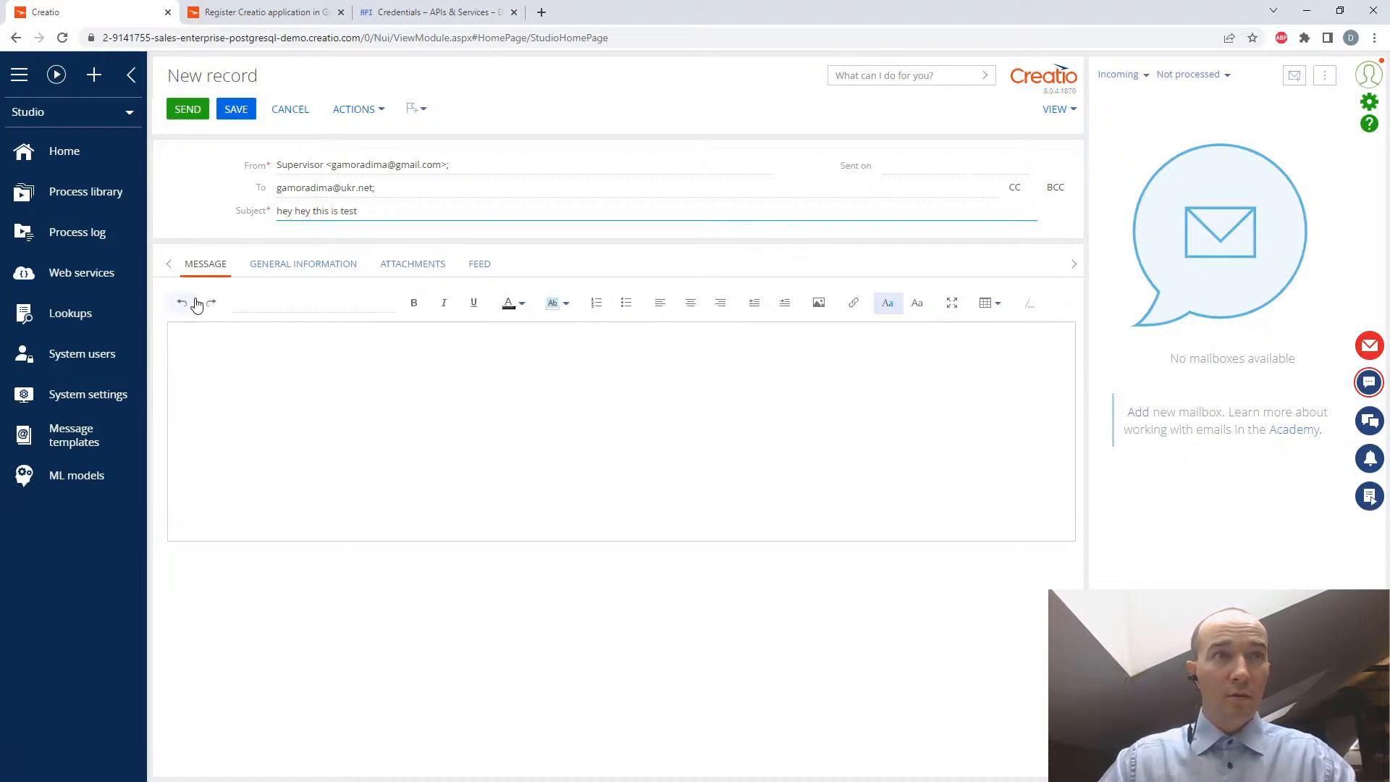
- Write "TEST 00991" as the message body and send the email
click(210, 357)
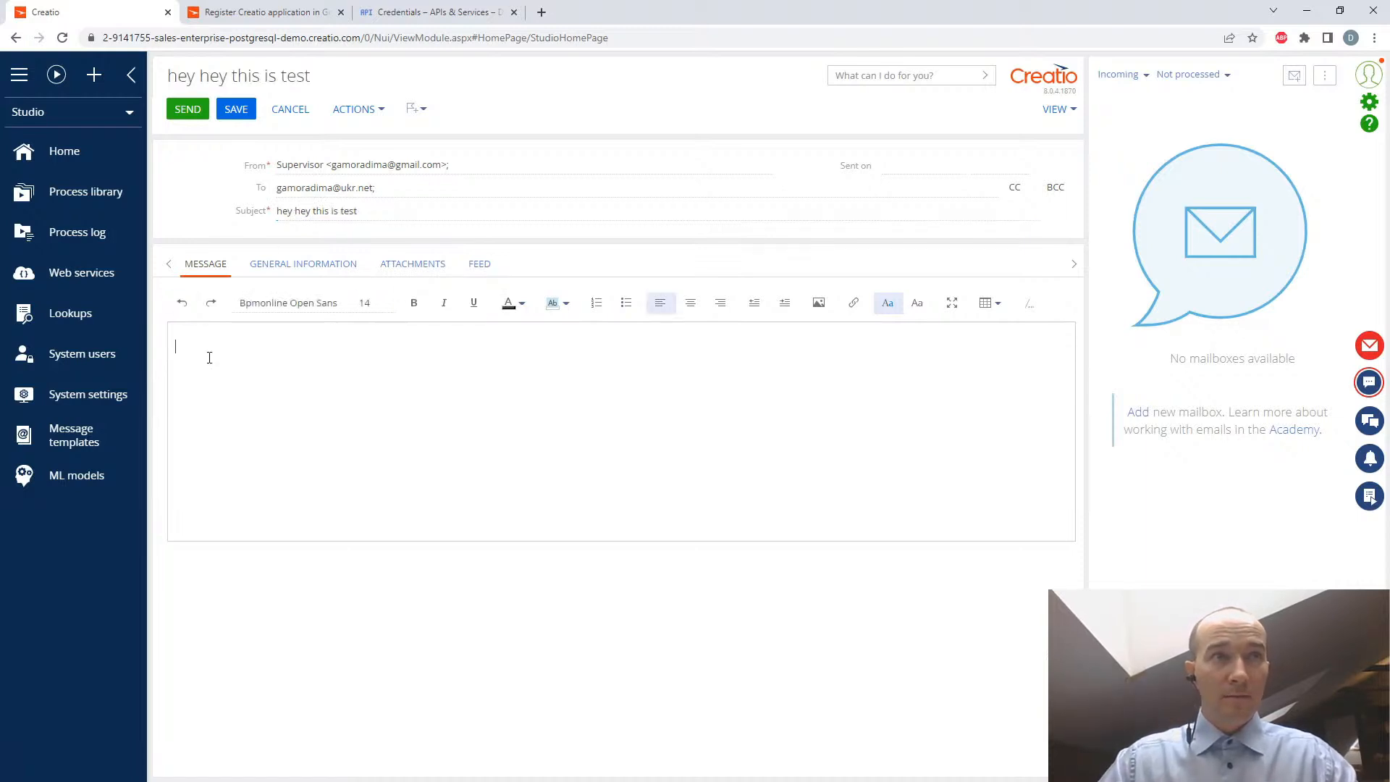
text(TEST 00991)
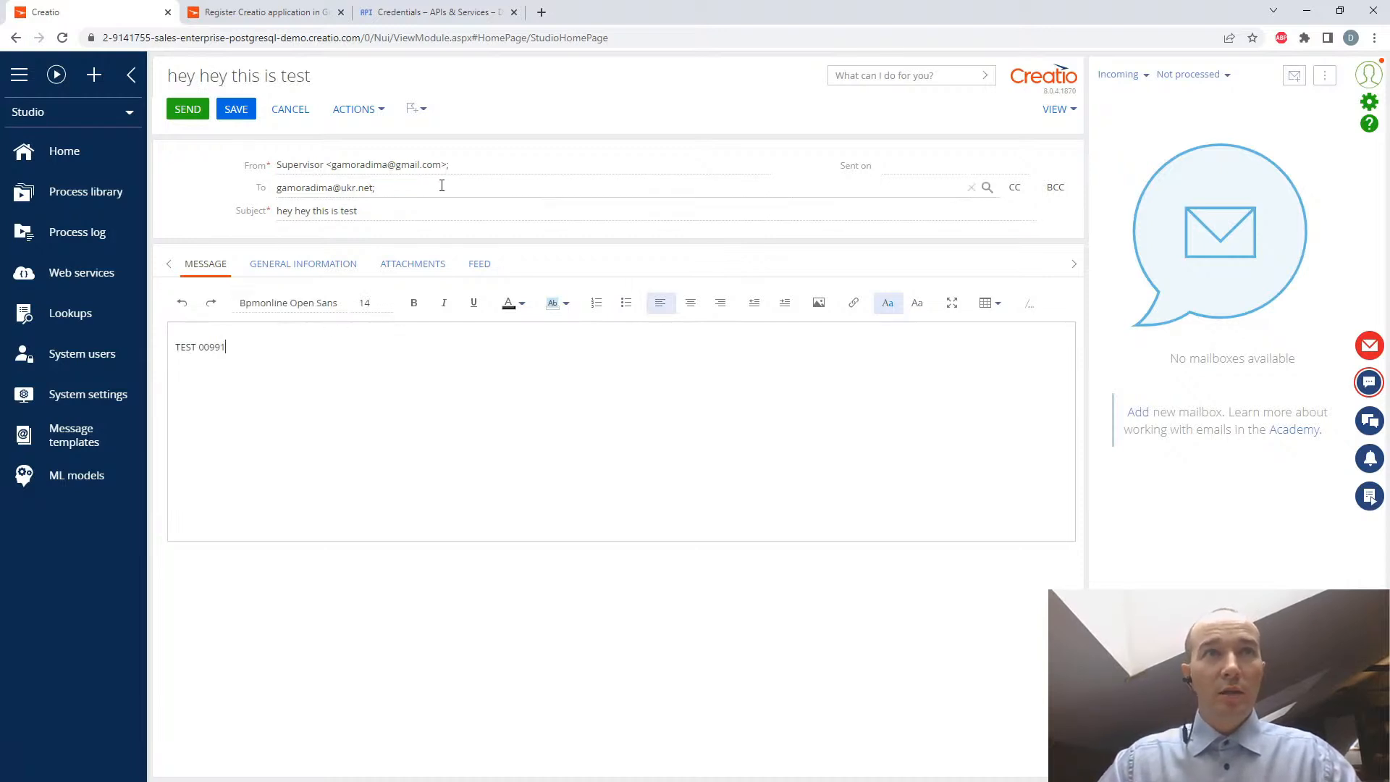
click(187, 112)
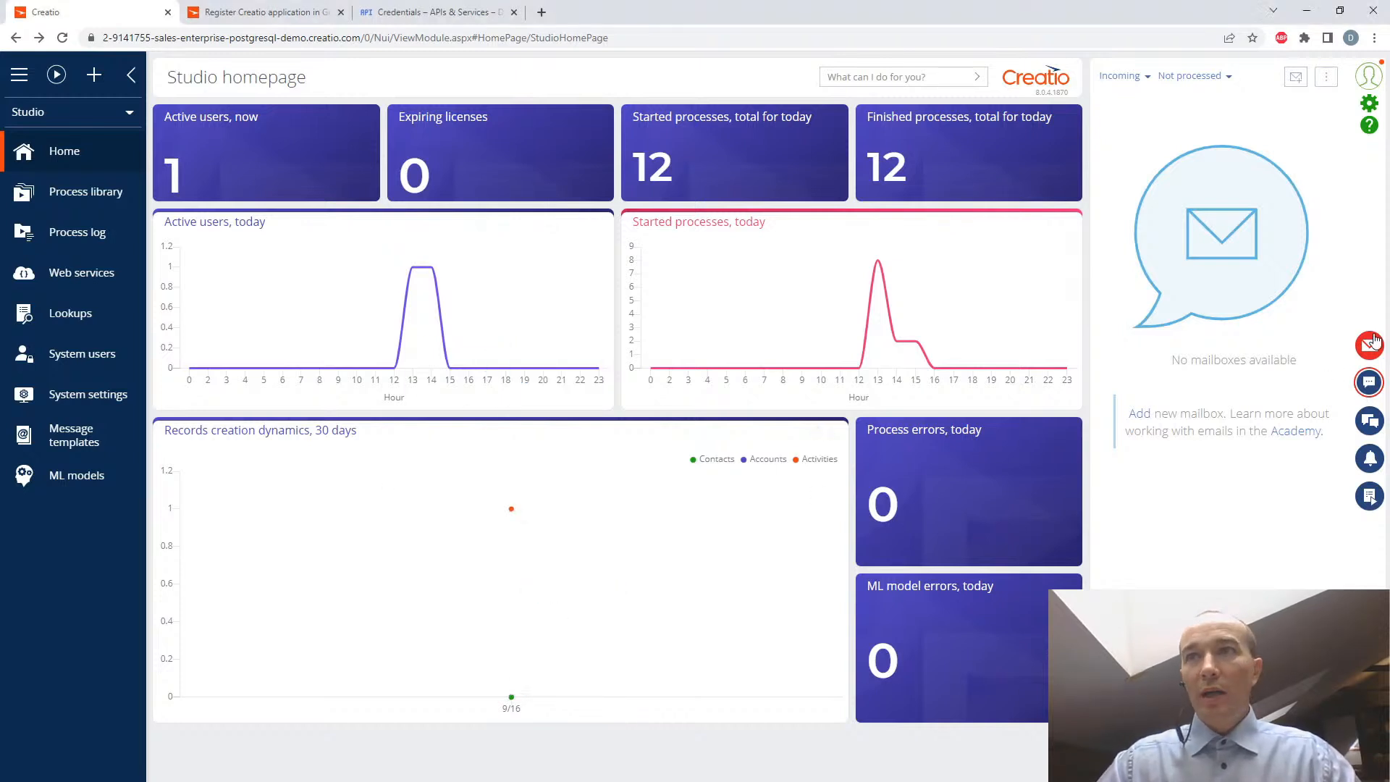
- Show the outgoing emails in the communication panel and check the available mailbox filters
click(1142, 75)
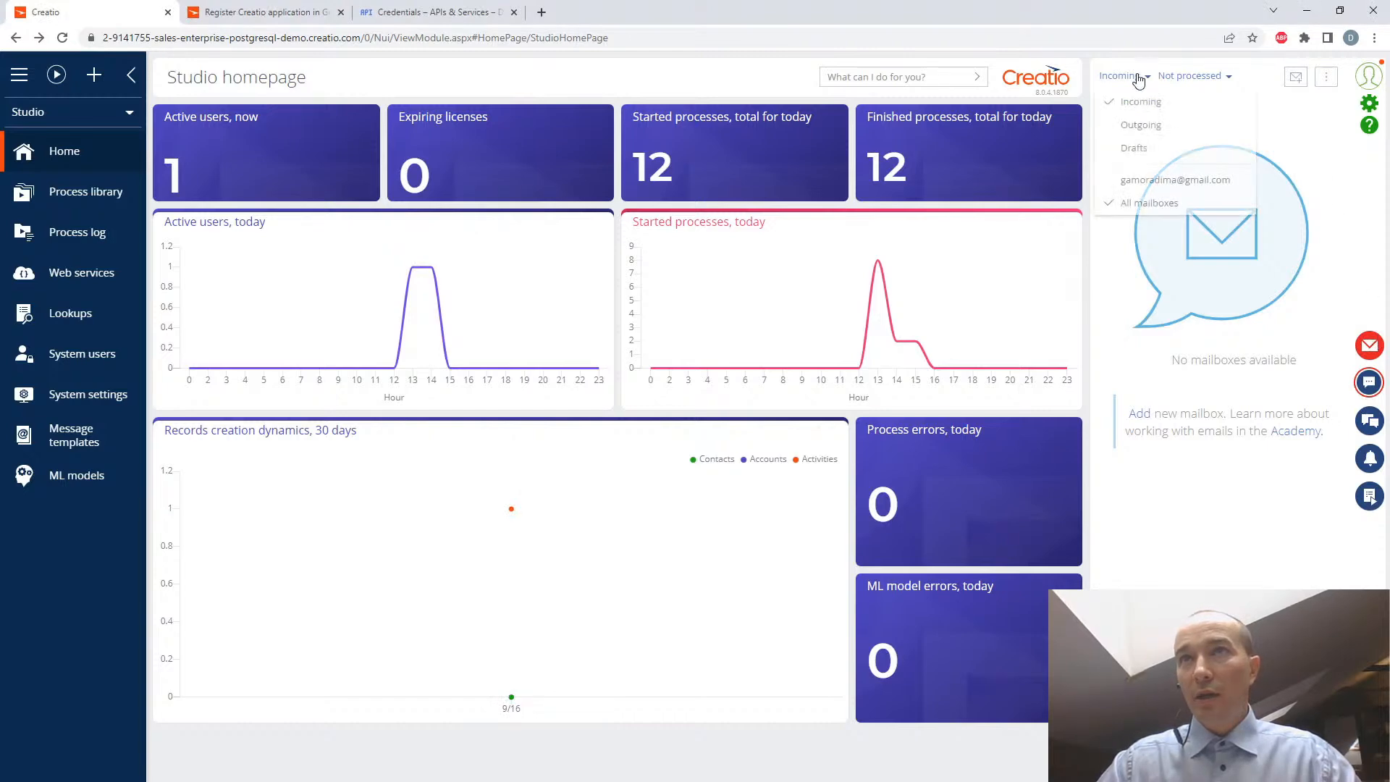
click(1141, 127)
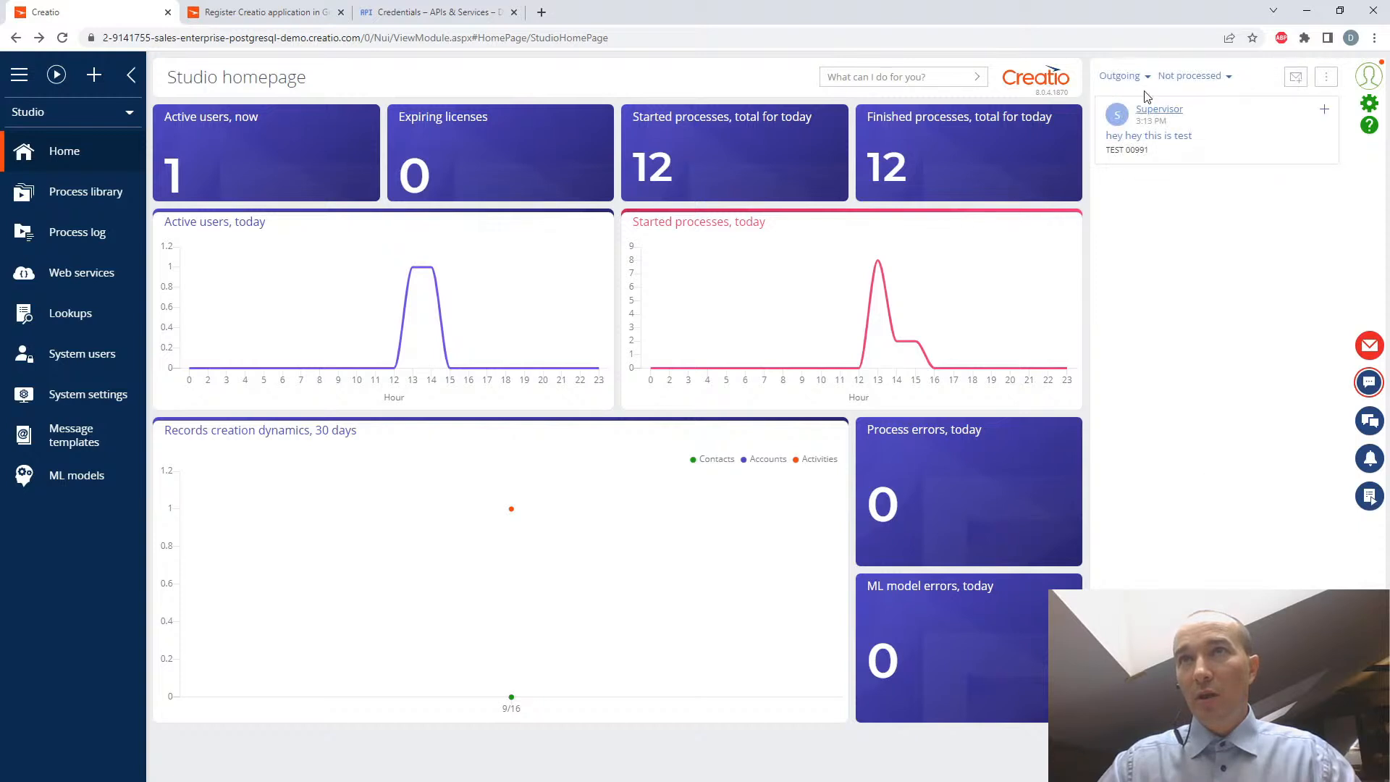
click(1124, 76)
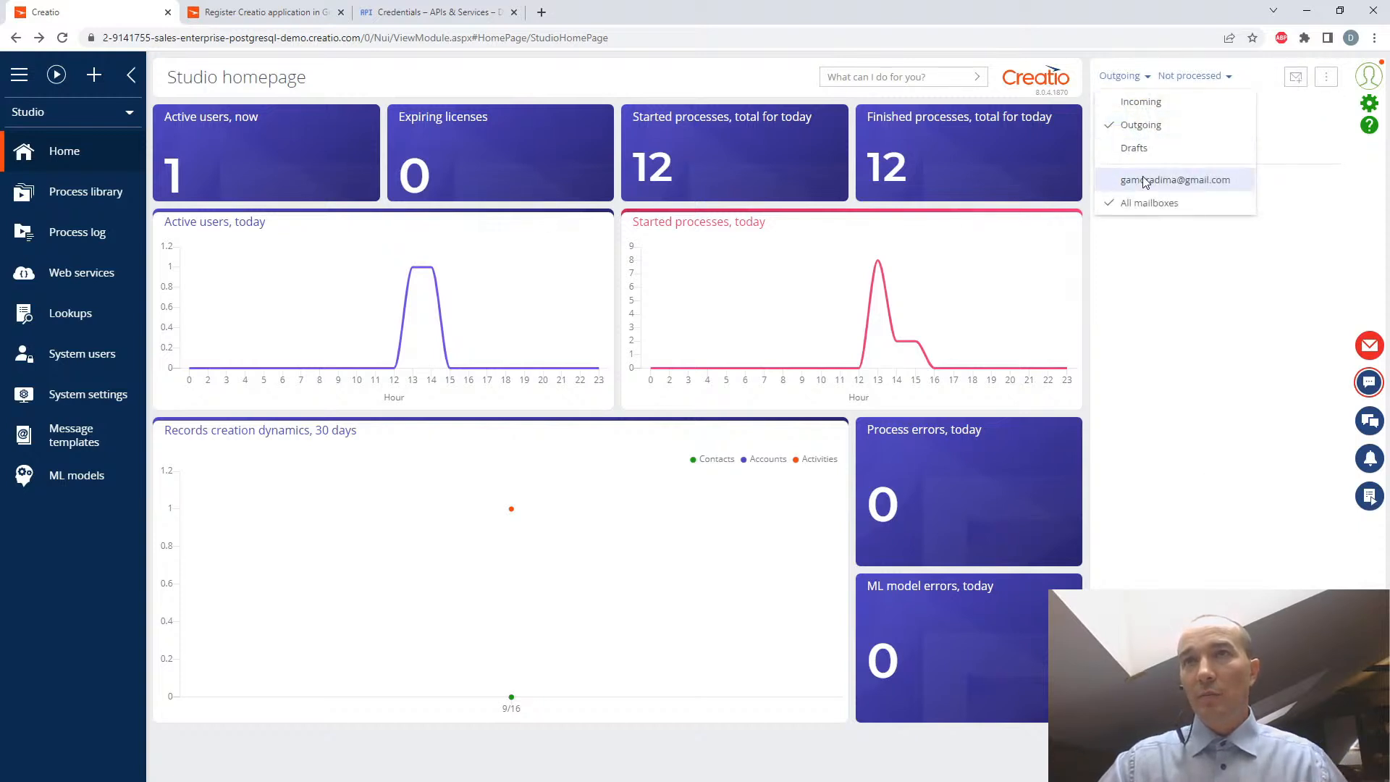
click(1313, 209)
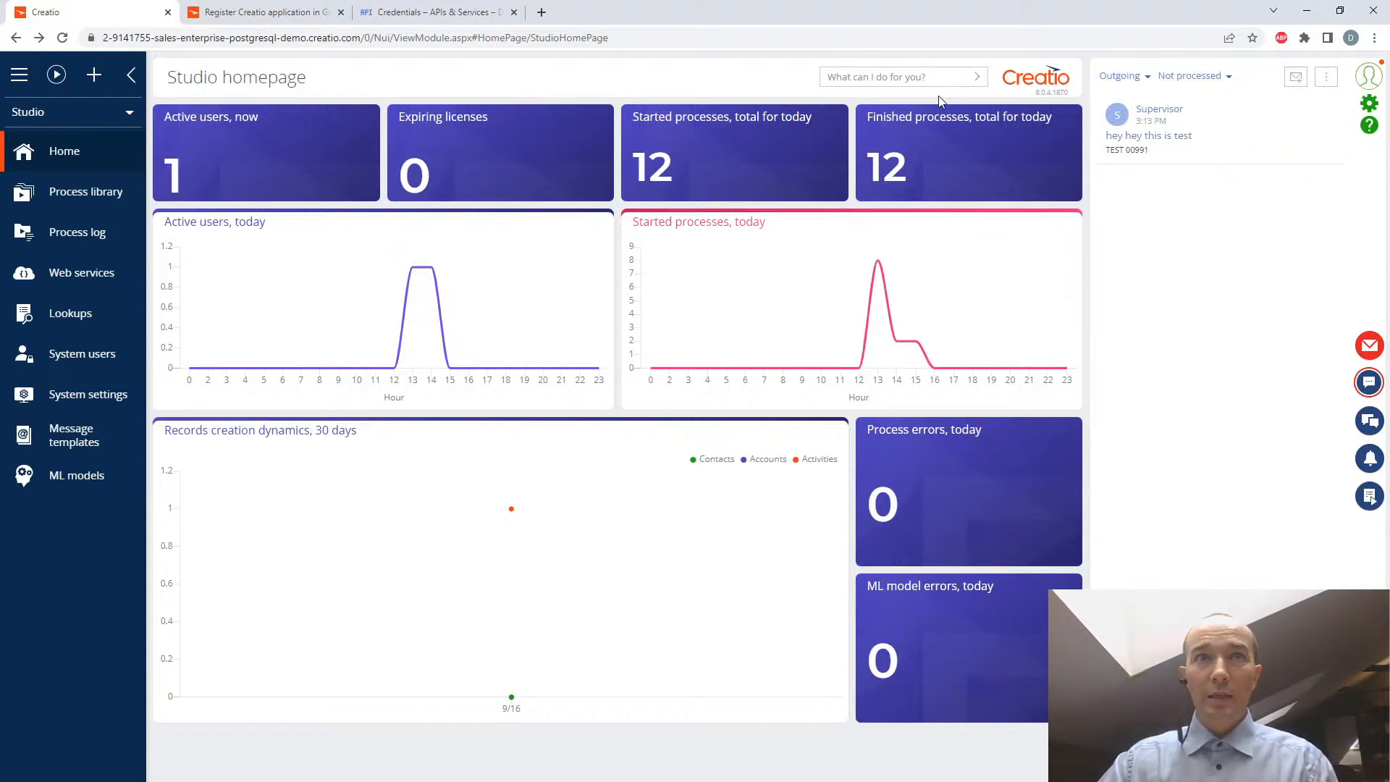
- Open Gmail in a new browser tab, check the Sent and Inbox folders for the test email, and close the tab
click(542, 13)
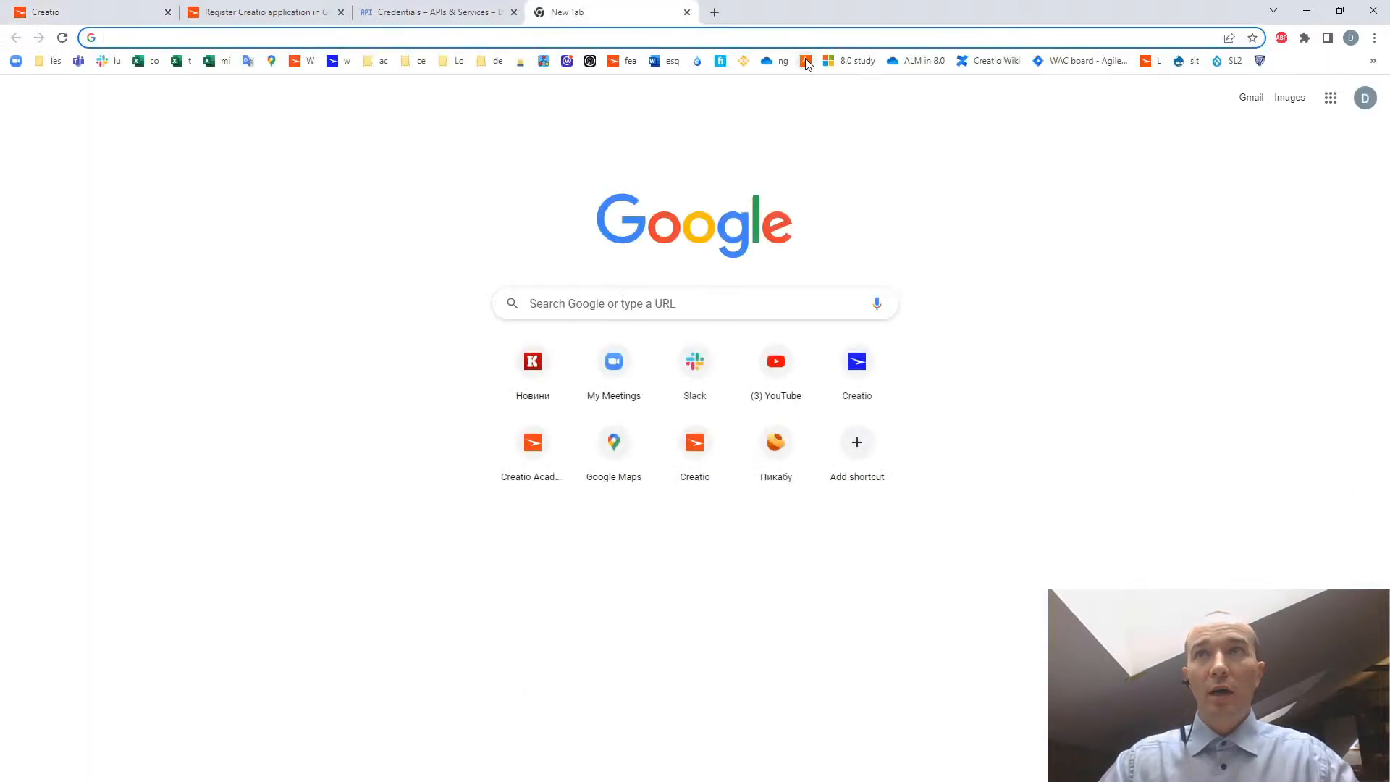
click(1251, 97)
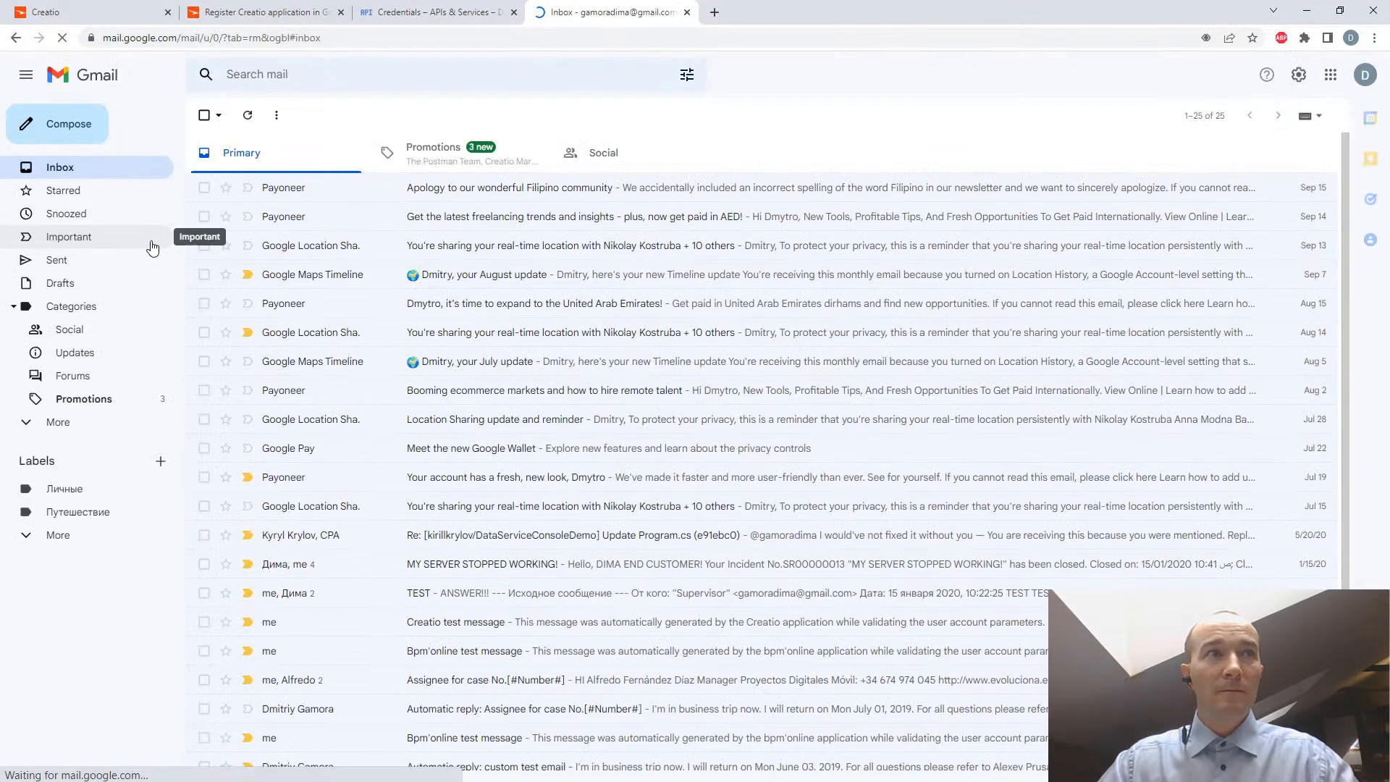
click(62, 261)
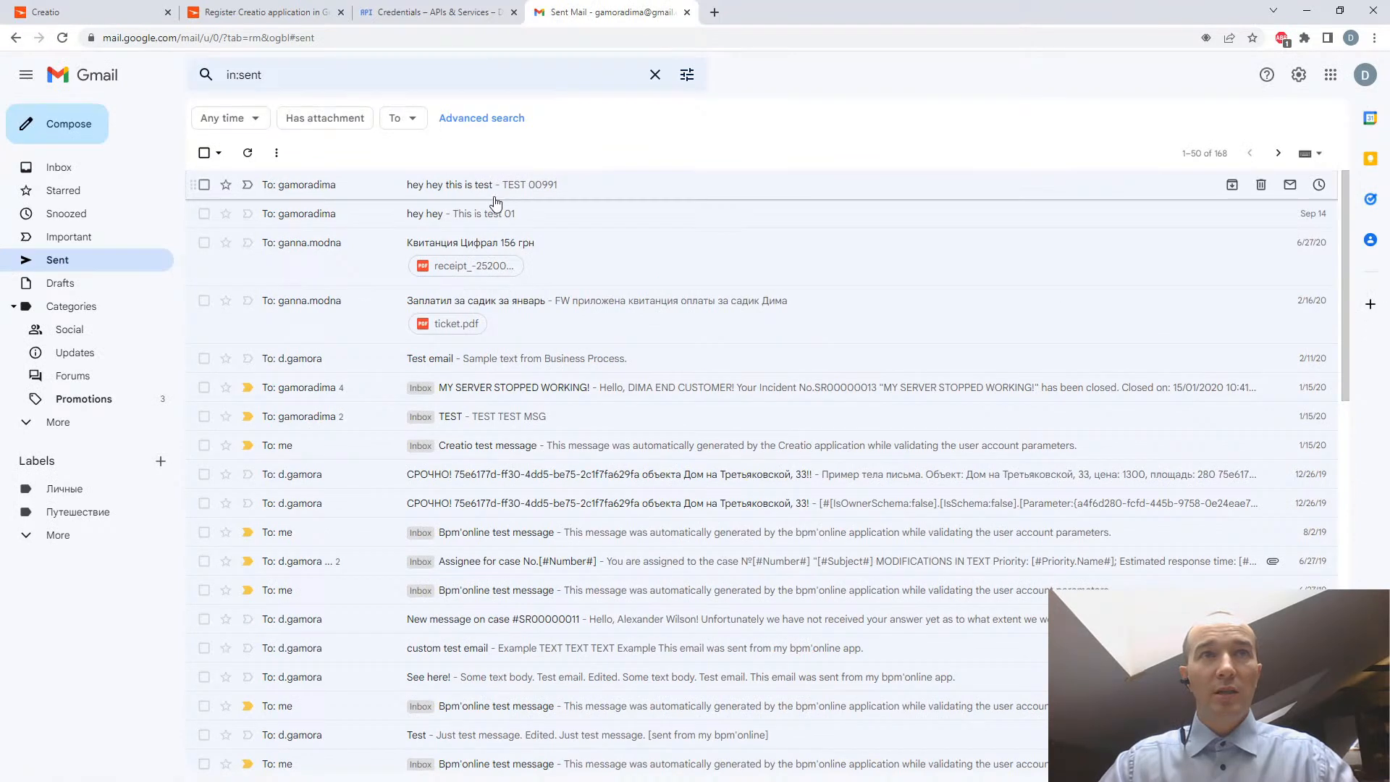
click(55, 168)
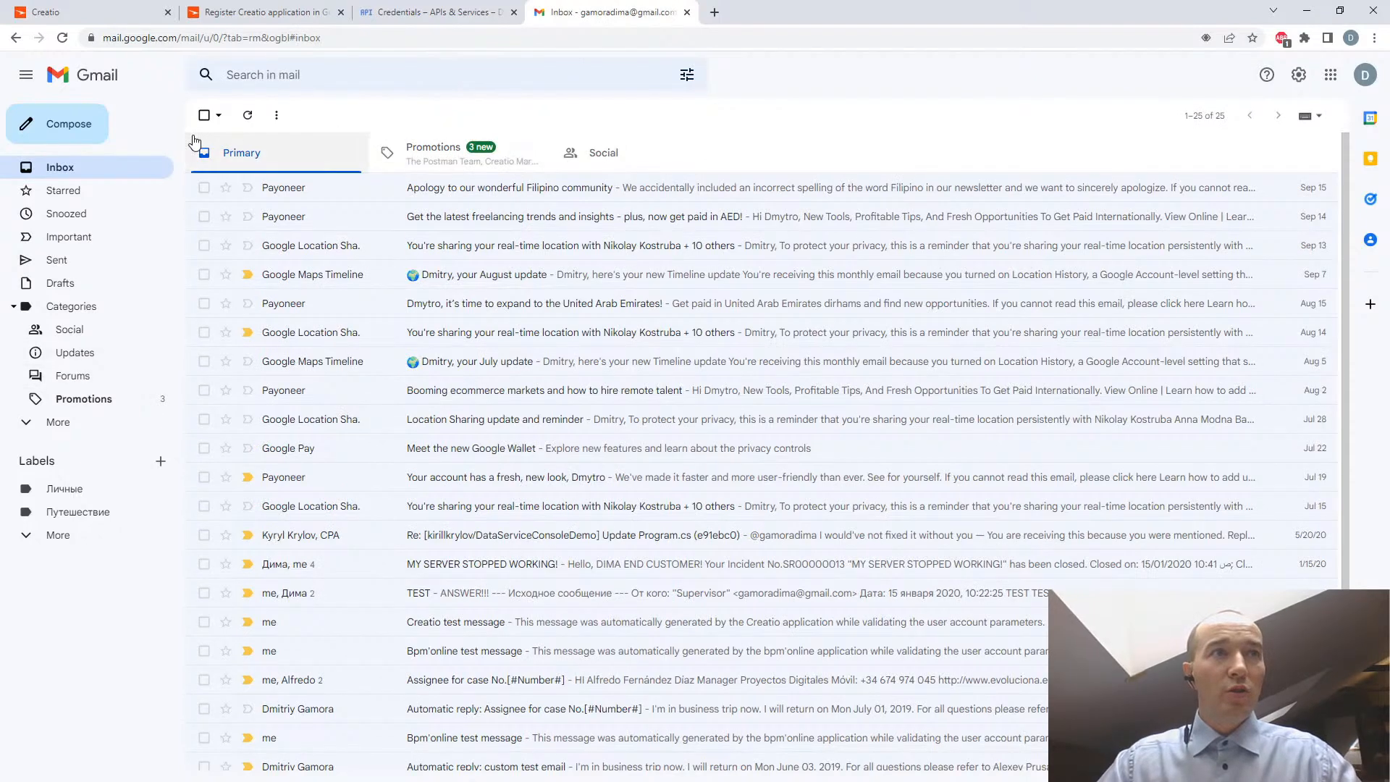
click(688, 12)
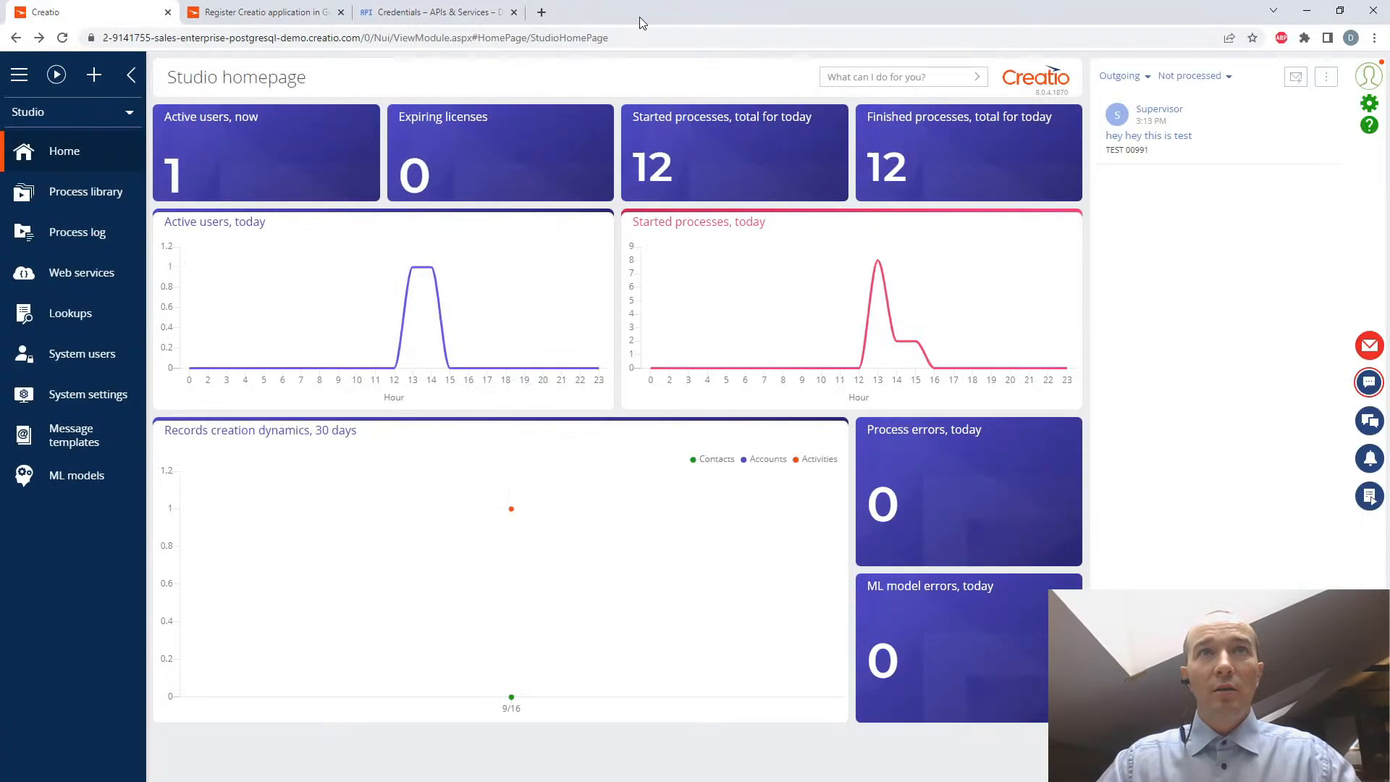
- Open Google Calendar in a new browser tab
click(541, 14)
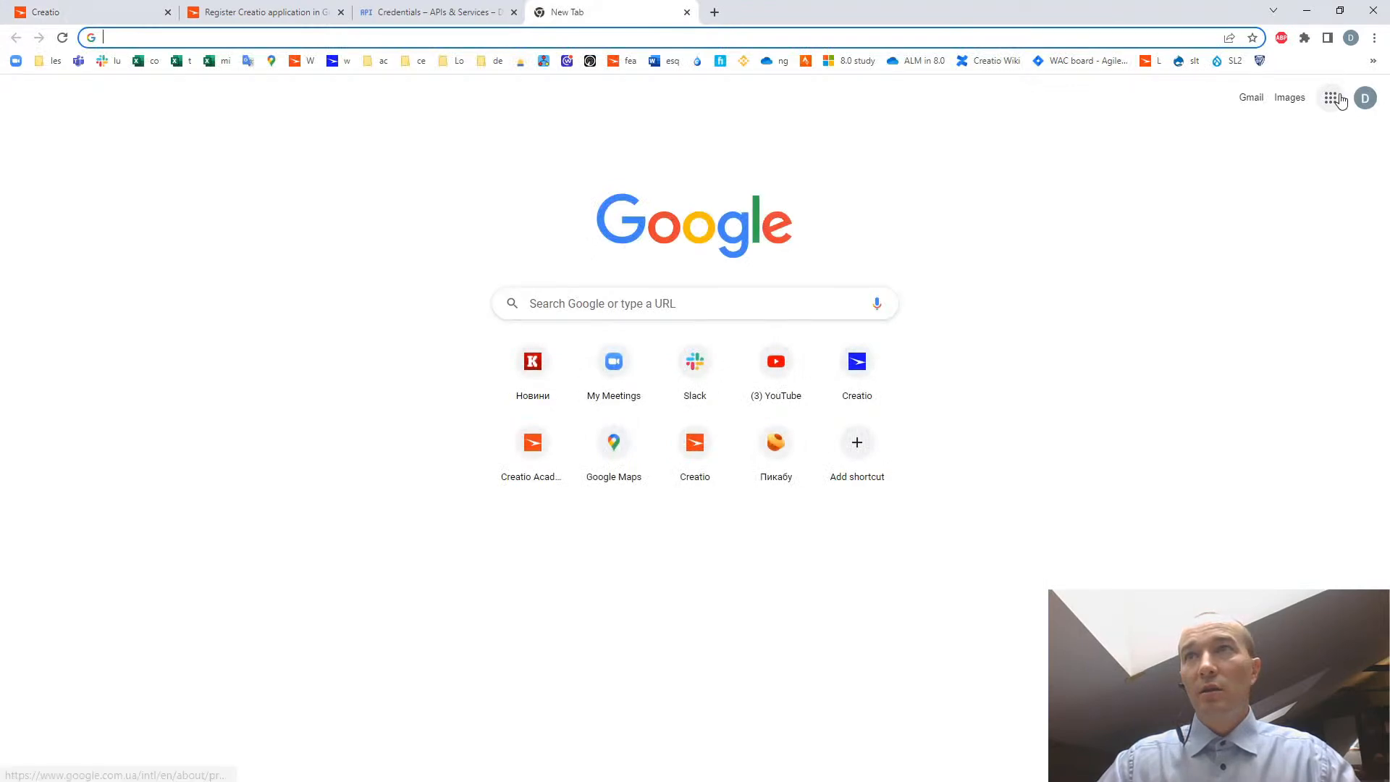
click(1332, 98)
click(1339, 298)
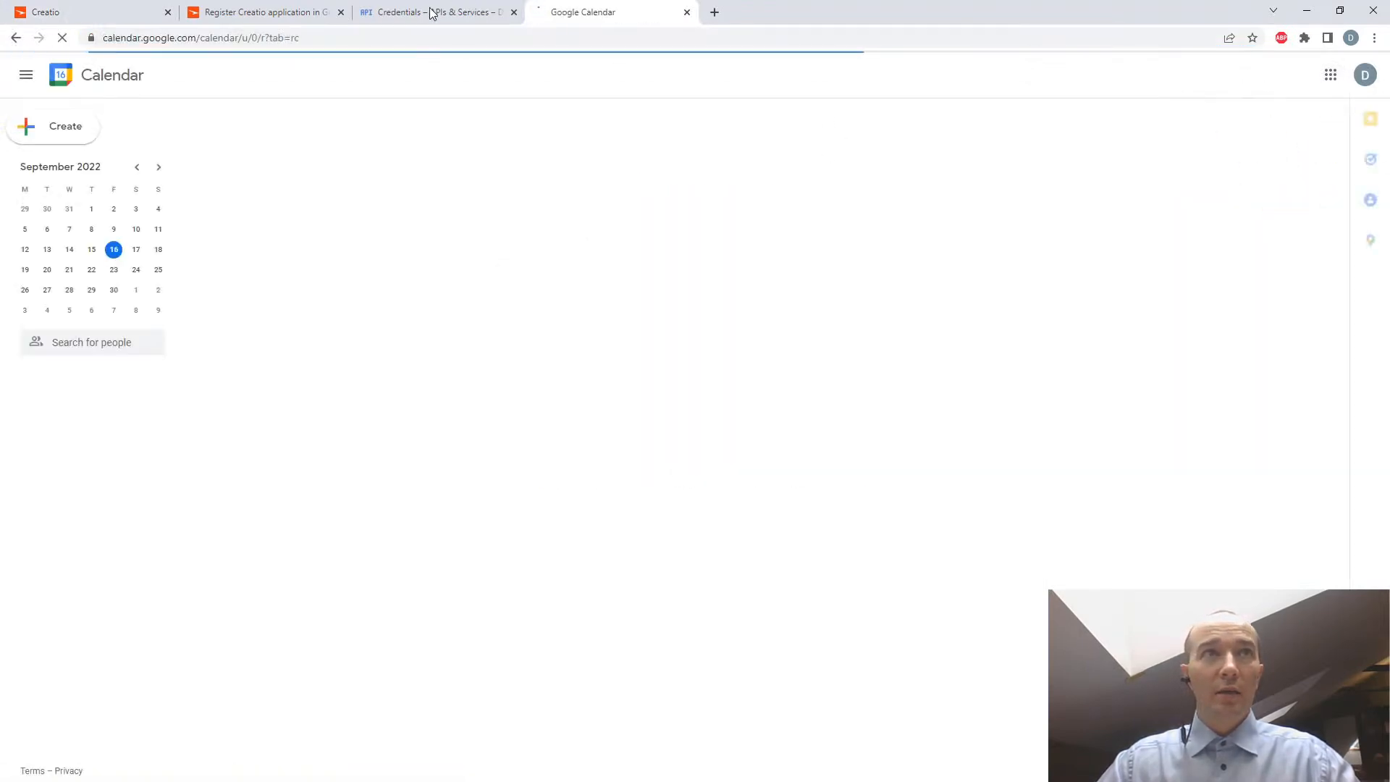
- Open the Creatio Academy article "Synchronize contacts and activities with Google" and read through to the Google calendar synchronization section
click(97, 14)
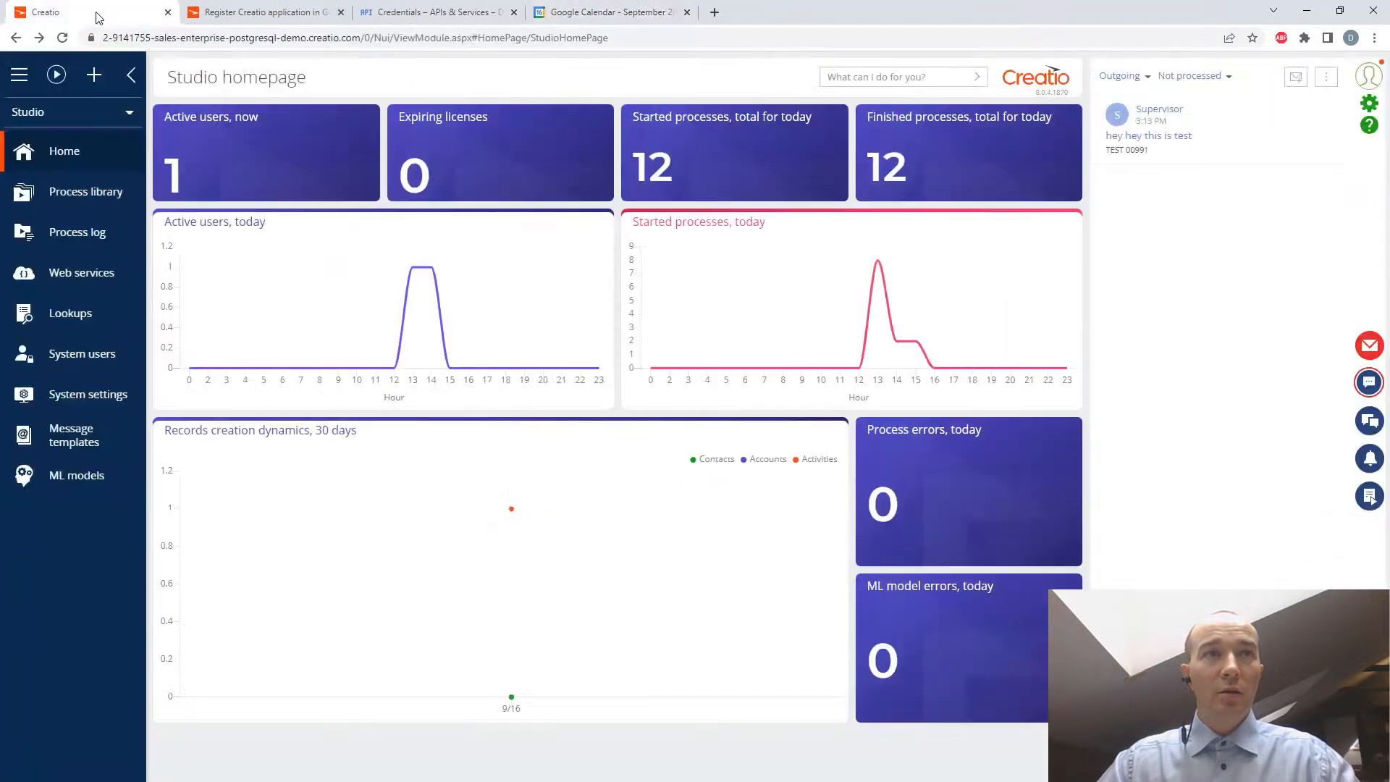
click(368, 13)
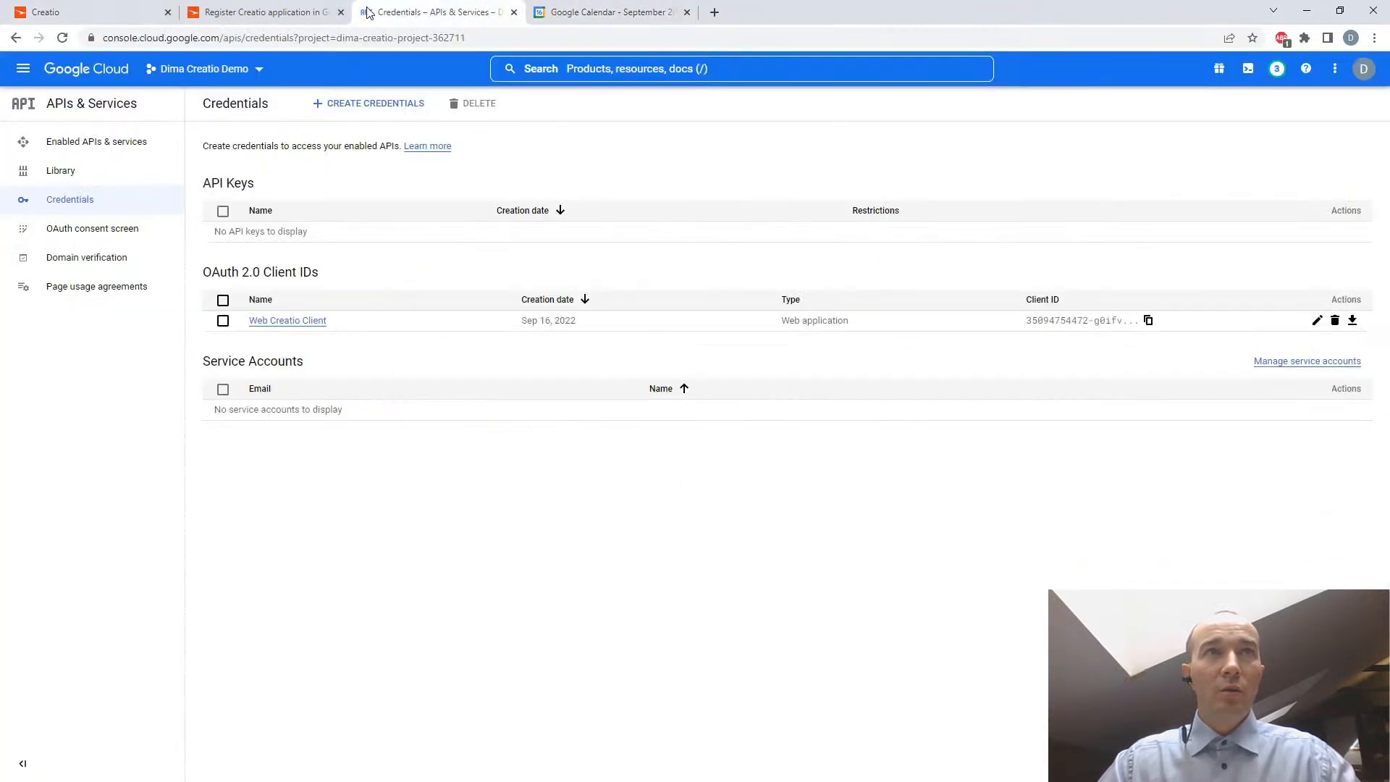
click(257, 12)
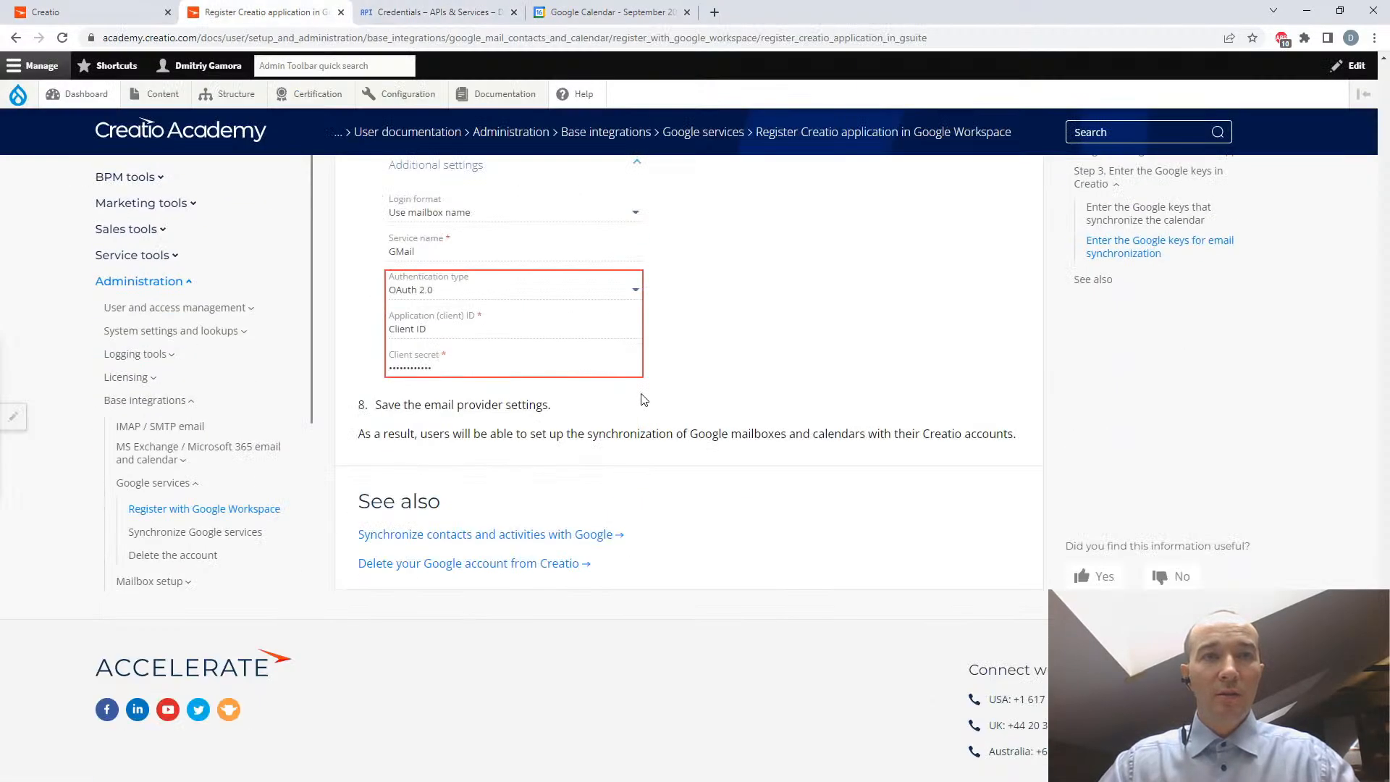
click(550, 540)
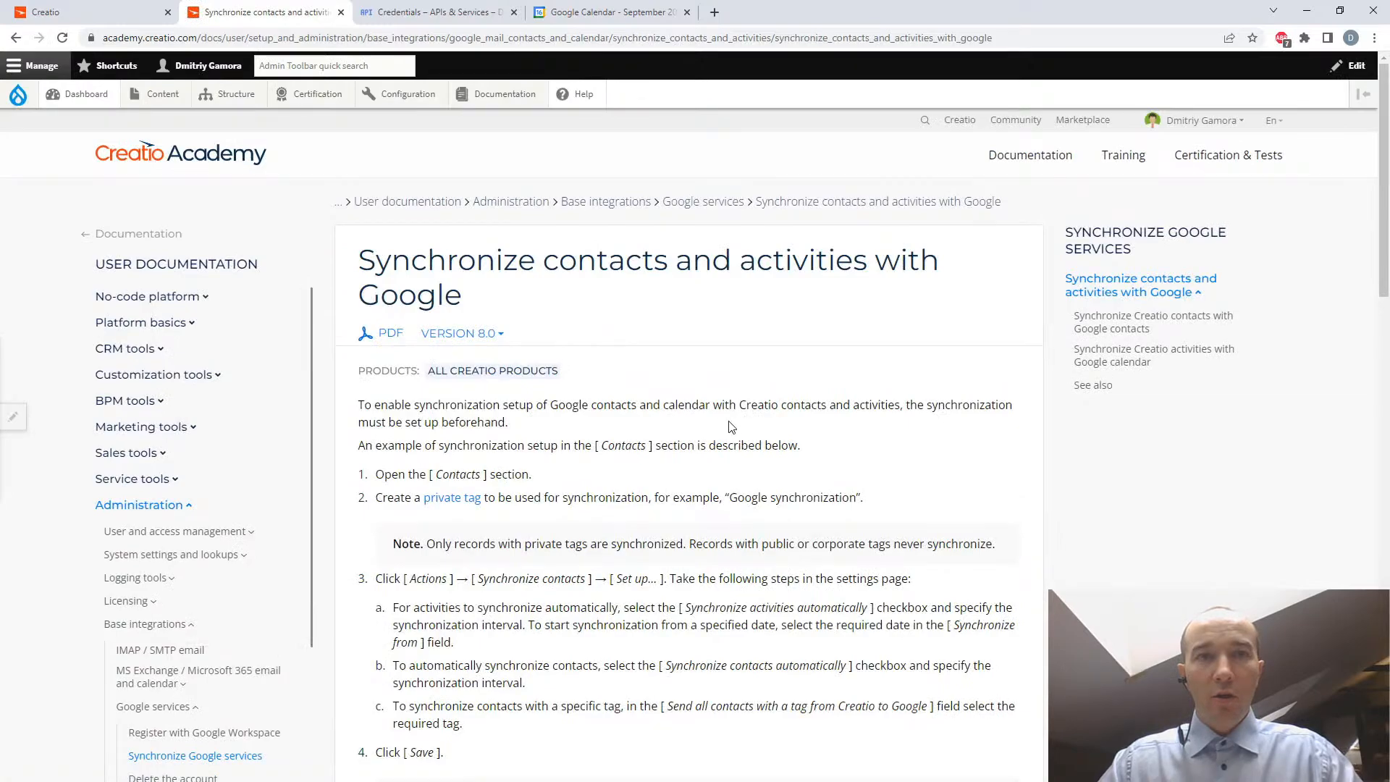
scroll(732, 427, down, 8)
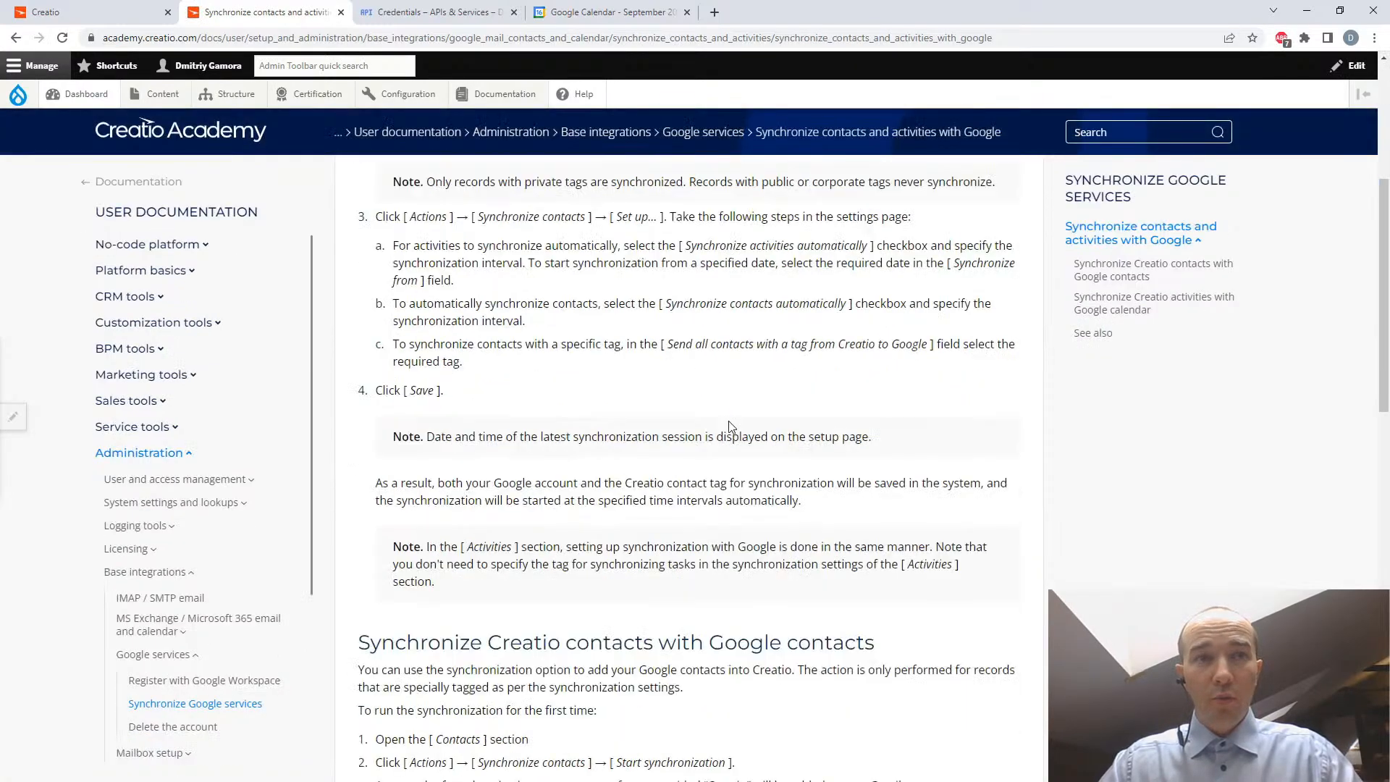
scroll(730, 423, down, 6)
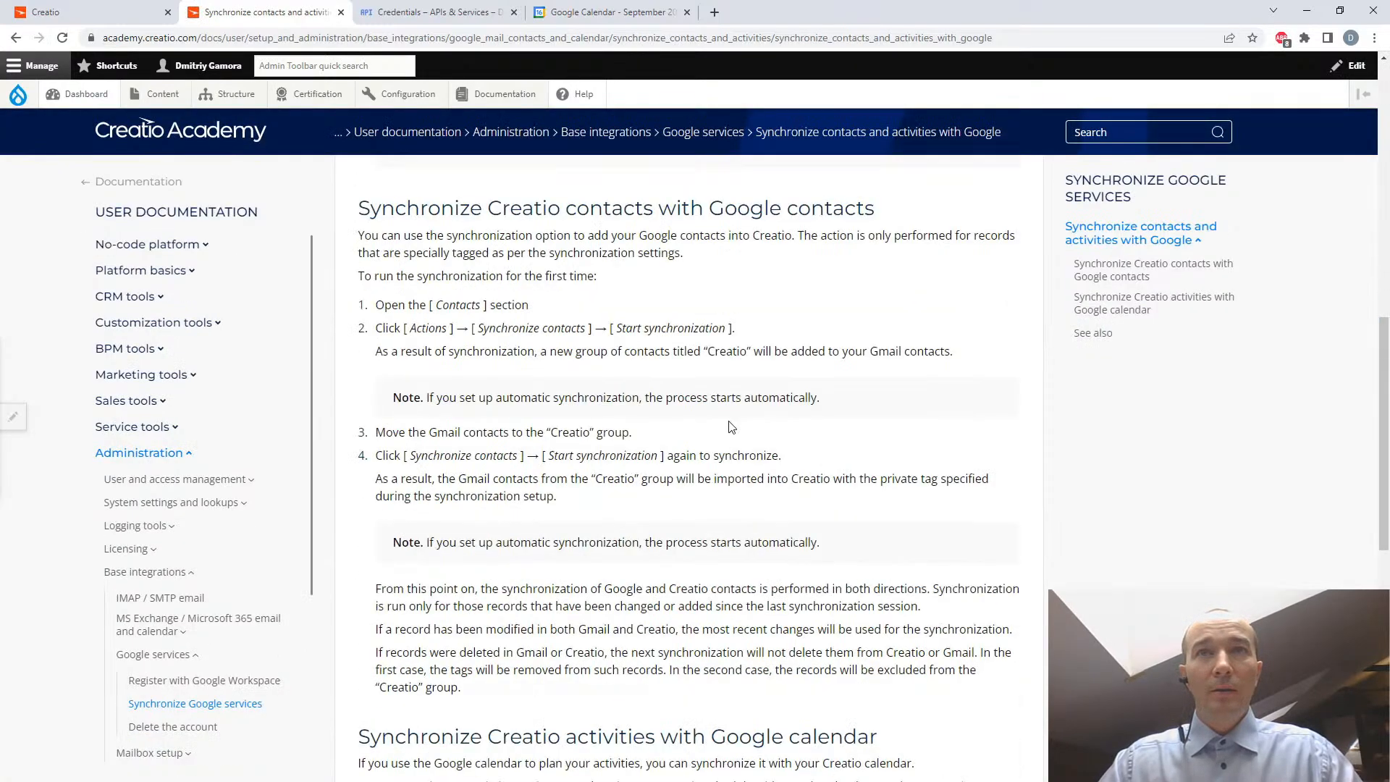
scroll(730, 427, down, 4)
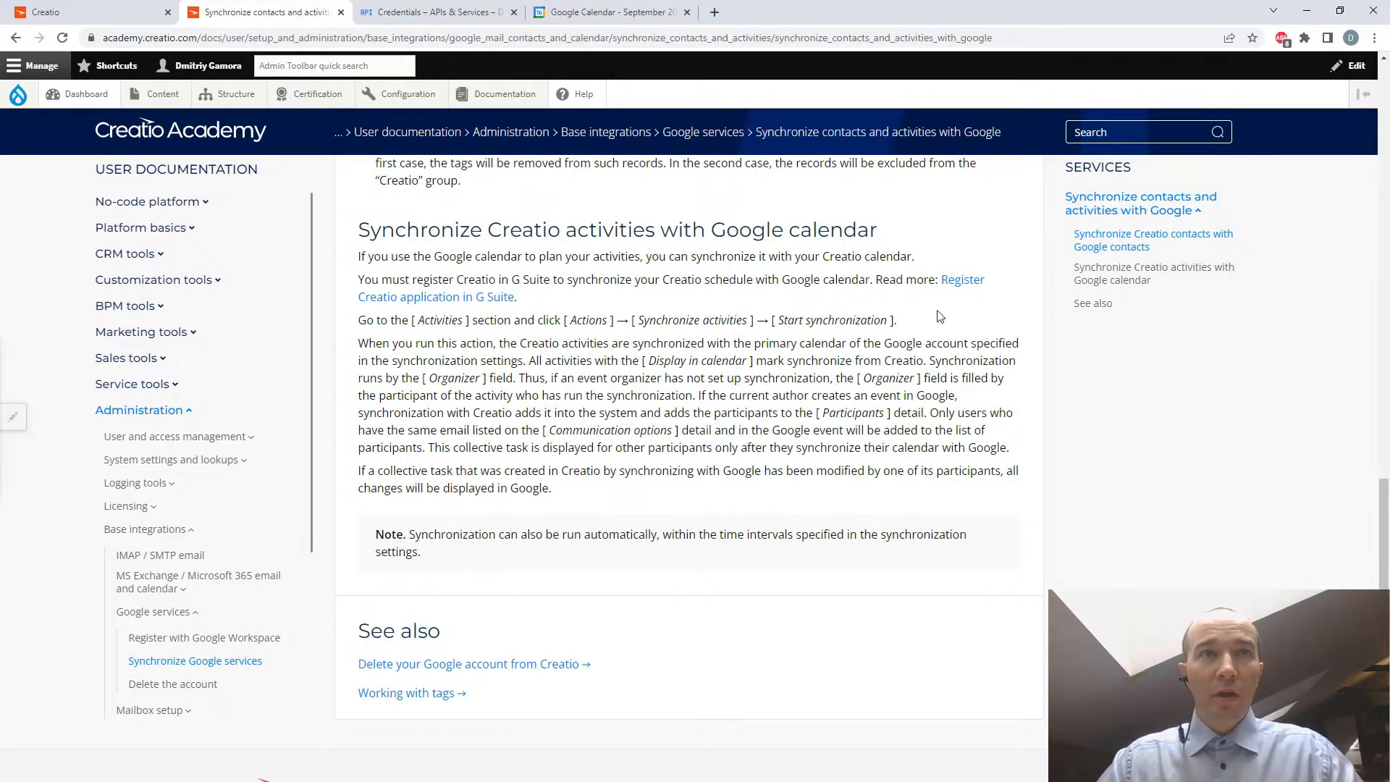
- Switch to Creatio, change to the Sales workplace, and show the Activities section in calendar view
click(79, 13)
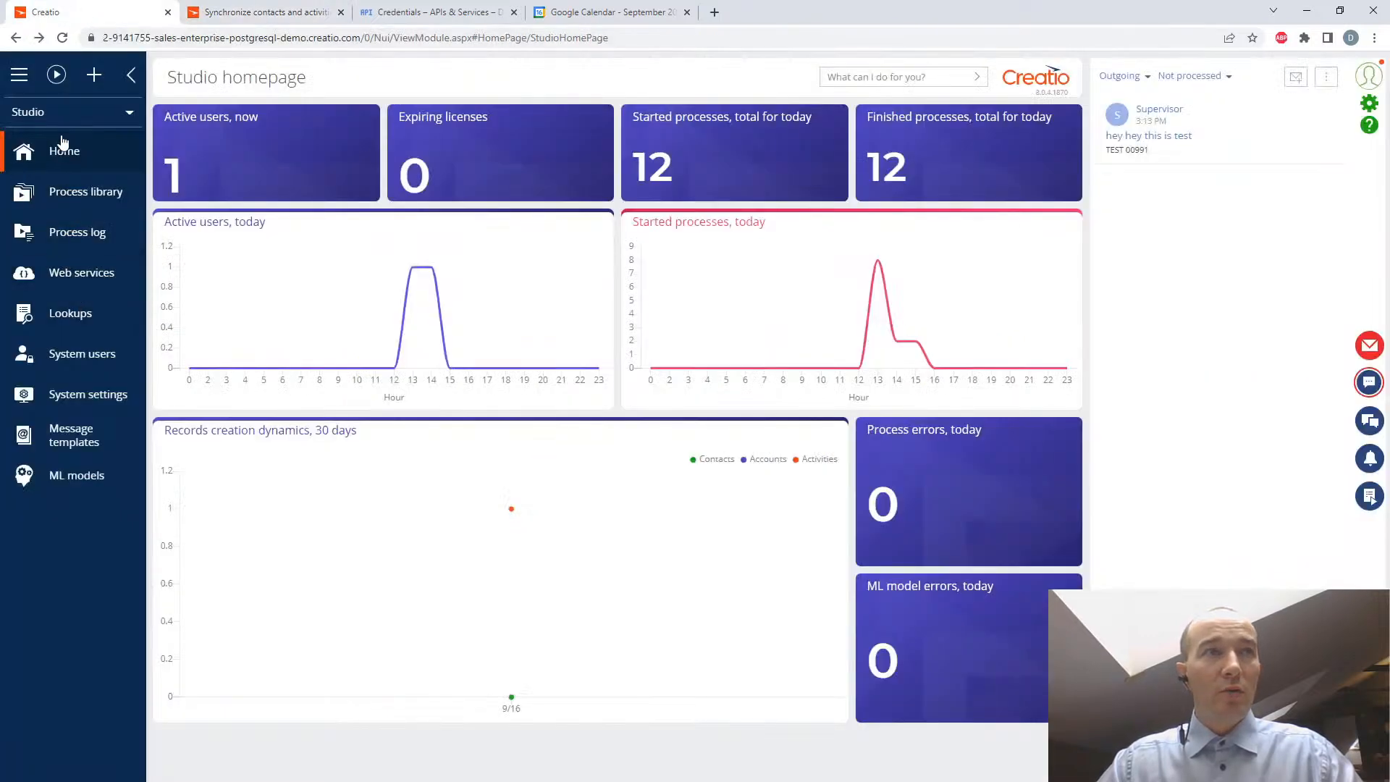
click(51, 114)
click(40, 145)
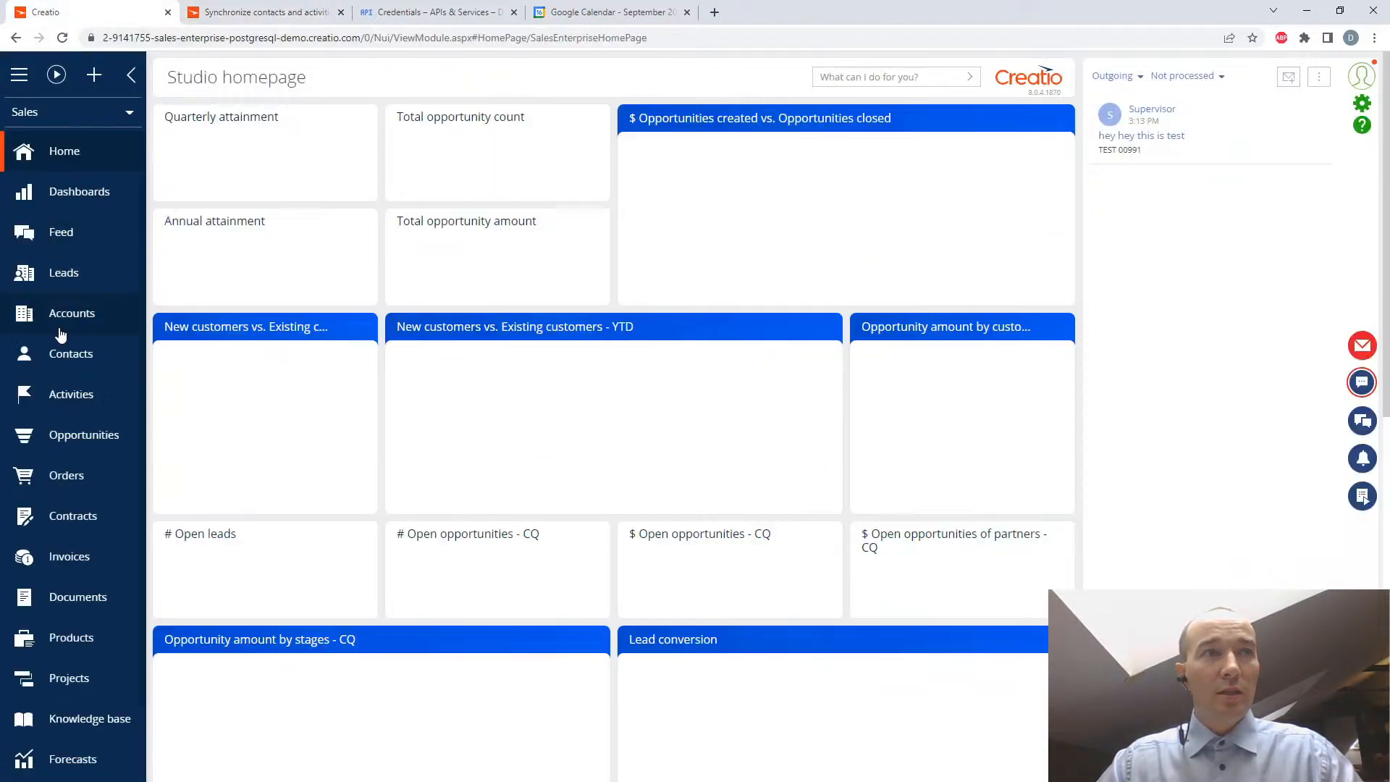
click(67, 397)
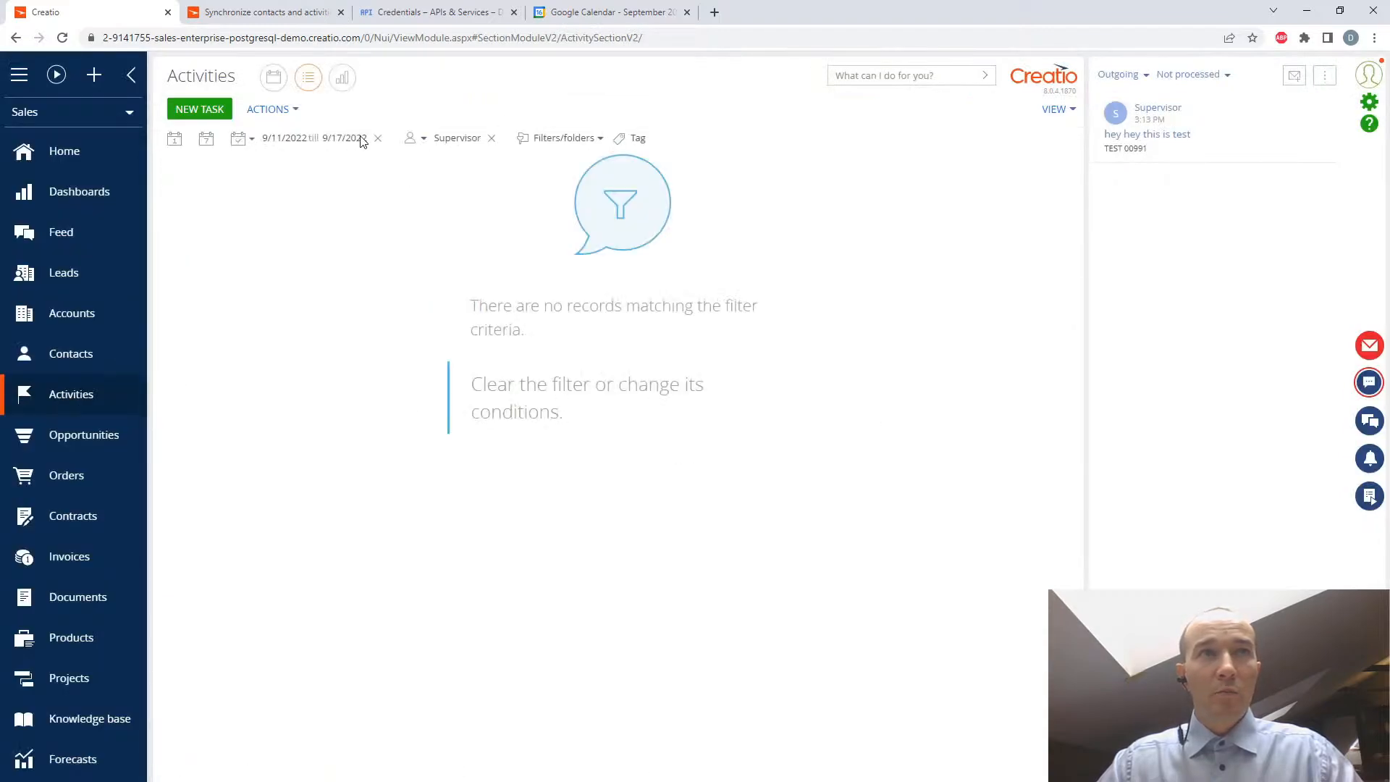
click(275, 82)
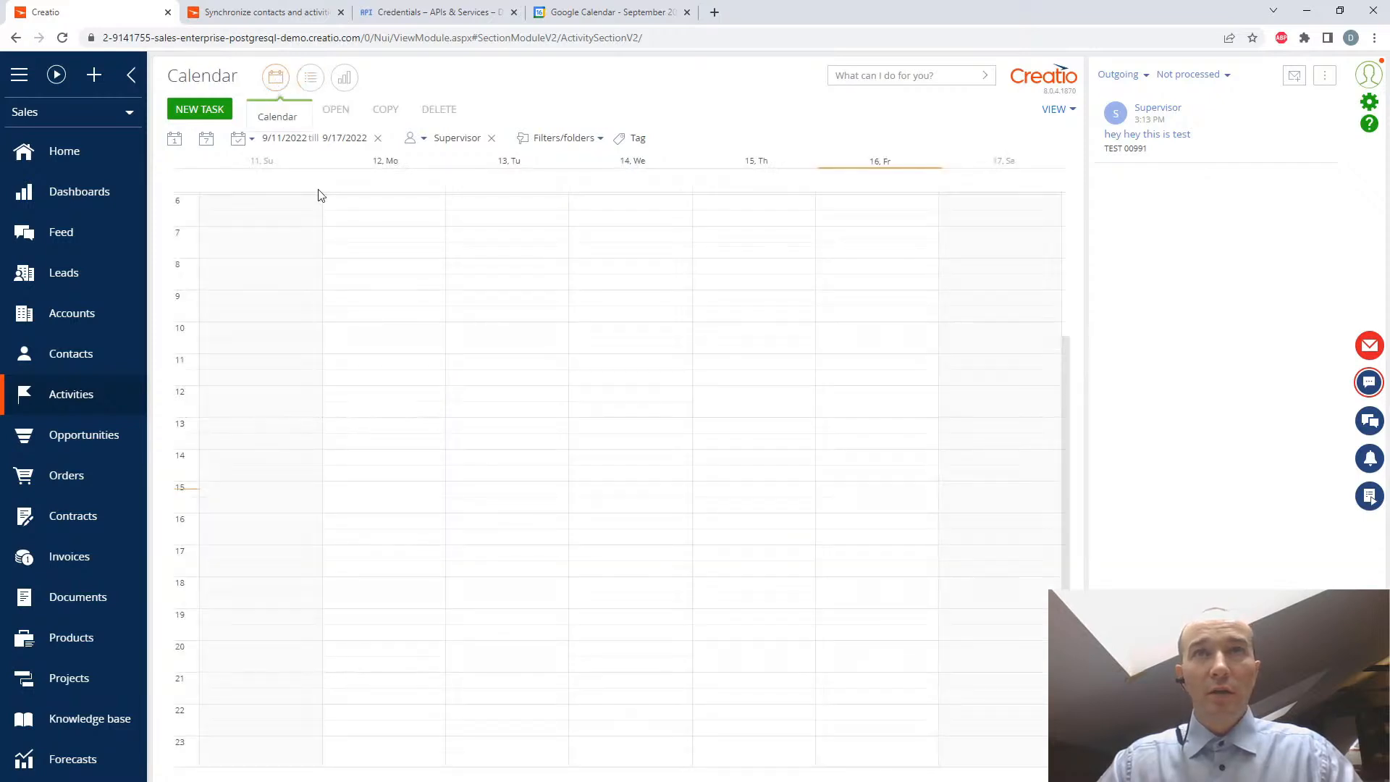
- Create and save a task titled "New task for G Calendar" on 9/16/2022 from 5:00 PM to 7:00 PM
drag(879, 549, 880, 612)
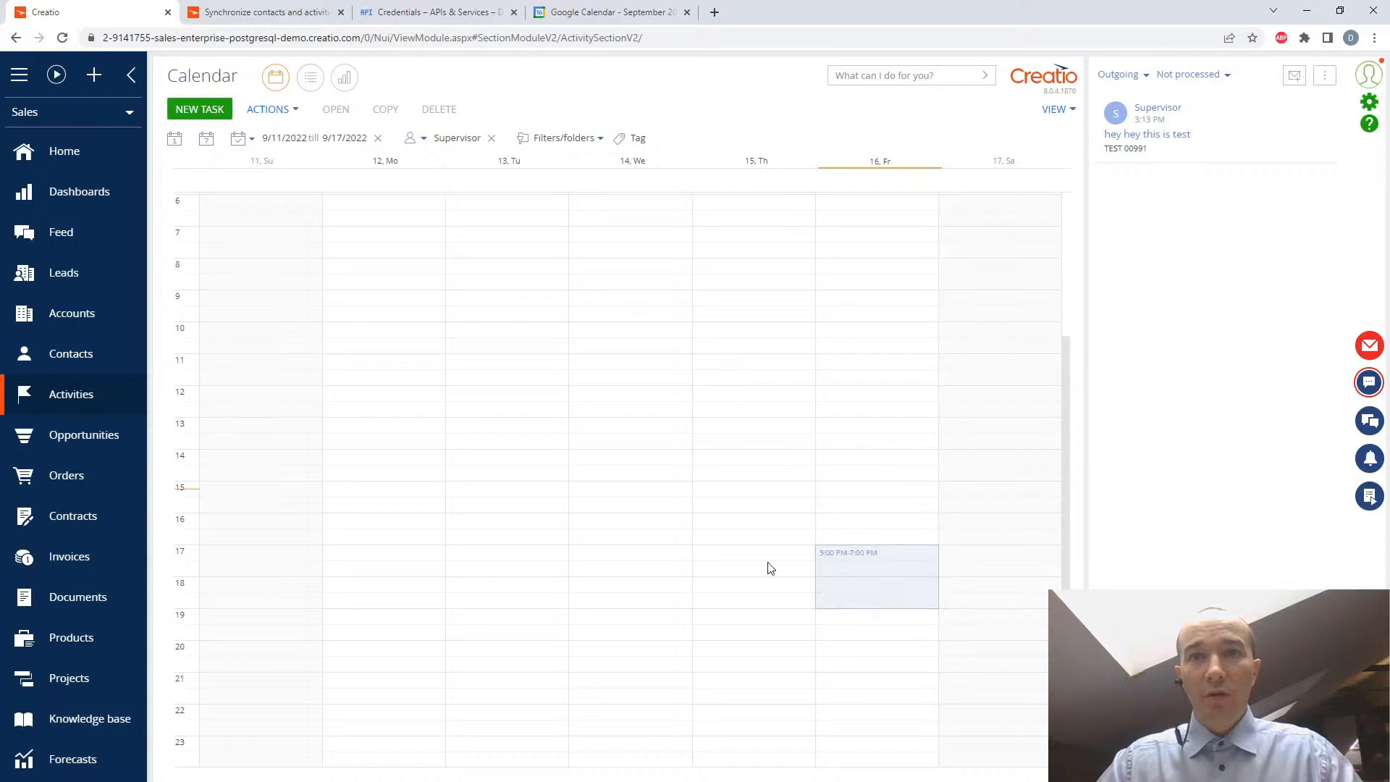
click(186, 110)
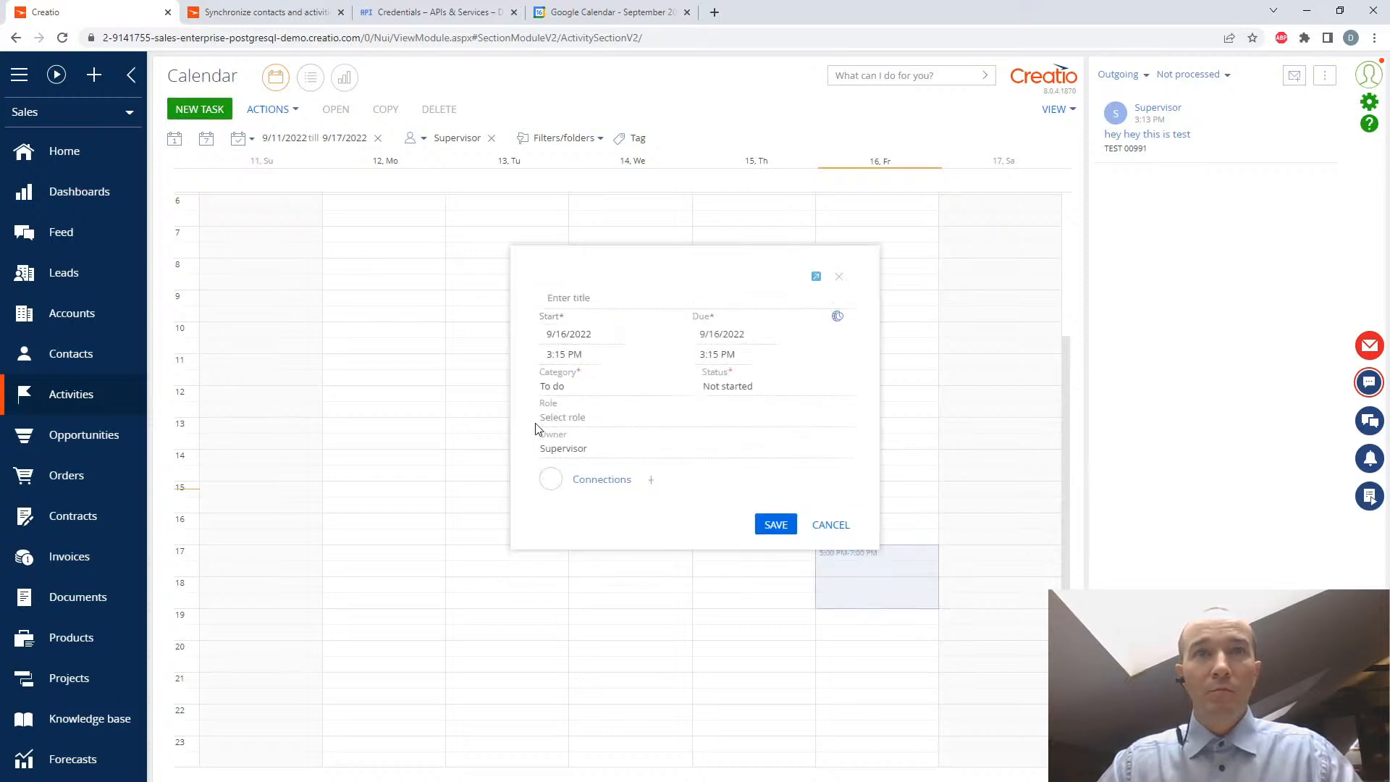
text(New task for G Calendar)
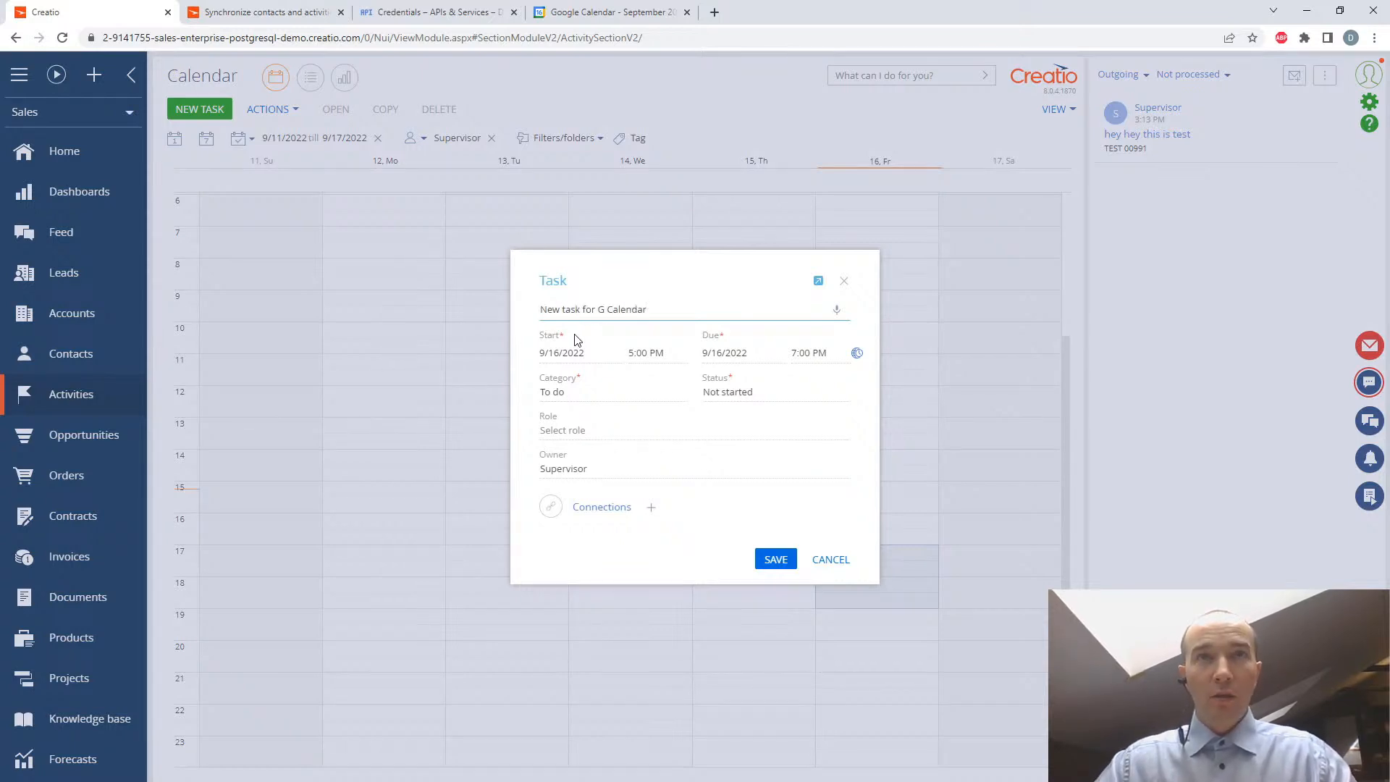
click(778, 560)
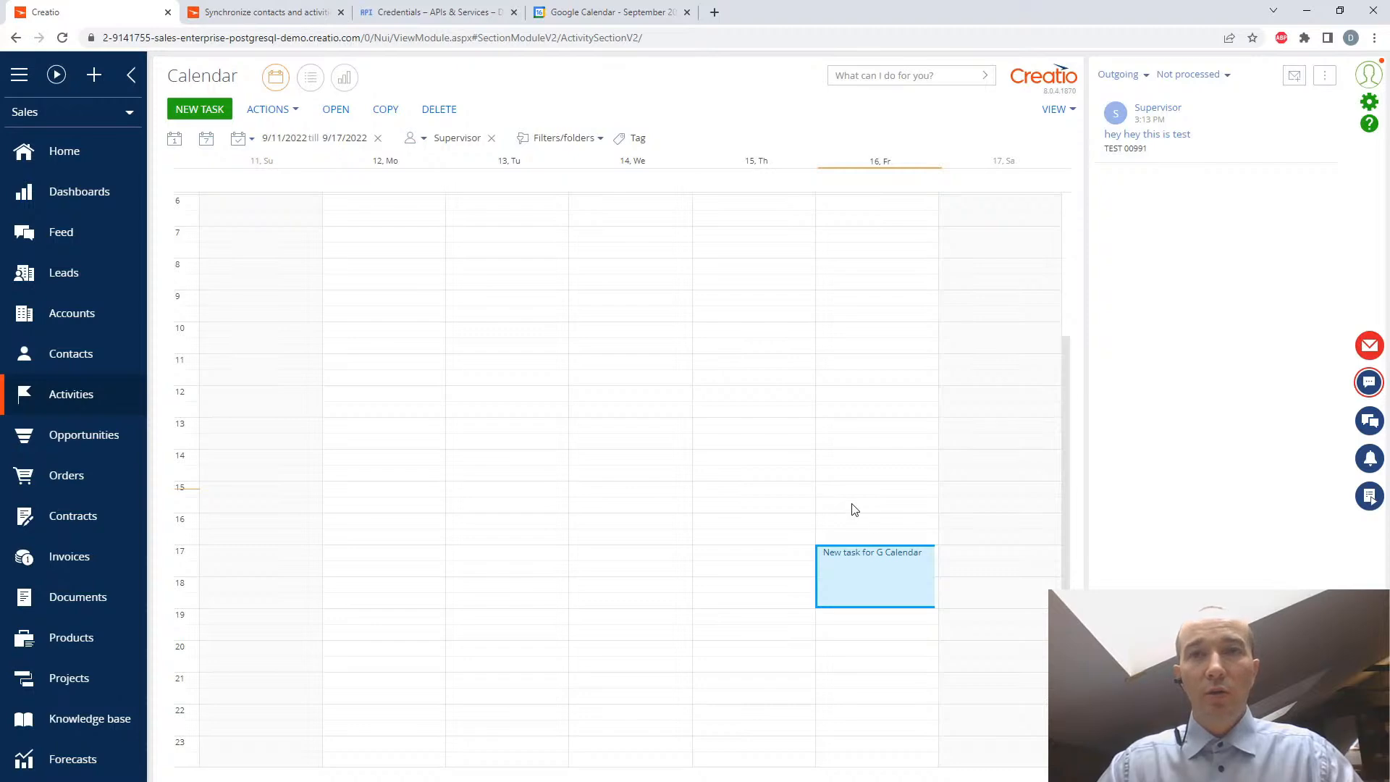
- Switch to Google Calendar and save an event titled "G calendar created item" on Friday, September 16
click(592, 16)
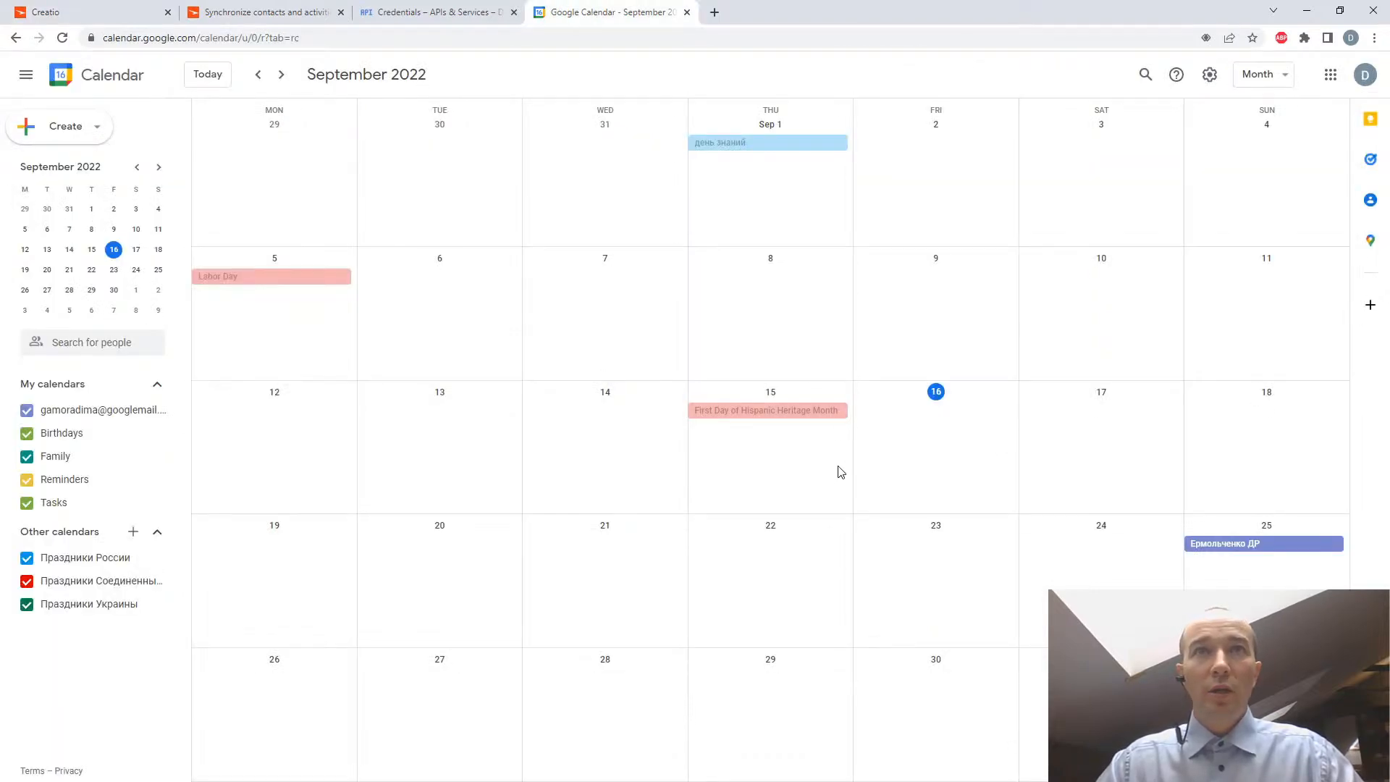
click(940, 487)
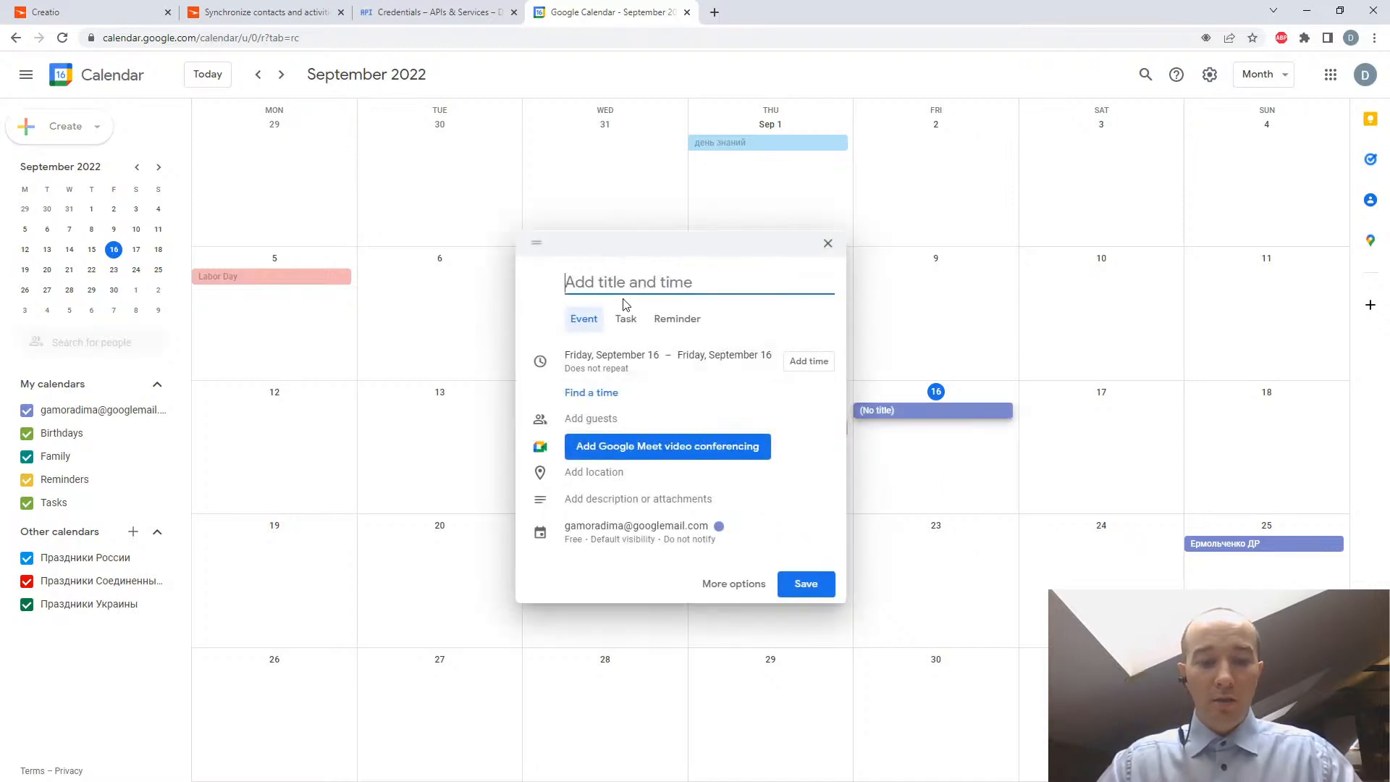
text(G calendar cre)
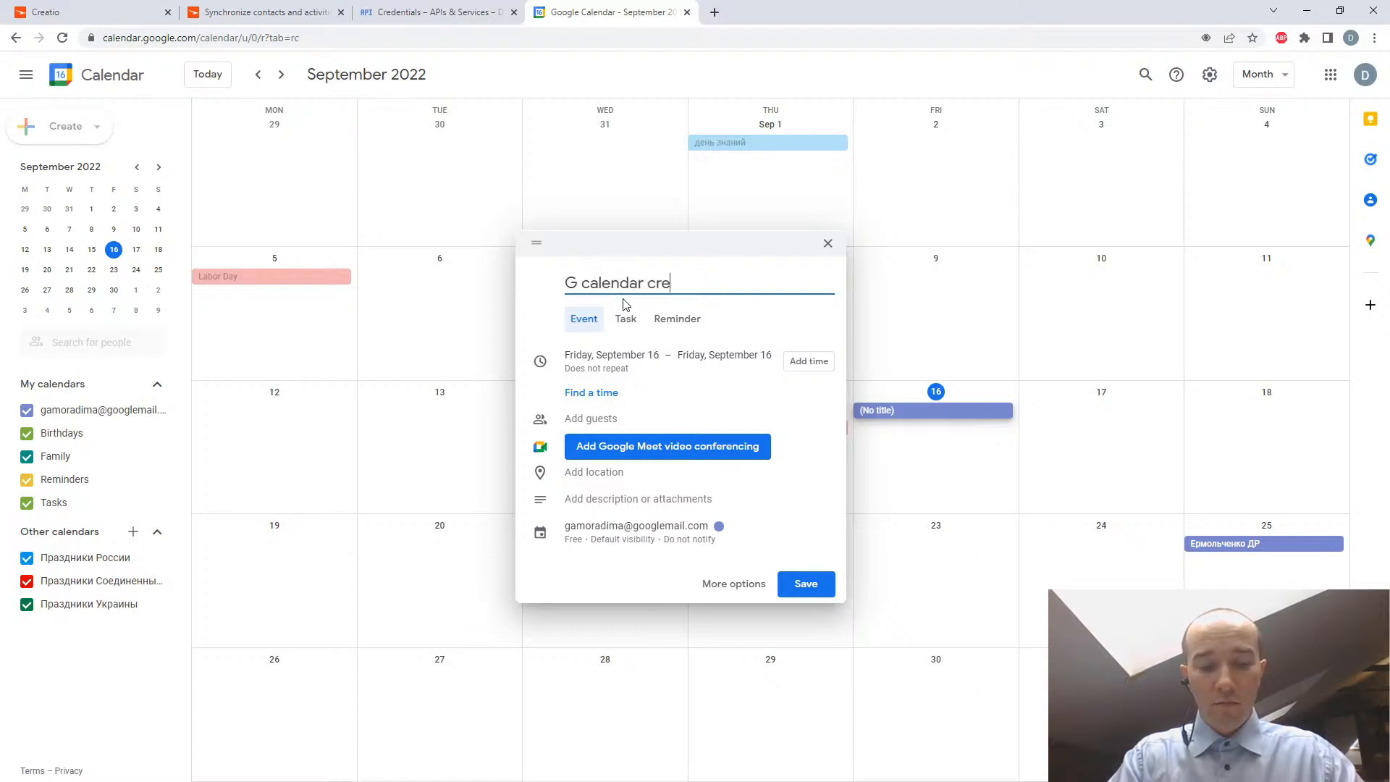
text(ated item)
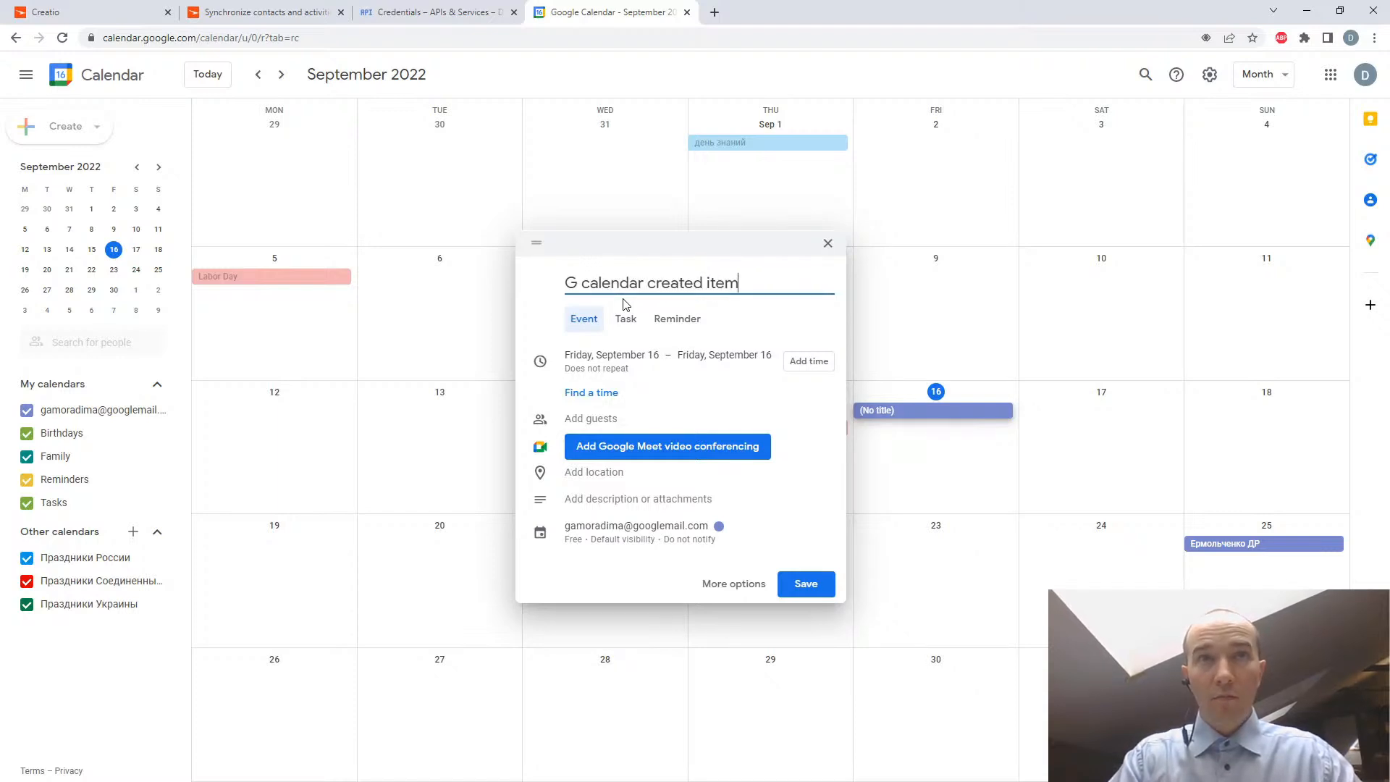
click(803, 581)
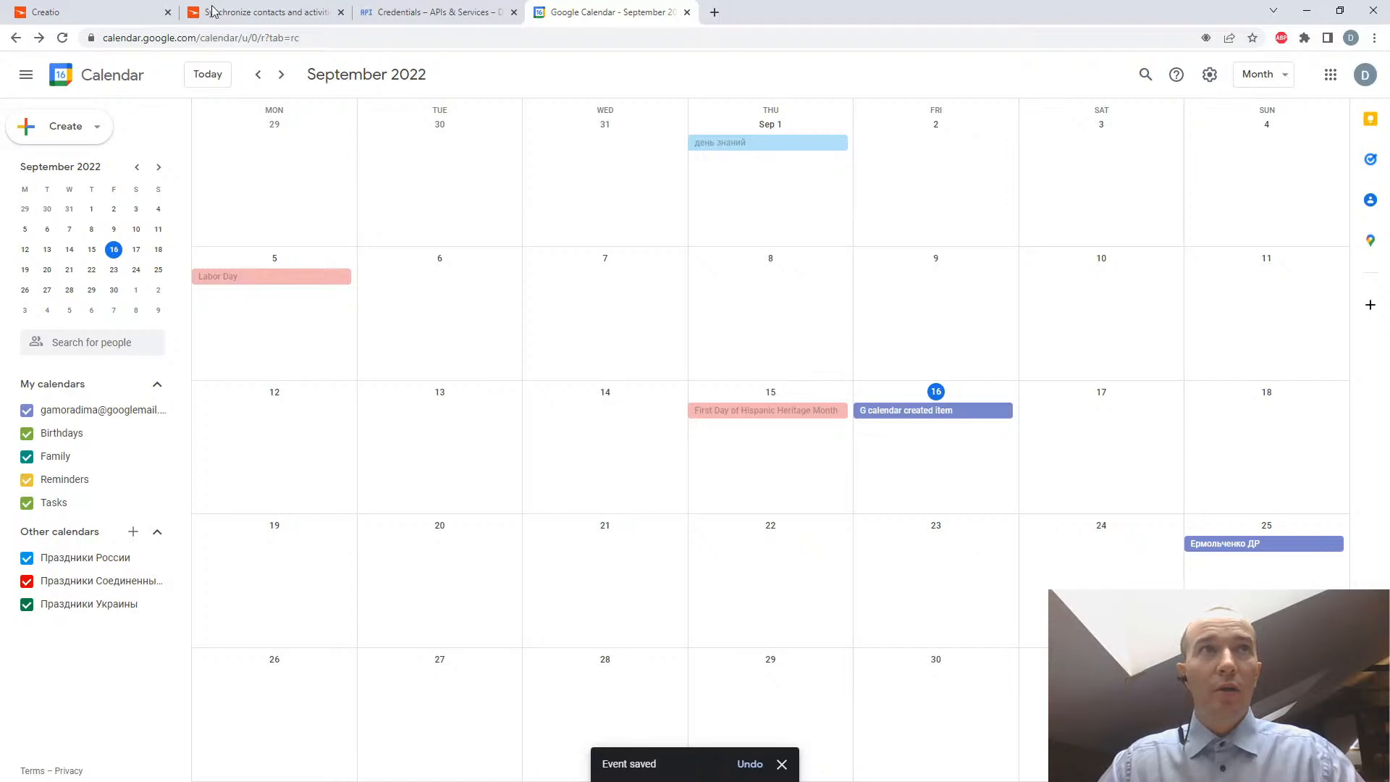
- Compare the Creatio and Google calendars, and review the activity synchronization instructions in the Creatio Academy article
click(105, 19)
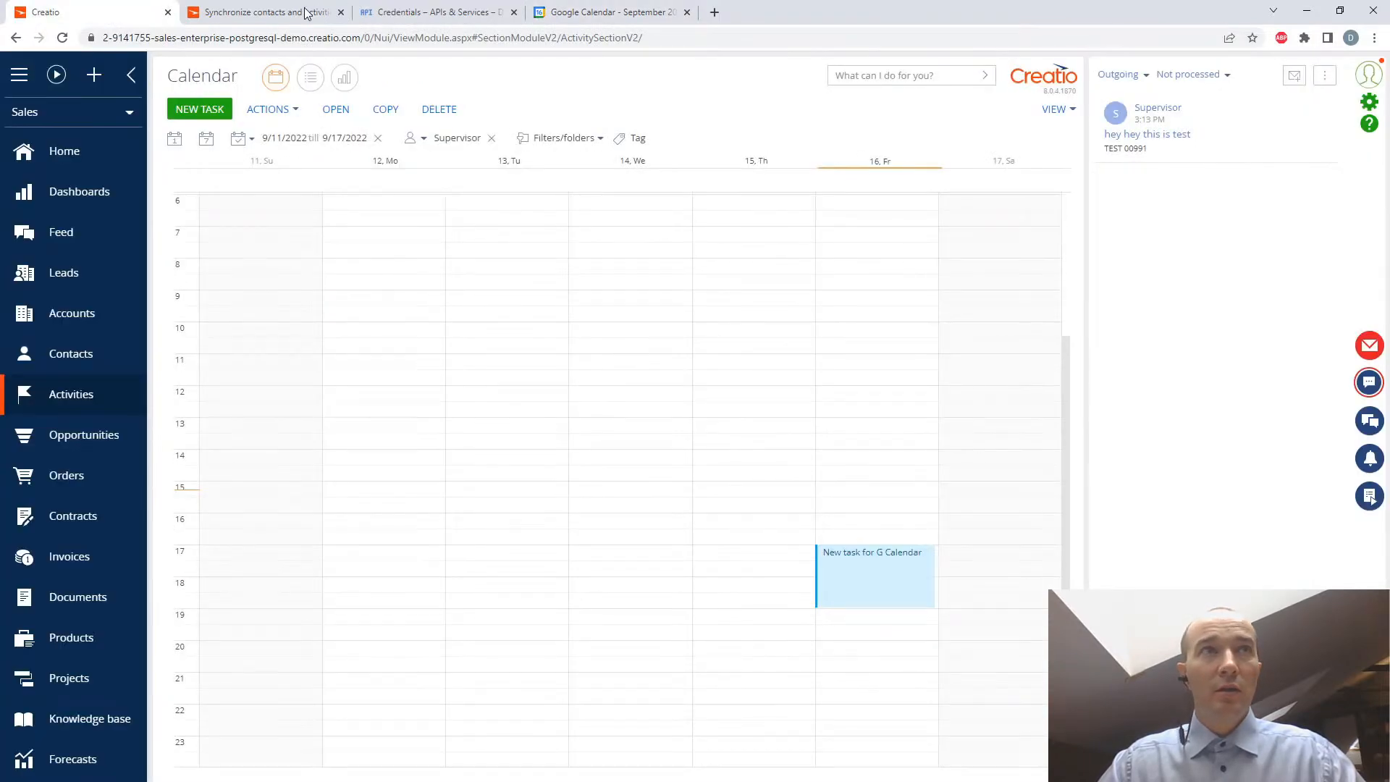
click(588, 15)
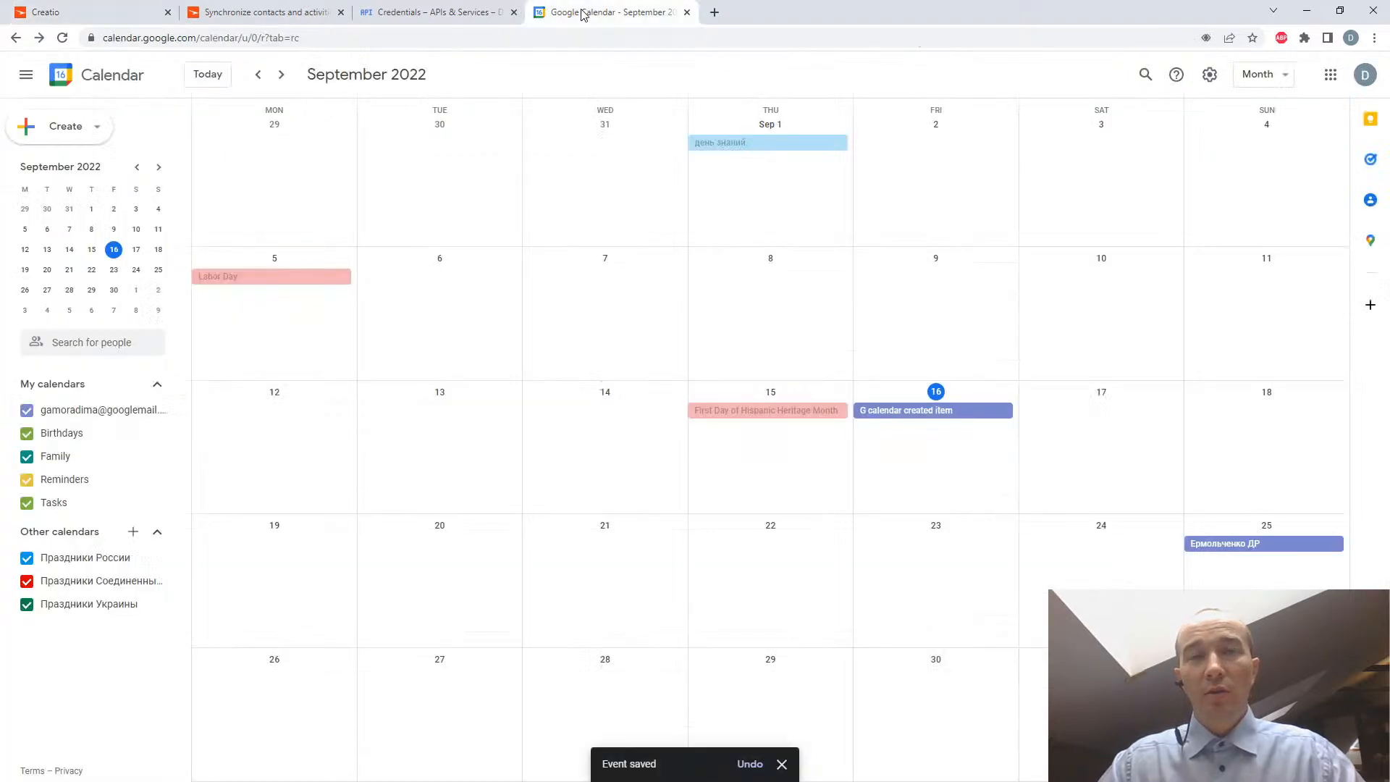
click(266, 10)
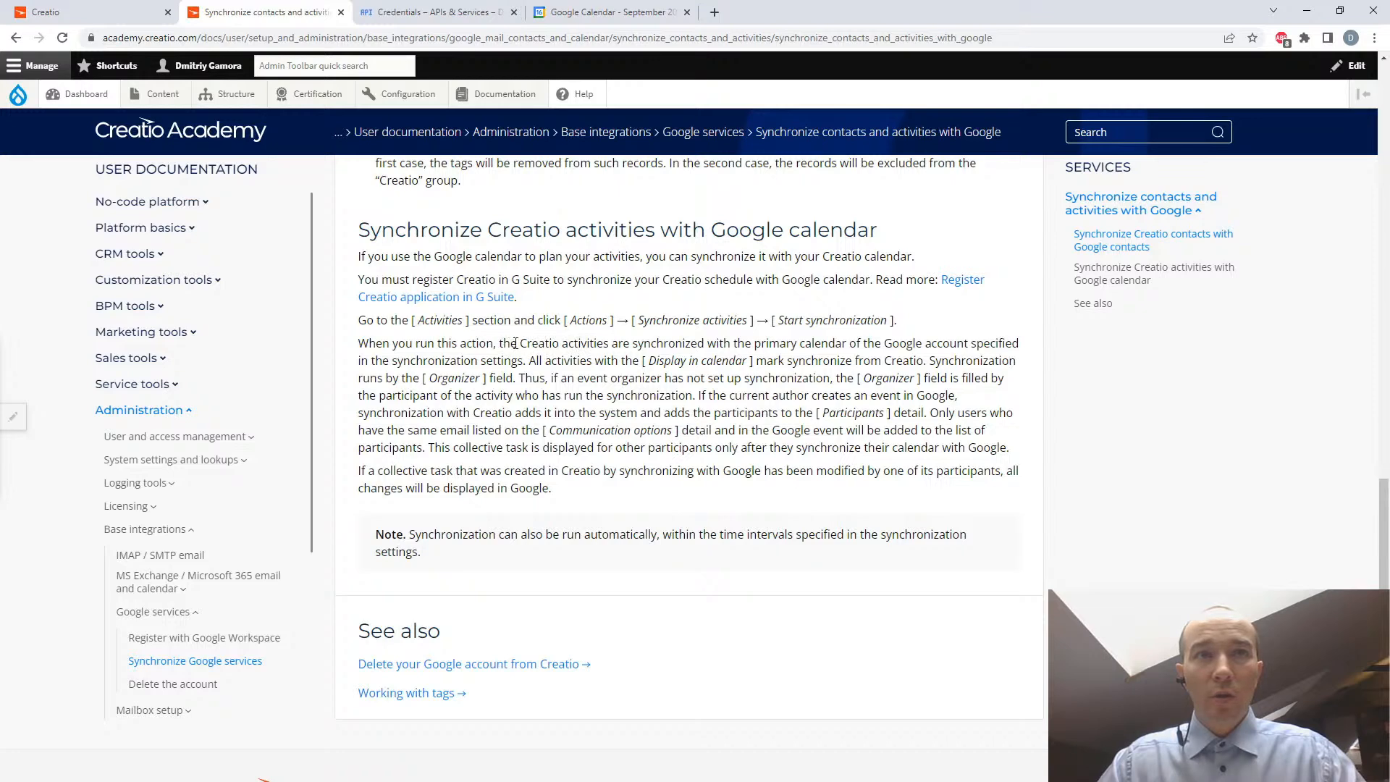
- In the Creatio calendar, start synchronizing activities immediately and agree to add a new account for synchronization
click(100, 12)
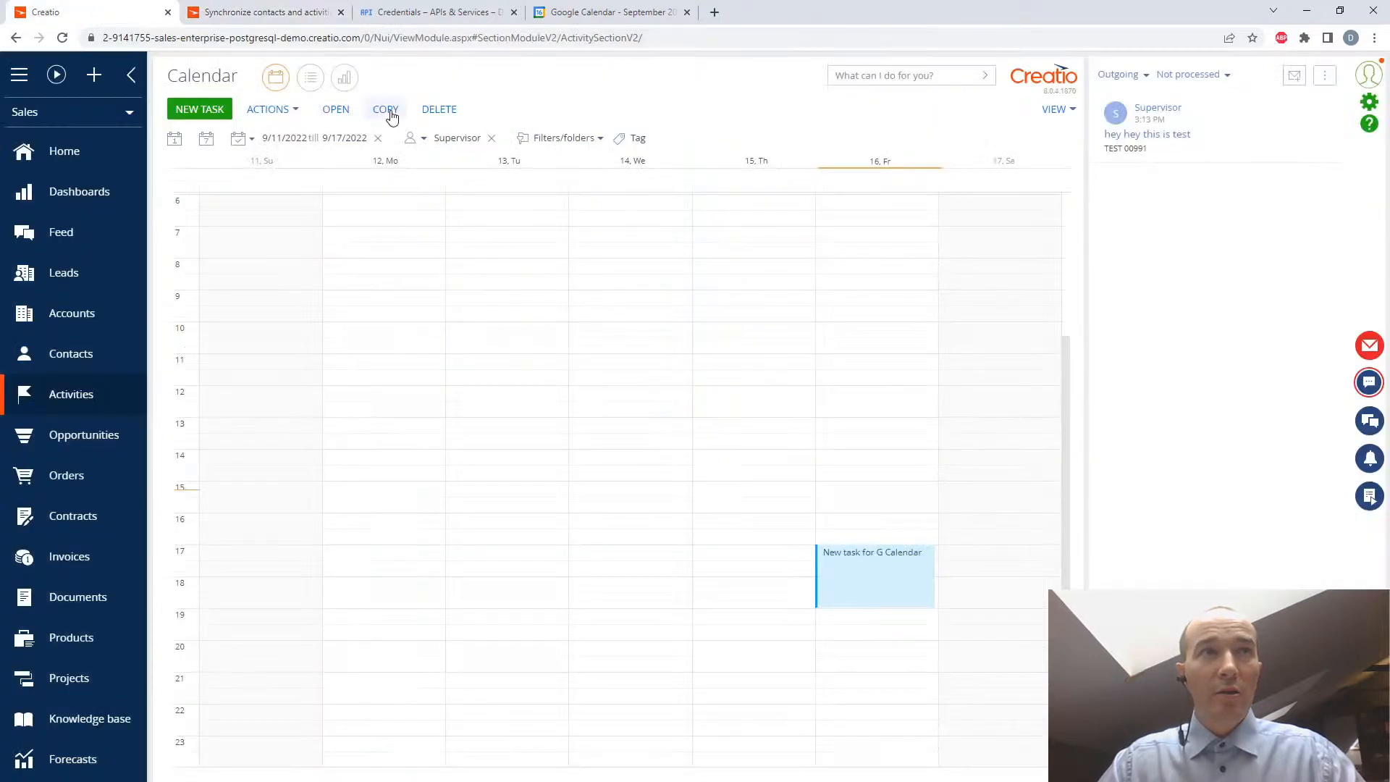
click(285, 112)
mouse_move(311, 133)
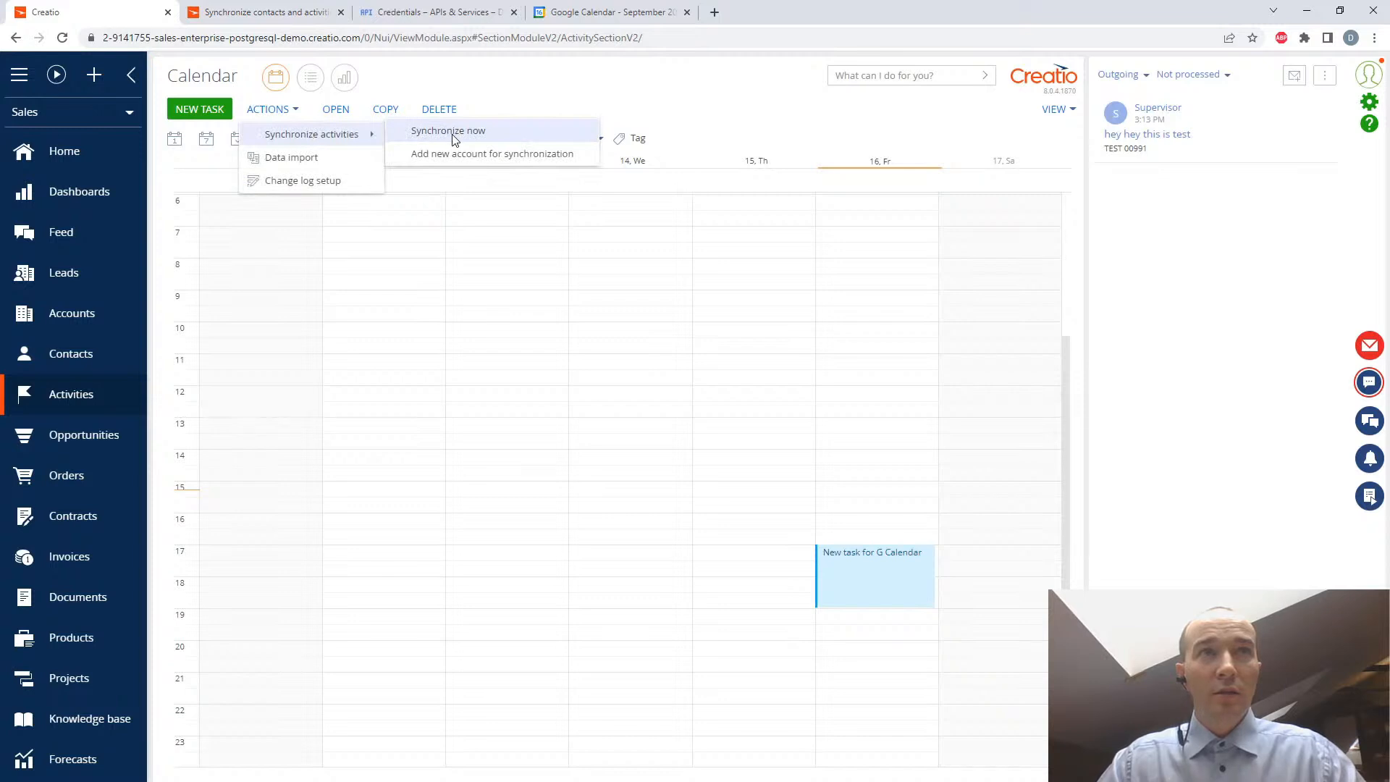
click(454, 133)
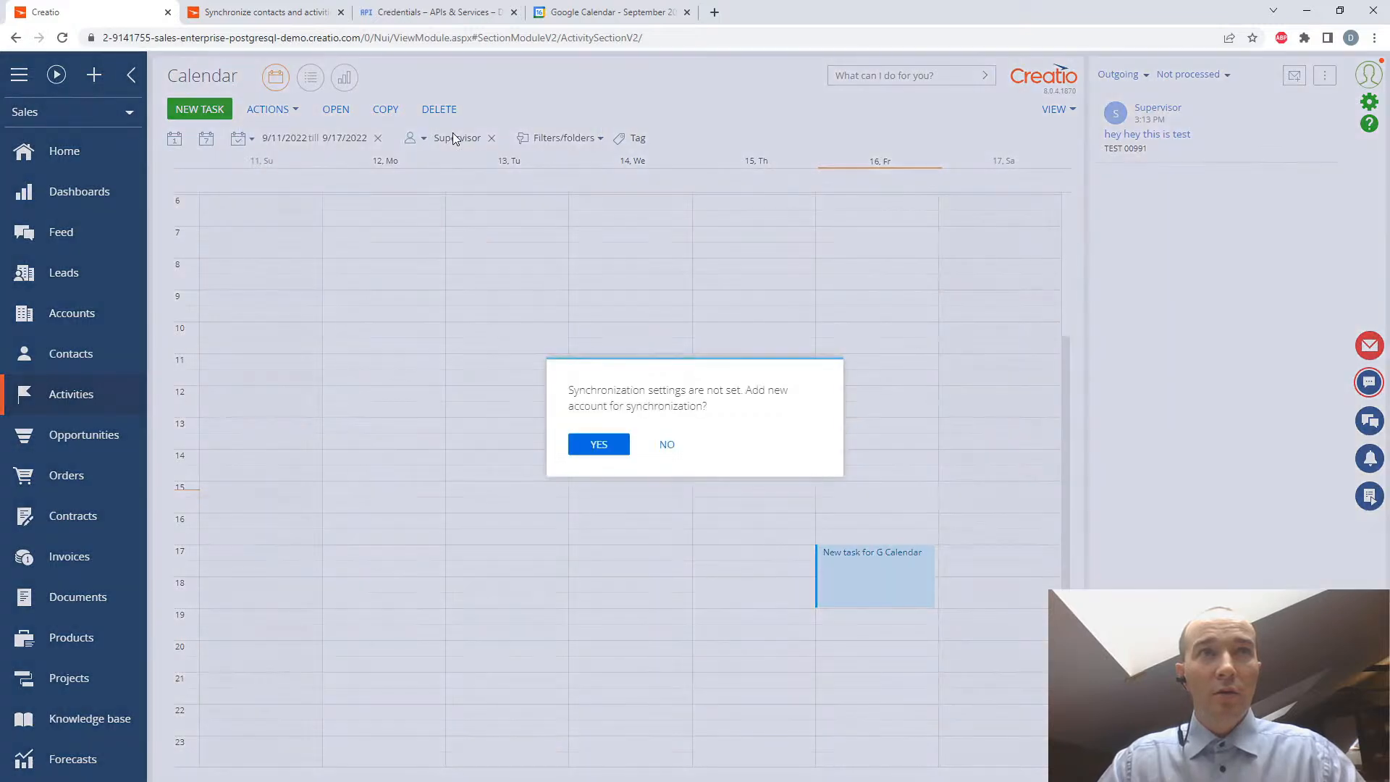
click(600, 445)
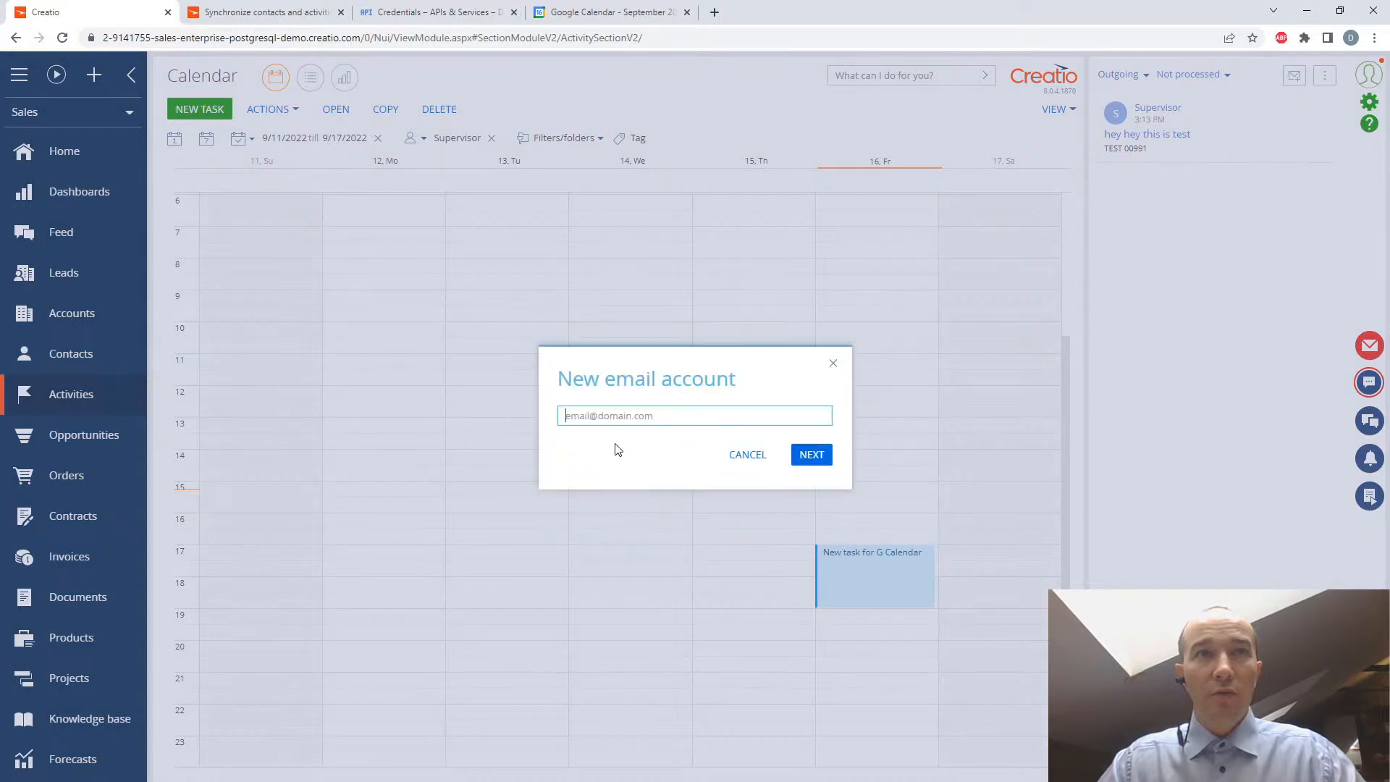
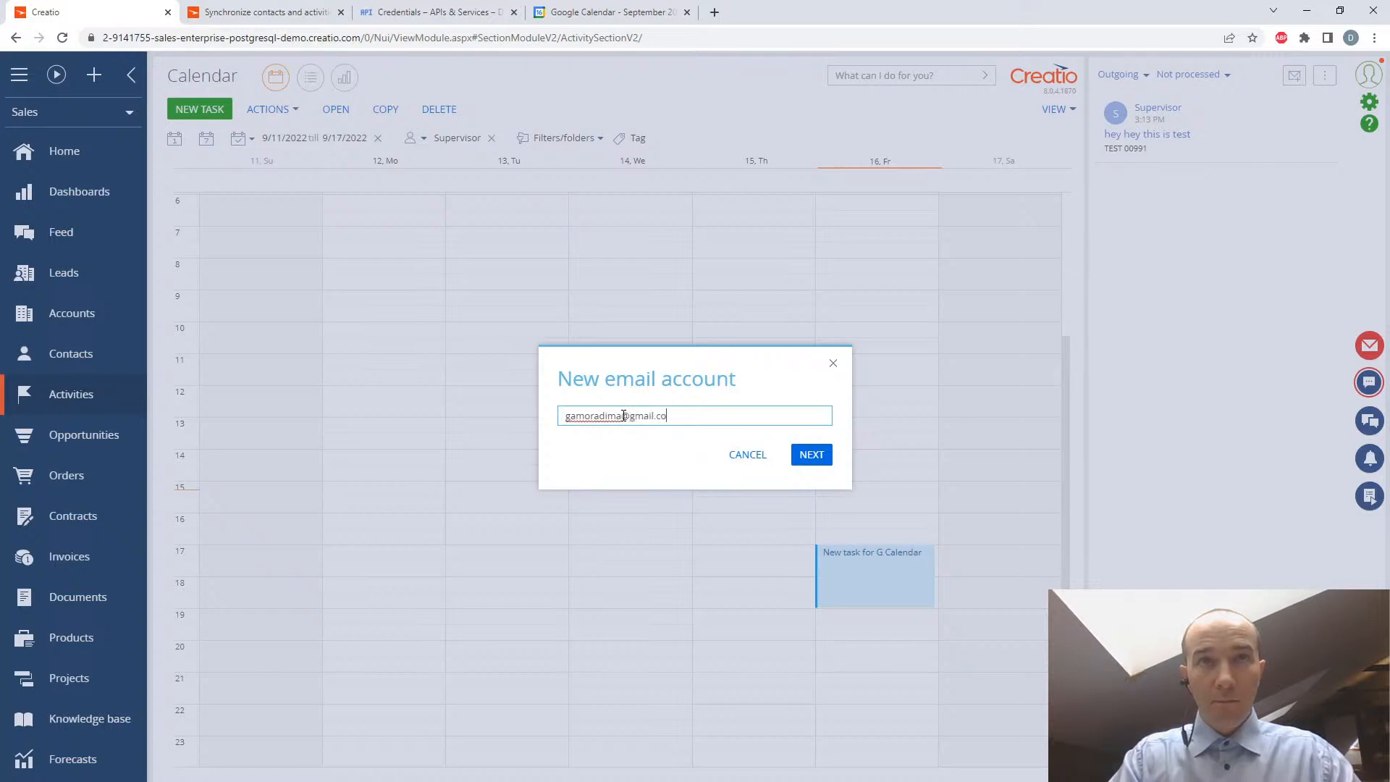
- Enter the Gmail address for the new email account and proceed to Google authorization
click(833, 455)
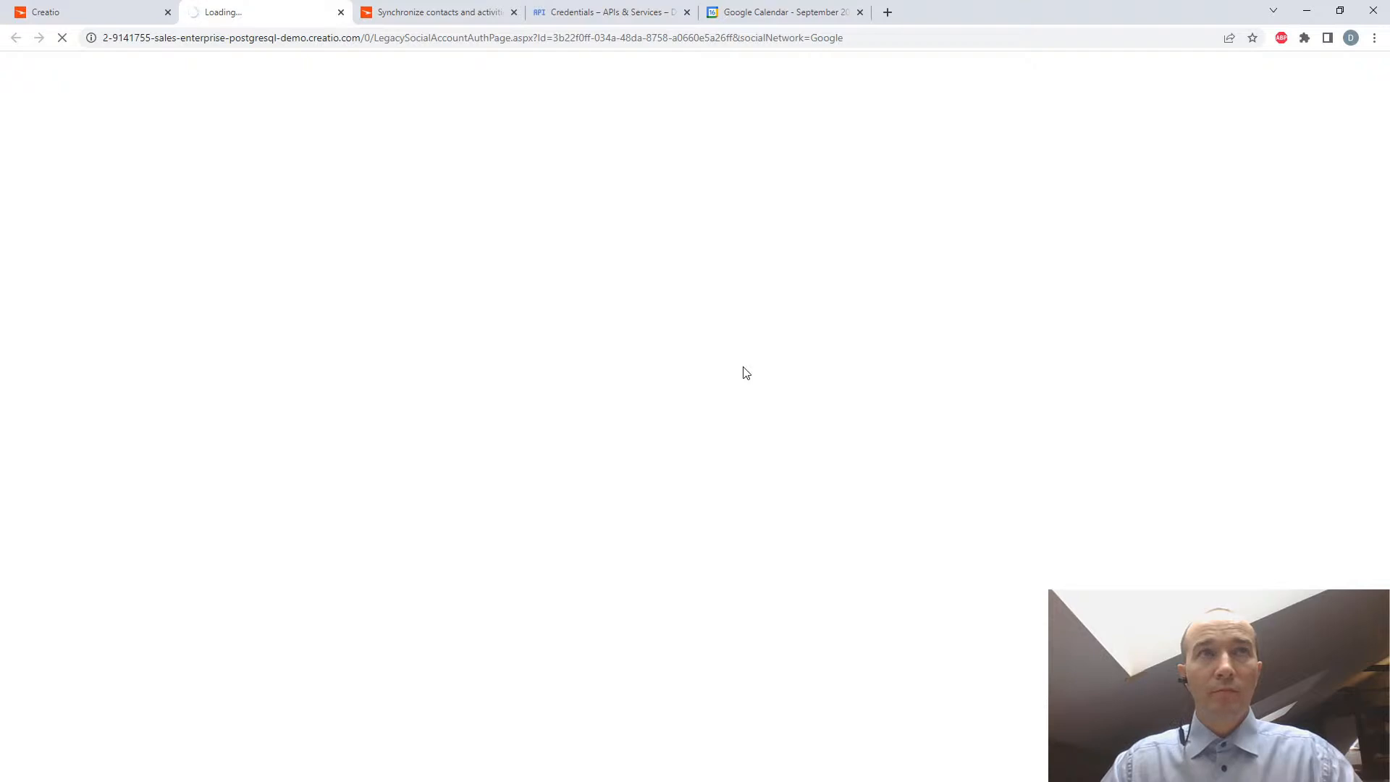
- Choose the Google account, continue past the unverified app warning, and grant creatio.com access to Google Calendar
click(664, 384)
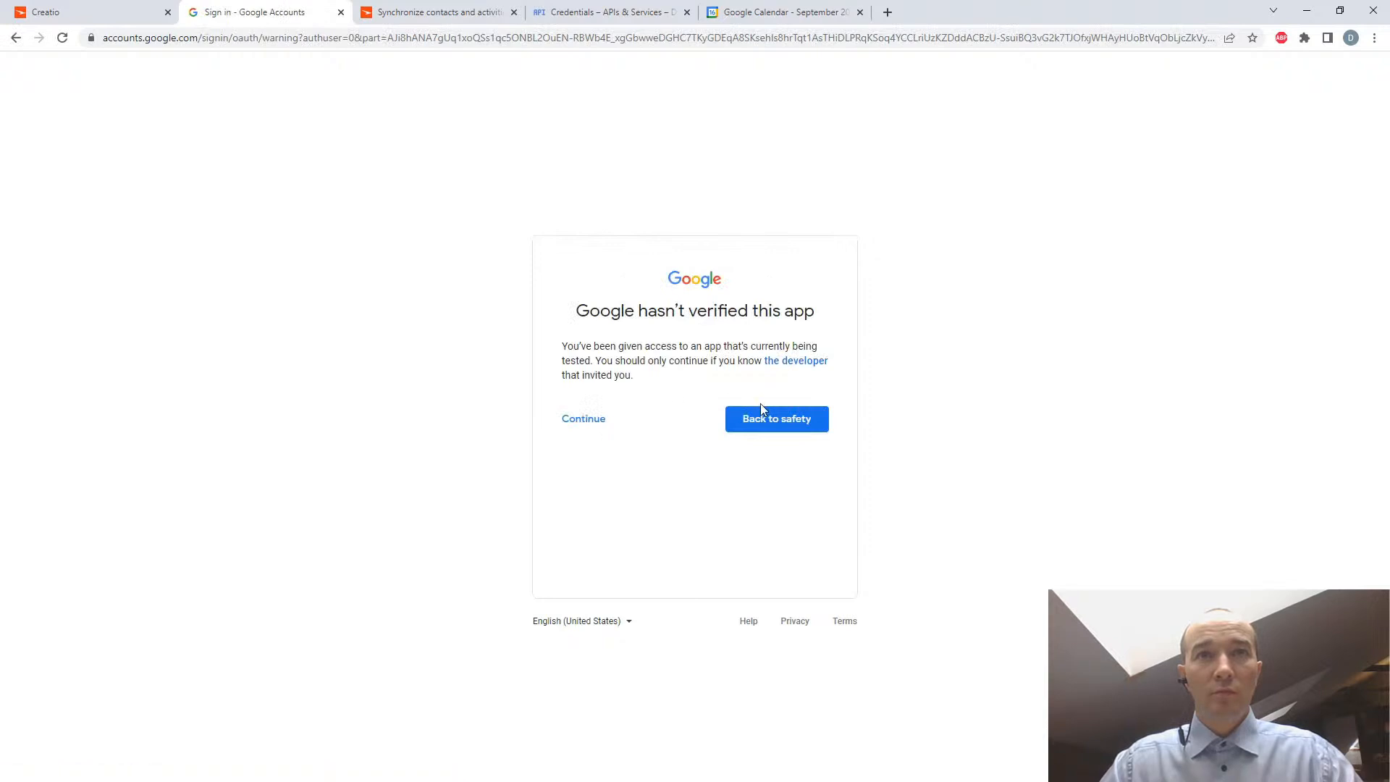
click(598, 420)
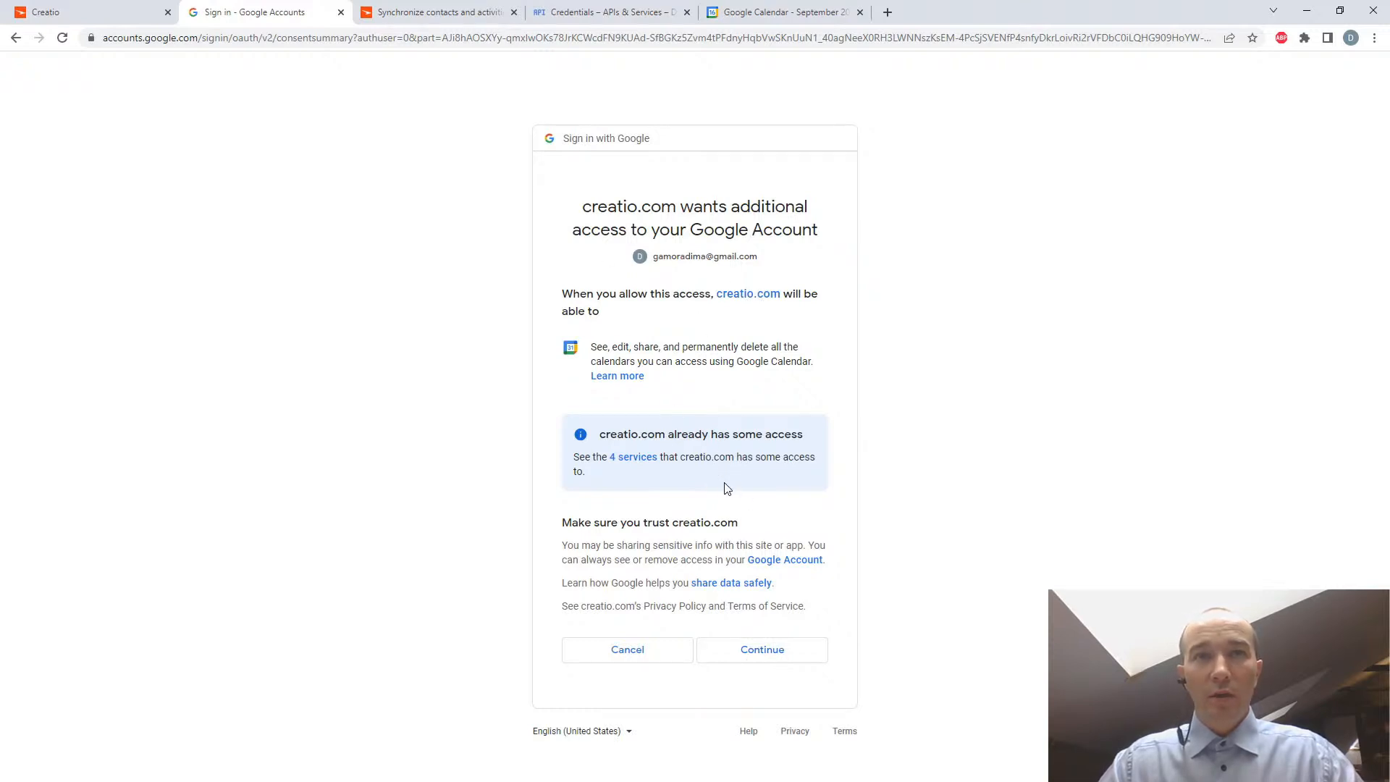
click(762, 650)
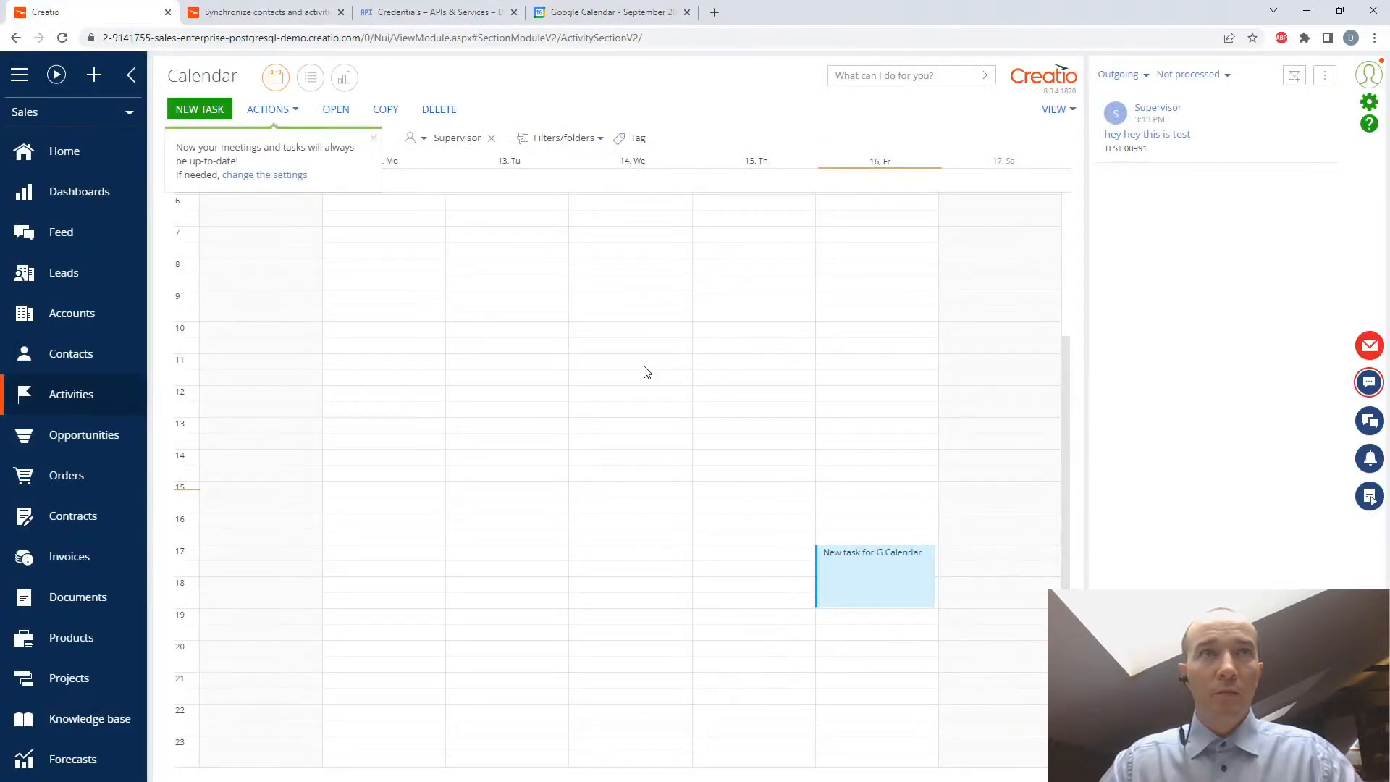
- Synchronize the Creatio activities immediately and agree to specify a shorter period for exporting data from Google
click(869, 349)
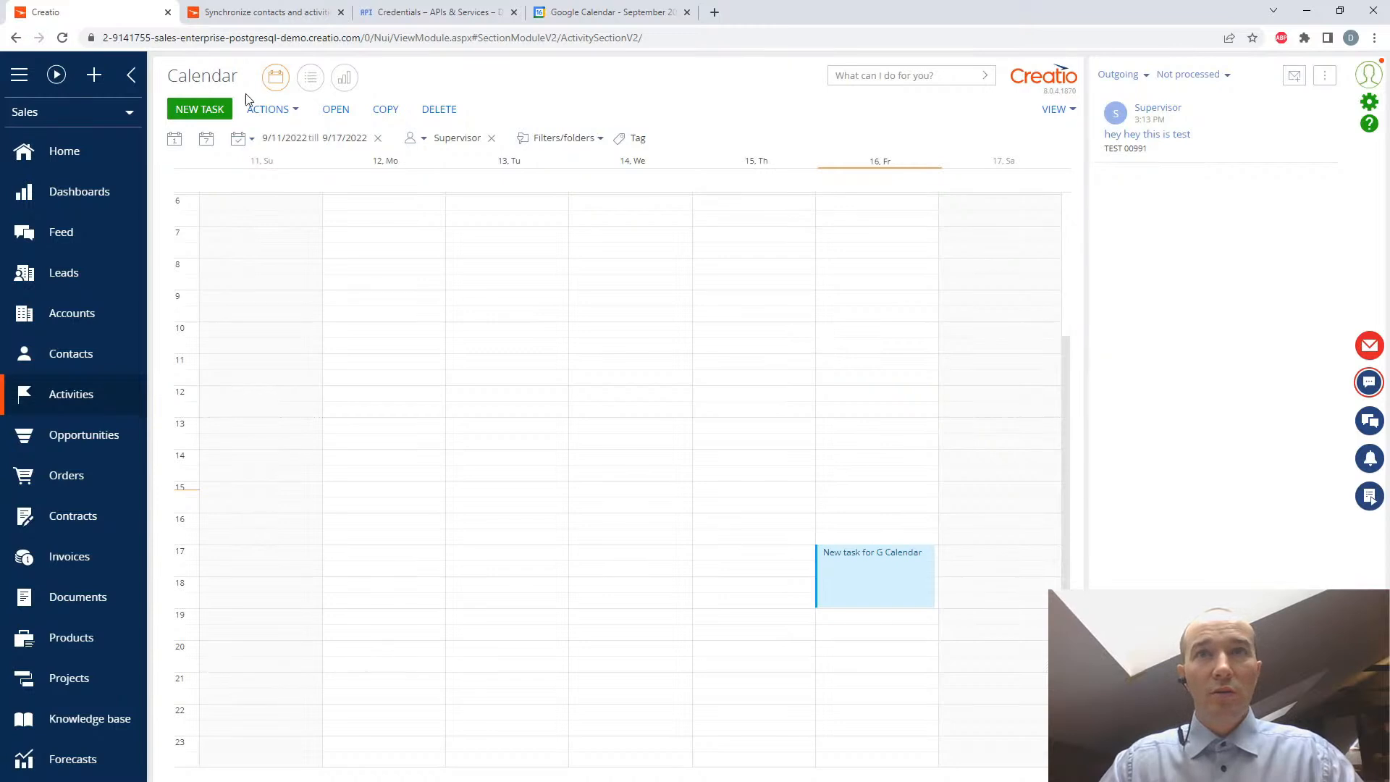
click(272, 109)
mouse_move(291, 133)
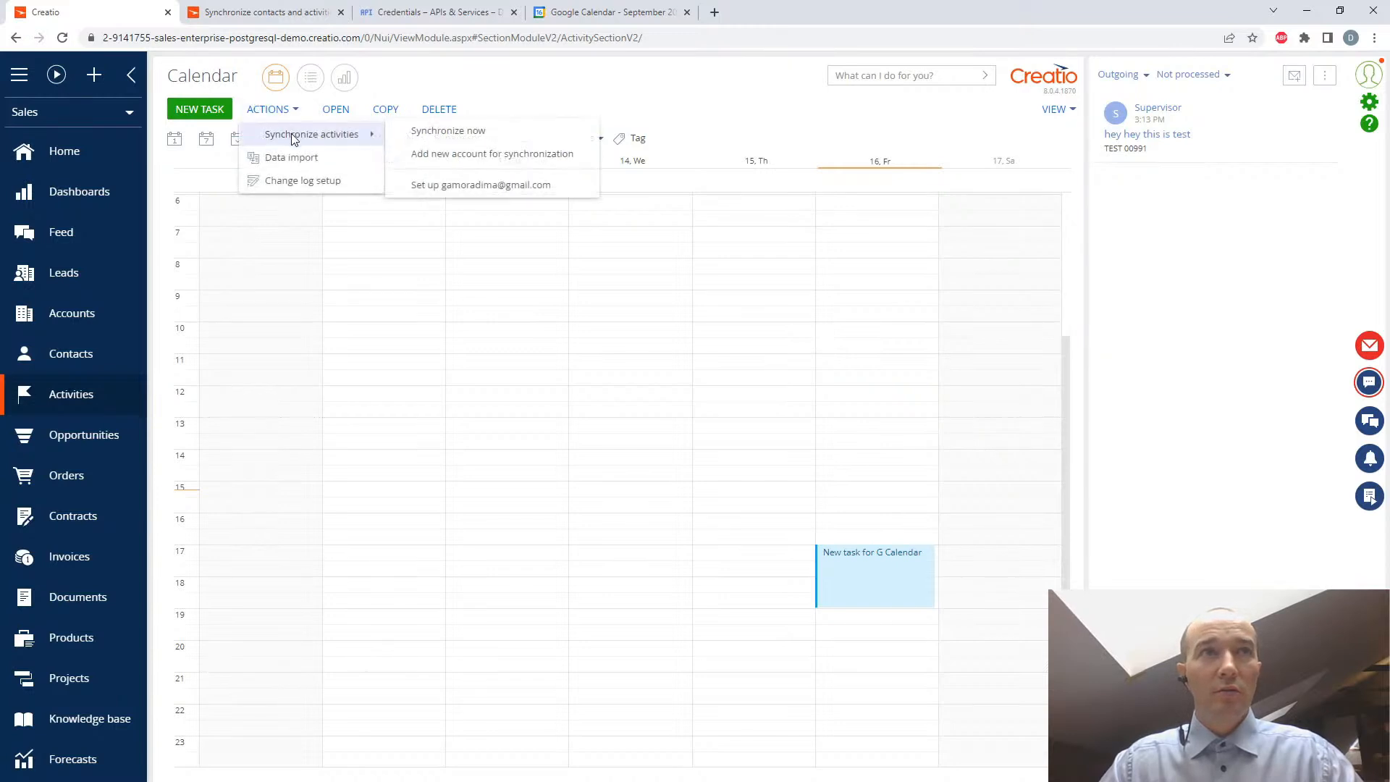
click(428, 131)
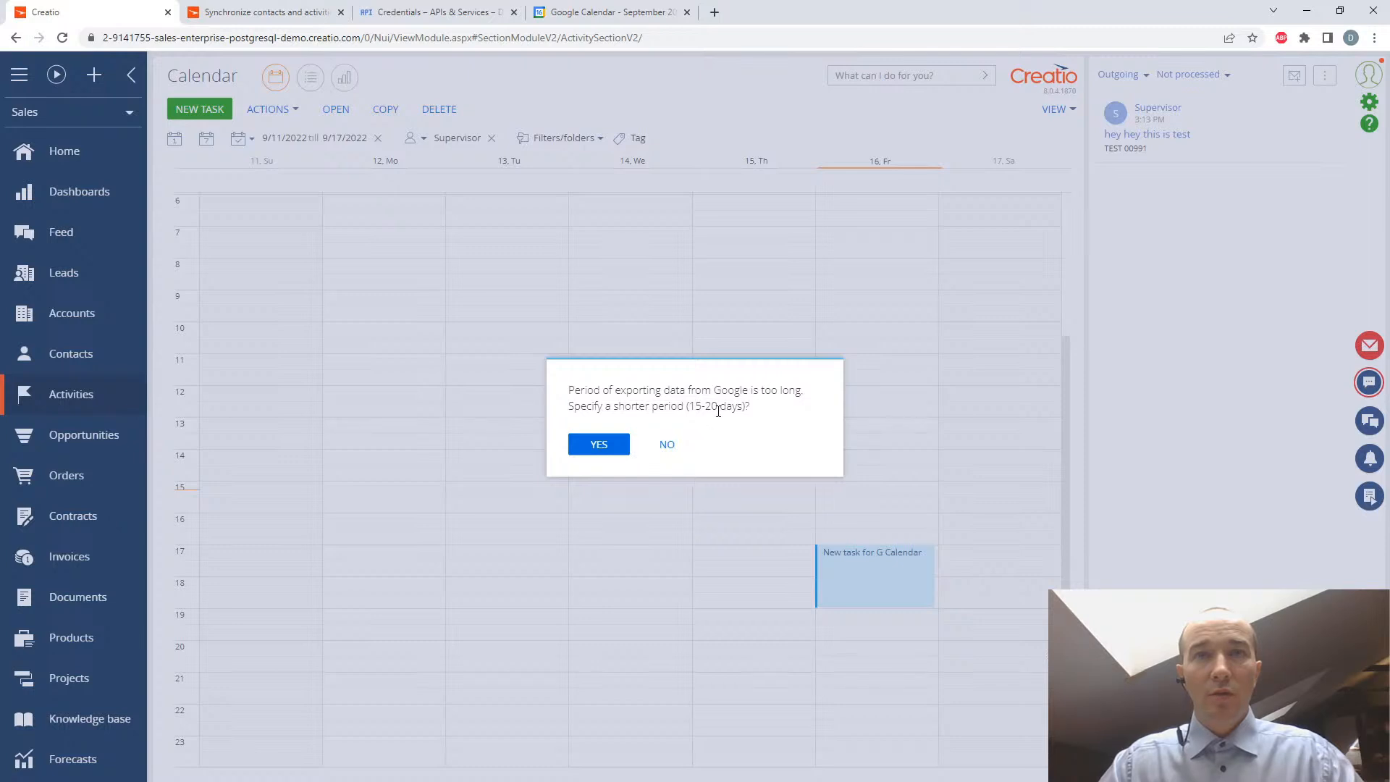
click(594, 450)
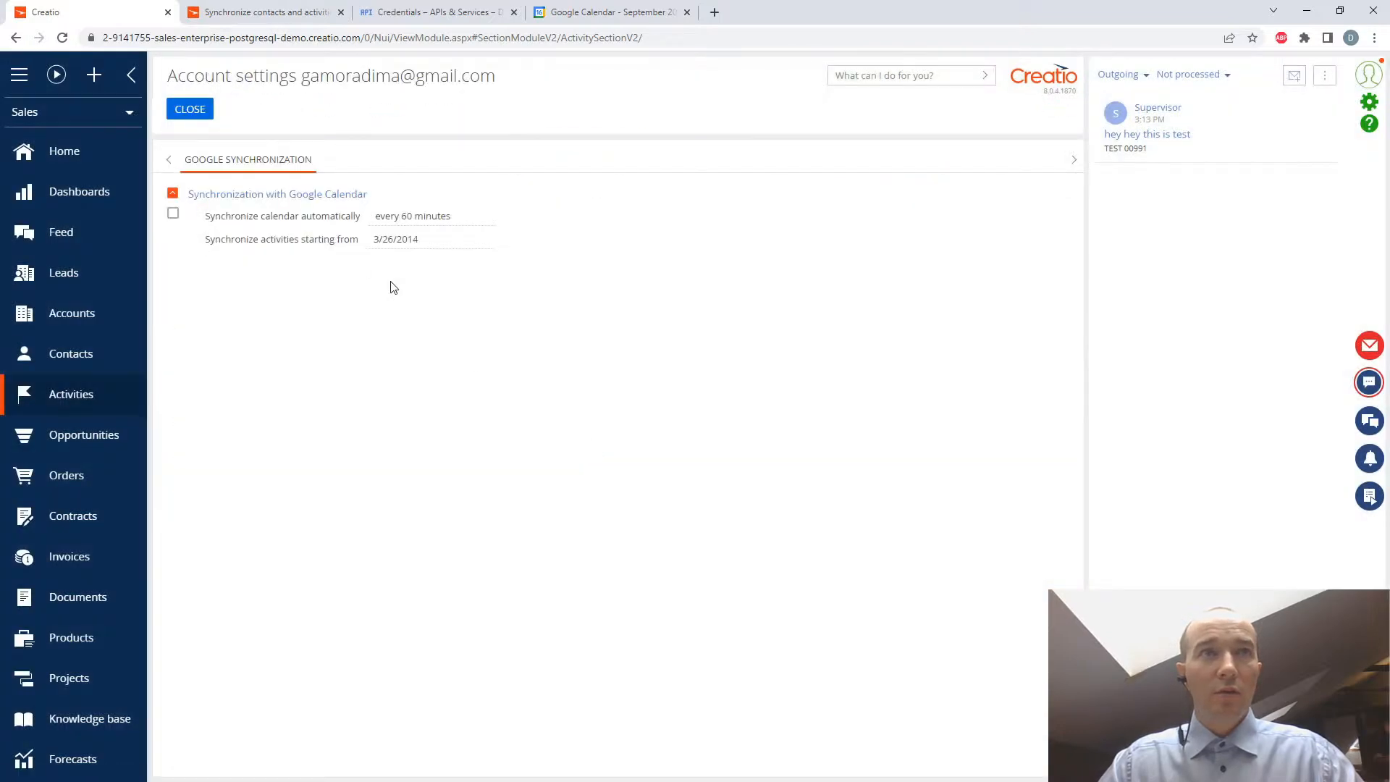
- Enable automatic Google Calendar synchronization every minute, set activities to synchronize starting from 9/16/2022, and save the account settings
click(173, 214)
click(383, 218)
click(391, 242)
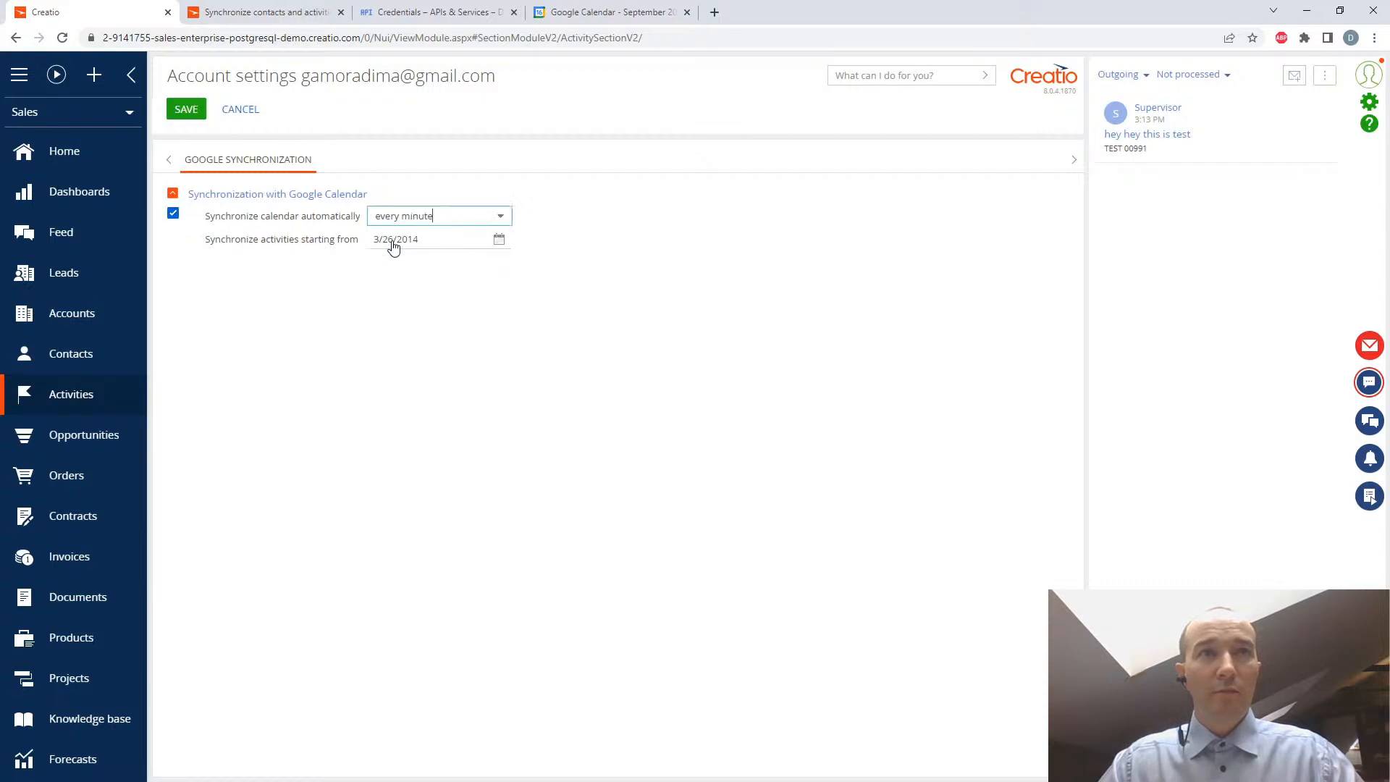
click(498, 239)
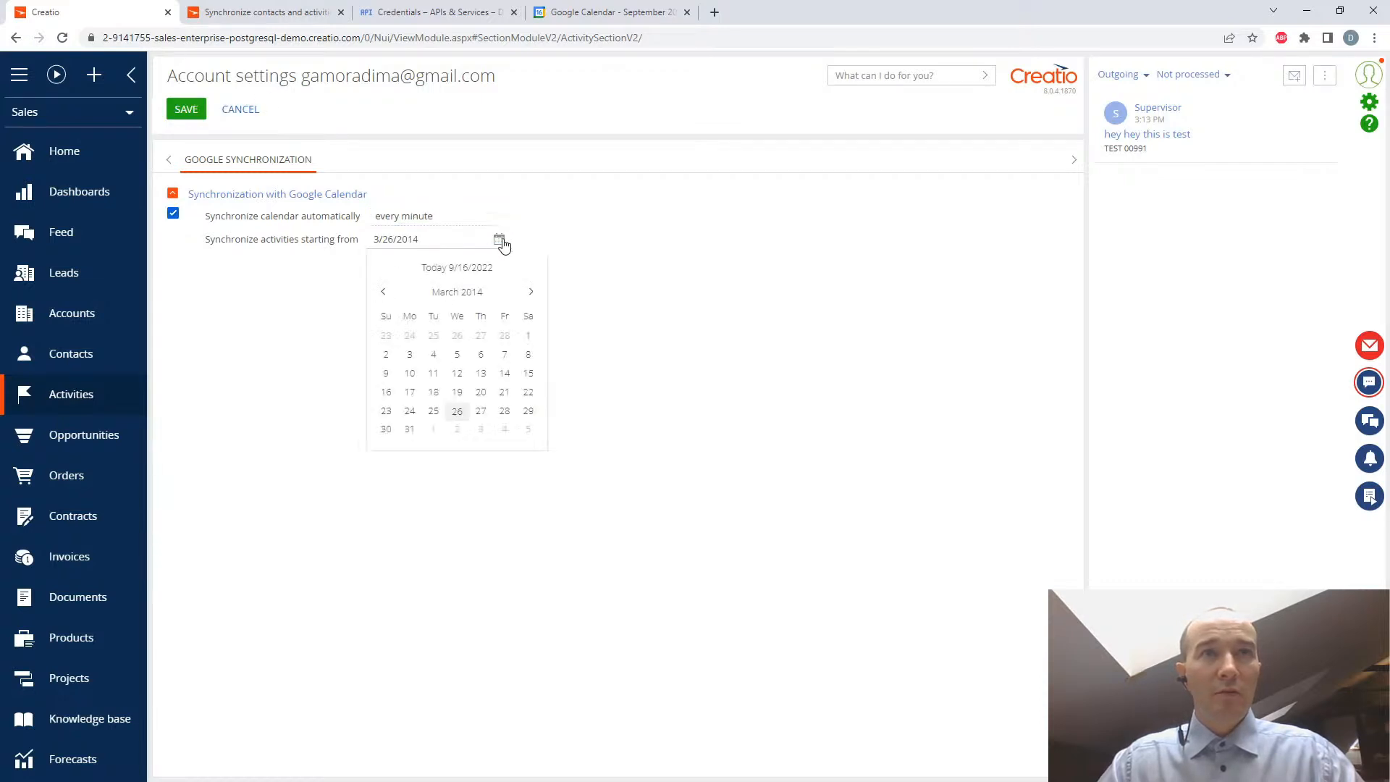
click(450, 269)
click(498, 240)
click(504, 396)
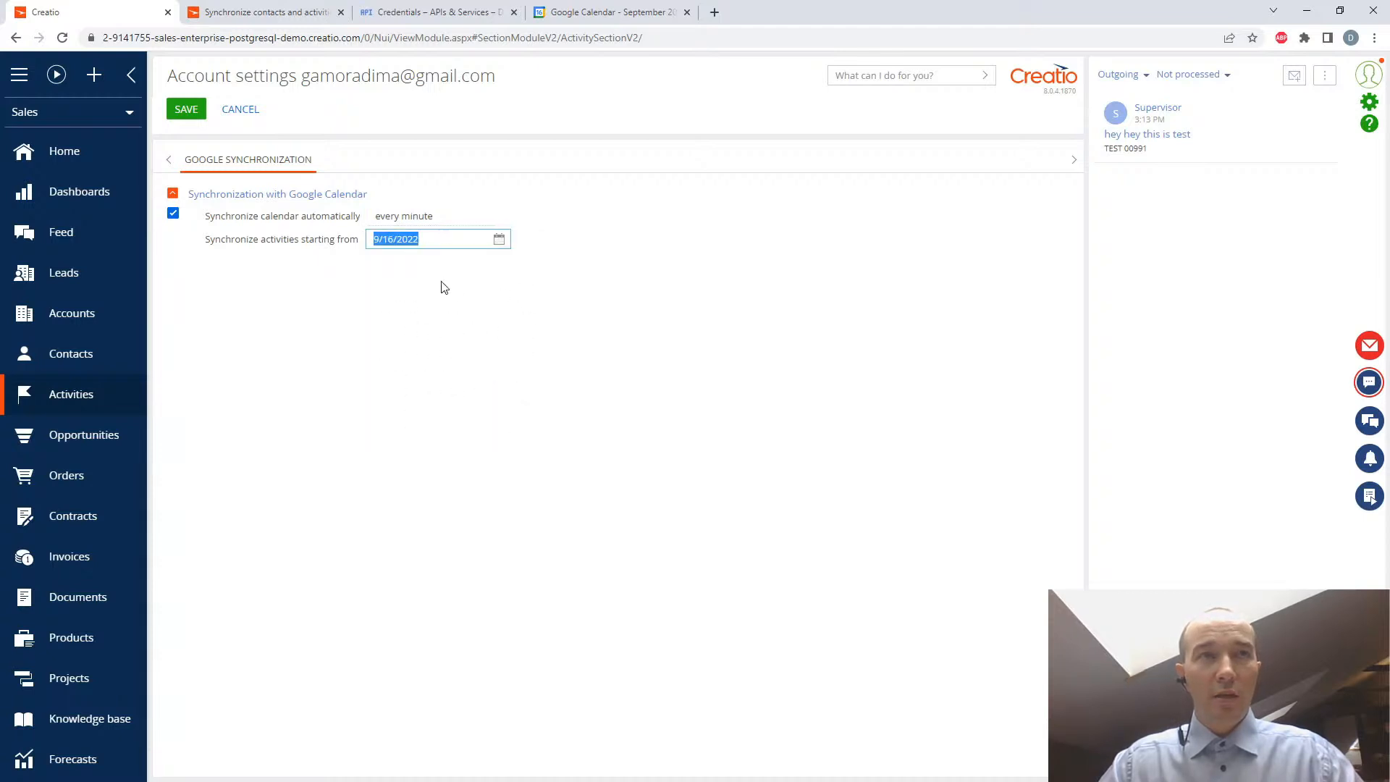
click(186, 109)
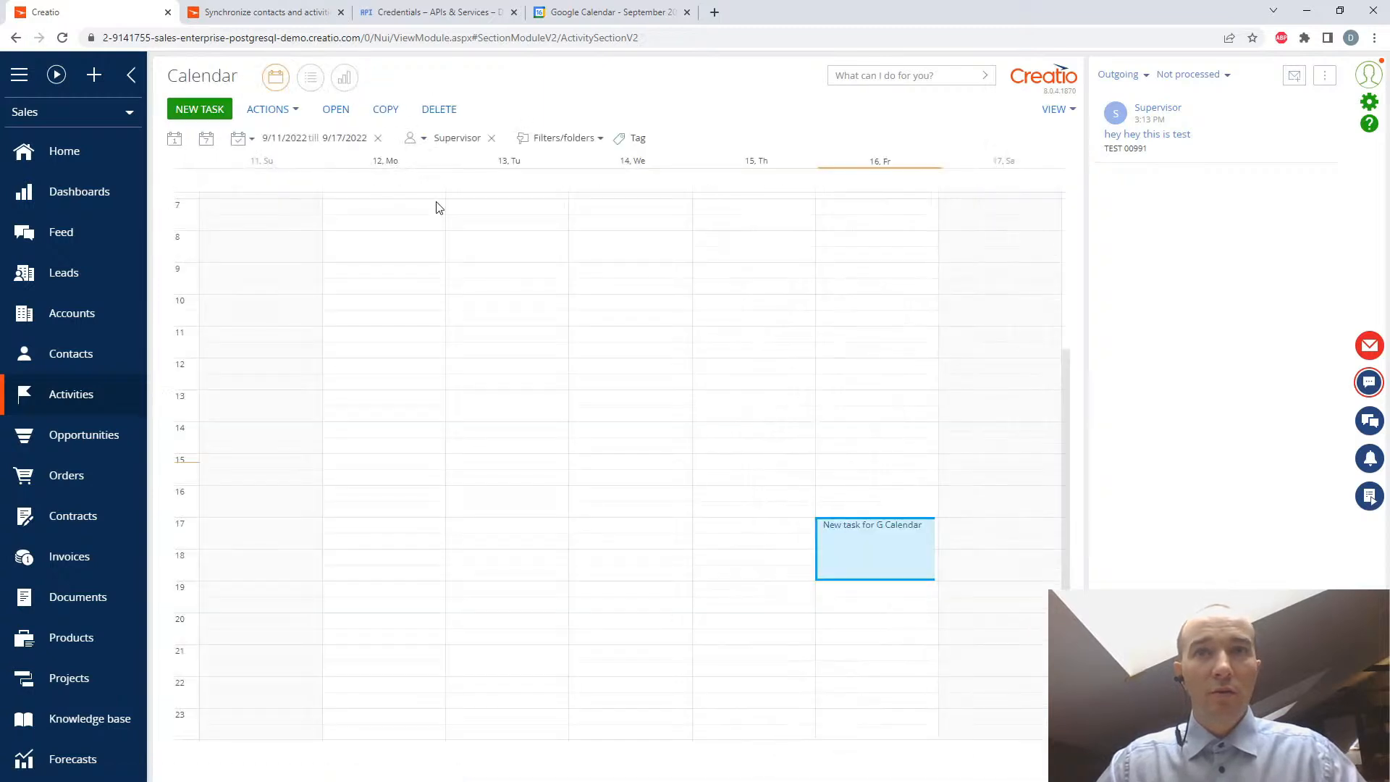
- Run the activity synchronization again from the Creatio calendar using the saved settings
click(289, 112)
mouse_move(312, 133)
click(427, 132)
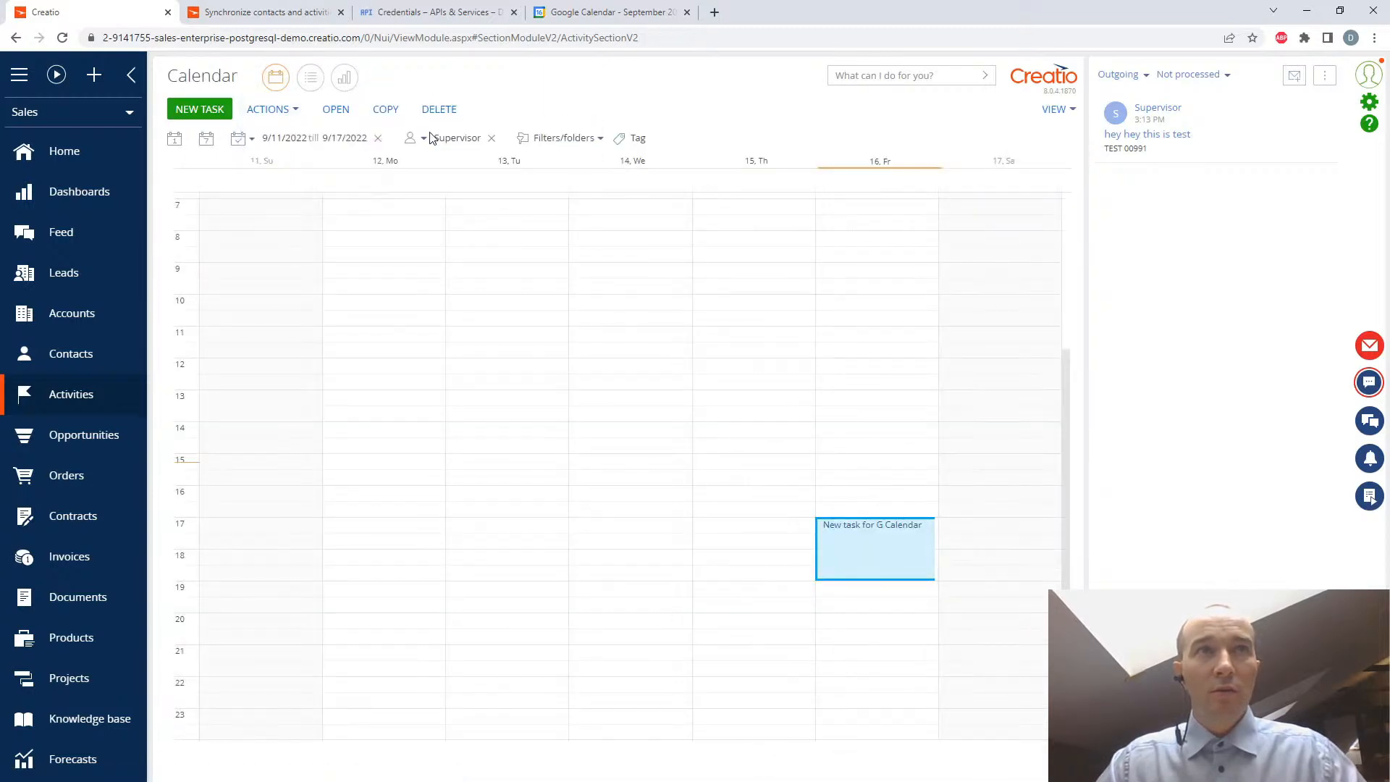
click(601, 445)
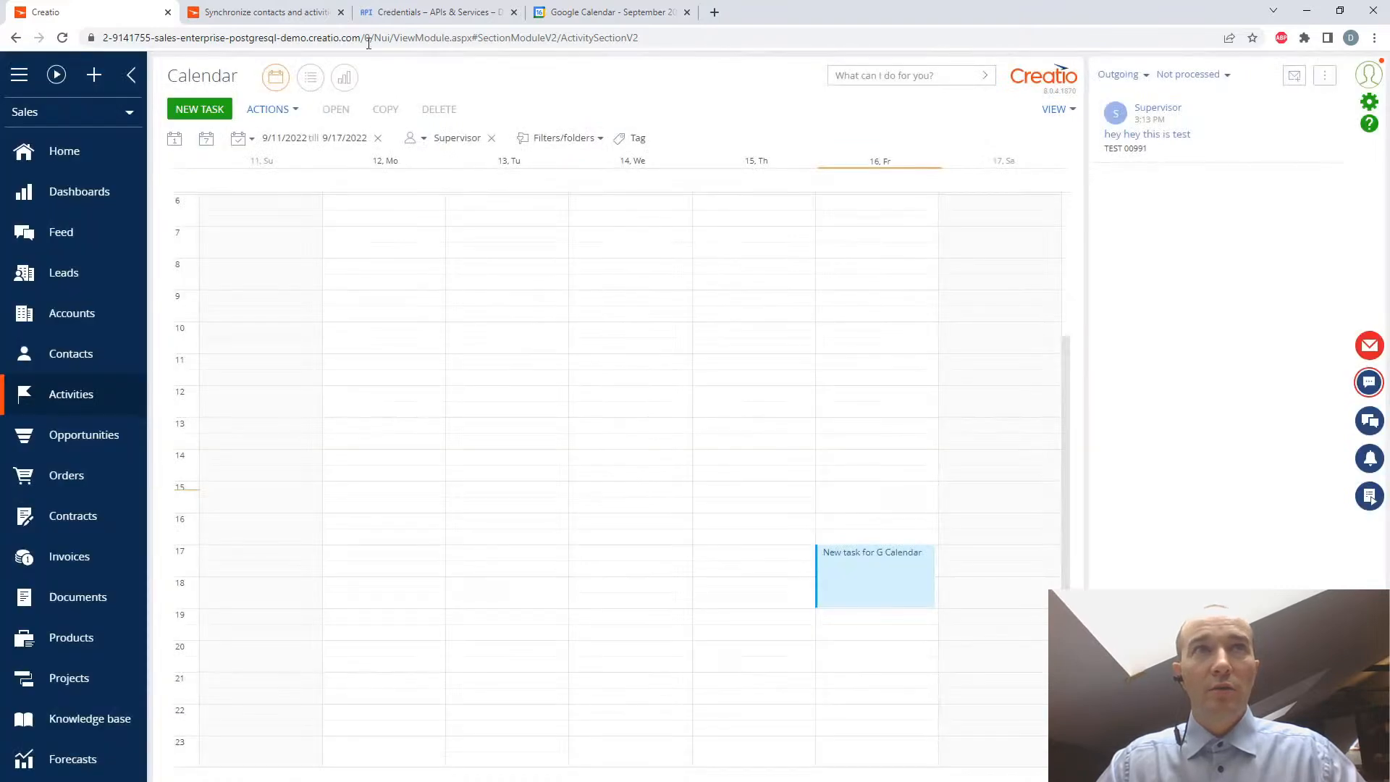
- Refresh Google Calendar, compare it with the Creatio calendar with the email panel collapsed, and inspect the "G calendar created item" event
click(594, 12)
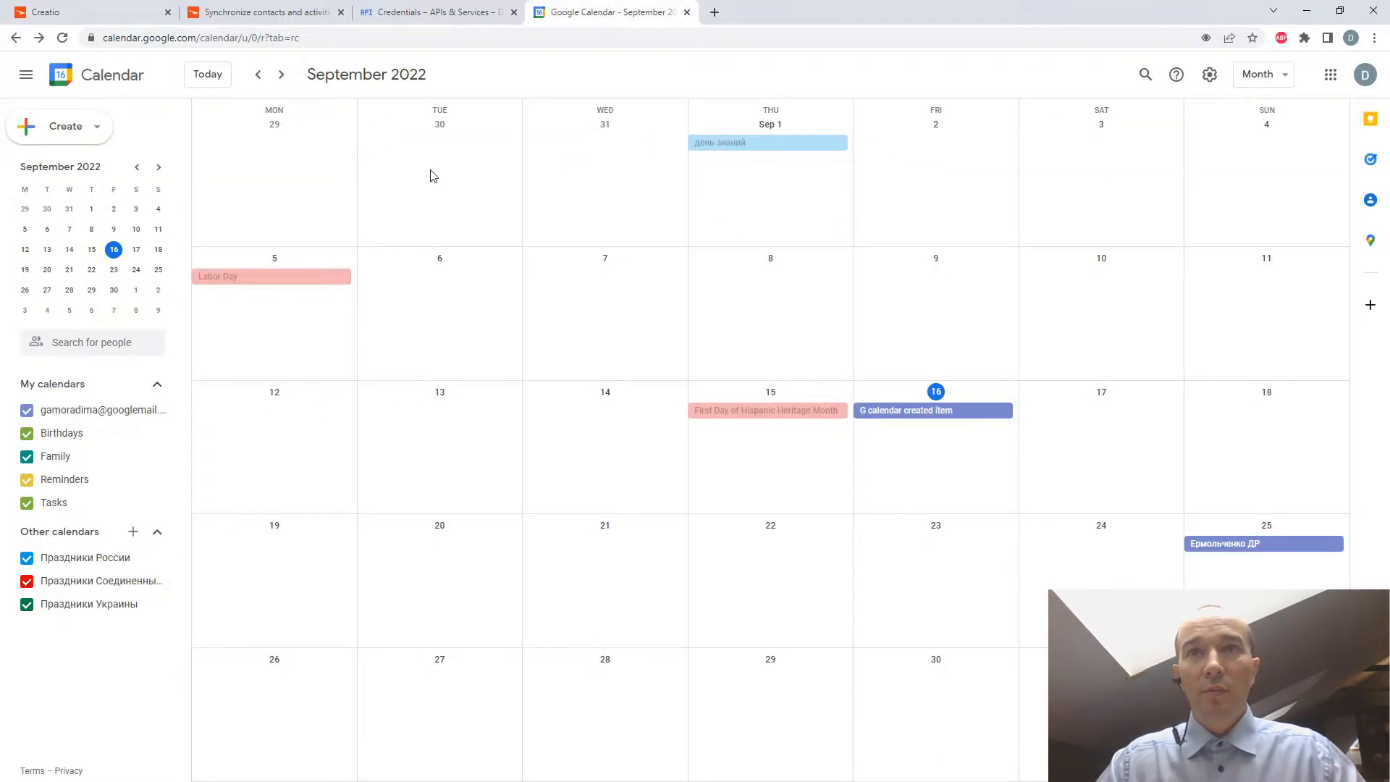
click(62, 38)
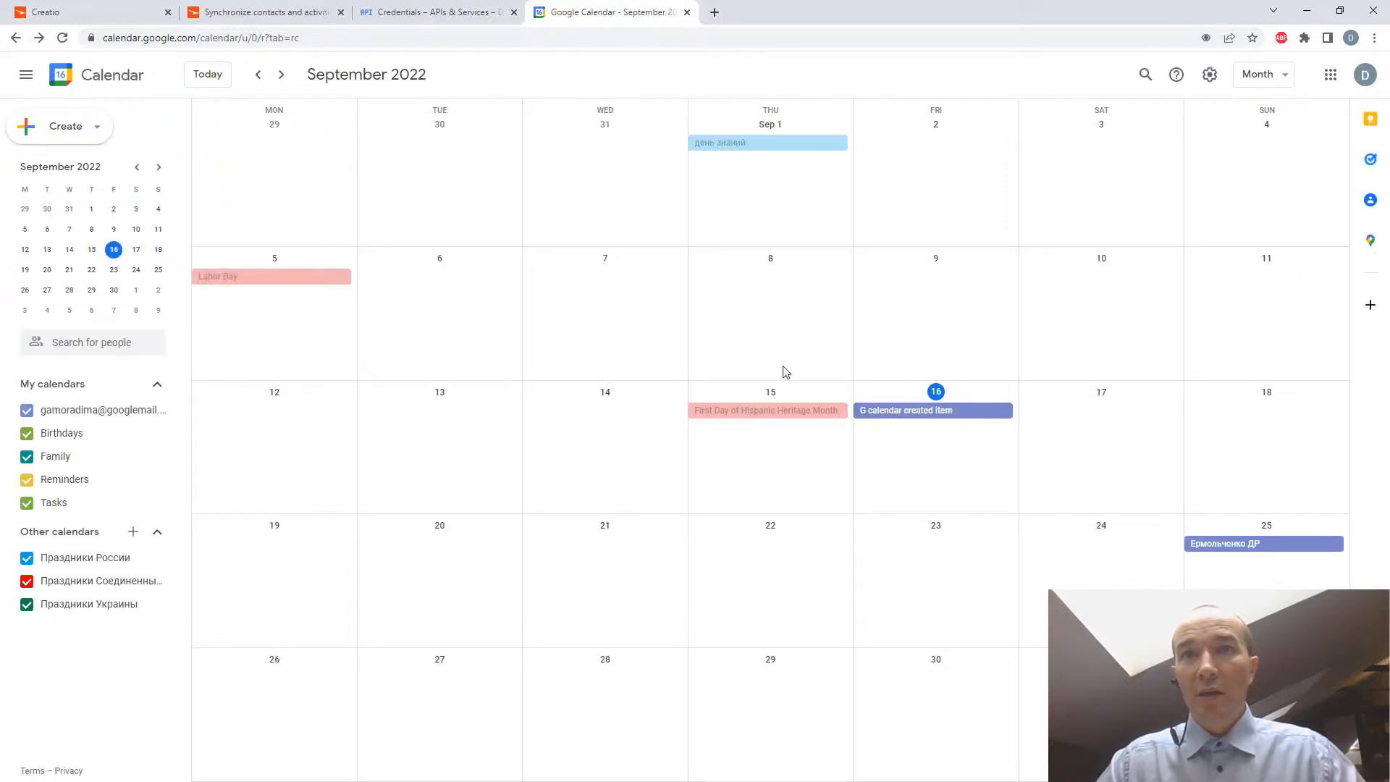
click(110, 16)
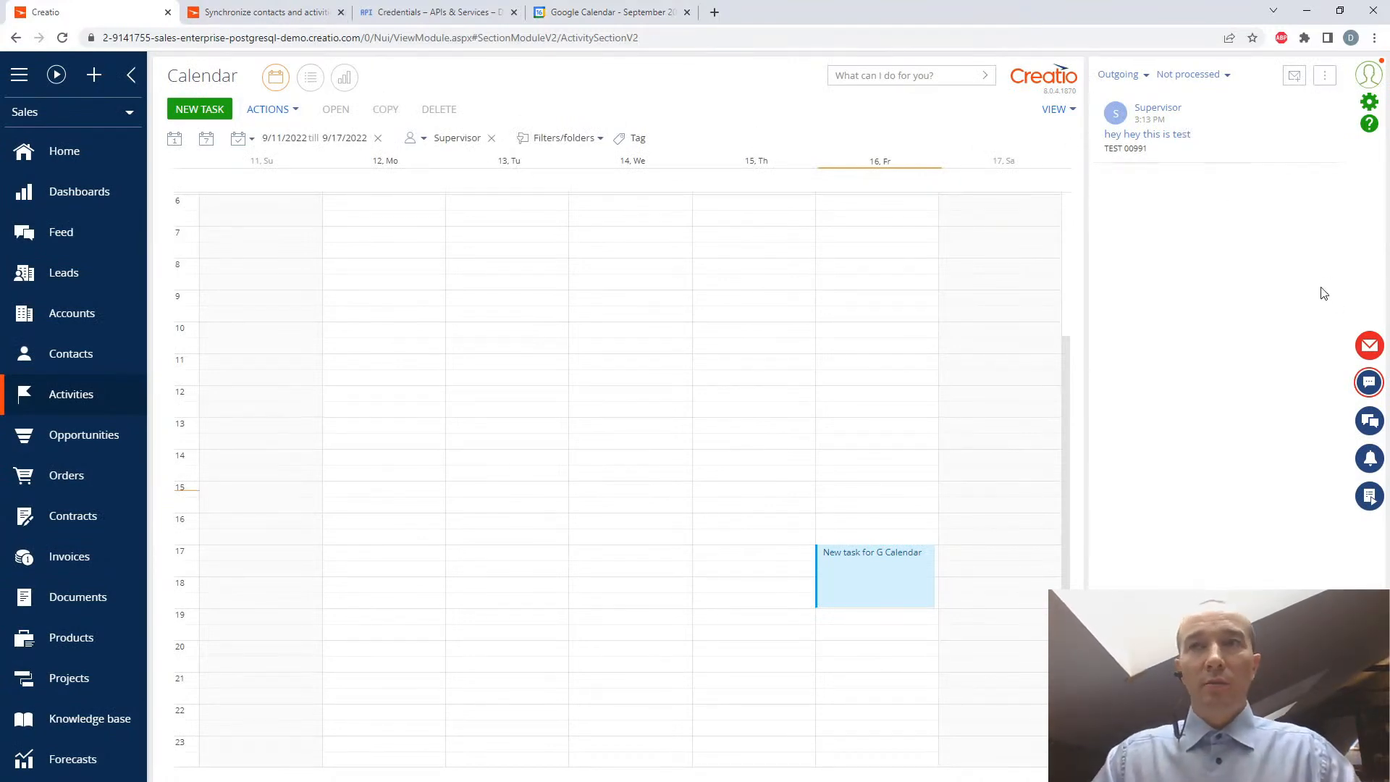
click(1369, 345)
click(197, 82)
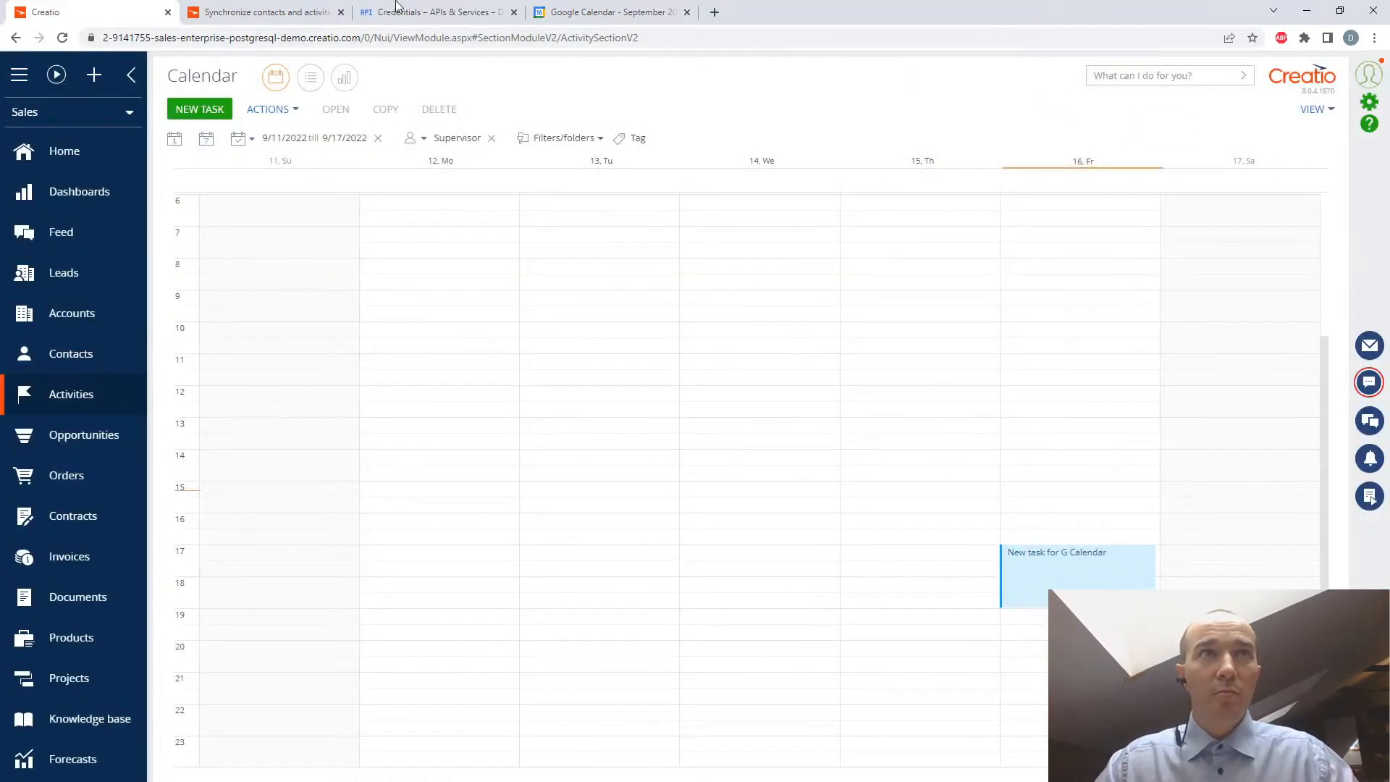
click(600, 11)
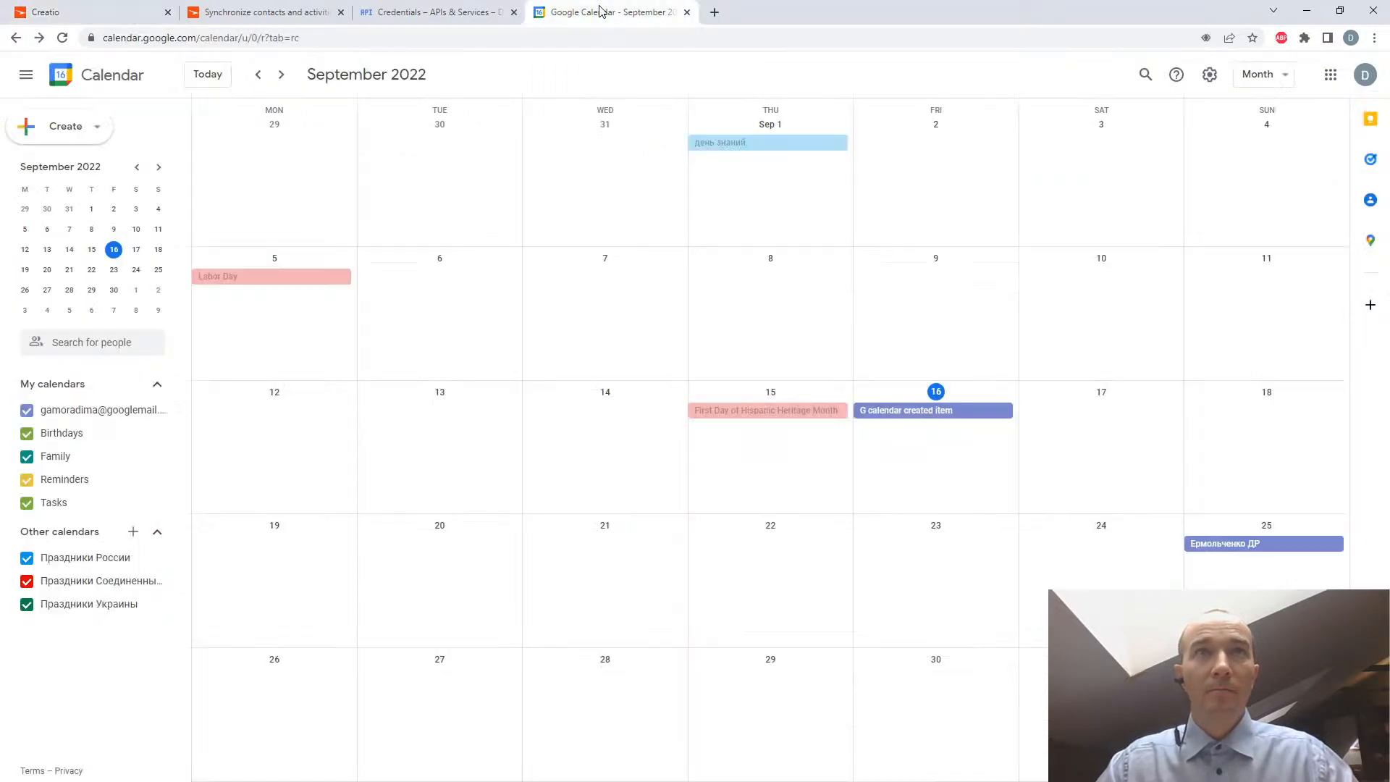
click(904, 417)
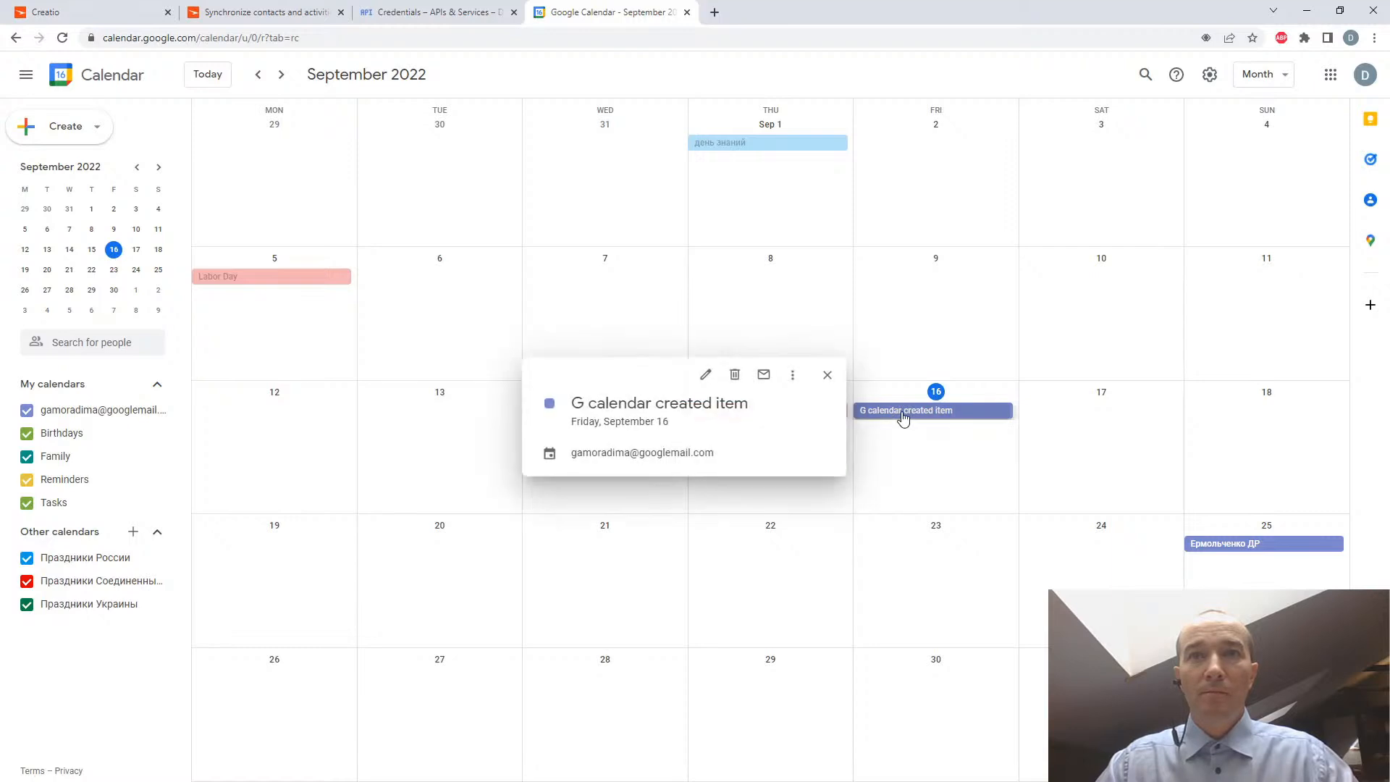
click(930, 300)
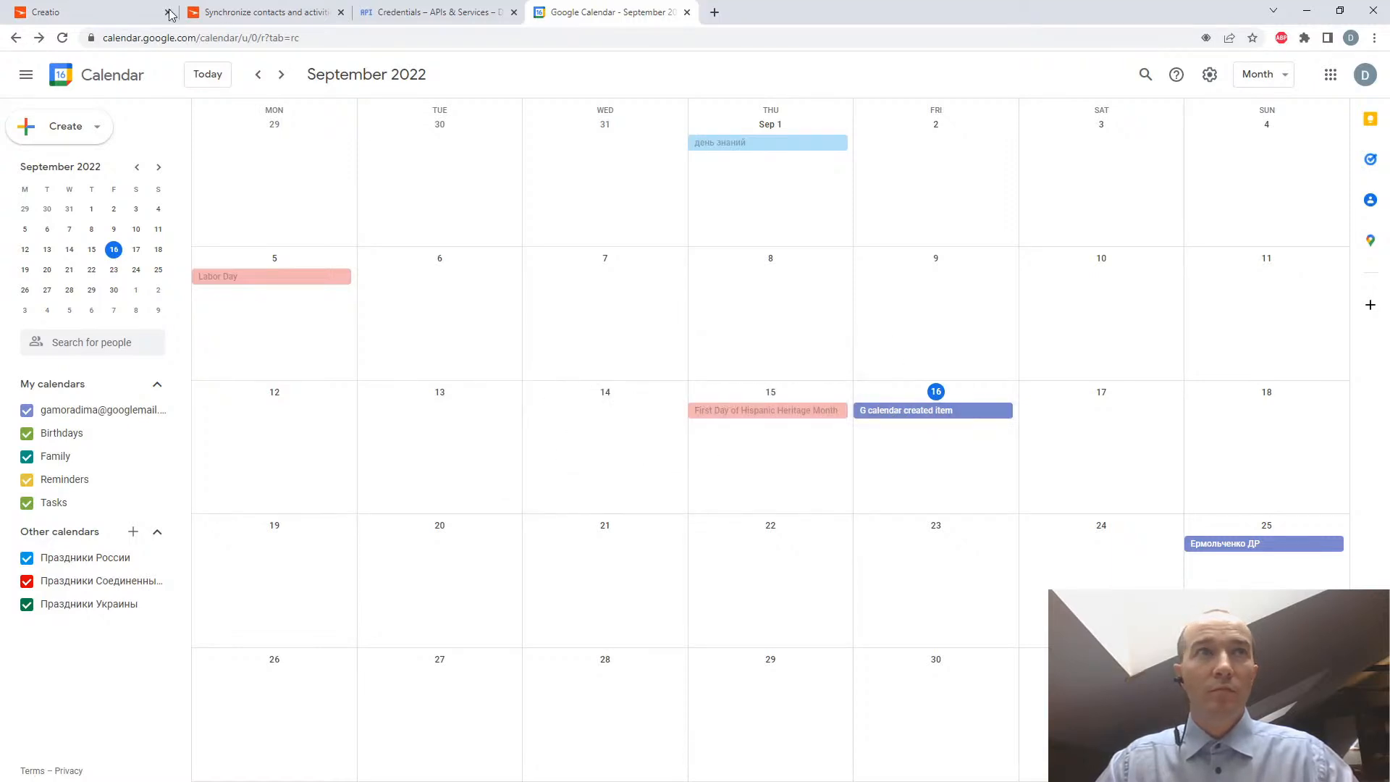
- Review the connected Google account's calendar synchronization settings in Creatio and close them
click(92, 17)
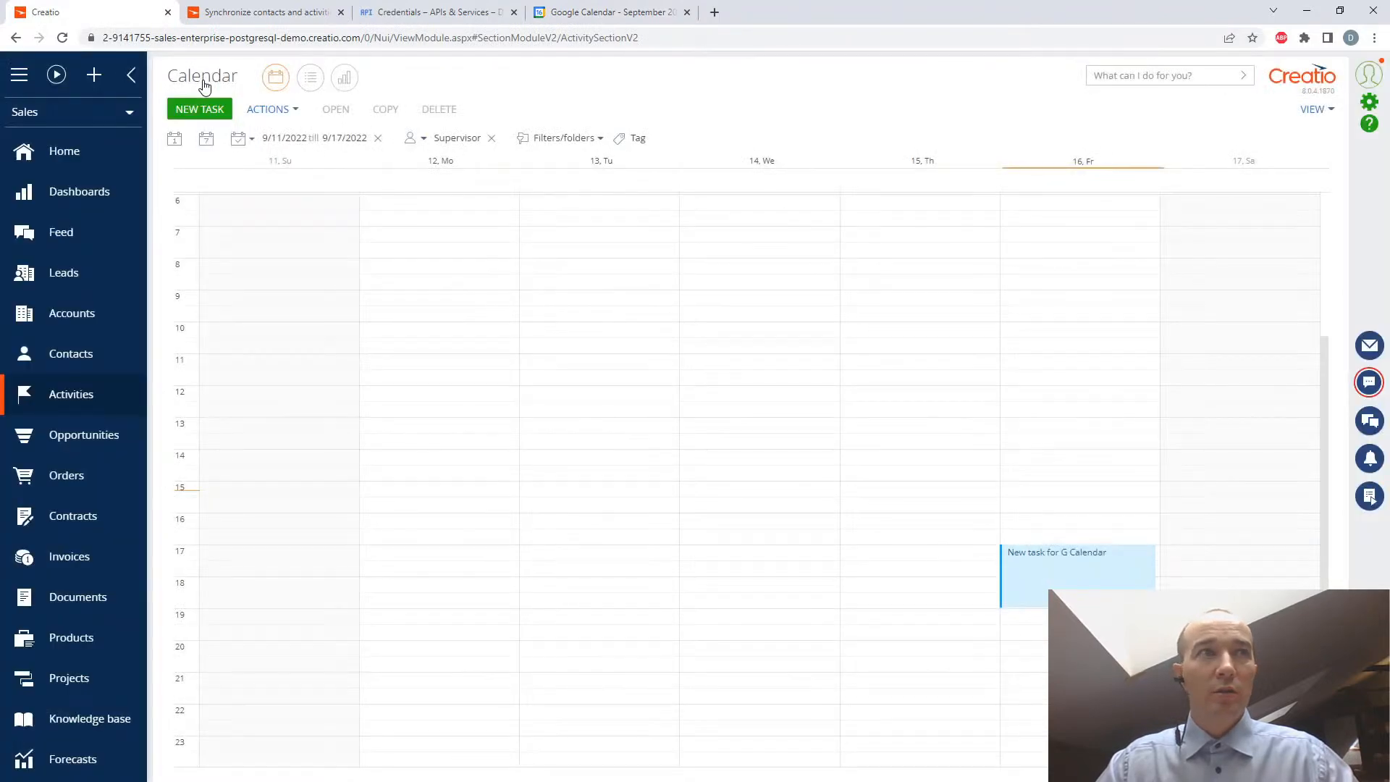
click(269, 111)
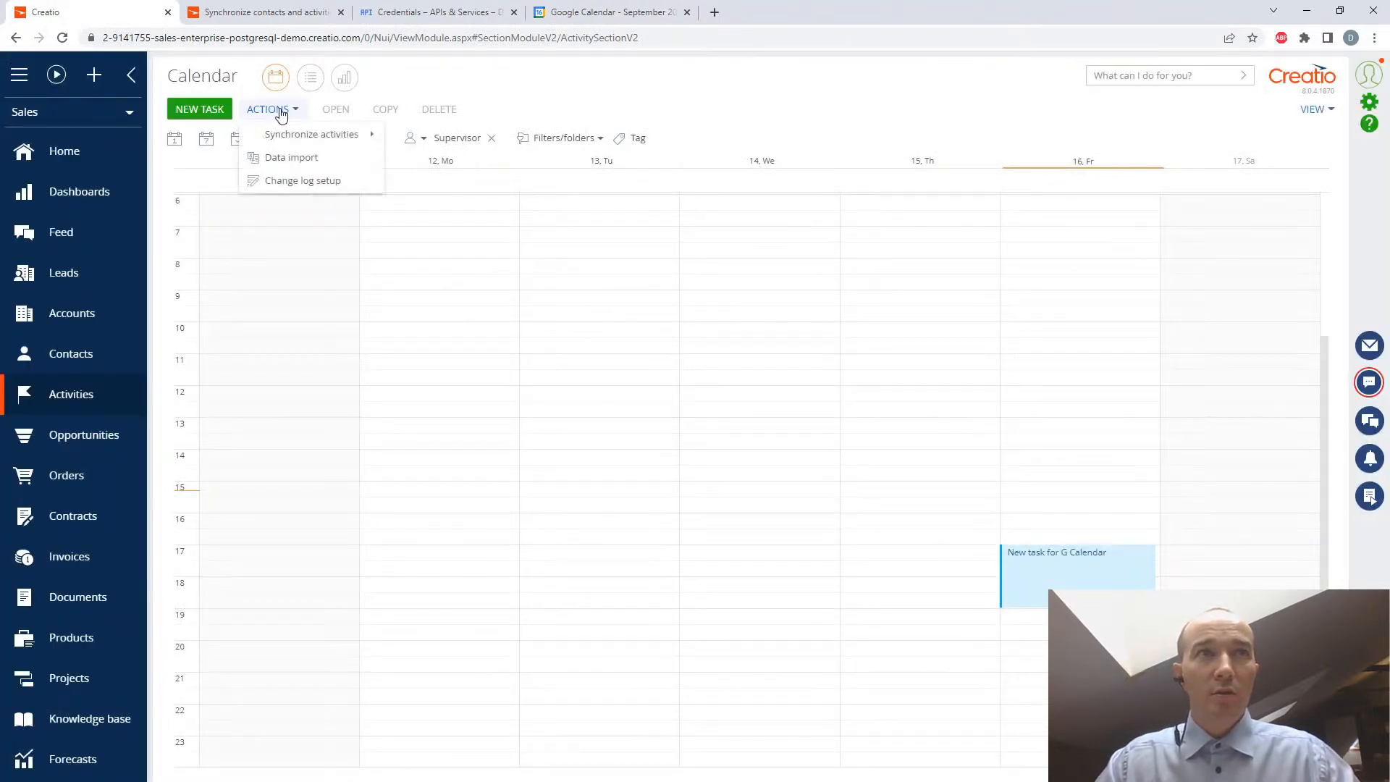
mouse_move(287, 130)
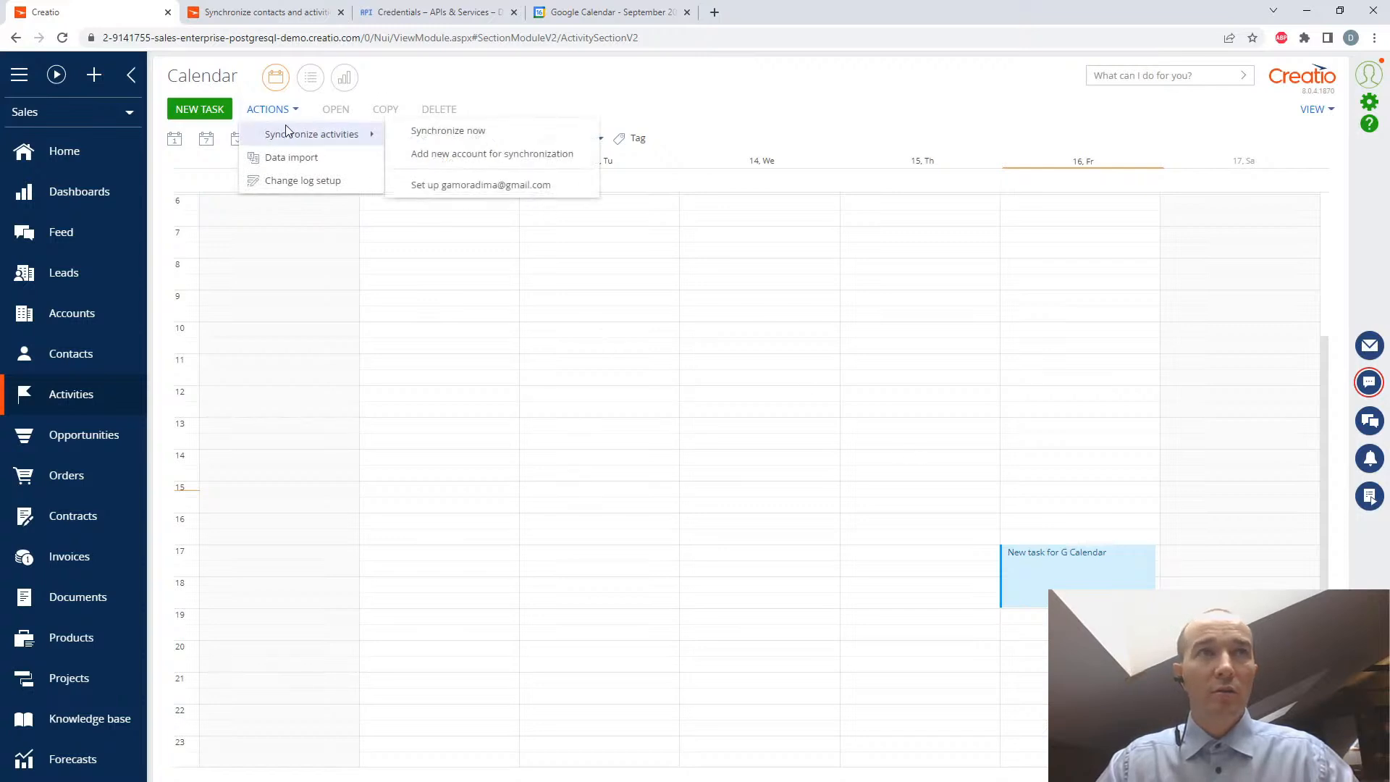
click(460, 186)
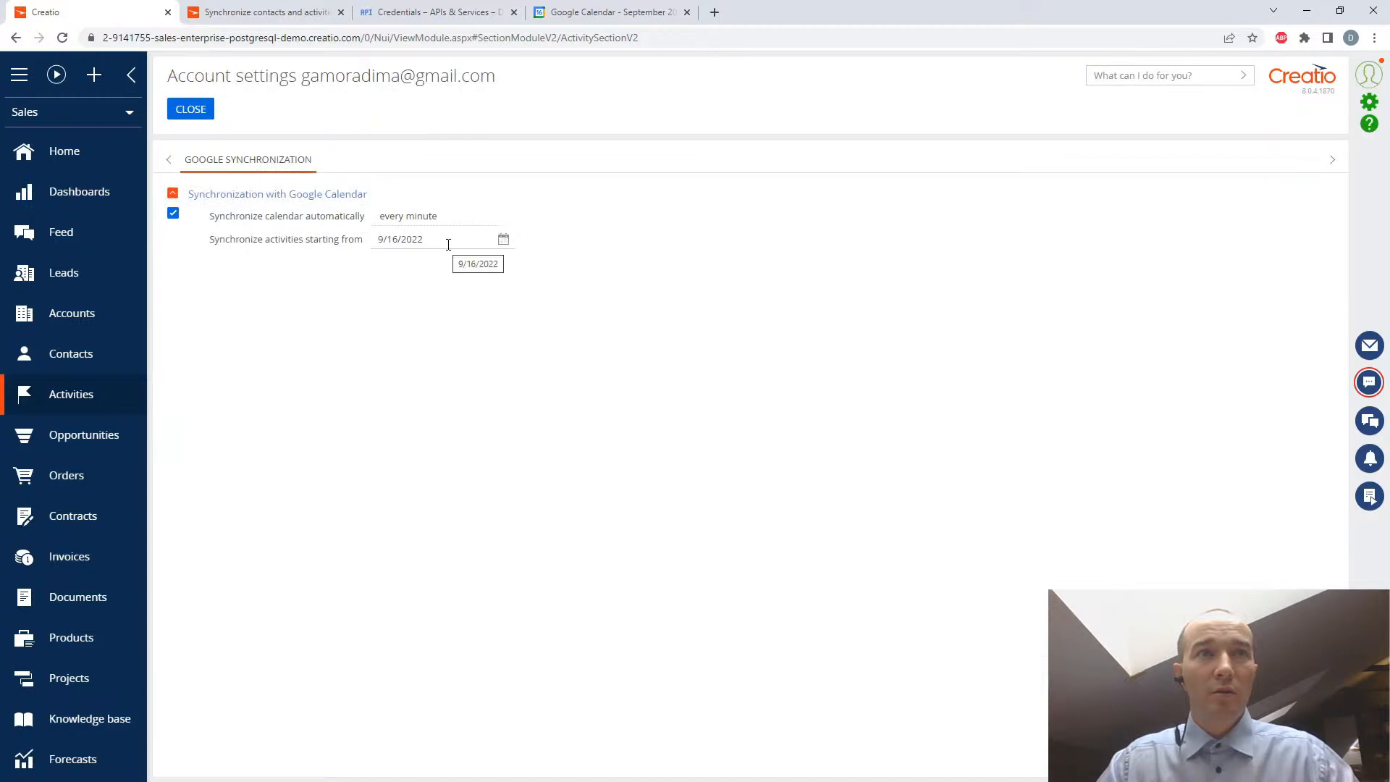
click(195, 109)
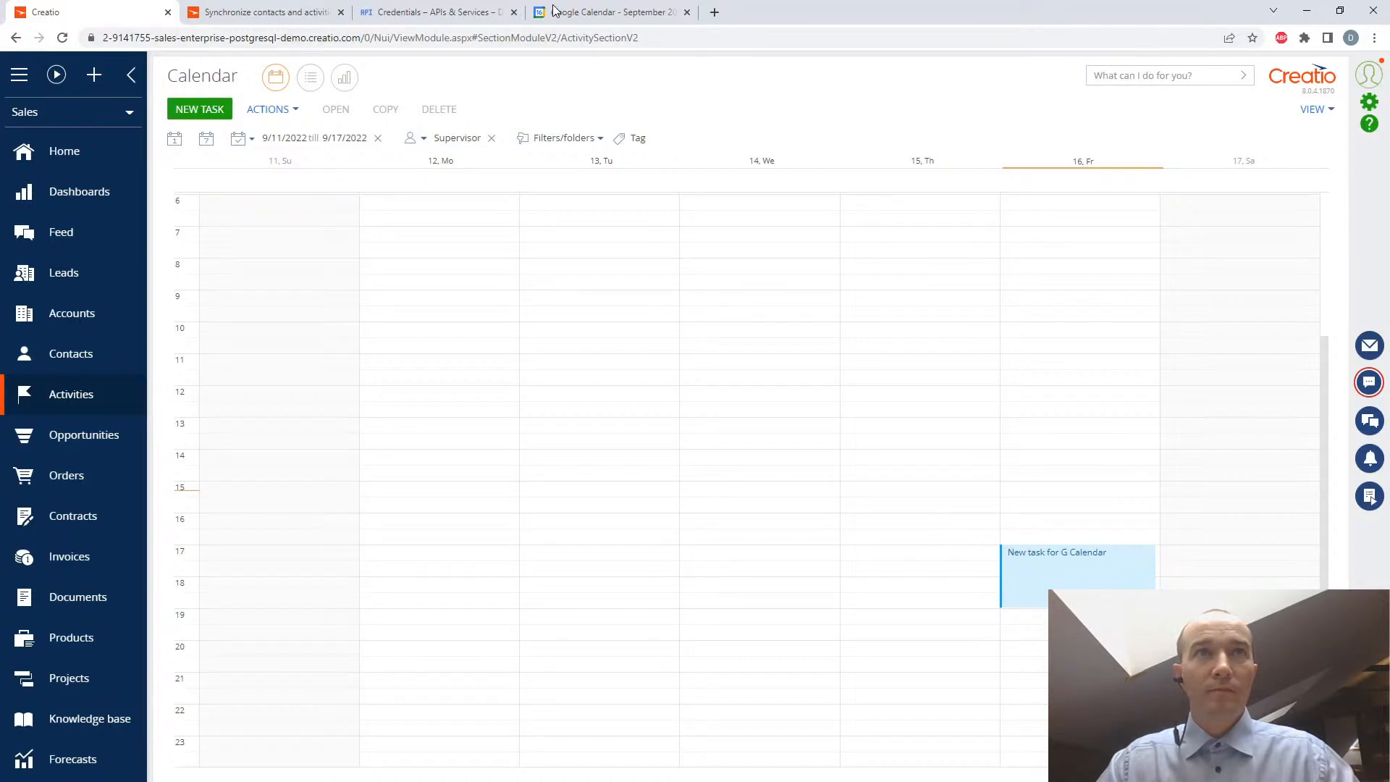
- Check Google Calendar for the synchronized task, looking one month ahead and returning to September 2022
click(579, 11)
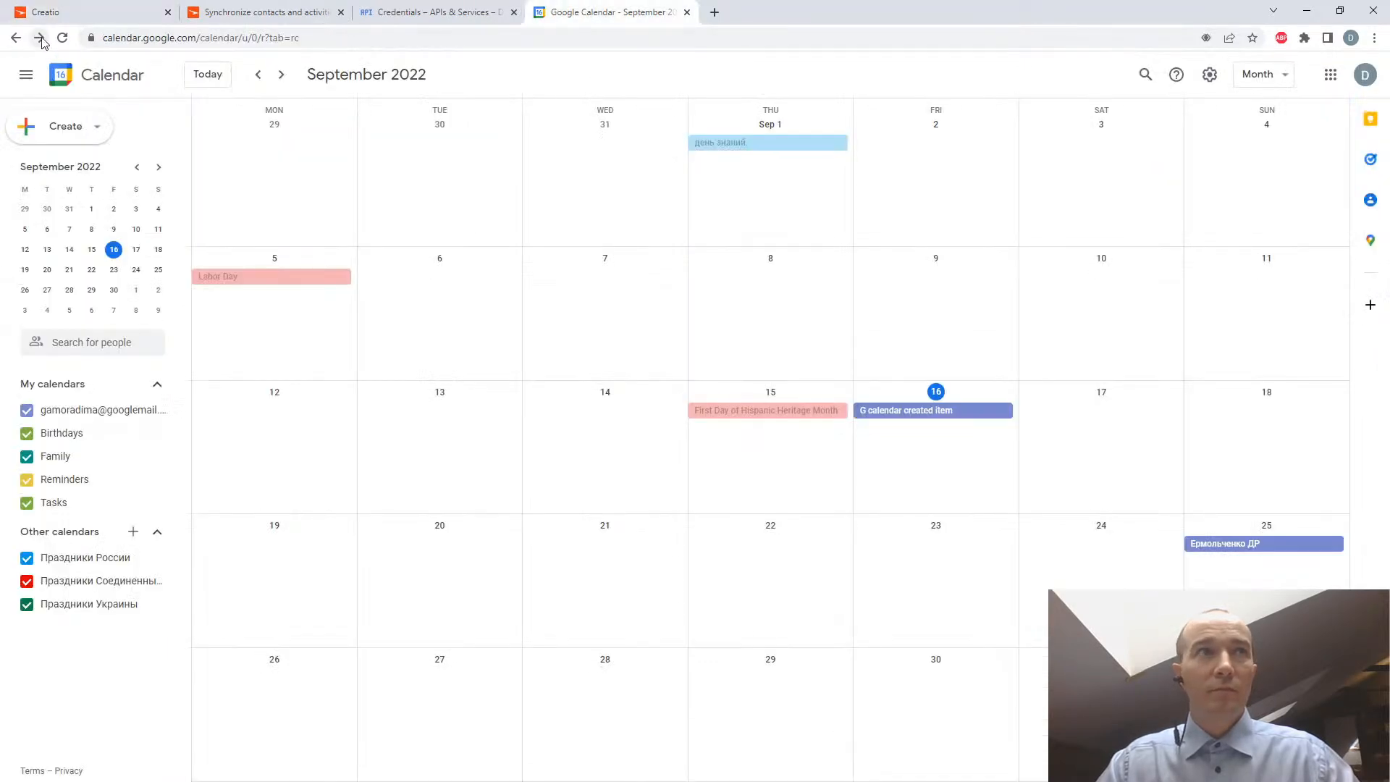
click(280, 74)
click(258, 75)
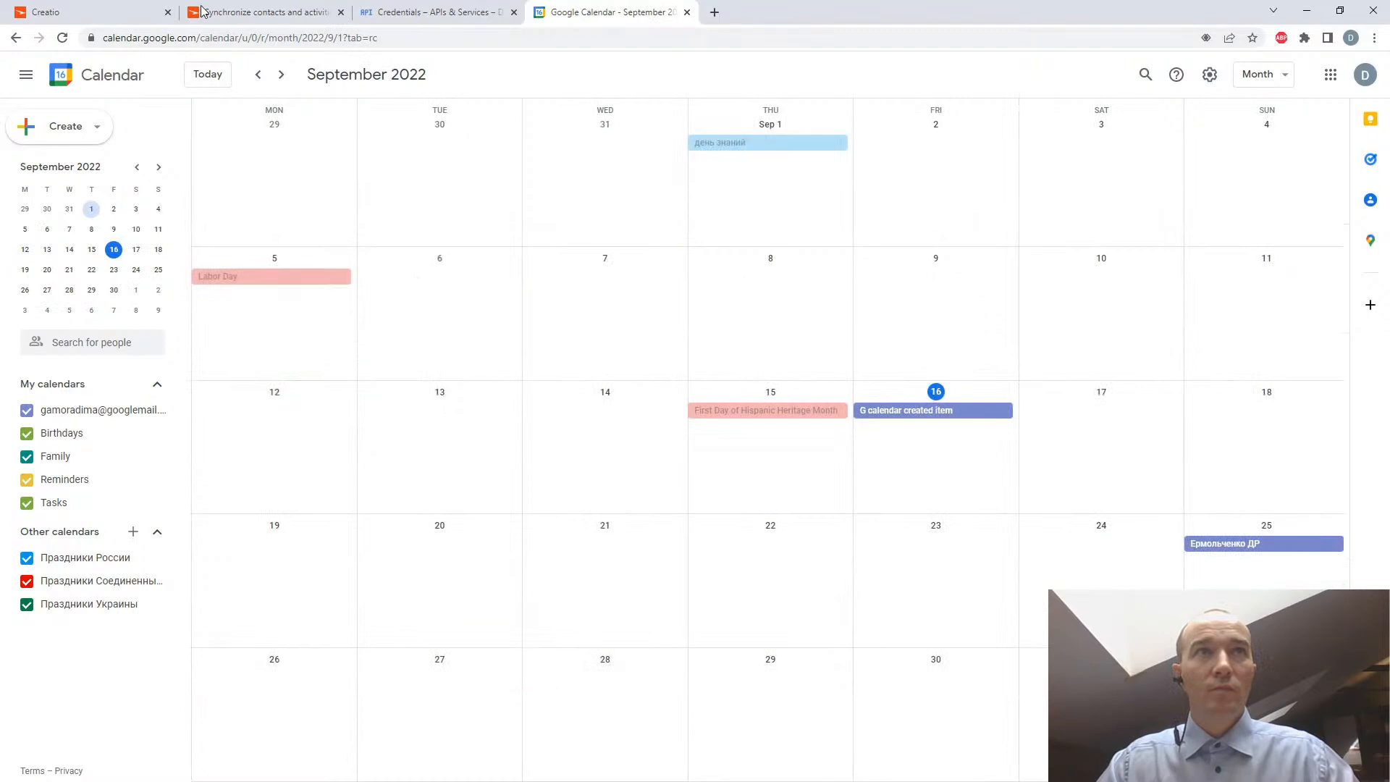
- Return to Creatio and display the incoming emails in the email panel
click(108, 8)
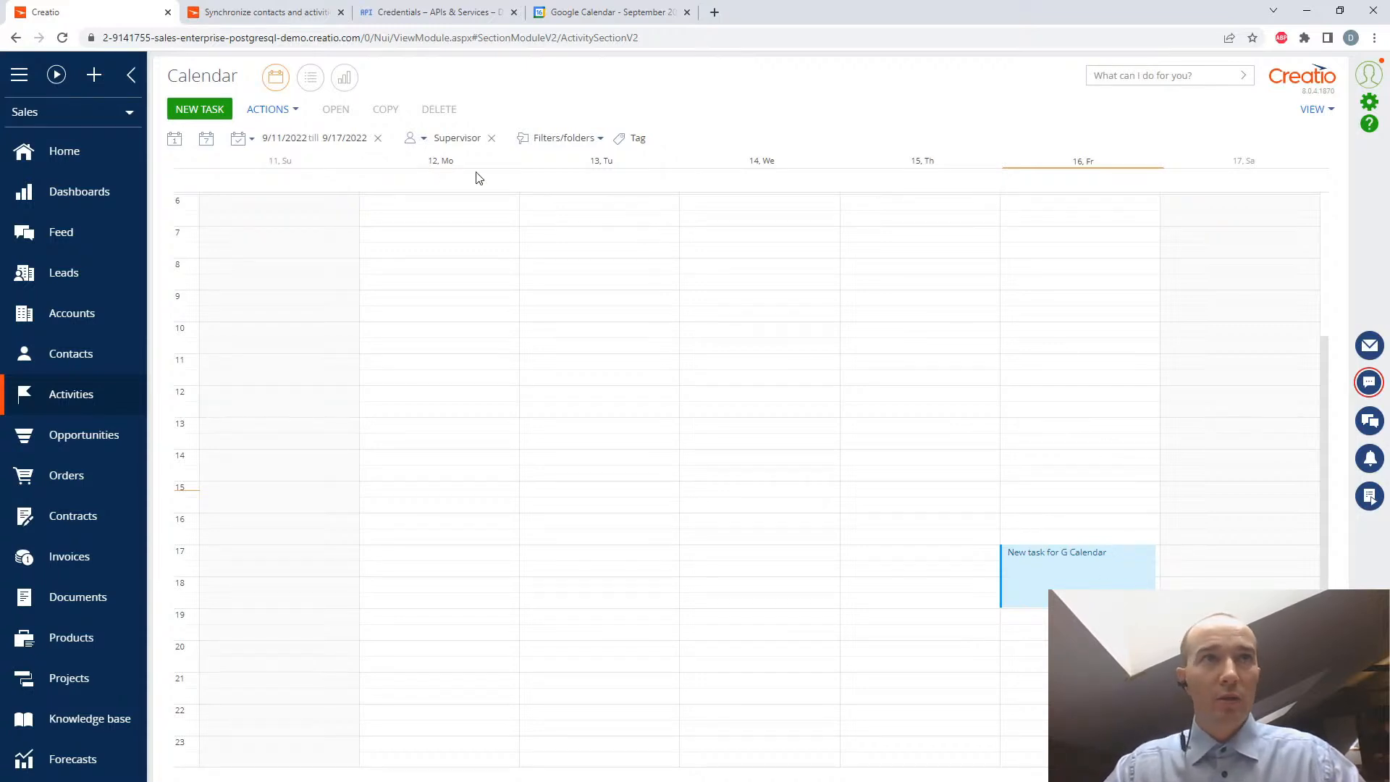
click(1369, 345)
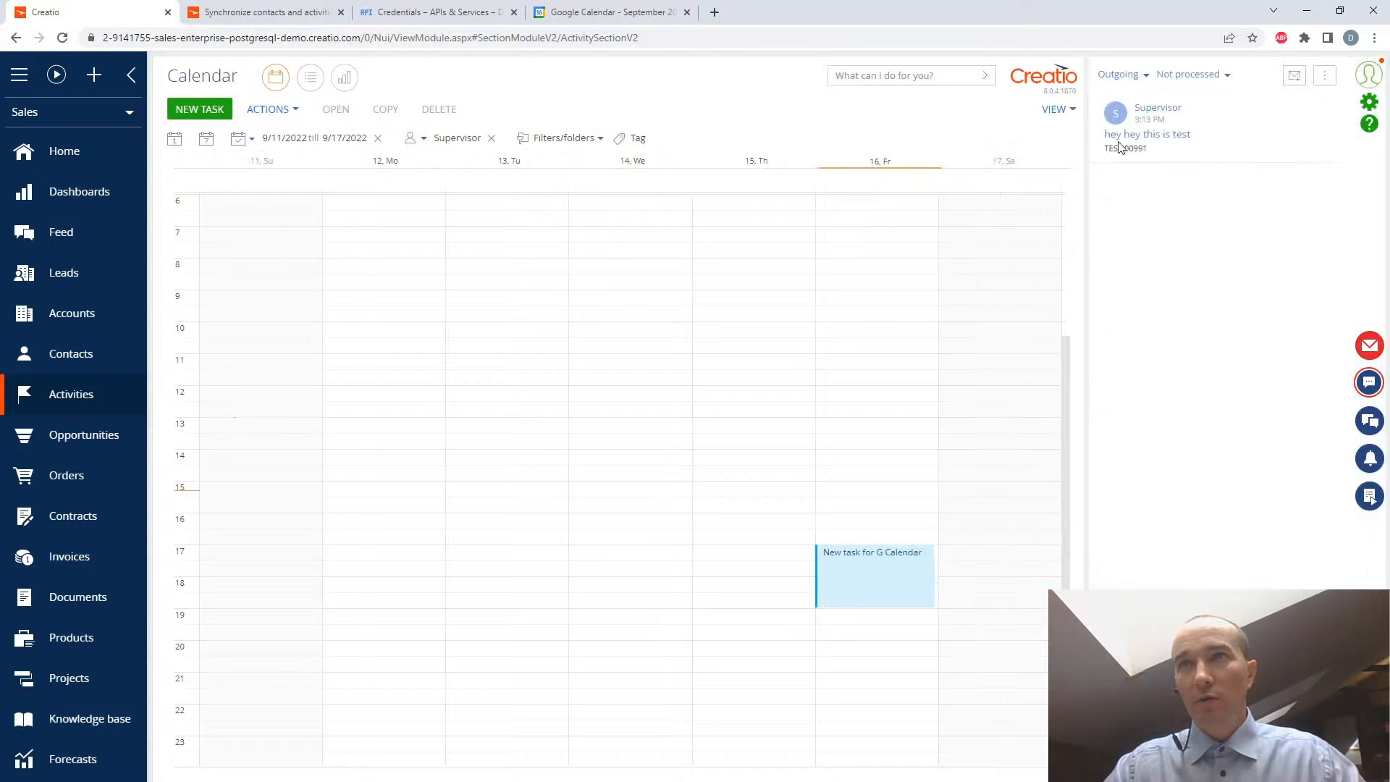
click(1130, 75)
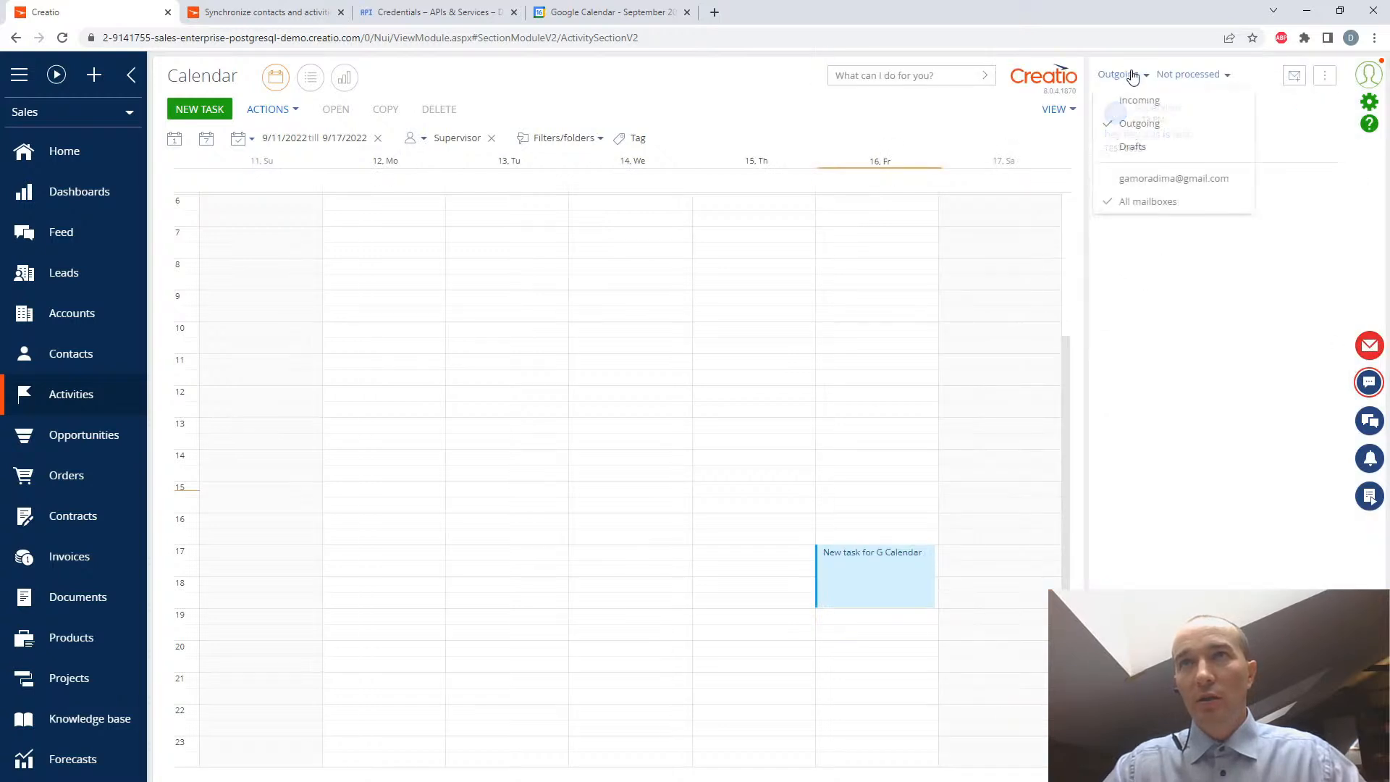
click(1140, 101)
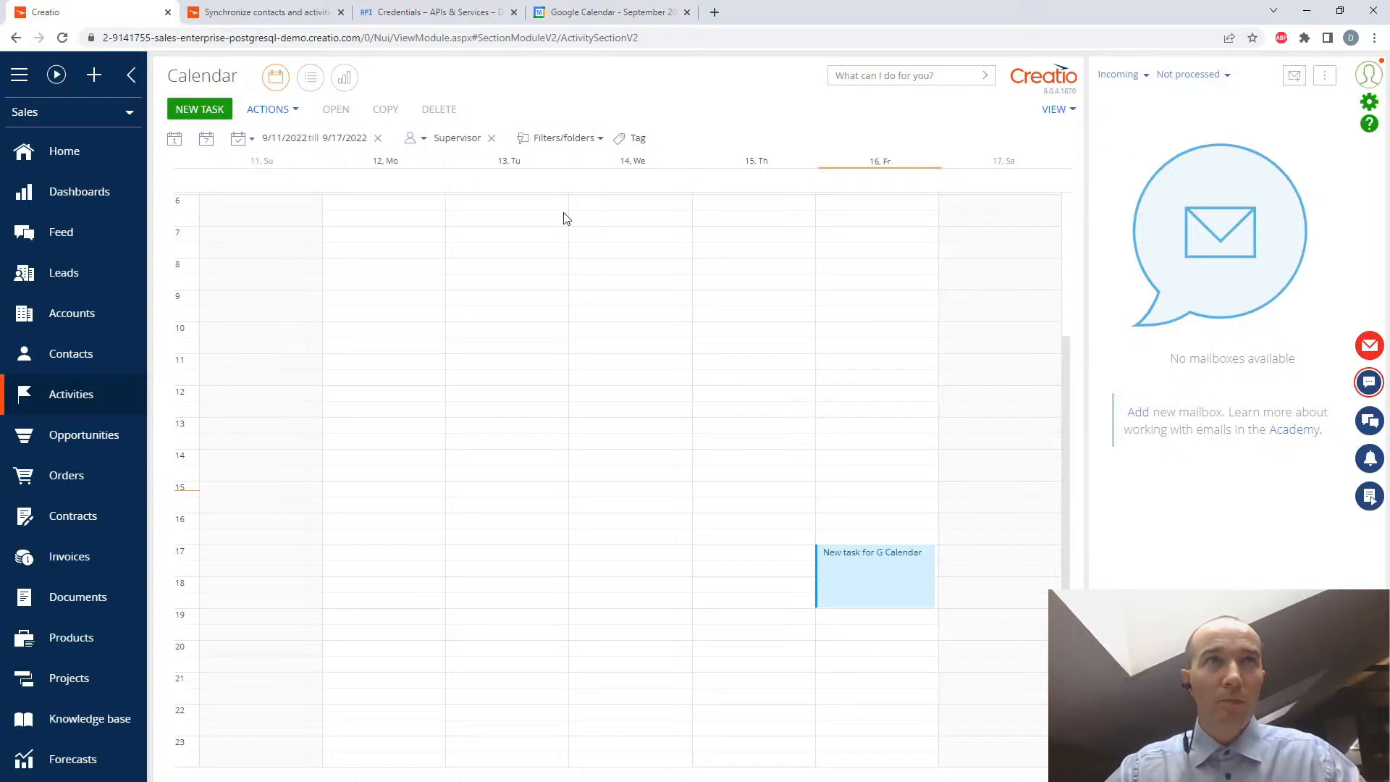
- In Creatio Academy, open the MS Exchange / Microsoft 365 email and calendar section of the Base integrations documentation
click(272, 11)
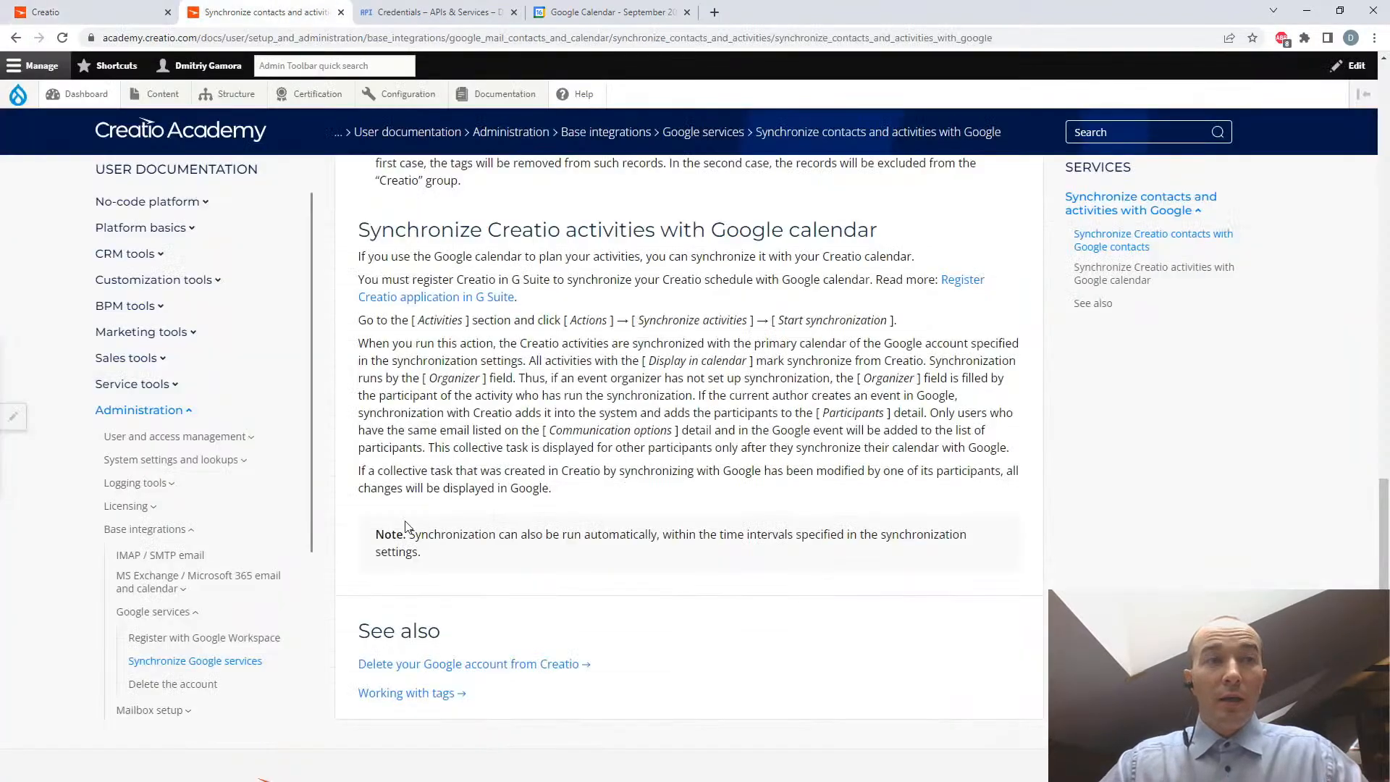
click(135, 533)
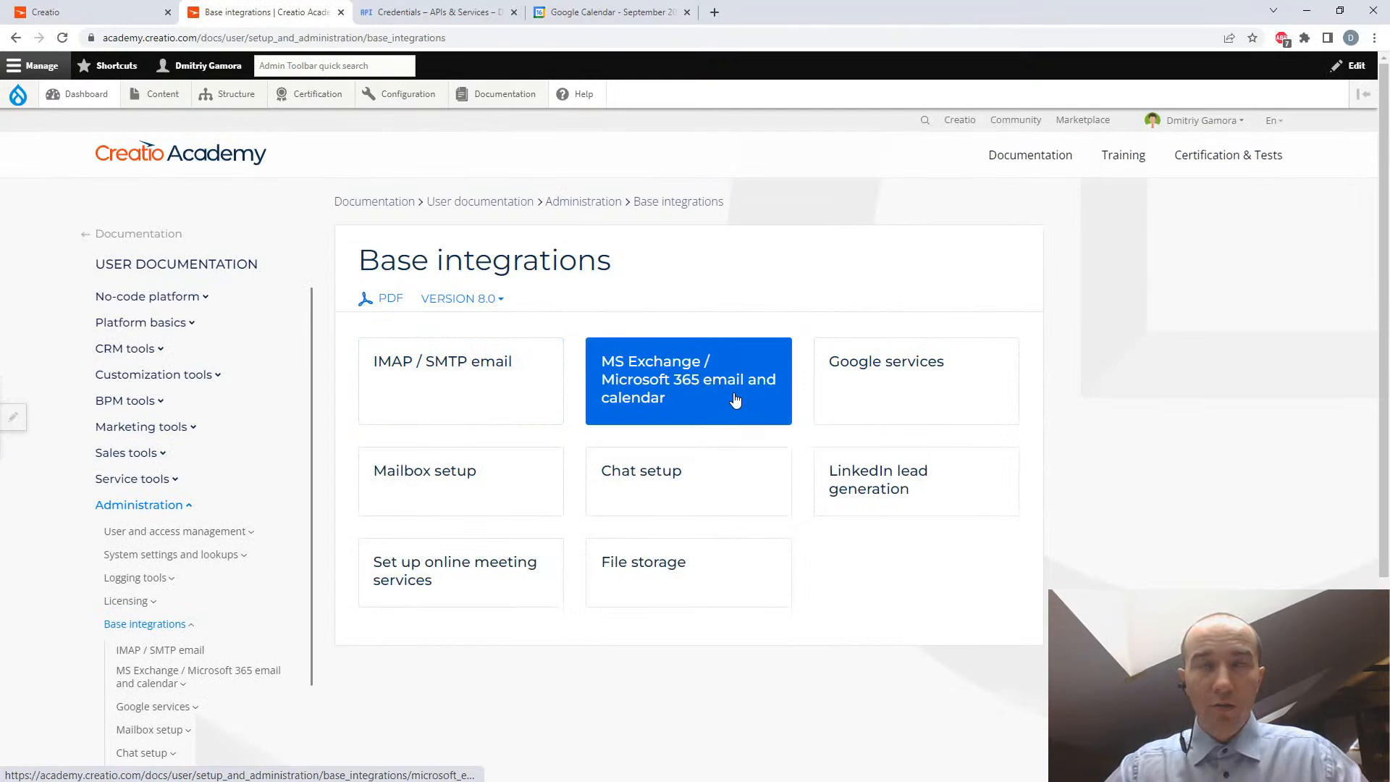
click(735, 399)
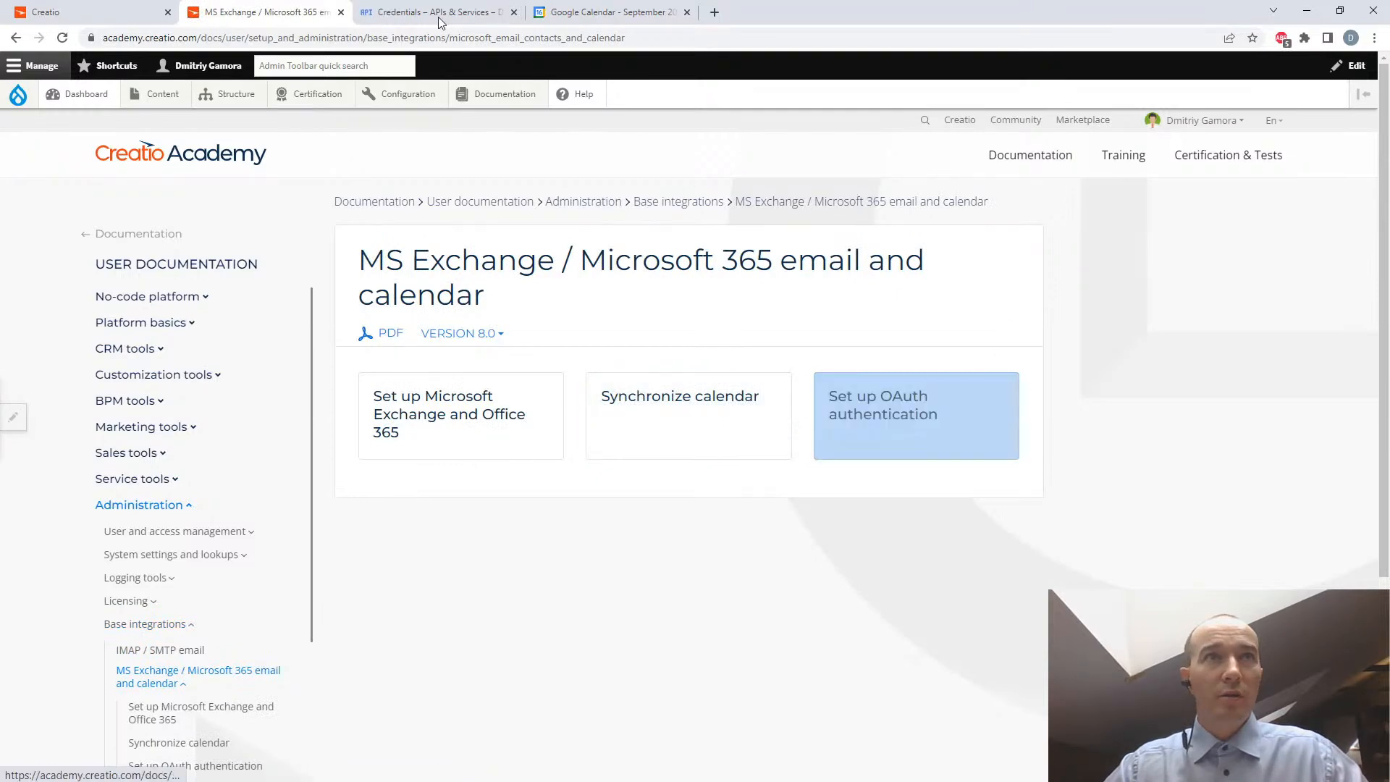
- Recheck the Creatio calendar, and view the details of the September 16 "G calendar created item" event in Google Calendar
click(73, 13)
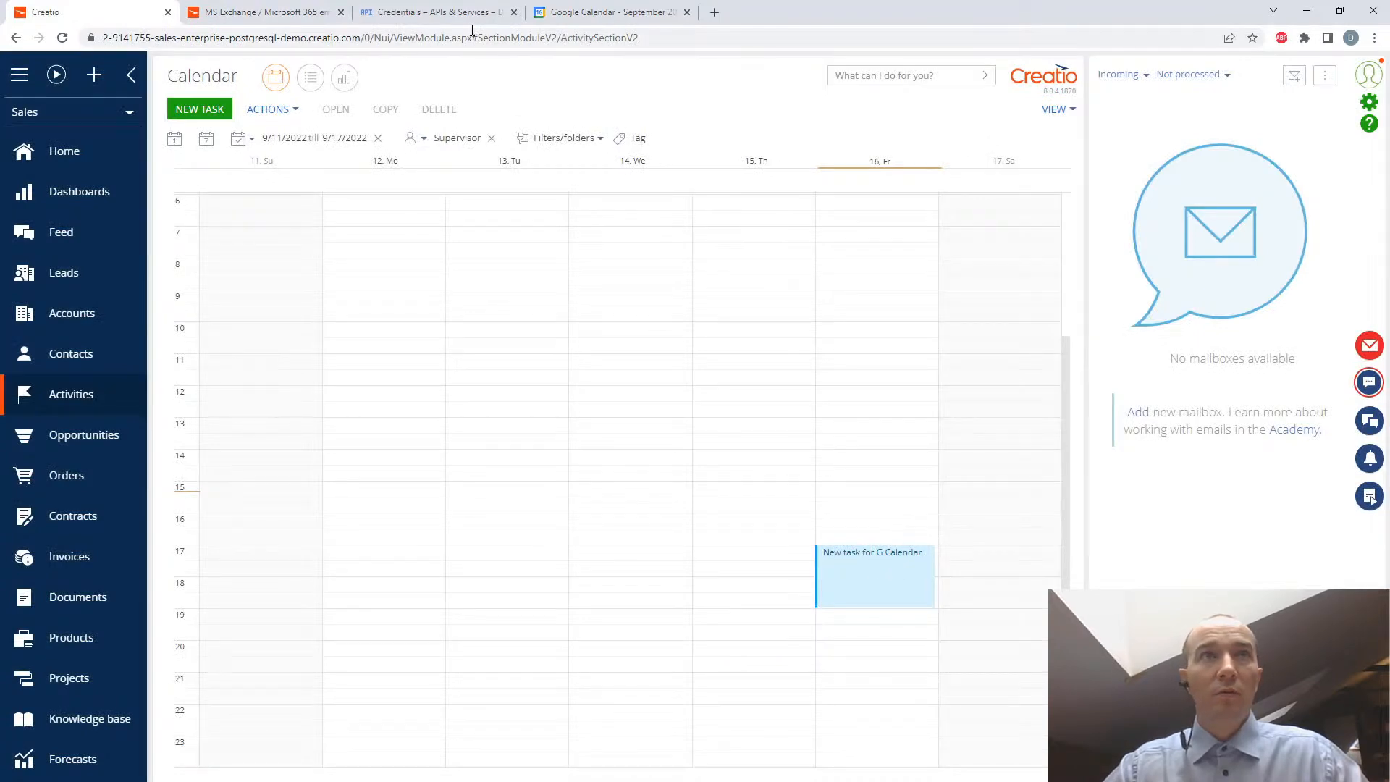
click(455, 11)
click(600, 10)
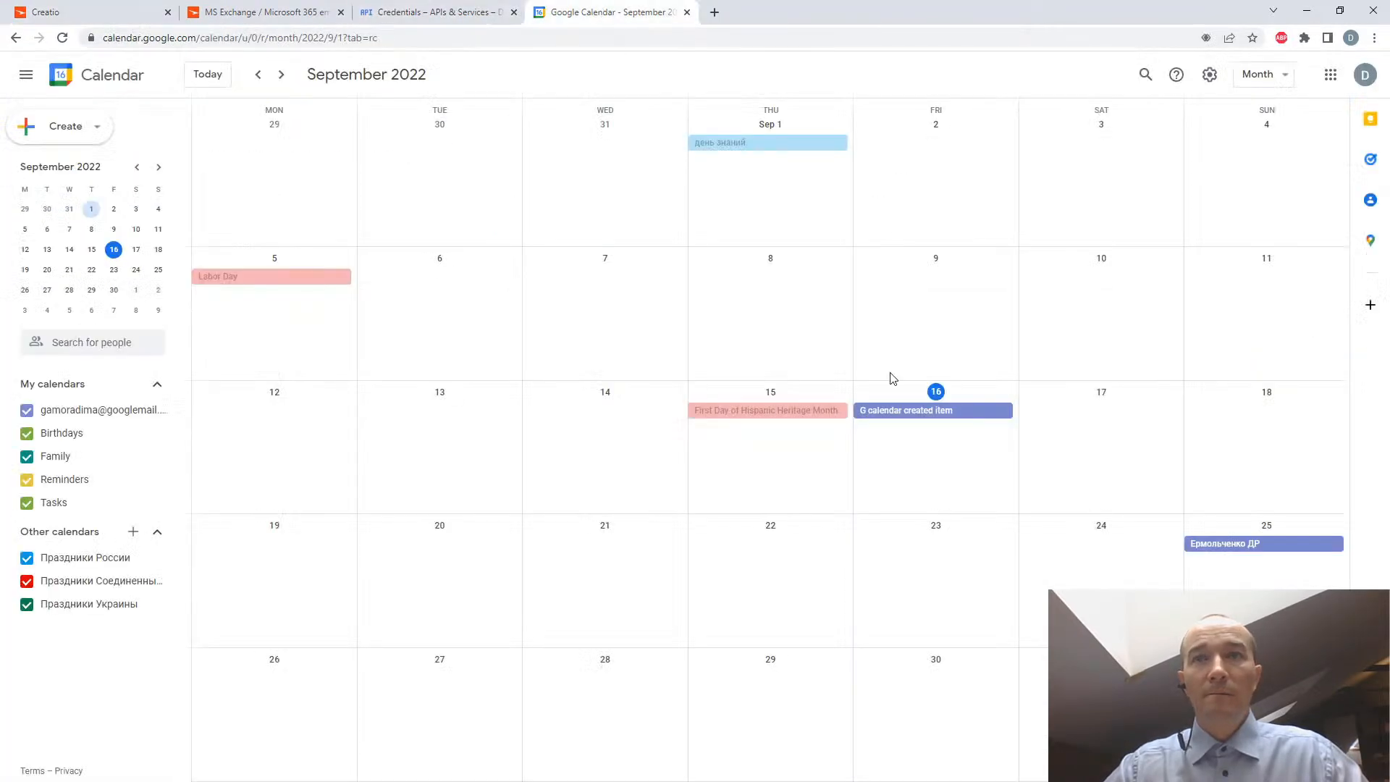
click(941, 407)
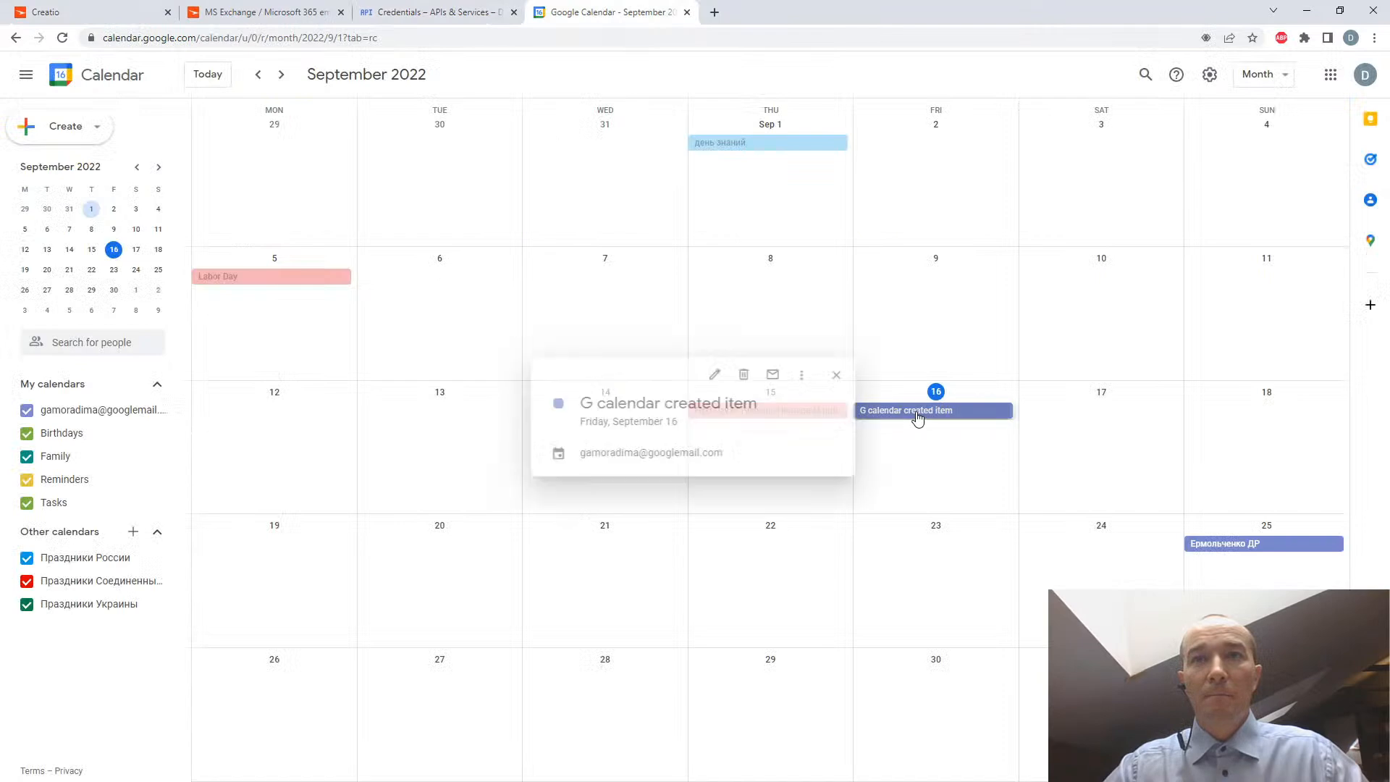
click(969, 457)
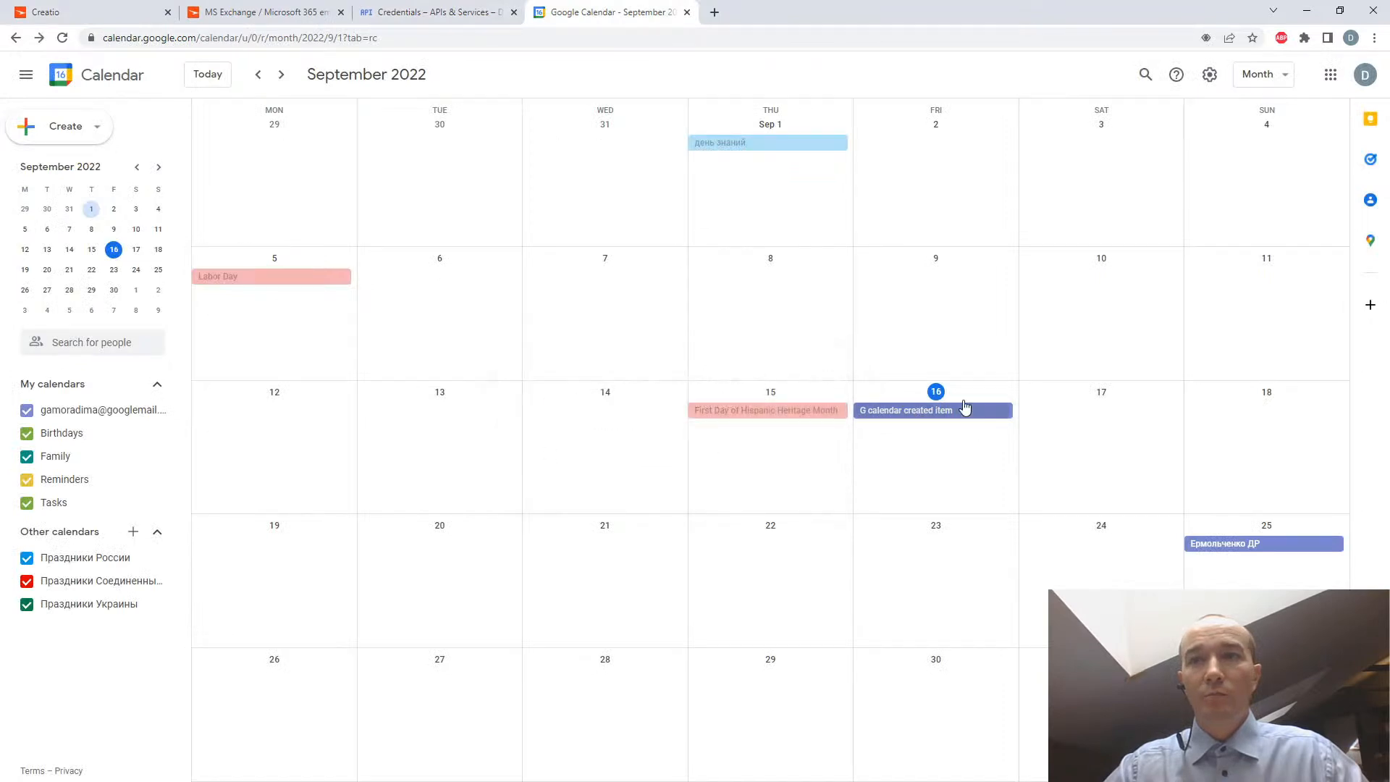
- Create an all-day event titled "New one for test" on September 17 in Google Calendar
click(907, 412)
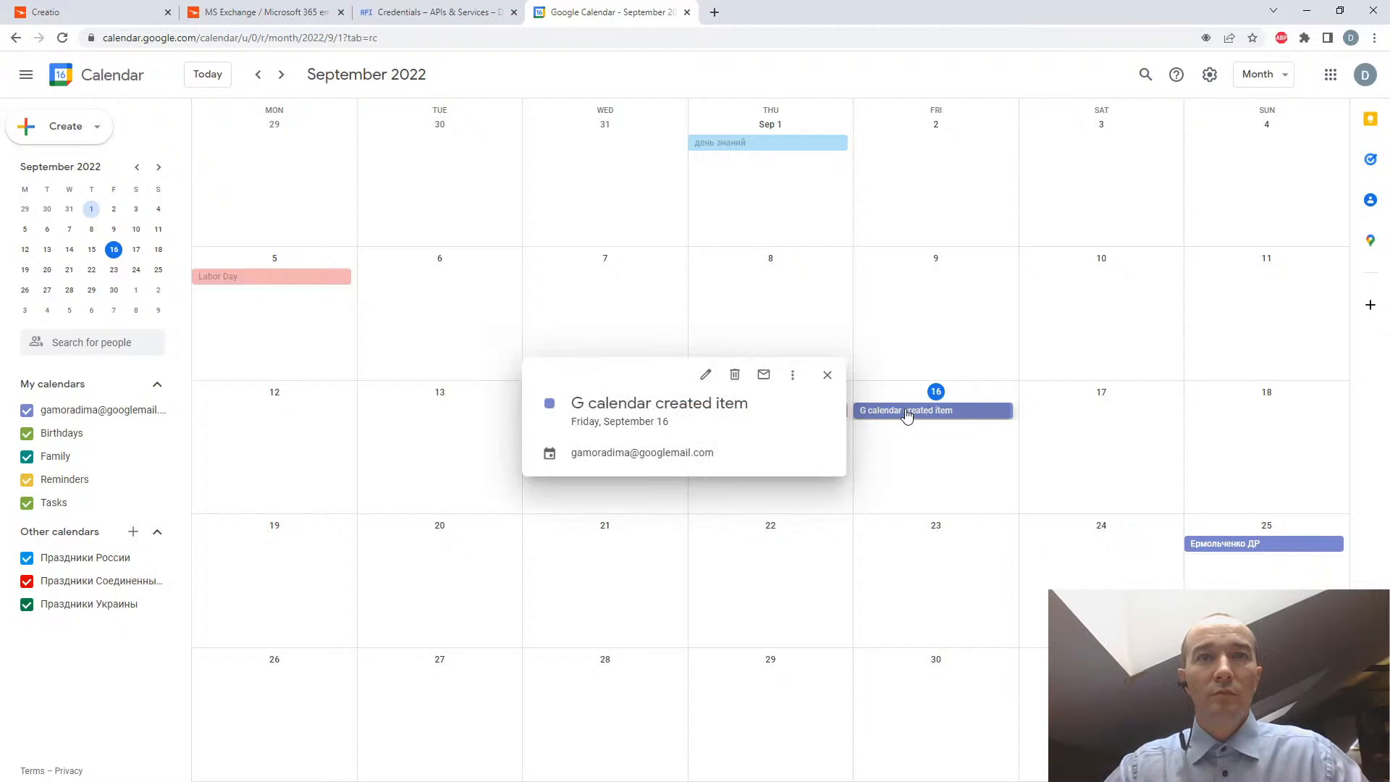
click(1052, 438)
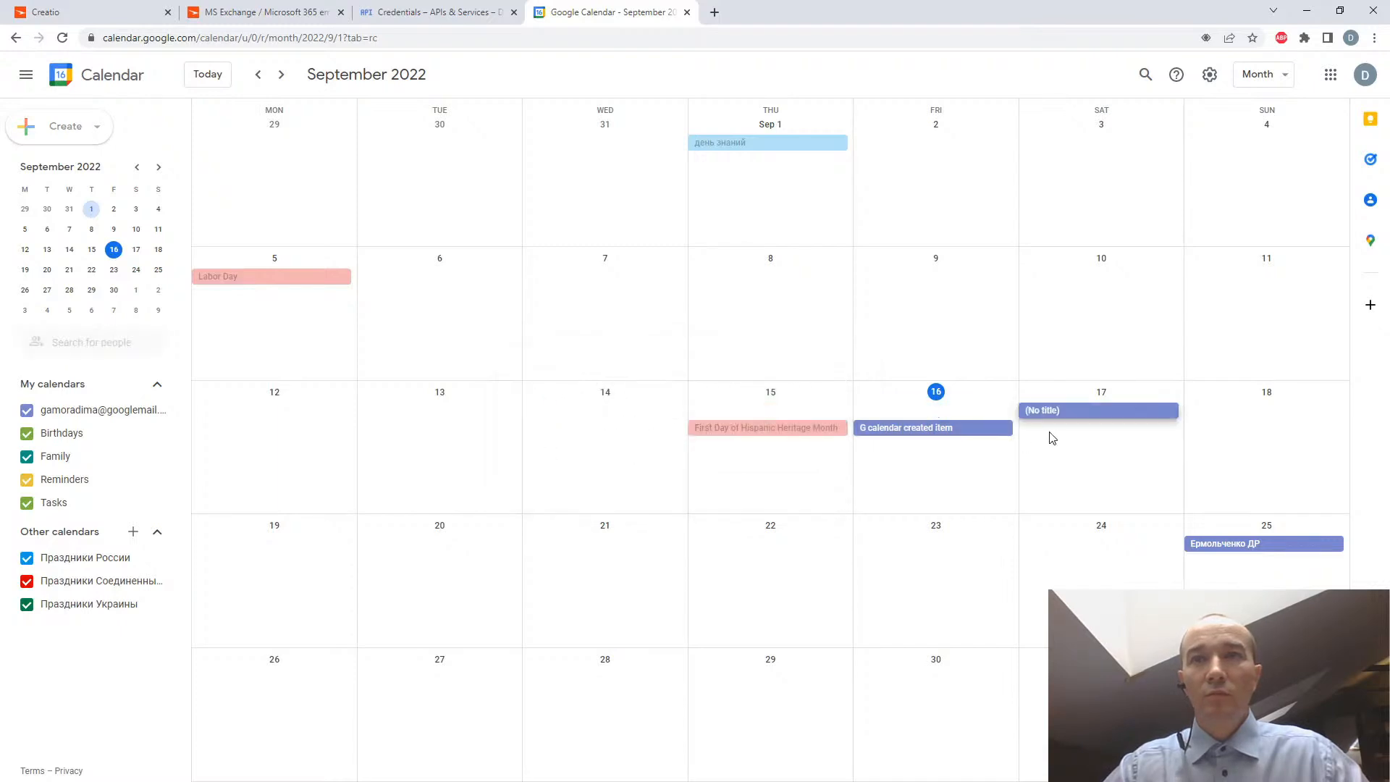
text(New o)
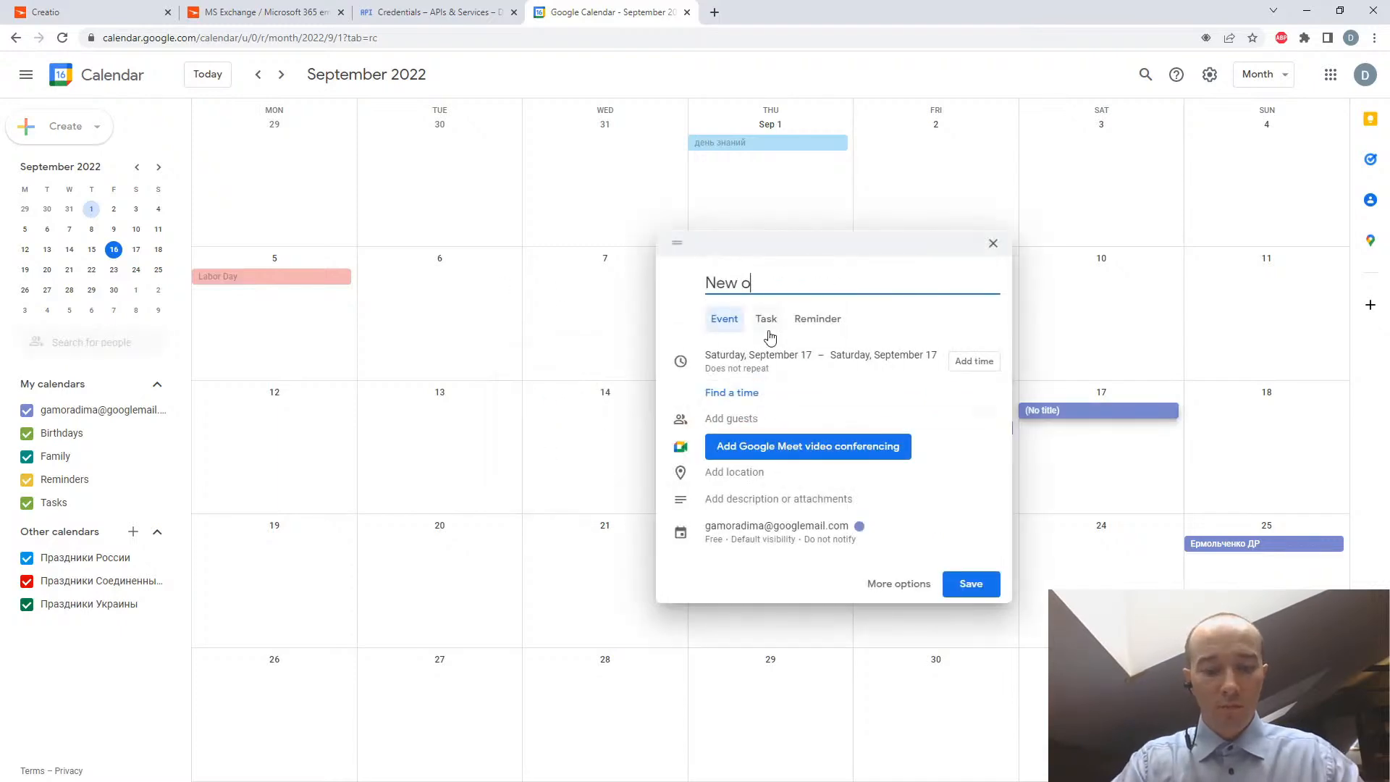
text(ne for Sep)
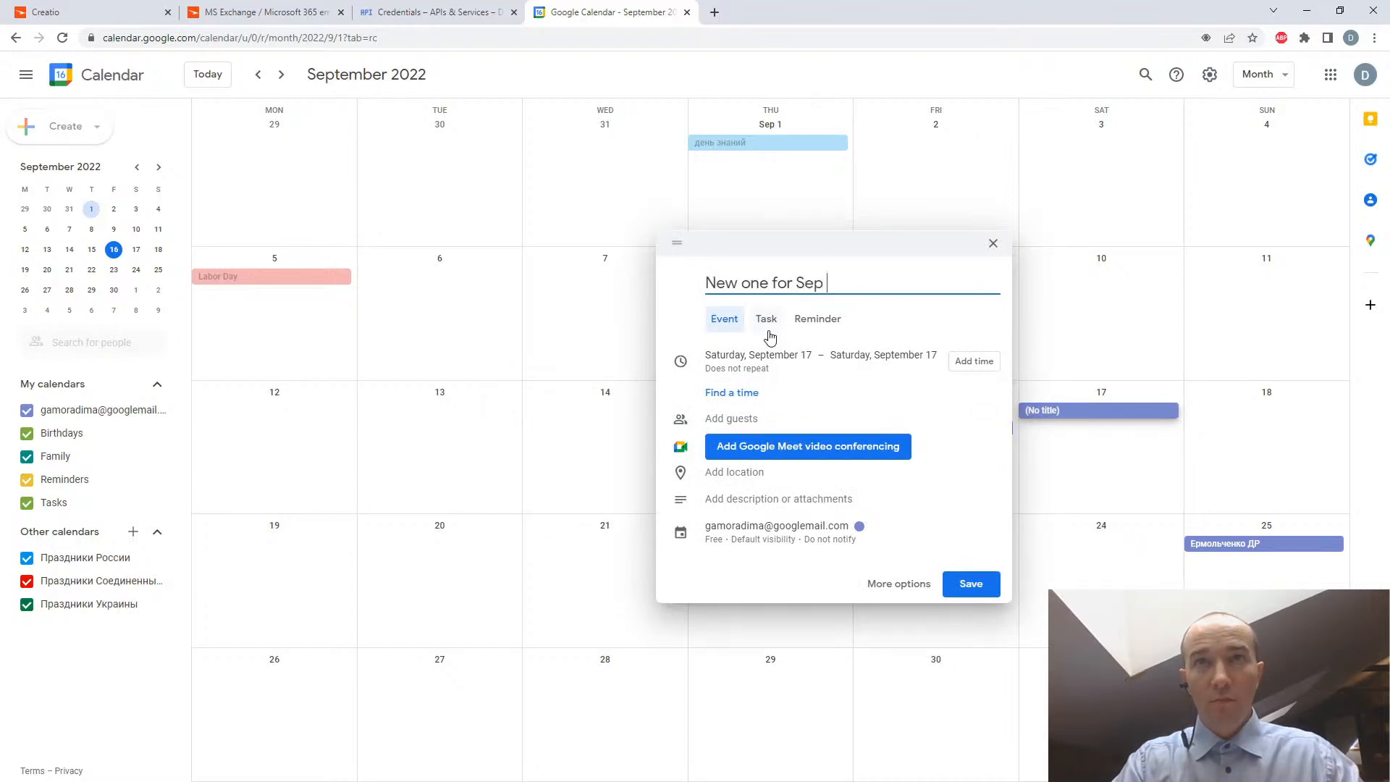
key(BackSpace)
key(BackSpace)
key(BackSpace)
text(test)
key(Return)
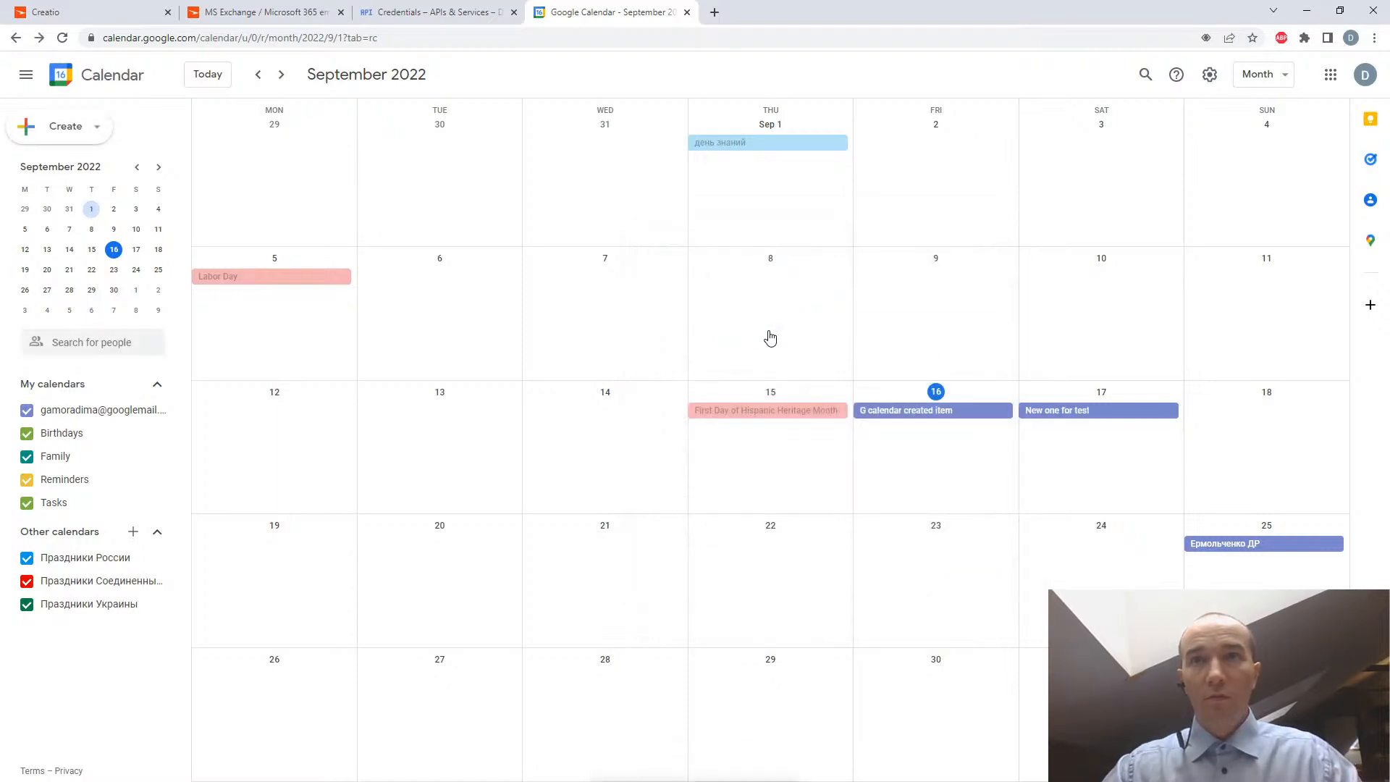
- Return to the Creatio calendar, clear the Supervisor employee filter and extend the displayed period to 9/19/2022
click(65, 10)
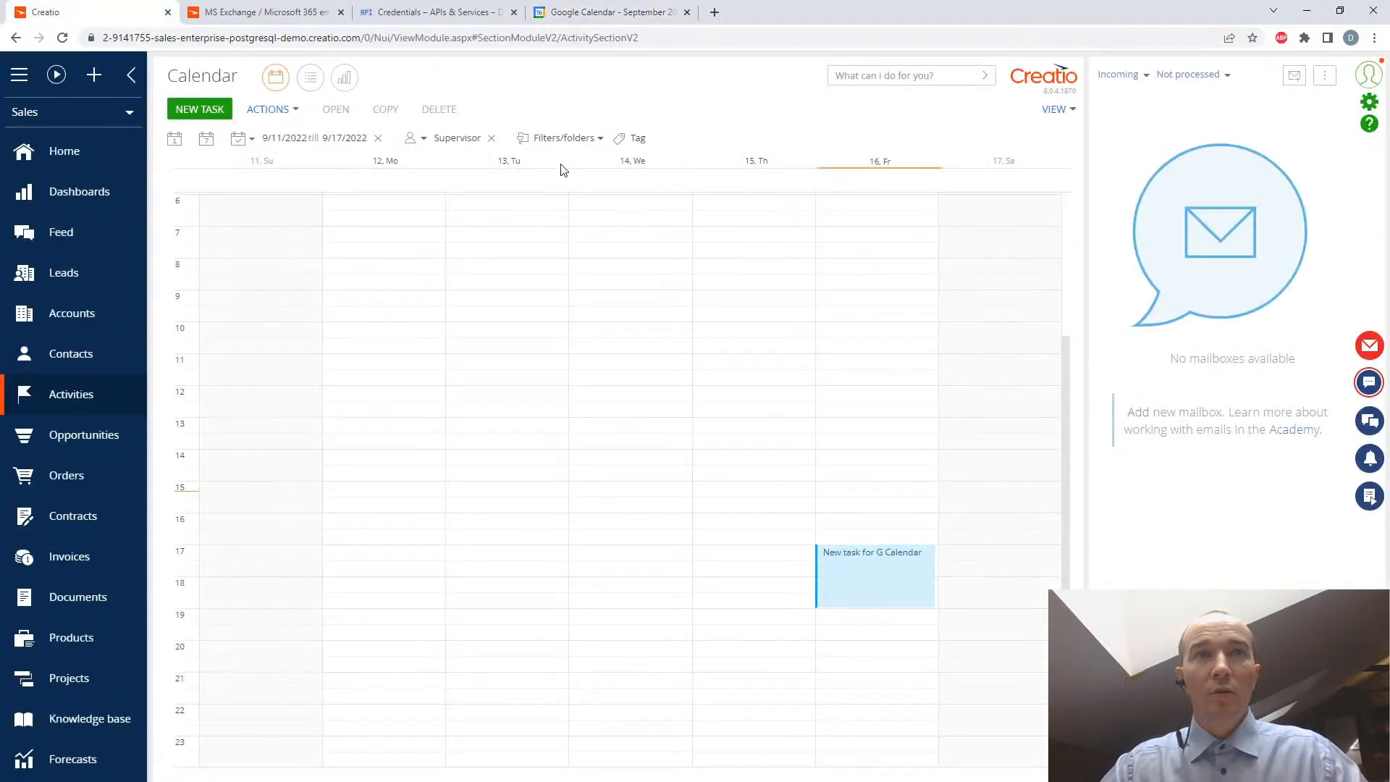
click(492, 138)
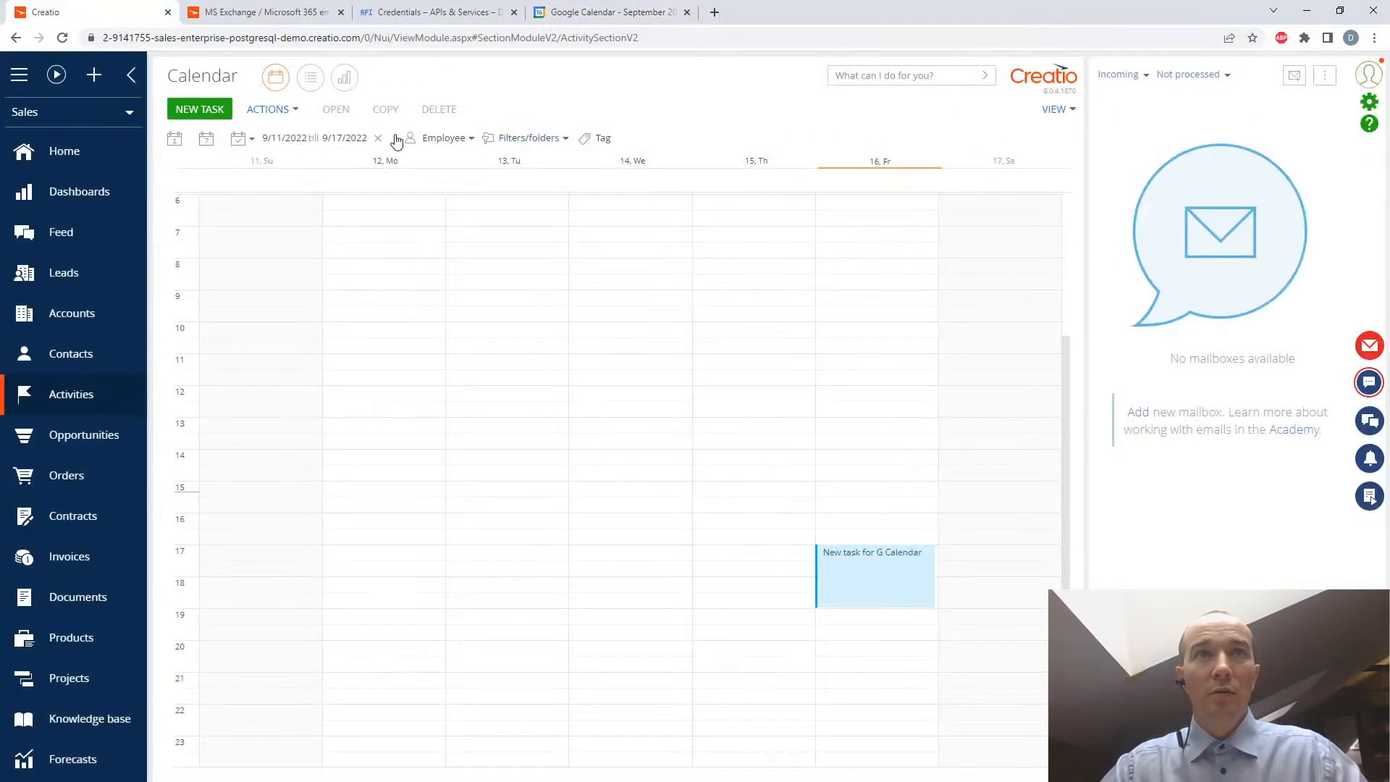
click(338, 139)
click(484, 287)
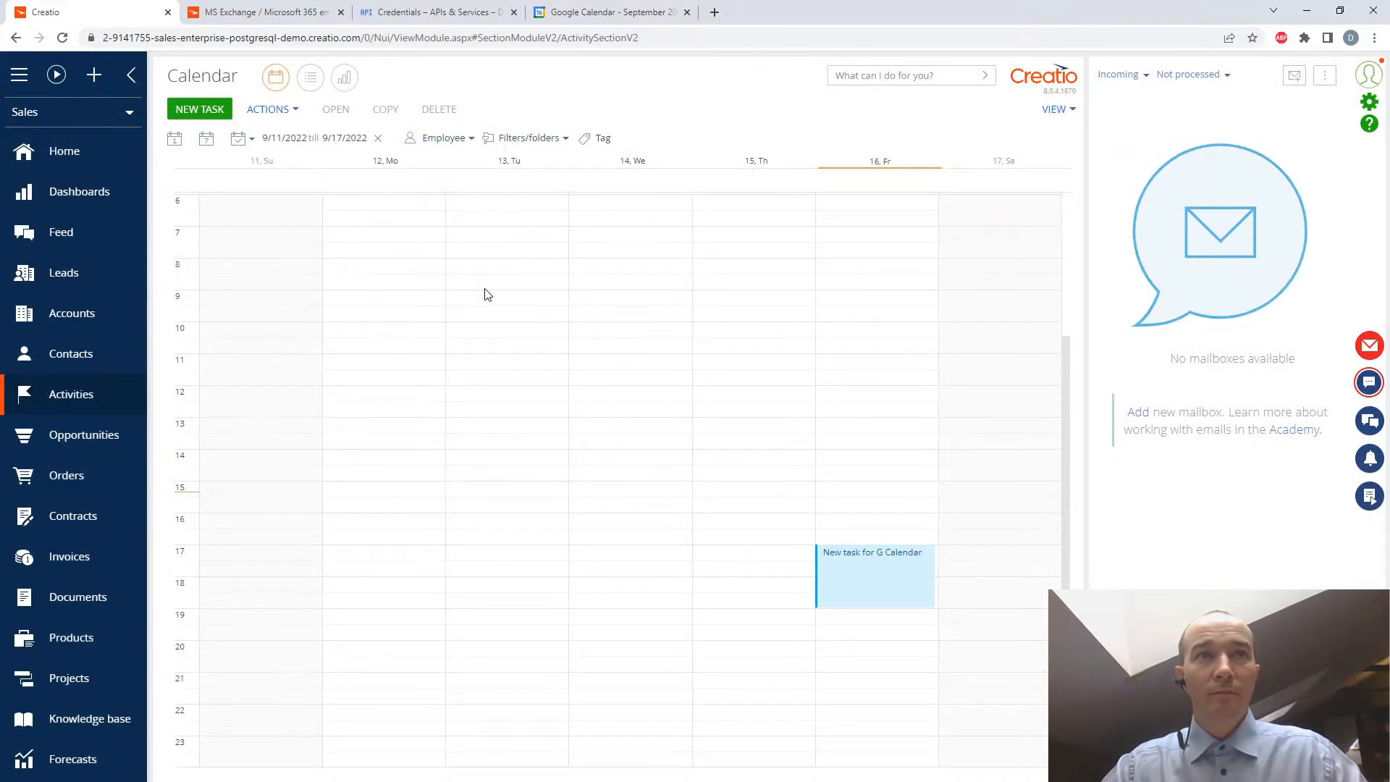
click(346, 140)
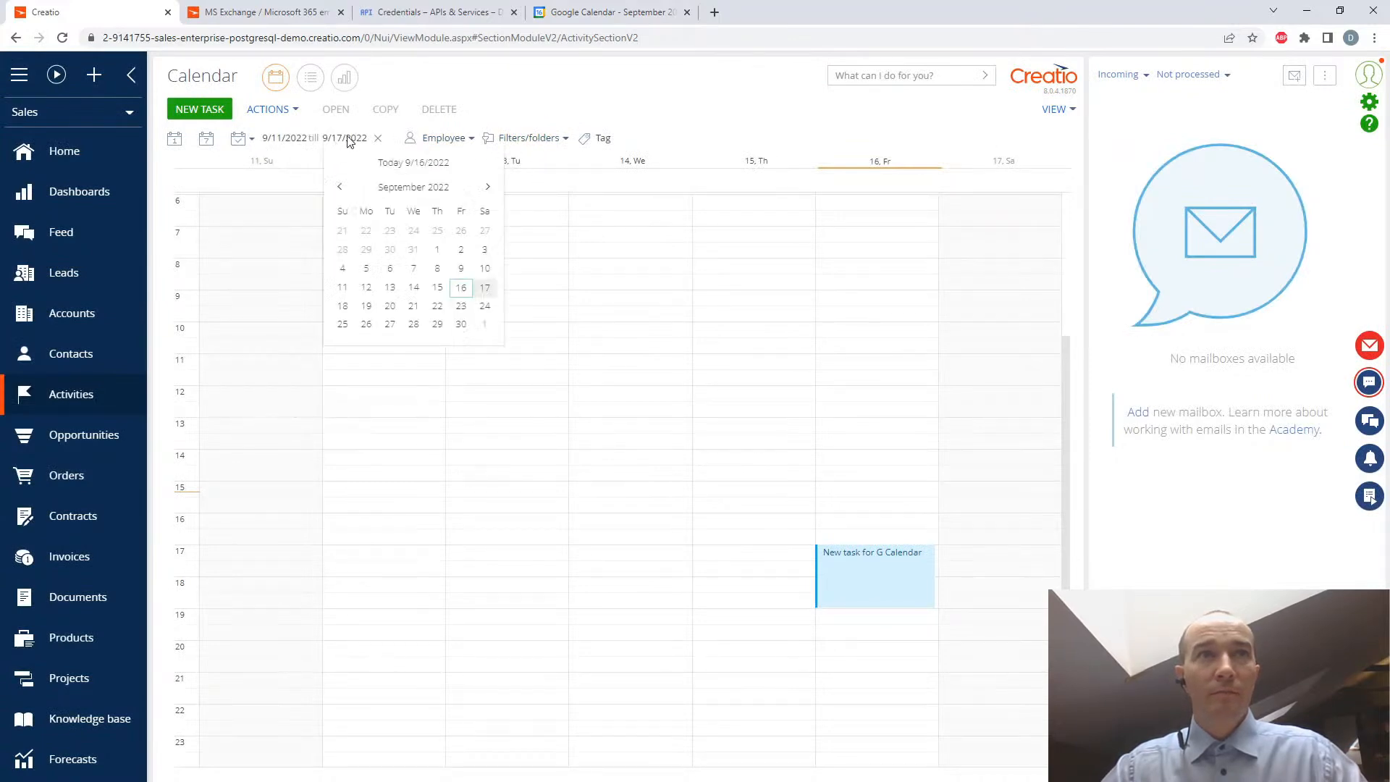
click(368, 307)
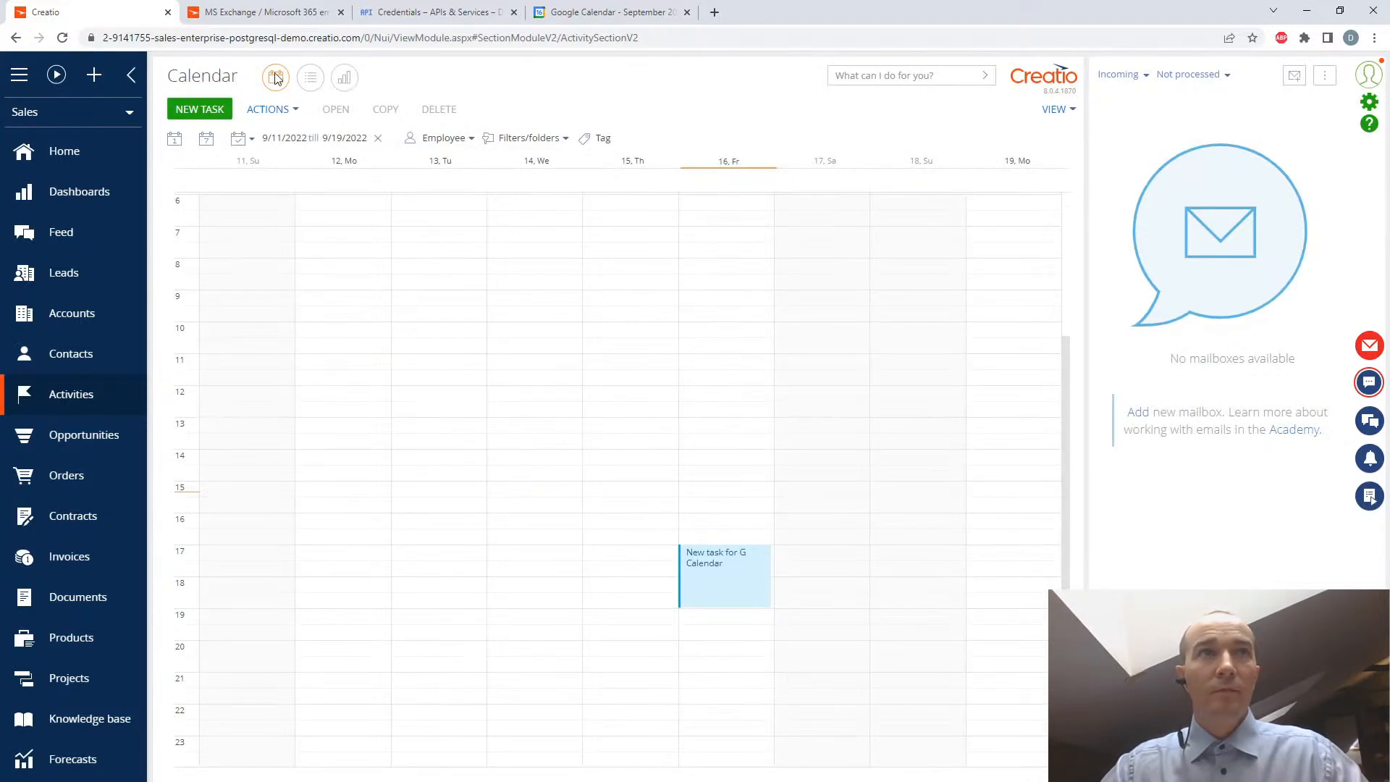
- Start an immediate synchronization of the Creatio activities and dismiss the notice
click(288, 108)
mouse_move(320, 138)
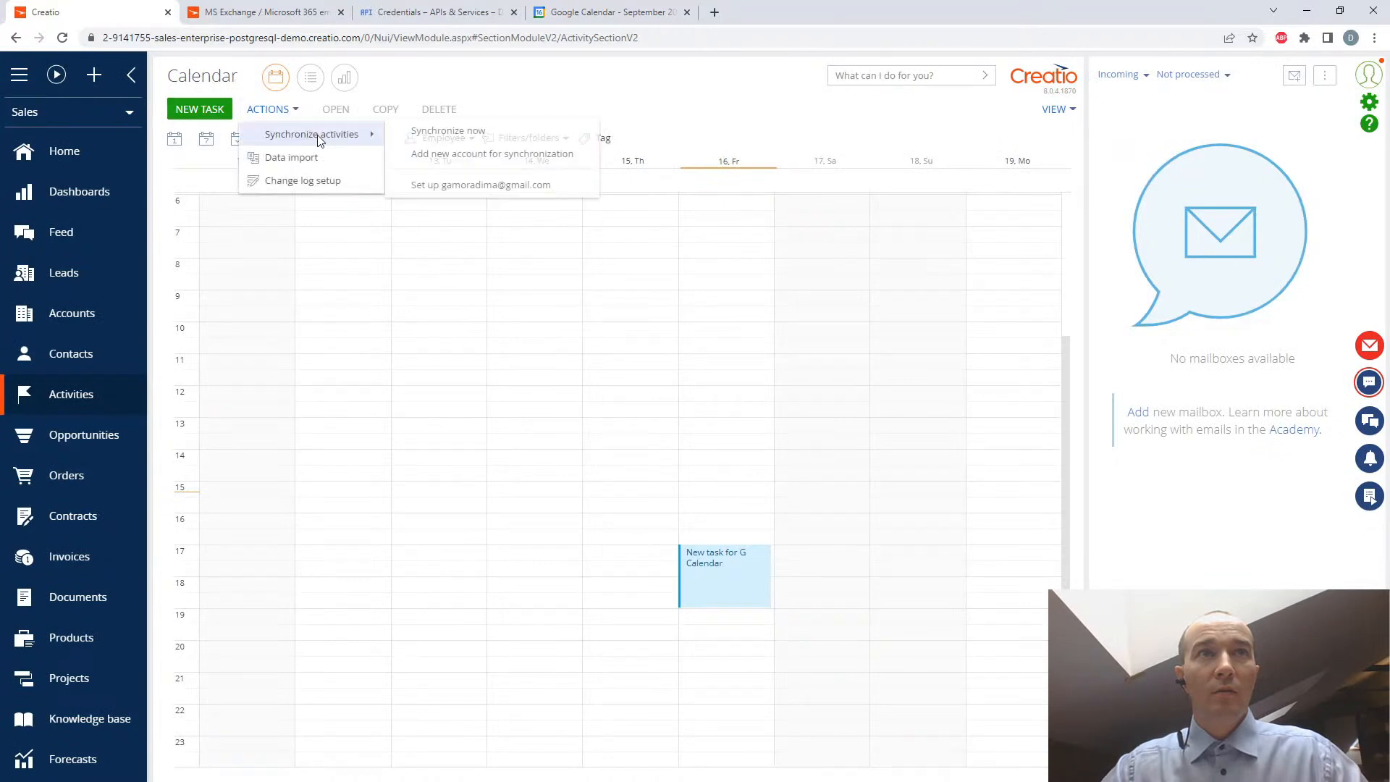
click(456, 133)
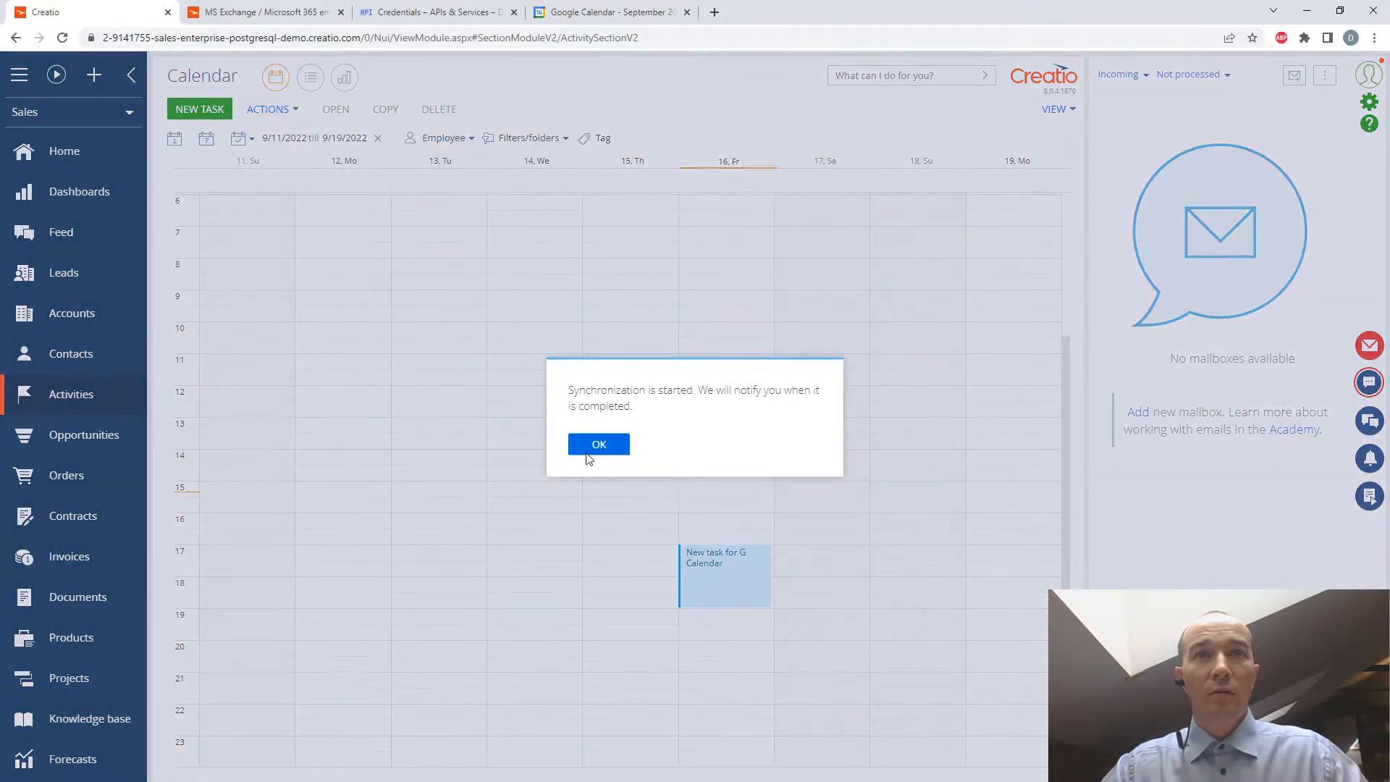
click(598, 445)
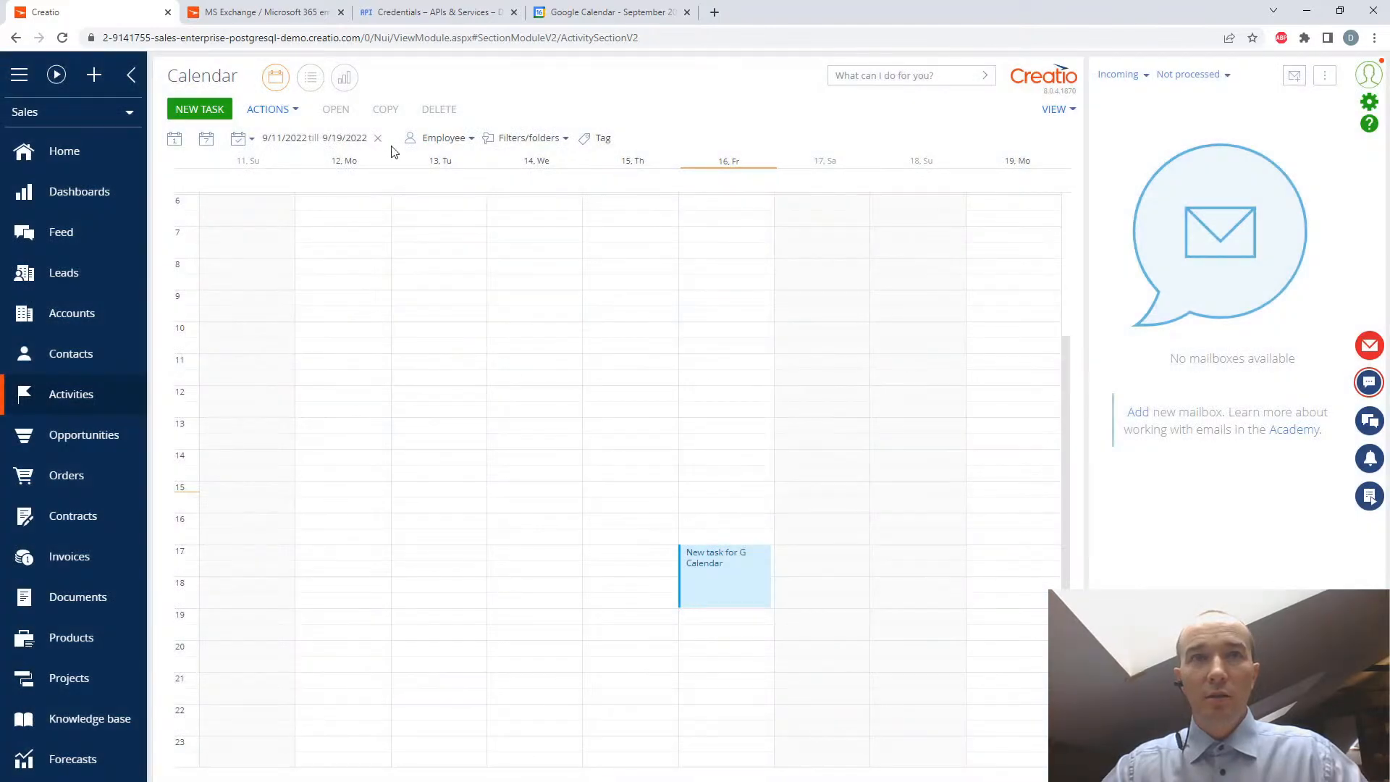
- In Creatio Academy, open and skim the article on setting up OAuth authentication for Microsoft Office 365
click(257, 10)
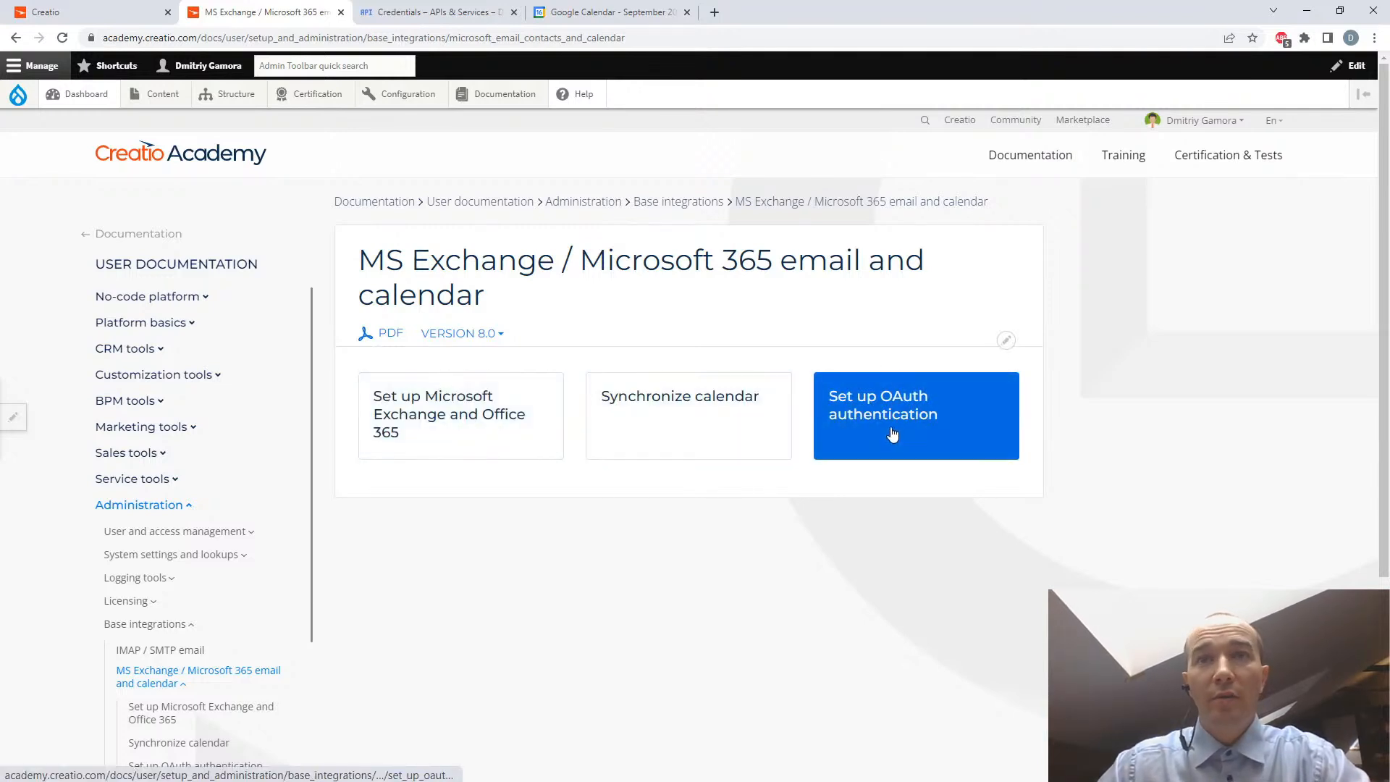
click(474, 433)
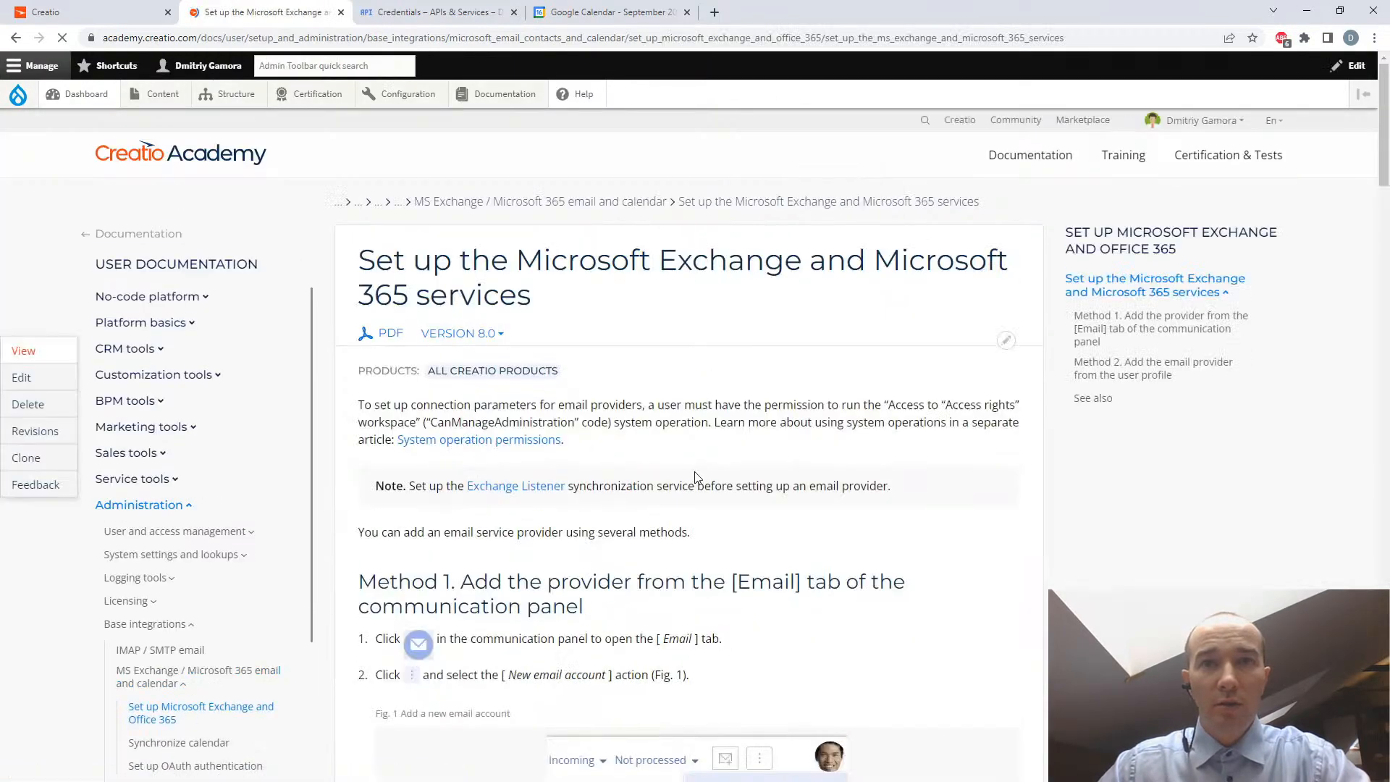
click(15, 38)
click(935, 433)
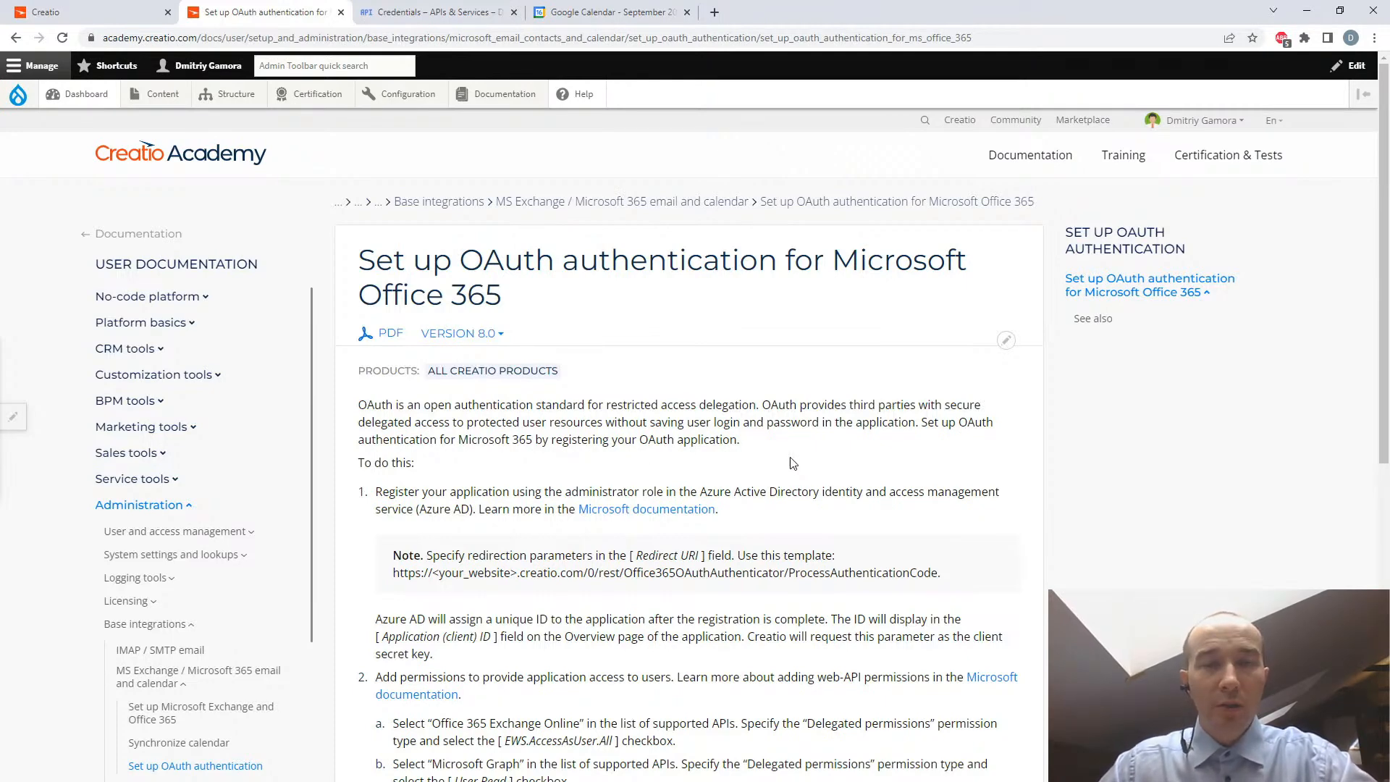
scroll(792, 464, down, 5)
scroll(790, 459, up, 5)
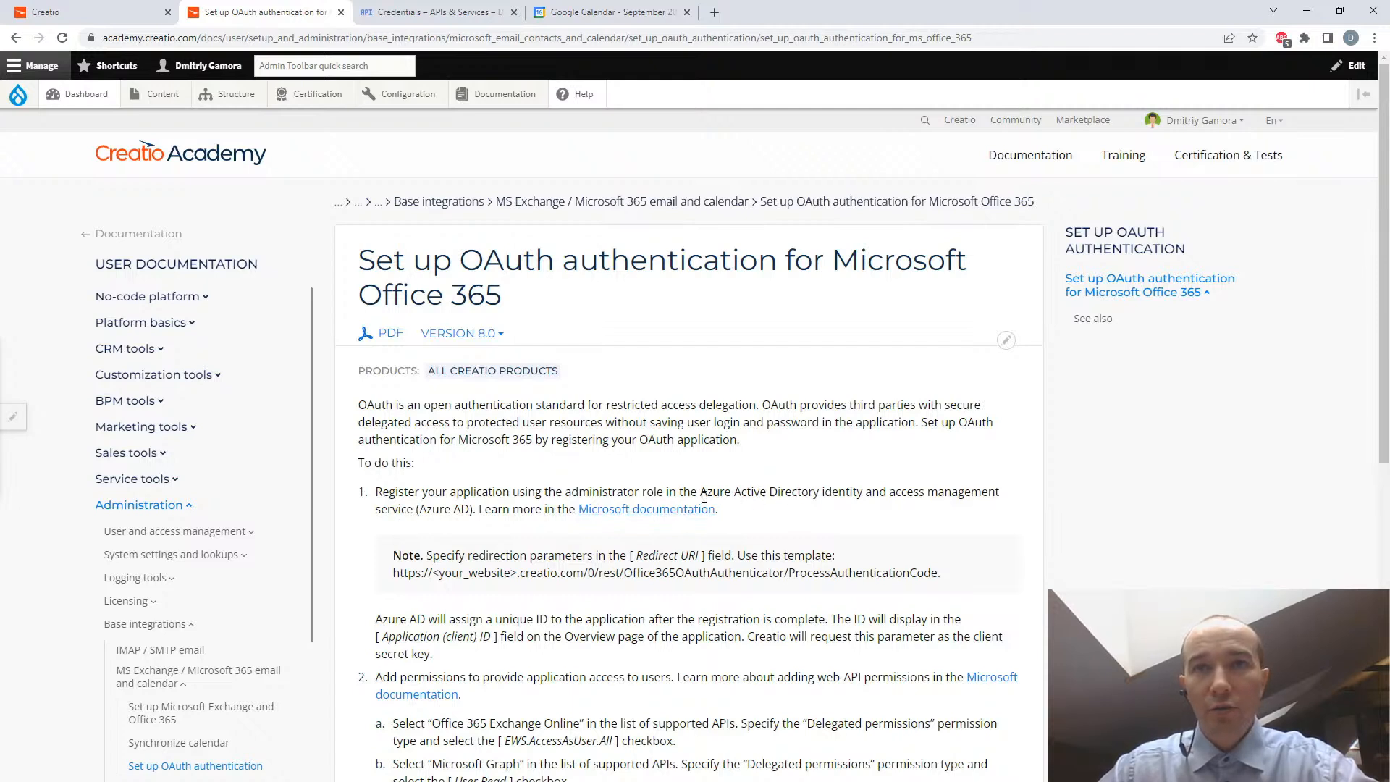
- Open the linked Microsoft documentation on registering an application, and open the Azure portal from its registration steps
middle_click(657, 514)
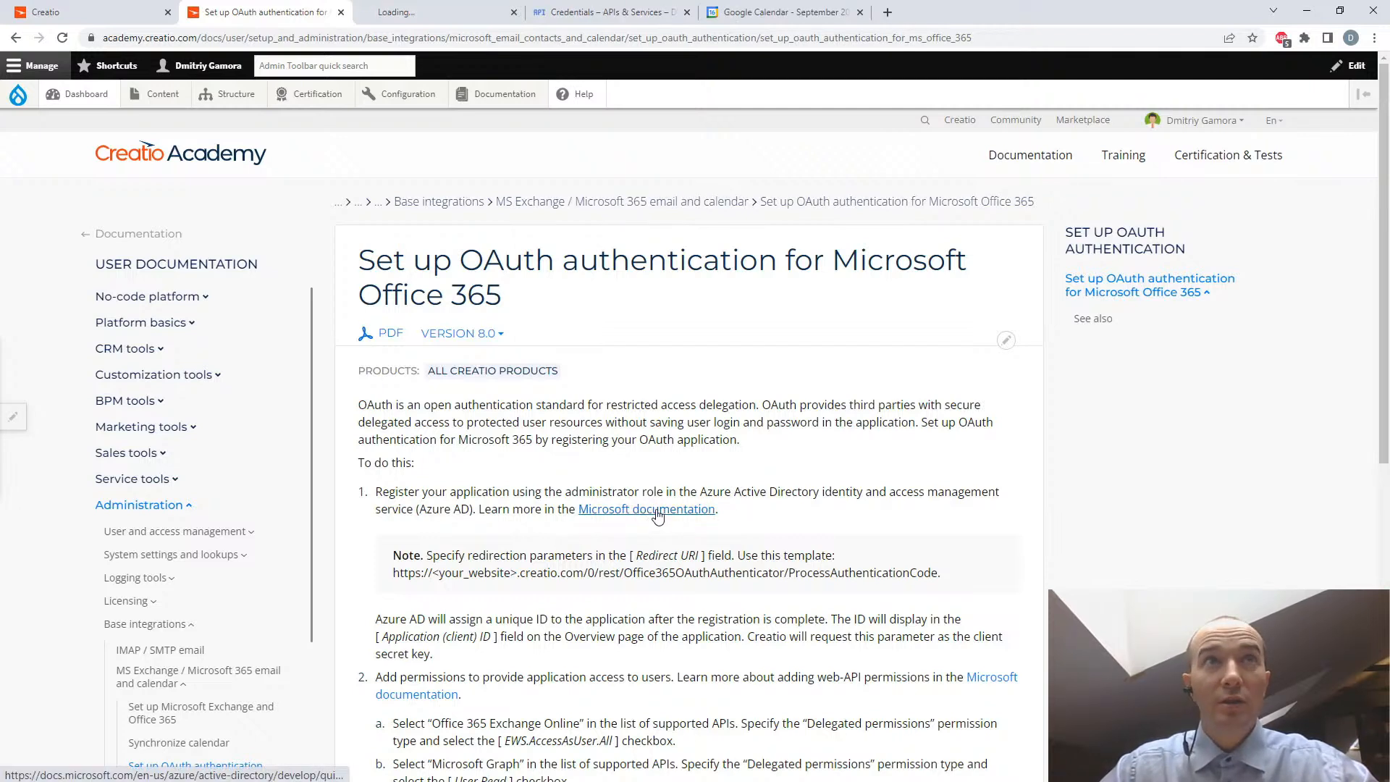
click(425, 13)
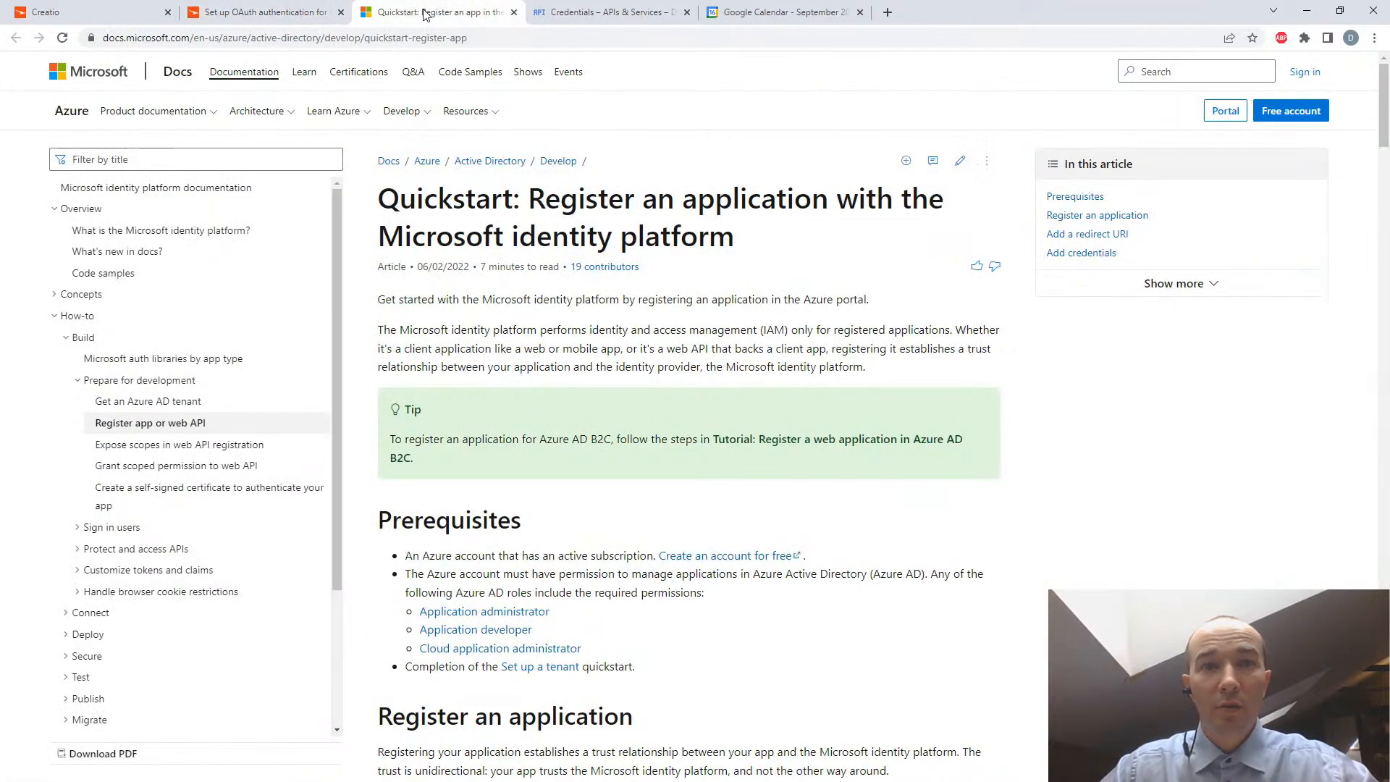
scroll(650, 485, down, 1)
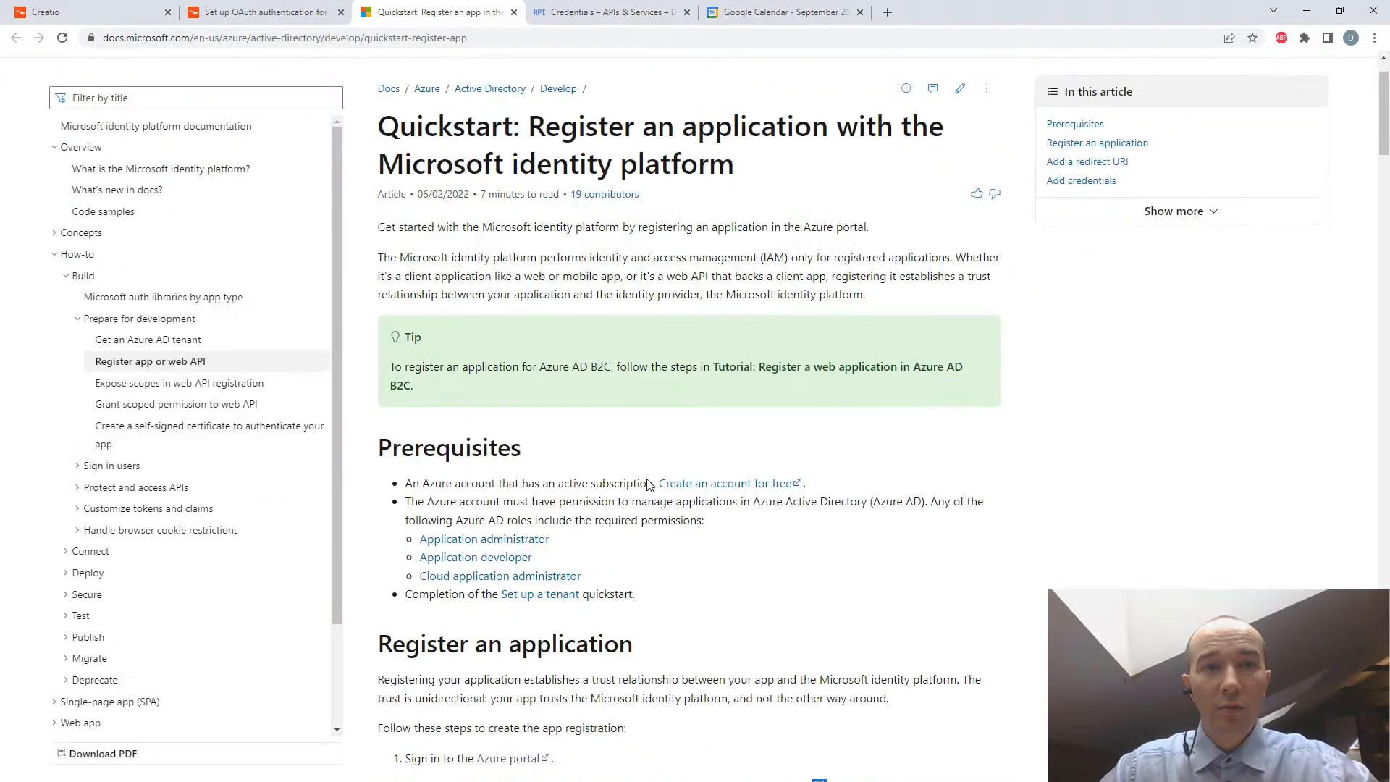
scroll(650, 485, down, 3)
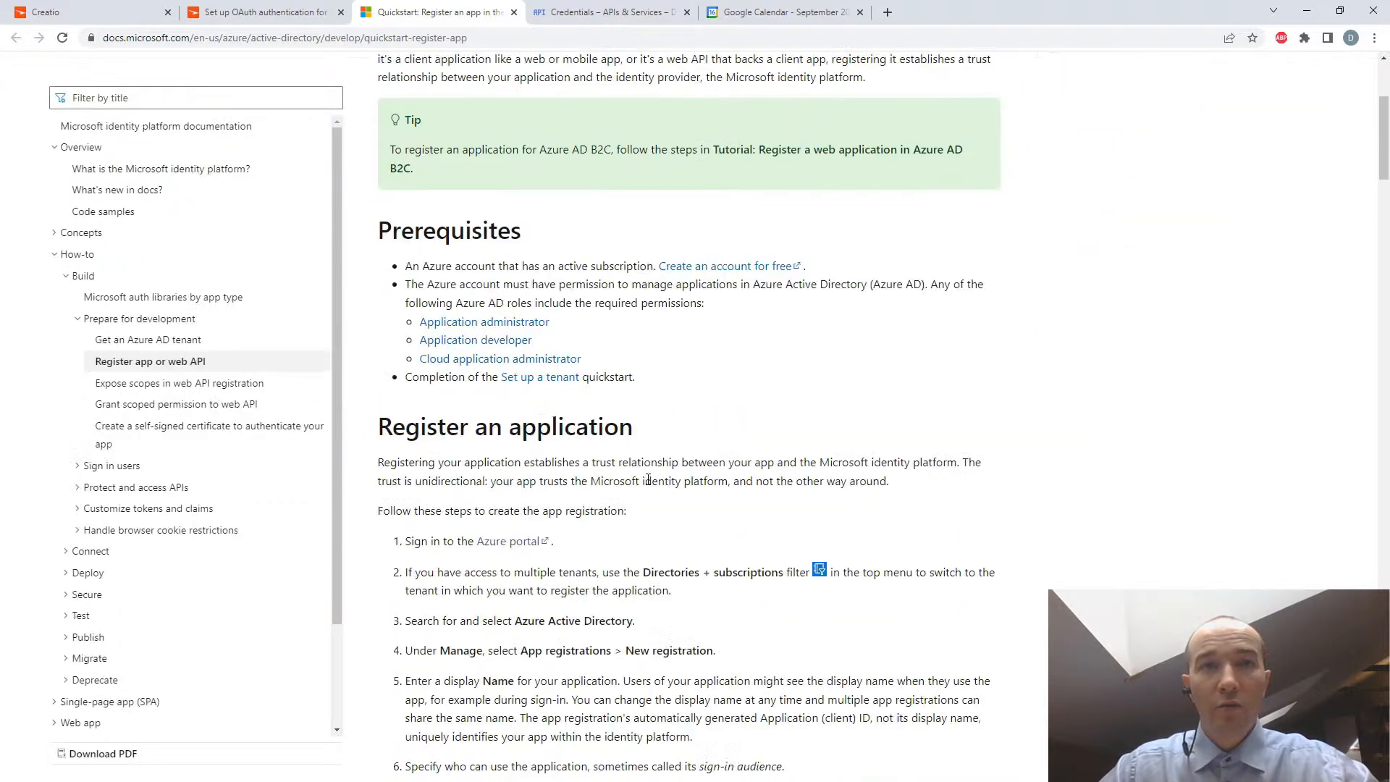
middle_click(518, 548)
click(601, 13)
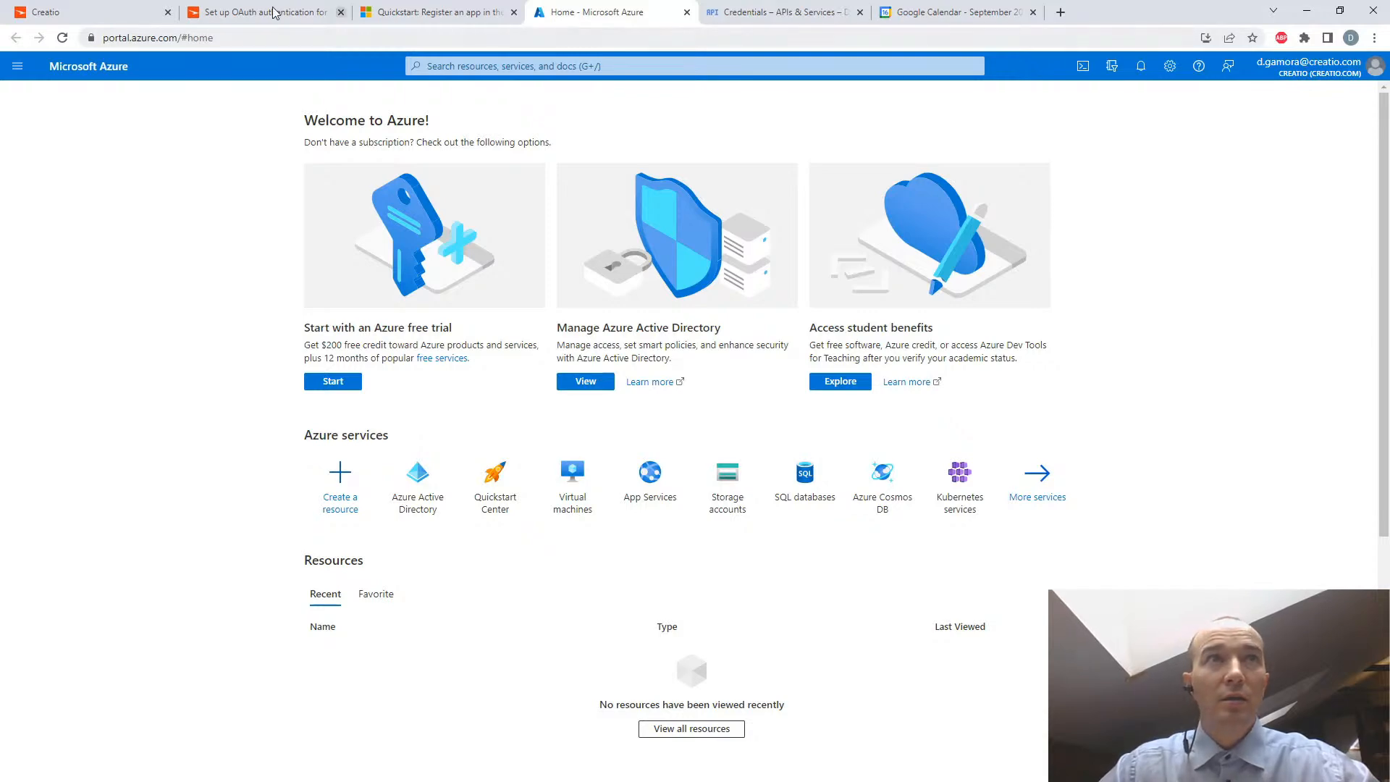
- Review the Creatio Academy OAuth article and the Microsoft quickstart's steps for registering an application
click(419, 13)
click(270, 11)
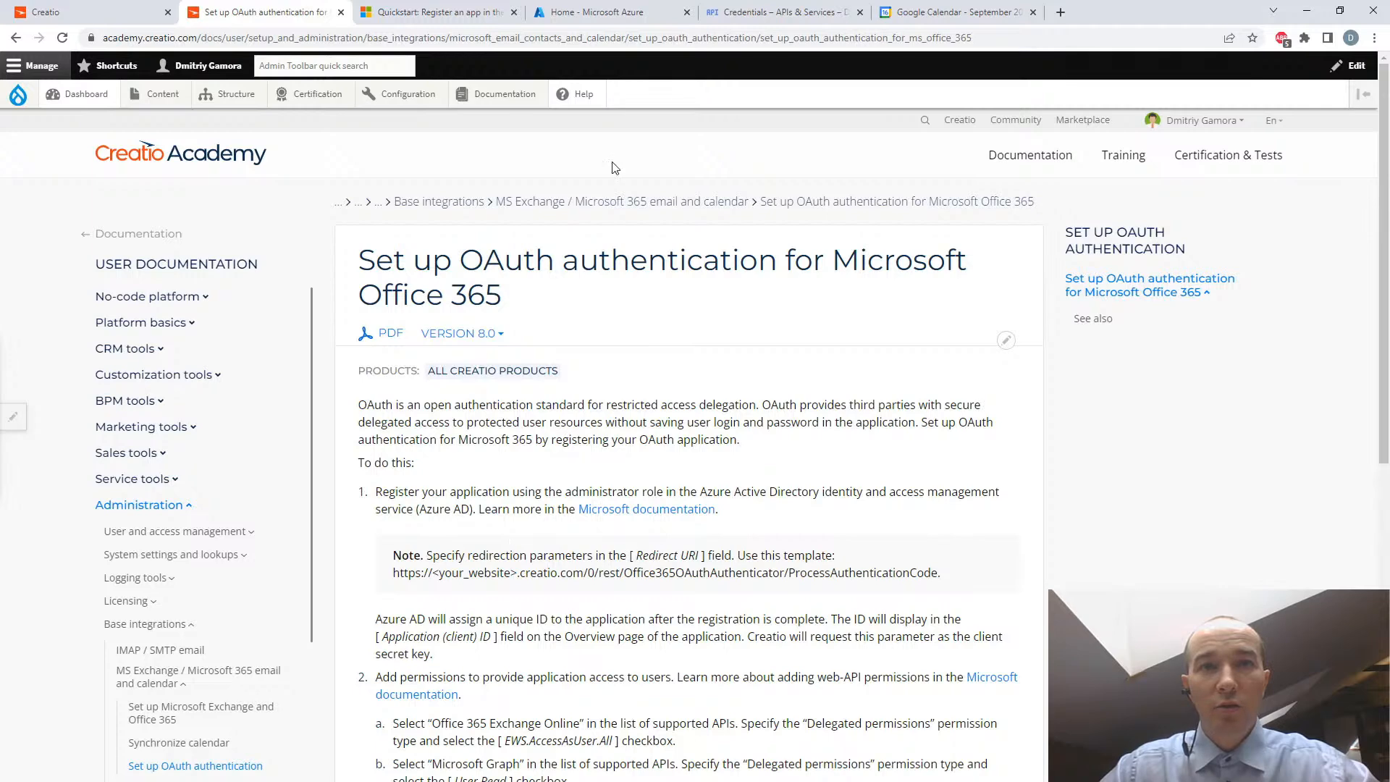
click(448, 11)
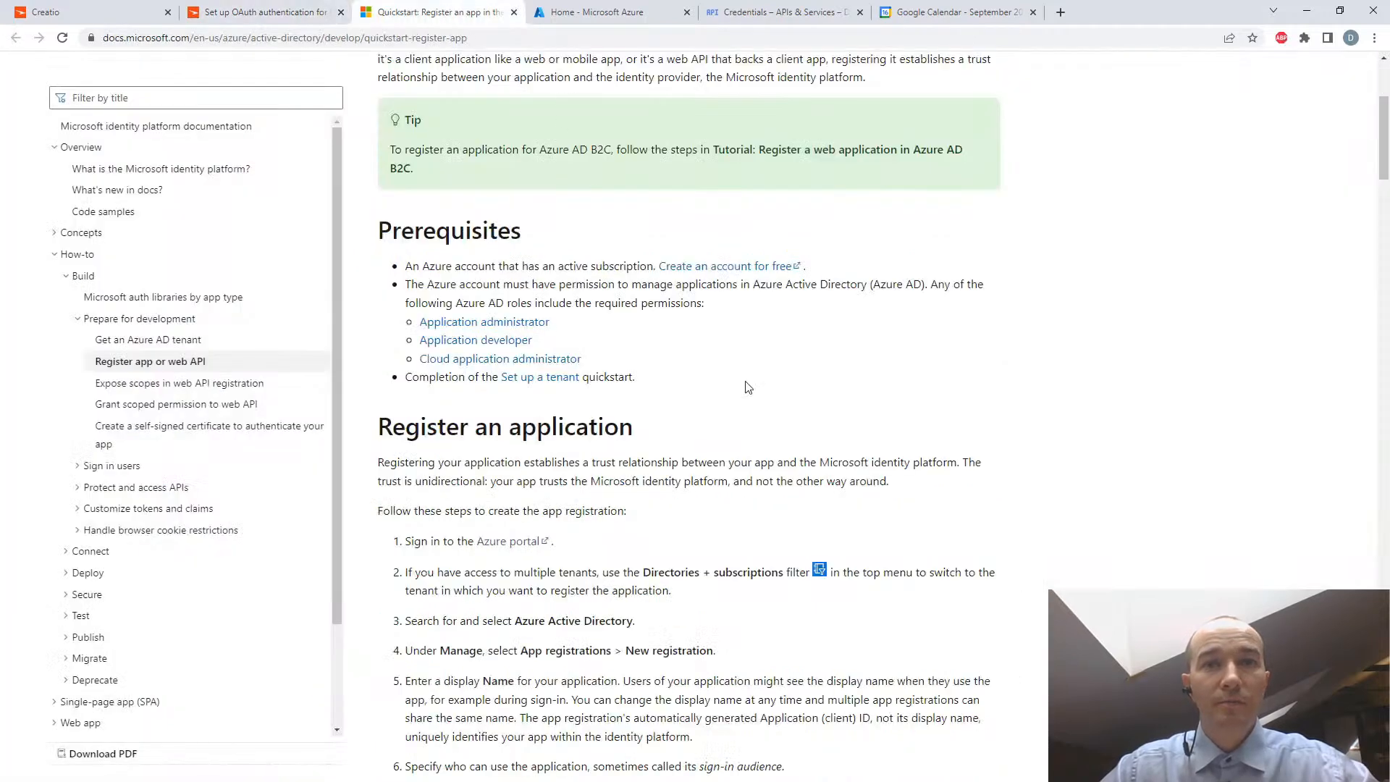
scroll(569, 60, down, 1)
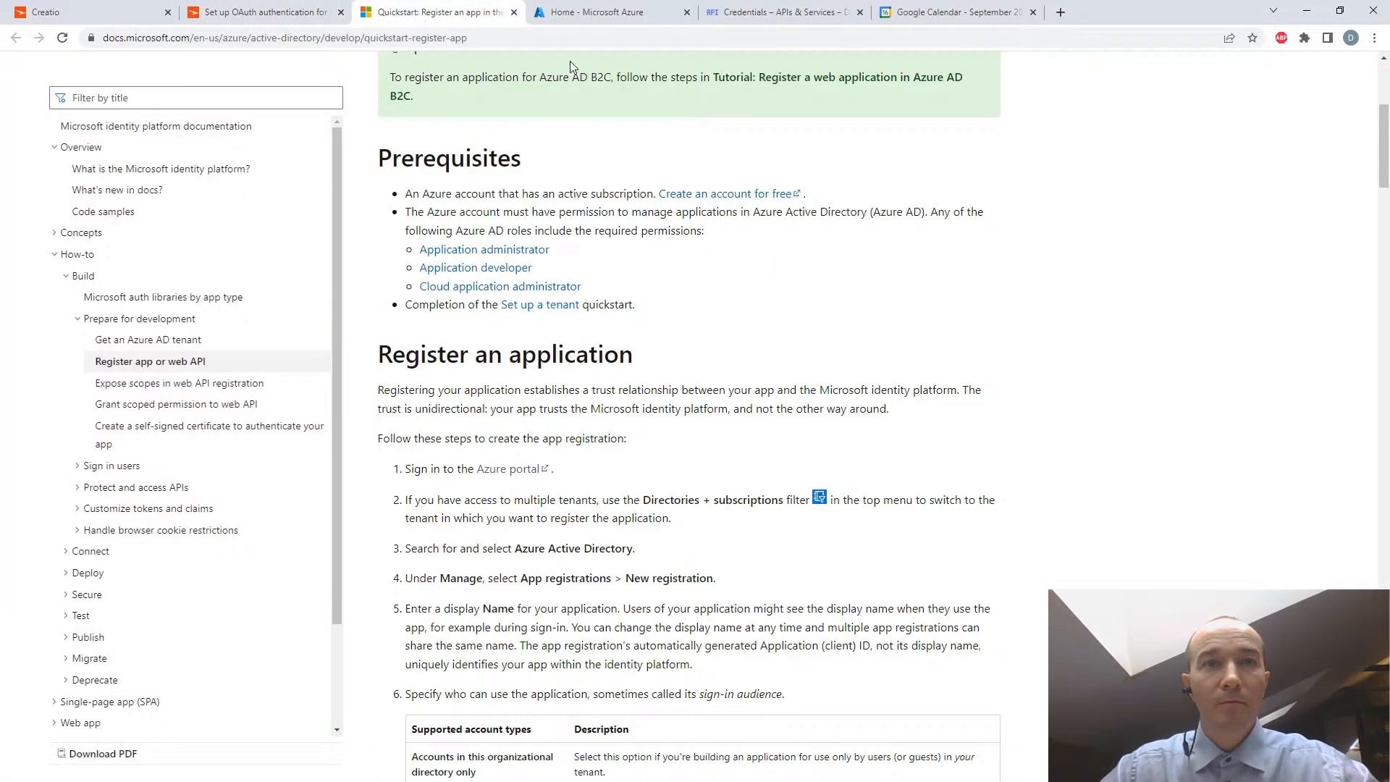
- In the Azure portal, find App registrations and start a new registration named with the owner's first name followed by "Creatio Demo 2"
click(579, 13)
text(app ee)
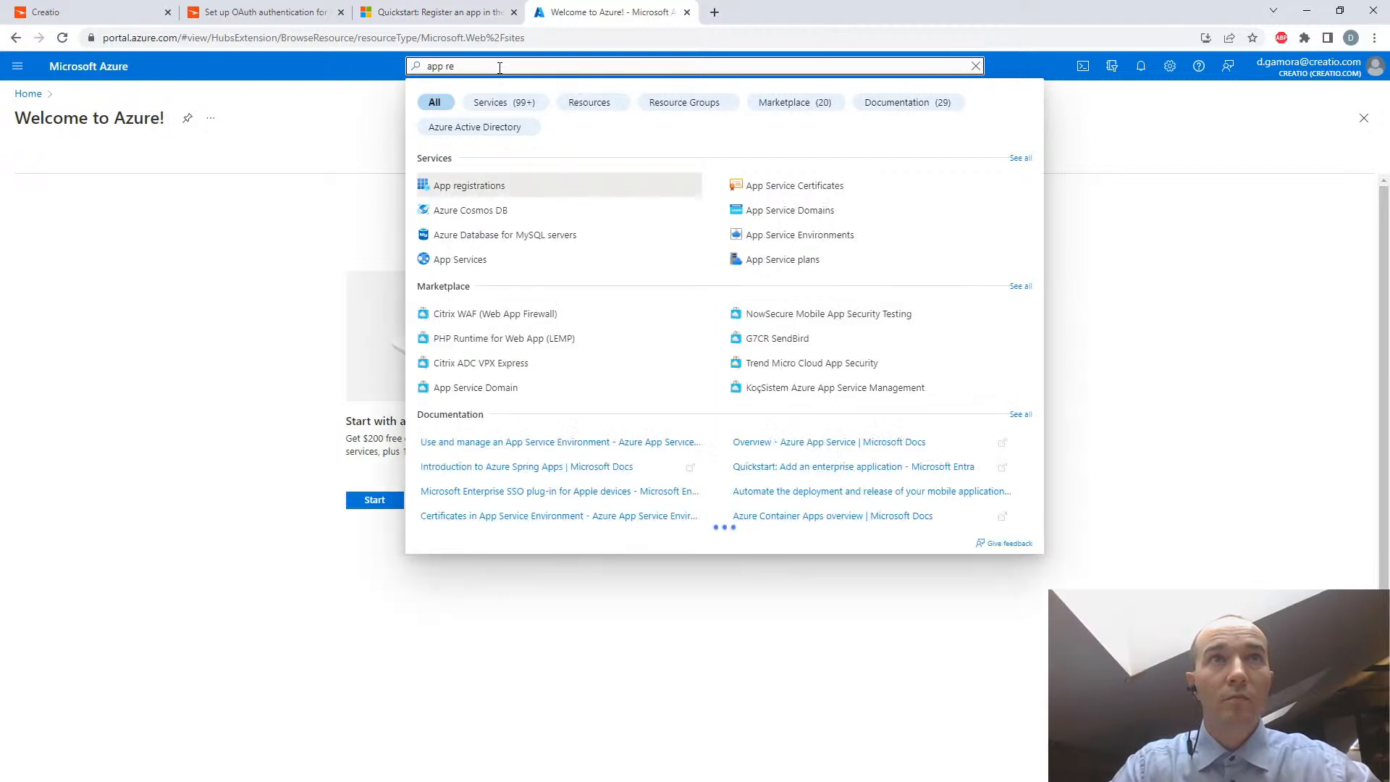
click(461, 185)
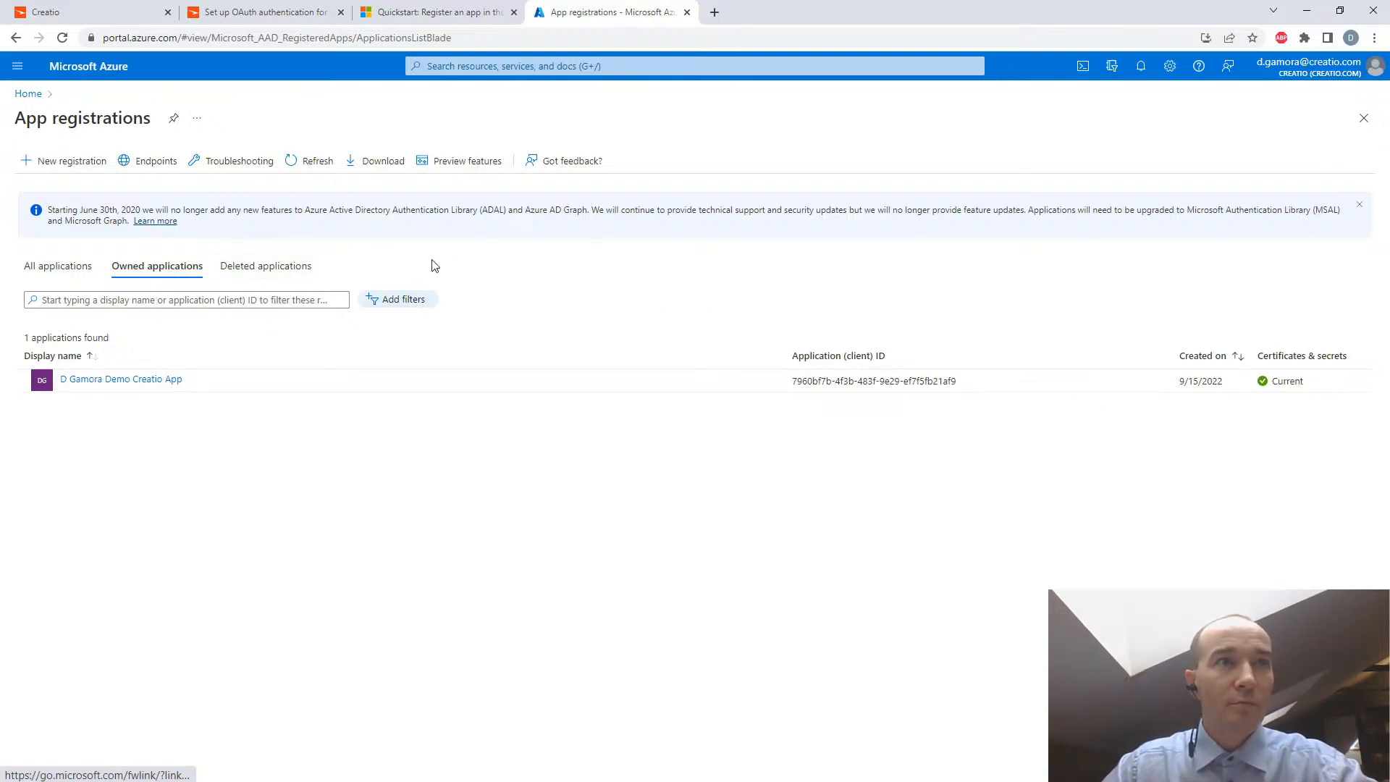
click(64, 163)
text(Dima Creatio Demo 2)
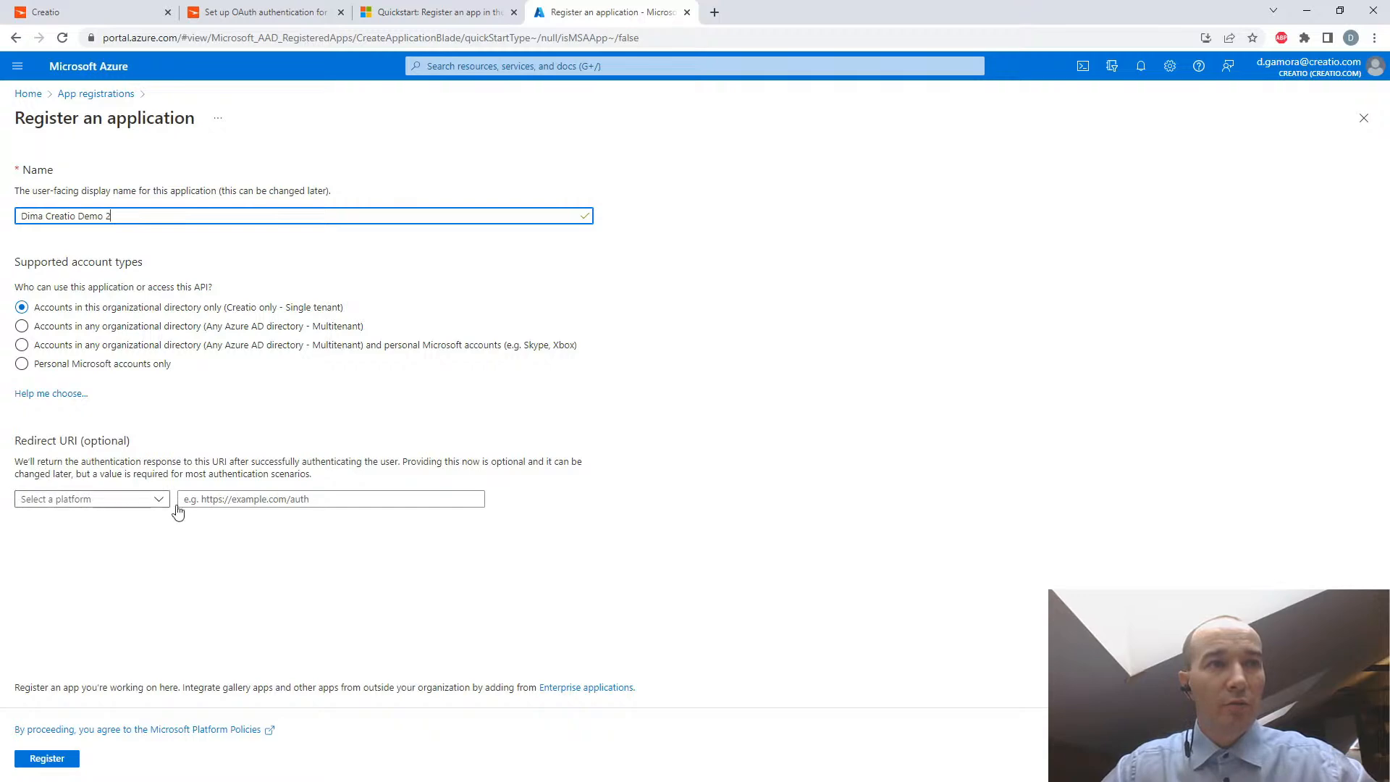
click(217, 12)
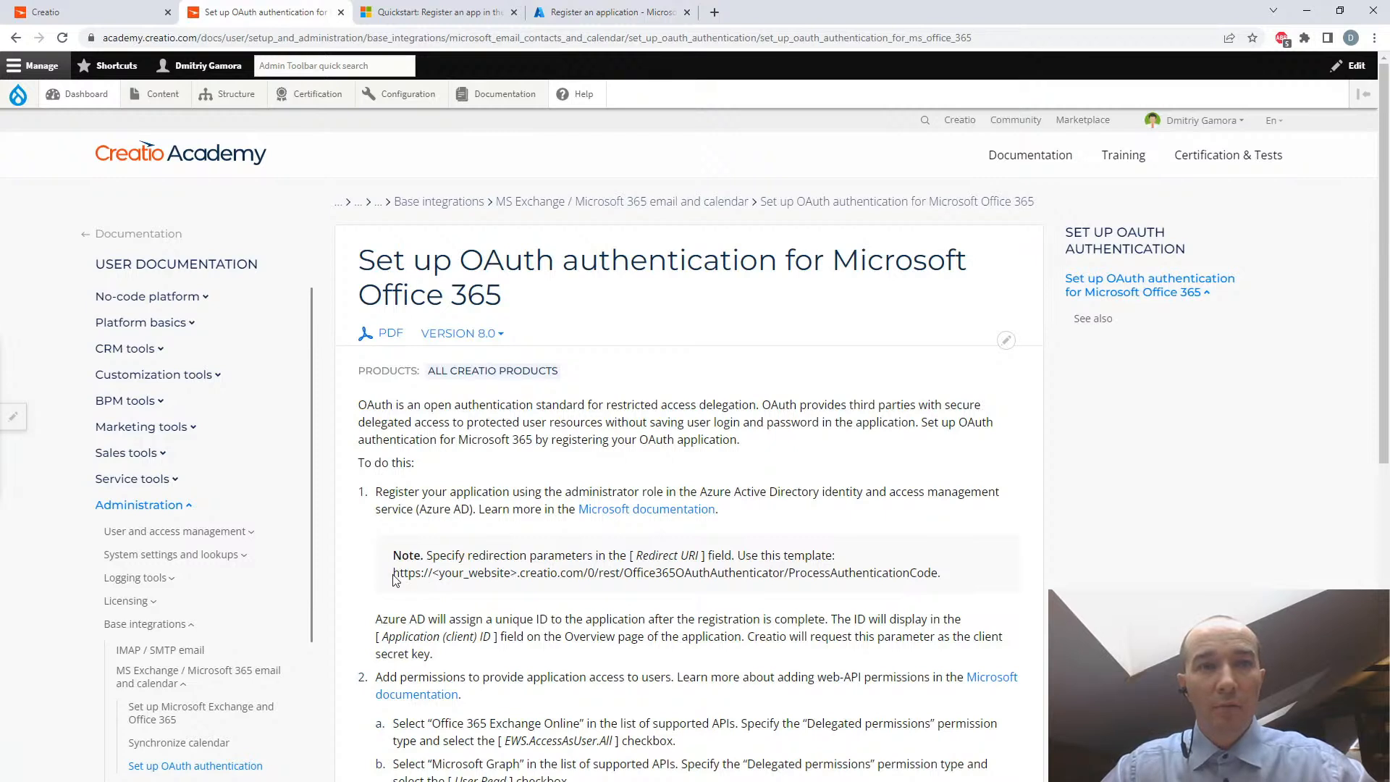
drag(394, 573, 958, 584)
key(shift+Left)
key(ctrl+c)
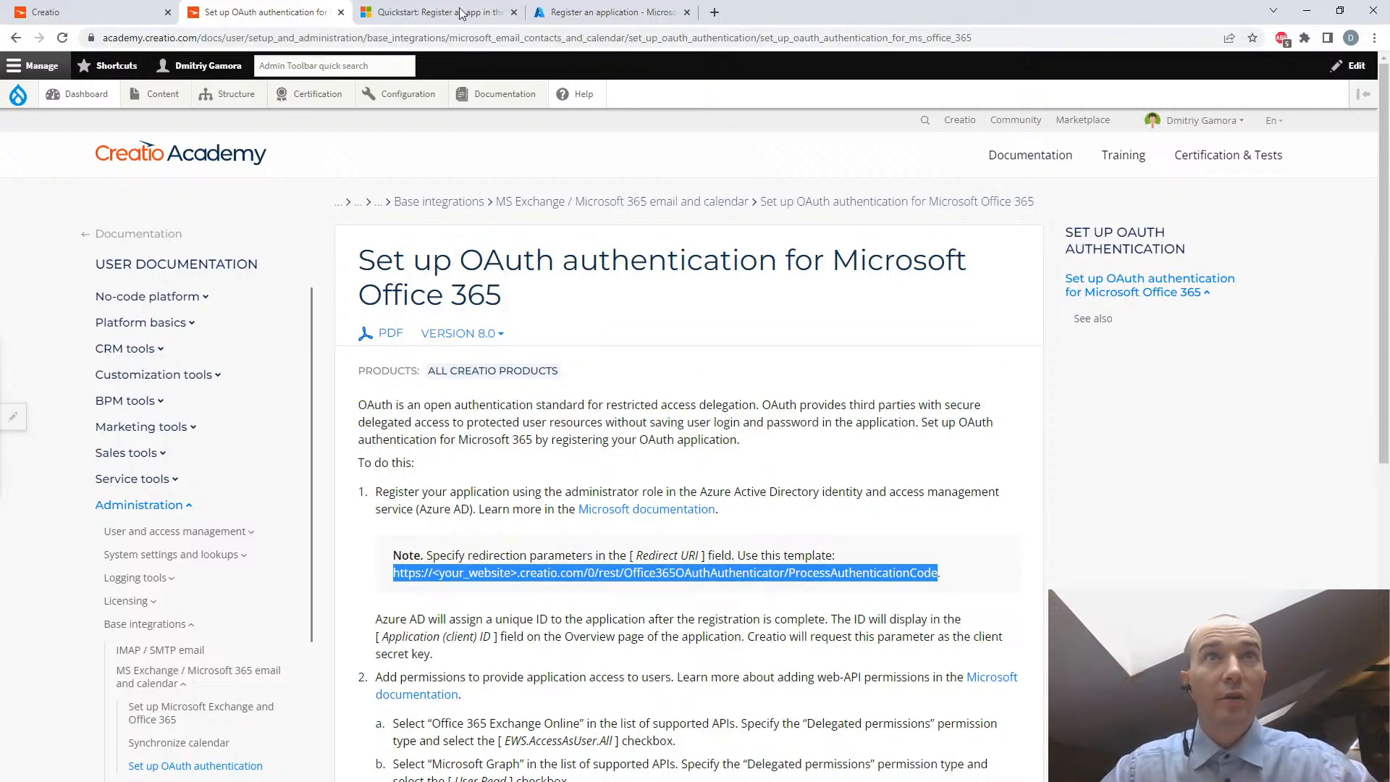
click(571, 13)
click(147, 501)
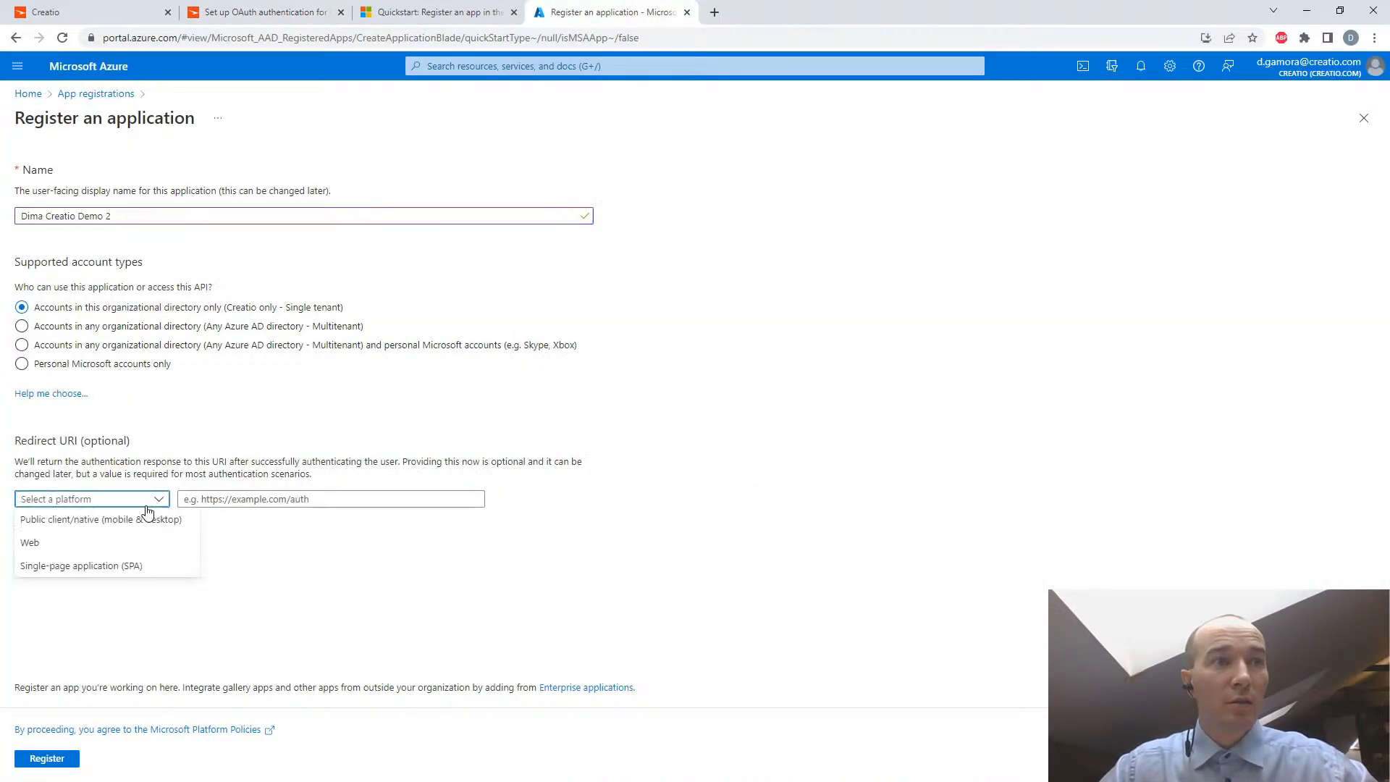
click(114, 540)
click(219, 499)
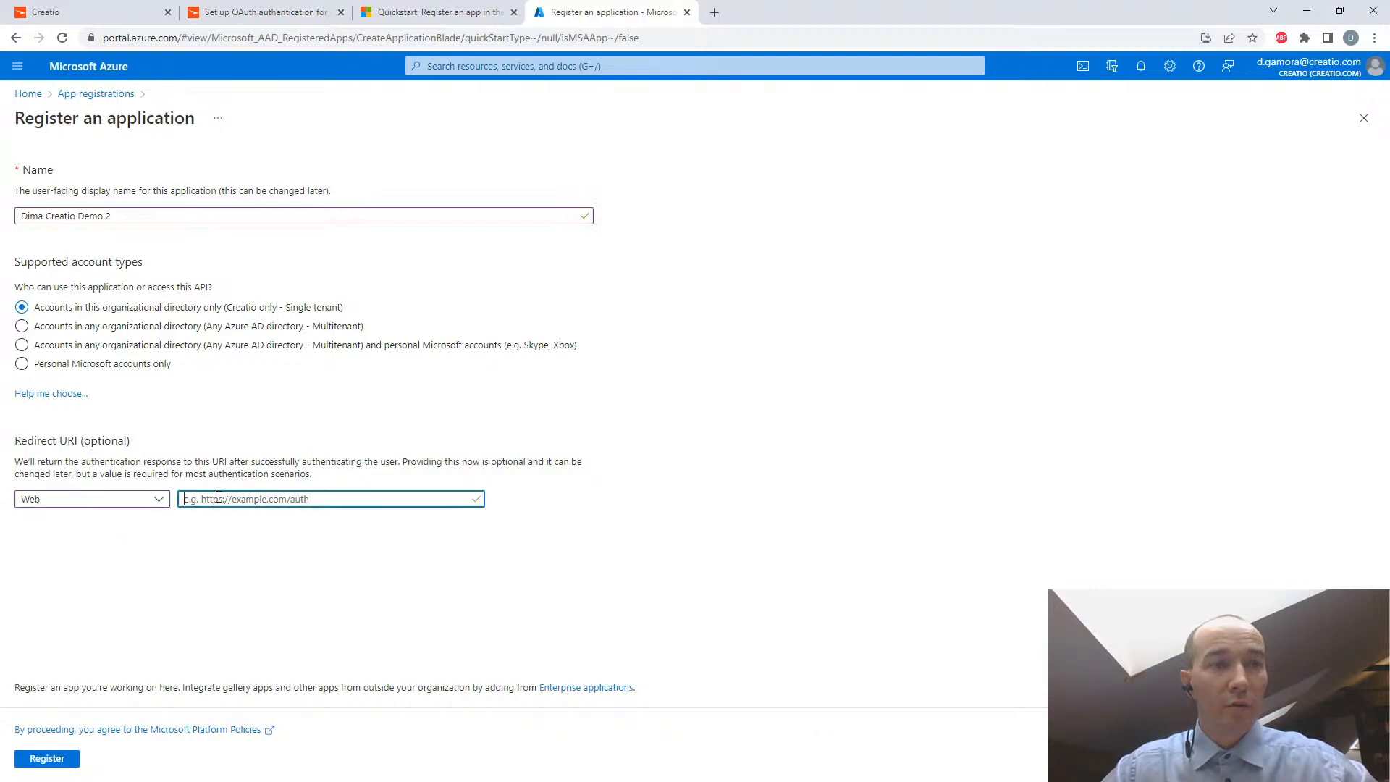
key(ctrl+v)
key(Home)
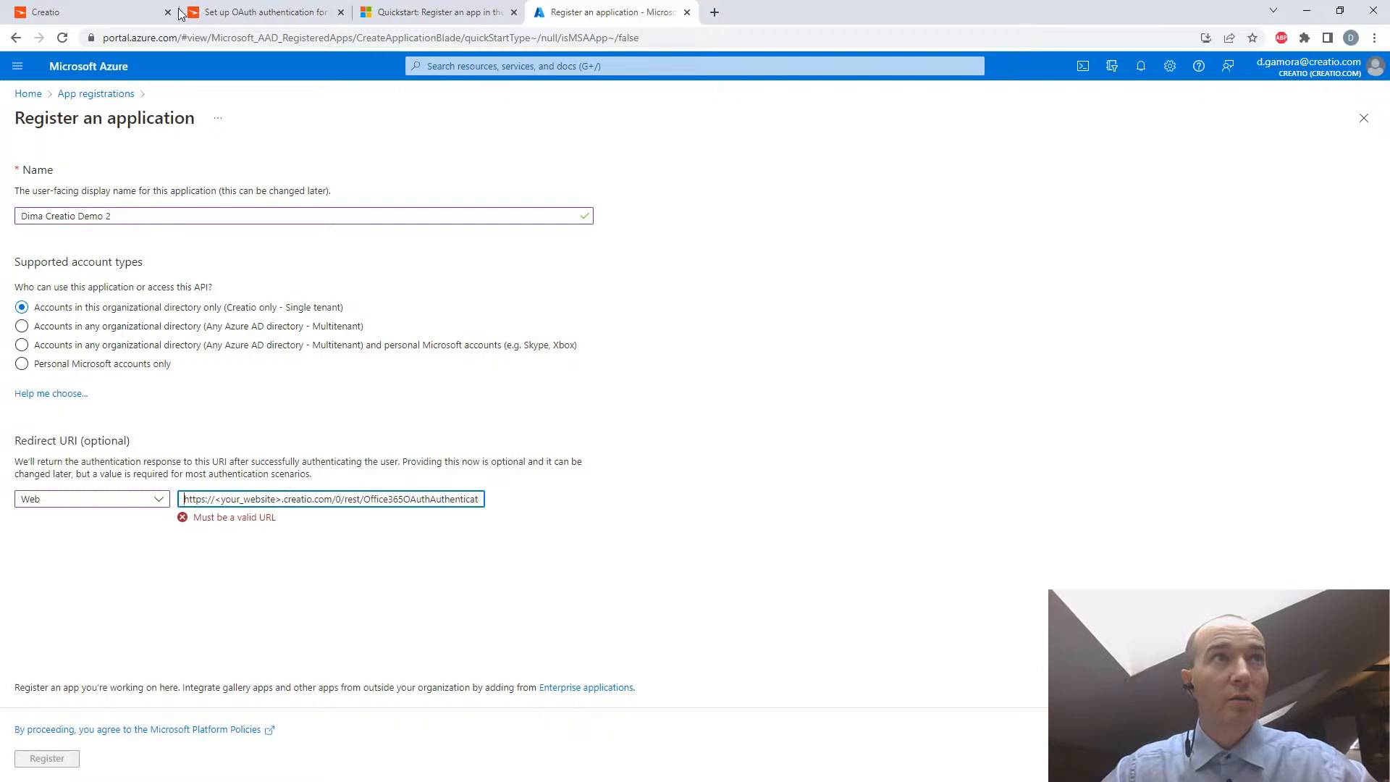
click(110, 13)
drag(362, 38, 103, 38)
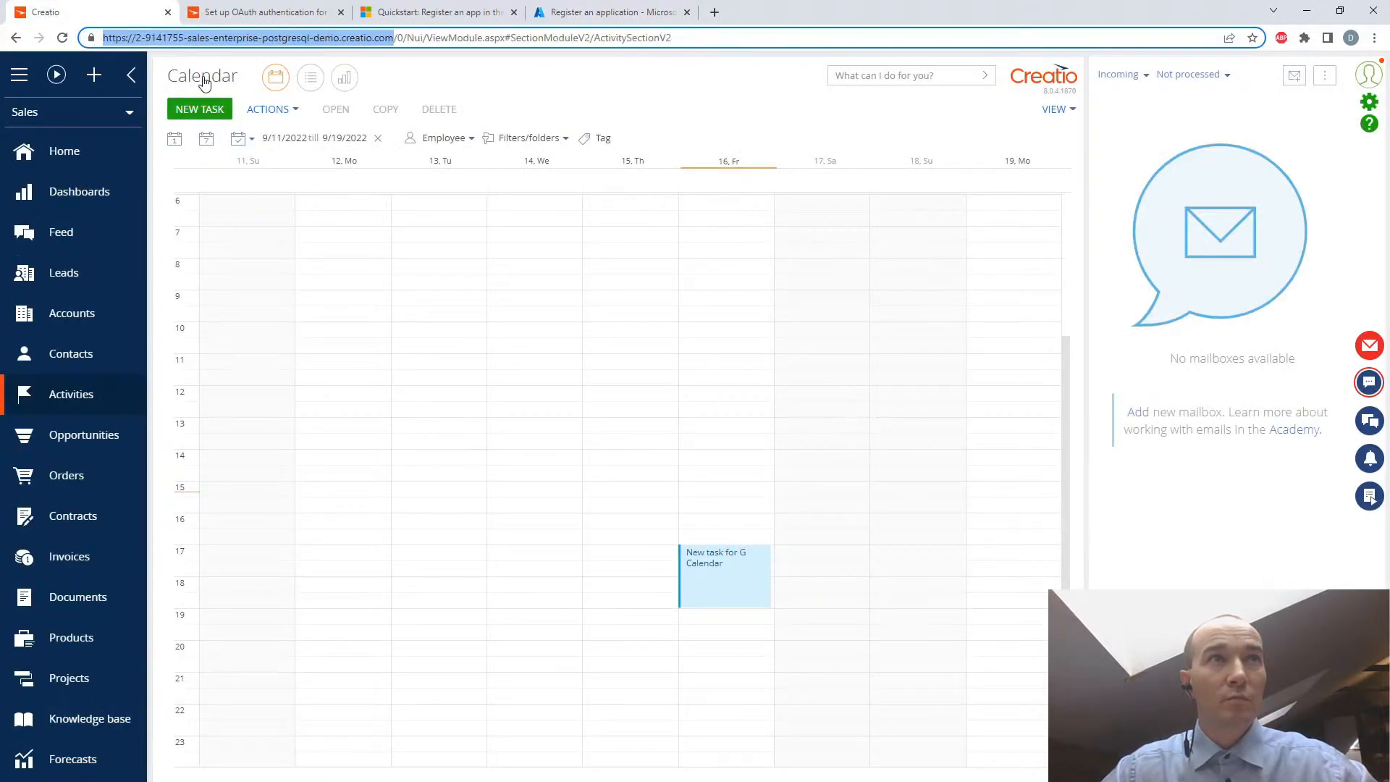
click(571, 14)
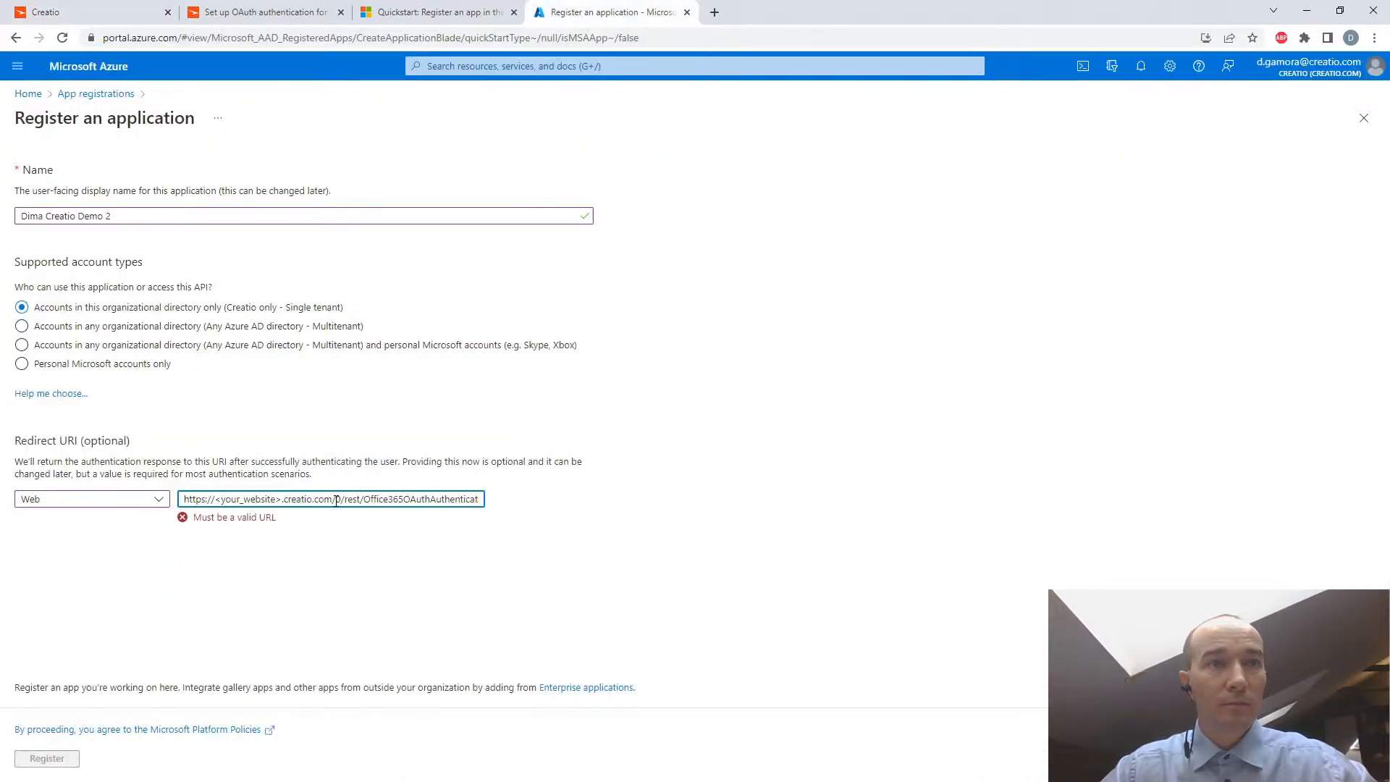
drag(332, 499, 182, 498)
click(161, 499)
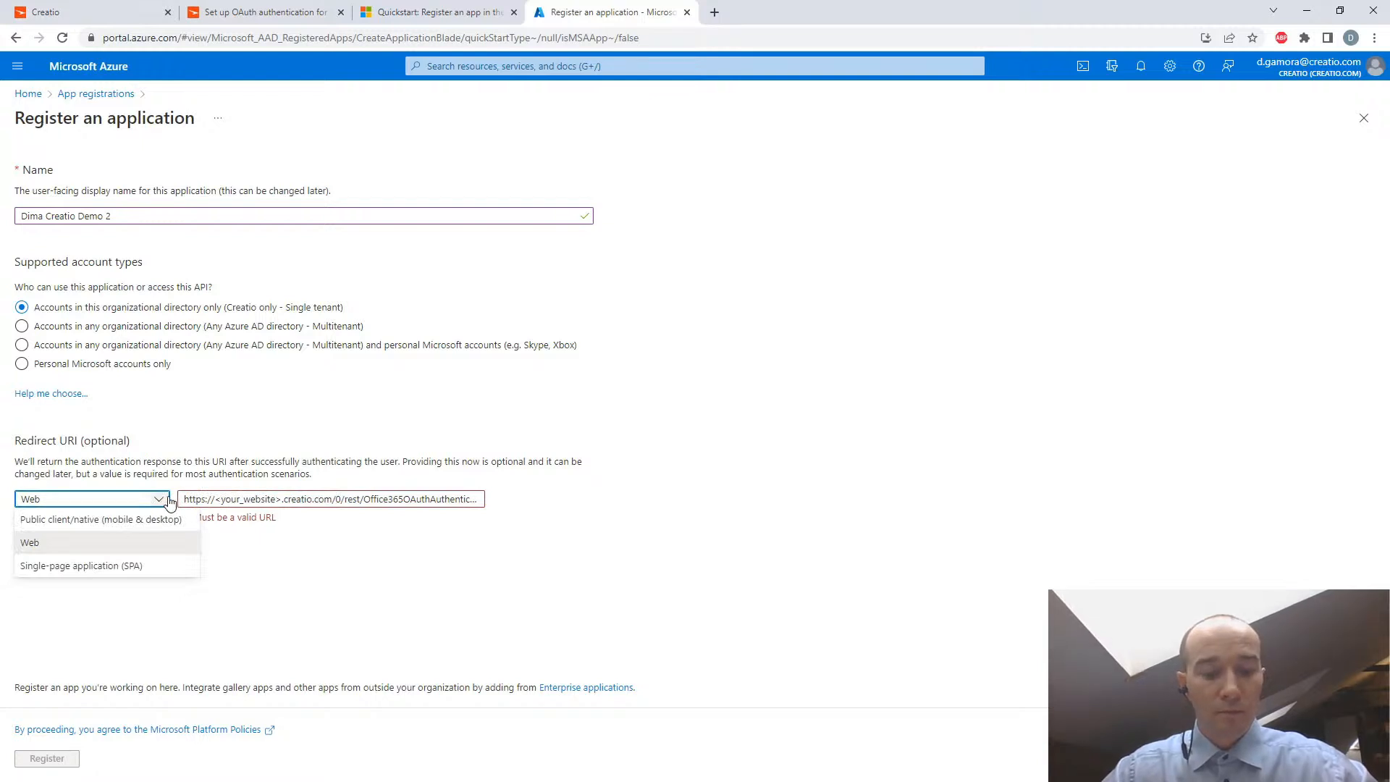
click(65, 16)
right_click(135, 39)
click(159, 120)
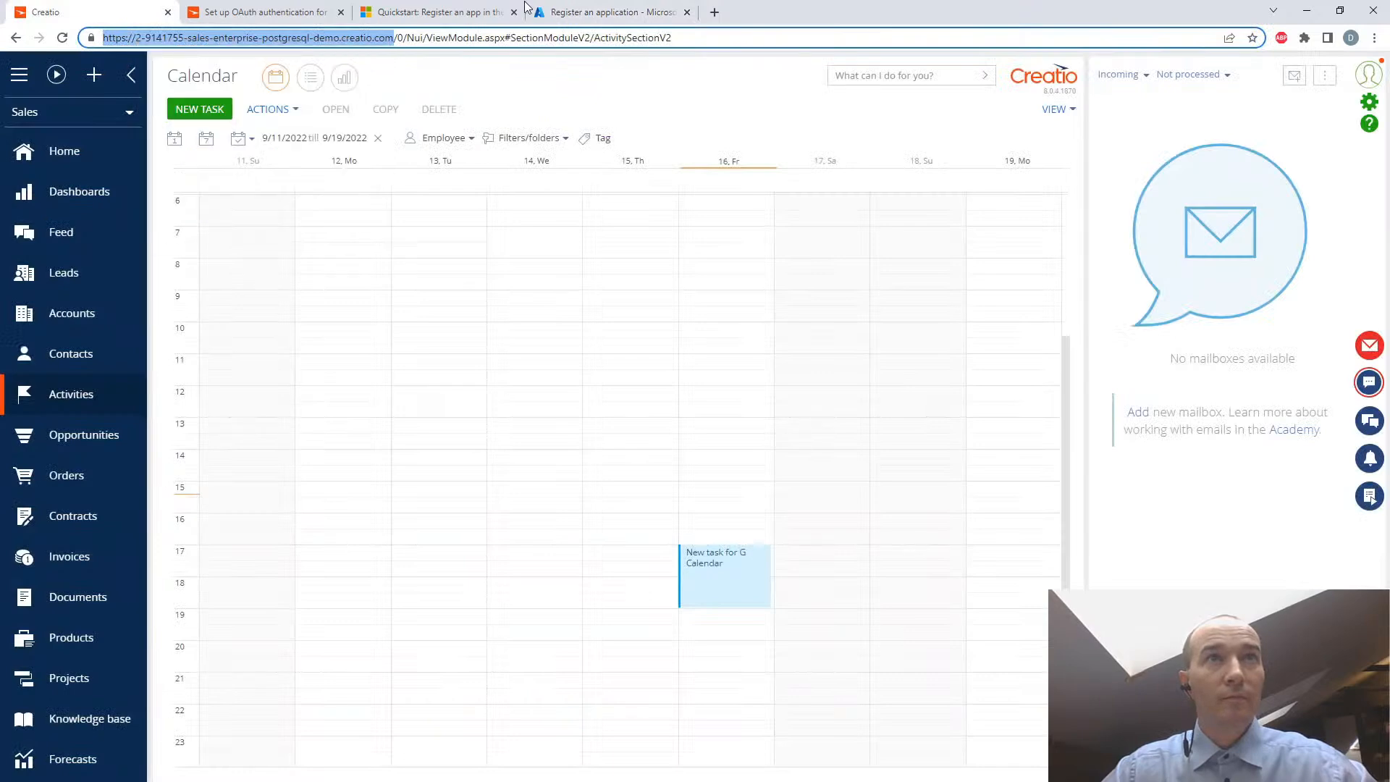
- Replace the placeholder site address in the Azure redirect URI with the copied Creatio address, remove the doubled slash, and register the application
click(586, 12)
drag(333, 499, 177, 501)
key(ctrl+v)
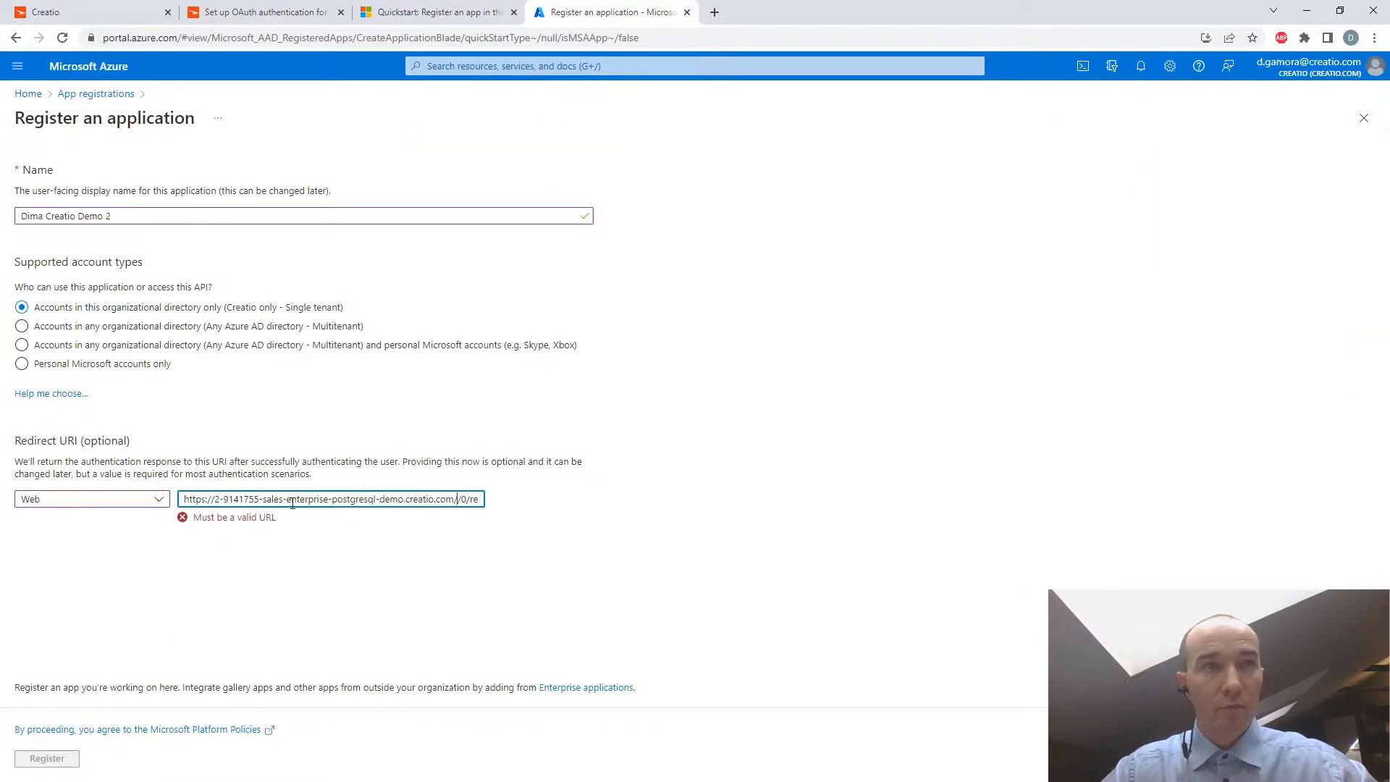
key(BackSpace)
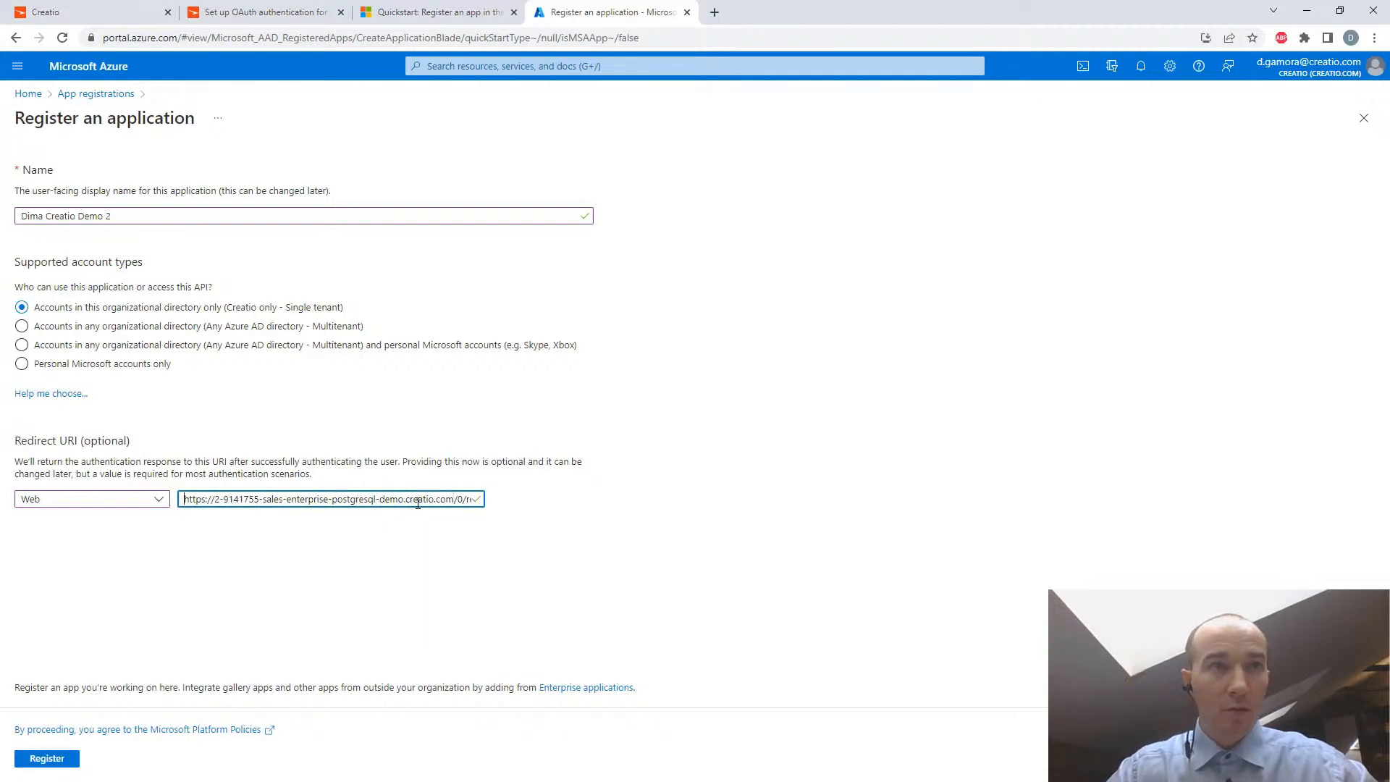
key(End)
click(536, 503)
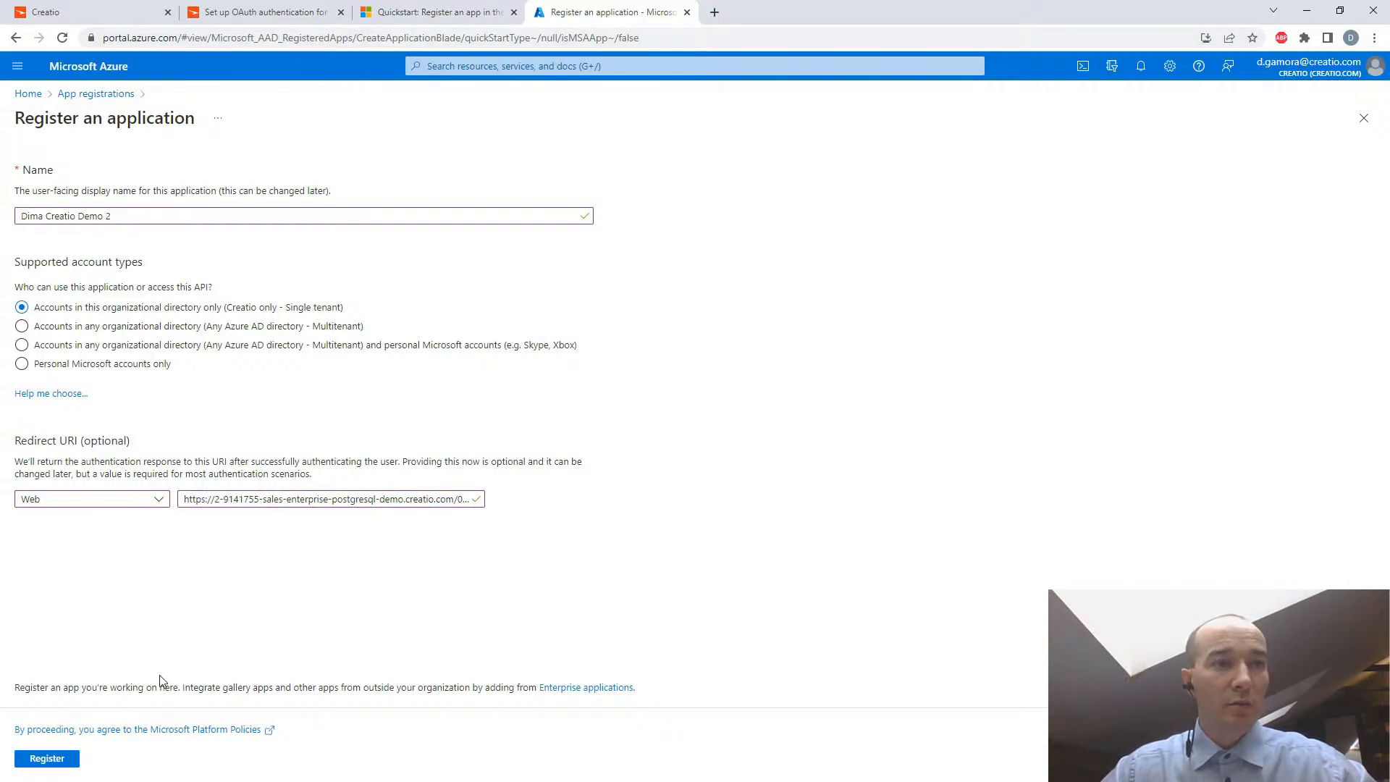
click(69, 757)
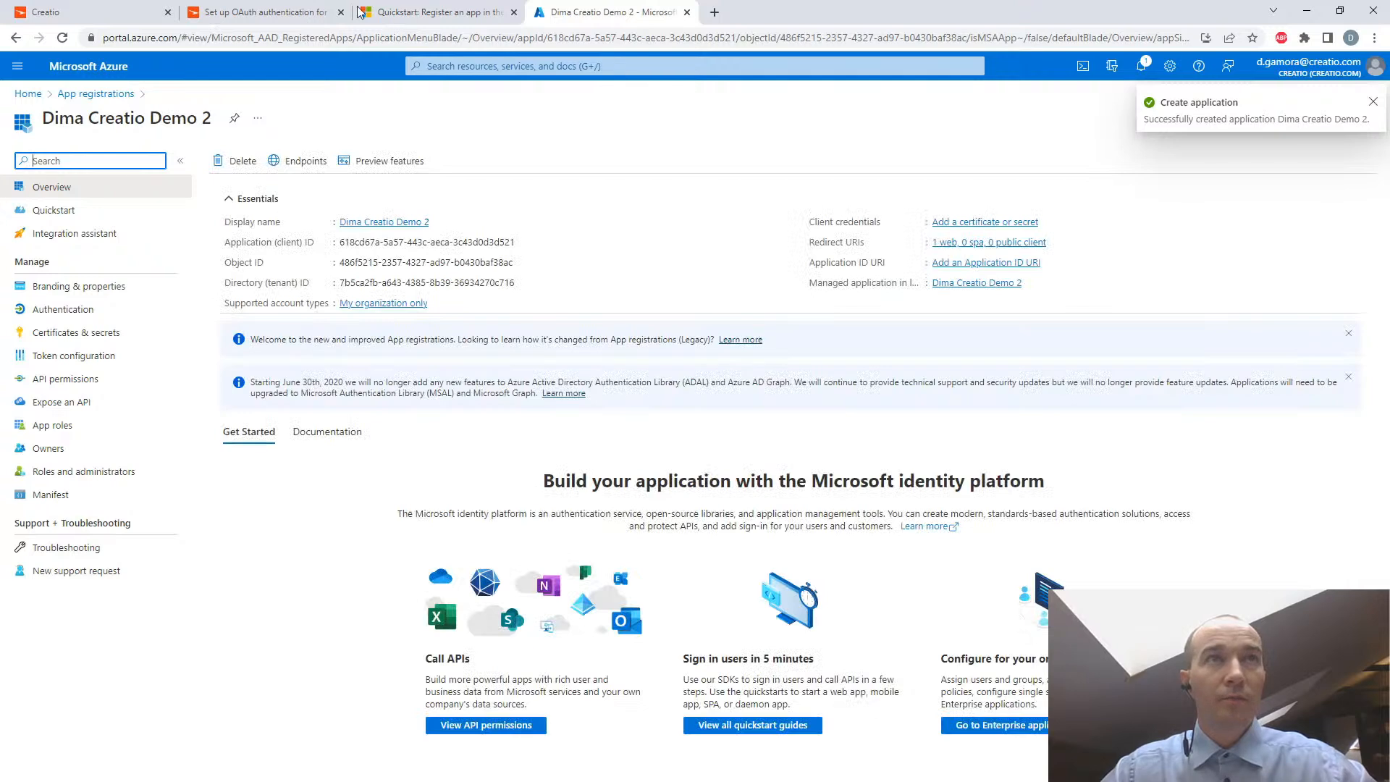
- Check the Creatio Academy article's application ID instructions and copy the Application (client) ID from the registered application's overview in Azure
click(250, 16)
scroll(596, 551, down, 2)
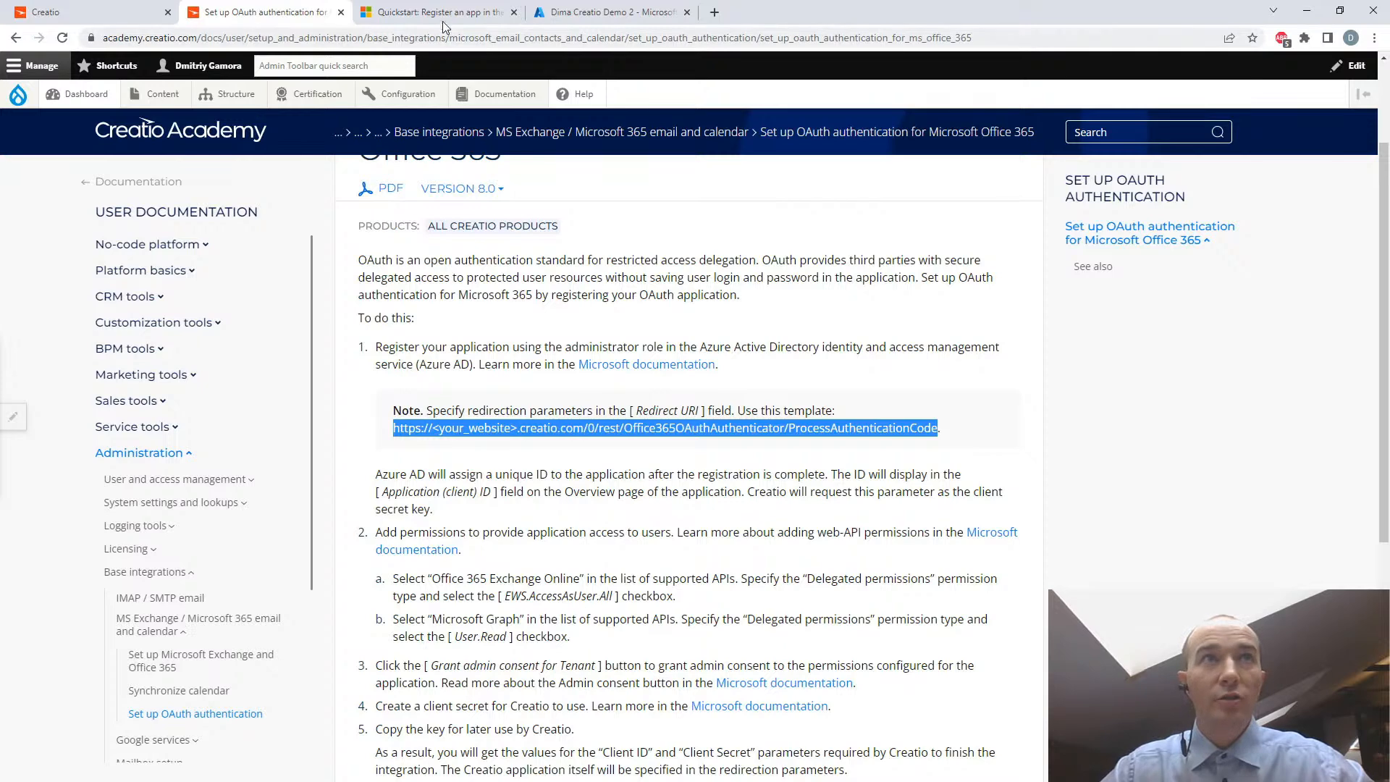
click(612, 13)
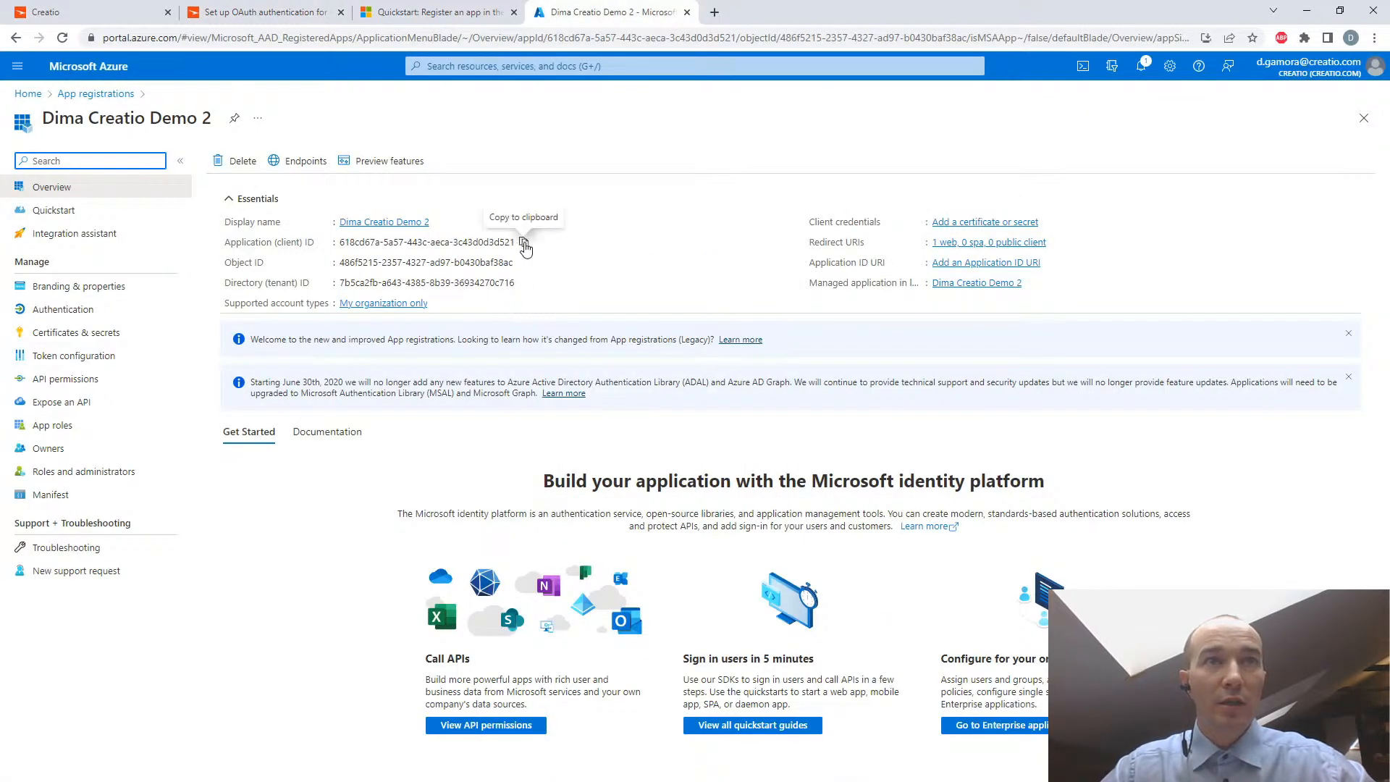
click(524, 242)
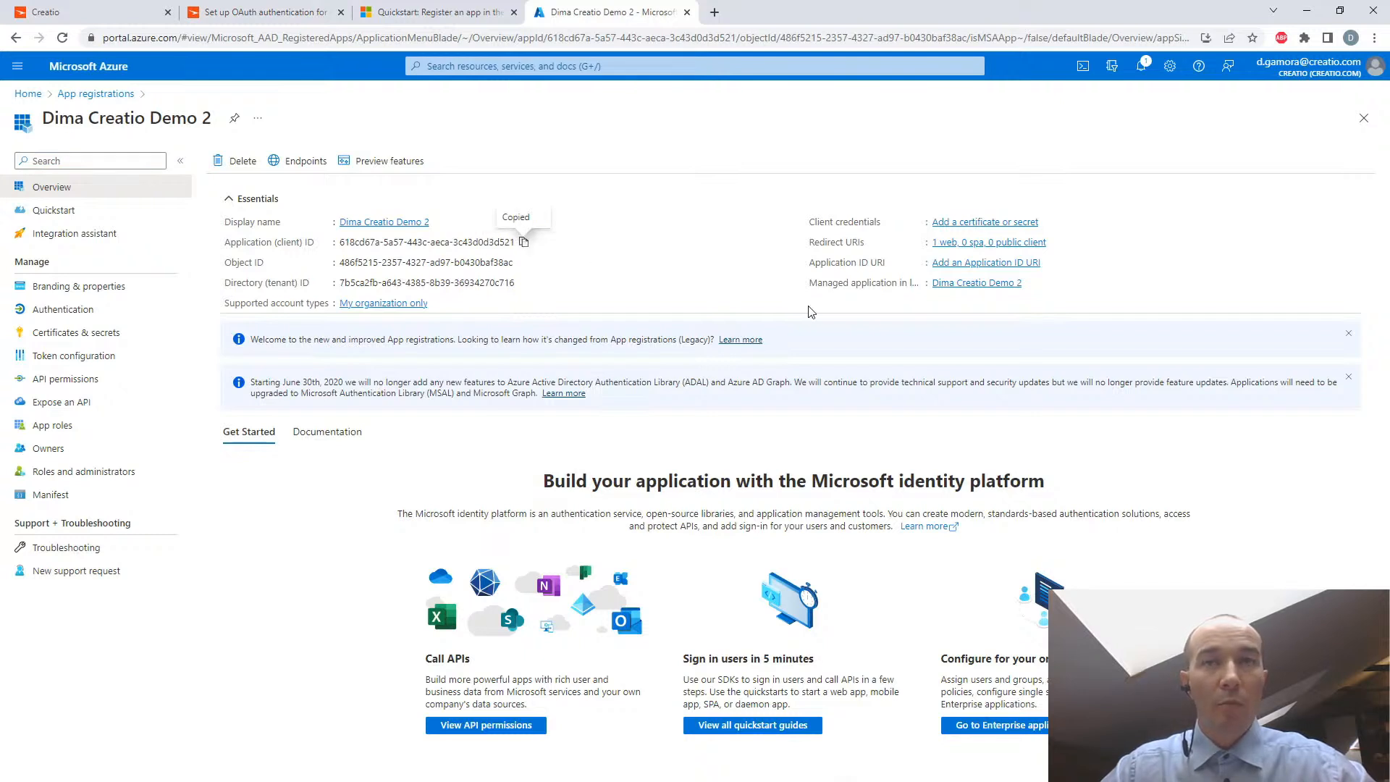
- In the "safe place" Notepad file, add the label "Azure Application client ID:" with the copied client ID below it and save
key(alt+Tab)
click(837, 493)
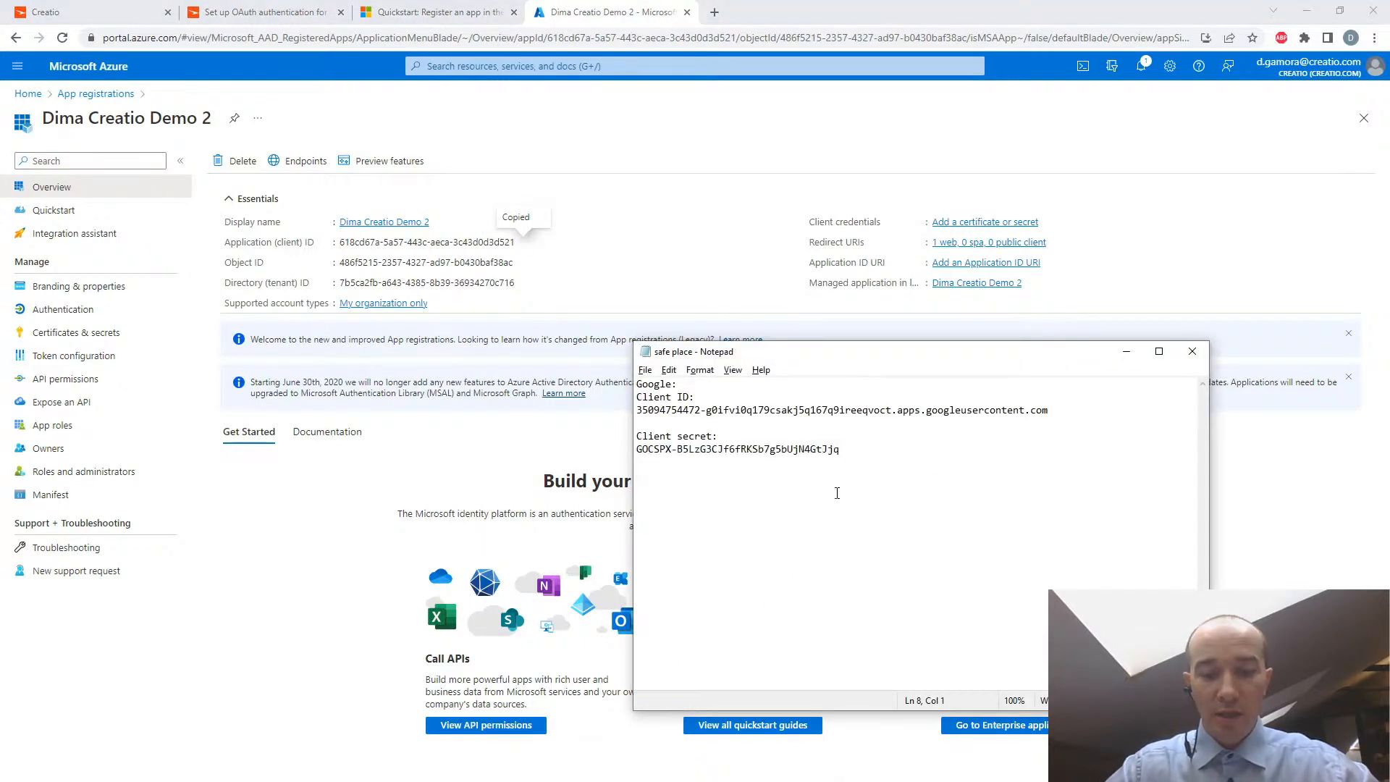
text(Azure)
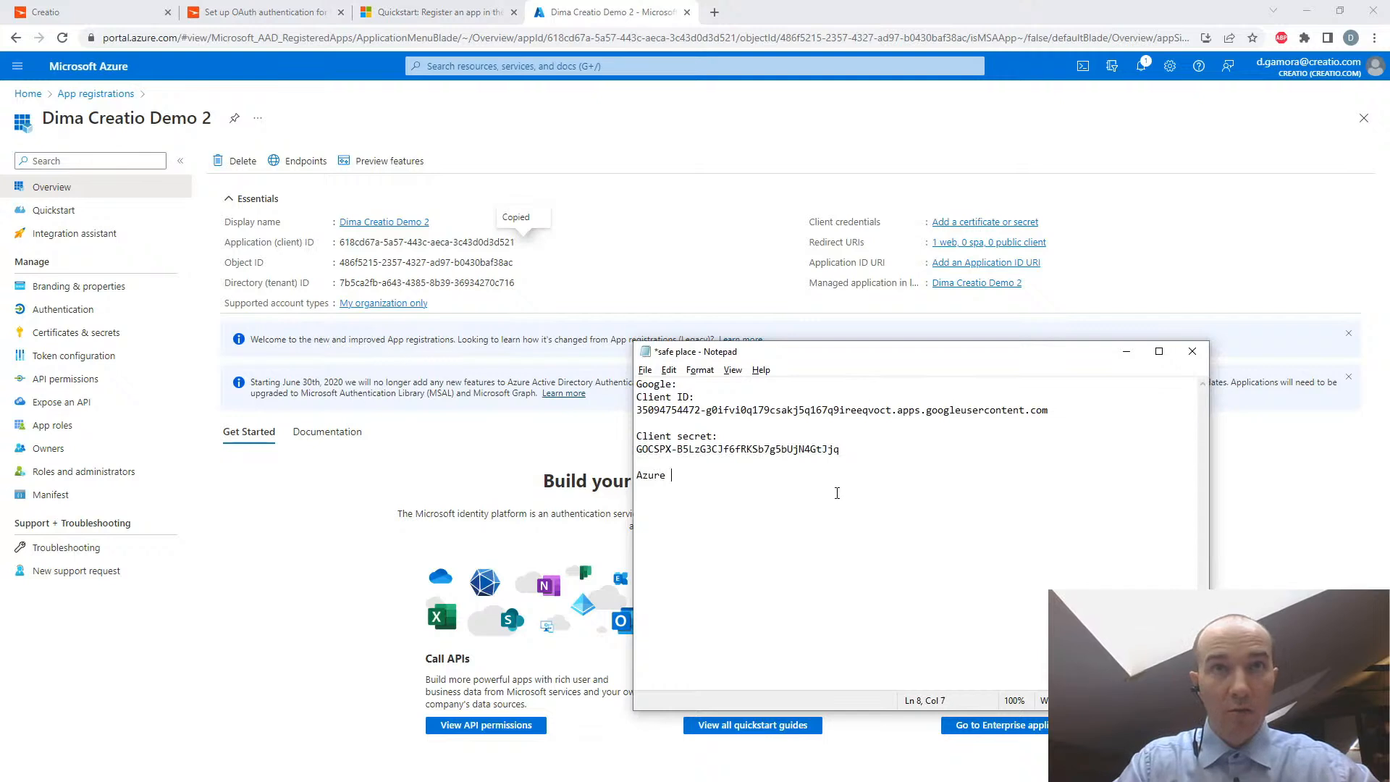
text( Applica)
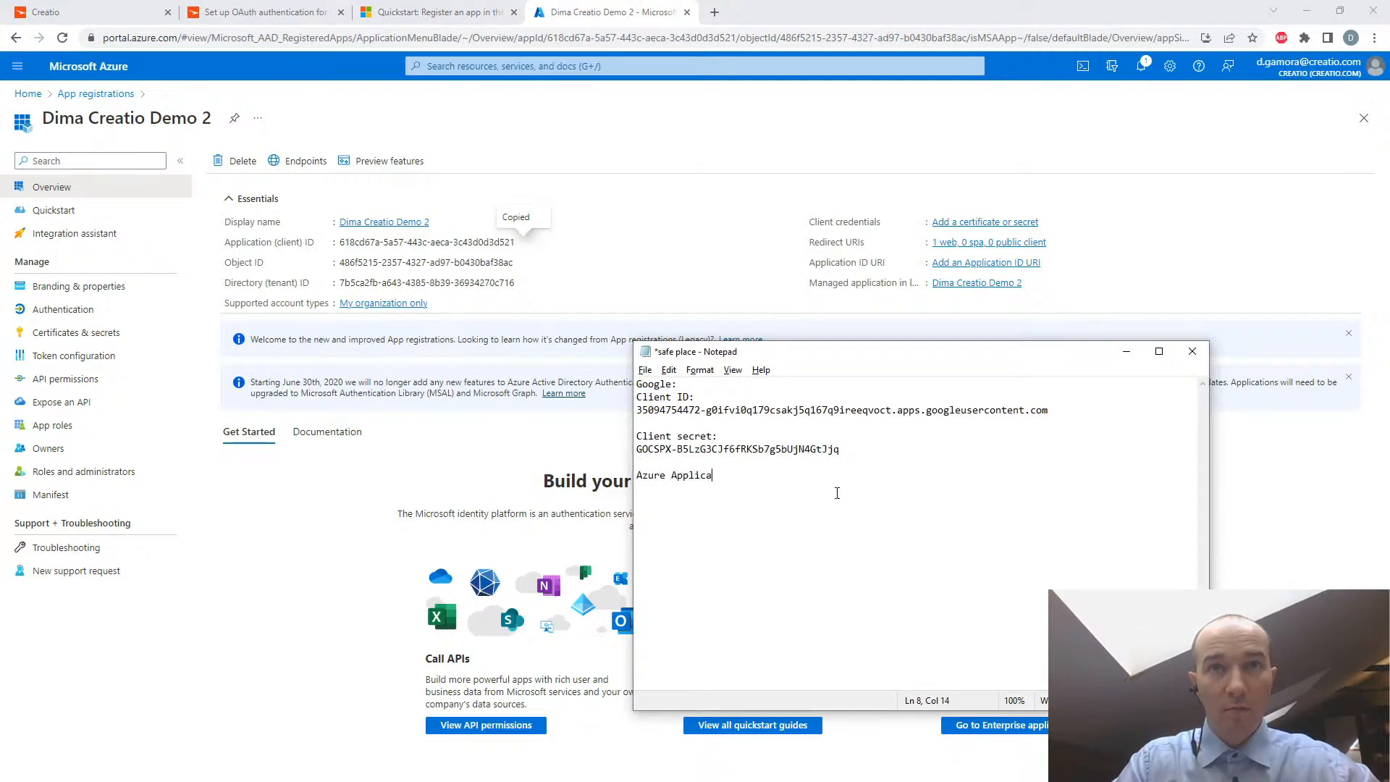
text(tion client ID:)
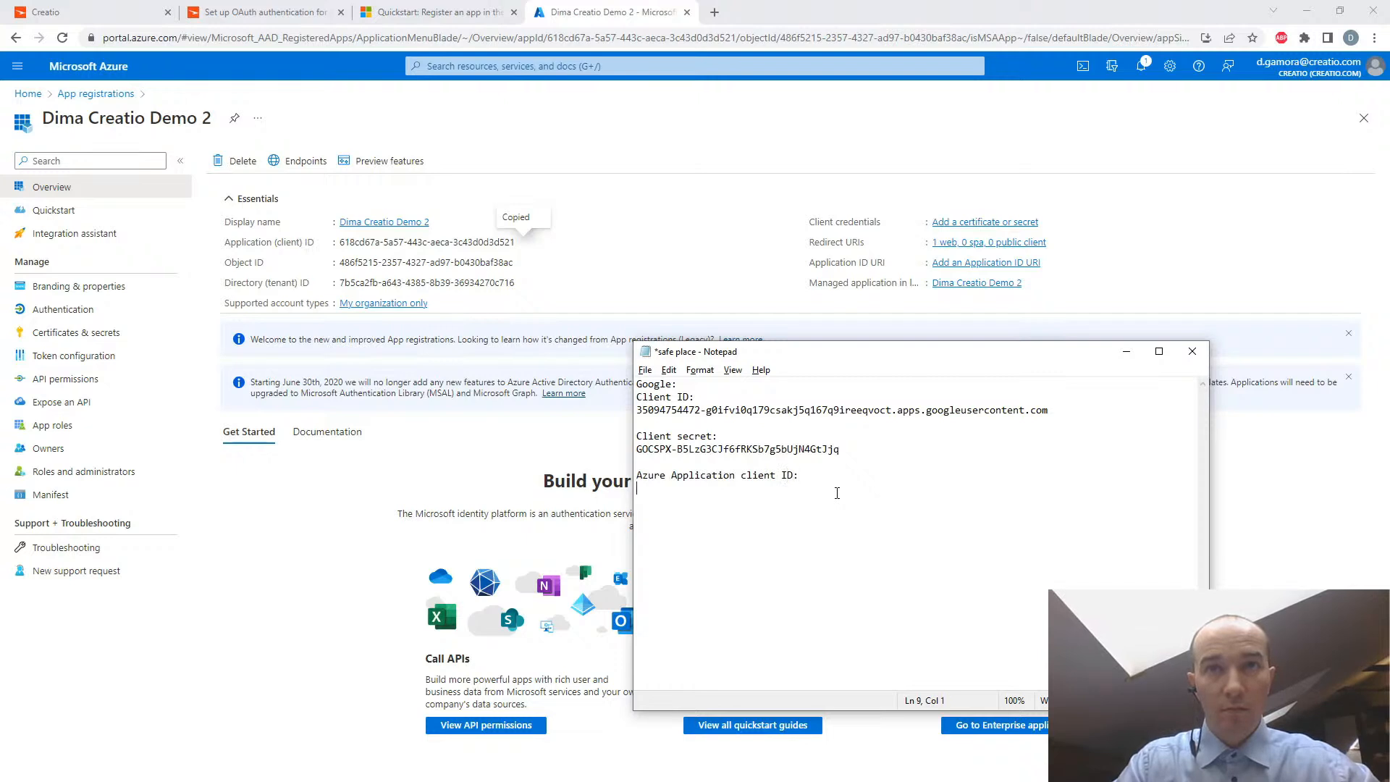
key(ctrl+v)
key(Return)
key(ctrl+s)
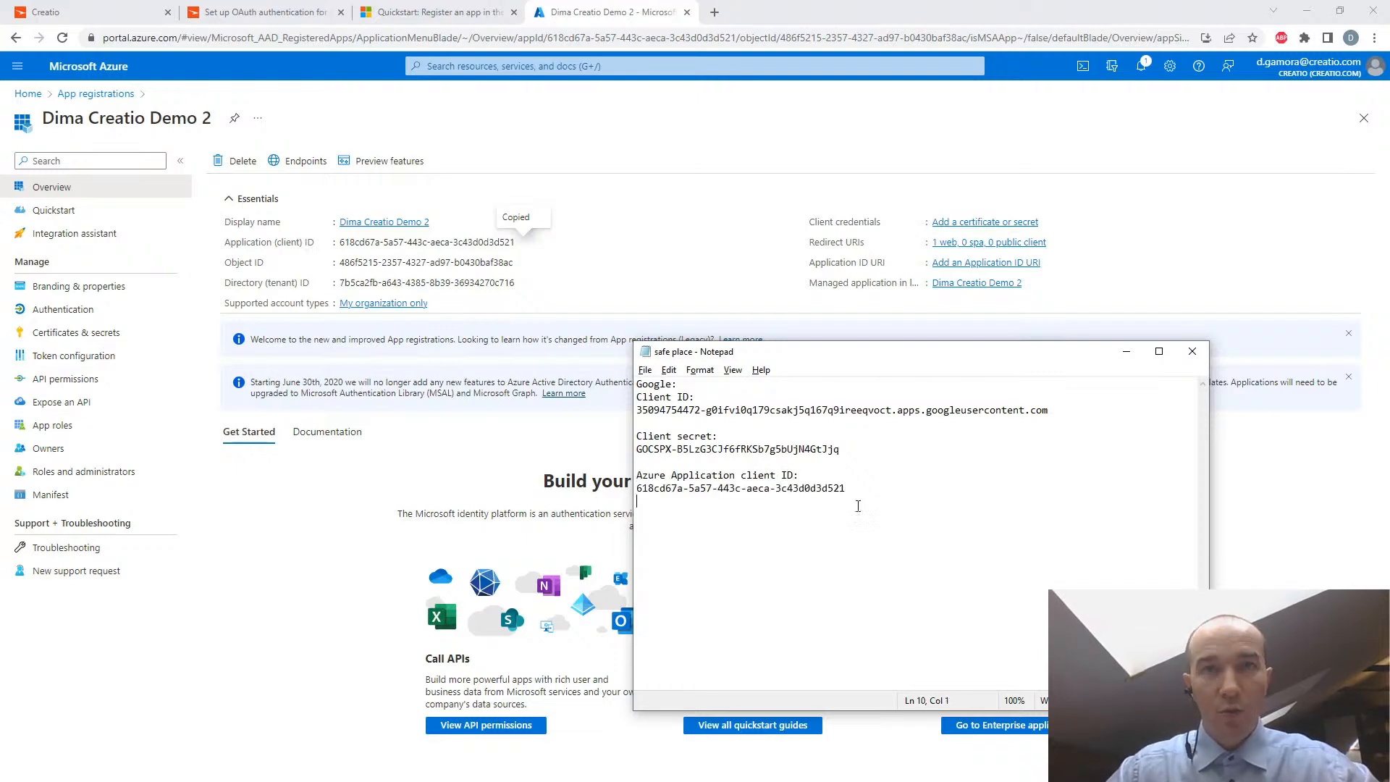
click(654, 249)
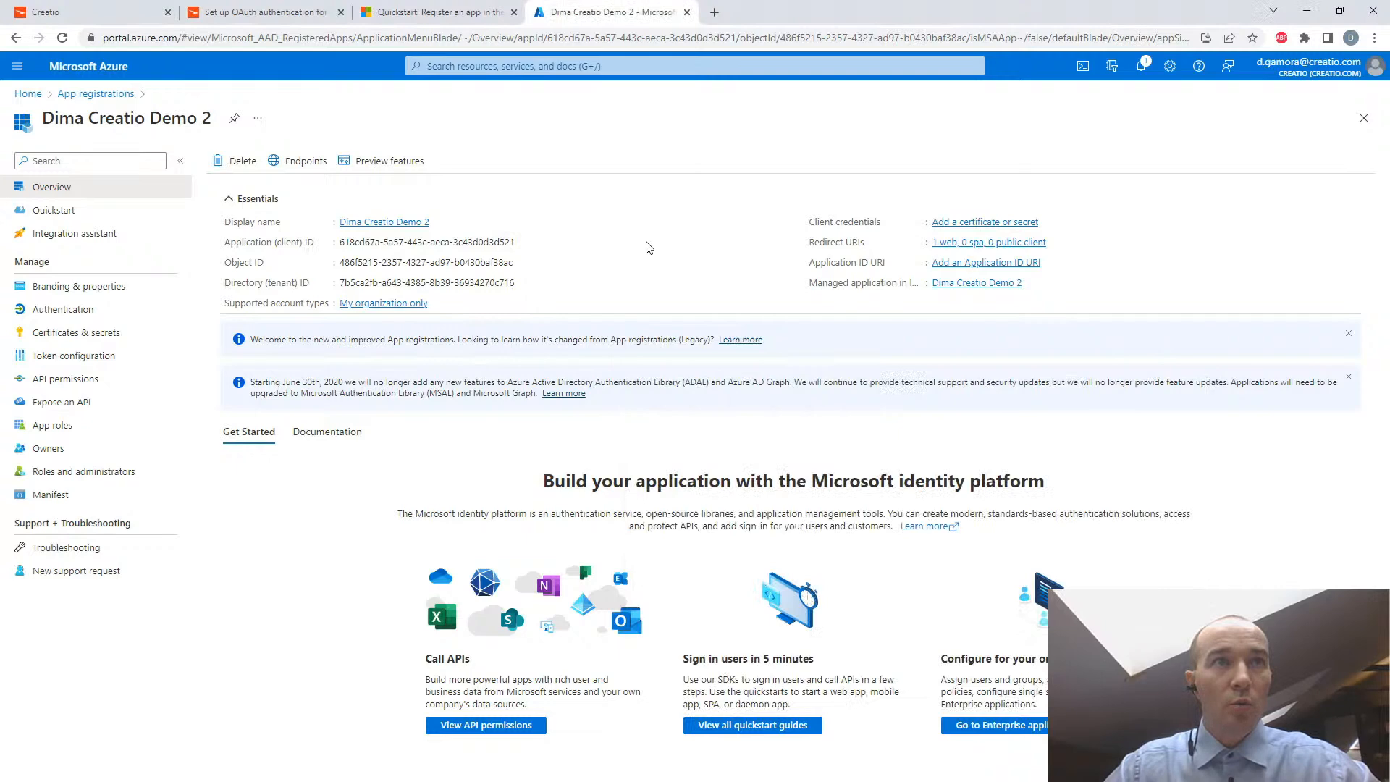
- Open the Azure application's API permissions and copy the API name "Office 365 Exchange Online" from the Creatio Academy article
click(246, 9)
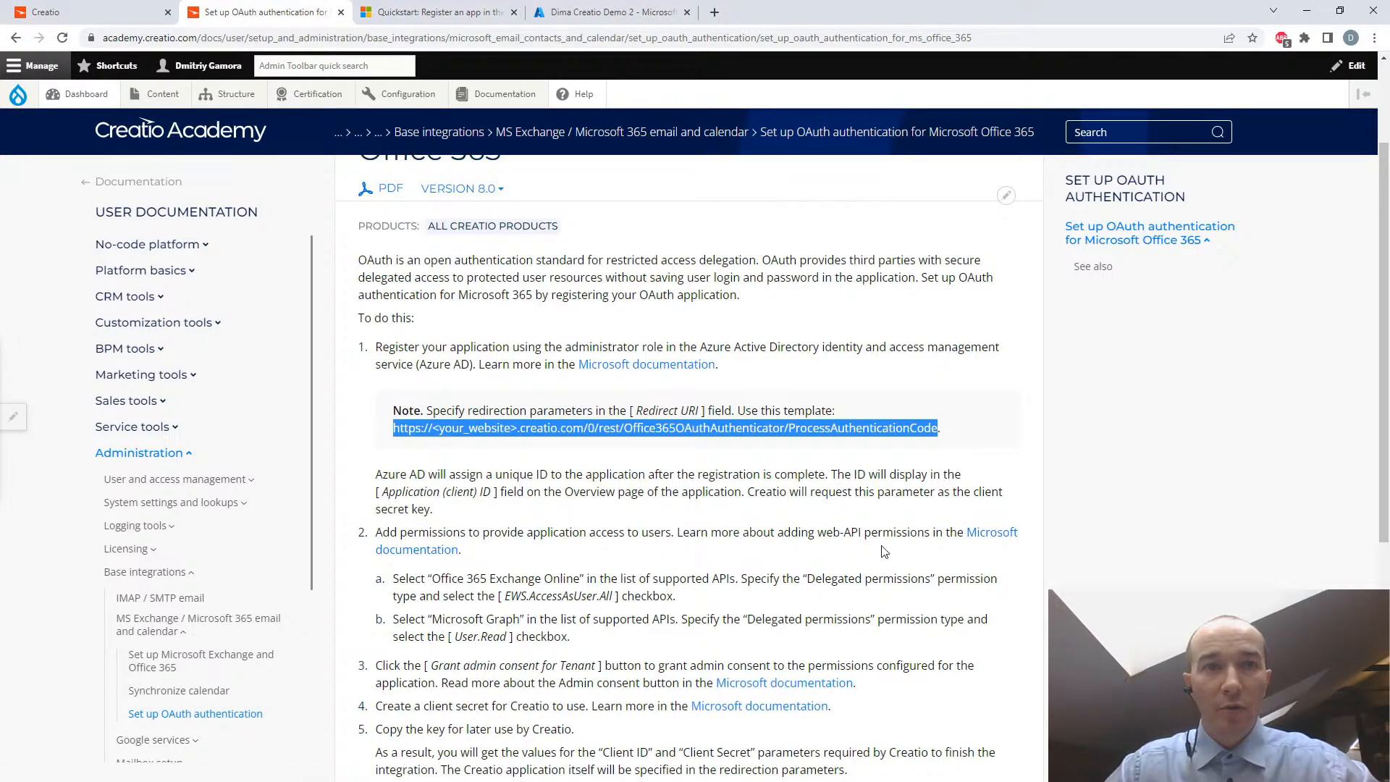
click(400, 10)
click(564, 13)
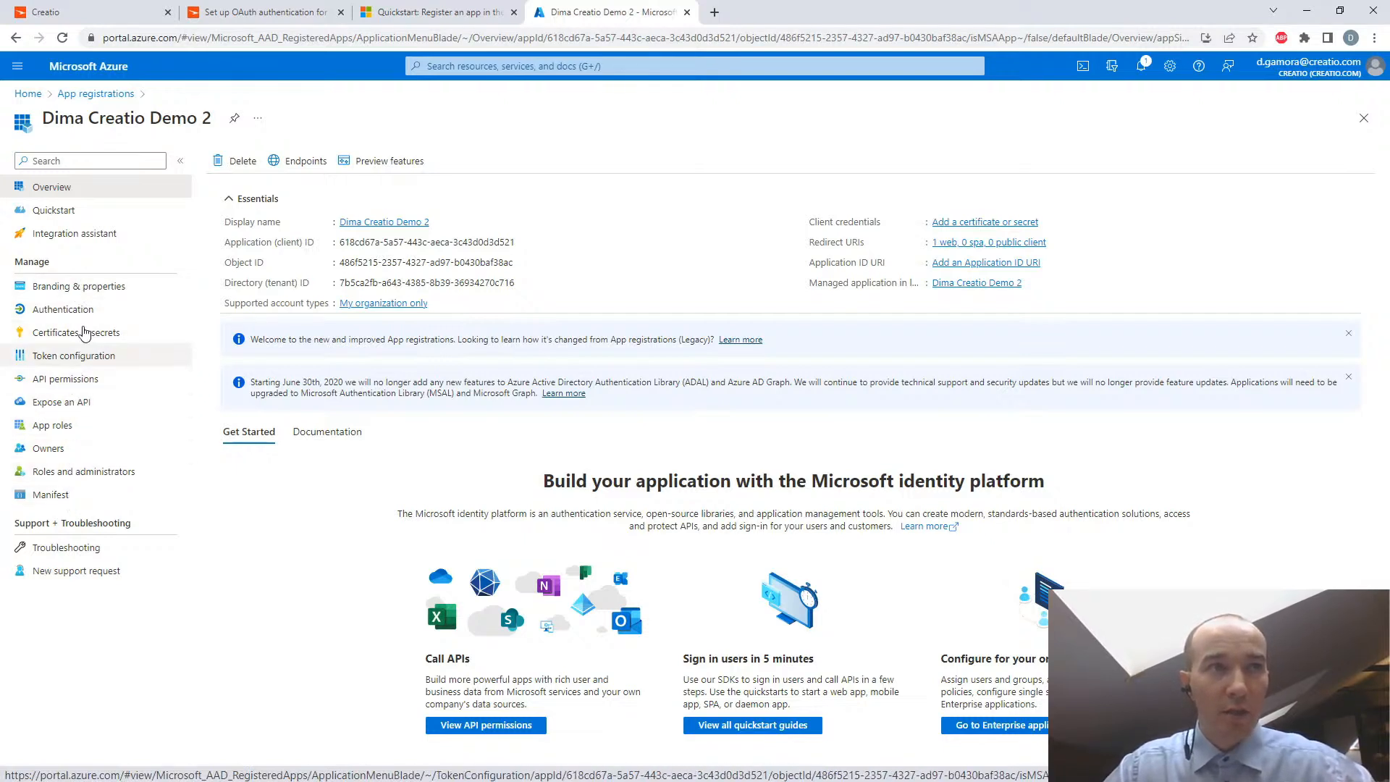
click(87, 382)
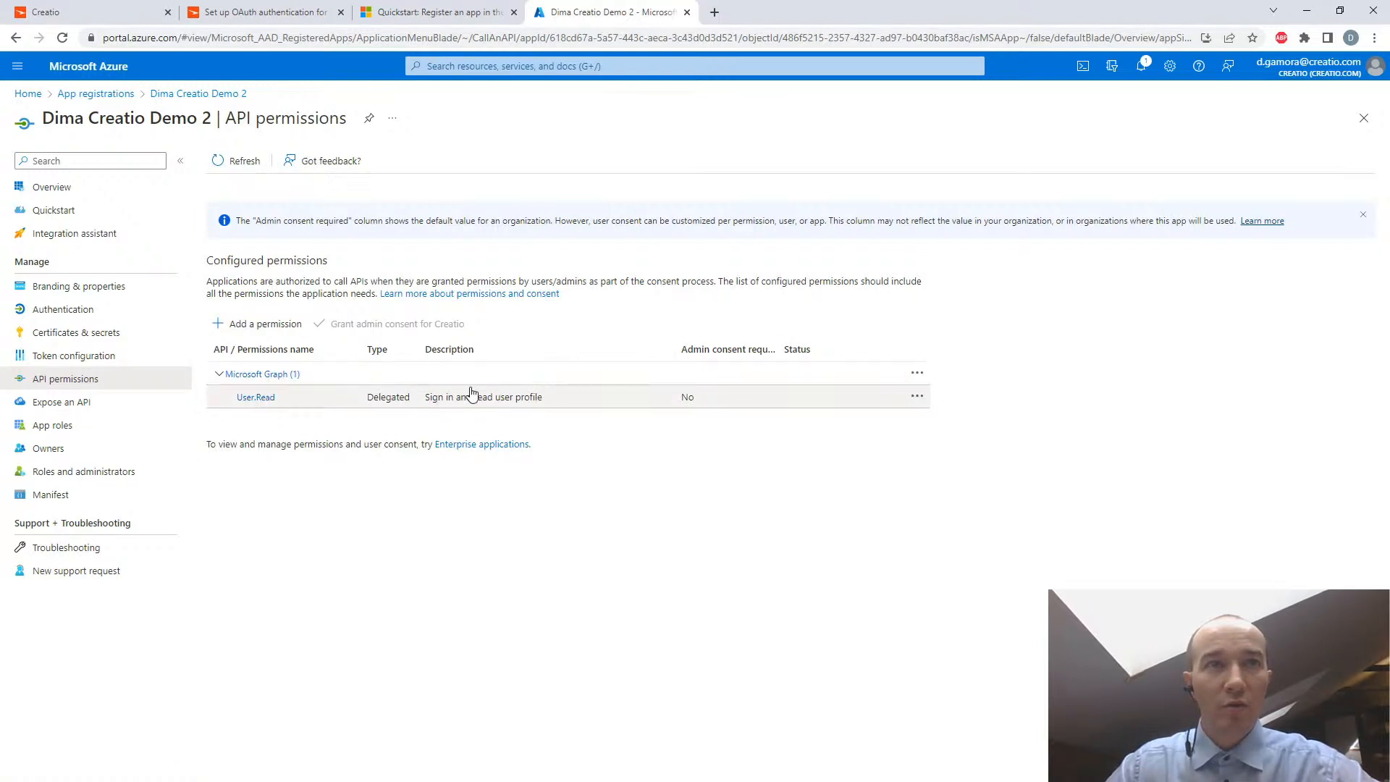
click(296, 16)
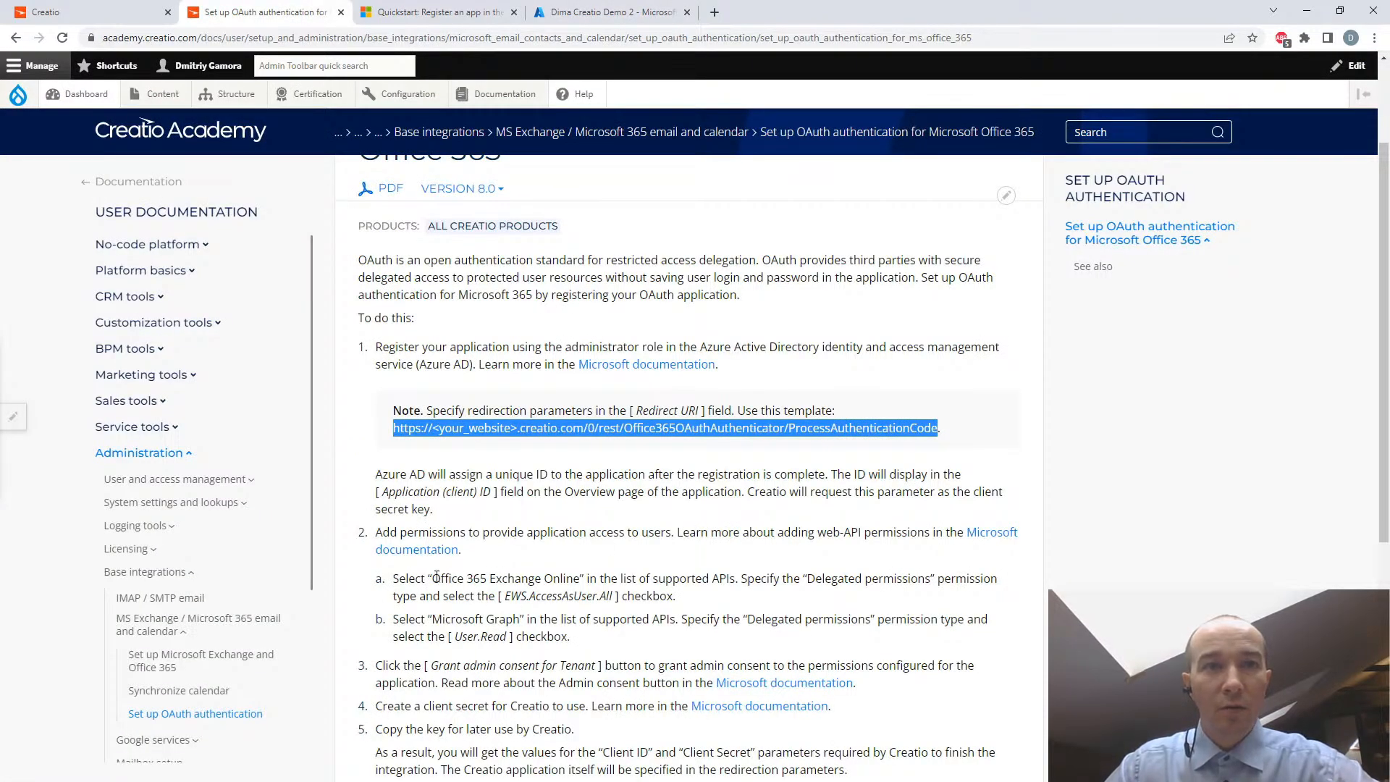
drag(433, 577, 580, 574)
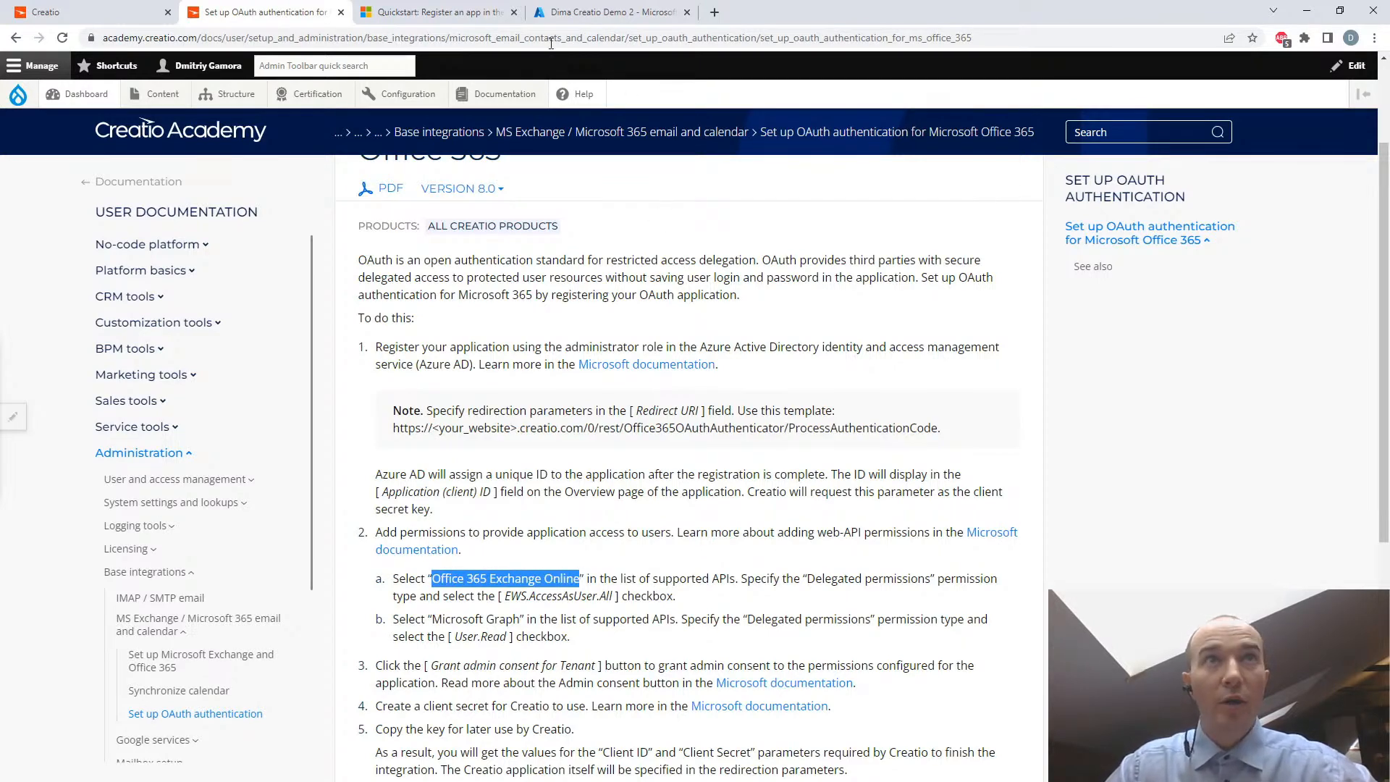
- In Azure, request a new permission for Office 365 Exchange Online from the organization's APIs, using the Delegated permissions type
click(567, 15)
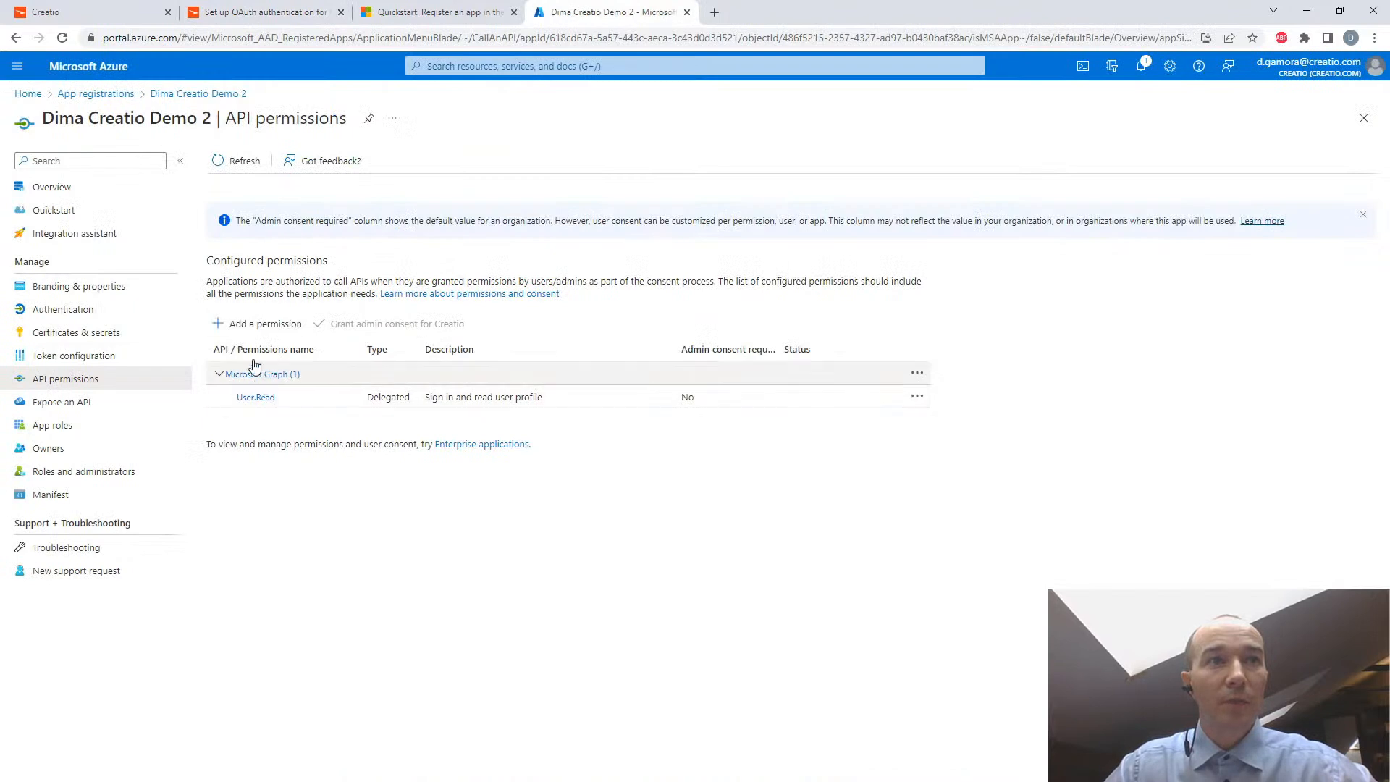
click(247, 326)
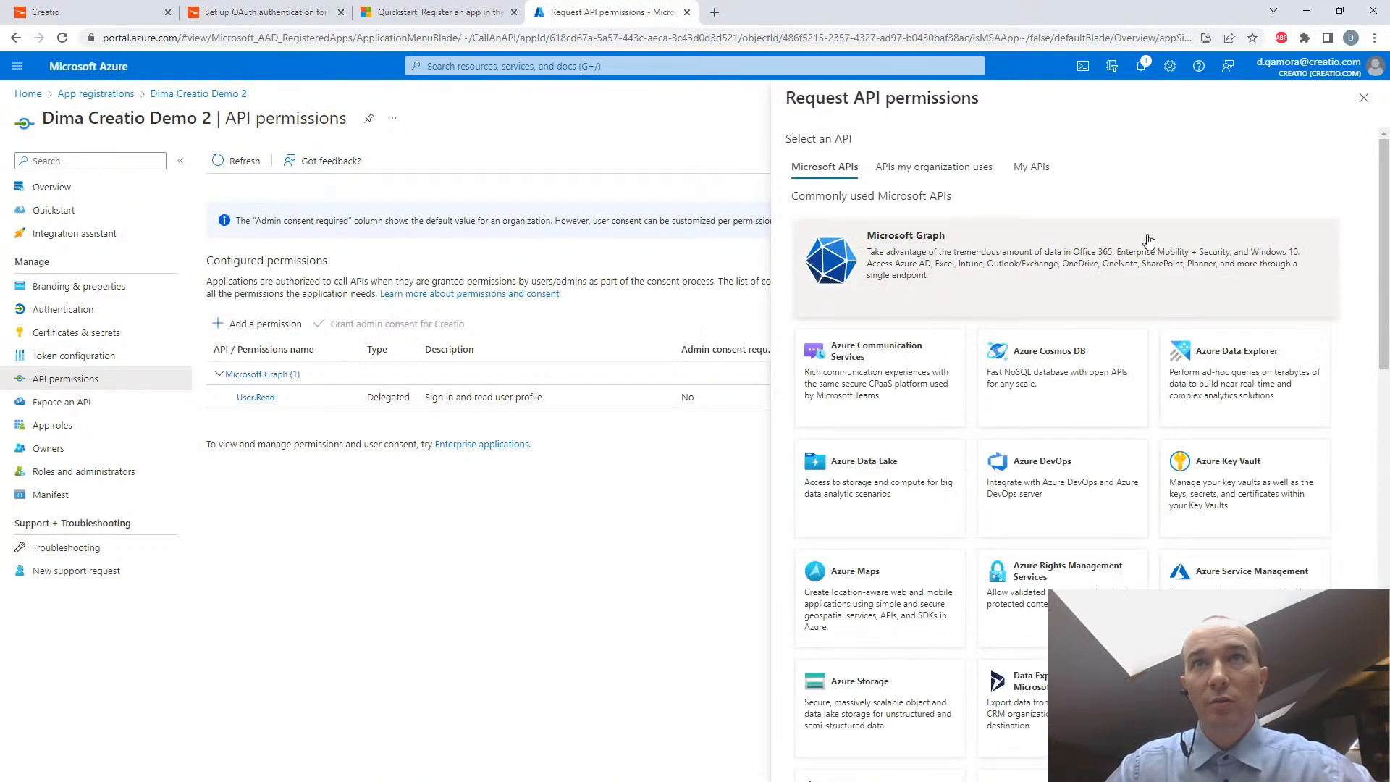
click(935, 178)
click(833, 224)
key(ctrl+v)
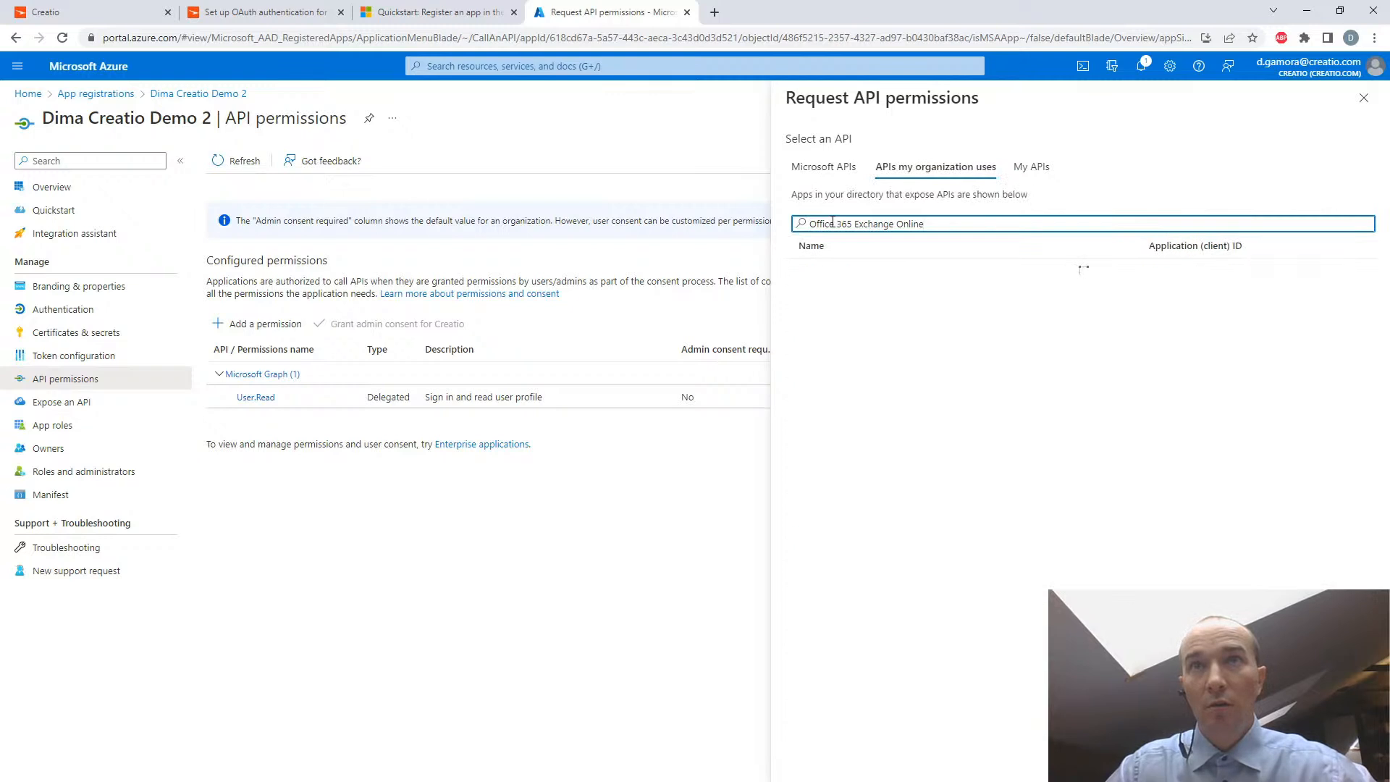
click(863, 278)
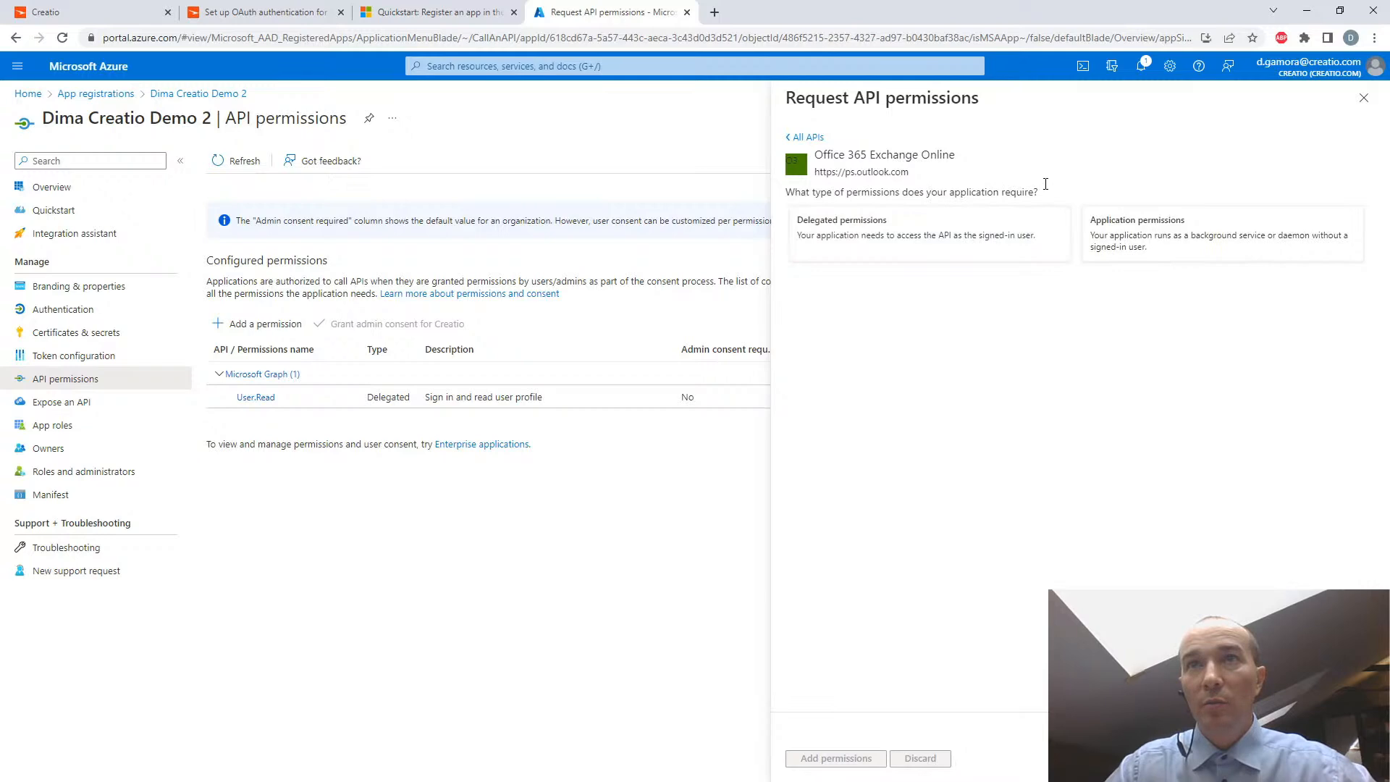
click(259, 13)
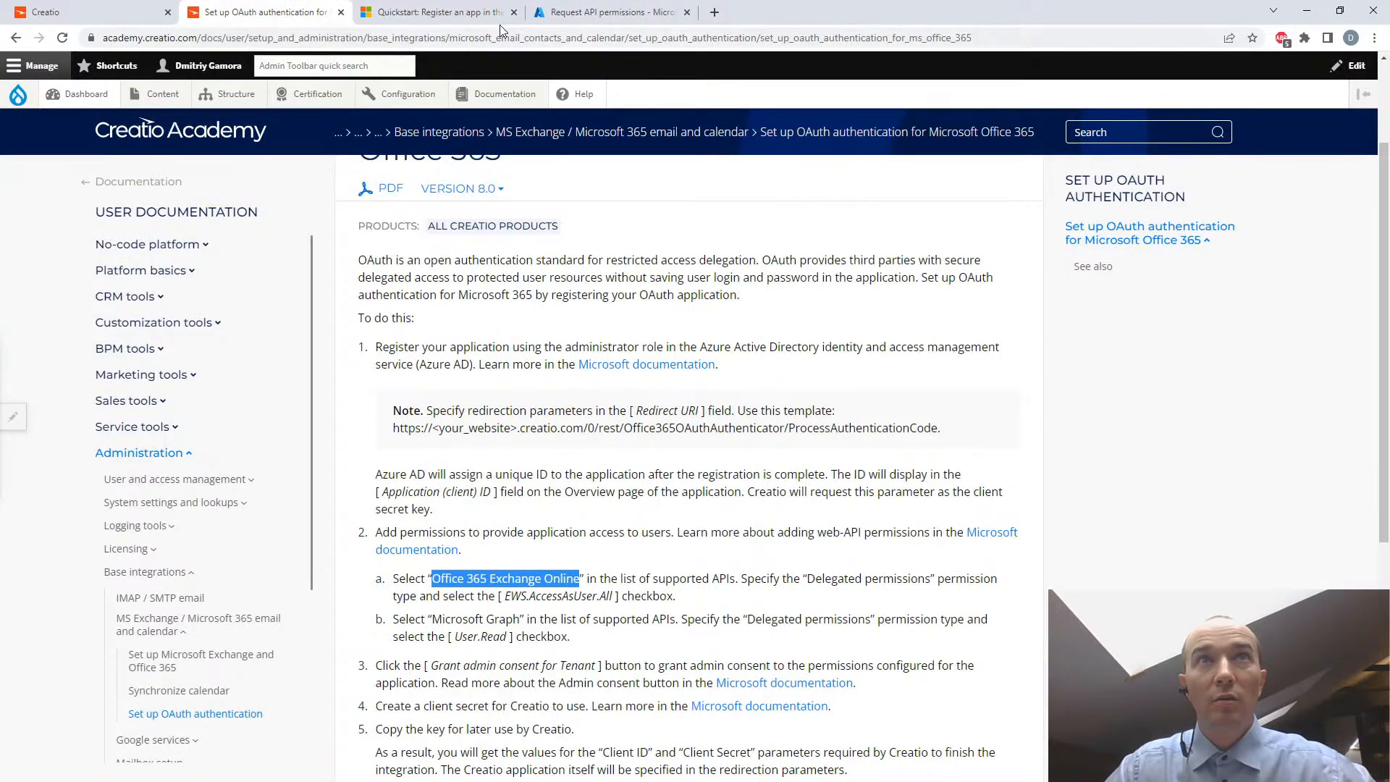
click(589, 13)
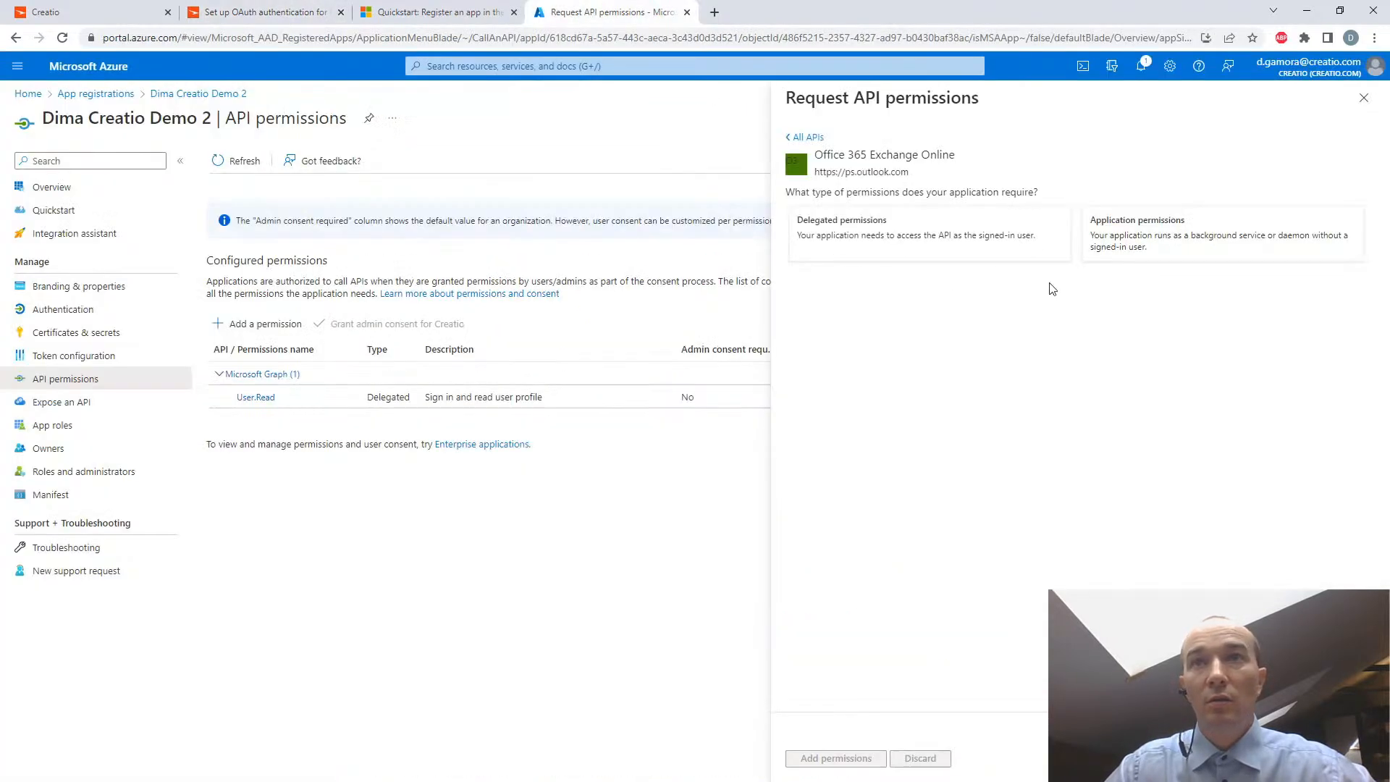
click(1008, 240)
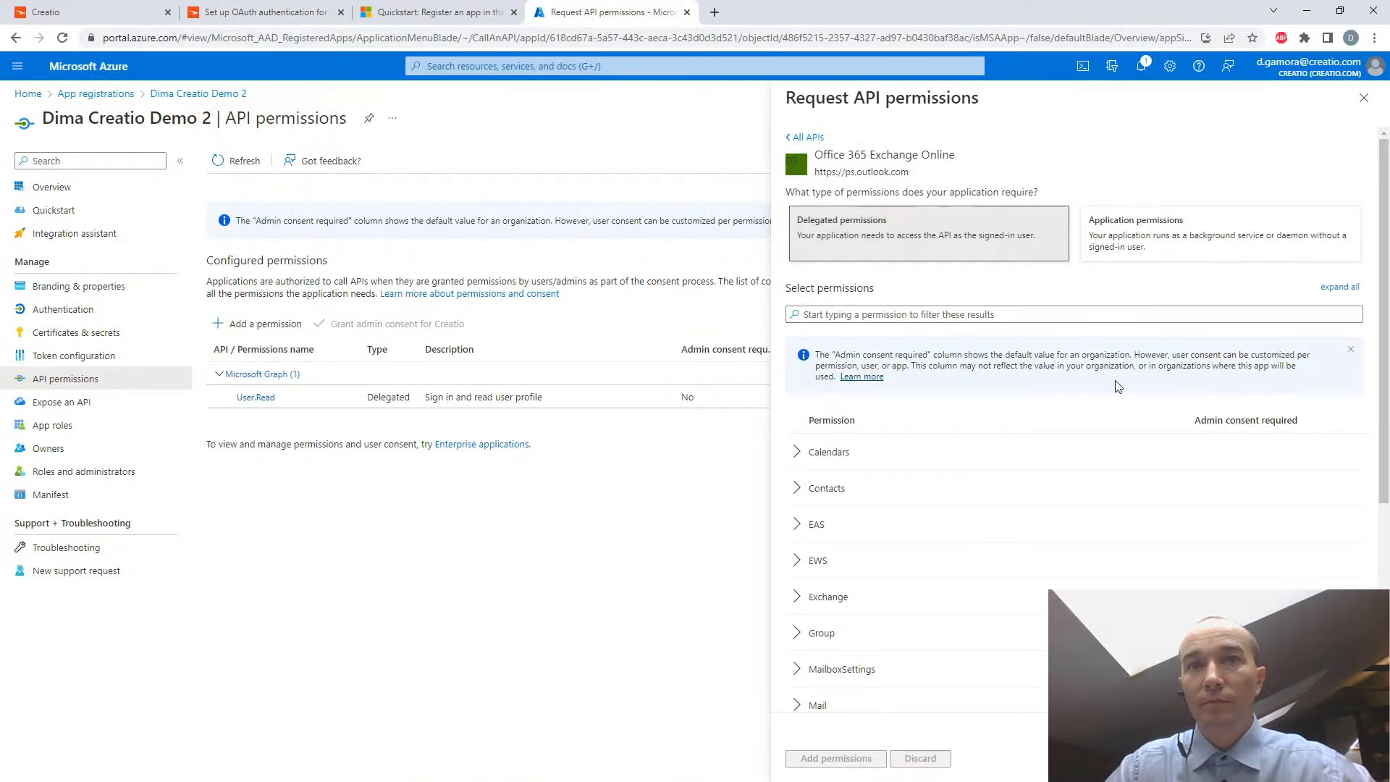
- Filter the delegated permissions by "EWS", select EWS.AccessAsUser.All as the article specifies, and add it to the application
click(282, 13)
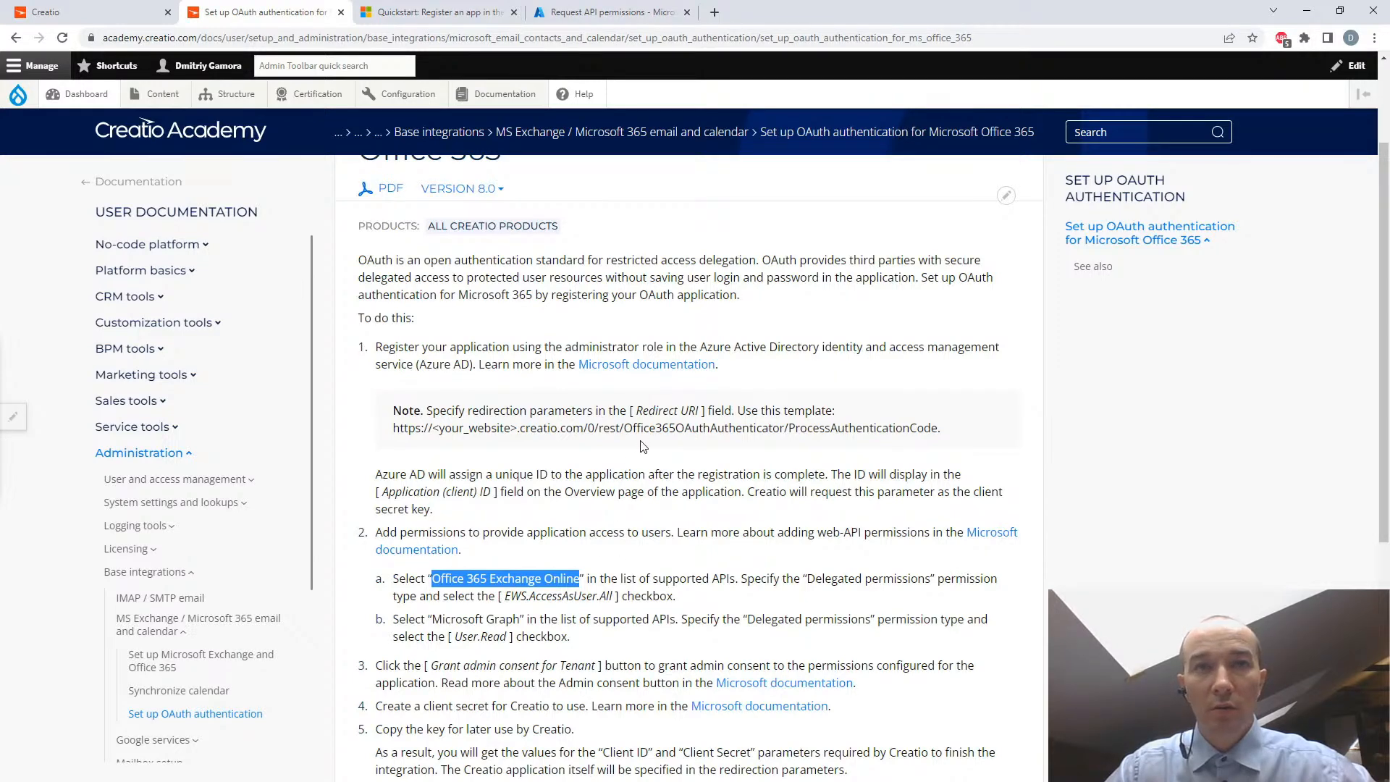
click(564, 8)
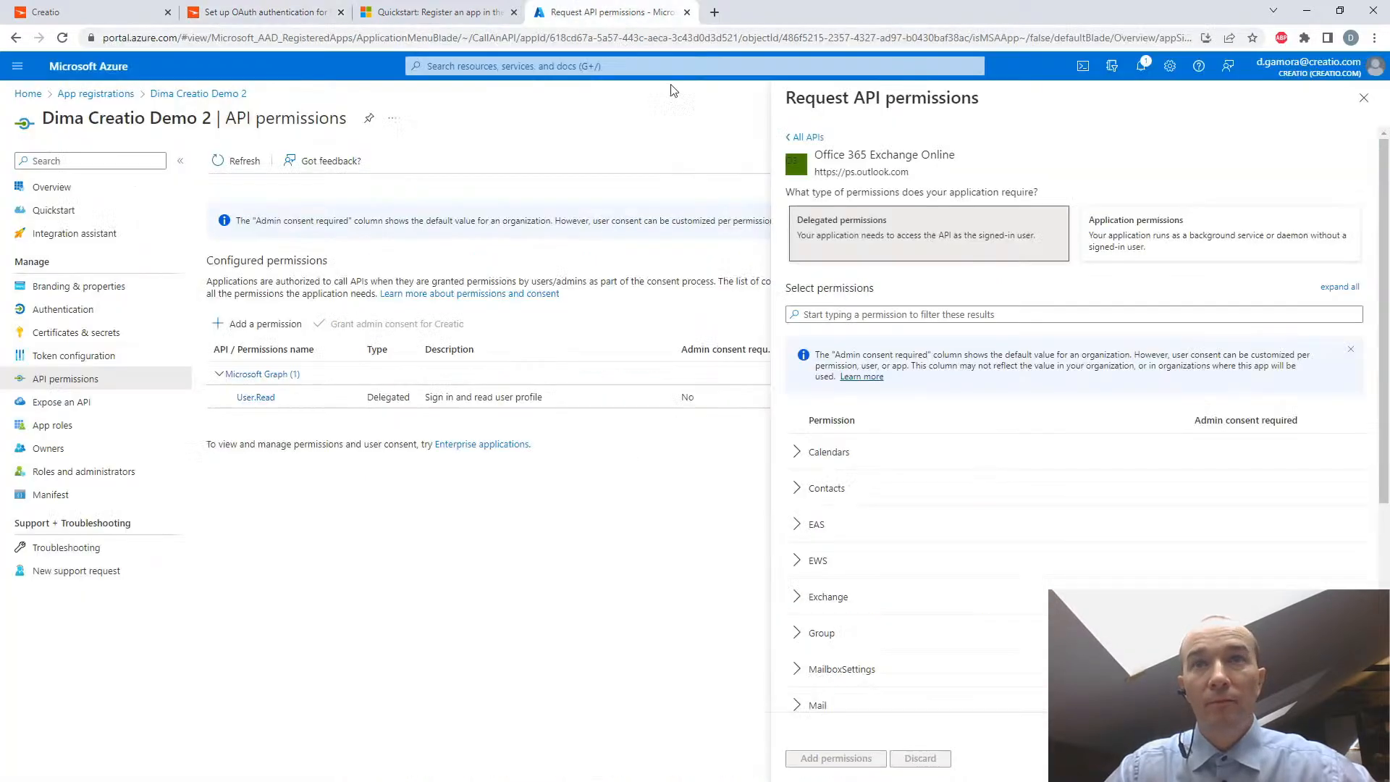
click(829, 319)
text(ESW)
key(BackSpace)
key(BackSpace)
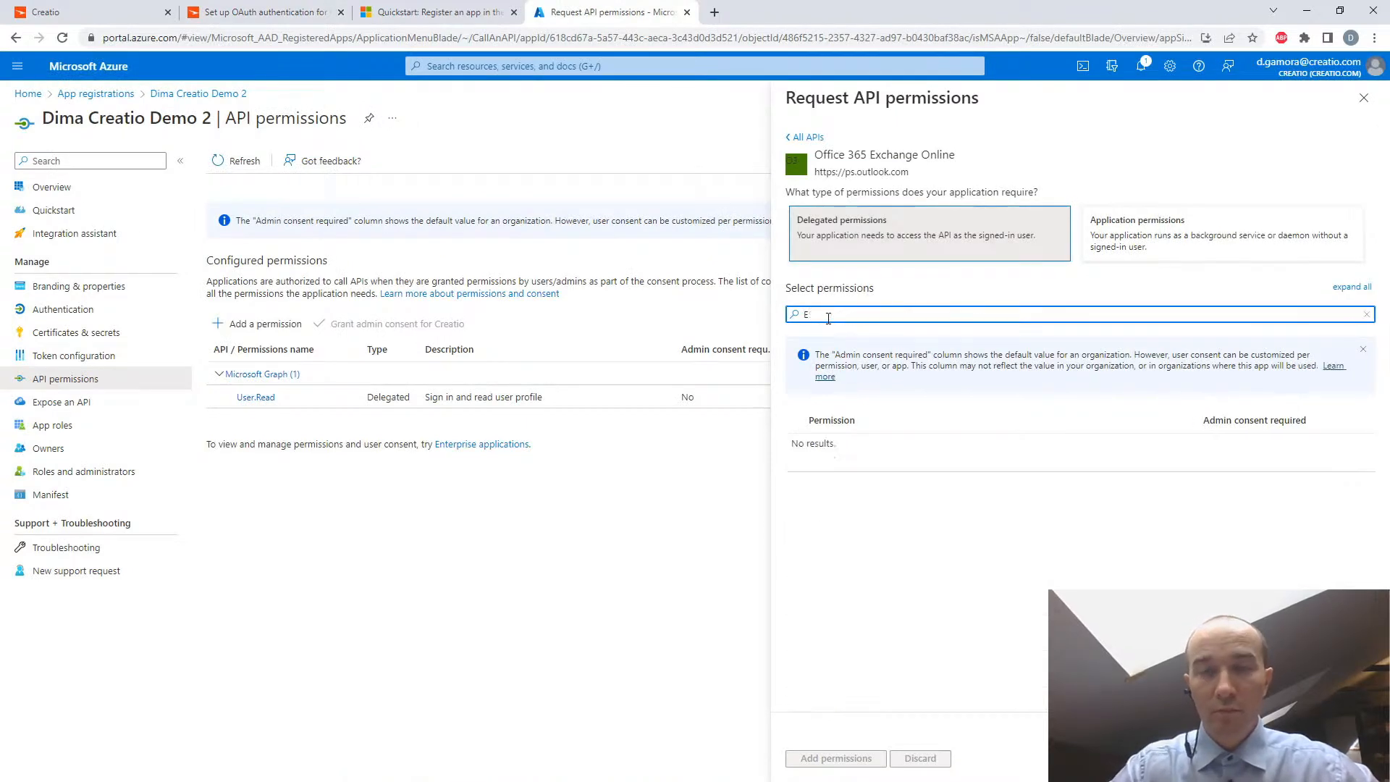
text(WS)
click(797, 452)
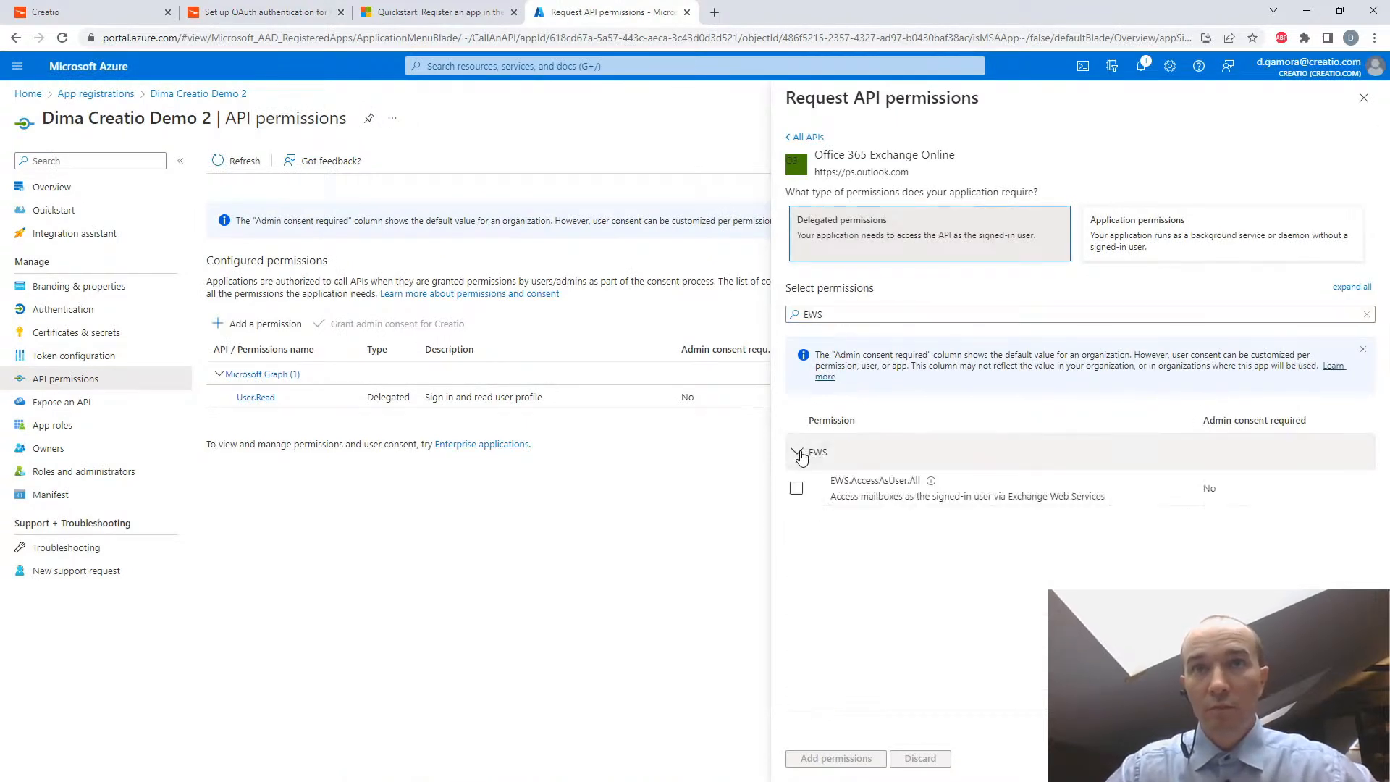
click(796, 488)
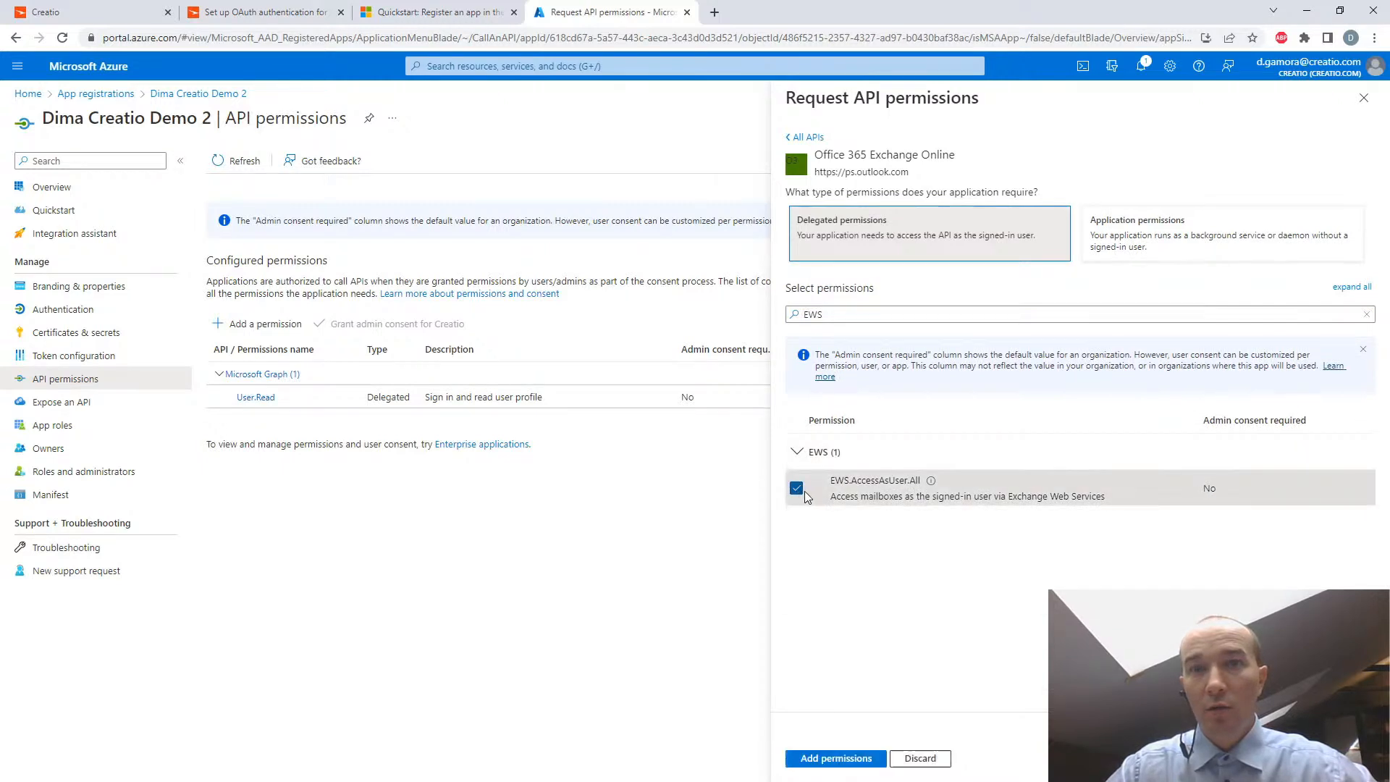
click(838, 760)
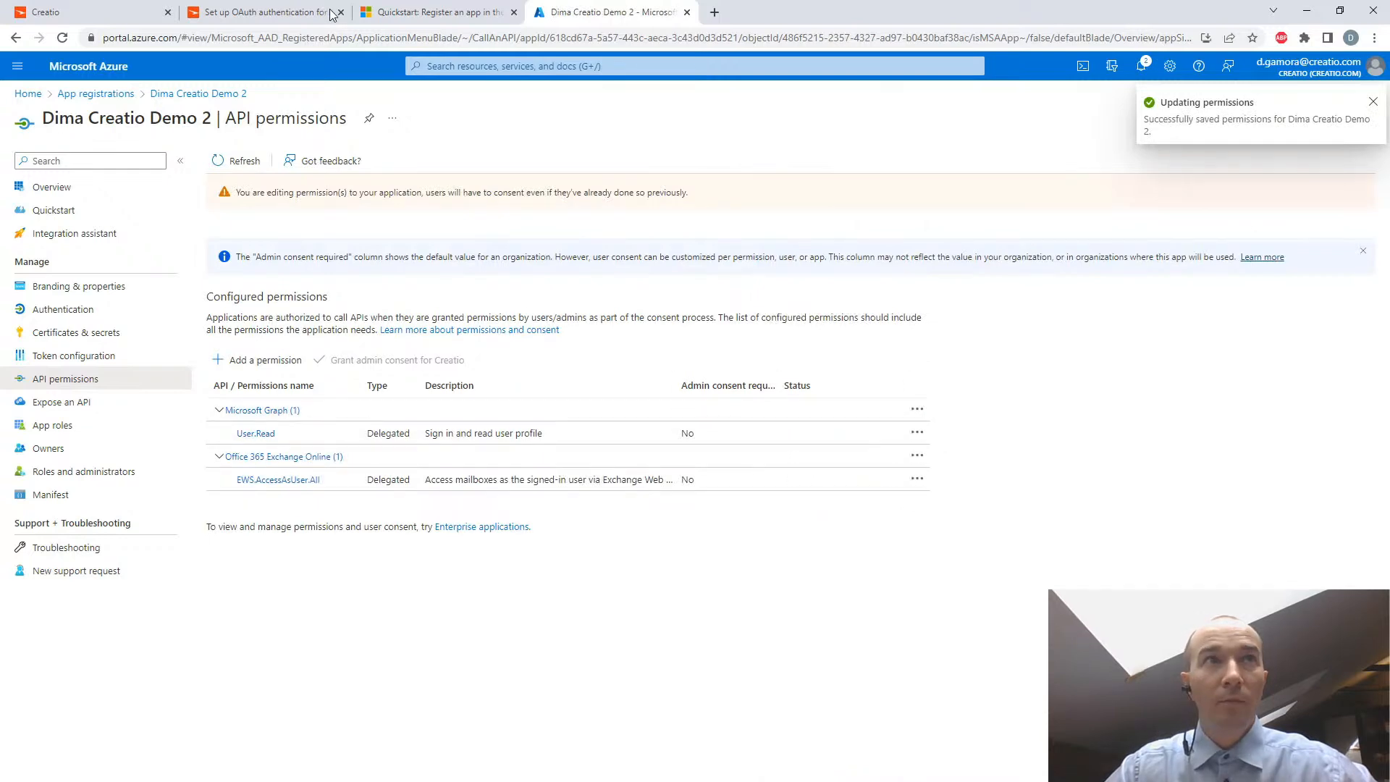
- Read the Creatio Academy article's instruction on granting admin consent for the tenant and return to the Azure application's API permissions
click(271, 13)
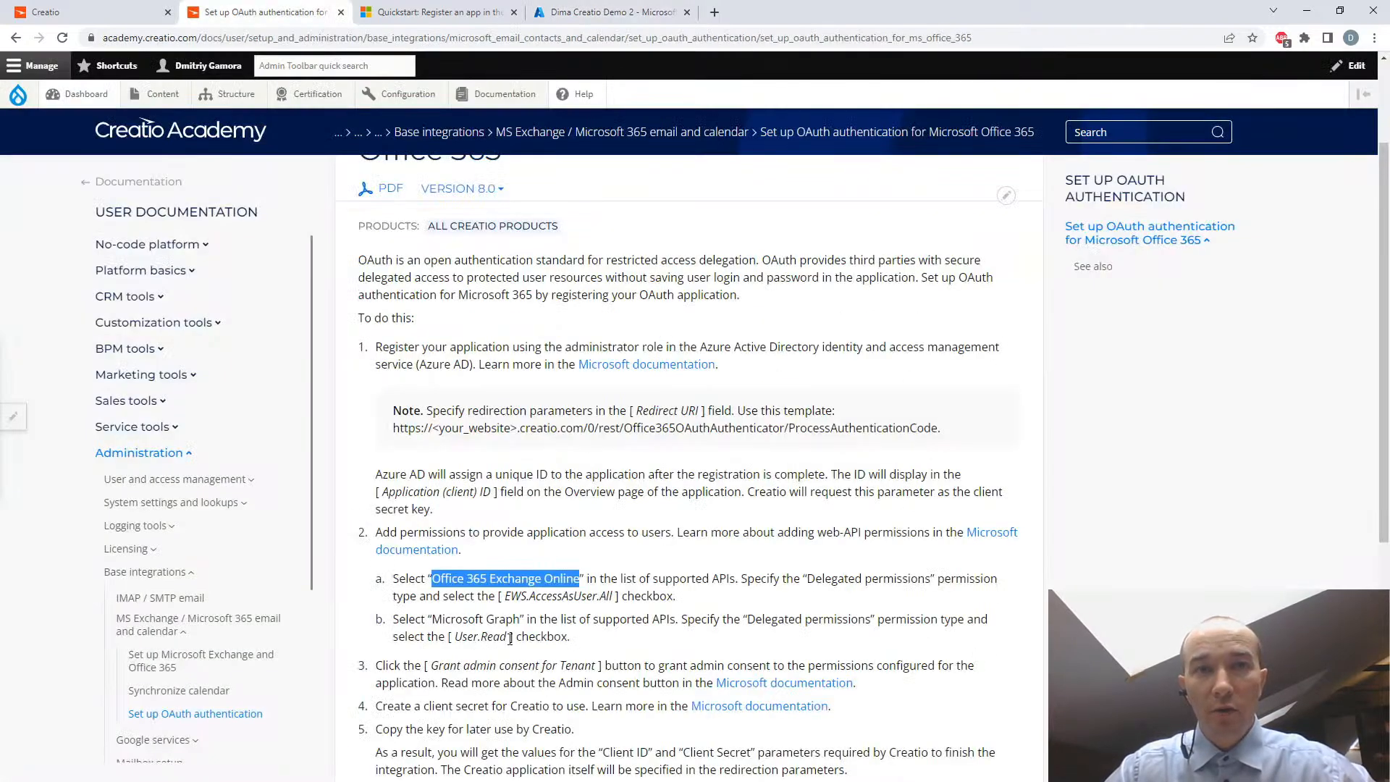
click(640, 14)
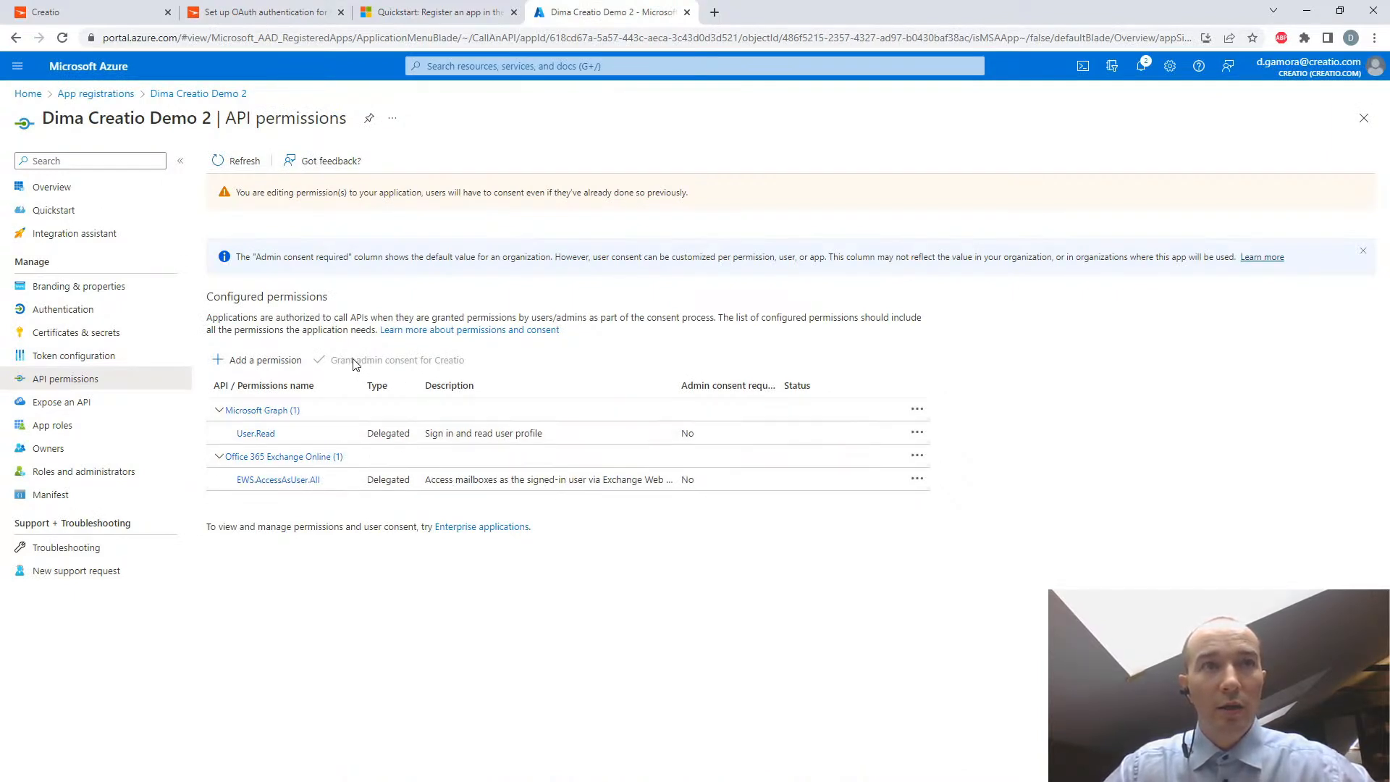
click(291, 16)
scroll(649, 583, down, 2)
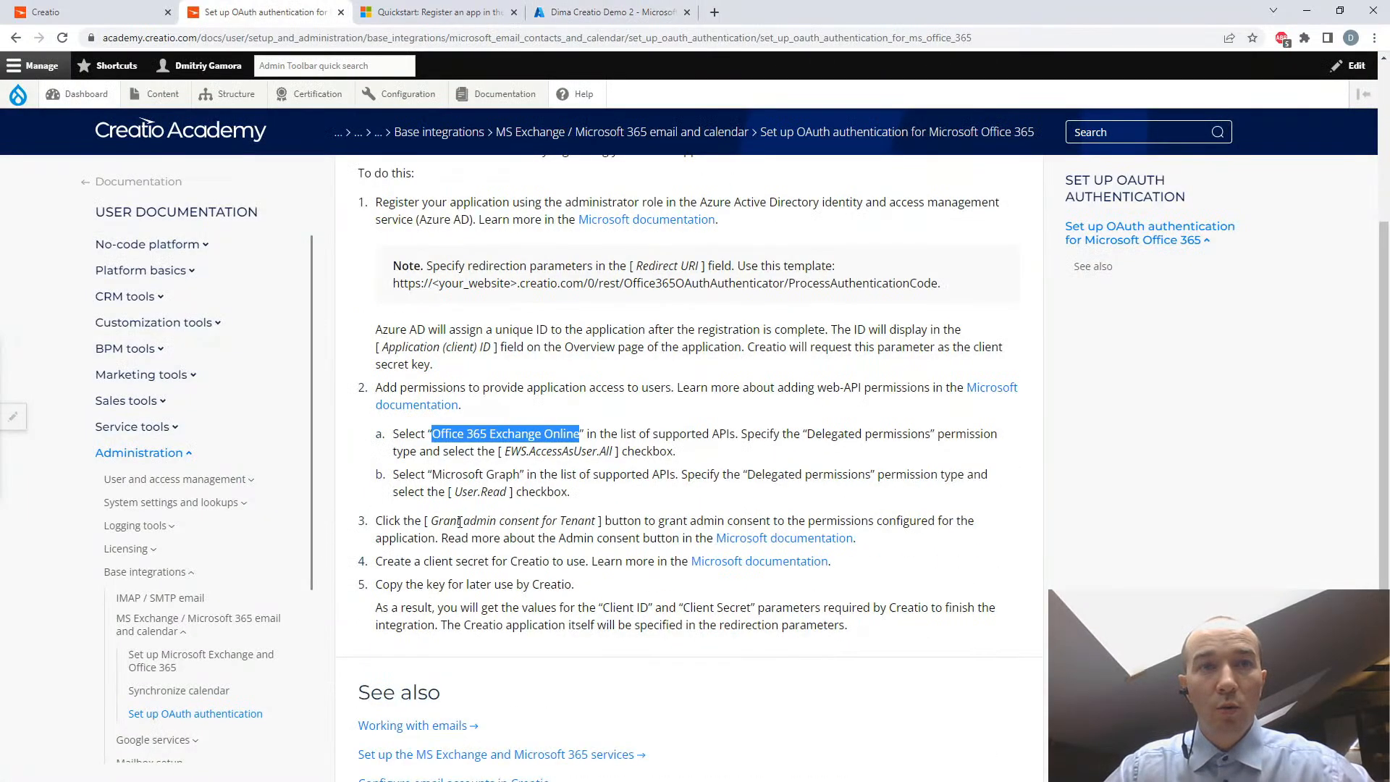
drag(379, 521, 610, 537)
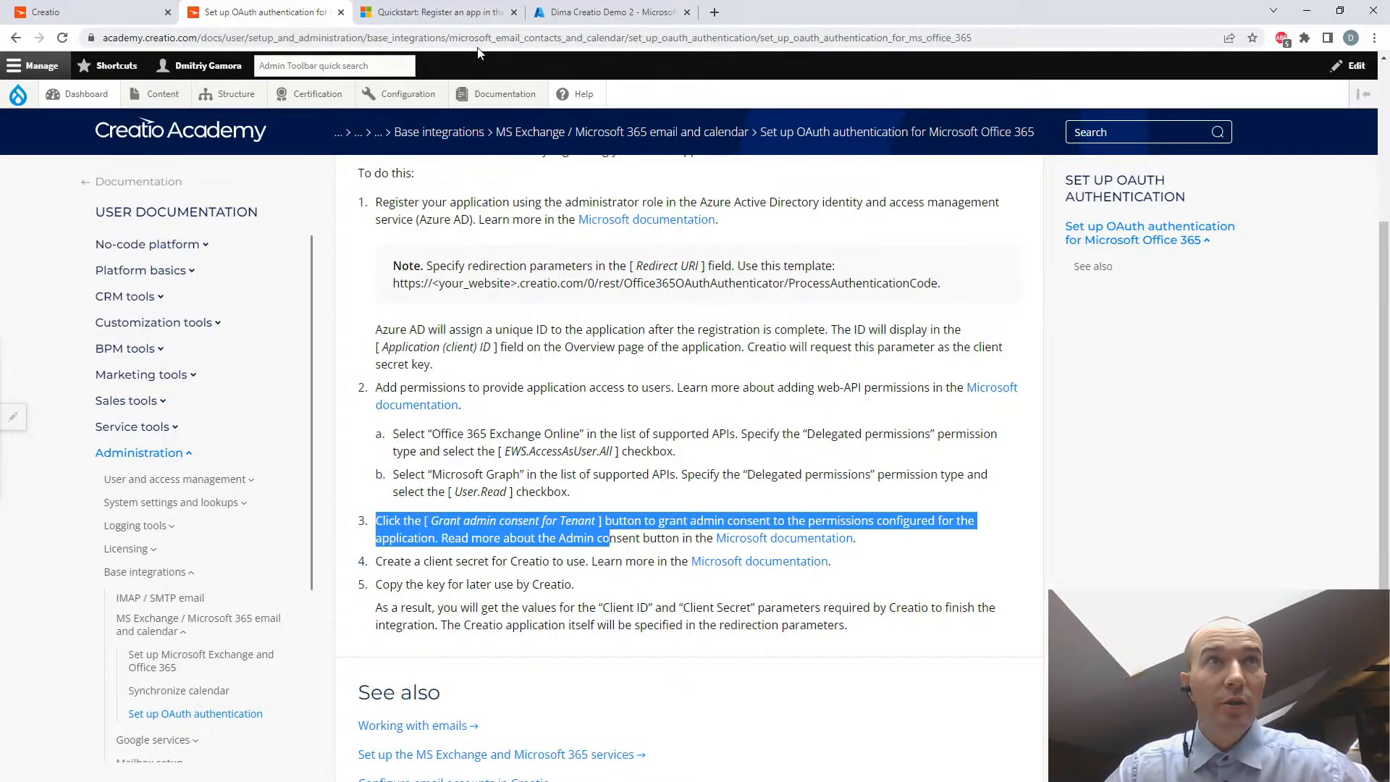
click(600, 11)
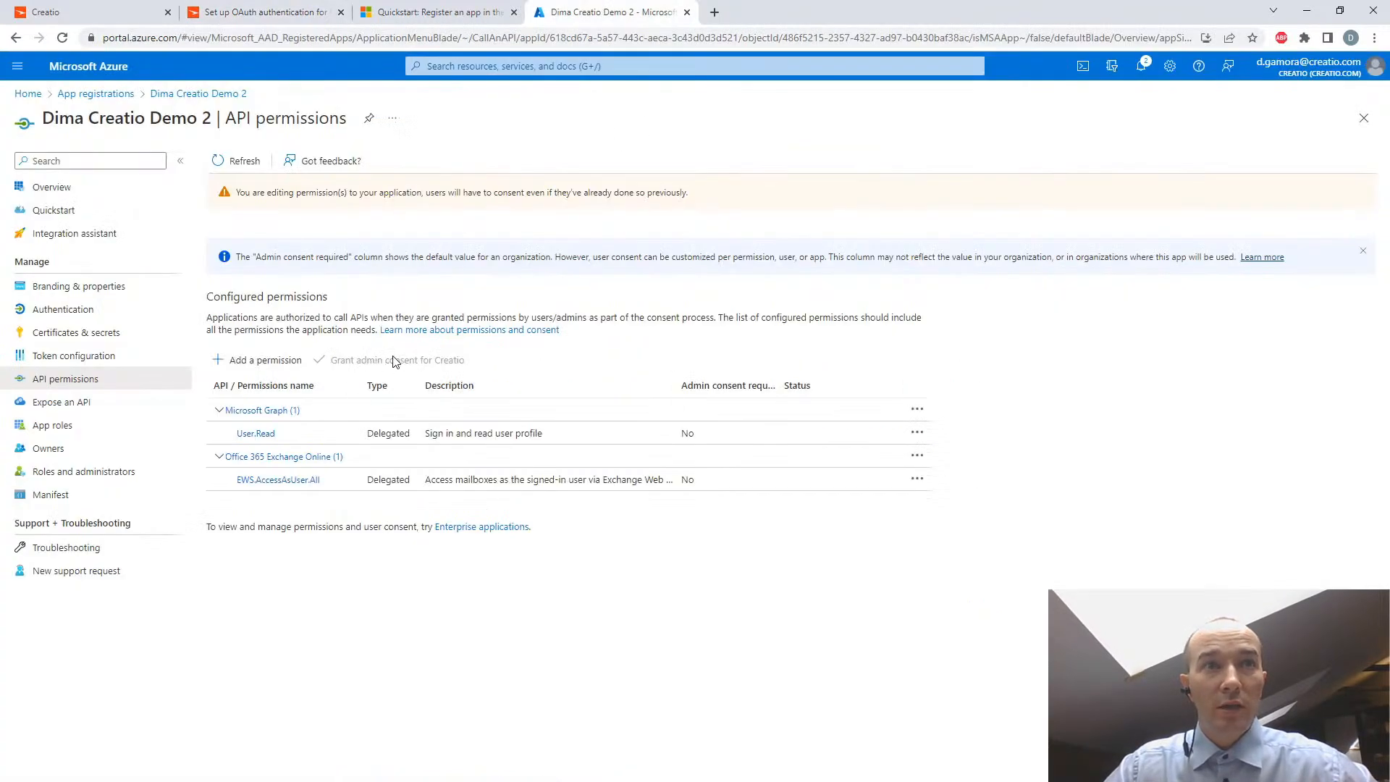
- Adjust the configured permissions table's column widths to check the admin consent requirement for each permission
drag(701, 434, 674, 483)
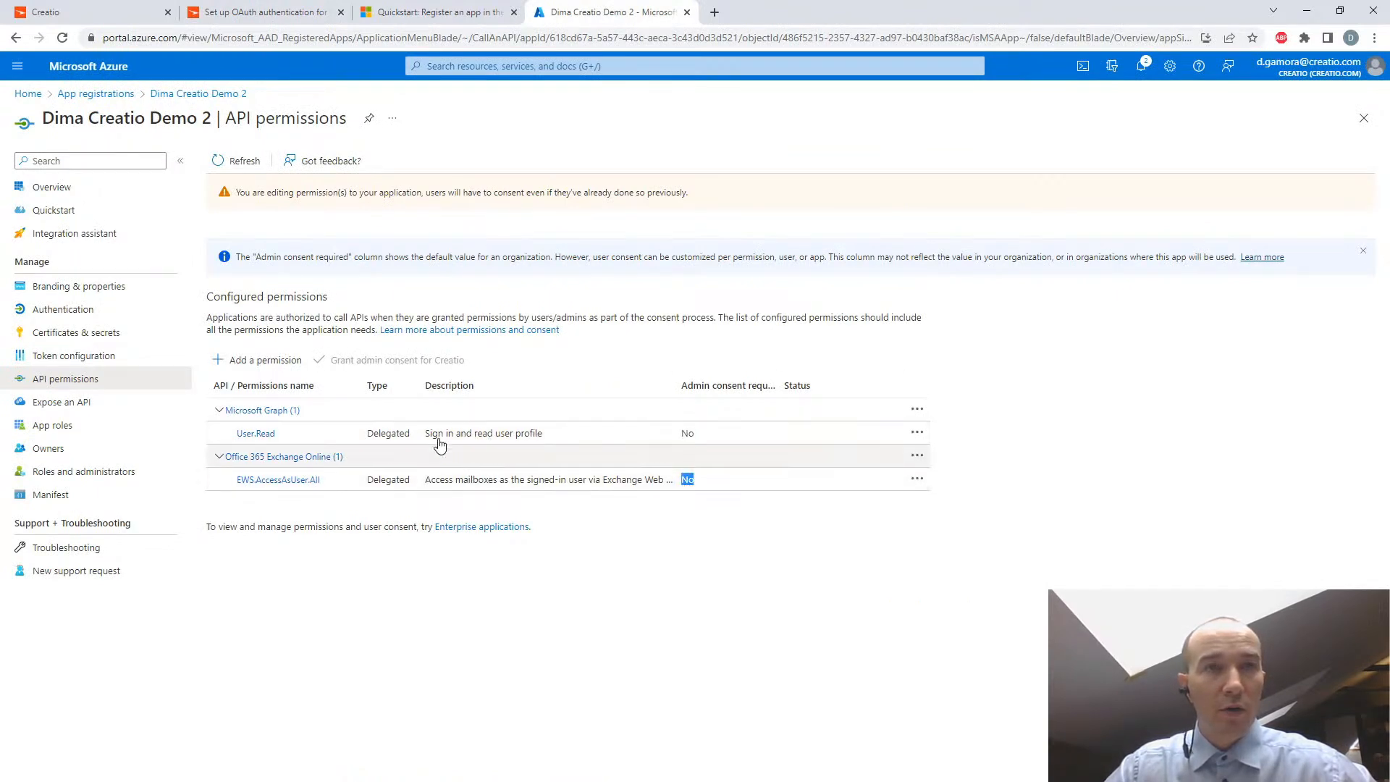
double_click(776, 384)
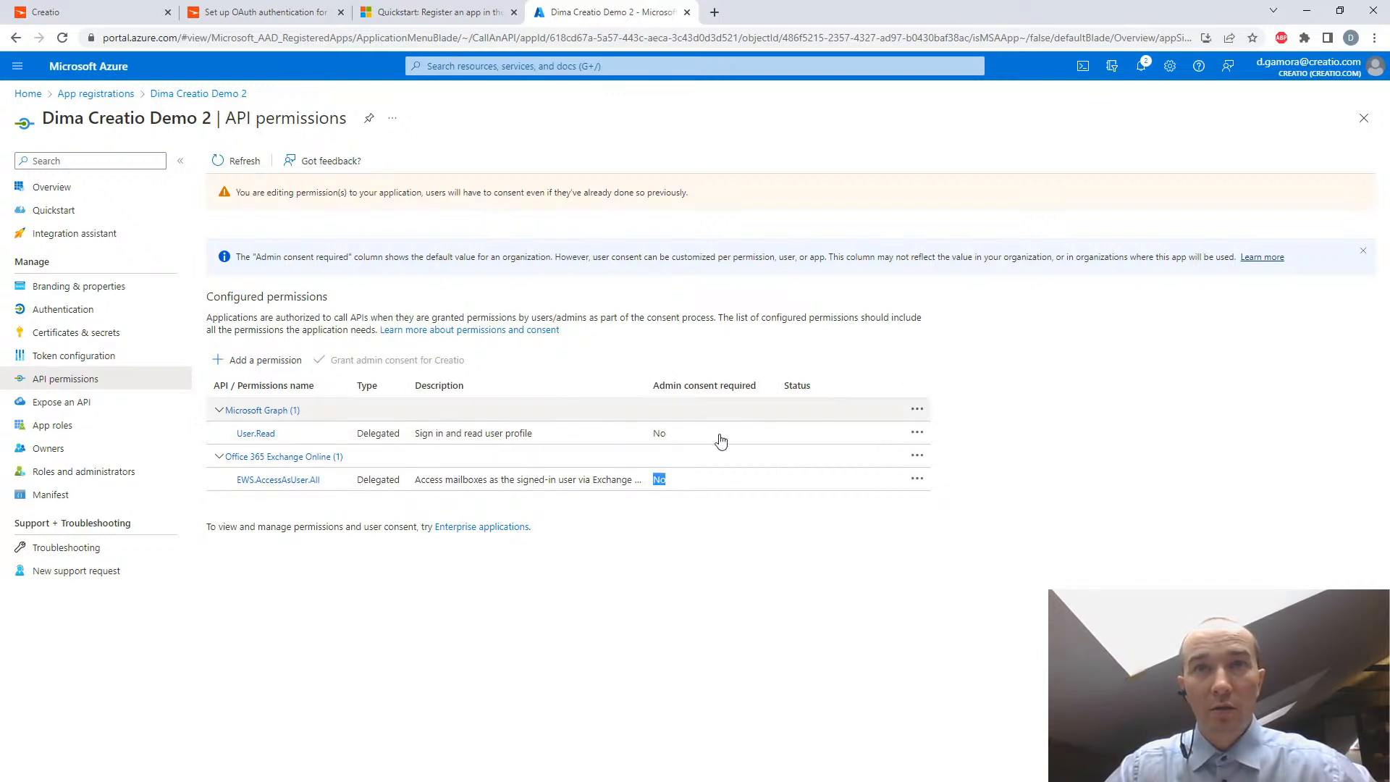
double_click(646, 385)
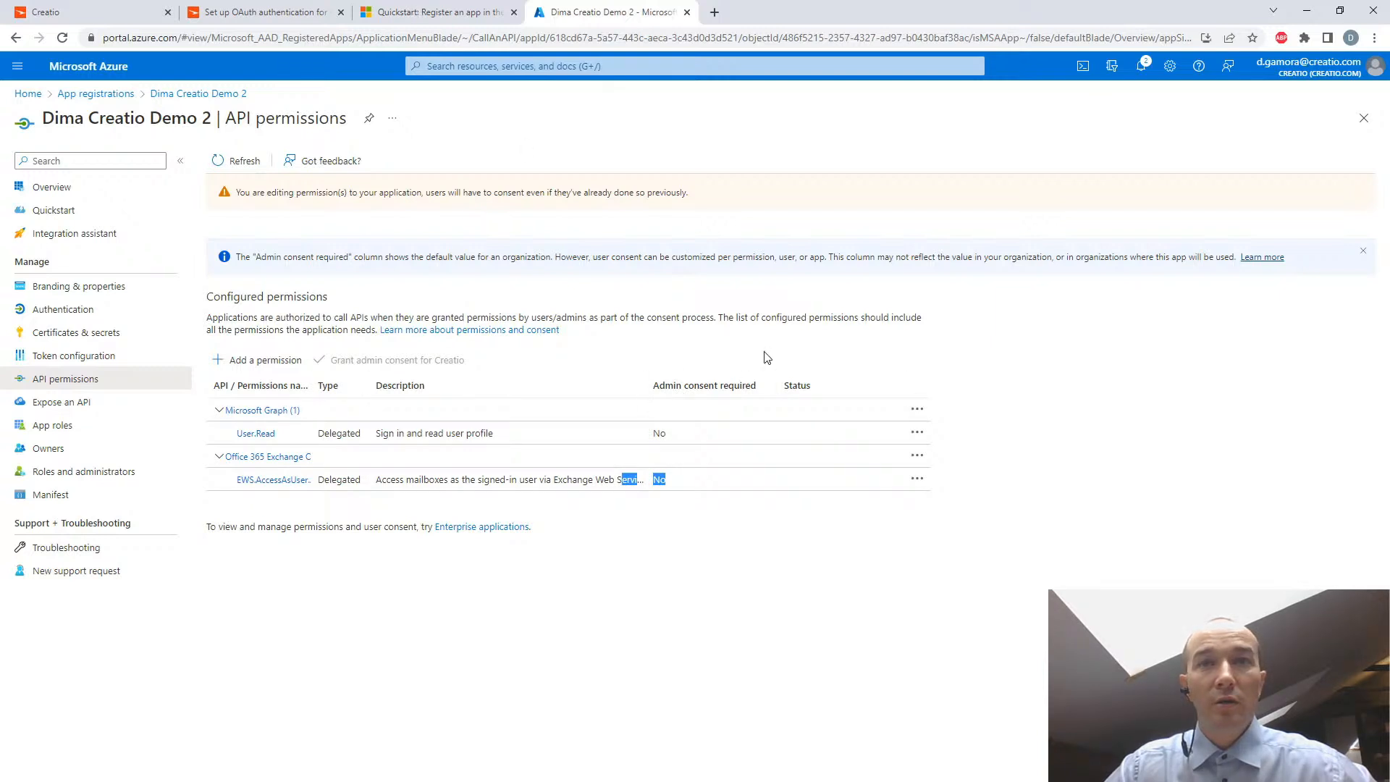
drag(779, 385, 755, 391)
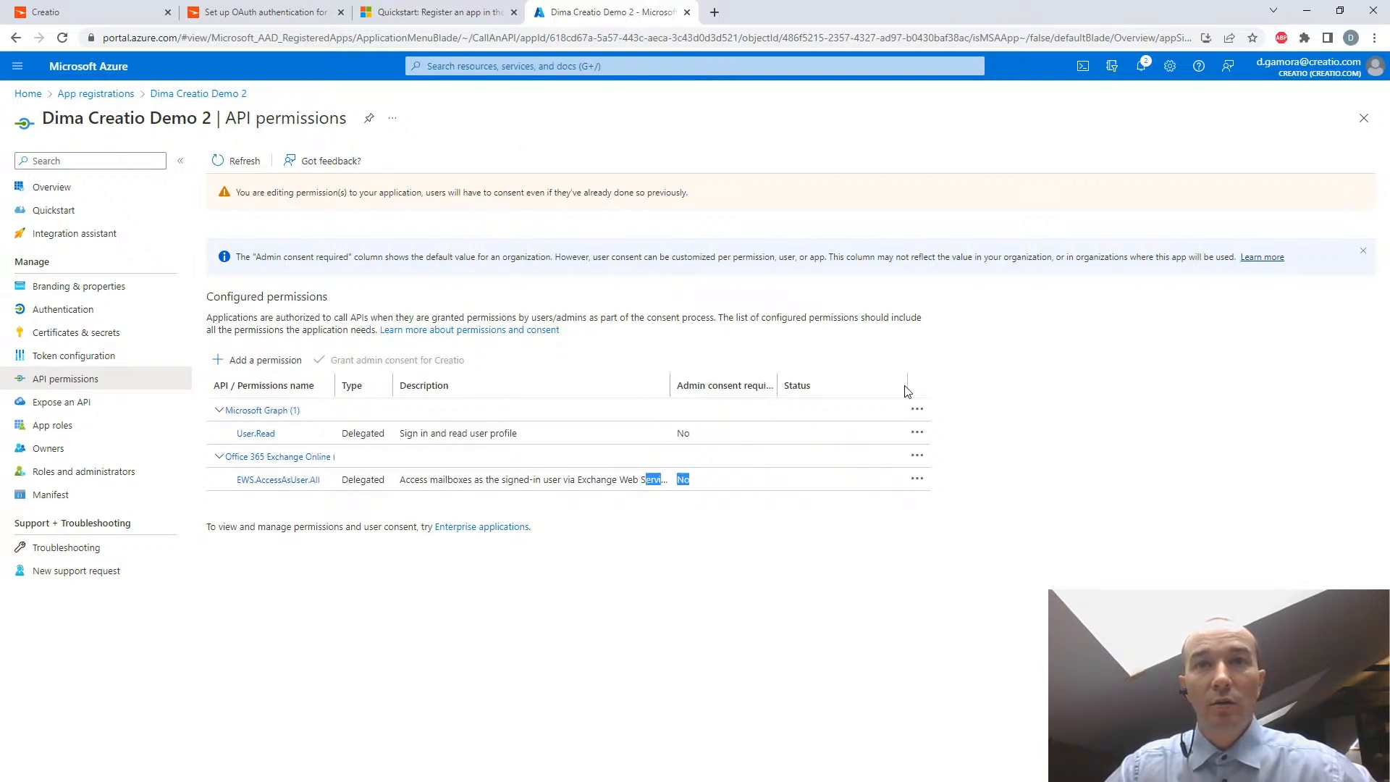
drag(906, 381, 844, 392)
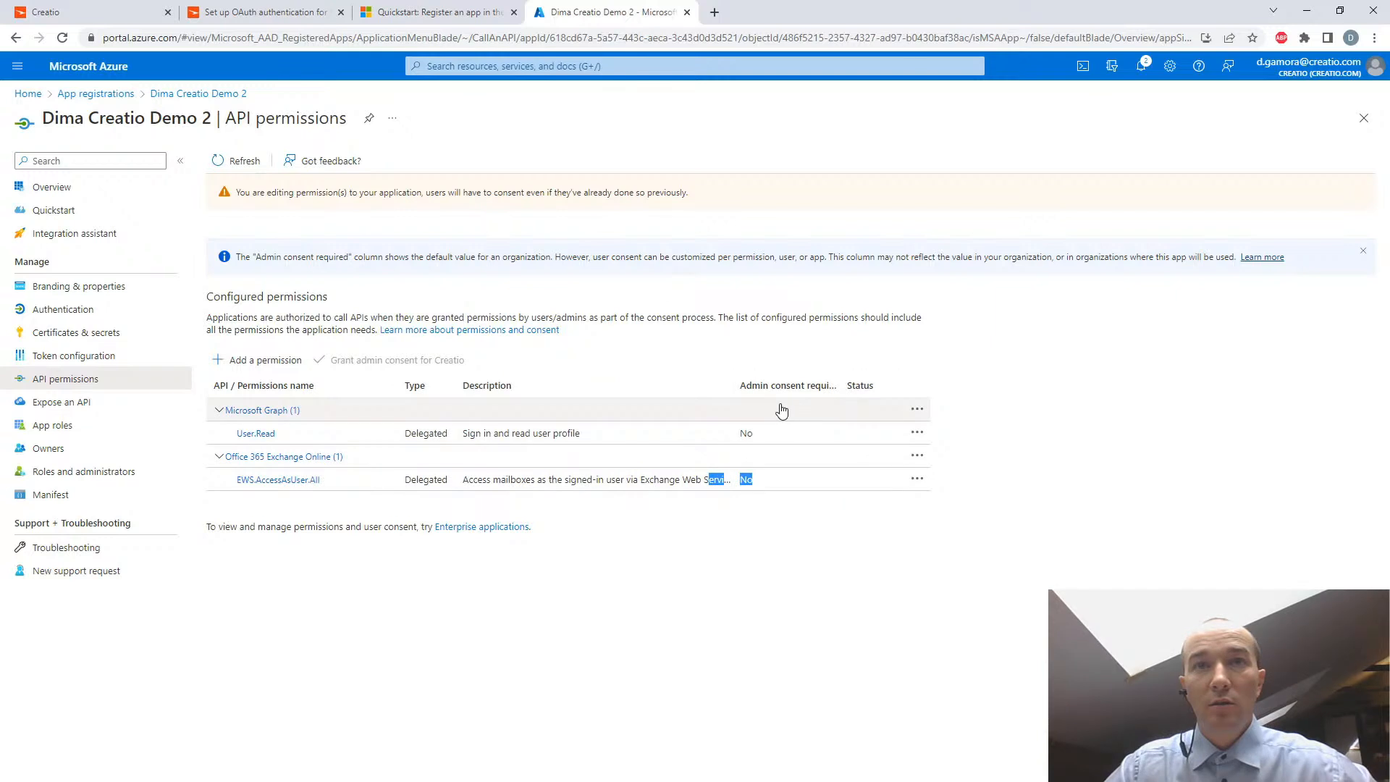
drag(732, 382, 743, 384)
click(801, 653)
- Read the Creatio Academy article's instructions on creating a client secret and obtaining the Client ID and Client Secret values
click(270, 13)
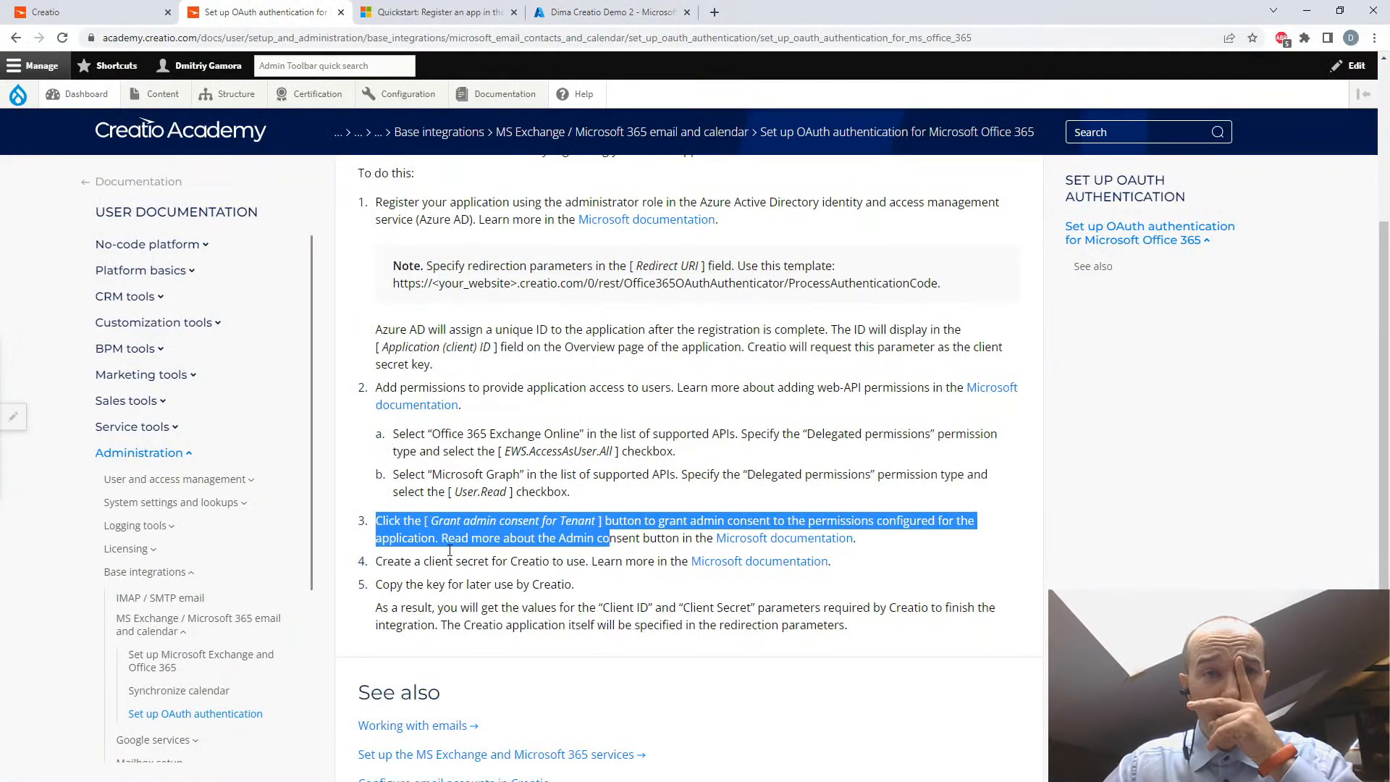
drag(456, 561, 501, 561)
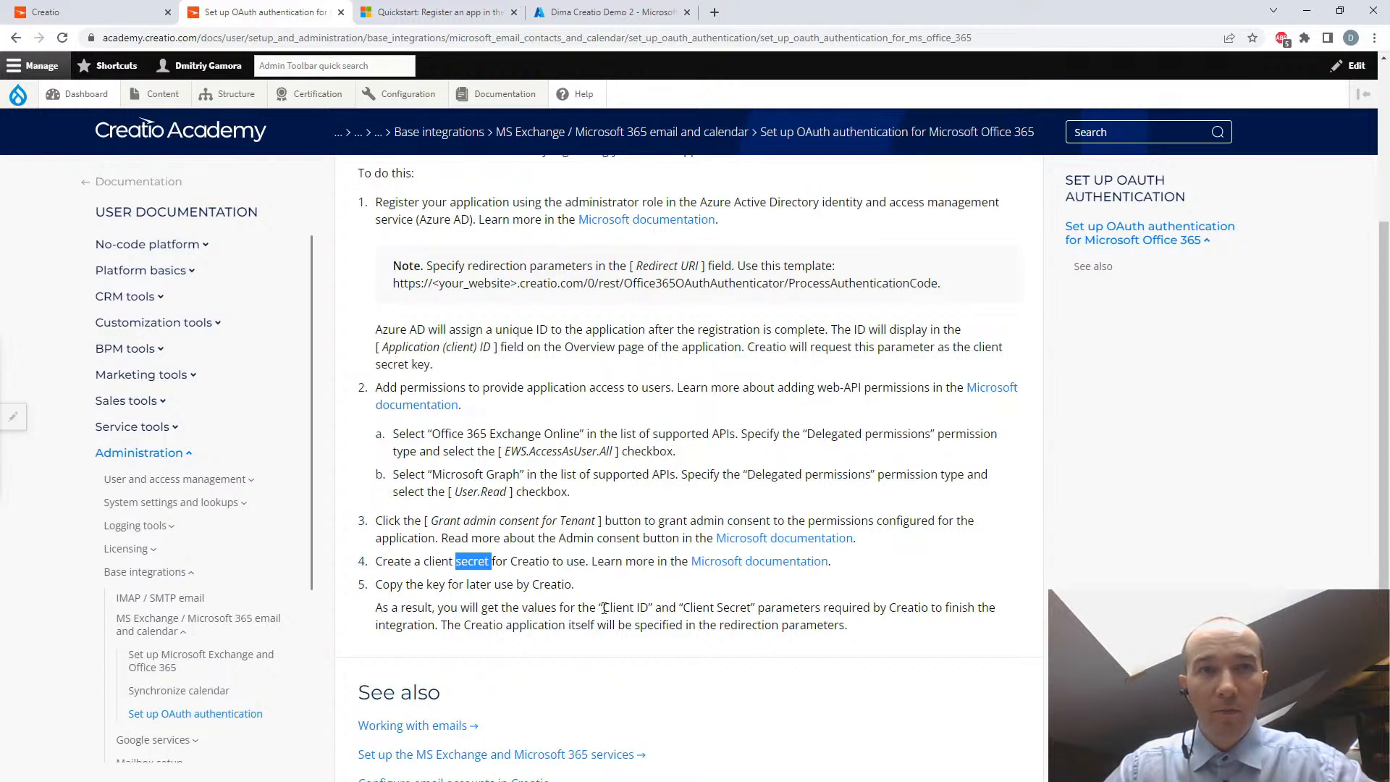
drag(597, 606, 754, 607)
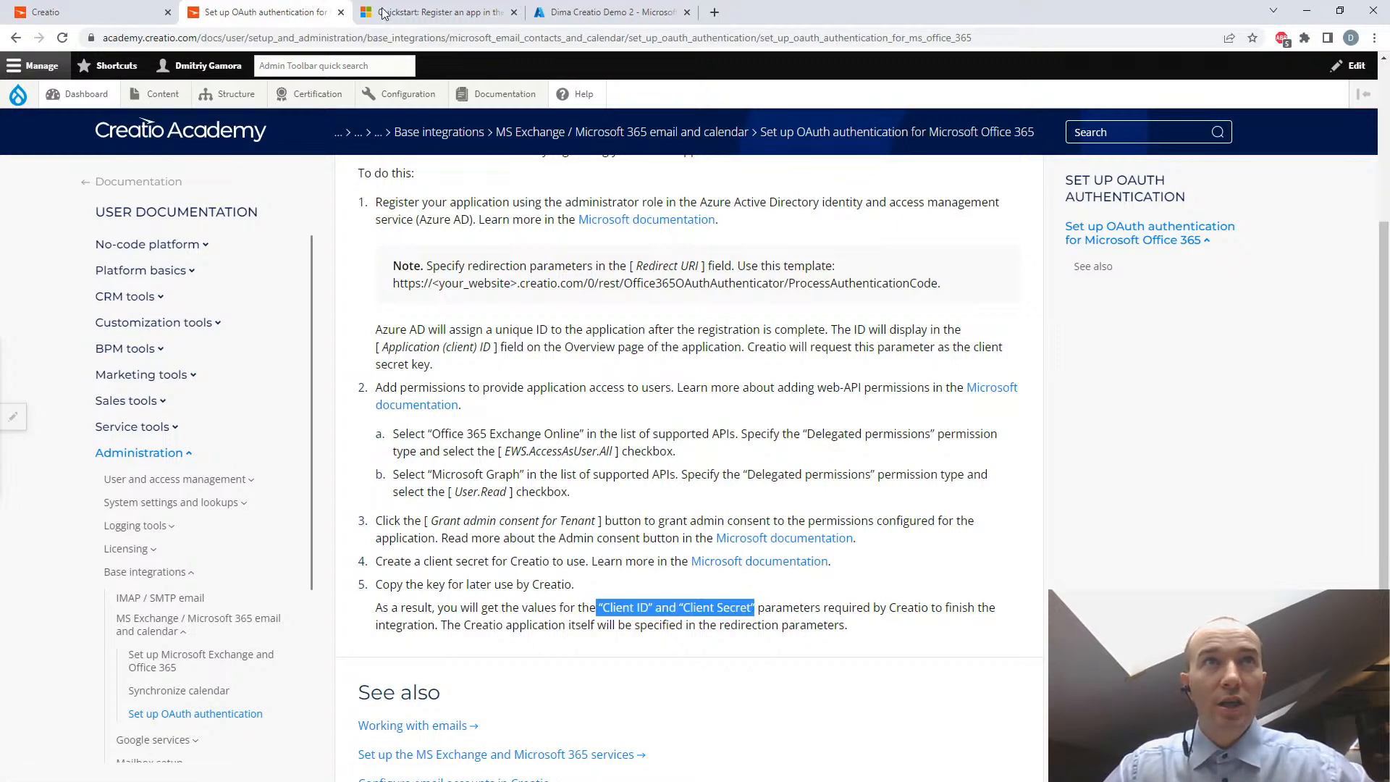
- In the Azure application's certificates and secrets, add a client secret described as the secret for Creatio Demo 2, expiring in 3 months
click(608, 13)
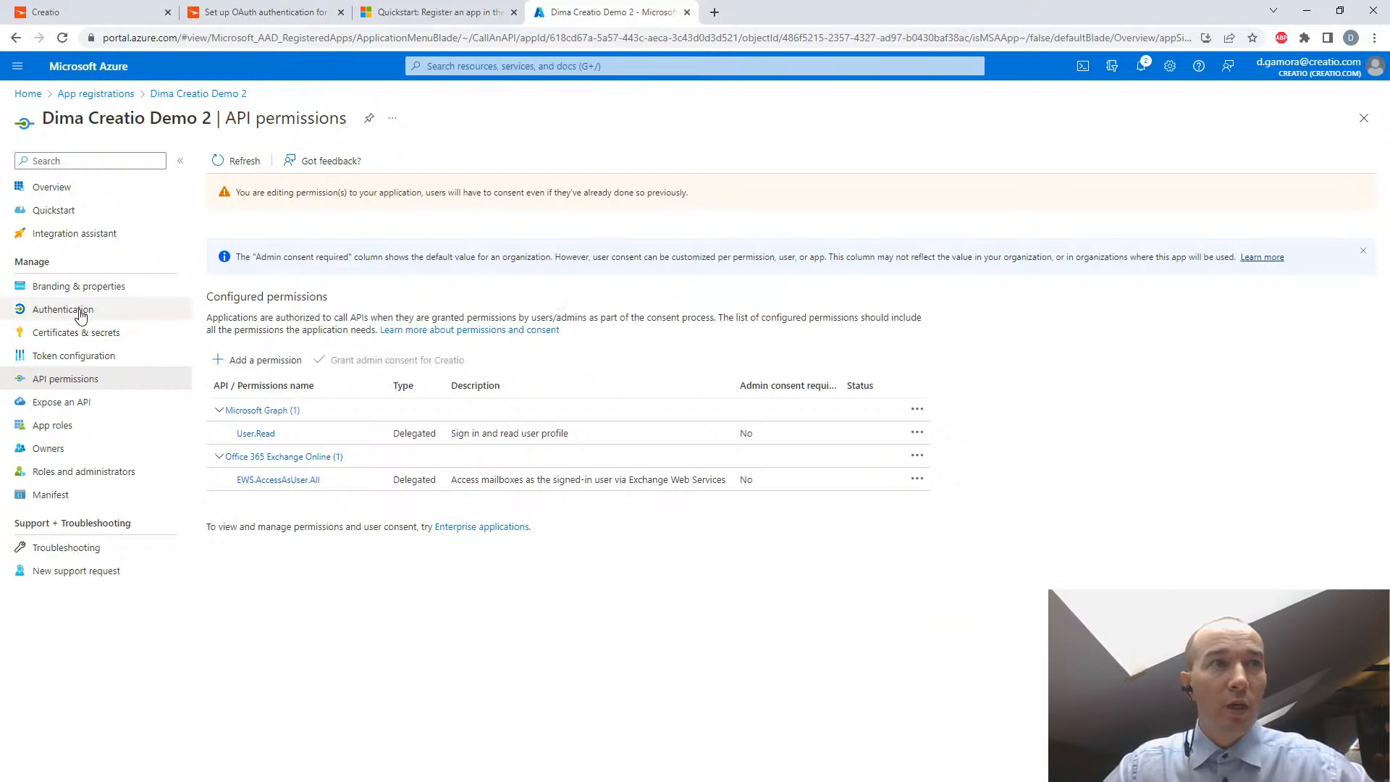
click(81, 333)
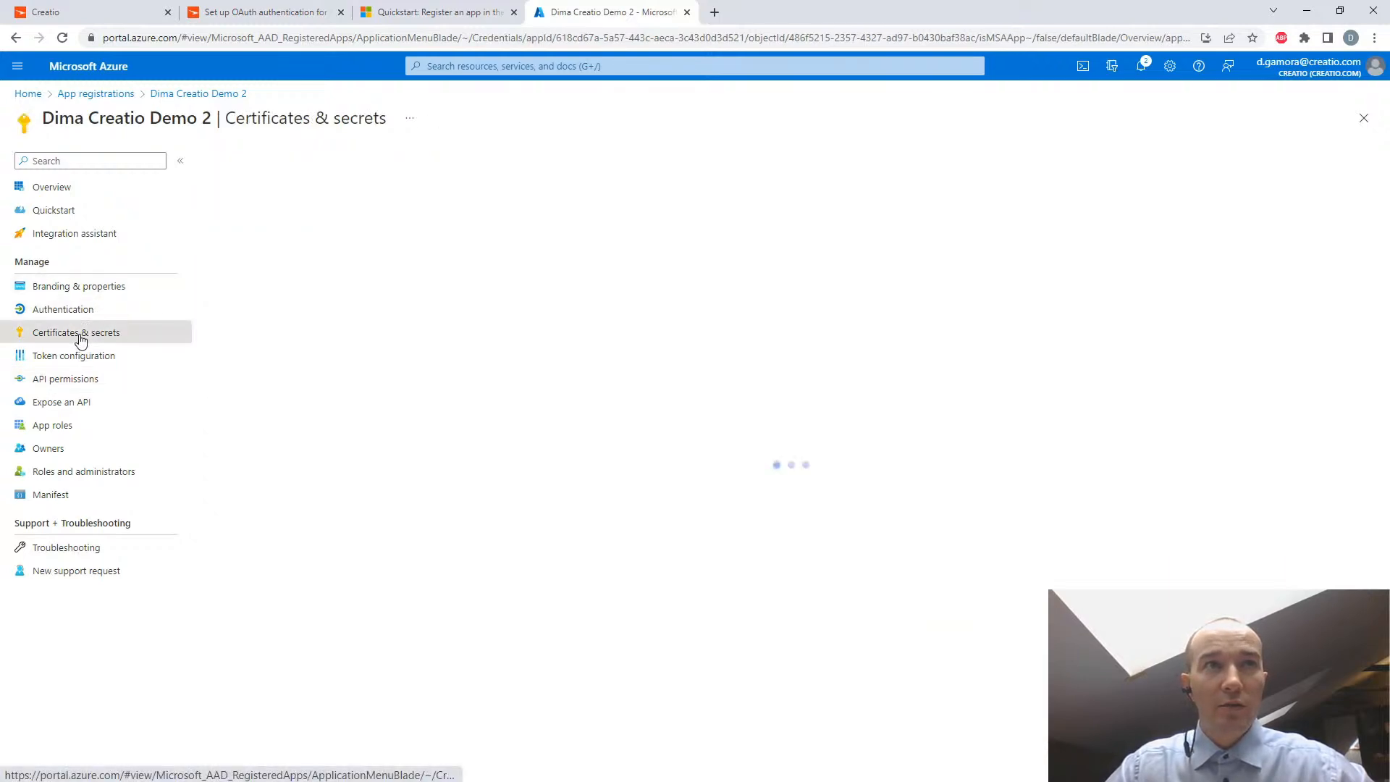
click(276, 14)
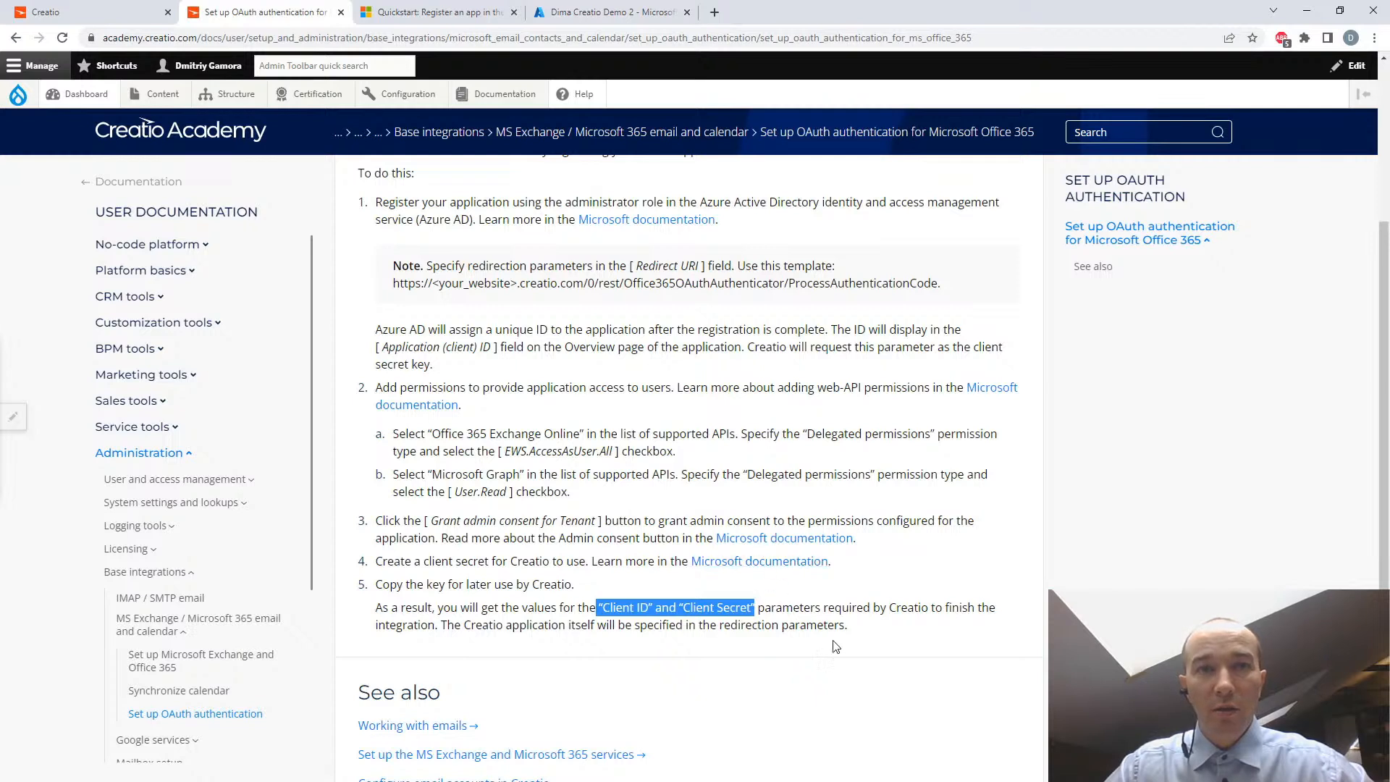
click(787, 603)
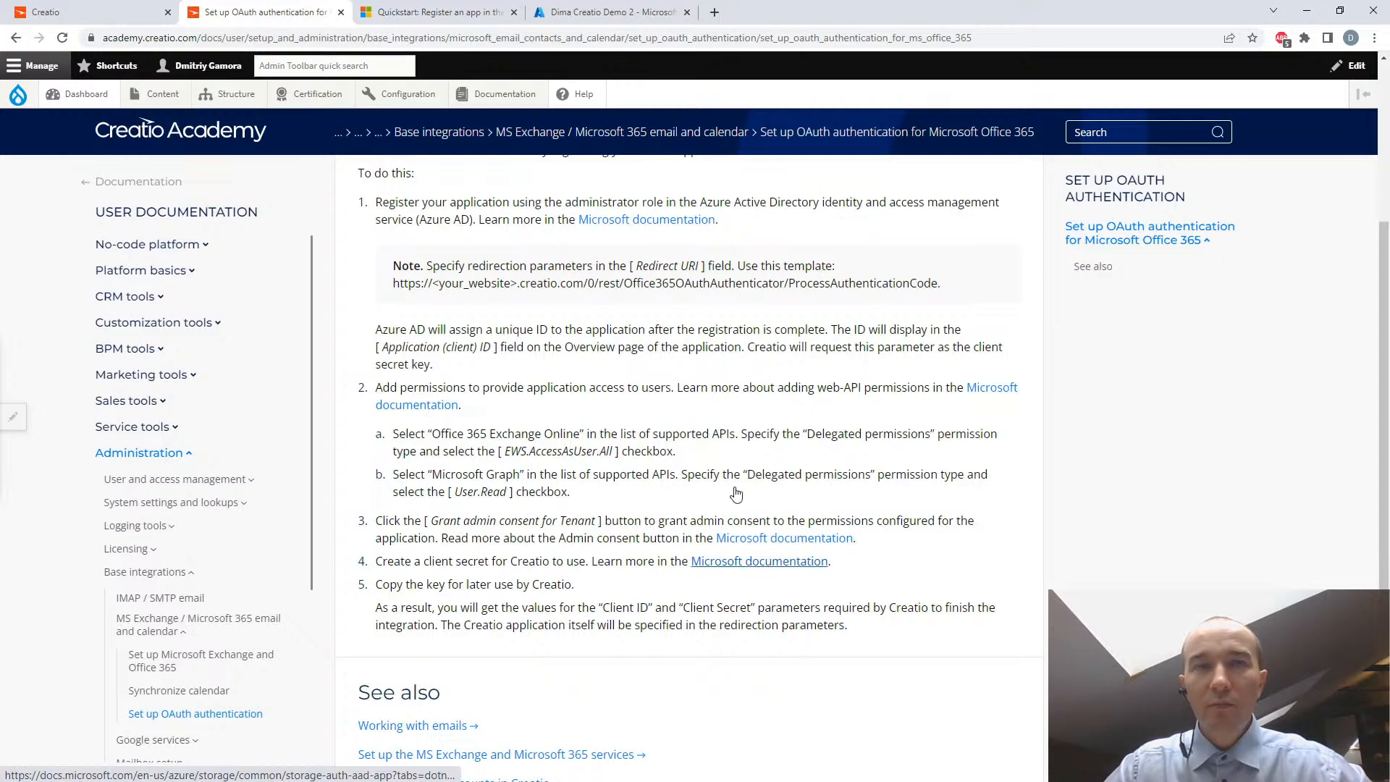
click(576, 12)
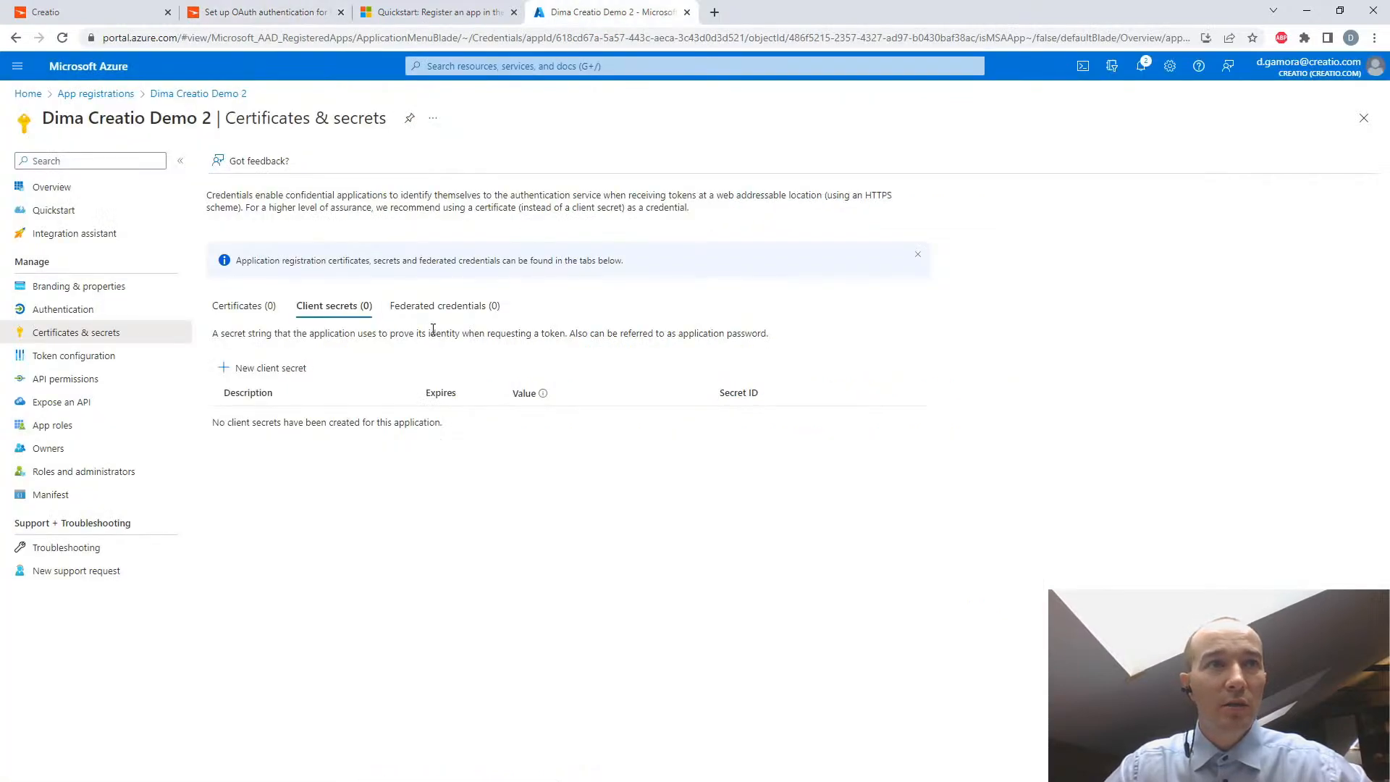
click(286, 370)
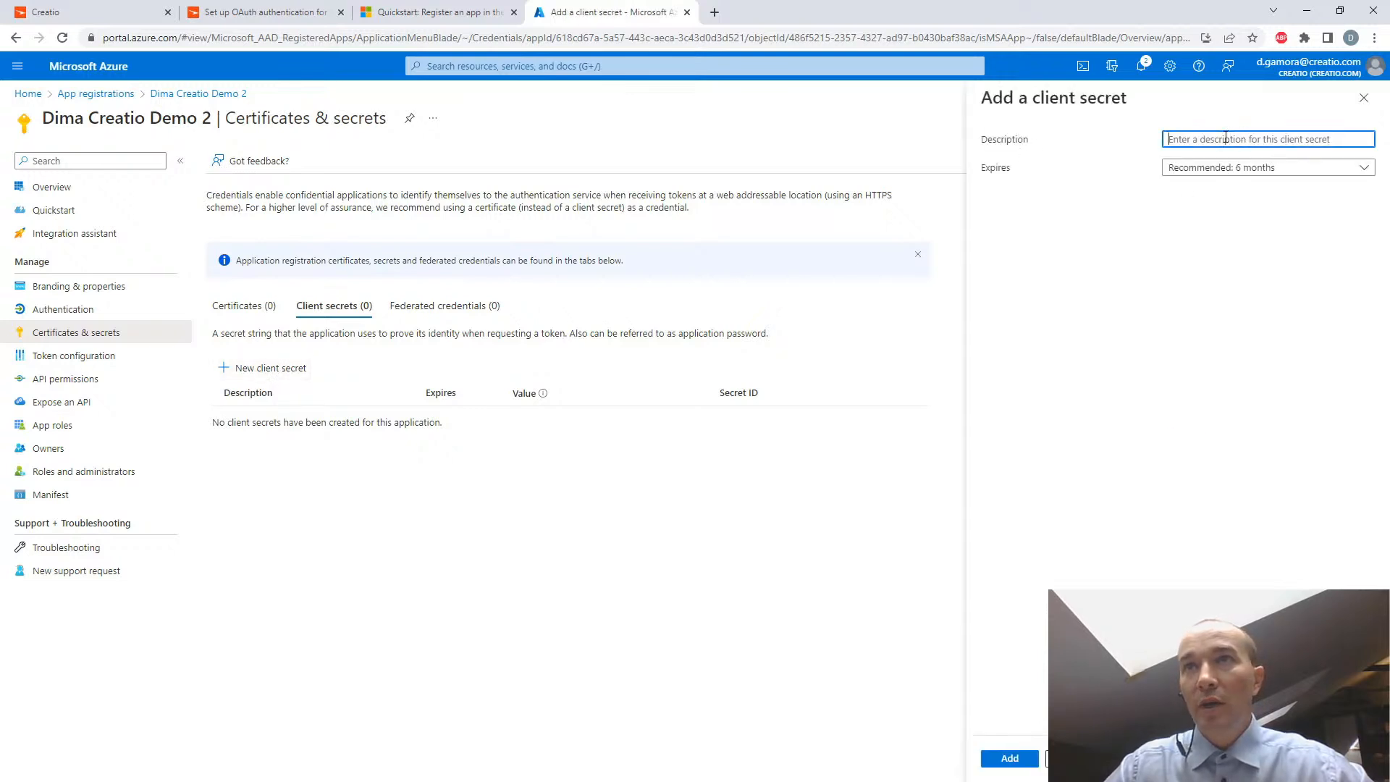
text(Dima Secret for Creatio Demo 2)
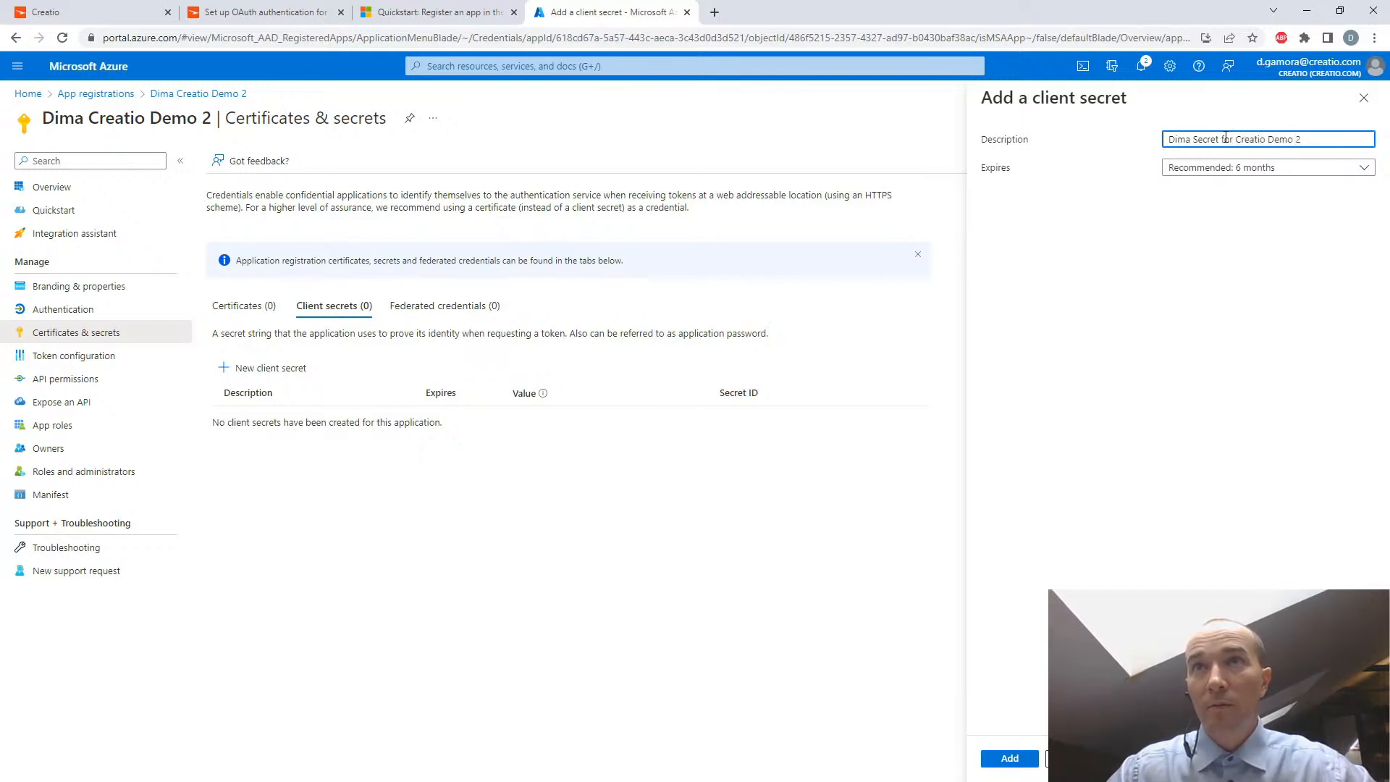
click(1285, 169)
click(1225, 209)
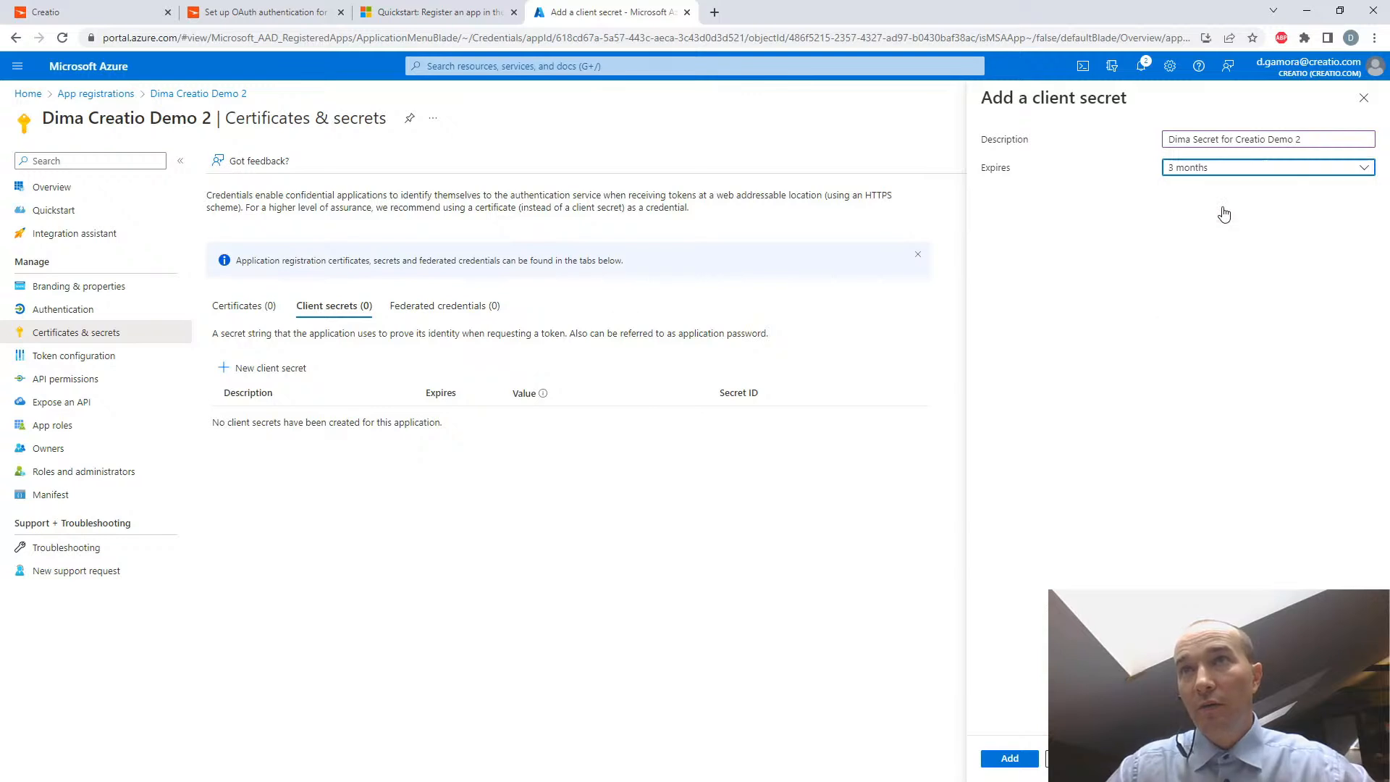
click(1011, 759)
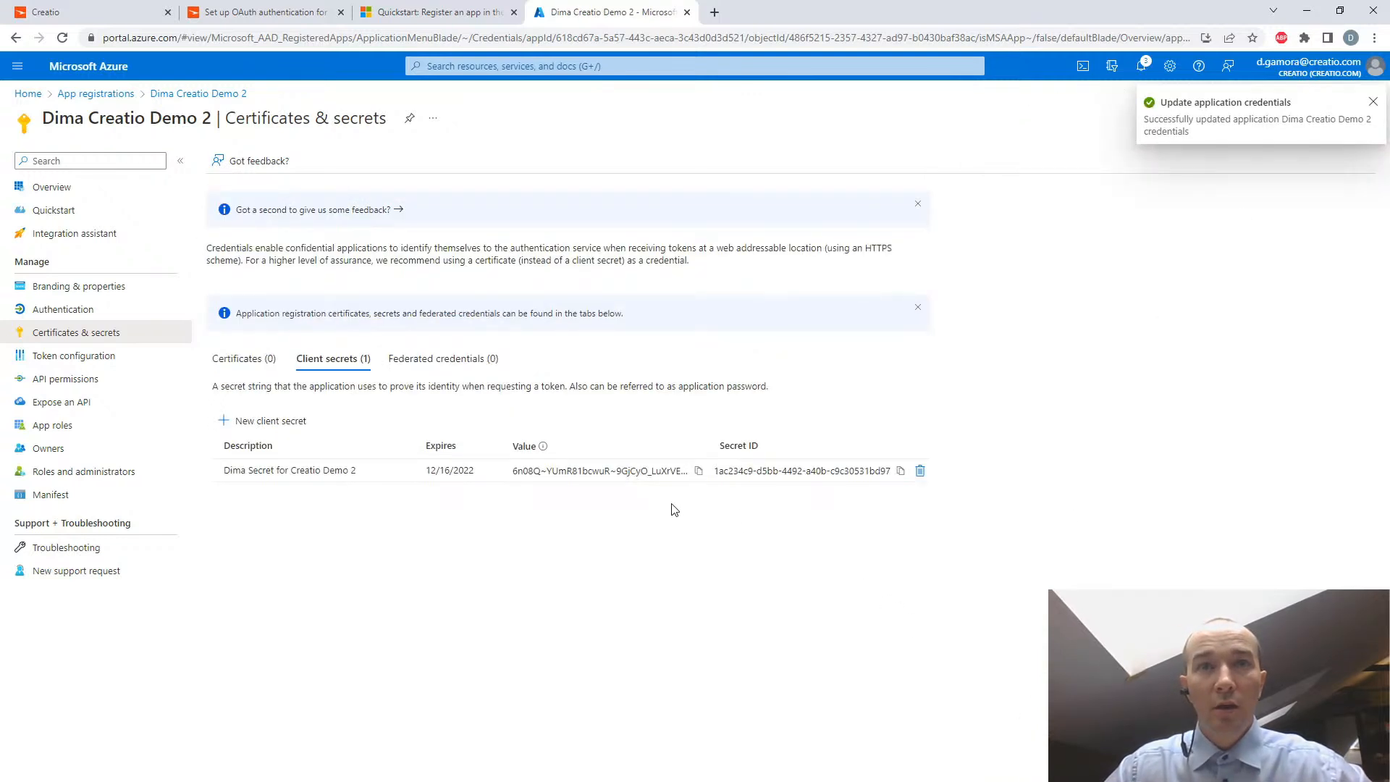
- Copy the new client secret's value into the "safe place" Notepad file under the label "Client secret:", save, and return to Azure
mouse_move(542, 450)
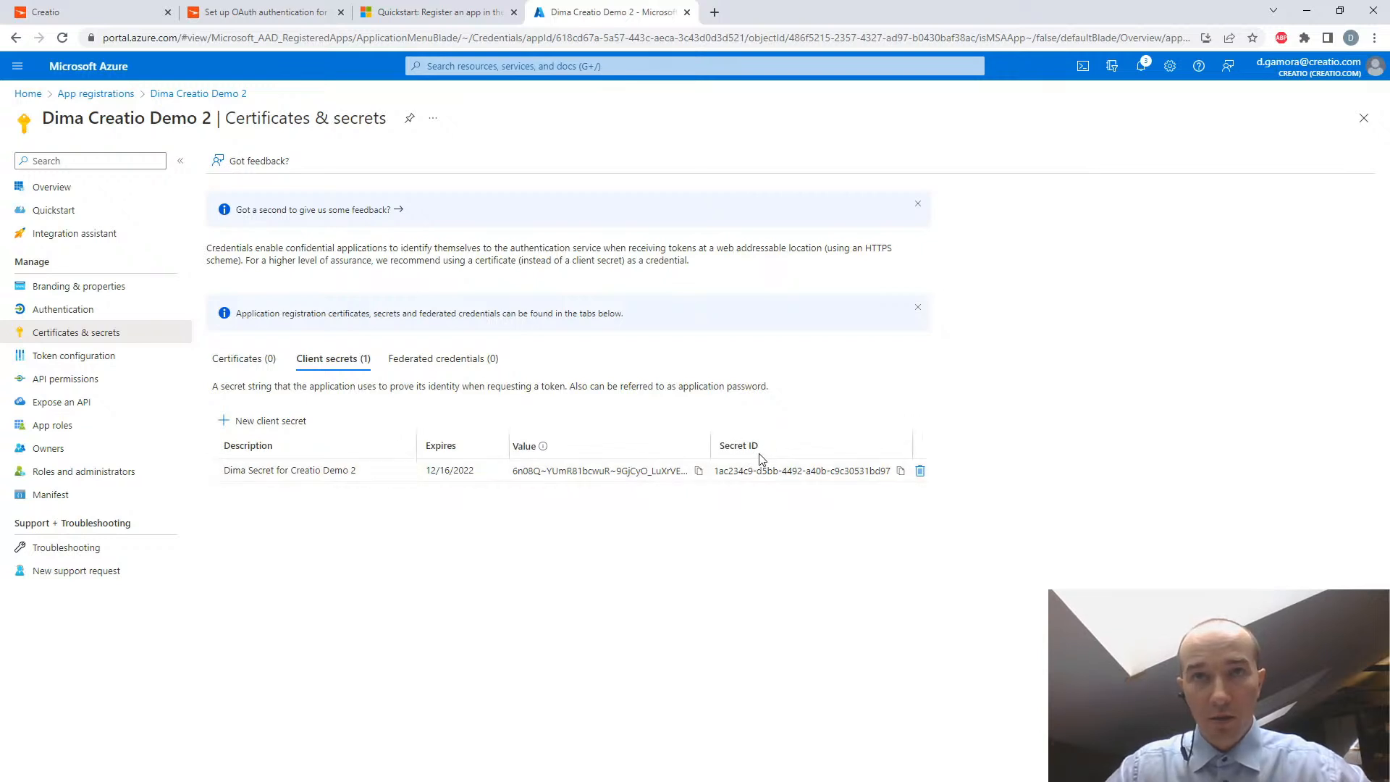
click(698, 472)
key(alt+Tab)
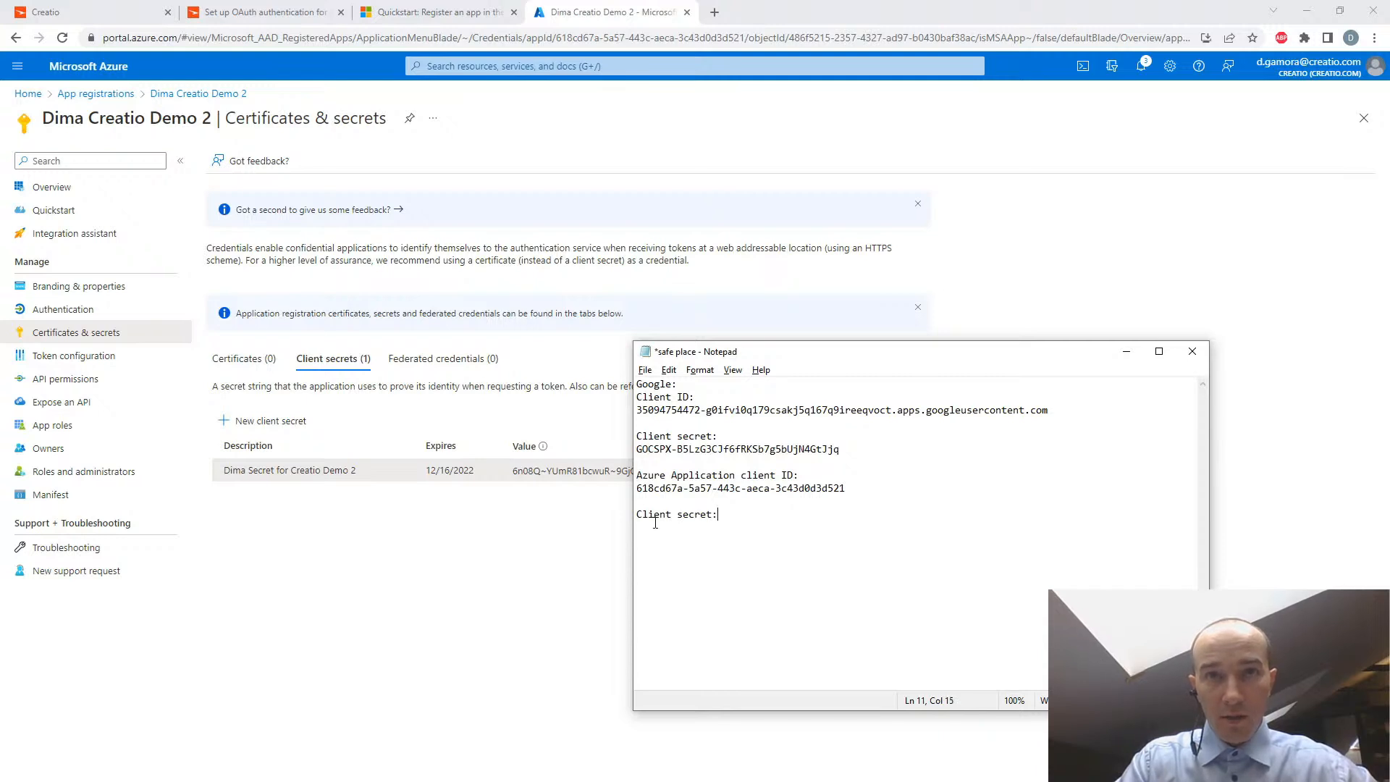
key(ctrl+v)
key(ctrl+s)
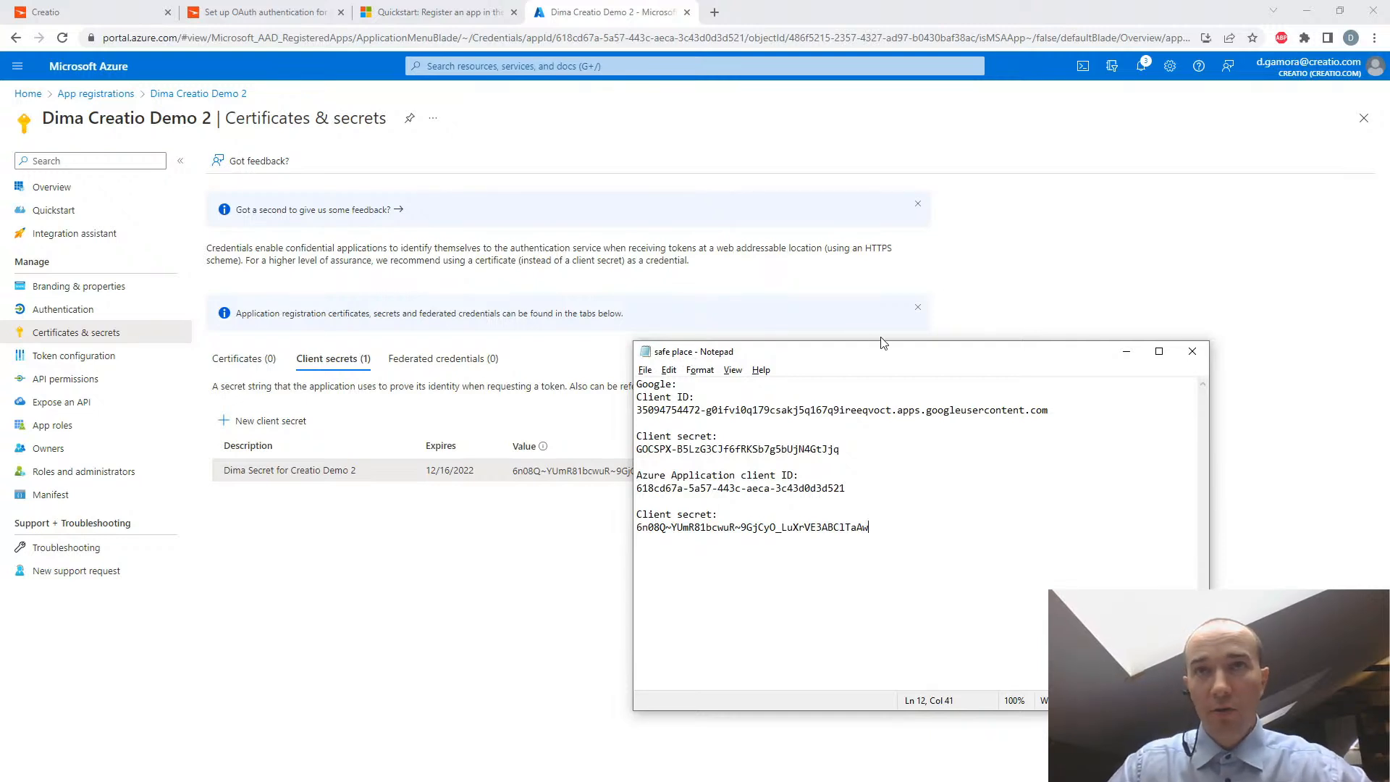
drag(882, 357, 944, 356)
click(483, 552)
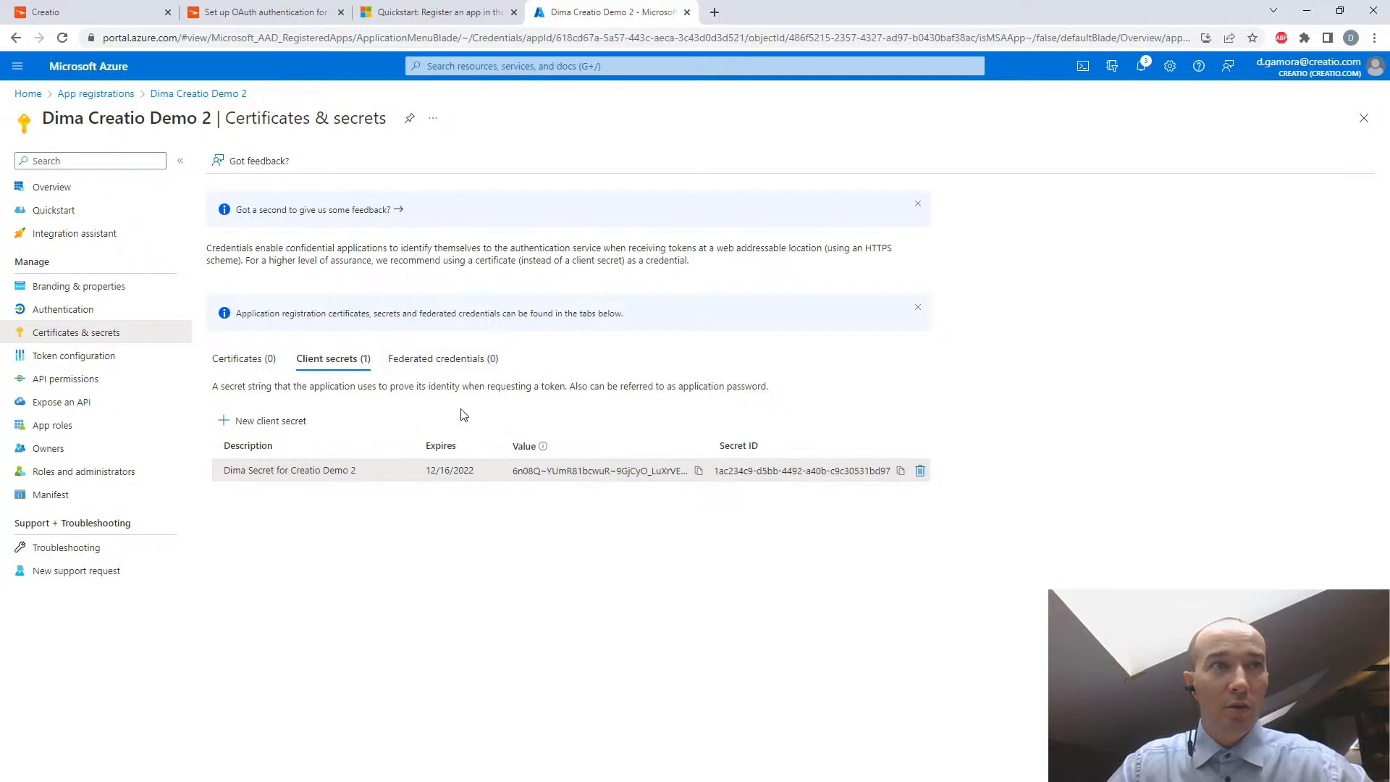
- Open the Creatio Academy article "Set up the Microsoft Exchange and Microsoft 365 services" and read Method 1 for adding the email provider
click(243, 12)
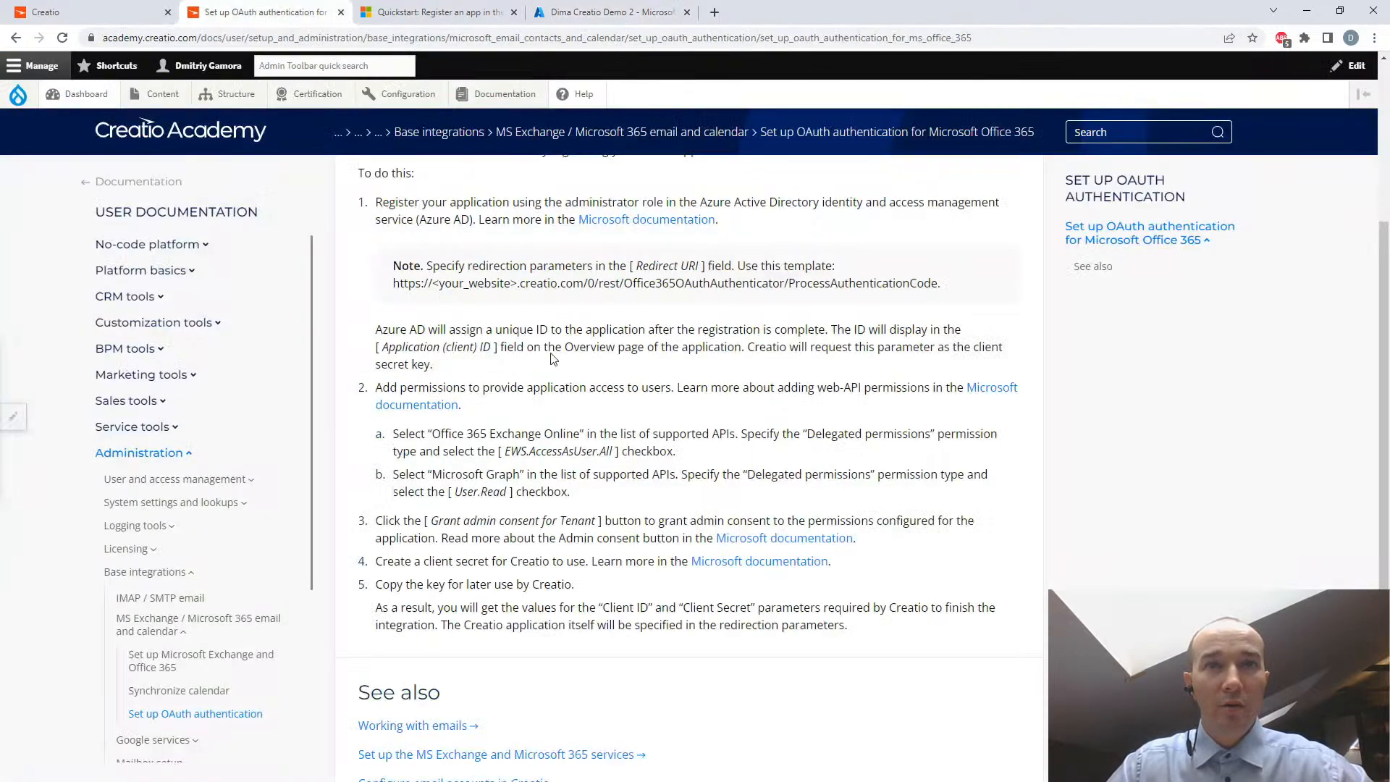
scroll(532, 539, down, 1)
scroll(532, 539, up, 5)
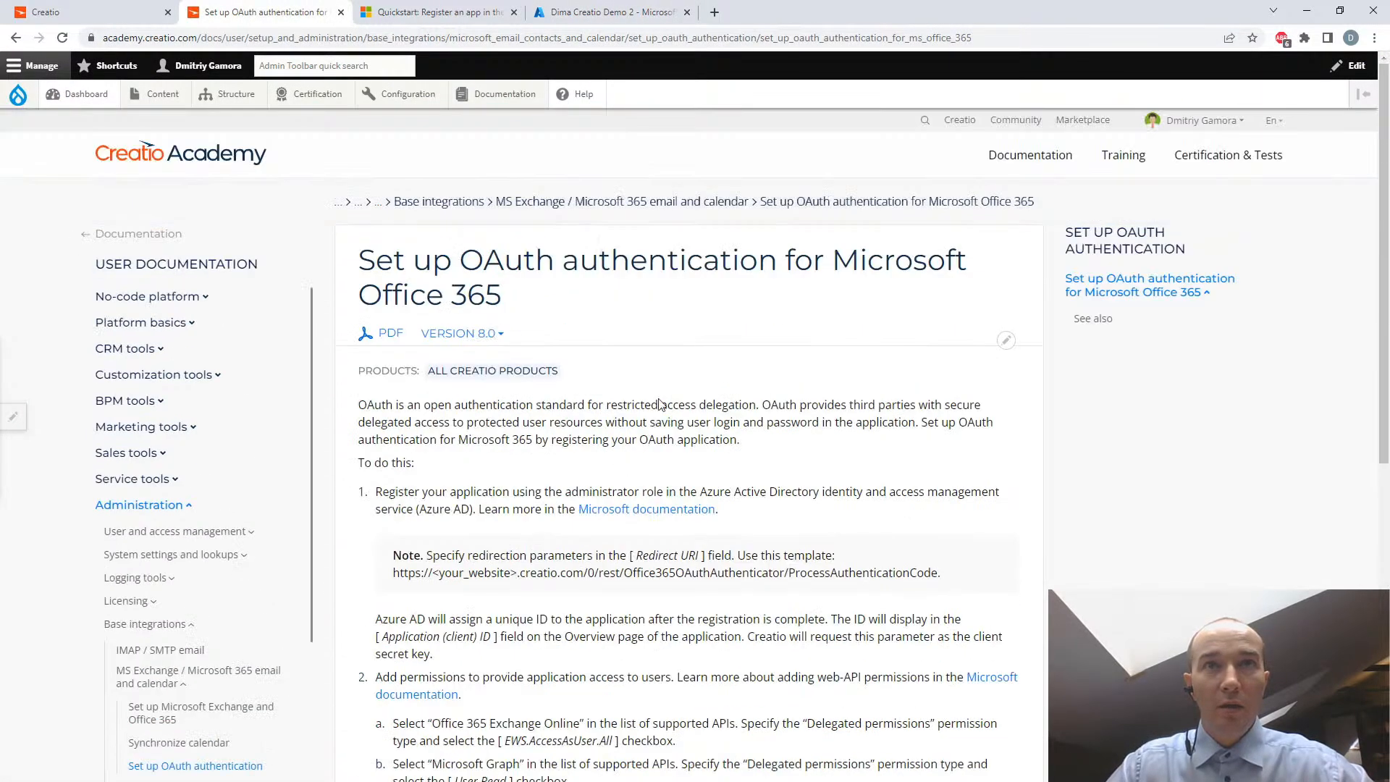
click(446, 205)
click(681, 389)
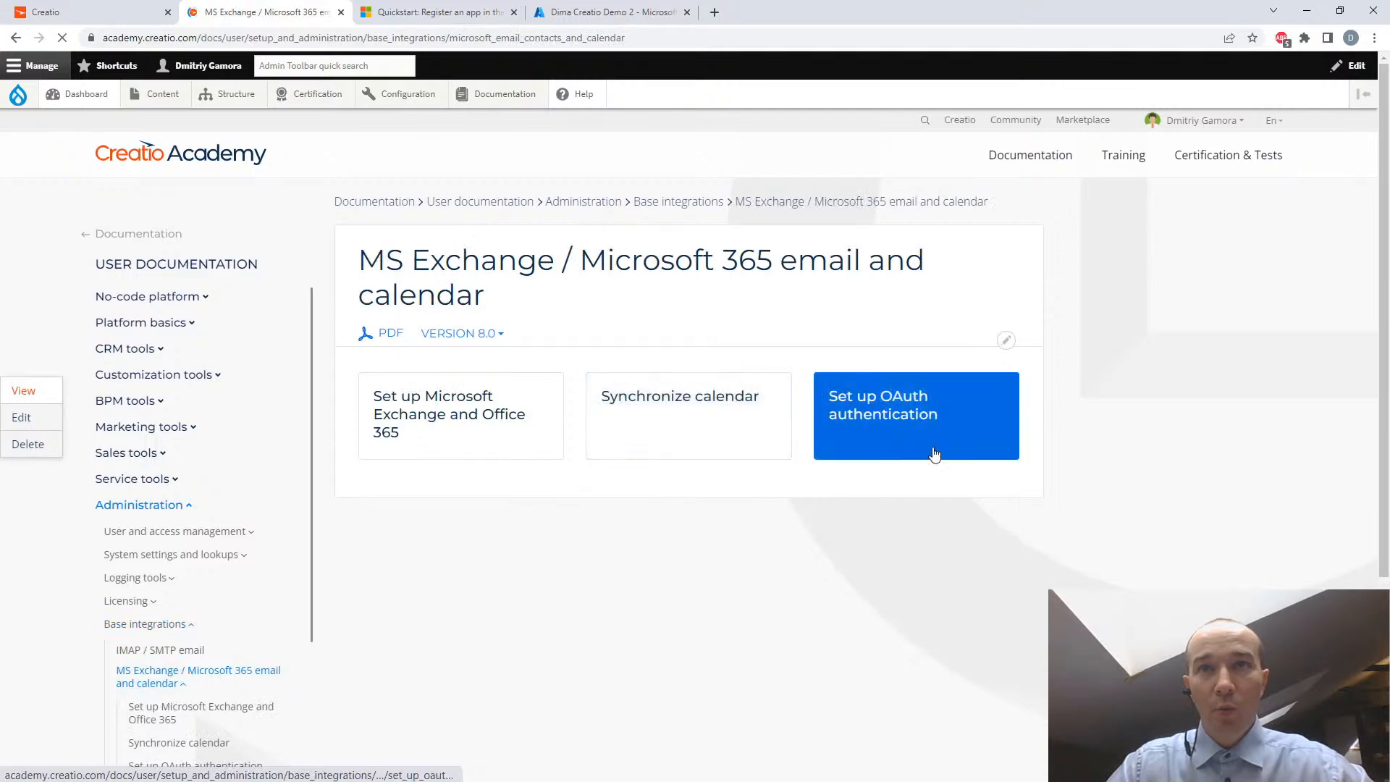
click(420, 416)
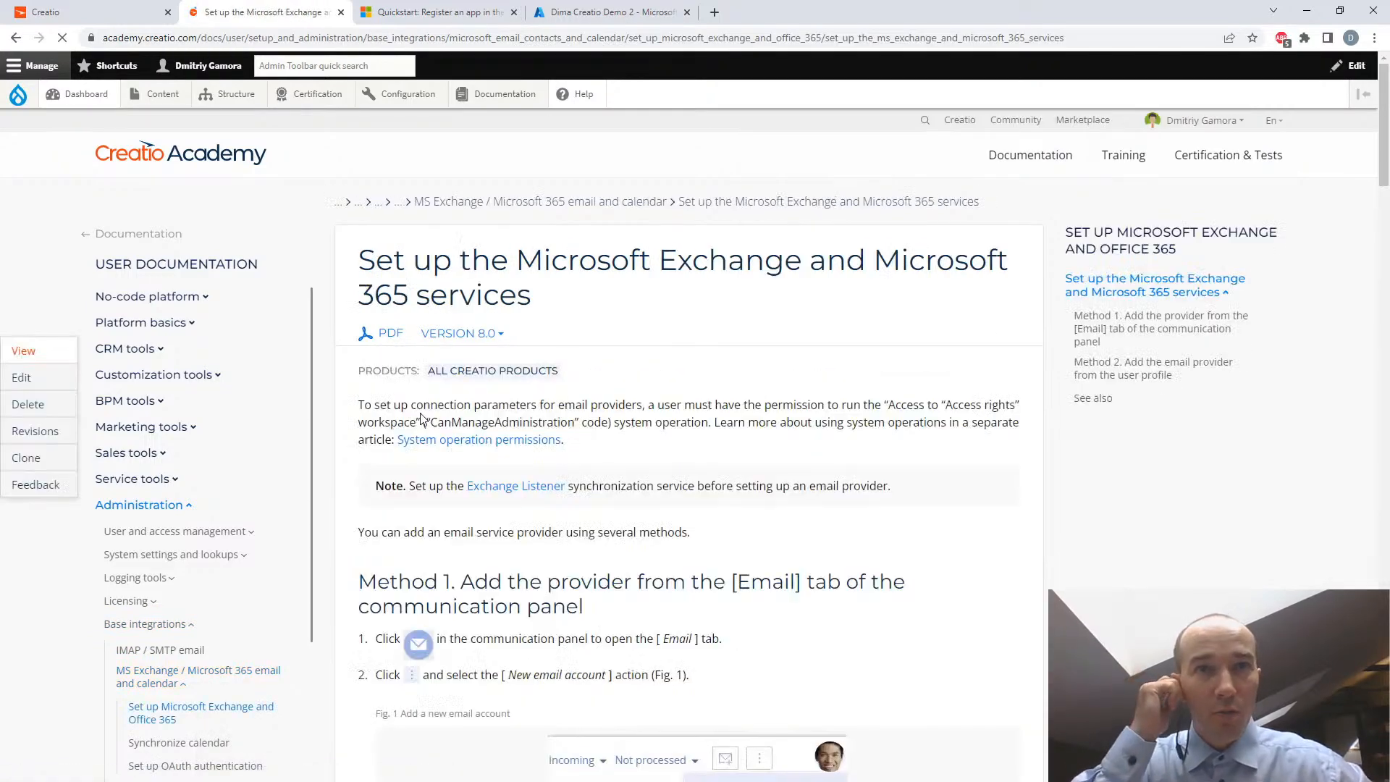
scroll(435, 419, down, 5)
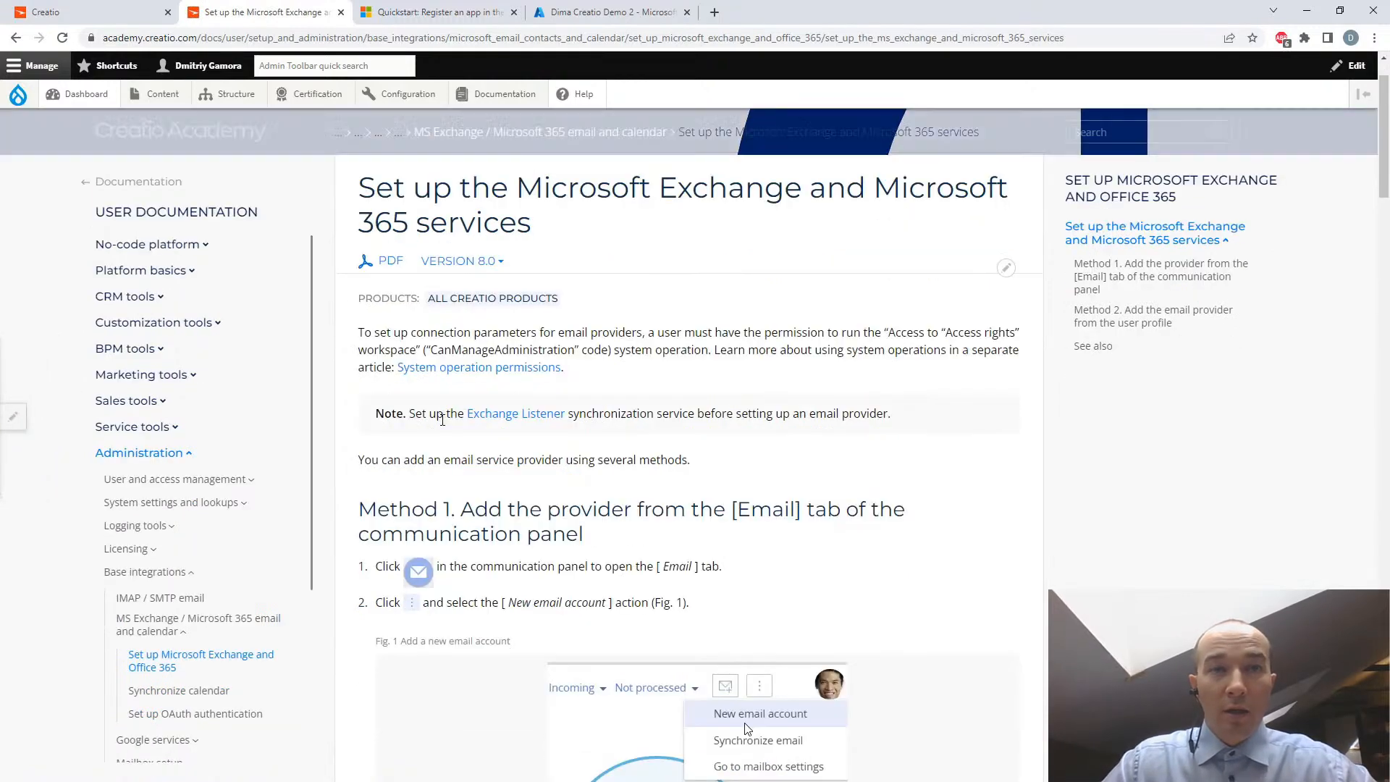
scroll(443, 424, down, 4)
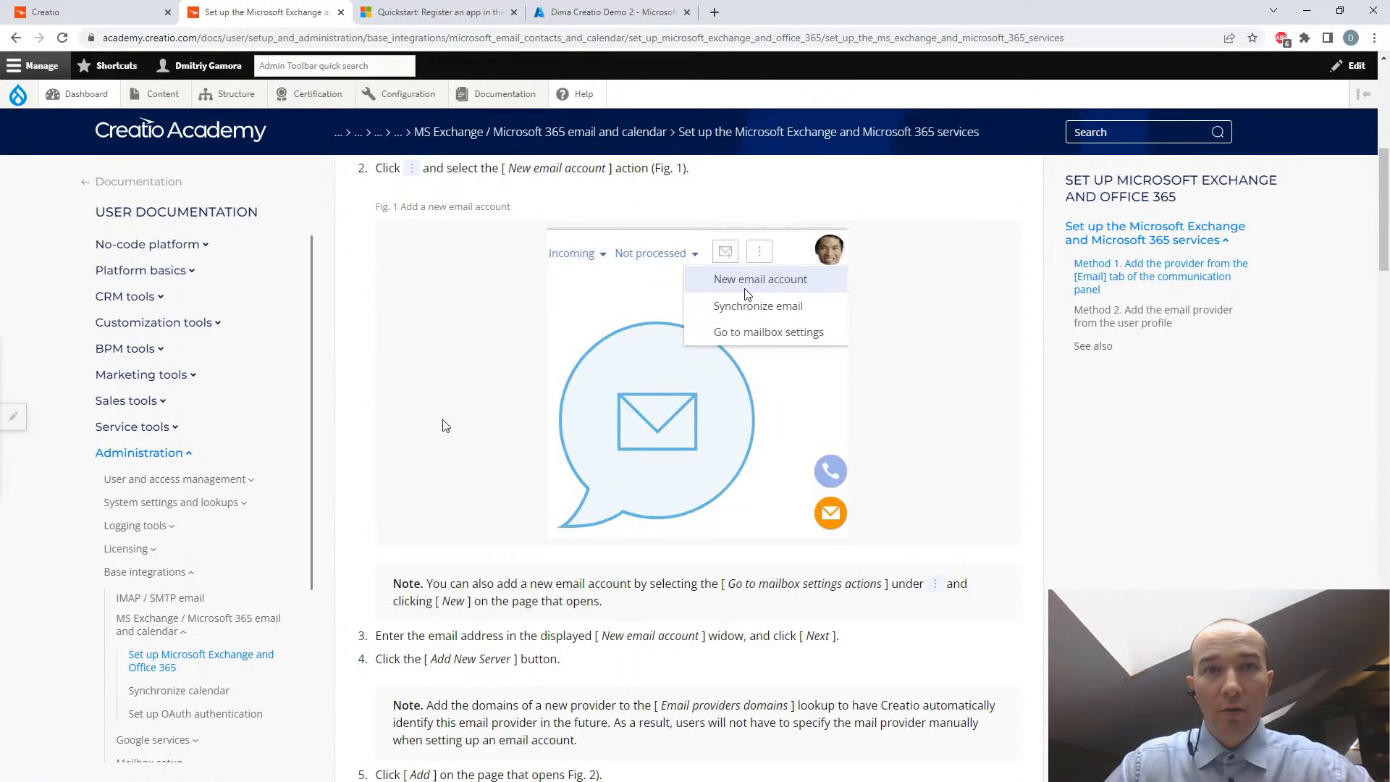
scroll(445, 425, down, 5)
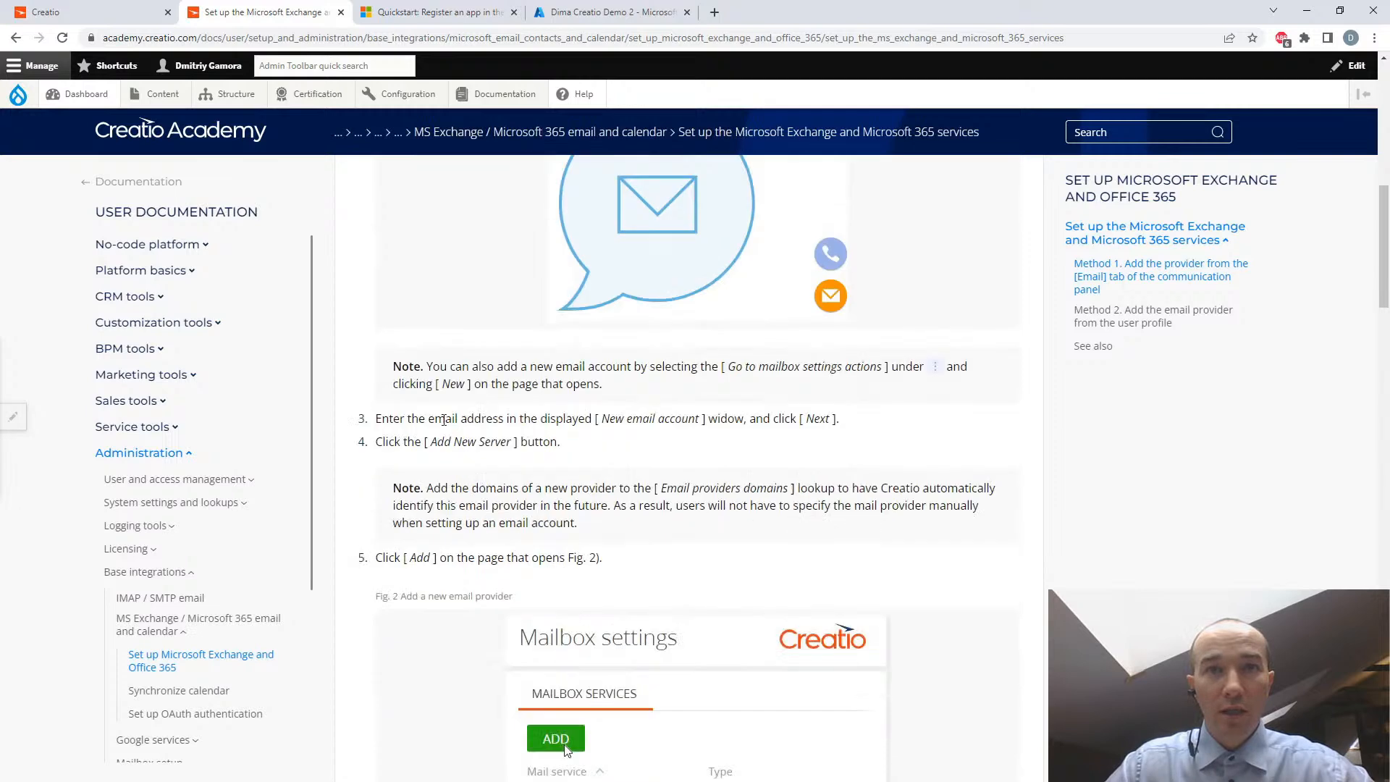
scroll(445, 425, down, 1)
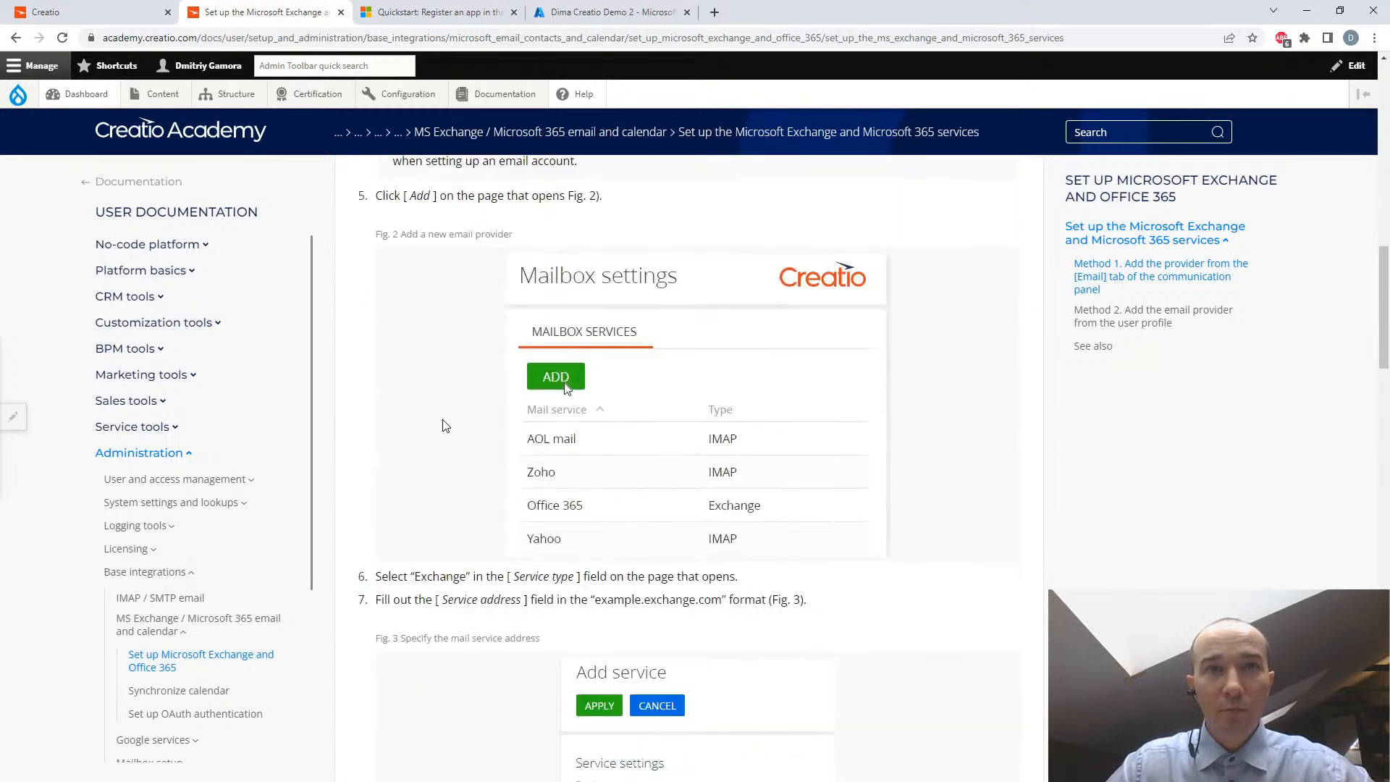
scroll(446, 426, down, 1)
scroll(445, 425, down, 4)
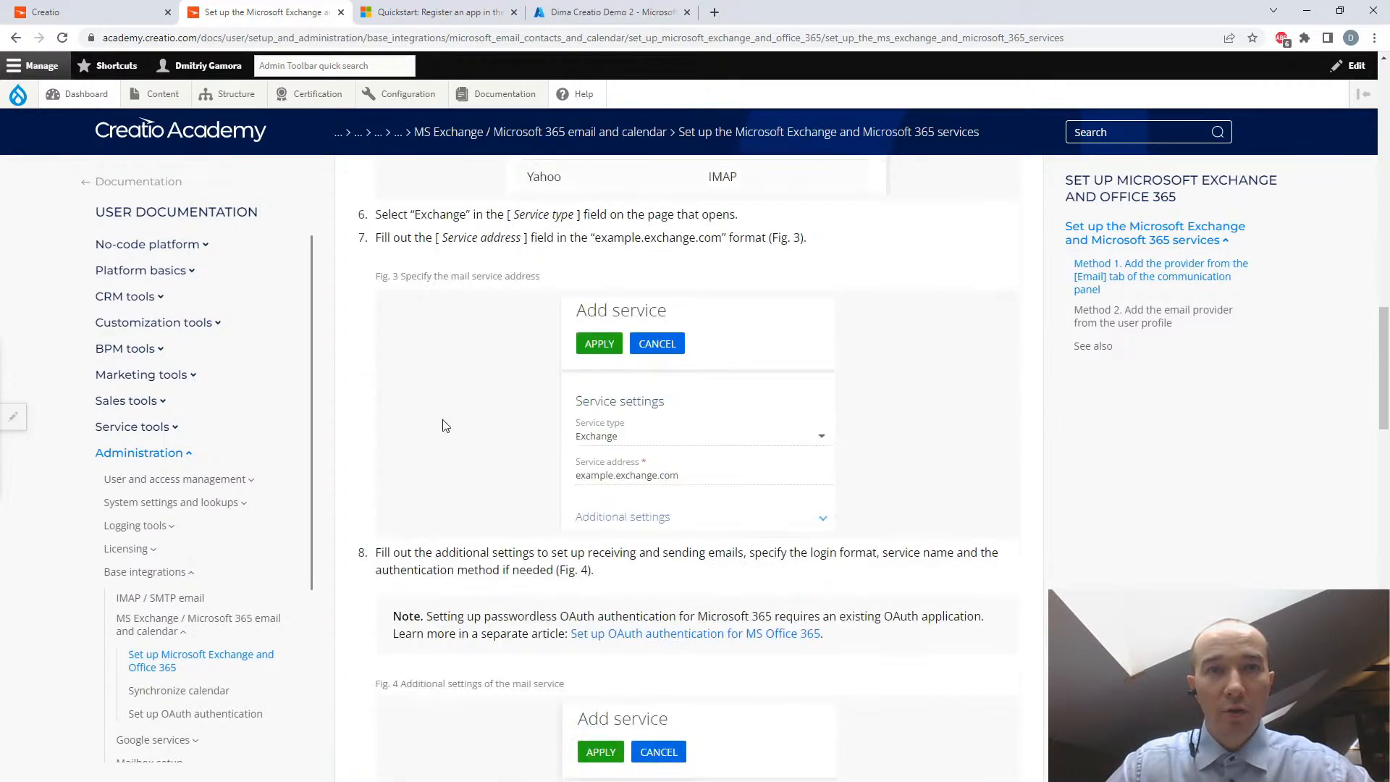
- Return to Creatio, switch to the Studio workplace, and open the contents of the "List of email providers" lookup
scroll(445, 425, up, 9)
click(61, 13)
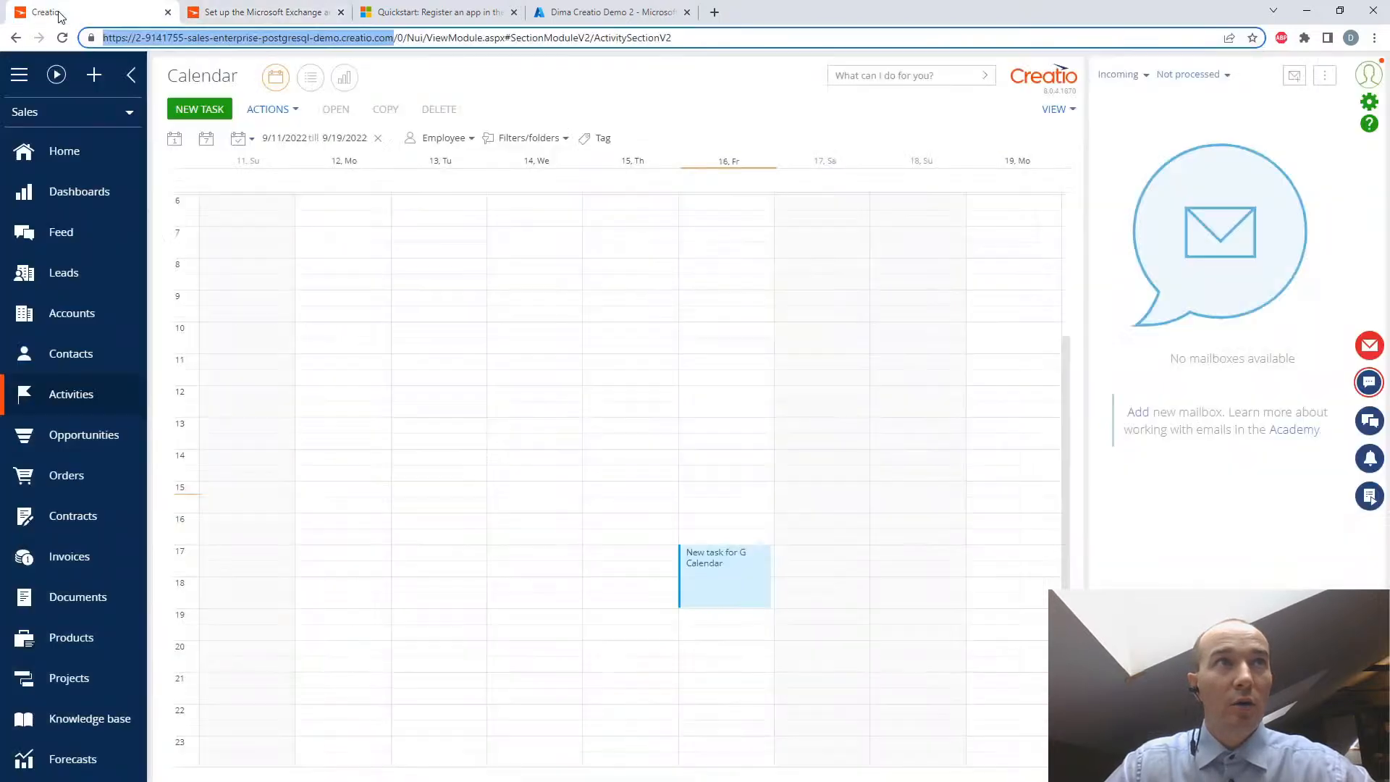
click(22, 113)
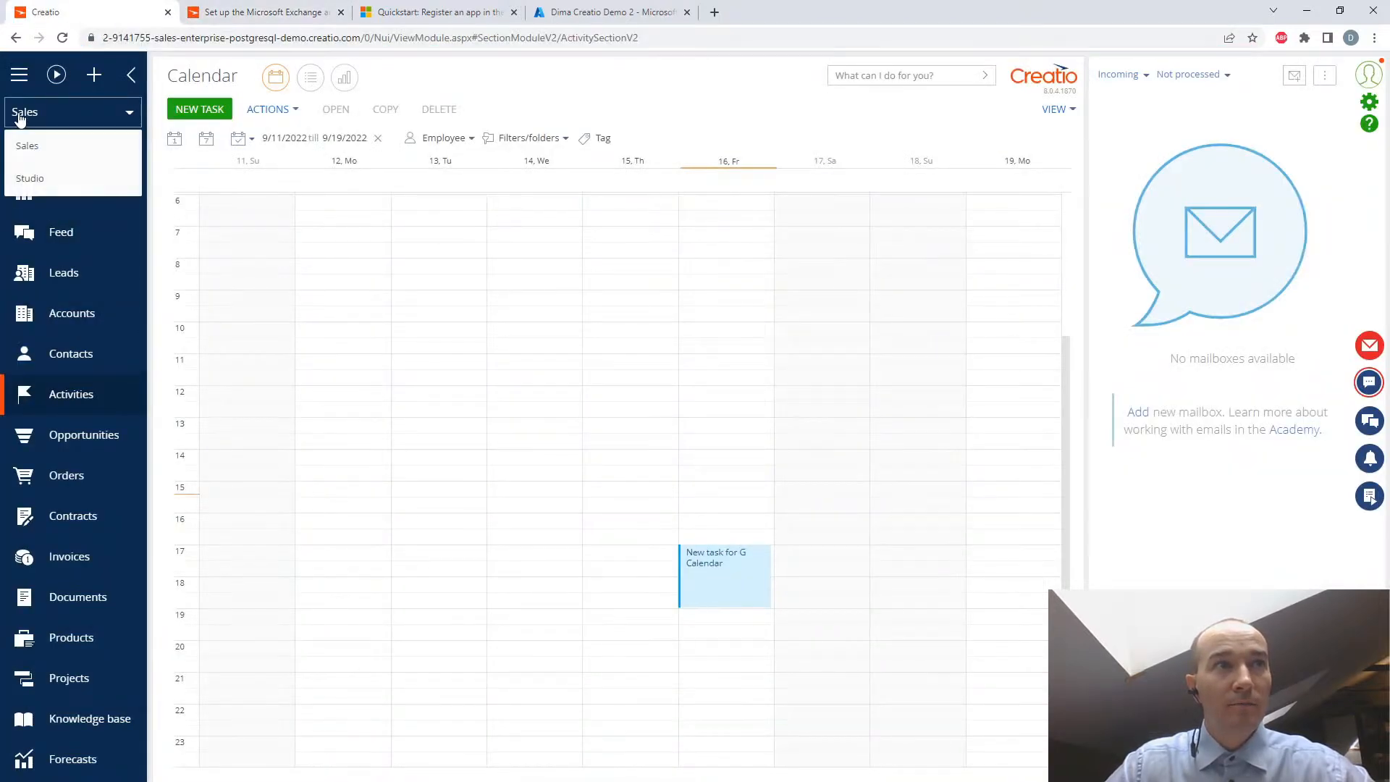
click(37, 176)
click(72, 318)
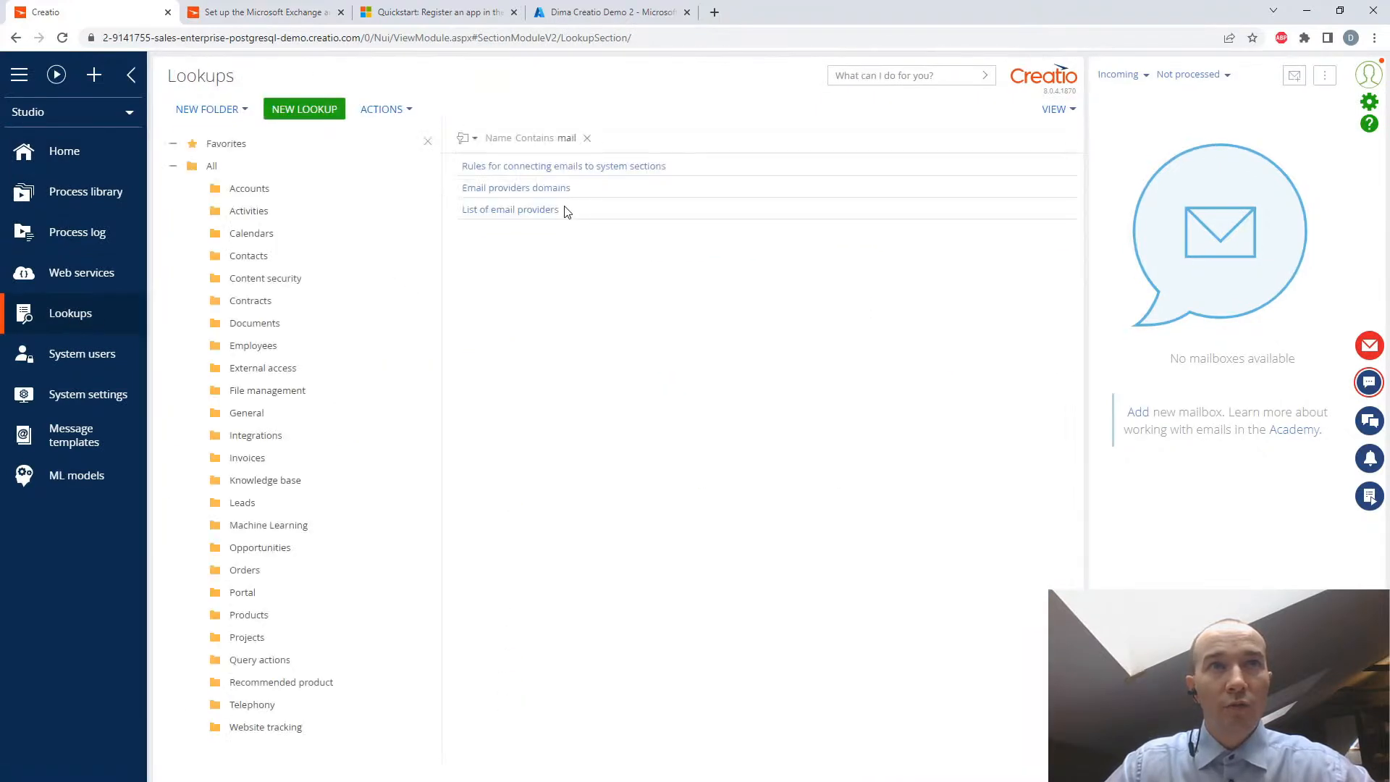
click(526, 212)
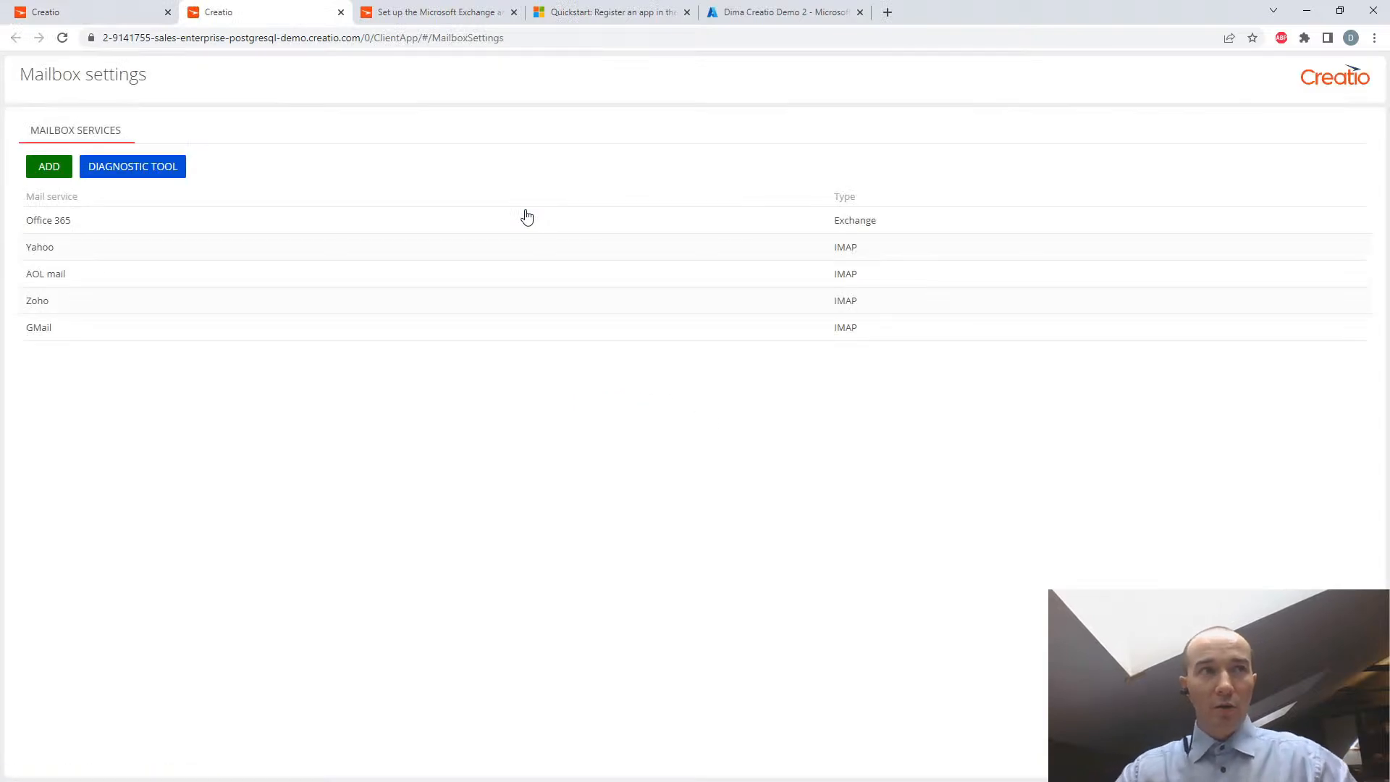
- Check the Academy article's example of additional Exchange mail service settings, then return to Creatio's mailbox services list
click(447, 16)
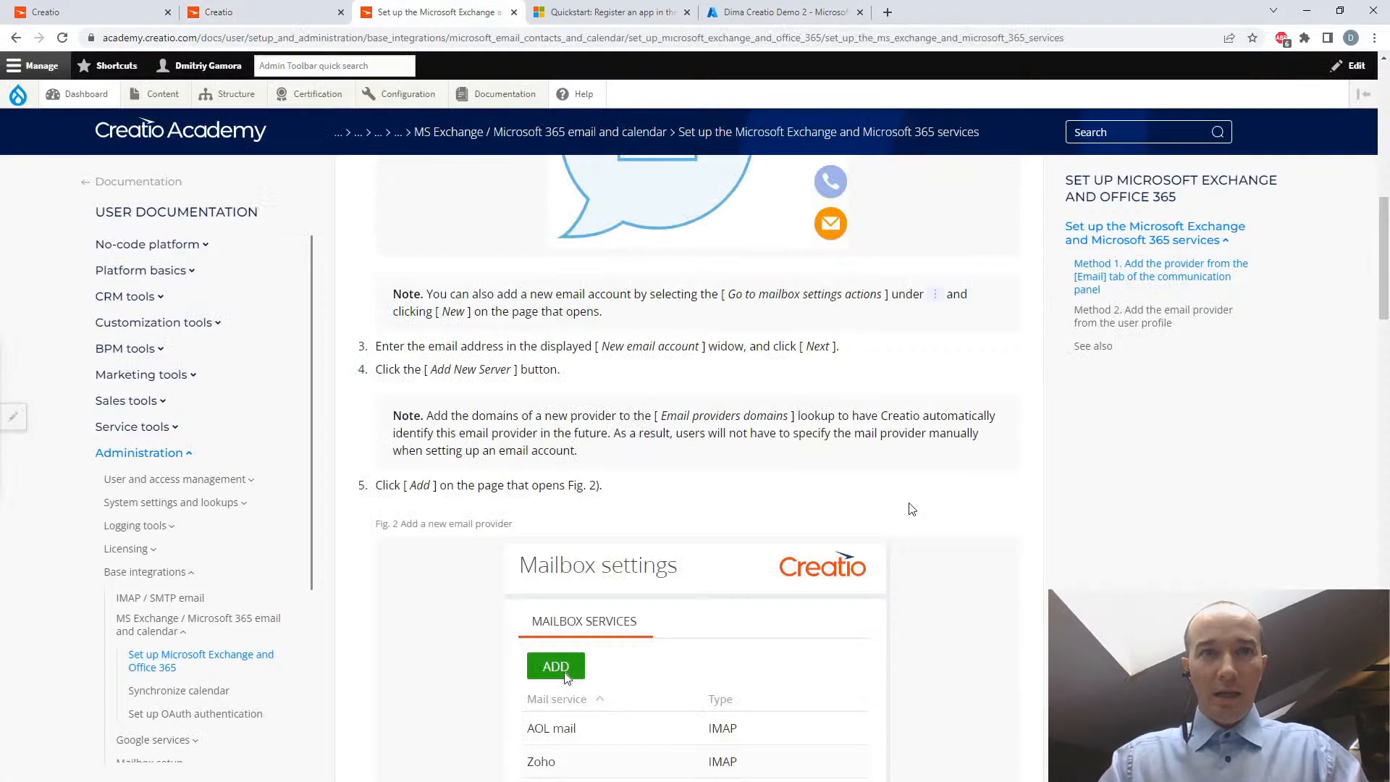
scroll(911, 511, down, 6)
scroll(914, 511, down, 5)
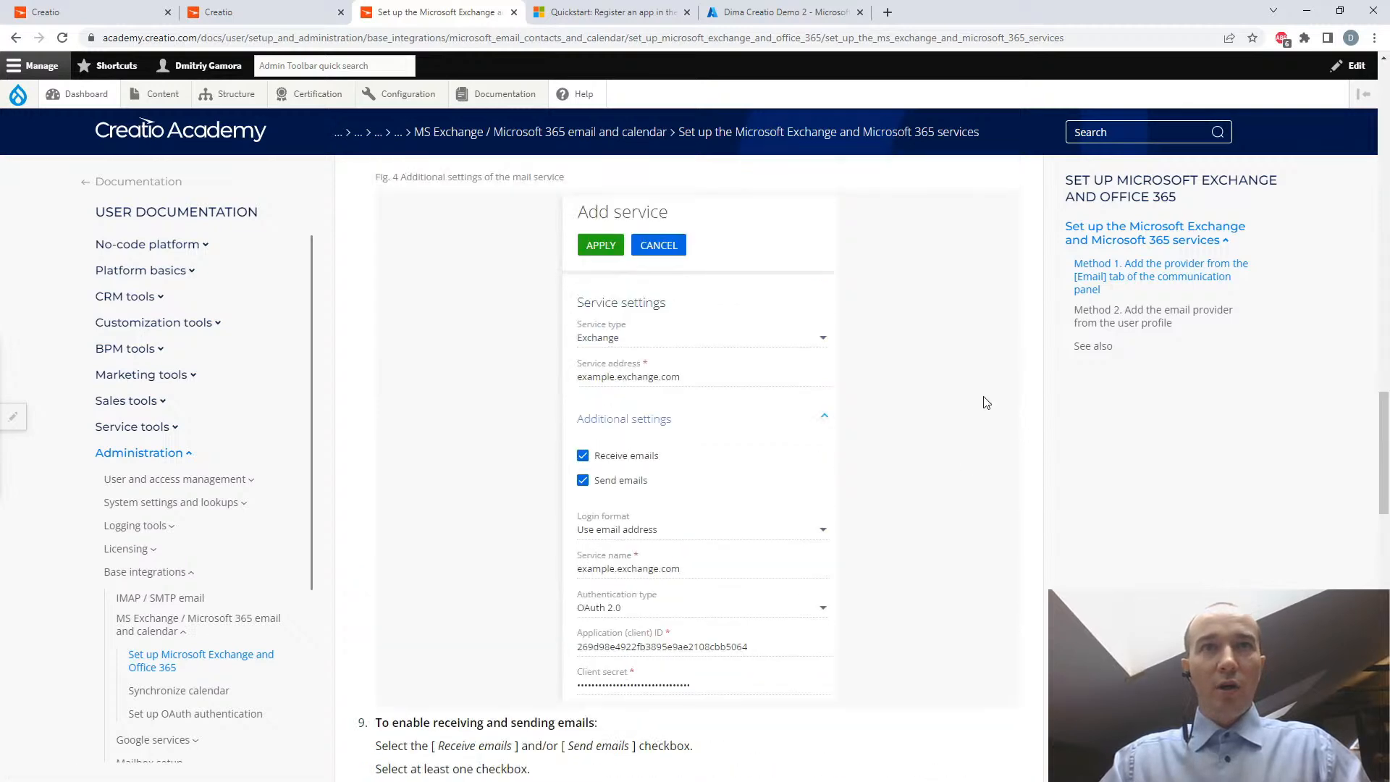
click(85, 14)
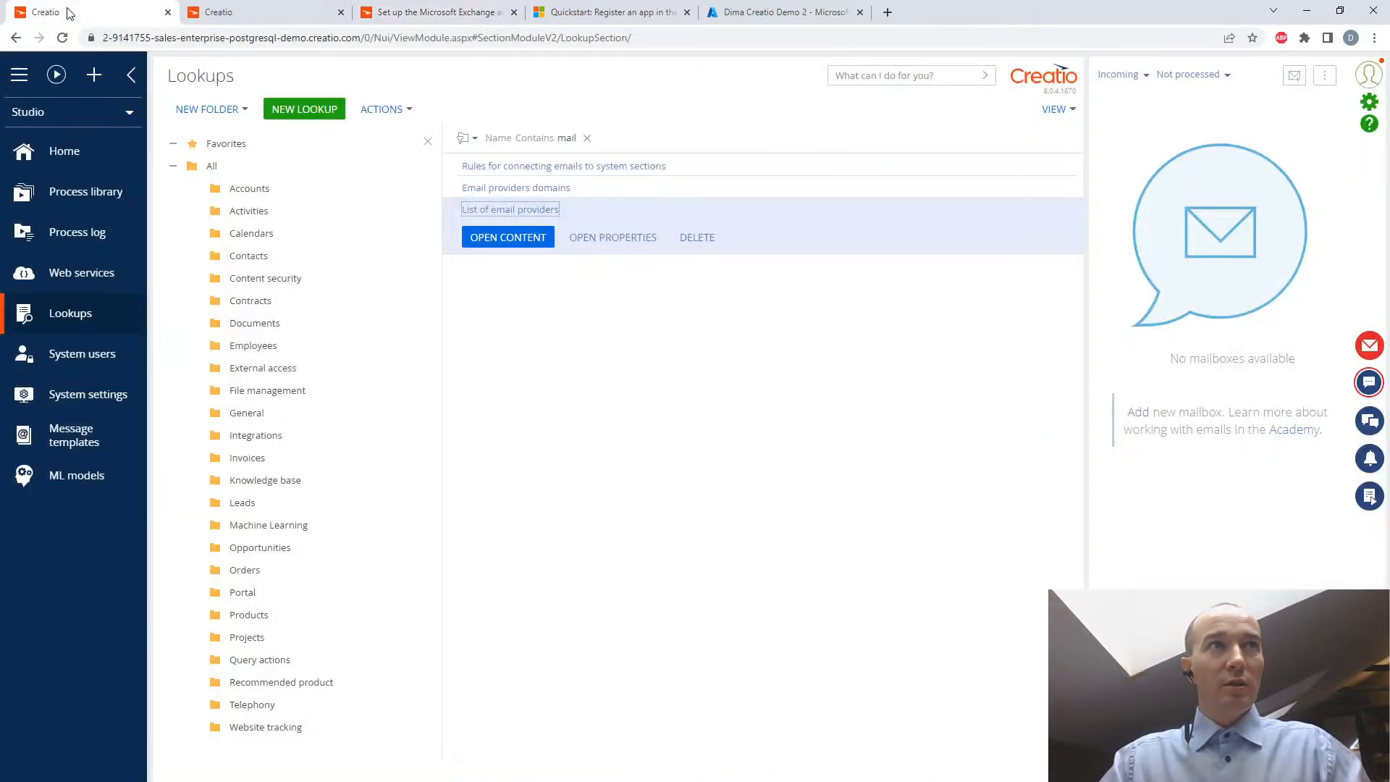
click(217, 13)
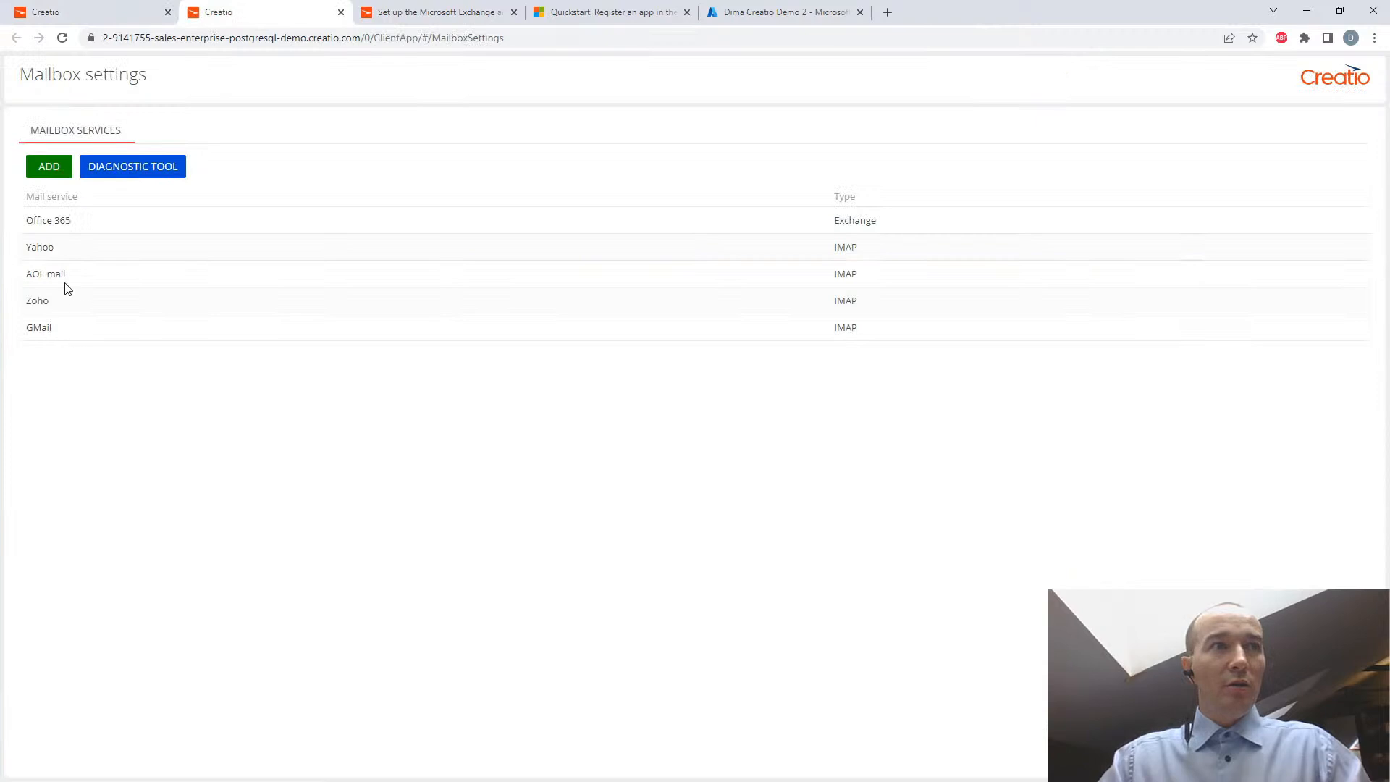
- Open the Office 365 mail service for editing and set its login format to "Use email address"
click(83, 229)
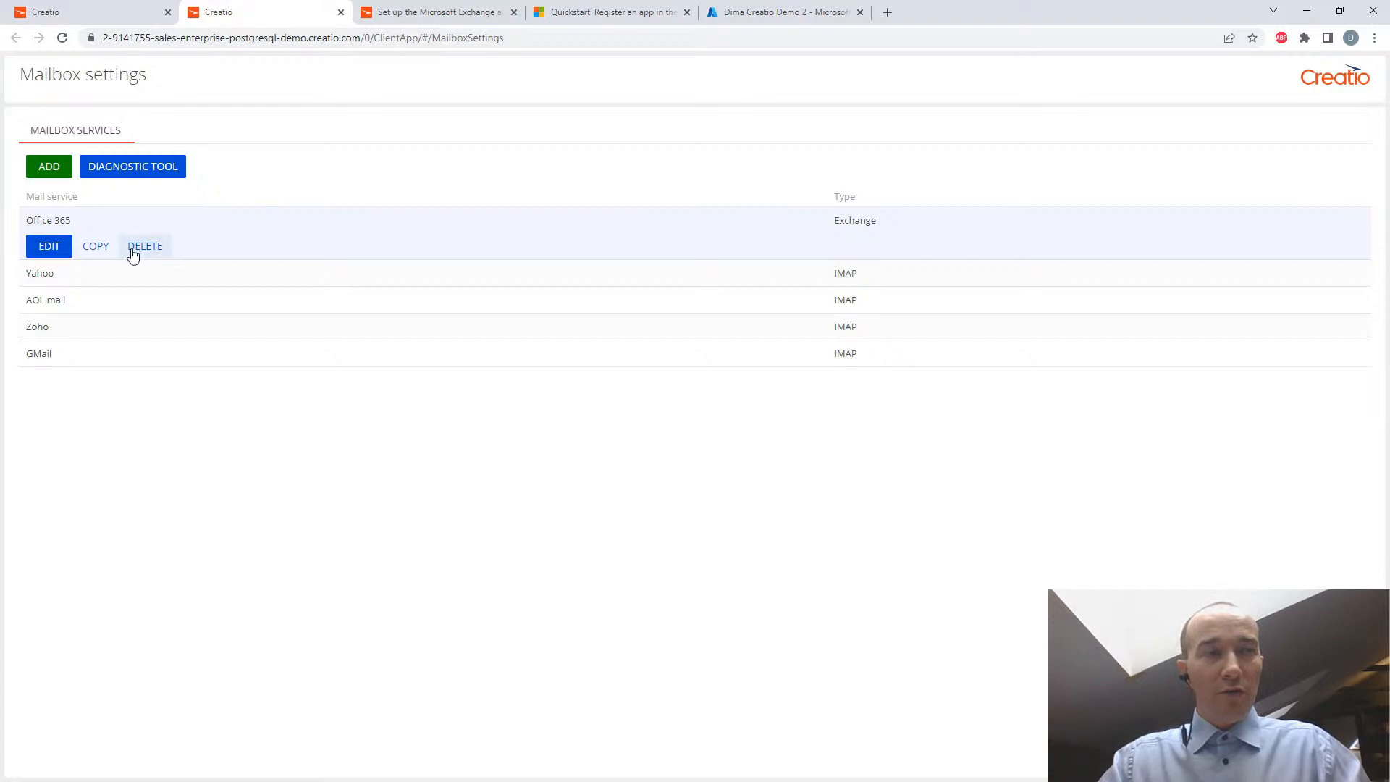
click(50, 247)
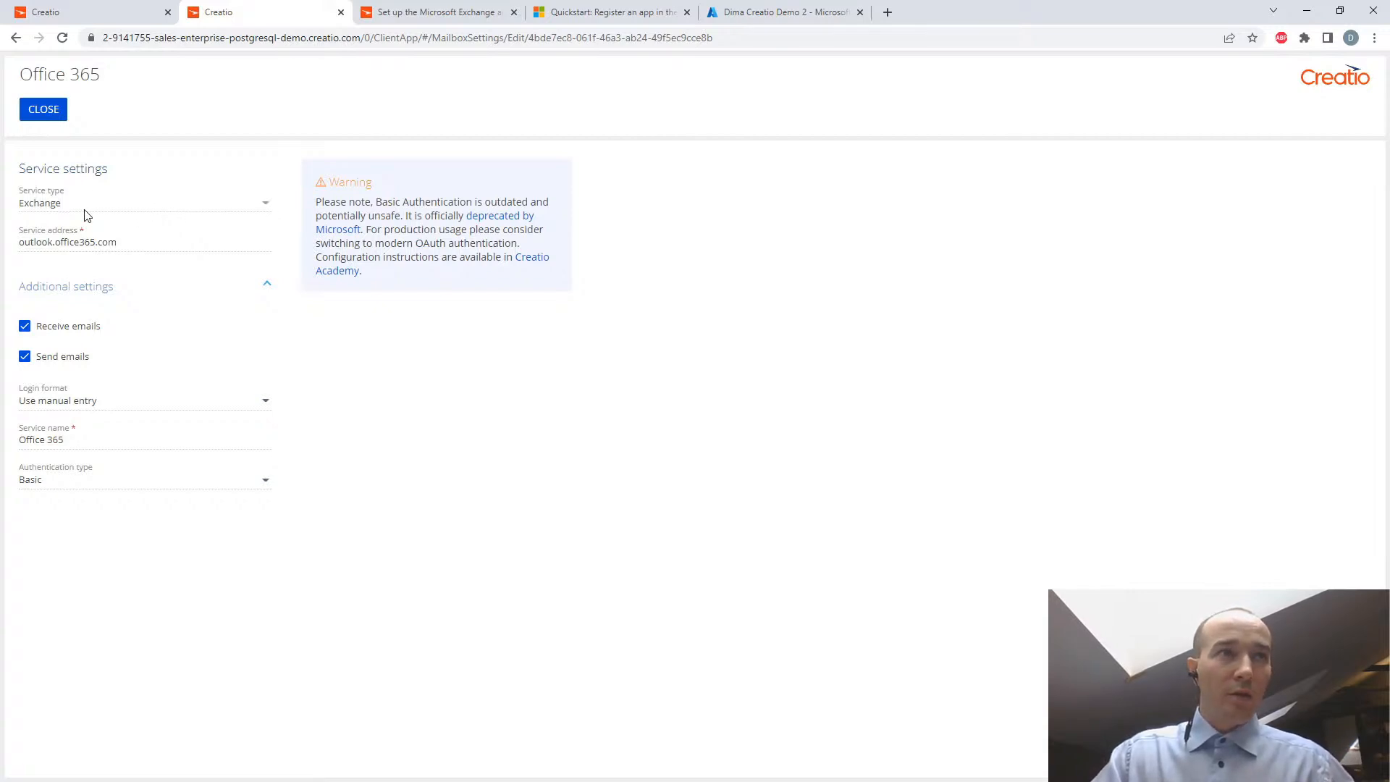
click(264, 403)
click(142, 453)
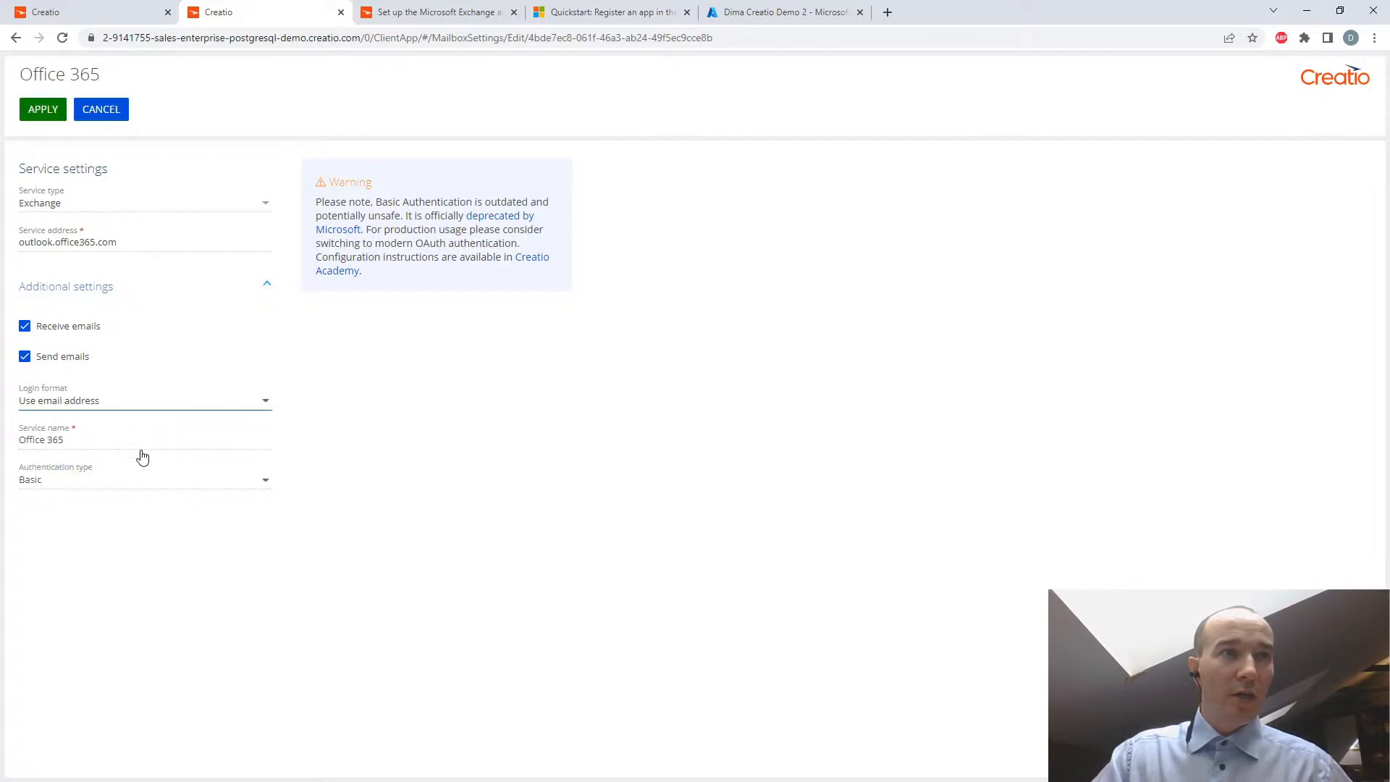
click(100, 439)
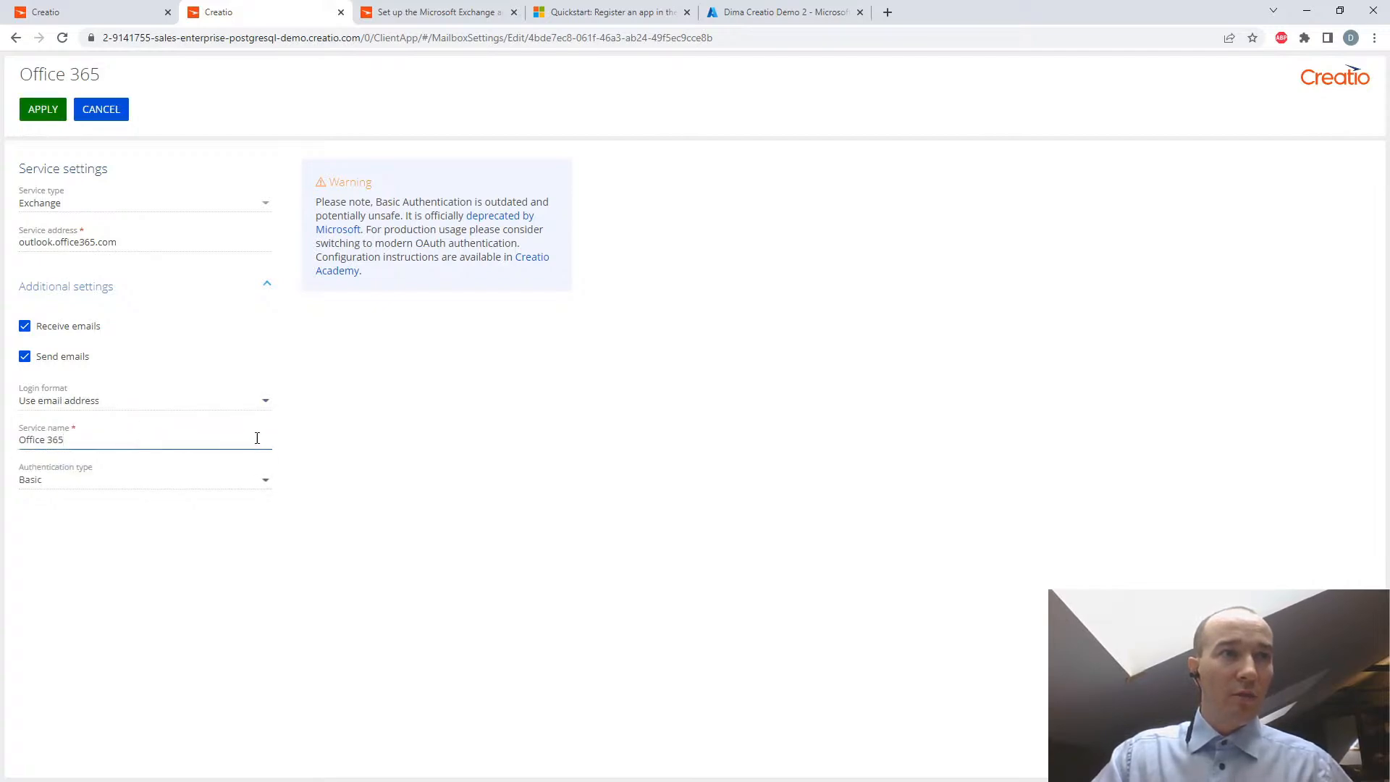
click(361, 450)
- Set the Office 365 service's authentication type to OAuth 2.0
click(266, 480)
drag(376, 204, 534, 210)
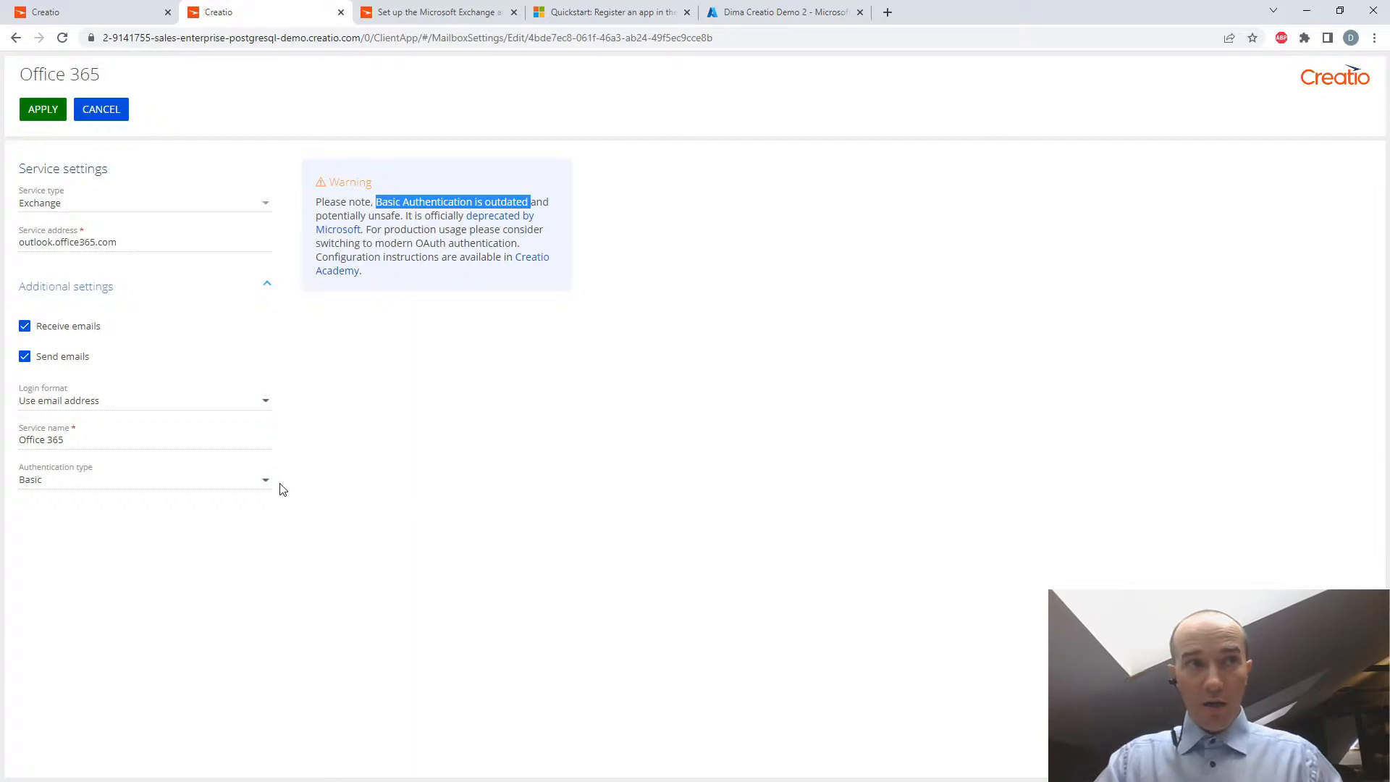
click(265, 481)
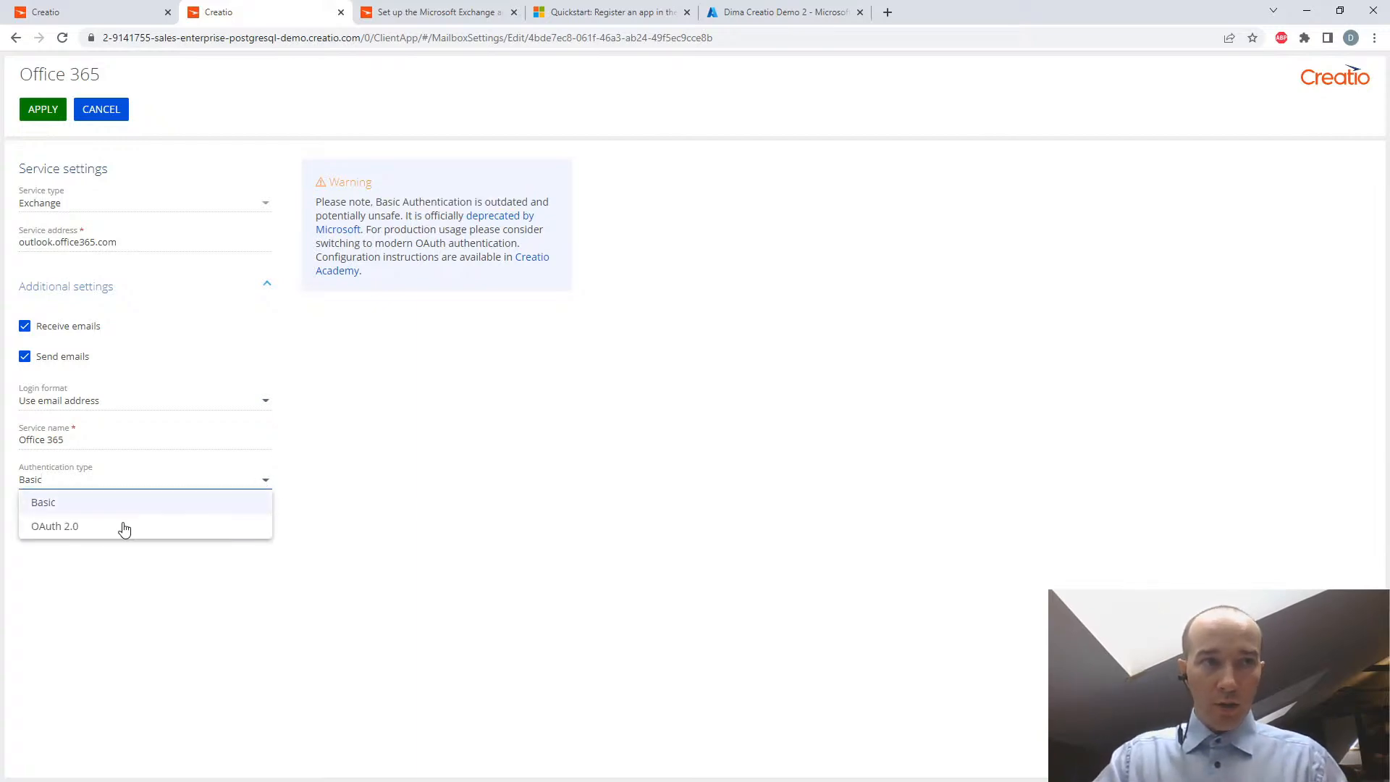
click(78, 529)
- Copy the Azure application client ID from the "safe place" Notepad file into the service's Application (client) ID field
click(68, 519)
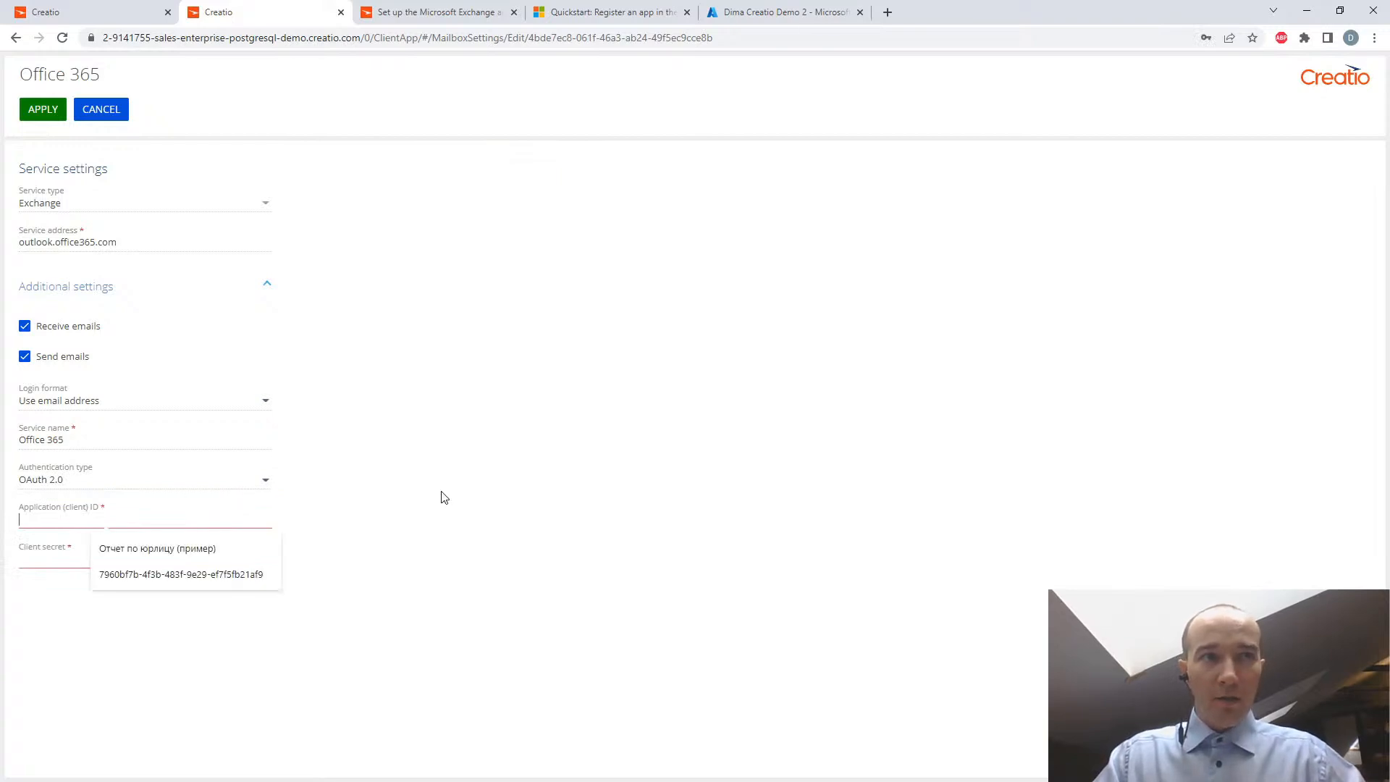
key(alt+Tab)
drag(908, 489, 692, 490)
key(ctrl+c)
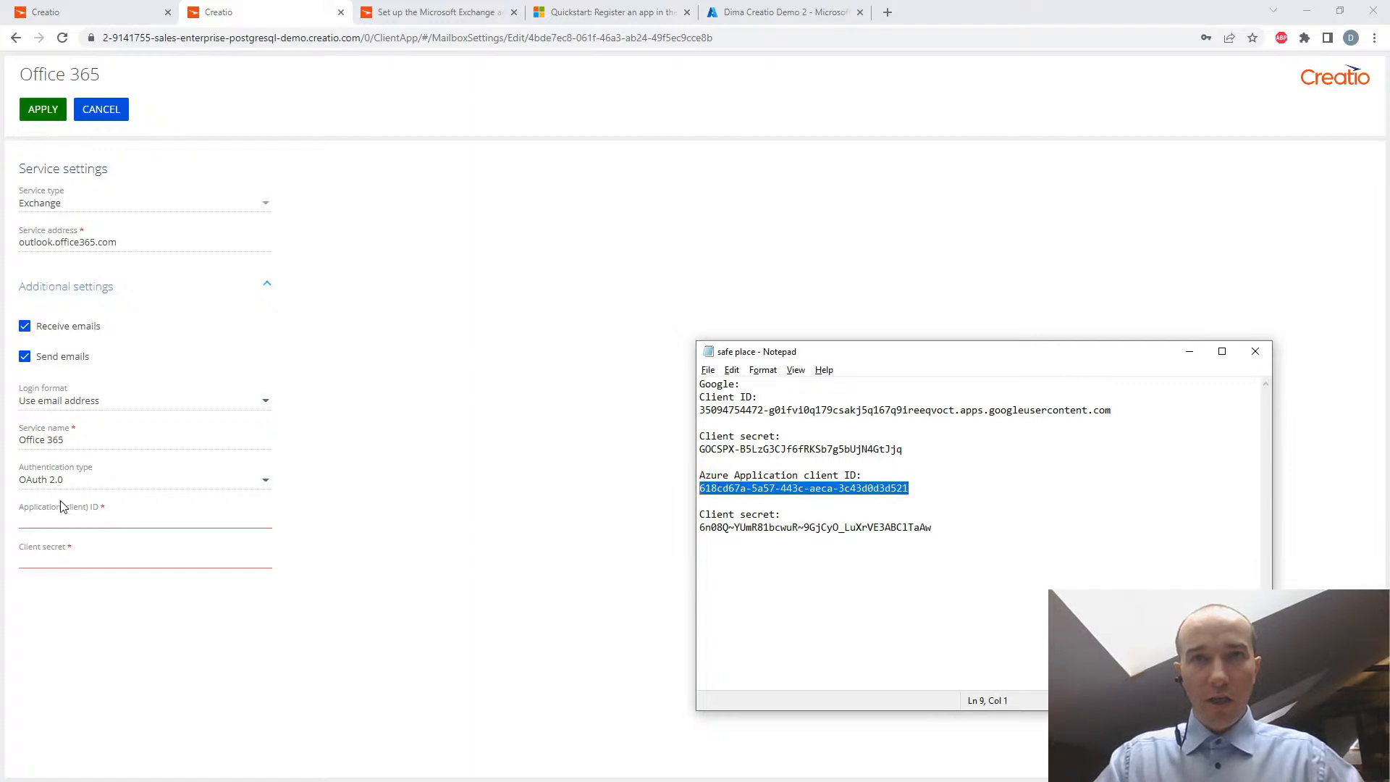
click(35, 512)
key(ctrl+v)
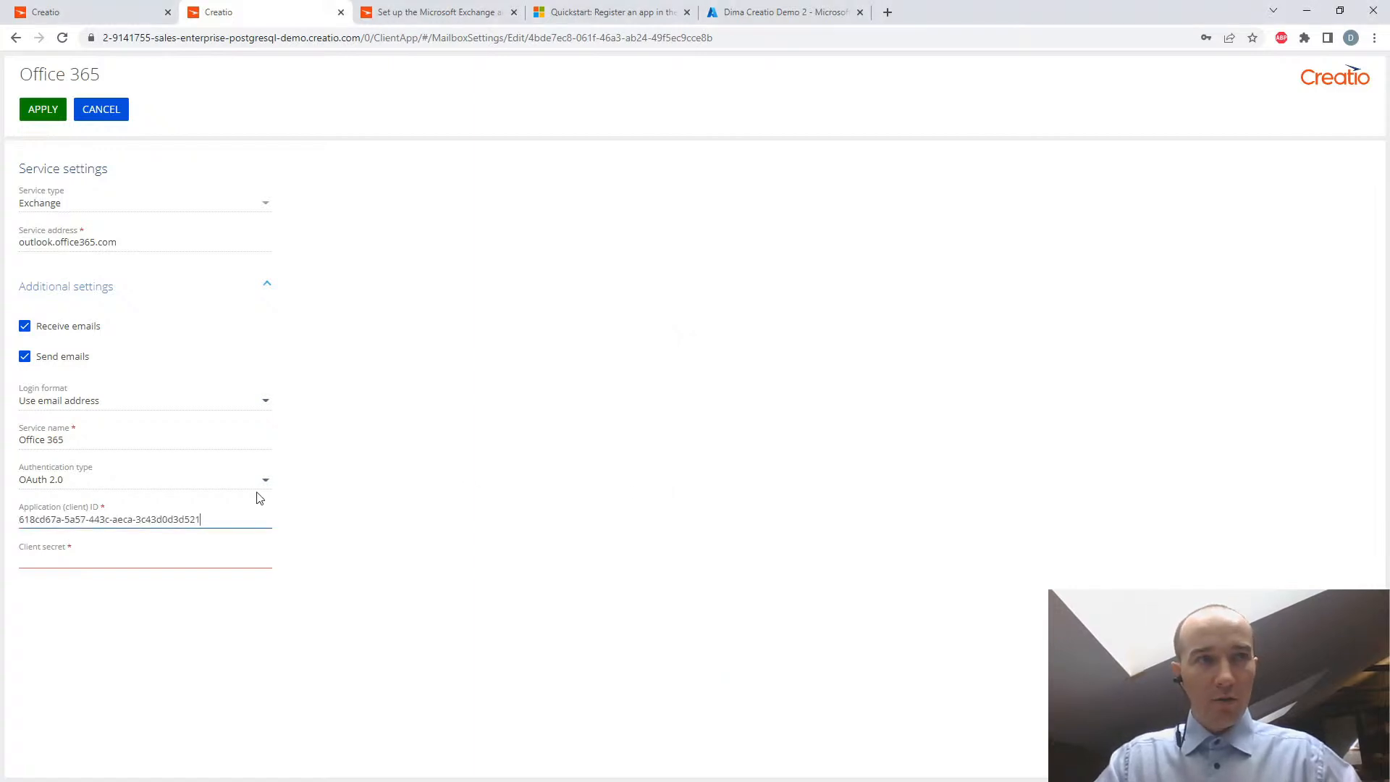
- Copy the Azure client secret from the Notepad file into the Client secret field, apply the service settings, and close the mailbox settings
key(alt+Tab)
drag(934, 529, 697, 527)
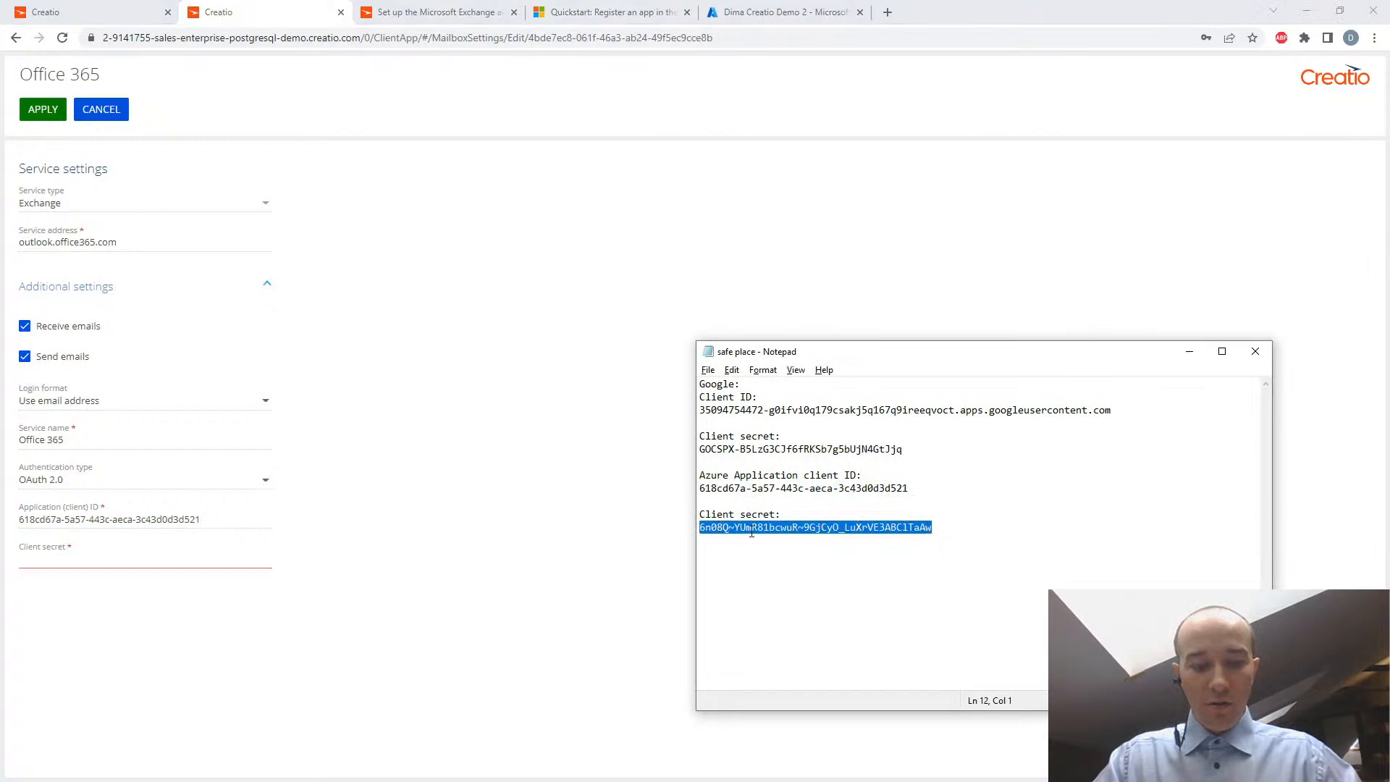
click(60, 557)
key(ctrl+v)
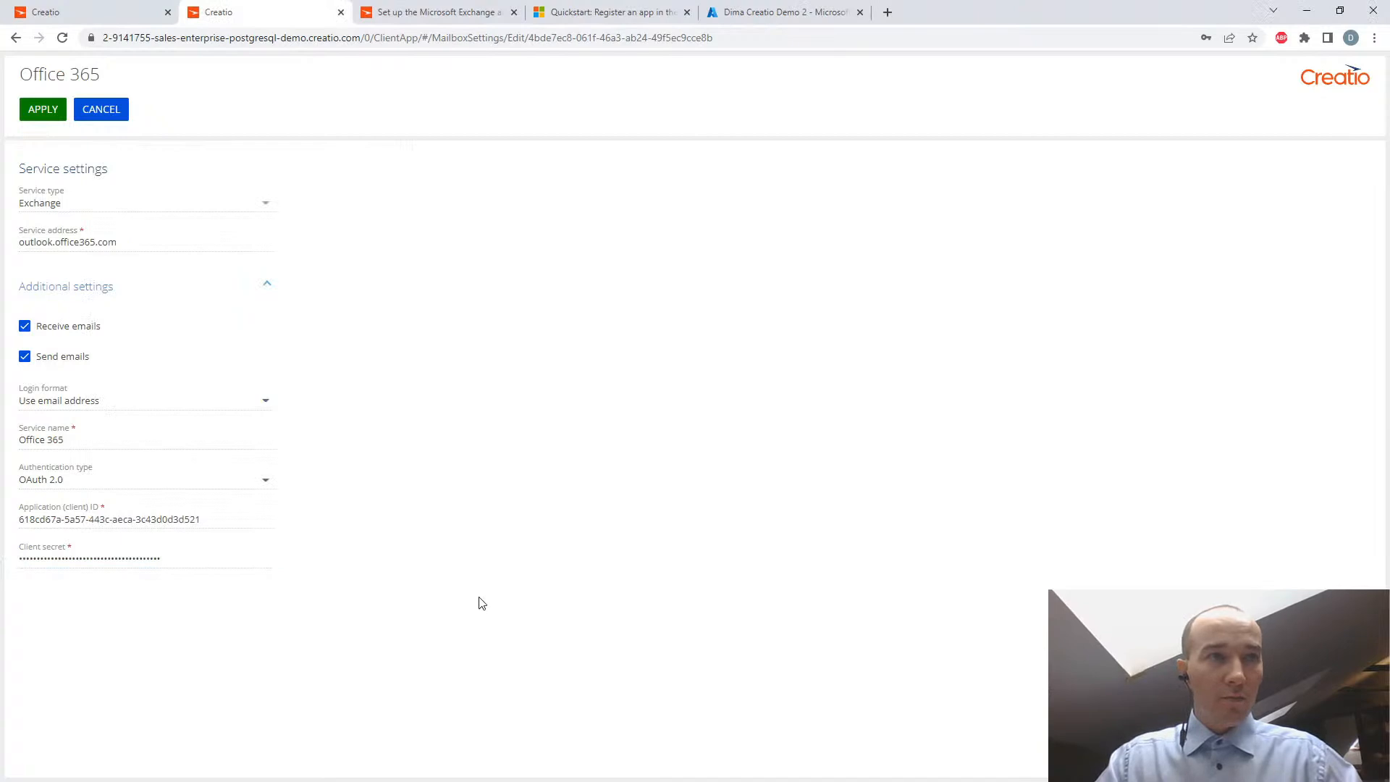
click(40, 110)
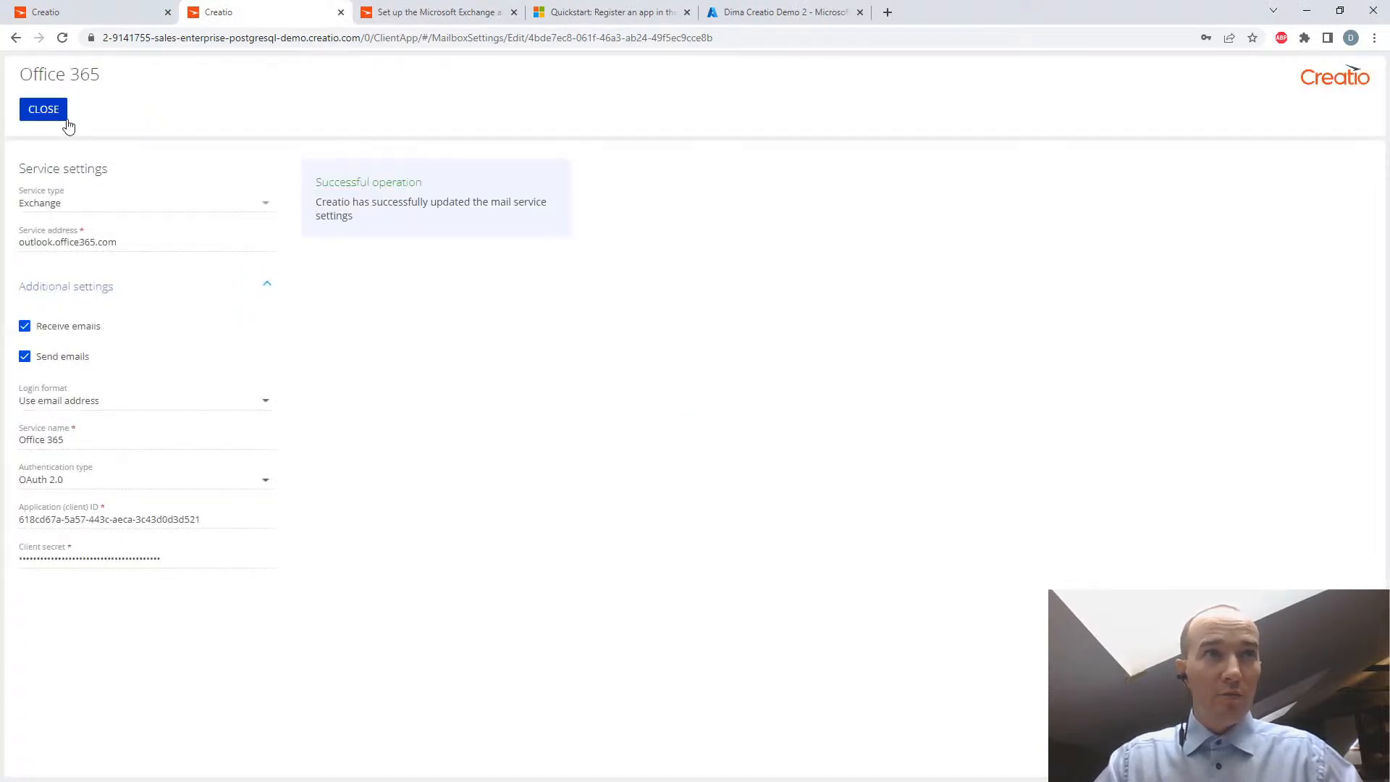
click(43, 109)
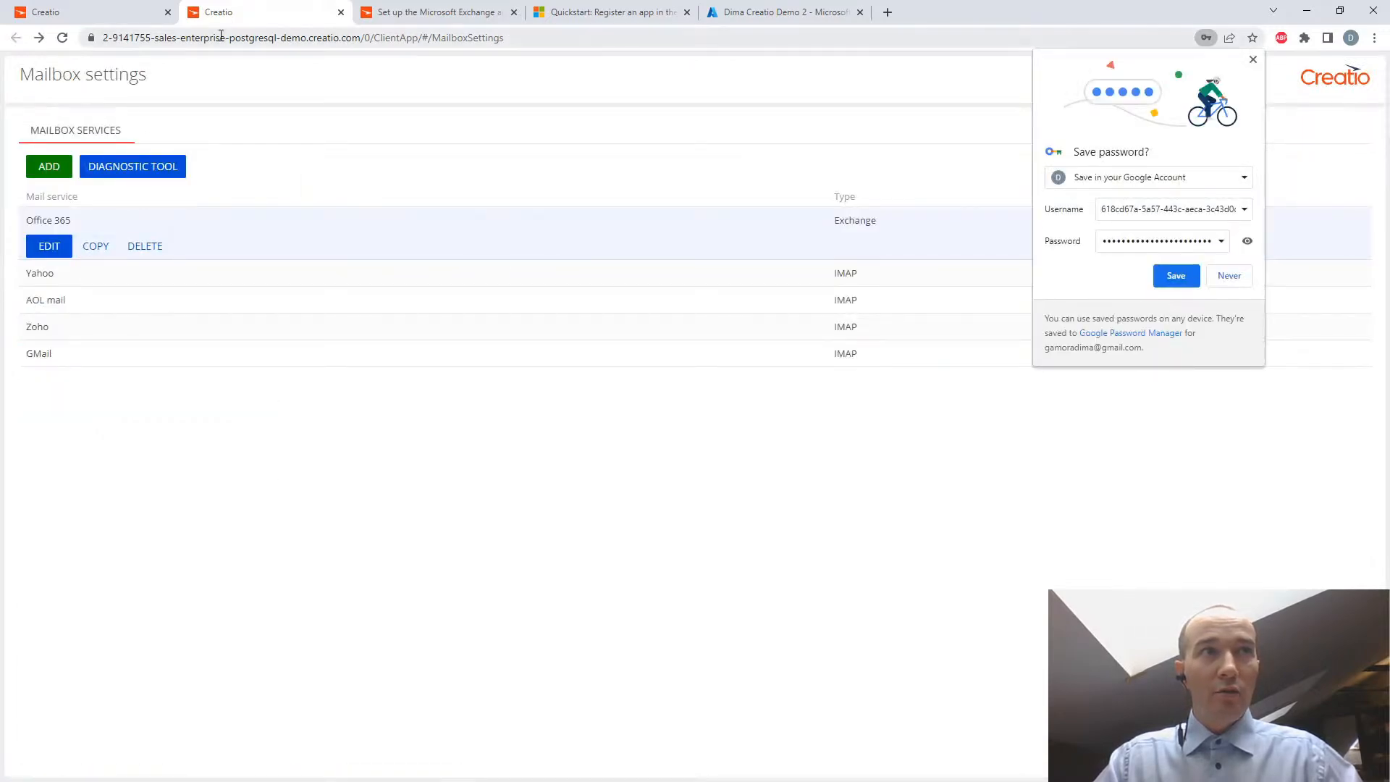
click(340, 13)
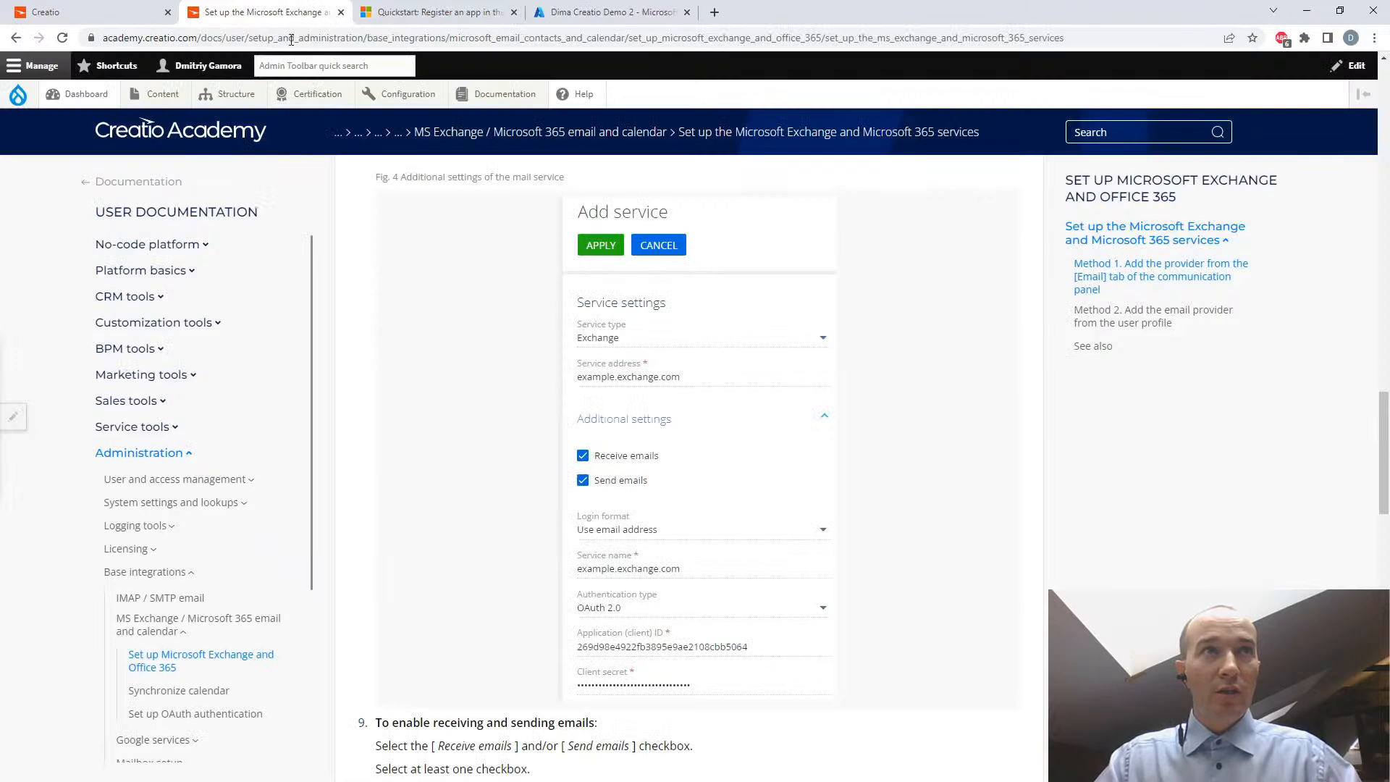
- Go to Creatio's mailbox settings, start a new email account, and submit the corporate email address
click(80, 10)
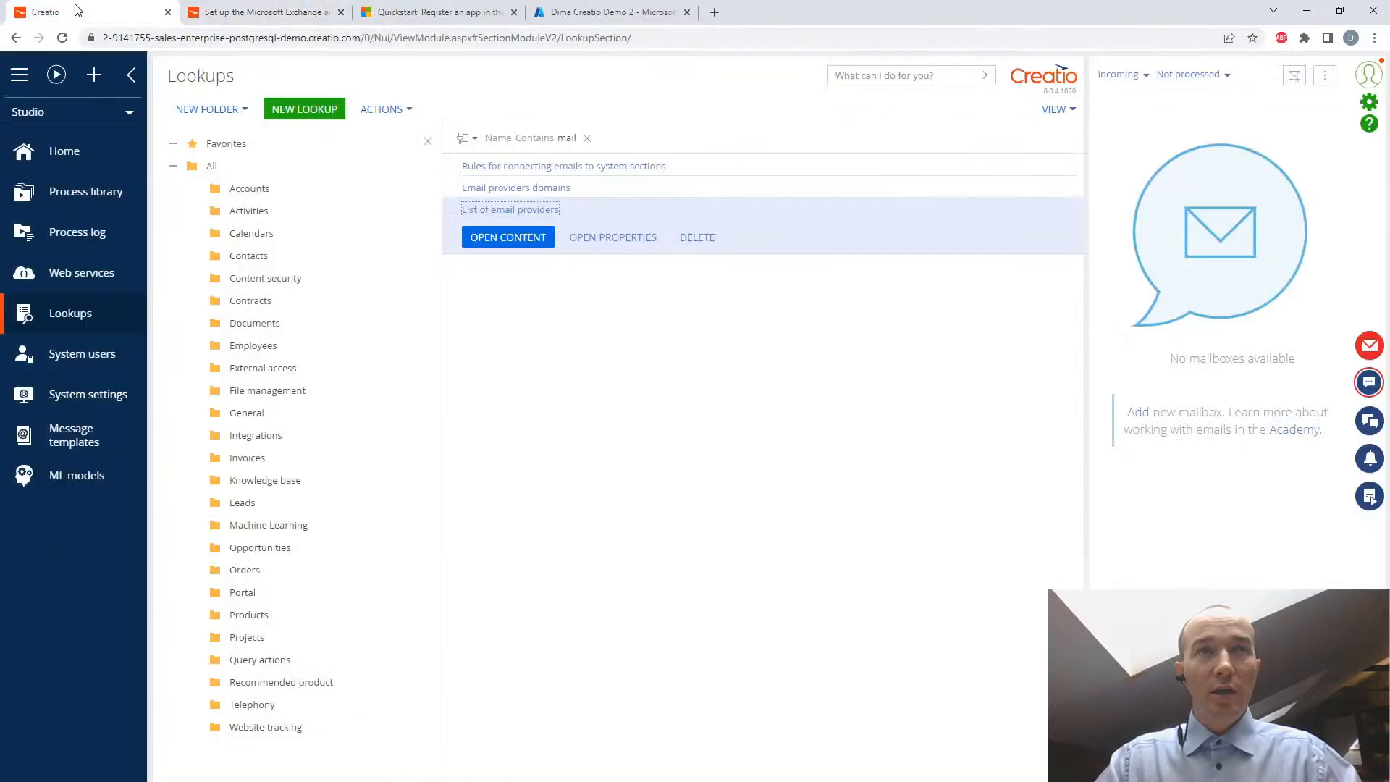
click(1324, 75)
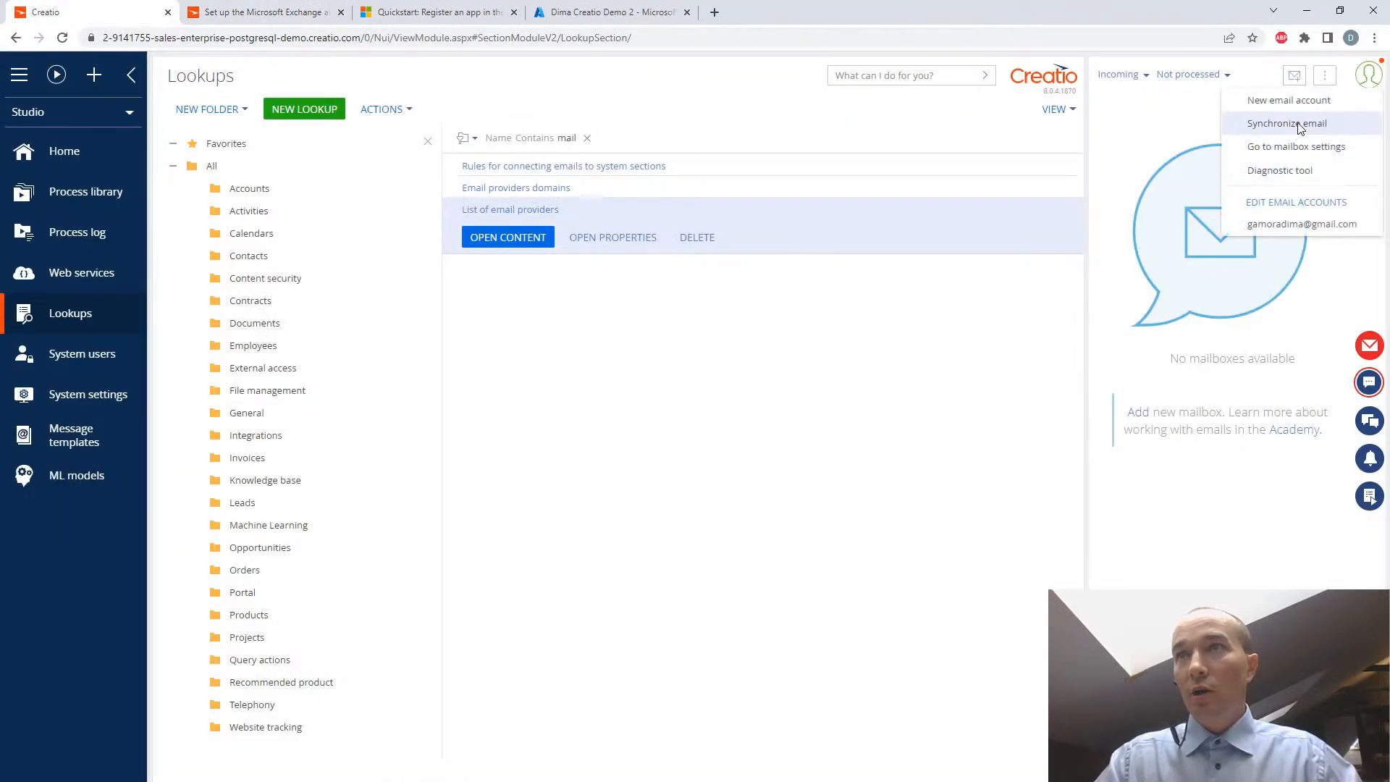
click(1292, 144)
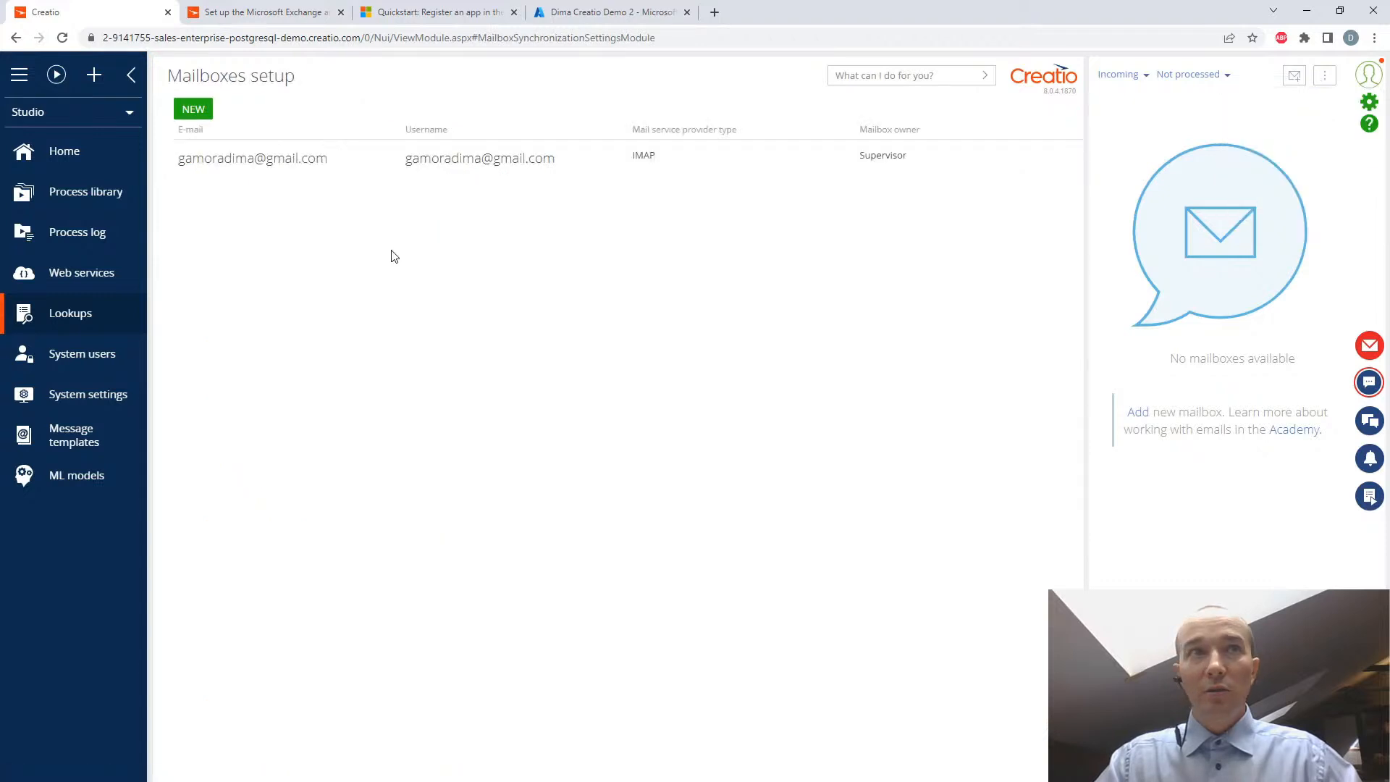
click(193, 109)
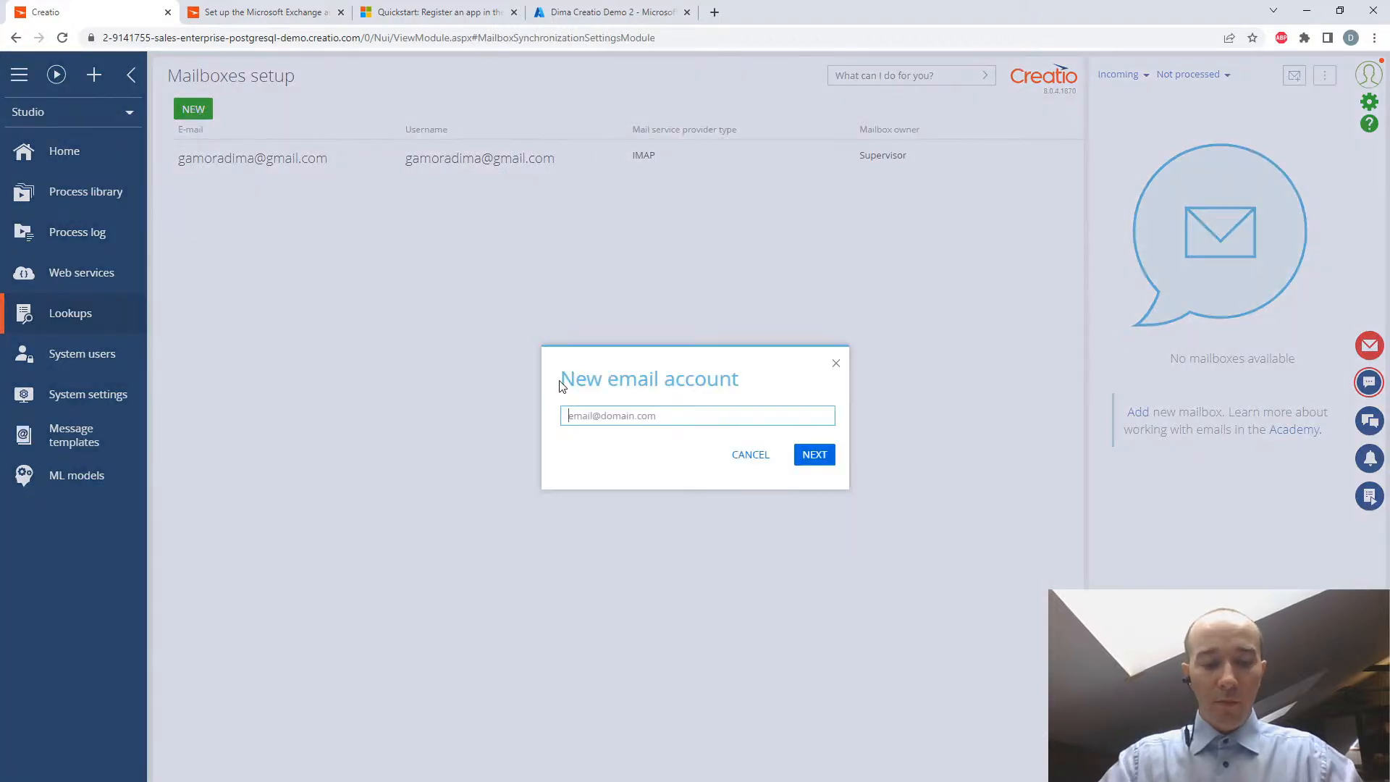
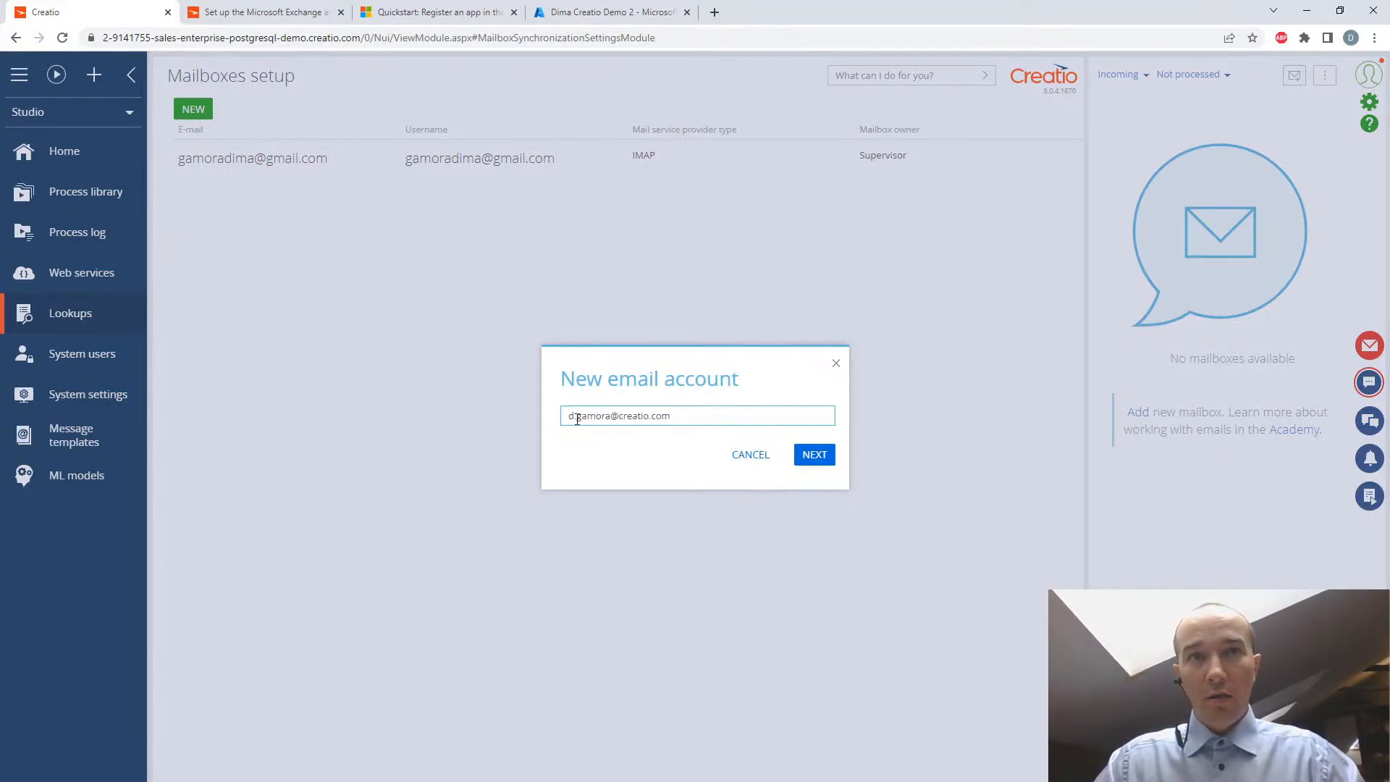
drag(670, 415, 623, 418)
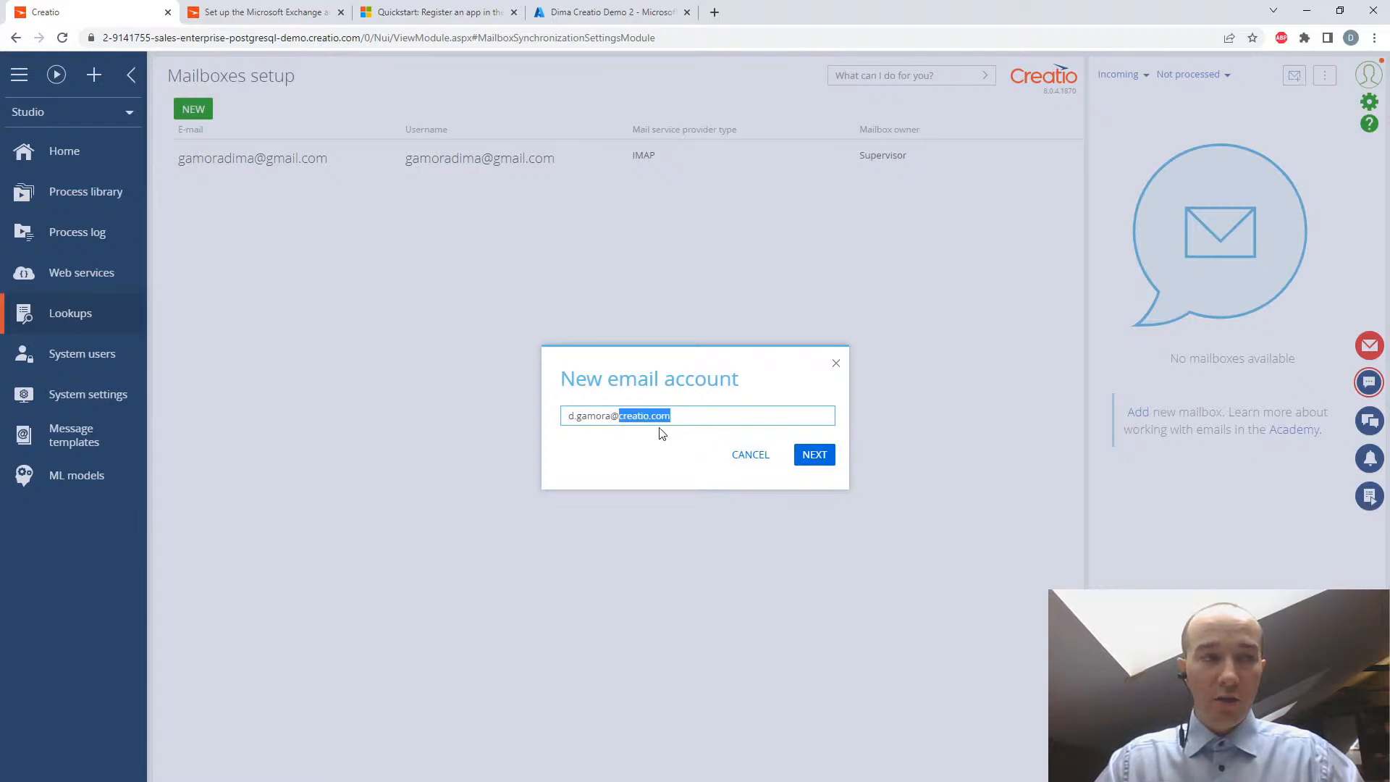
click(813, 455)
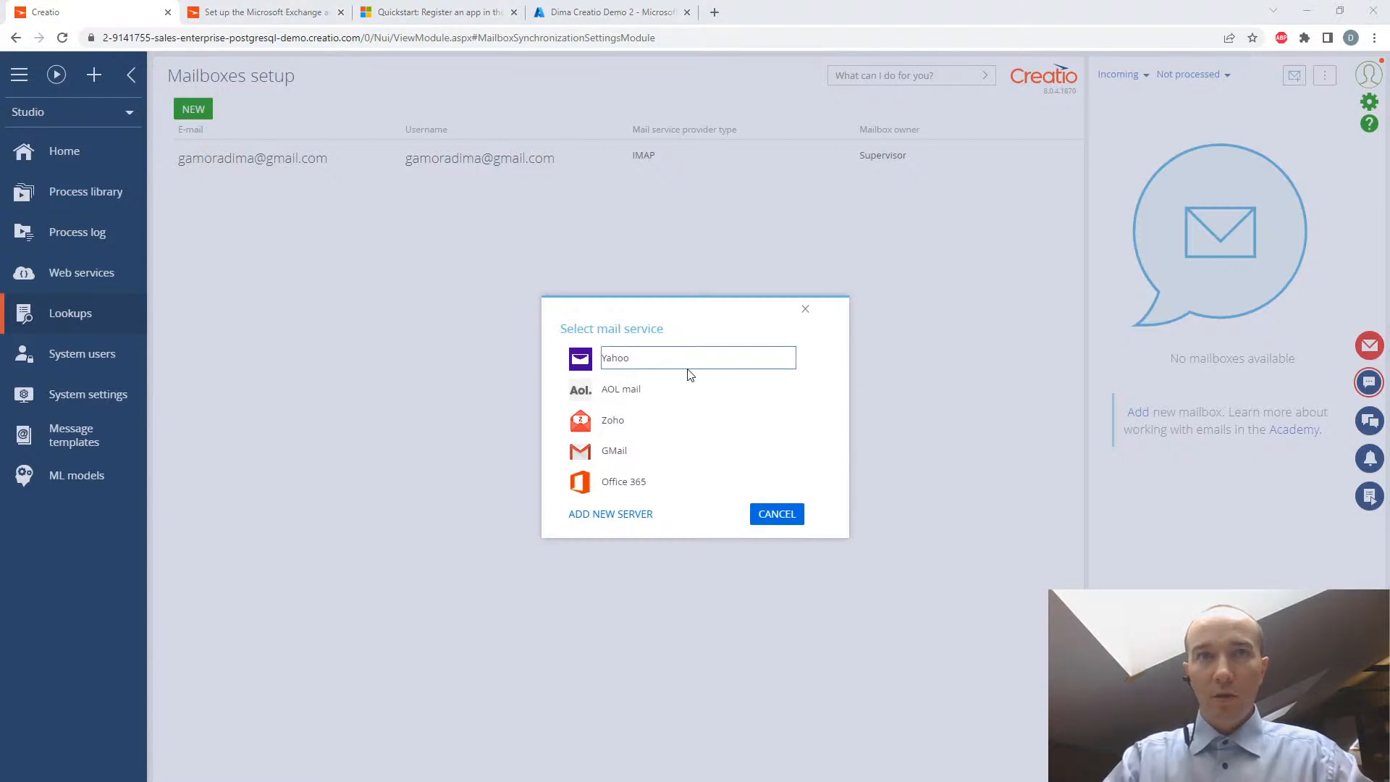
- Choose Office 365 as the mail service, expand the mailbox access permission details, and accept the permissions requested by the application
click(640, 488)
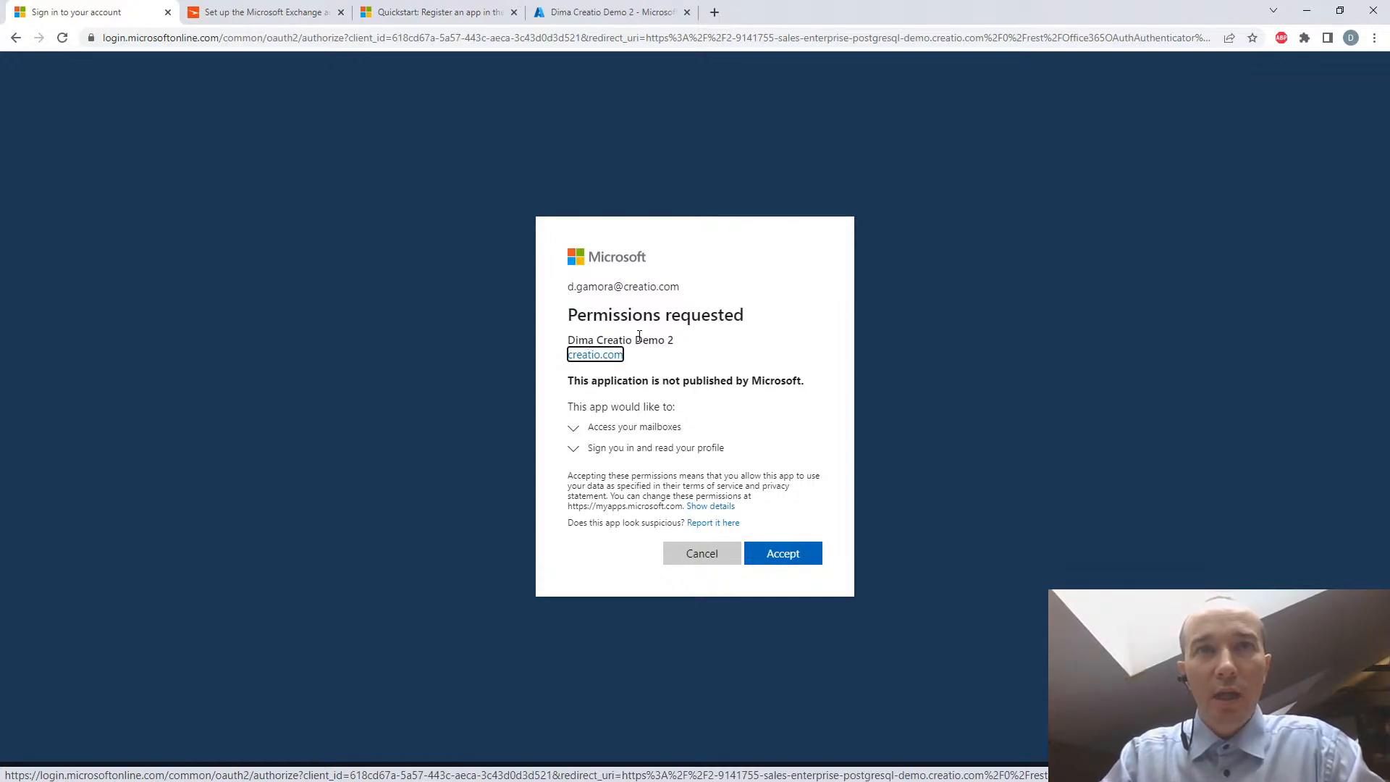
click(637, 429)
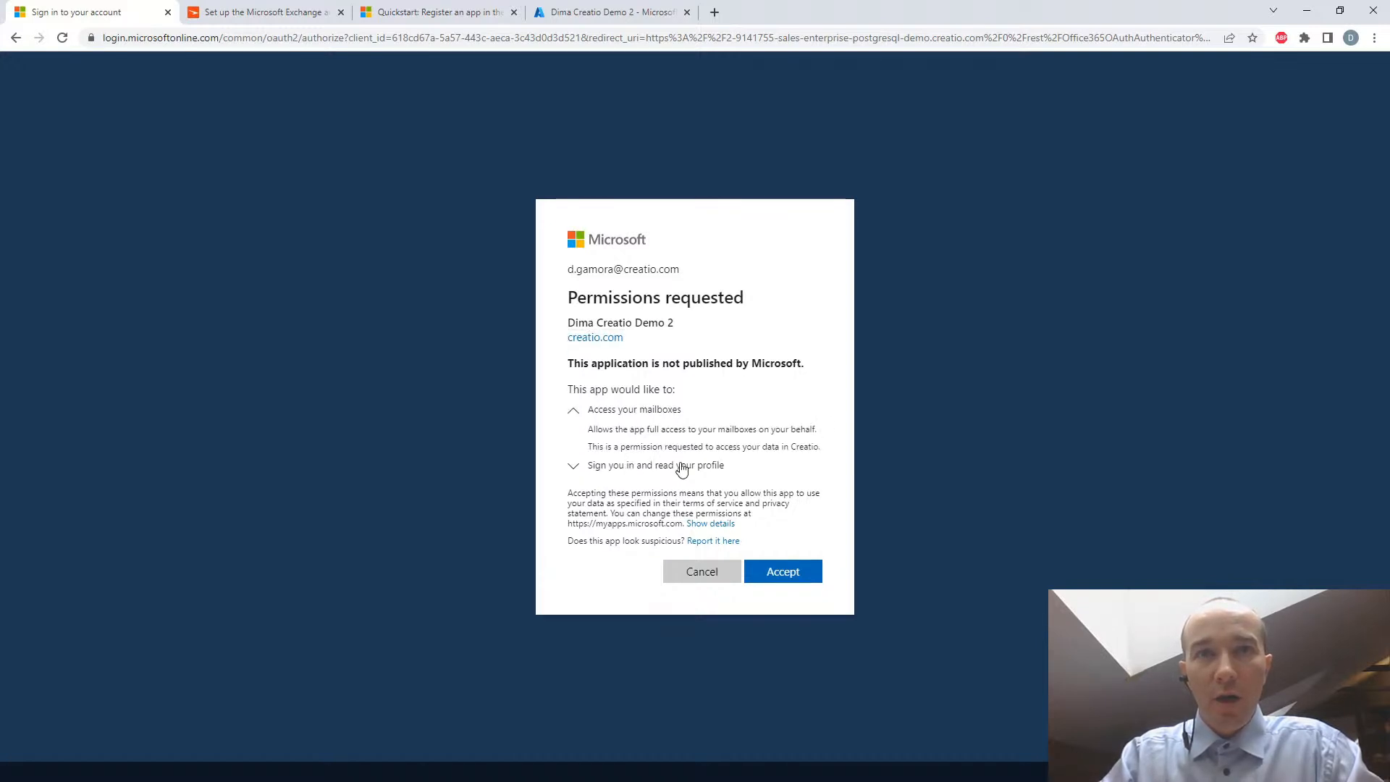
click(794, 574)
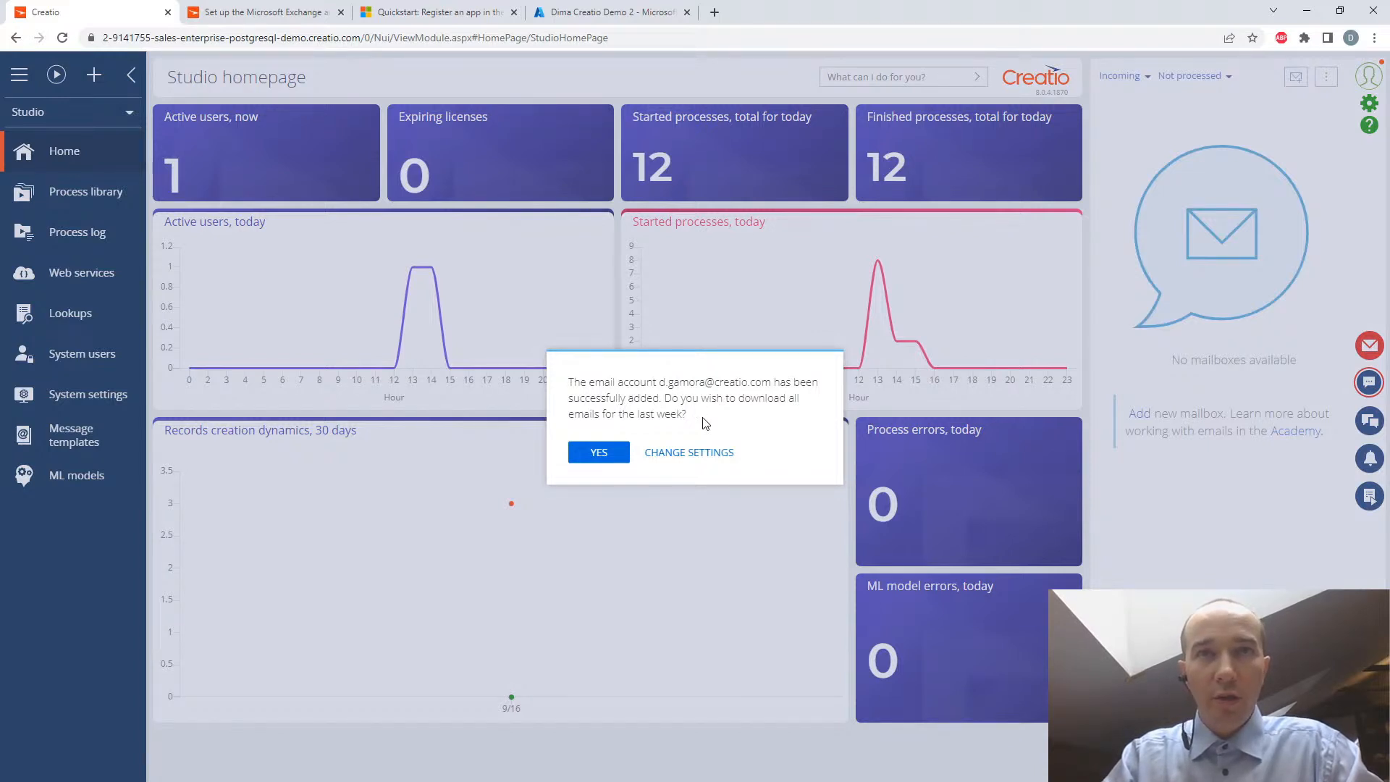
- Change the new account's settings to use it as the default mailbox when sending emails, and save
click(695, 453)
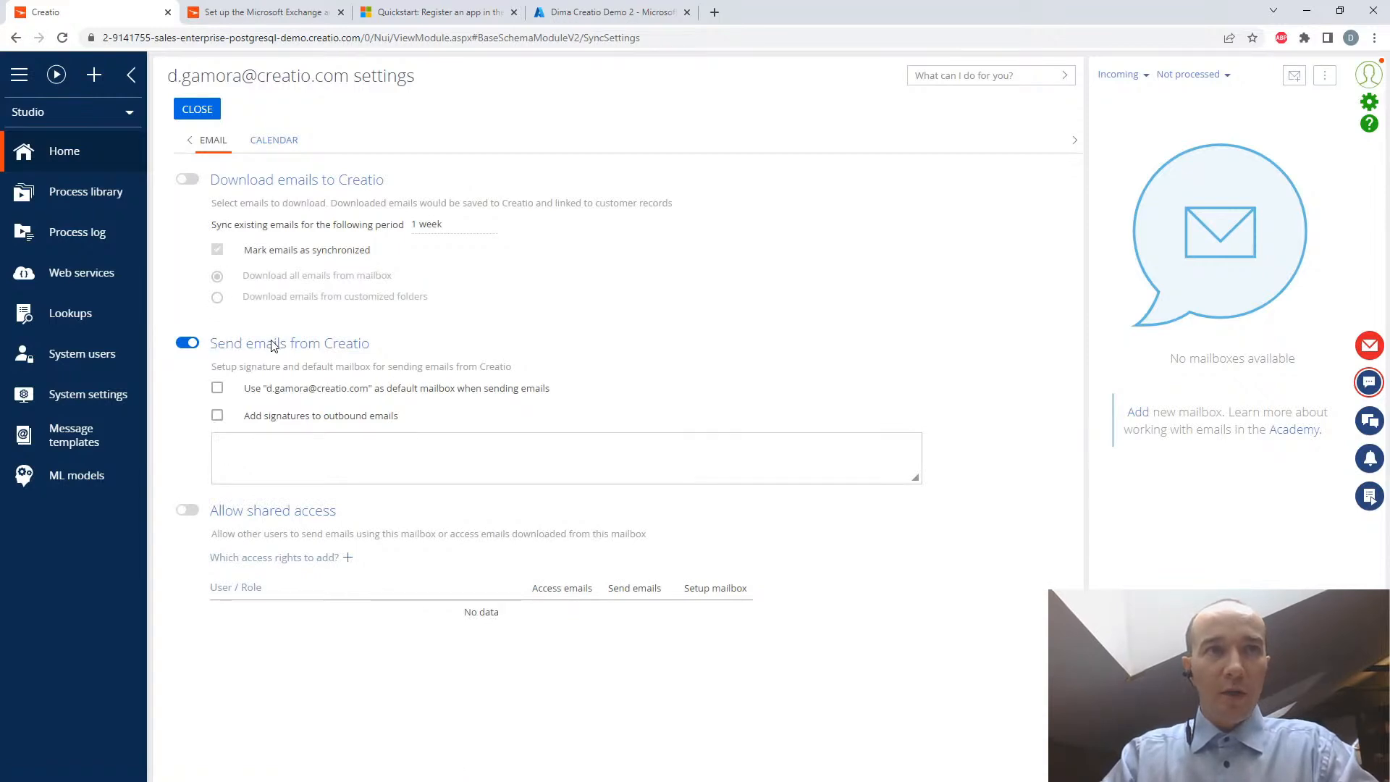
click(218, 388)
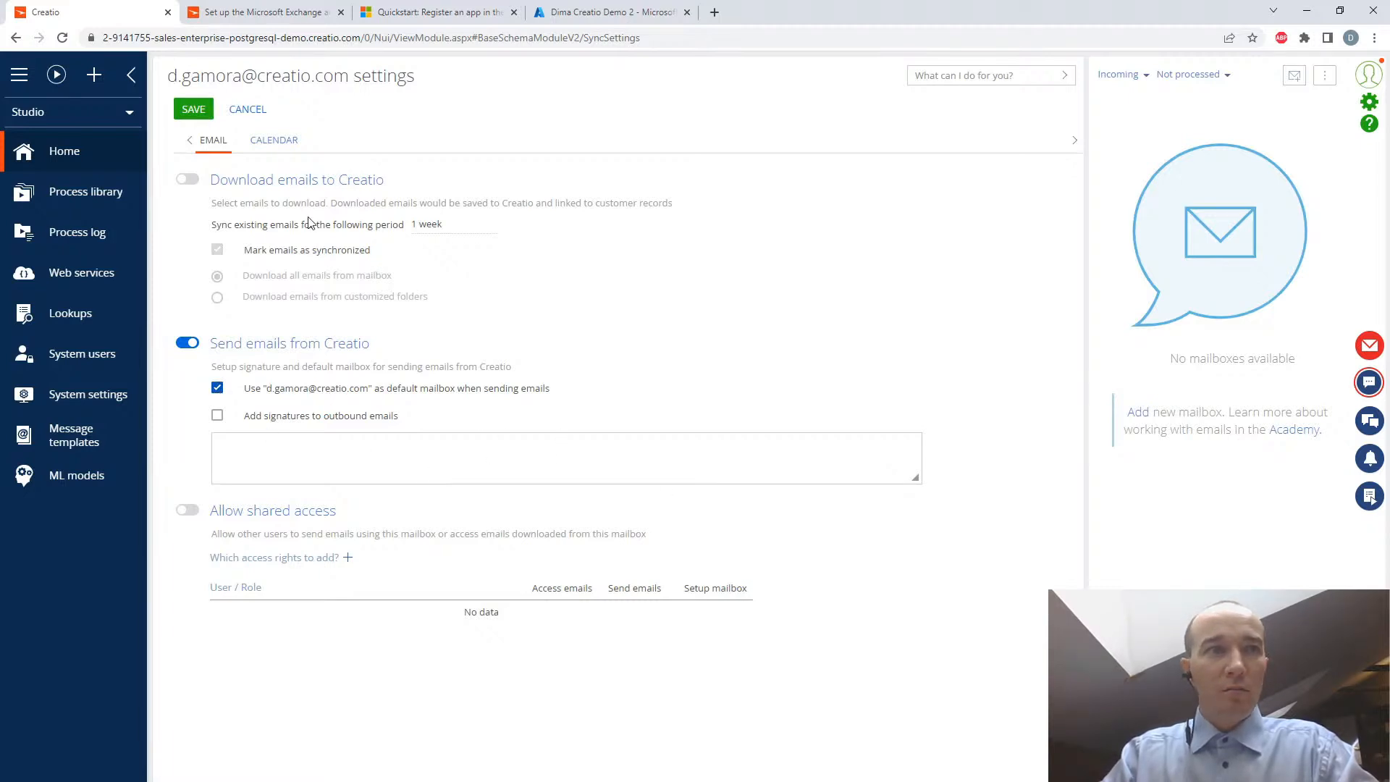
click(195, 109)
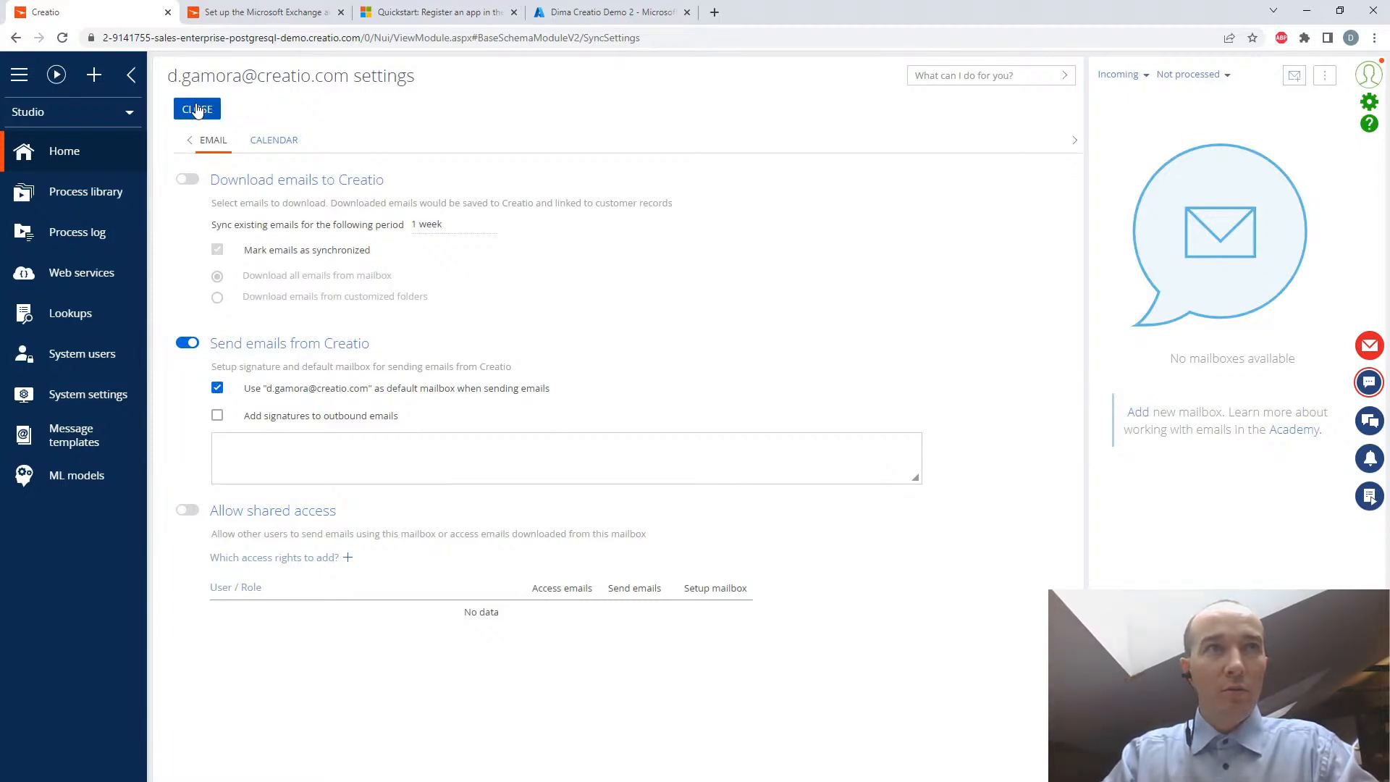
- Turn on automatic calendar synchronization for the Office 365 account with a synchronization period of 1 week
click(271, 140)
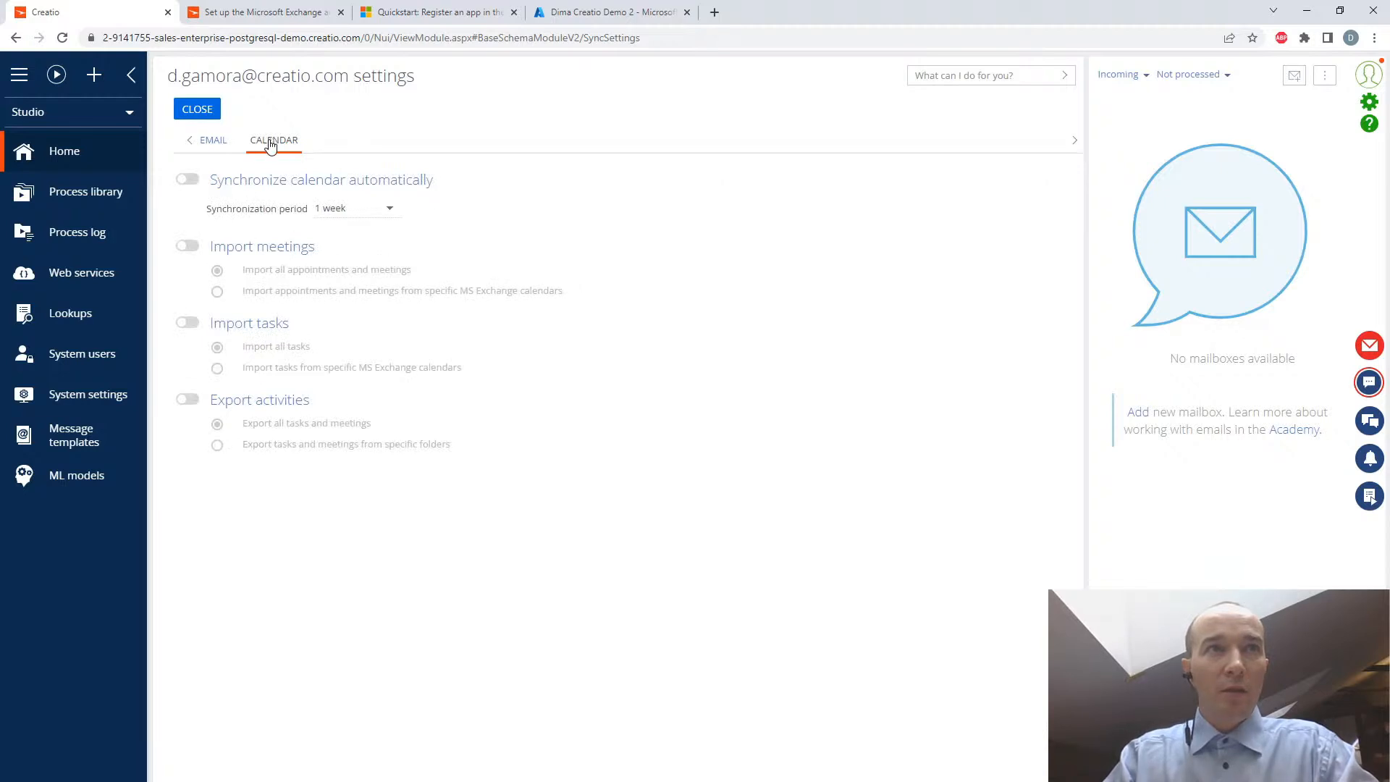
click(191, 181)
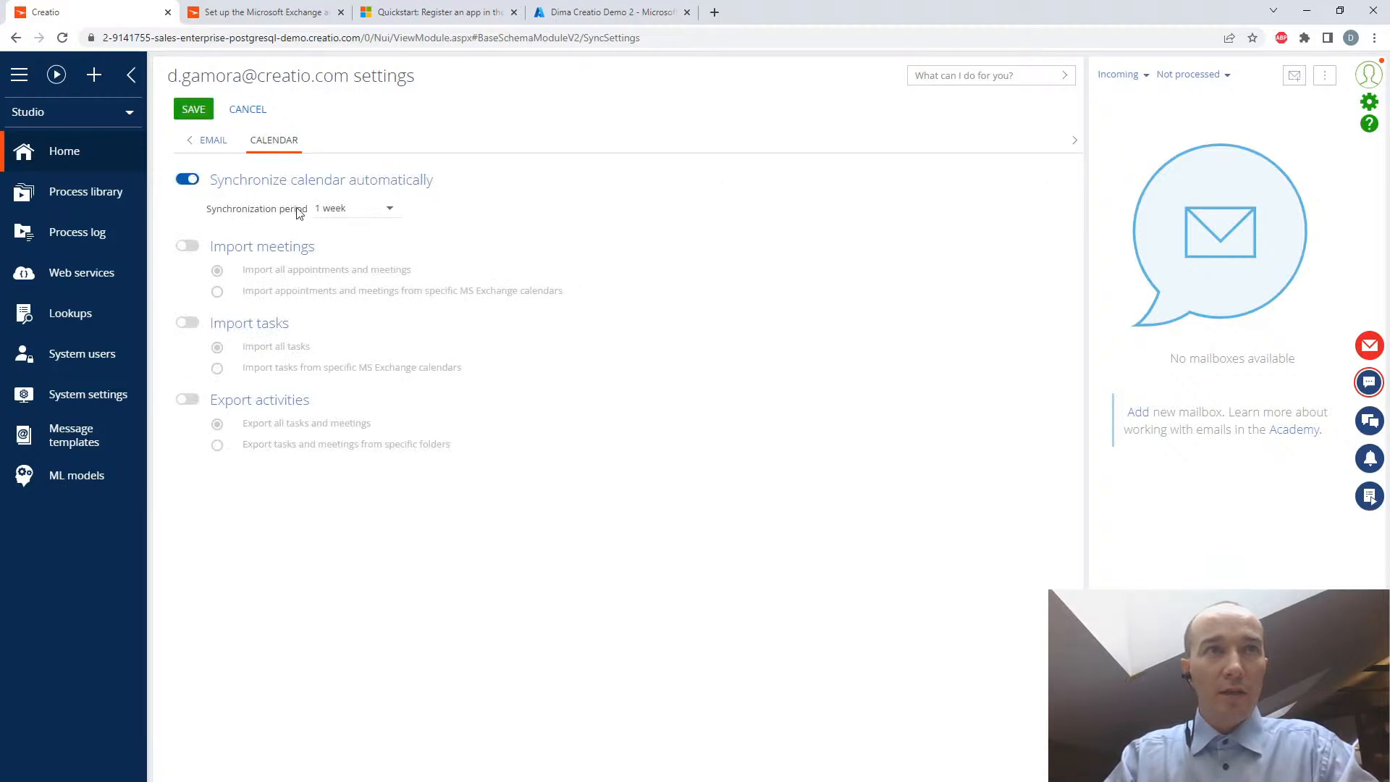
click(391, 210)
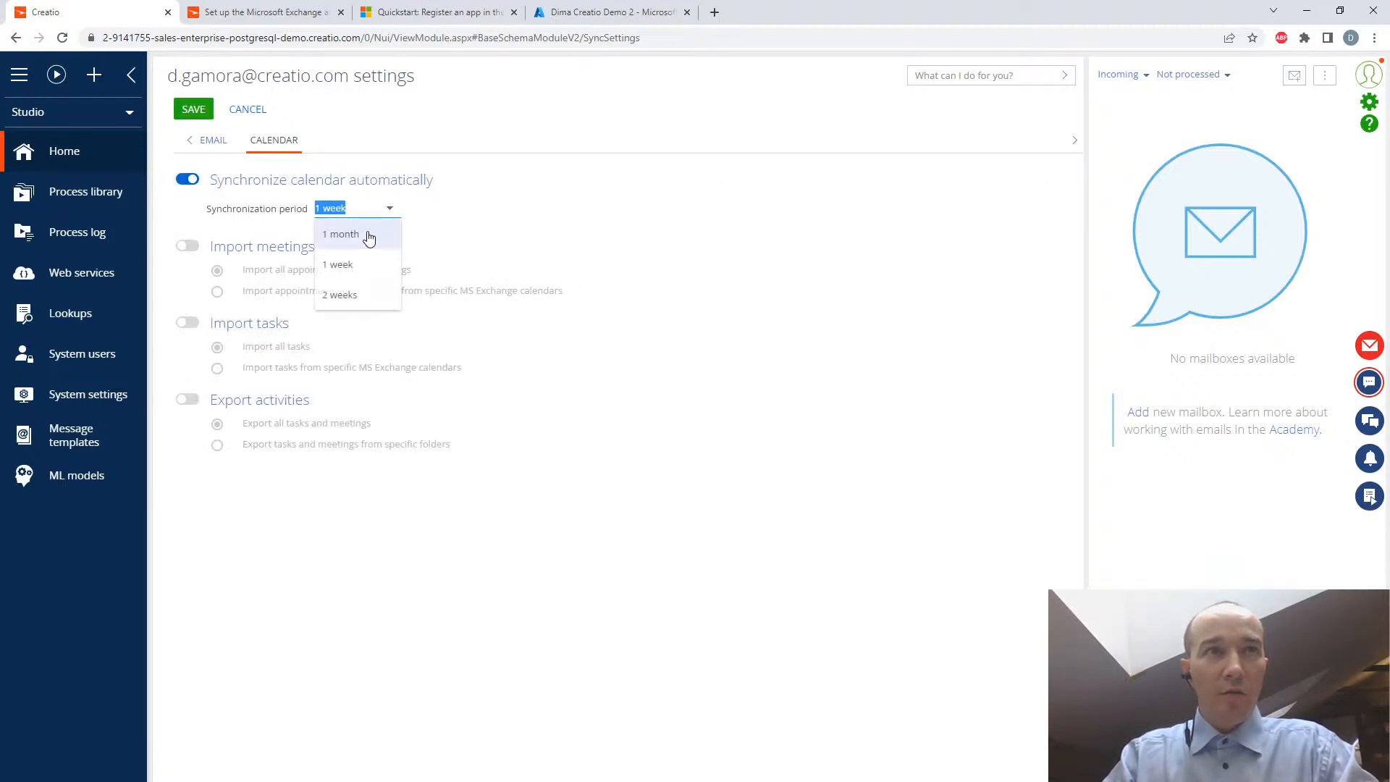
click(375, 266)
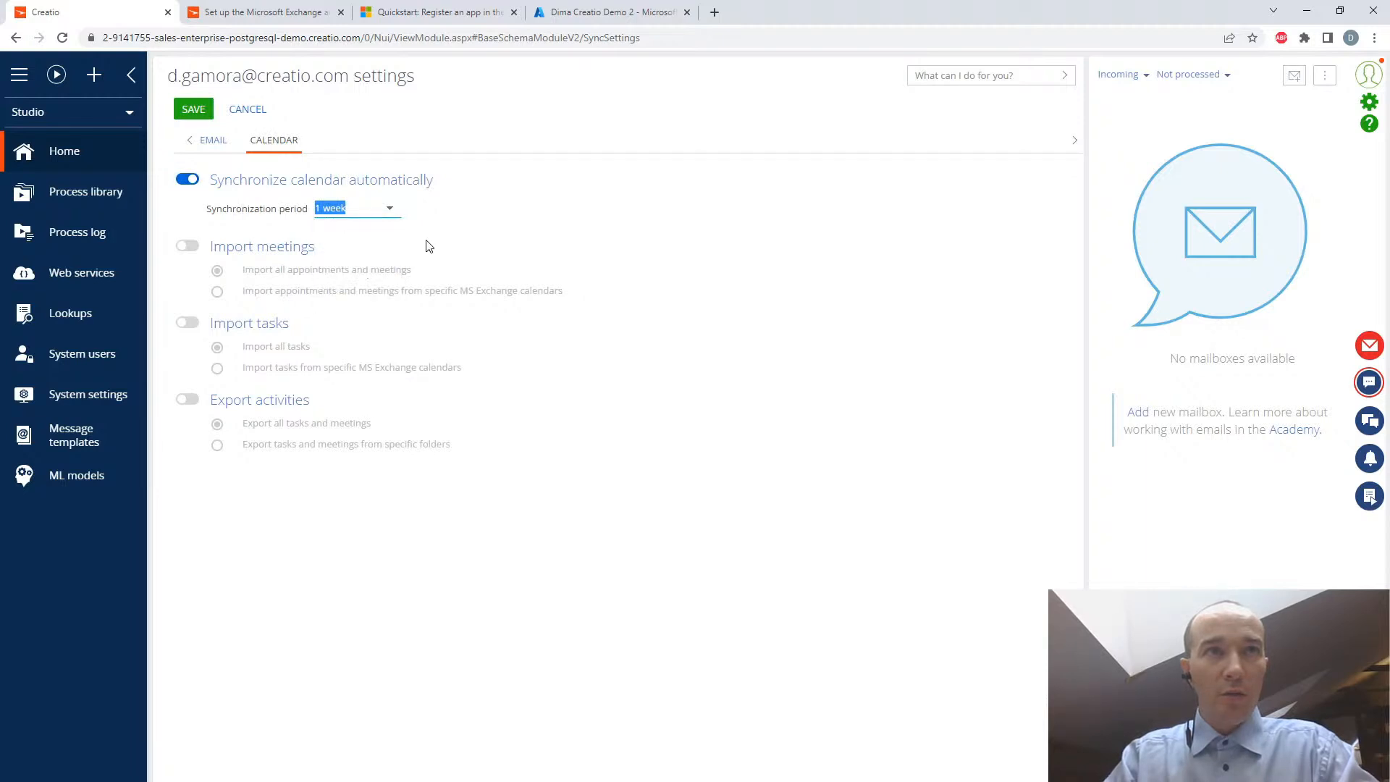
- Enable importing all meetings, importing all tasks and exporting all activities, then save and close the mailbox settings
click(195, 248)
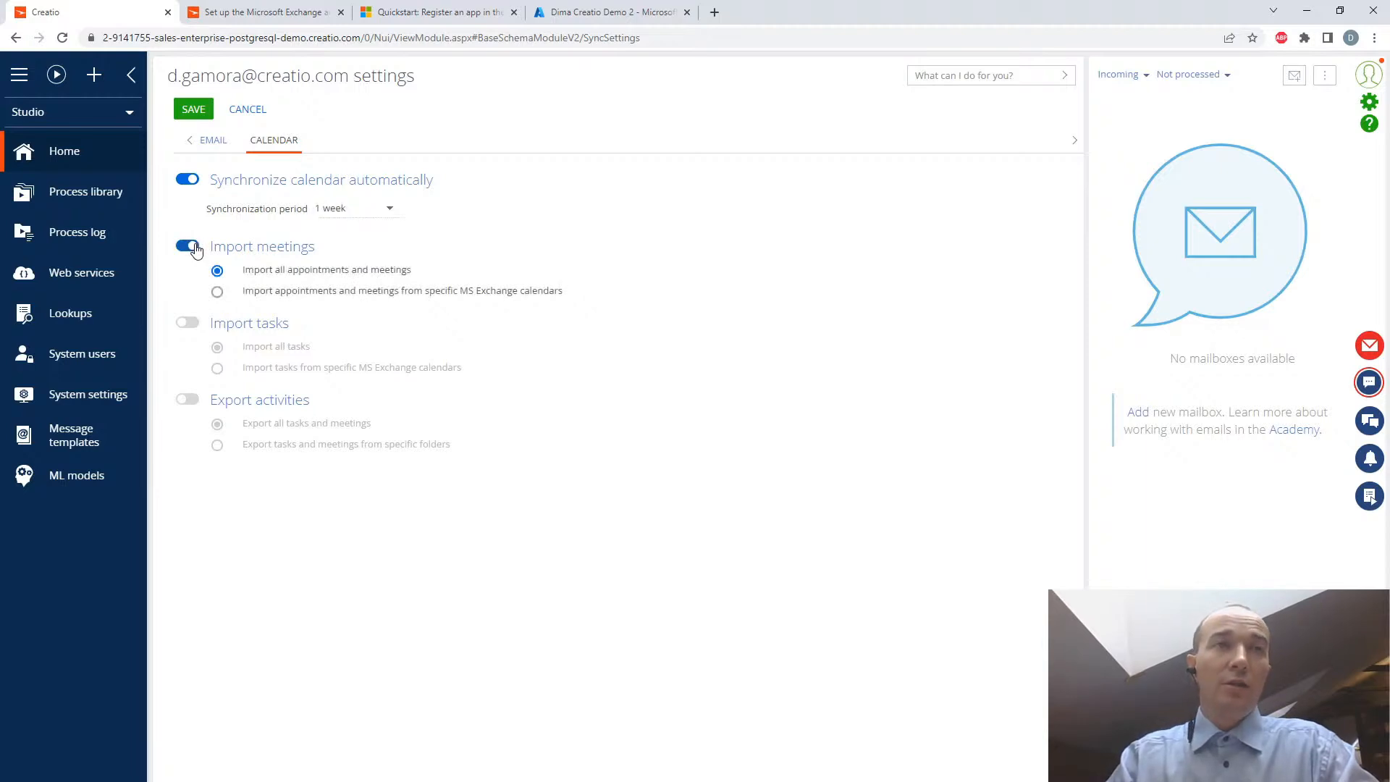
click(193, 324)
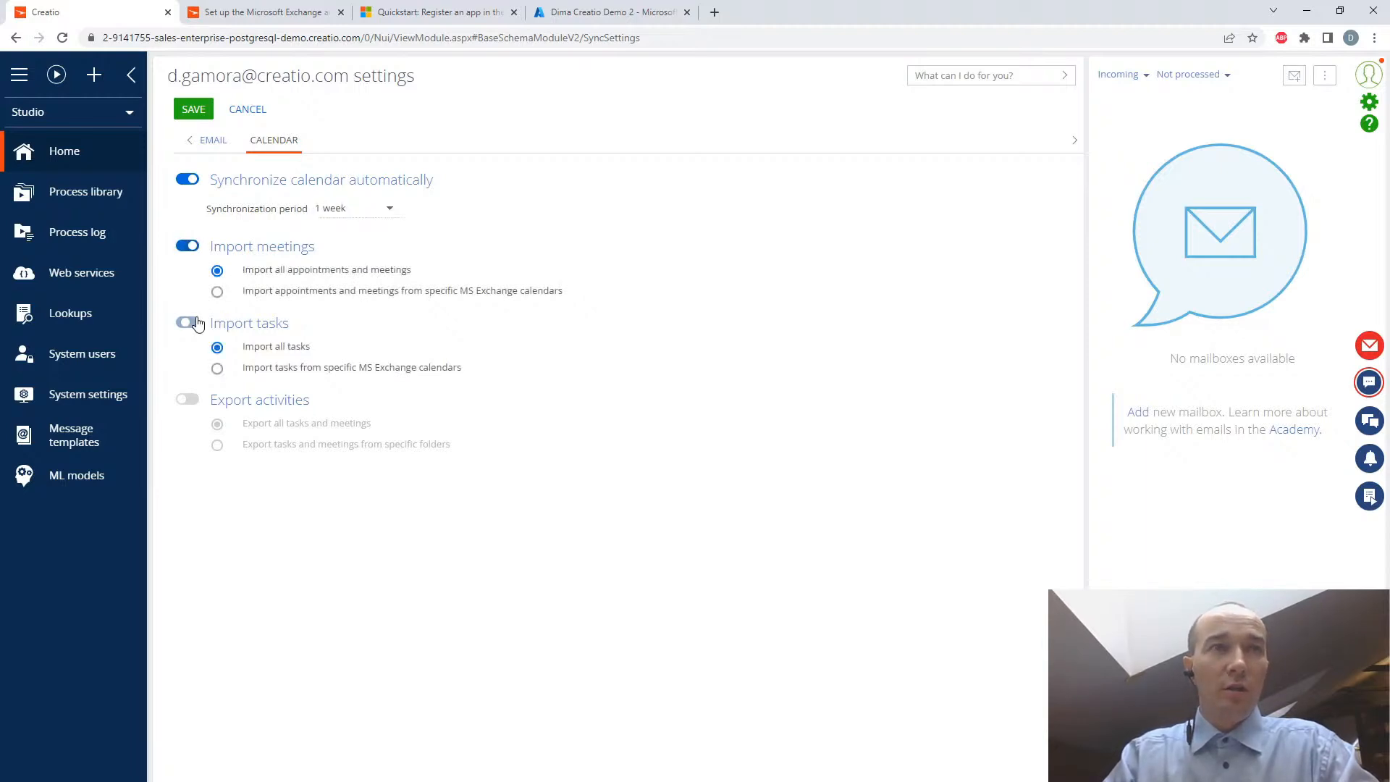
click(187, 400)
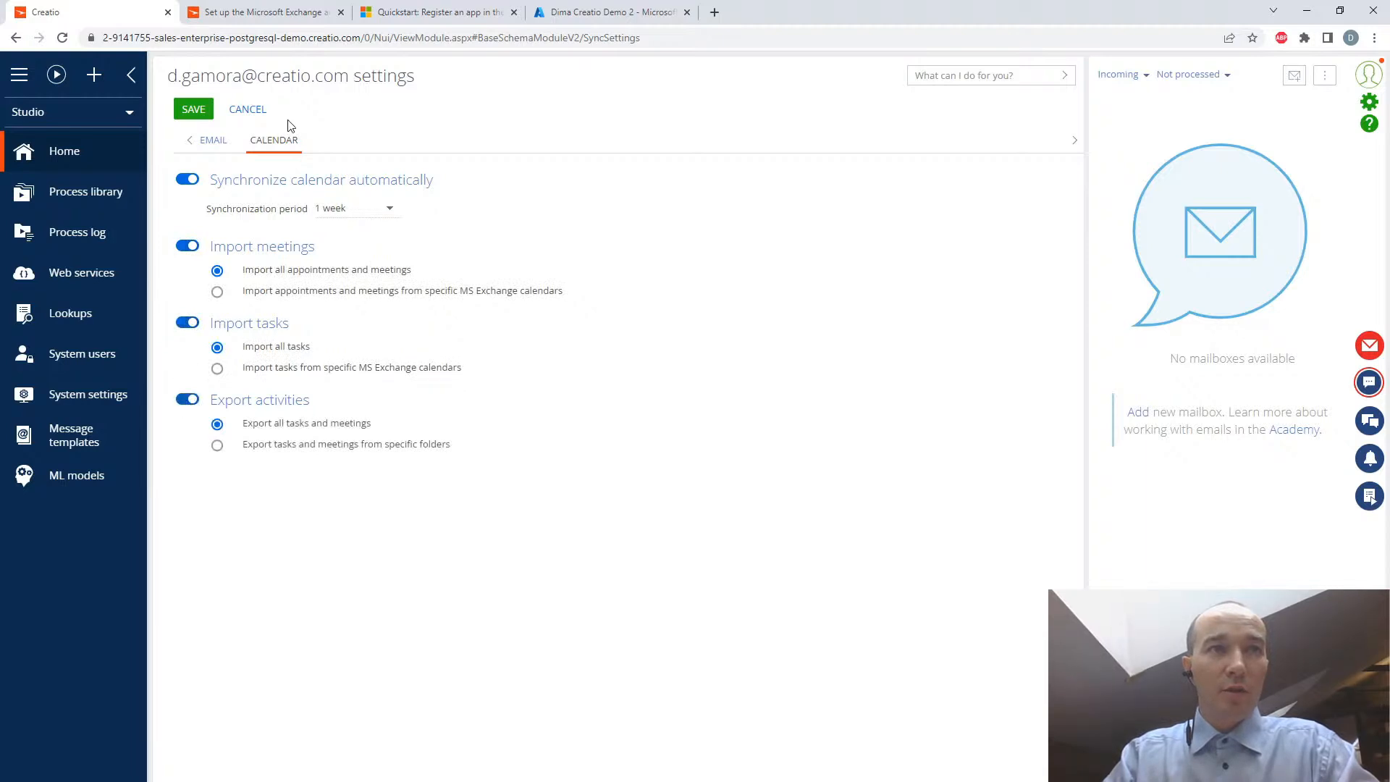
click(205, 109)
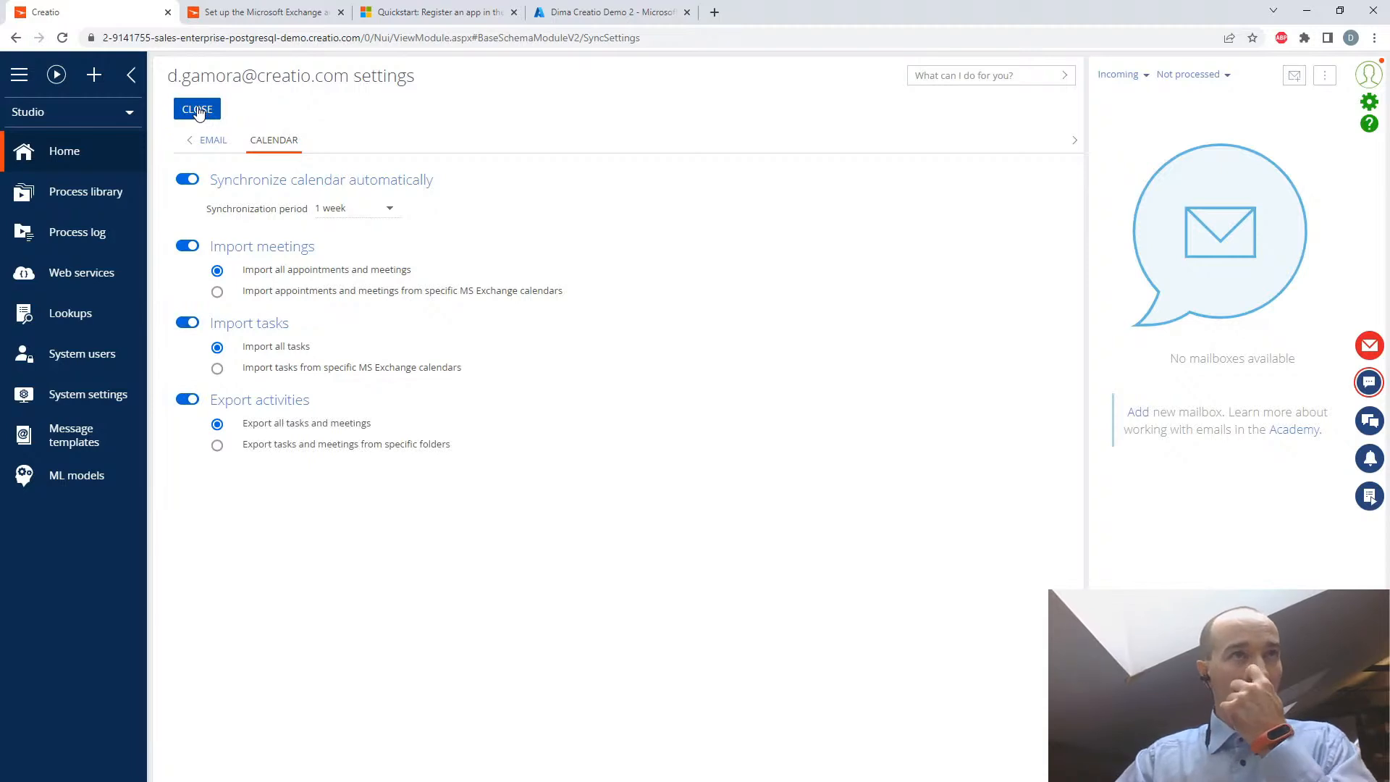
click(200, 110)
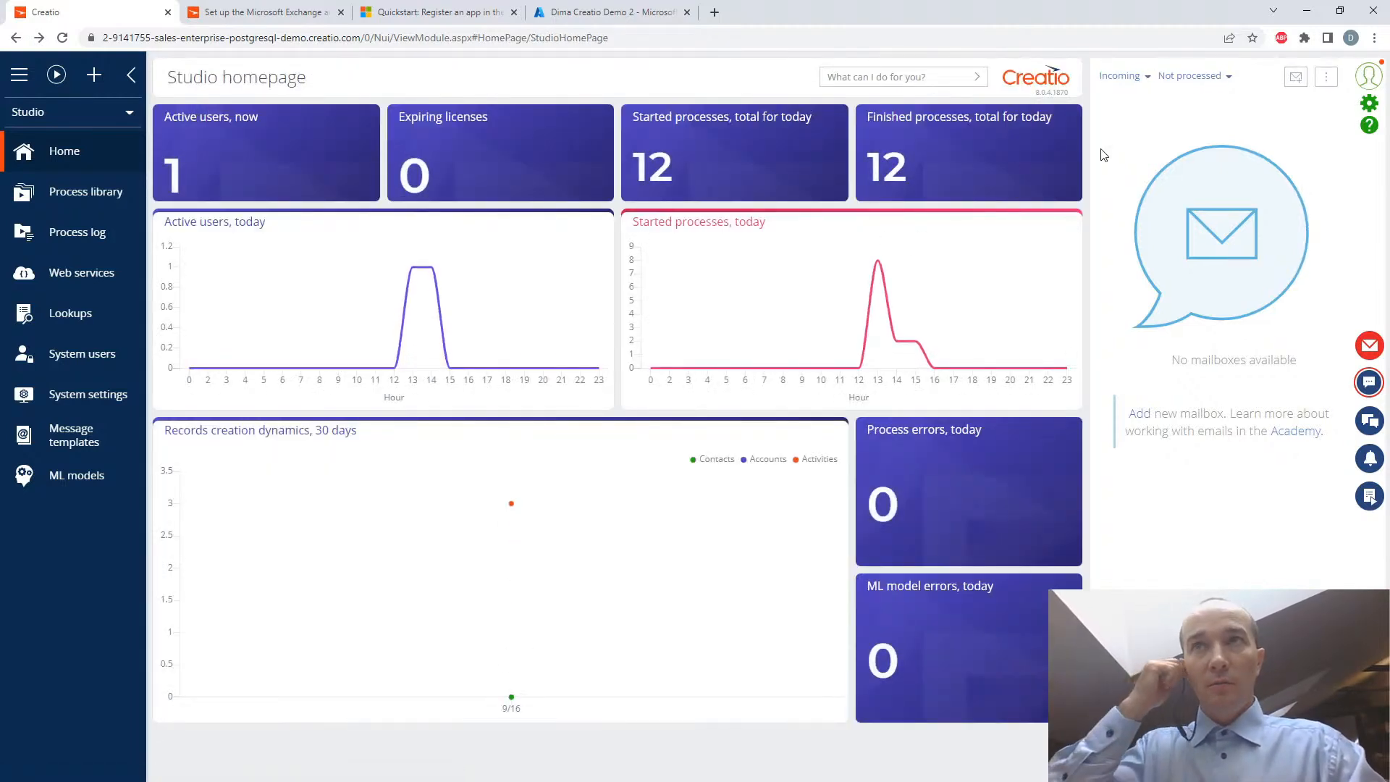
- Start a new email from the default mailbox and enter the personal Gmail address as the recipient
click(1296, 77)
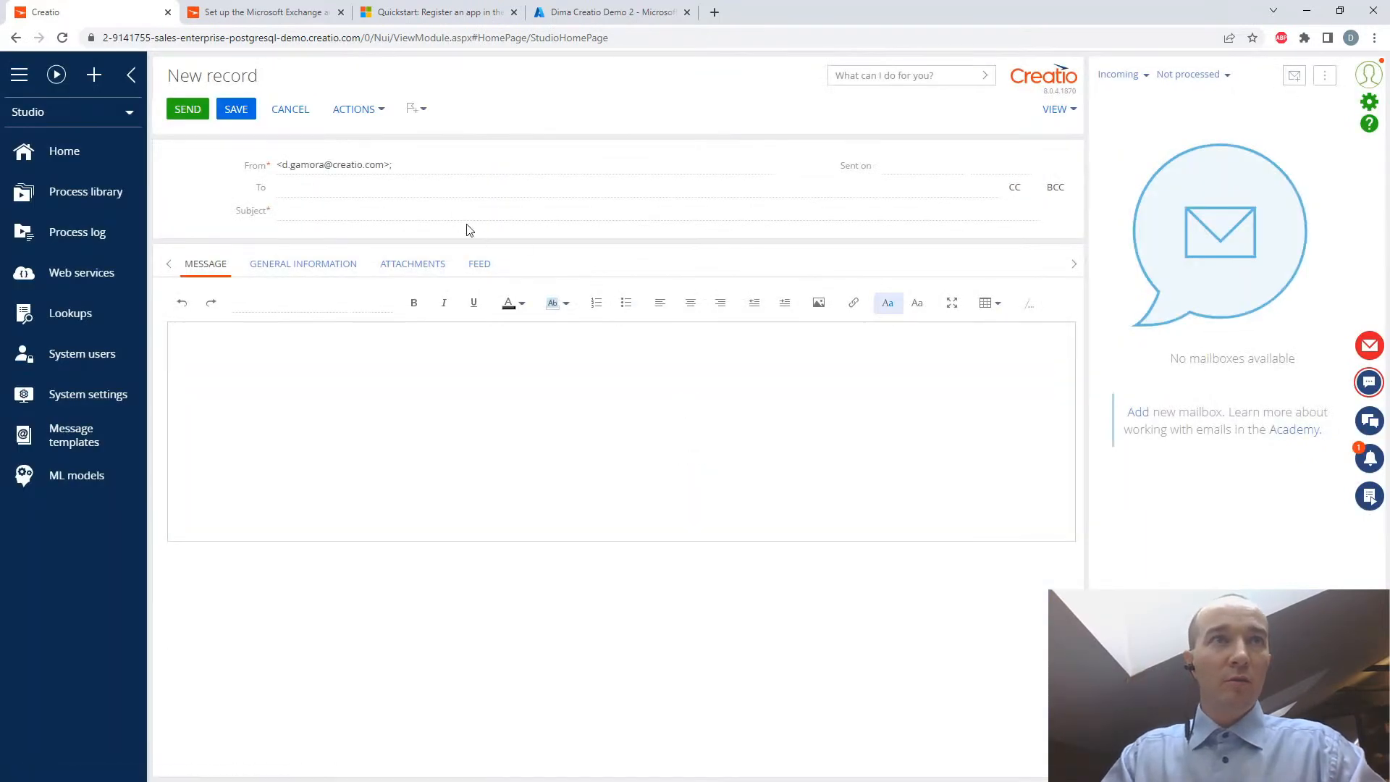
click(317, 188)
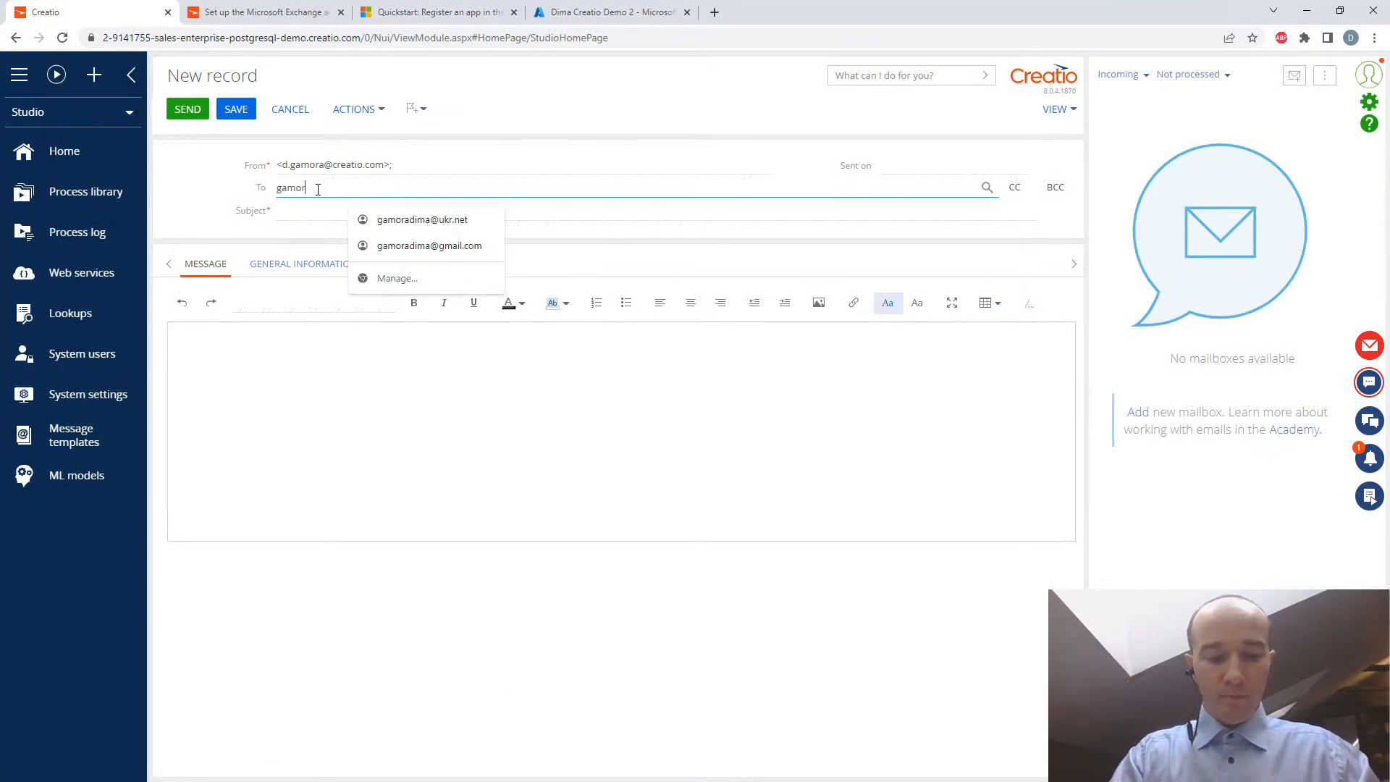
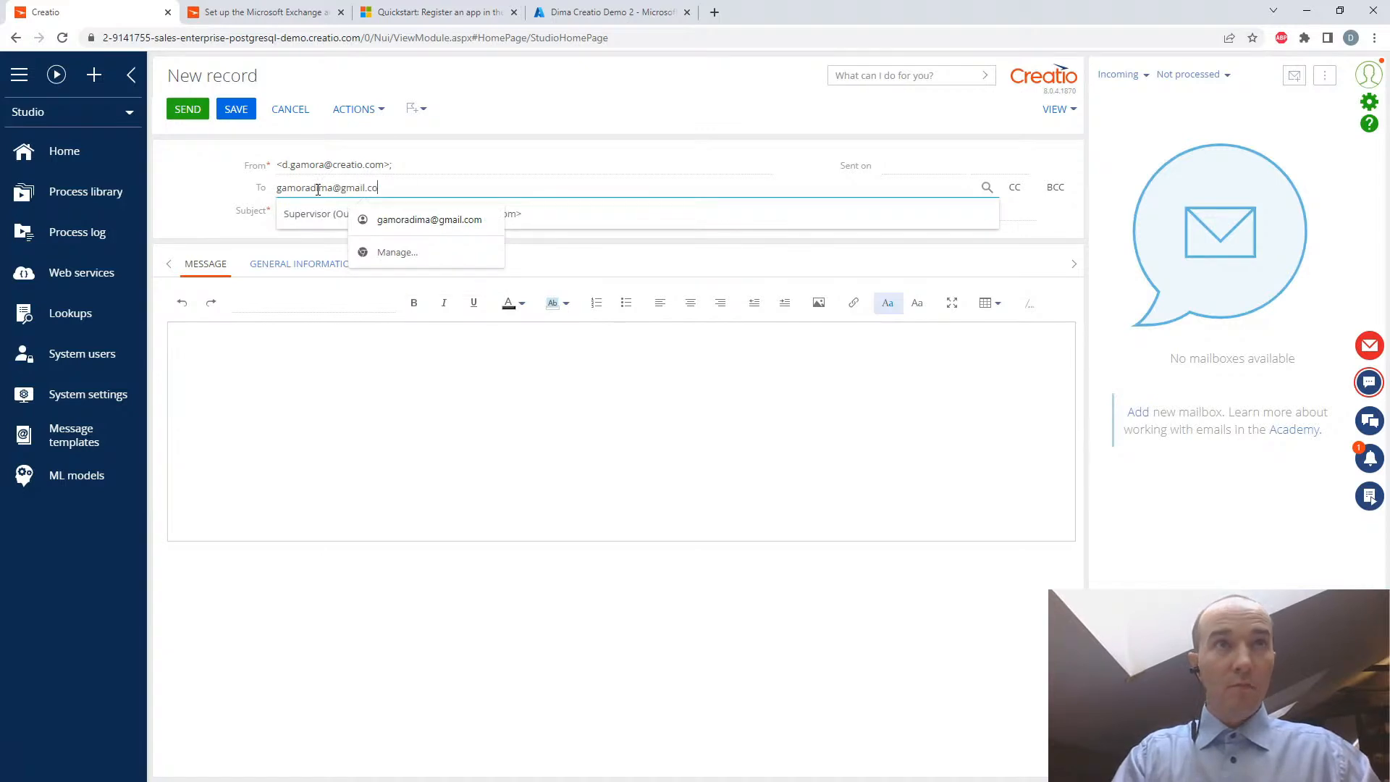
click(241, 226)
- Give the email the subject "TEST TEST" and the message "TEST from EXCHANGE!", and send it
click(319, 215)
text(TEST TEST)
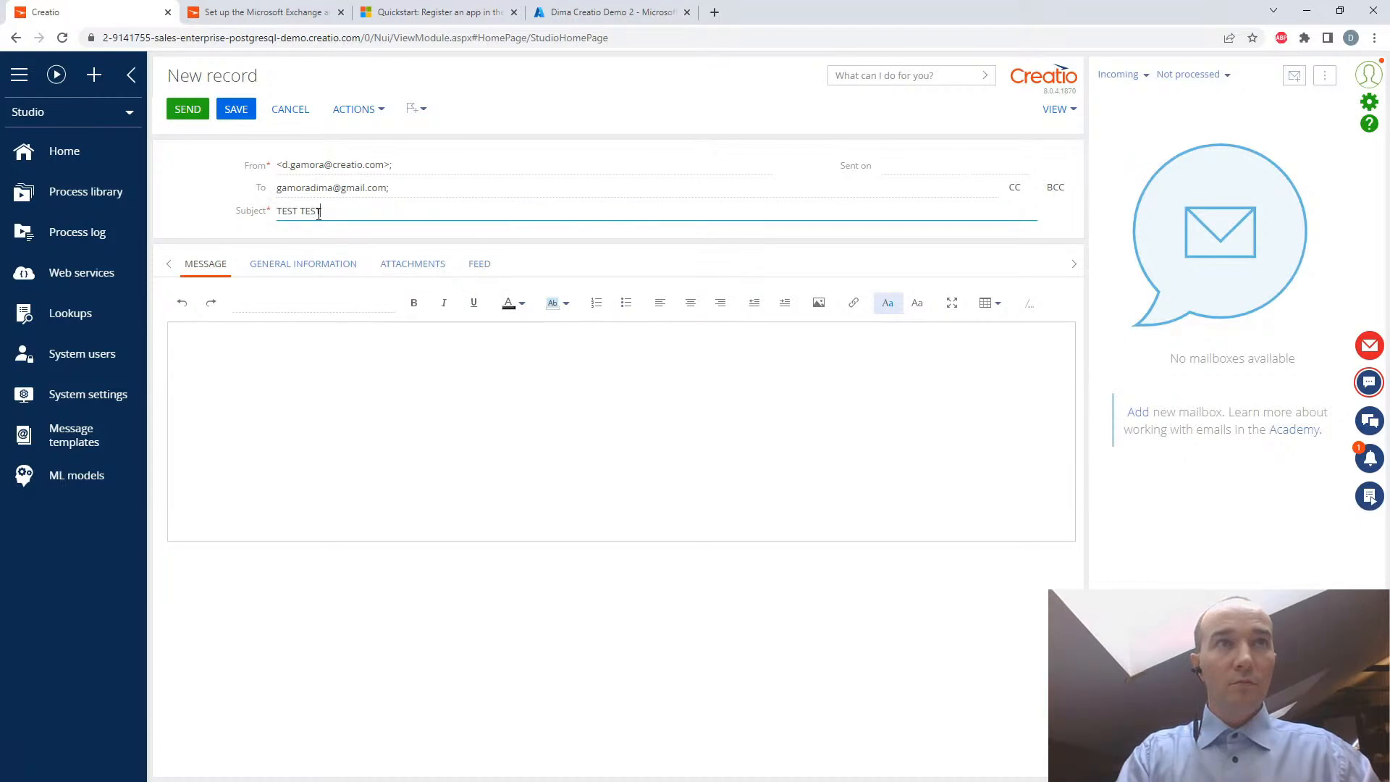
click(264, 346)
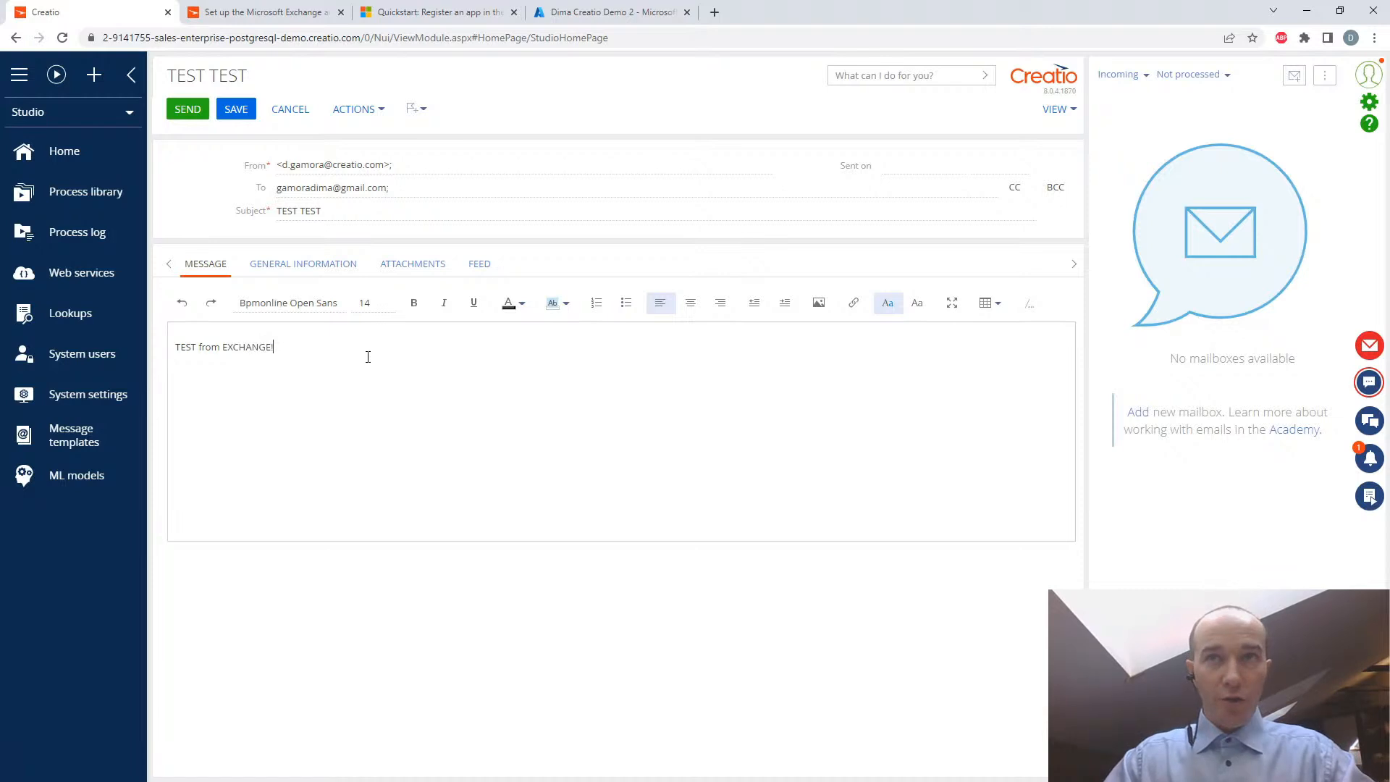
click(186, 110)
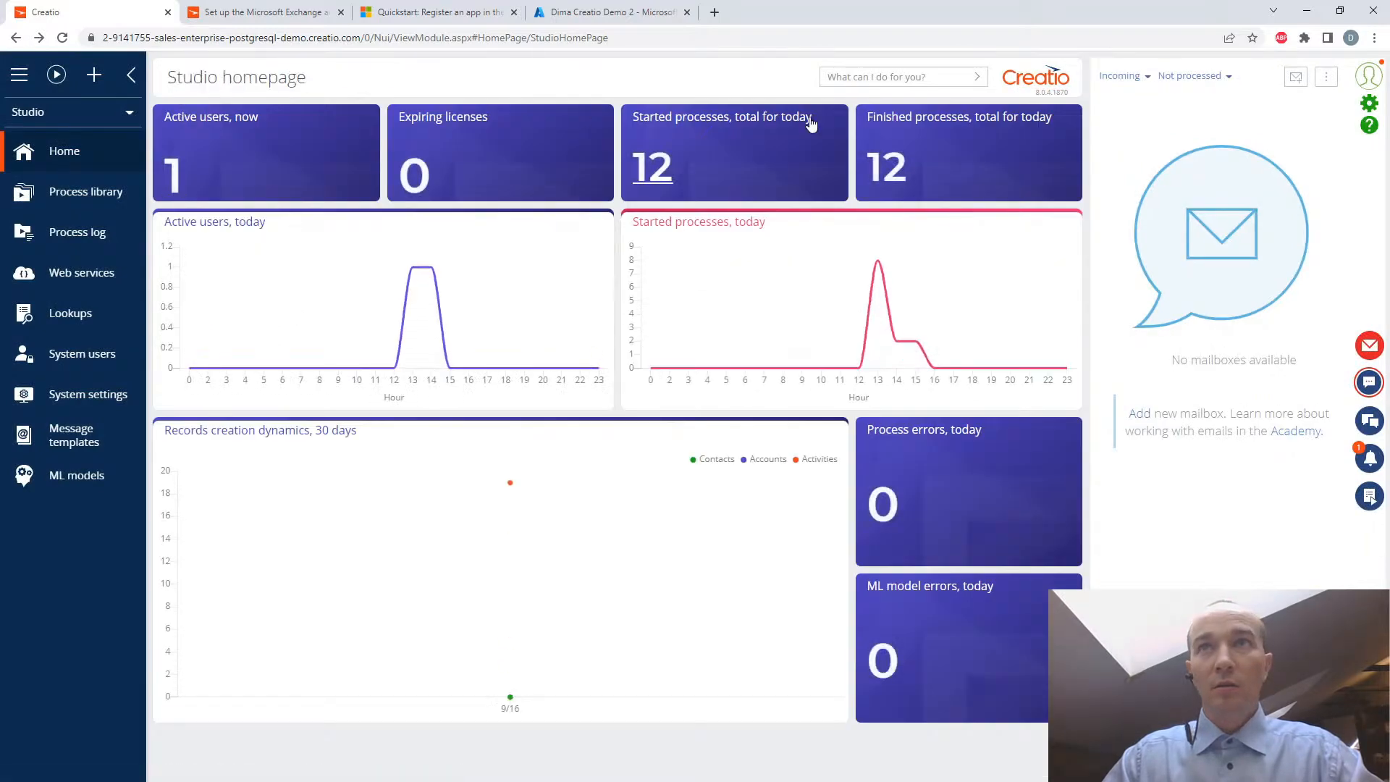
- Open the recipient's Gmail inbox in a new browser tab, check for the test email, and close the tab
click(715, 11)
click(1331, 98)
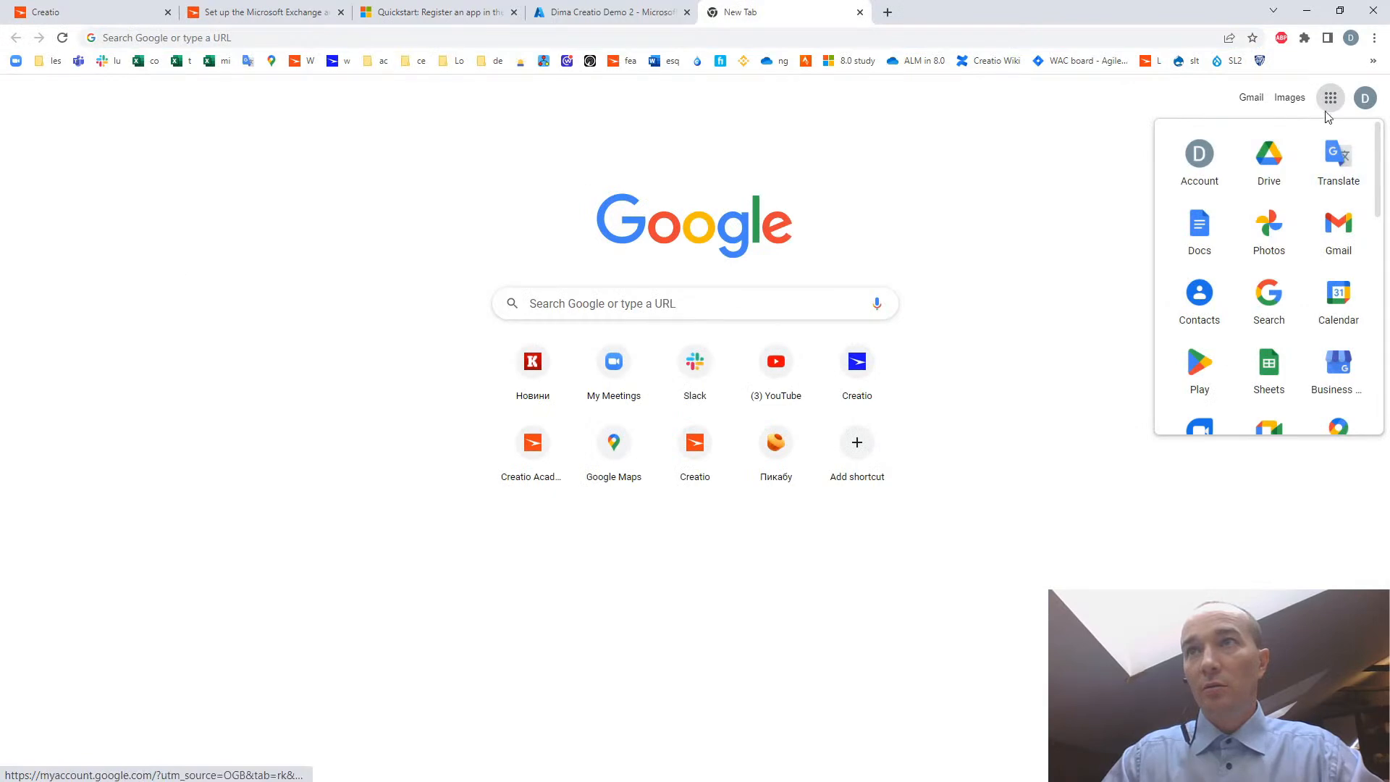
click(1247, 101)
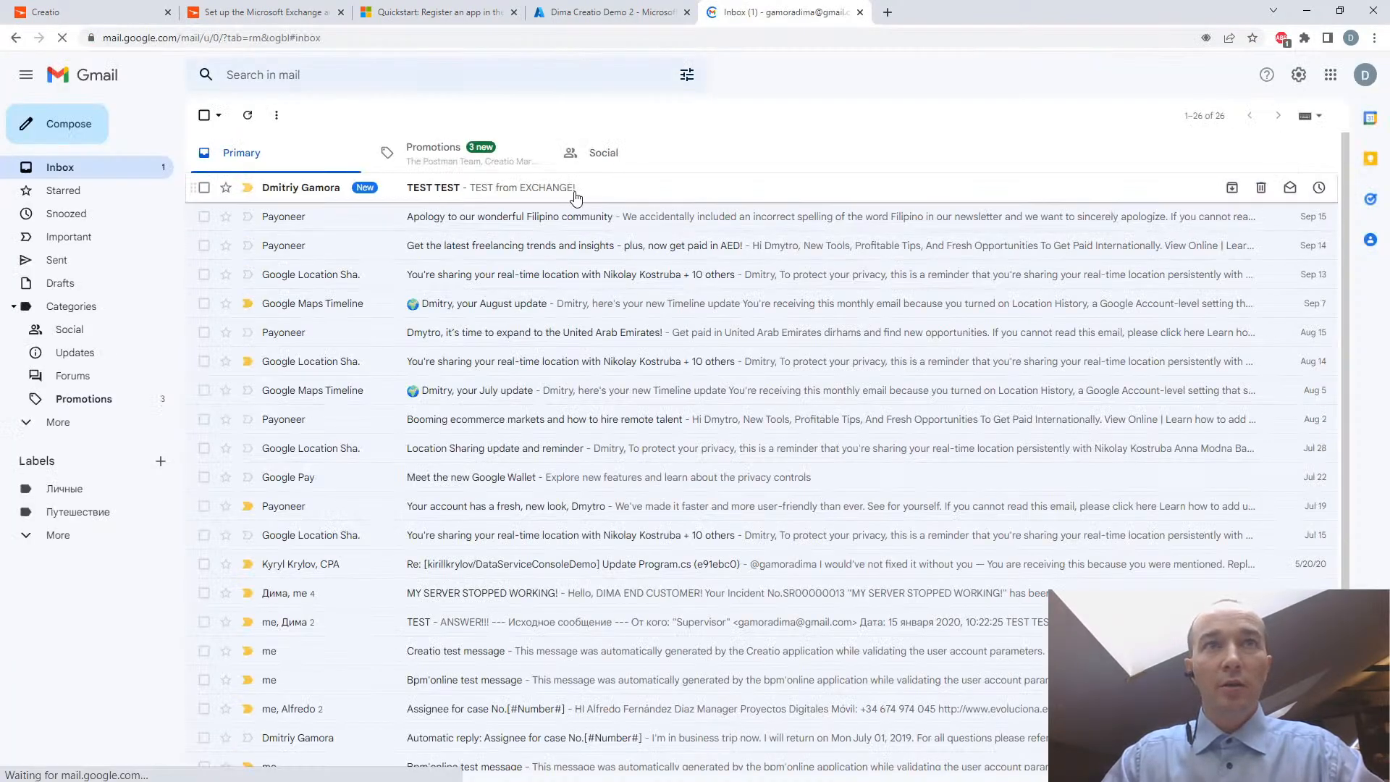
middle_click(783, 13)
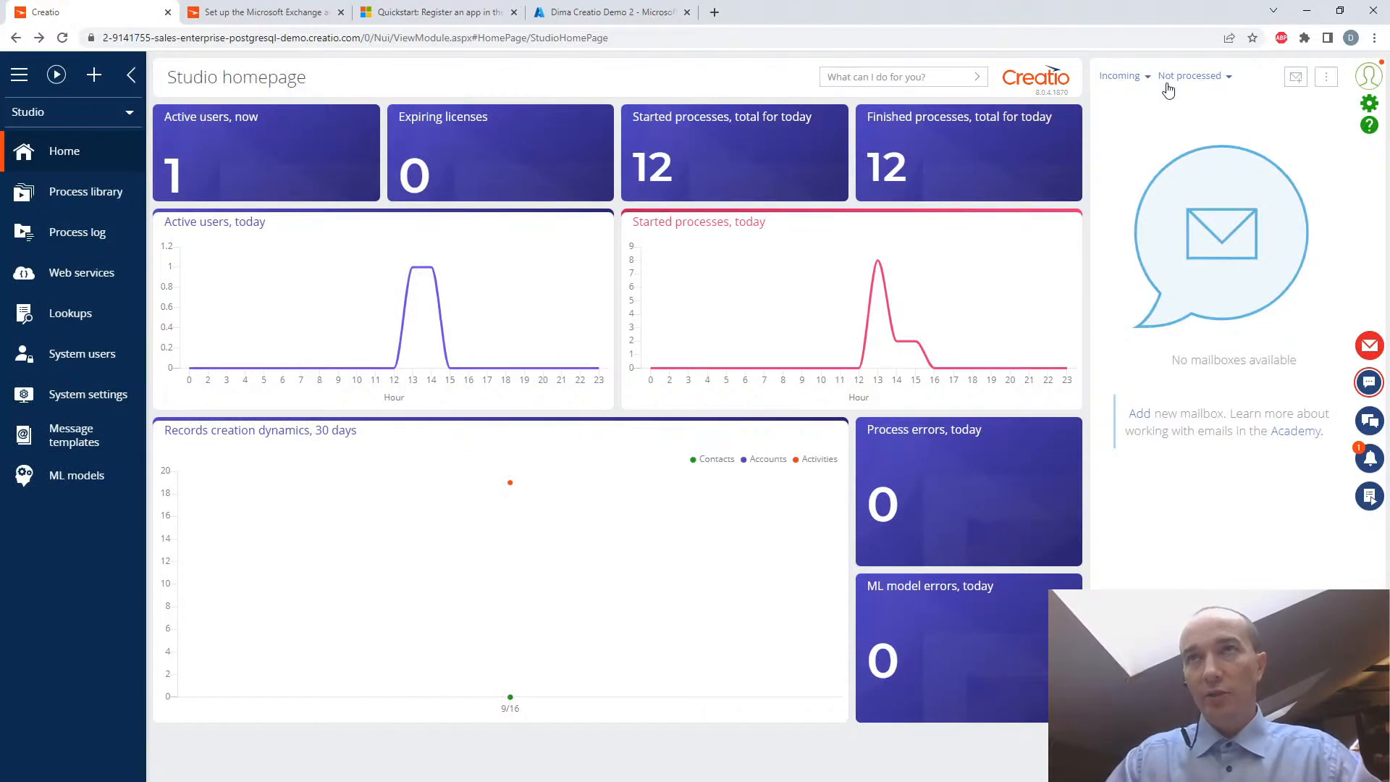
- Review the outgoing emails in the communication panel, return to incoming emails, and look over the available mailbox actions
click(1143, 78)
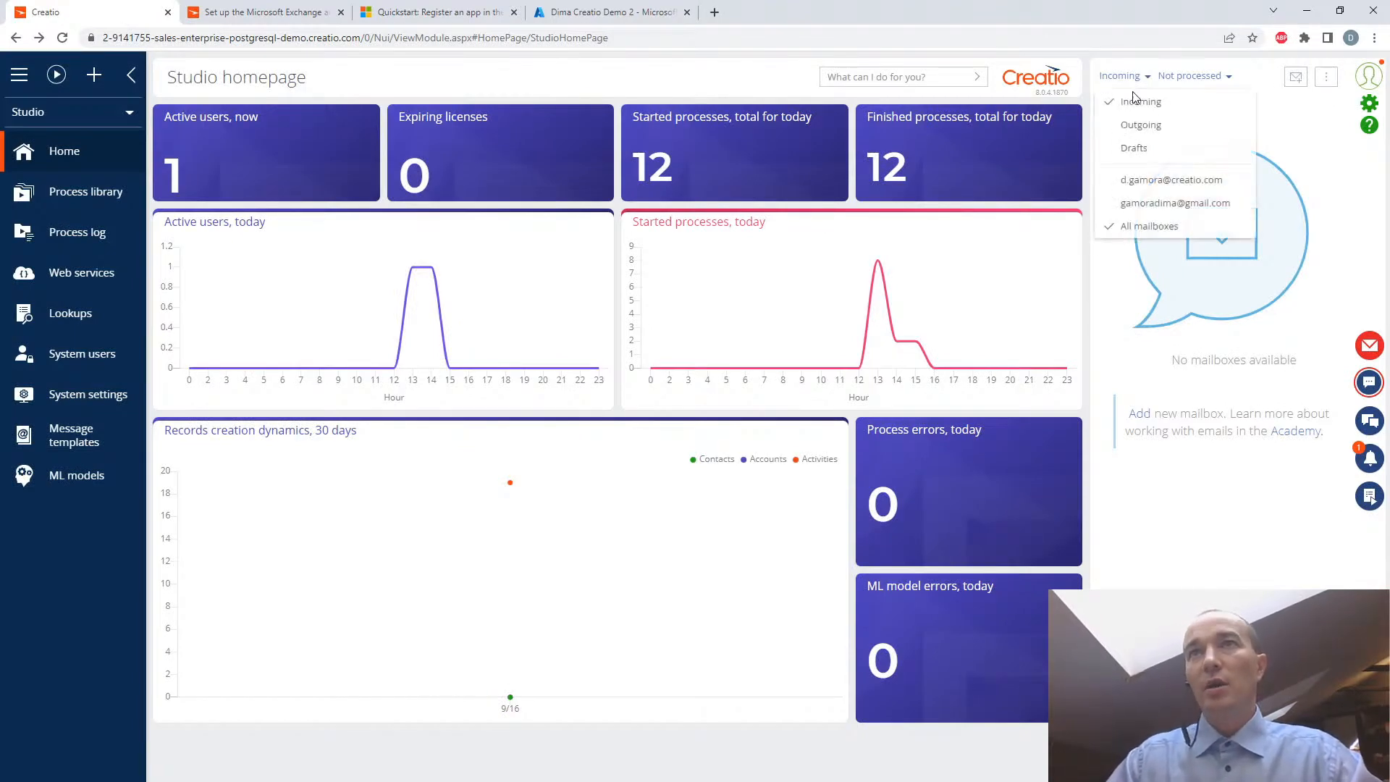
click(1132, 127)
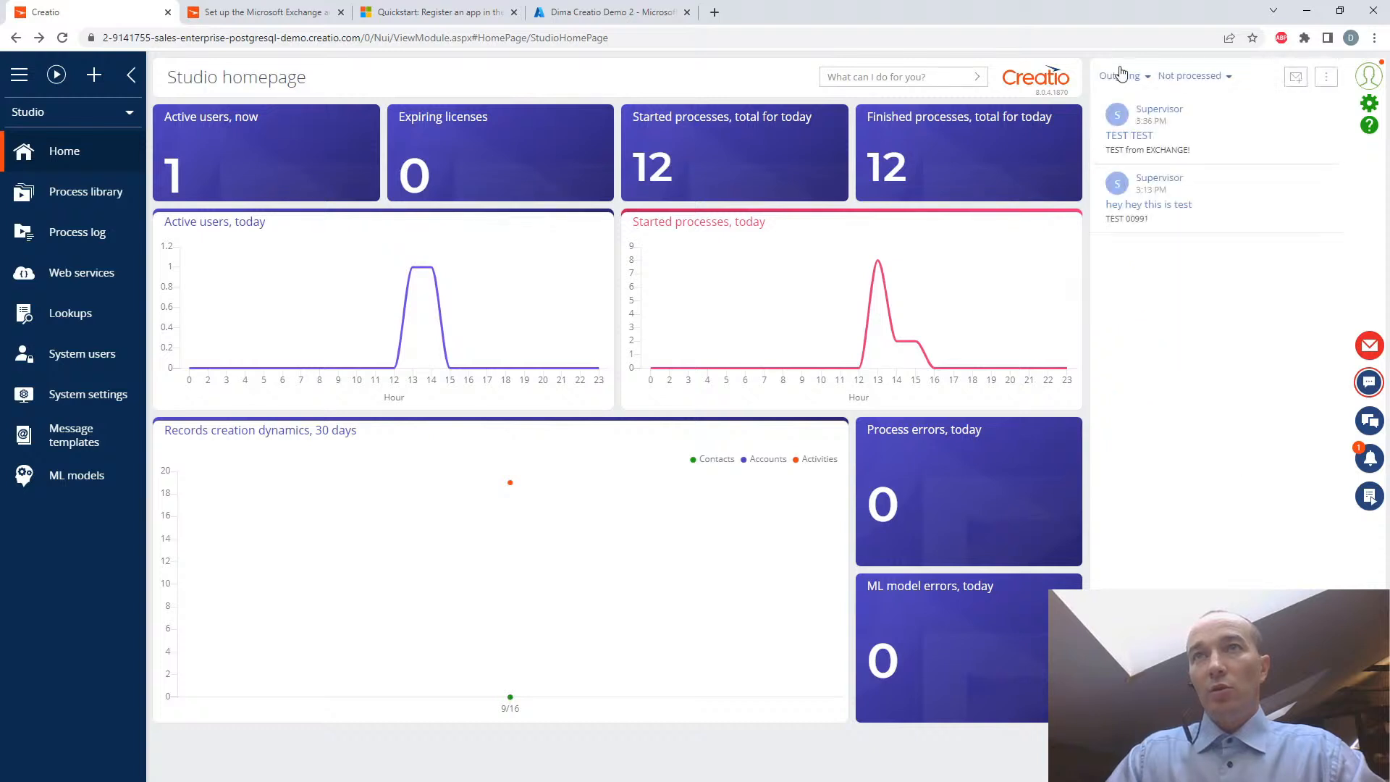
click(1132, 79)
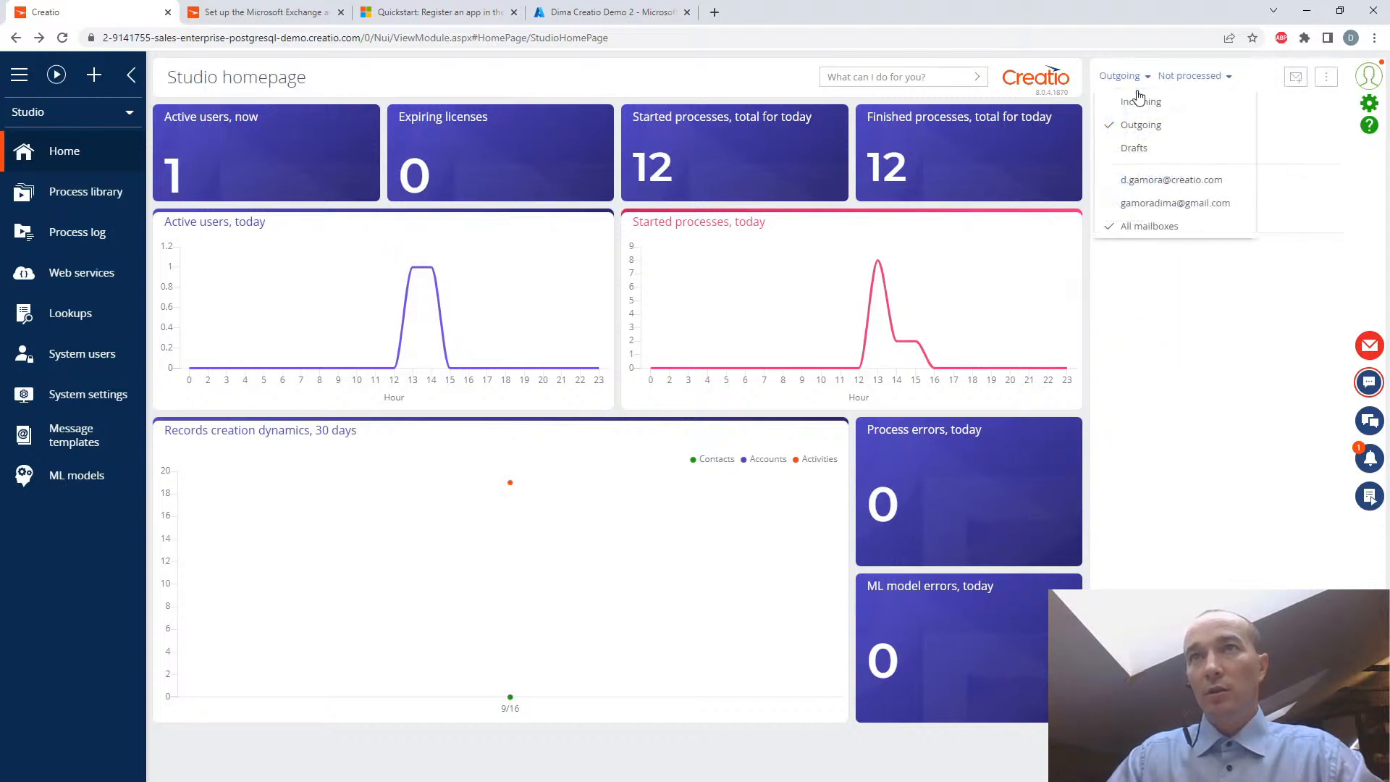
click(1137, 103)
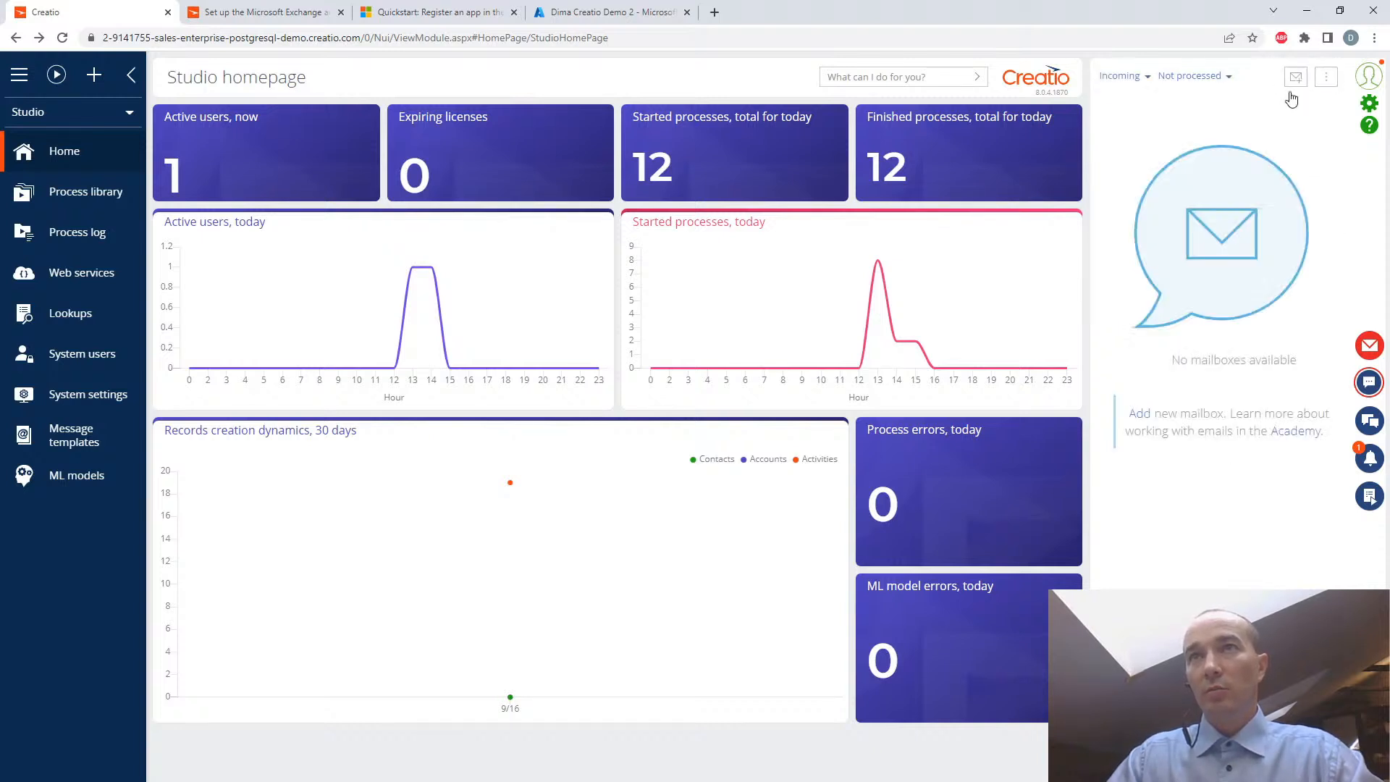
click(1327, 76)
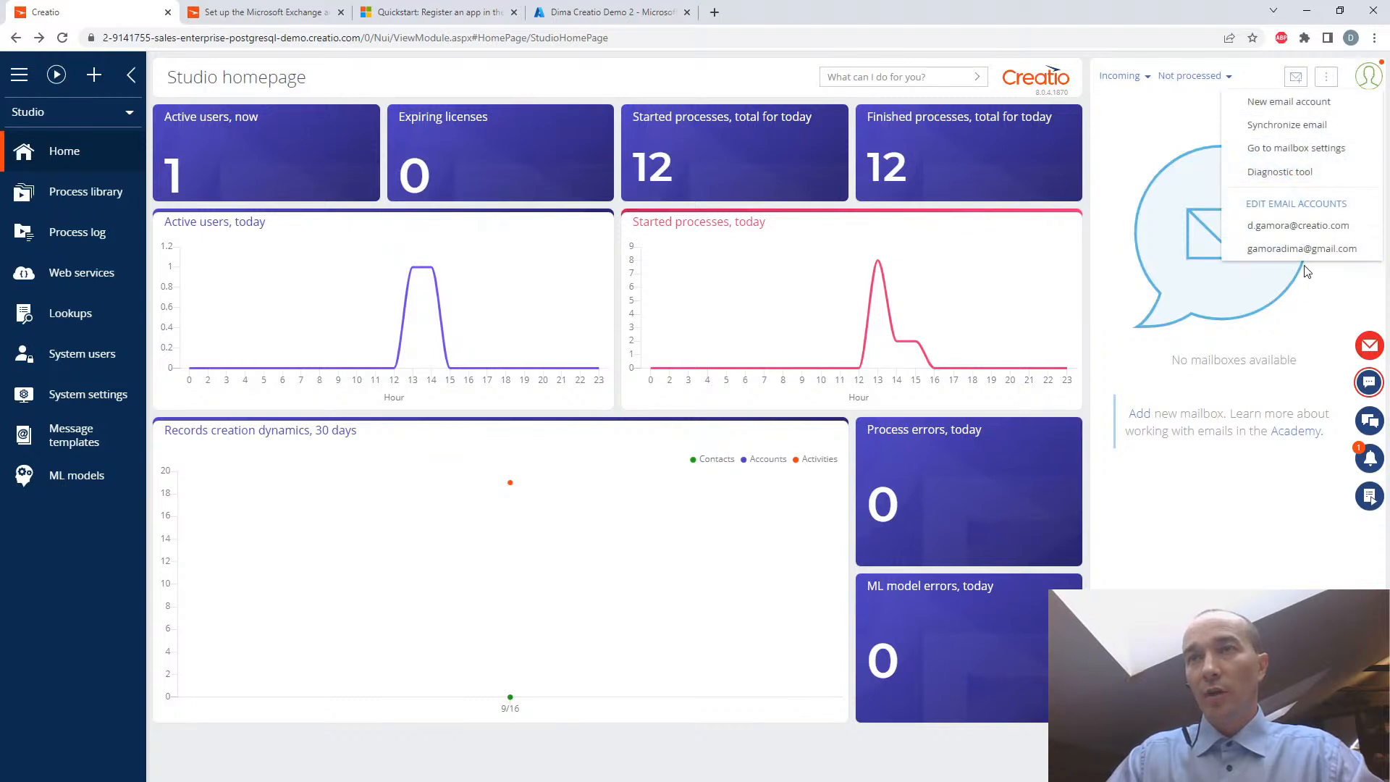
click(1133, 272)
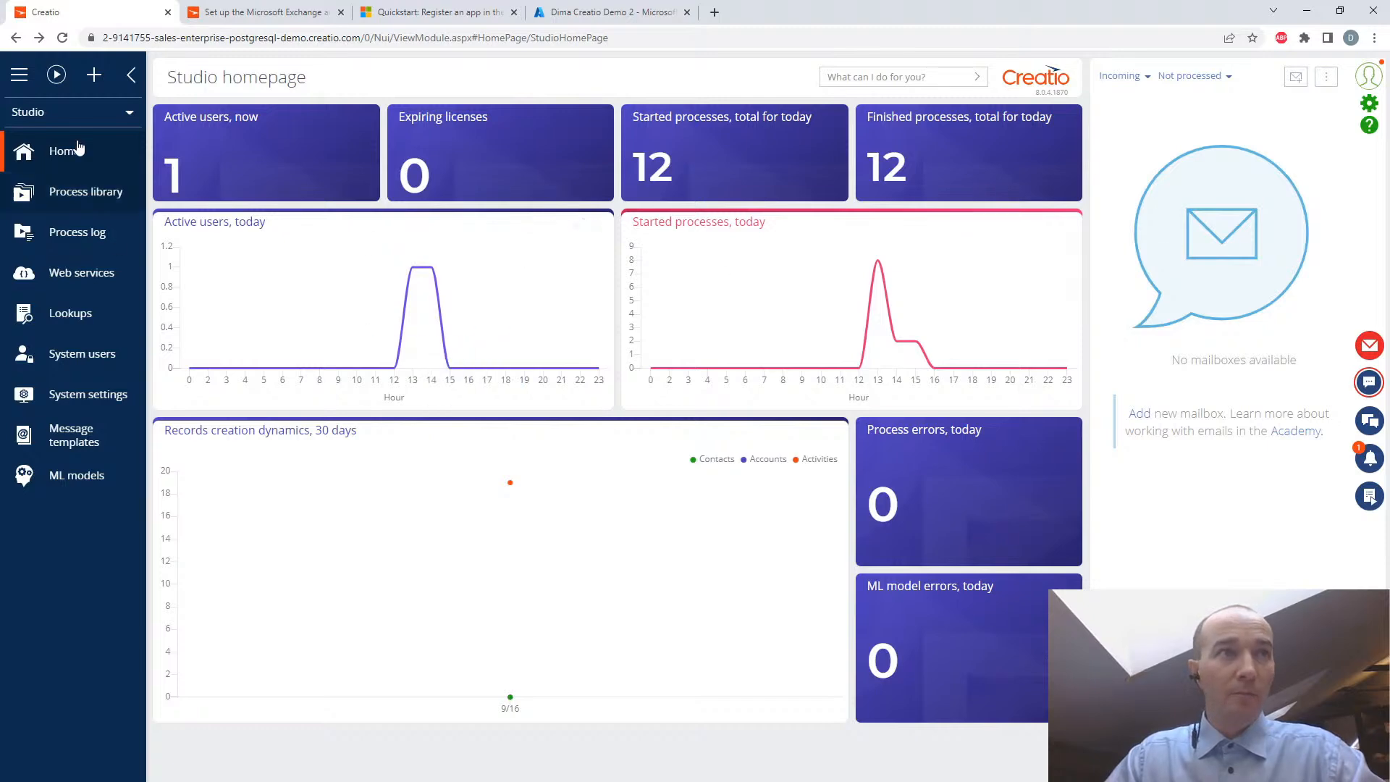
- Switch to the Sales workplace and open the Activities calendar to review the week's synchronized entries
click(53, 114)
click(45, 156)
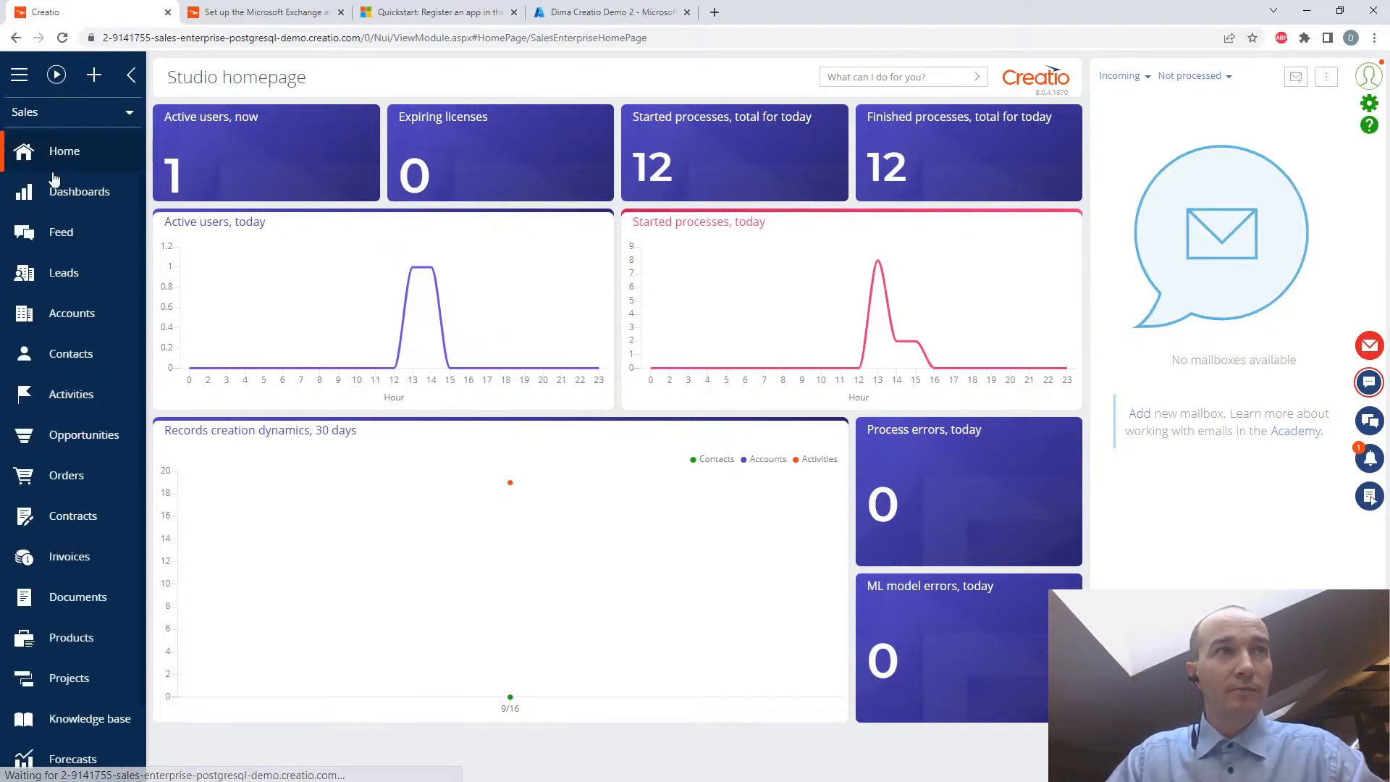
click(65, 398)
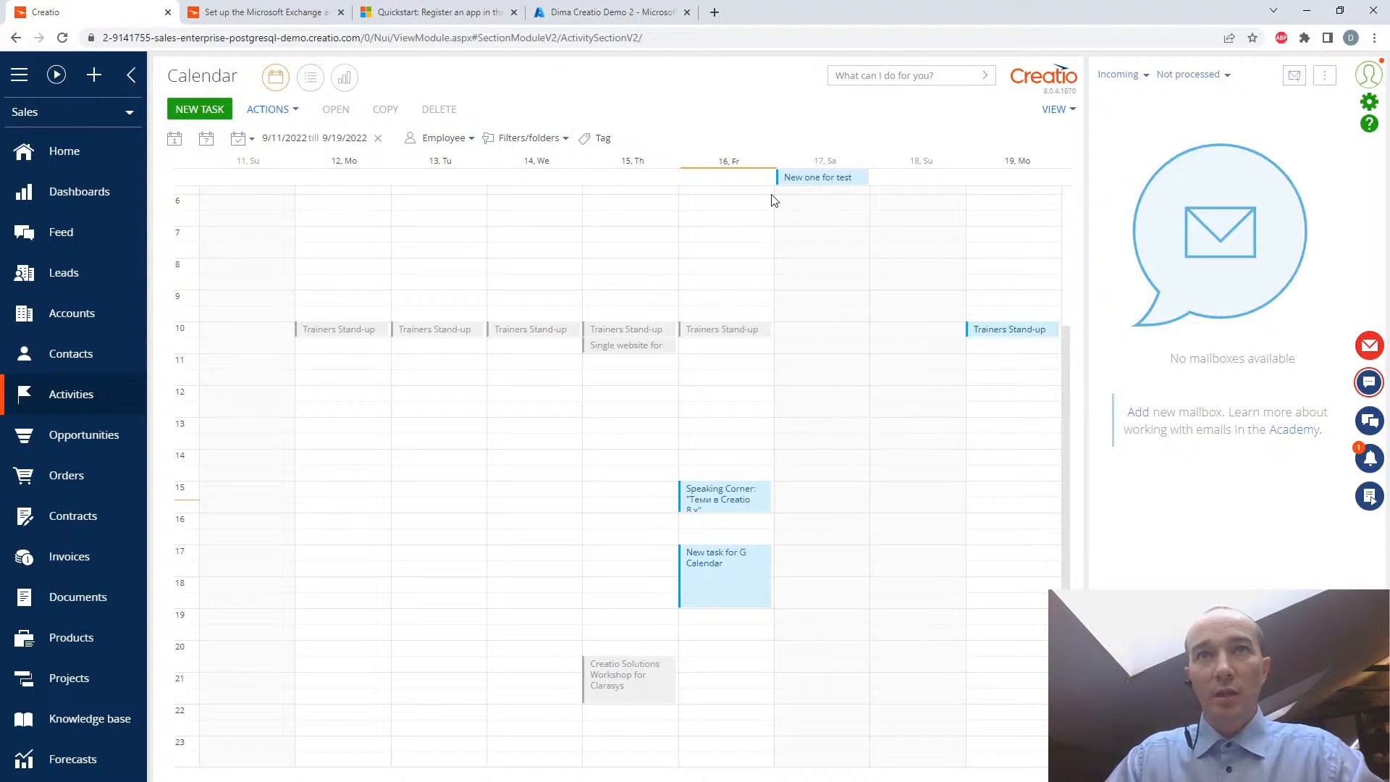
scroll(826, 245, up, 1)
scroll(828, 241, down, 1)
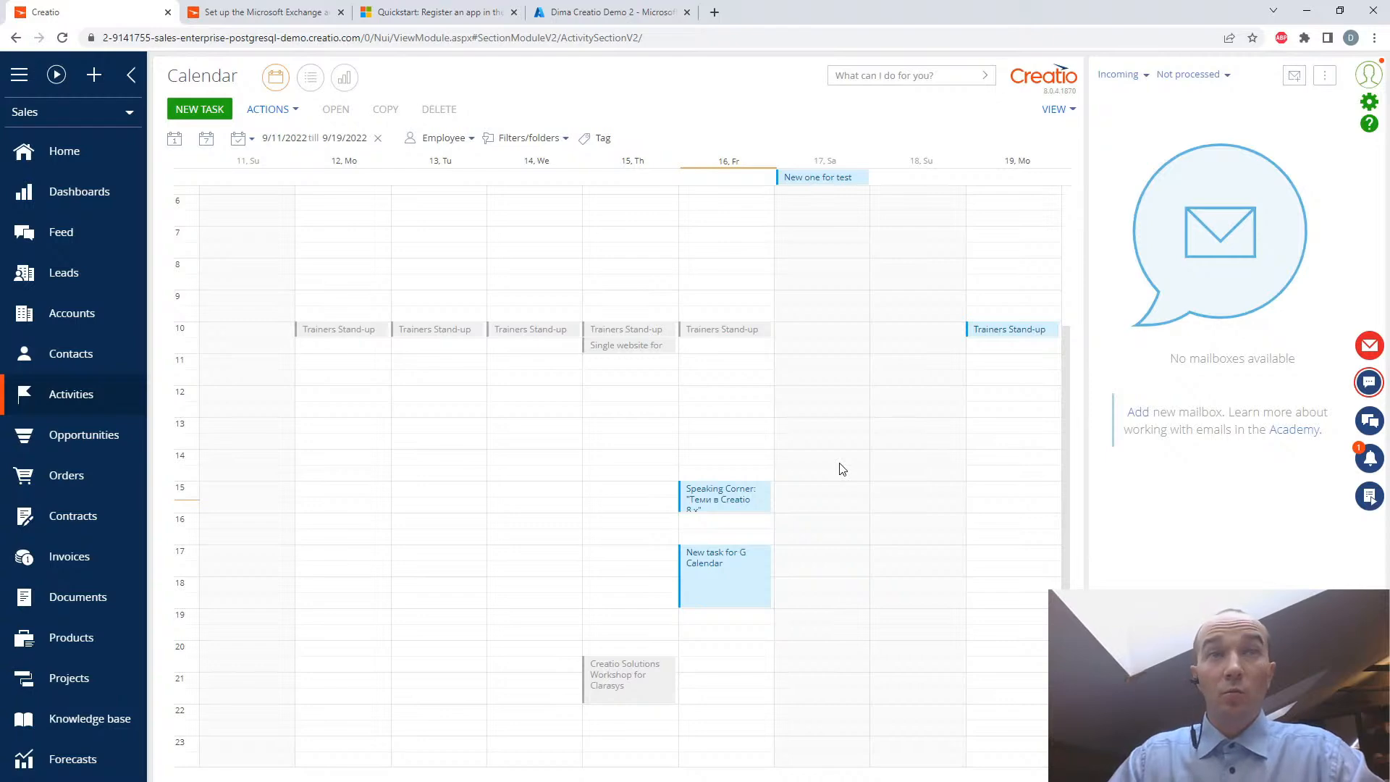
- Create a task titled "made for EXCHANGE transfer" on 9/17/2022 from 12:00 PM to 2:00 PM and save it
drag(830, 394, 828, 448)
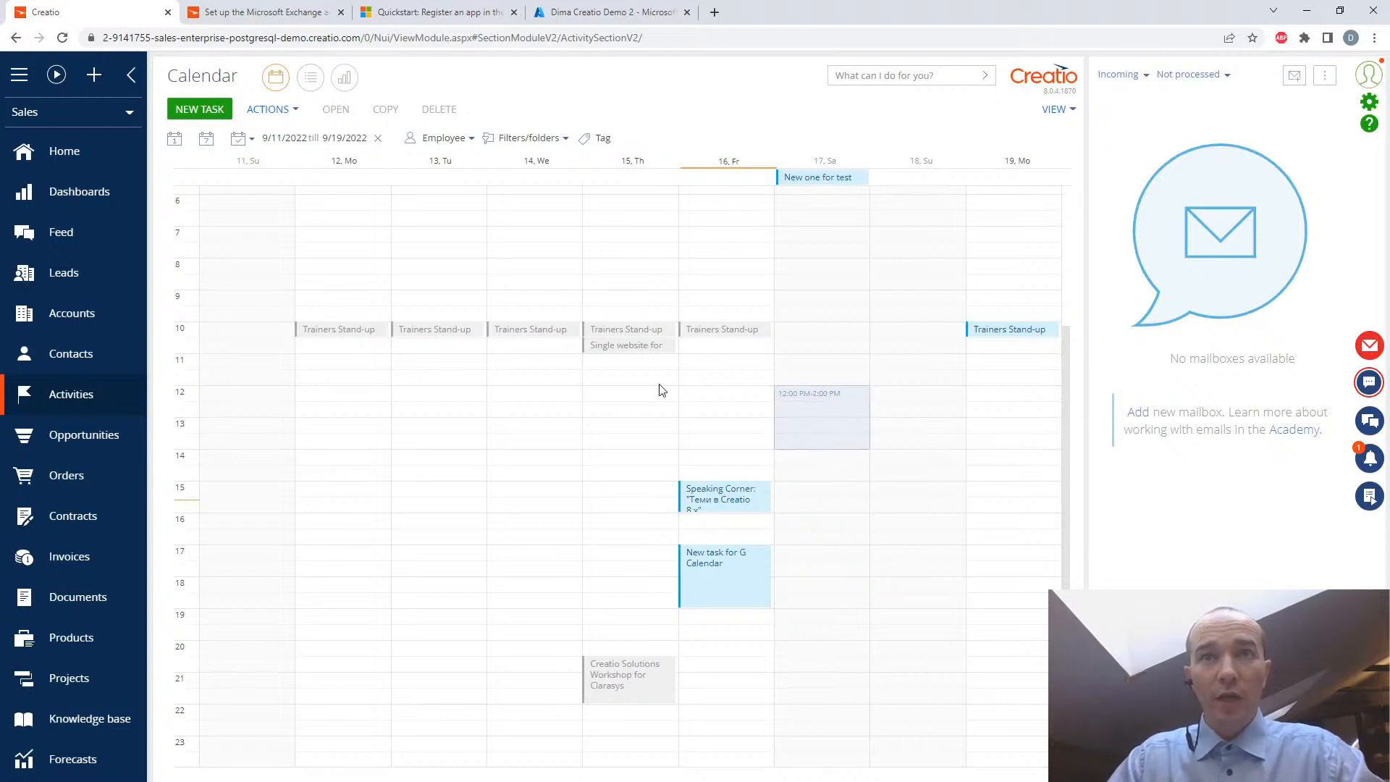
click(191, 109)
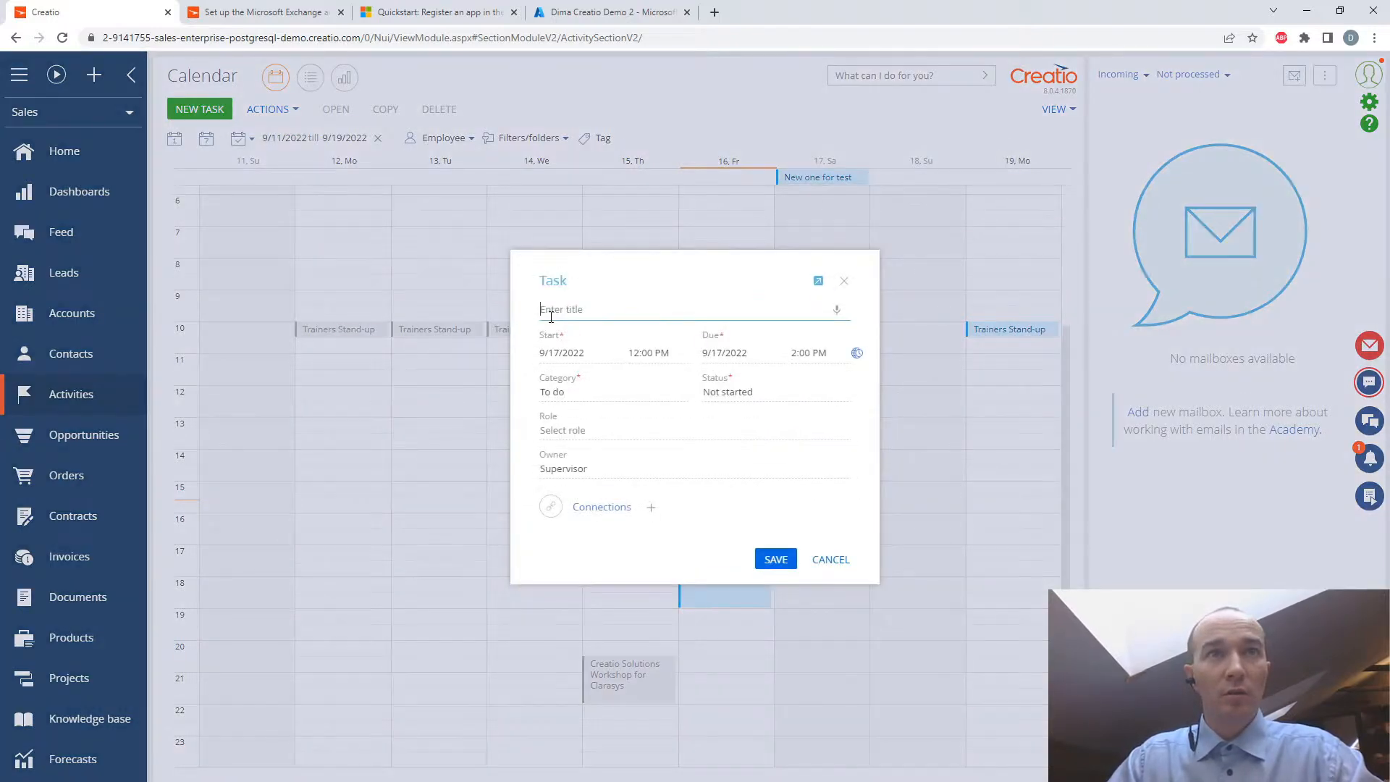
text(made for EXCHANGE tr)
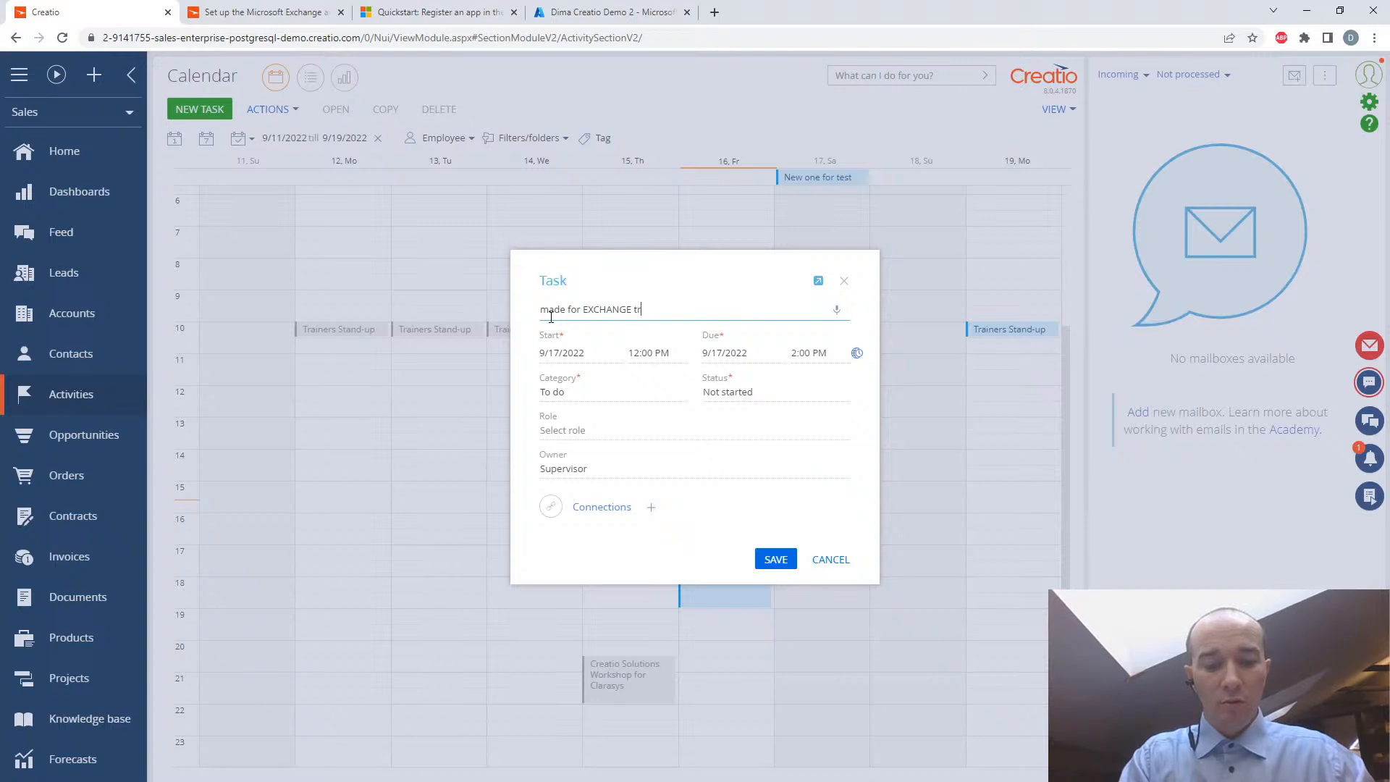
text(ansfer)
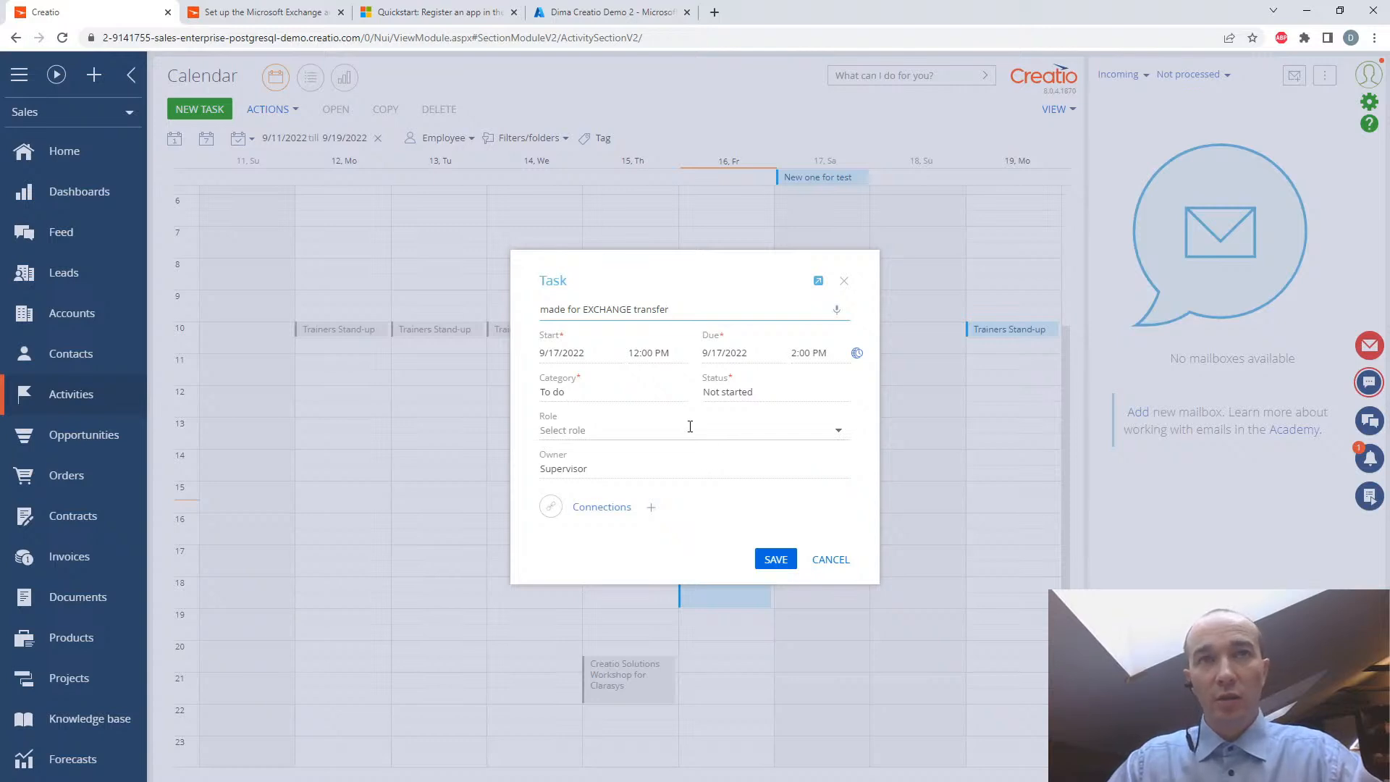
click(779, 558)
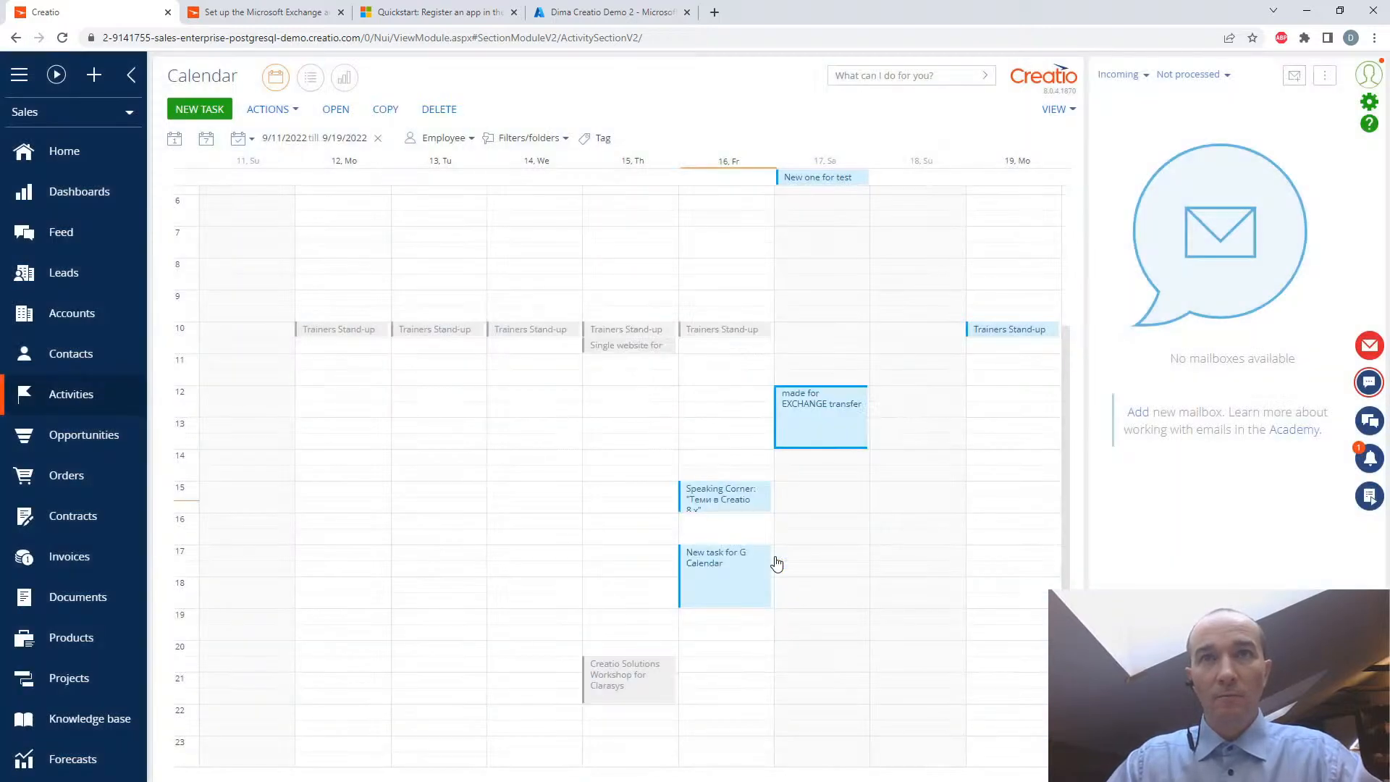
- Open the corporate account's calendar synchronization settings from the activity synchronization options to check them
click(291, 111)
mouse_move(300, 132)
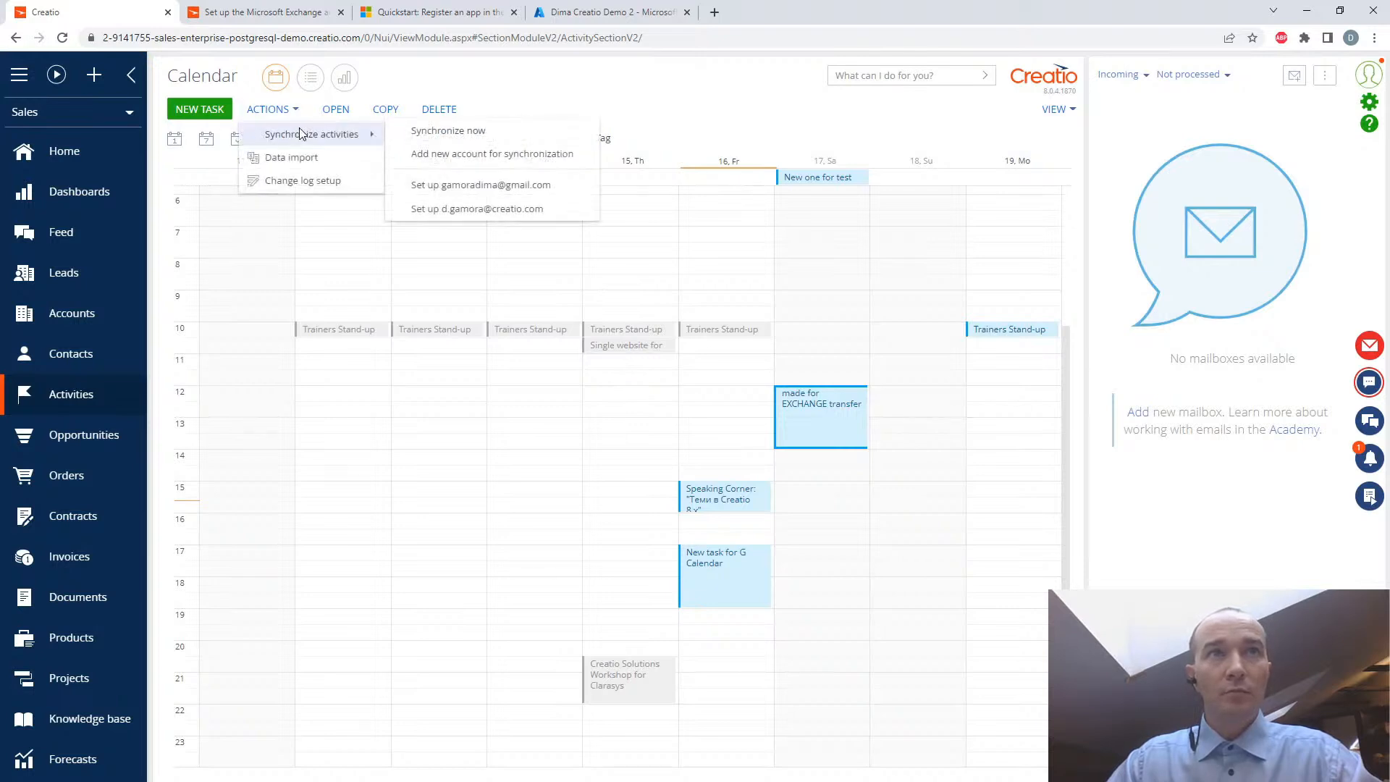
click(436, 212)
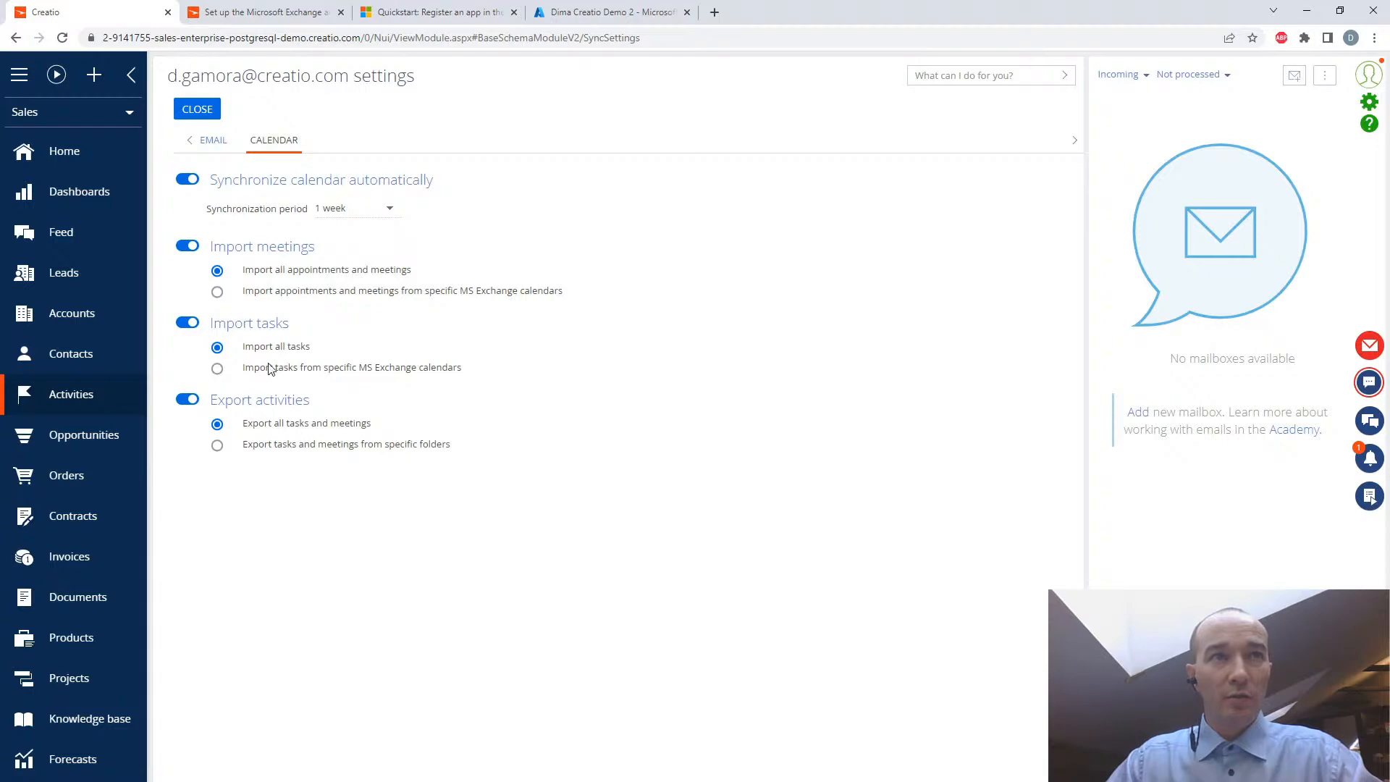
- Close the calendar synchronization settings, switch to Microsoft Teams, and look through the current work week's calendar for synchronized tasks
click(194, 108)
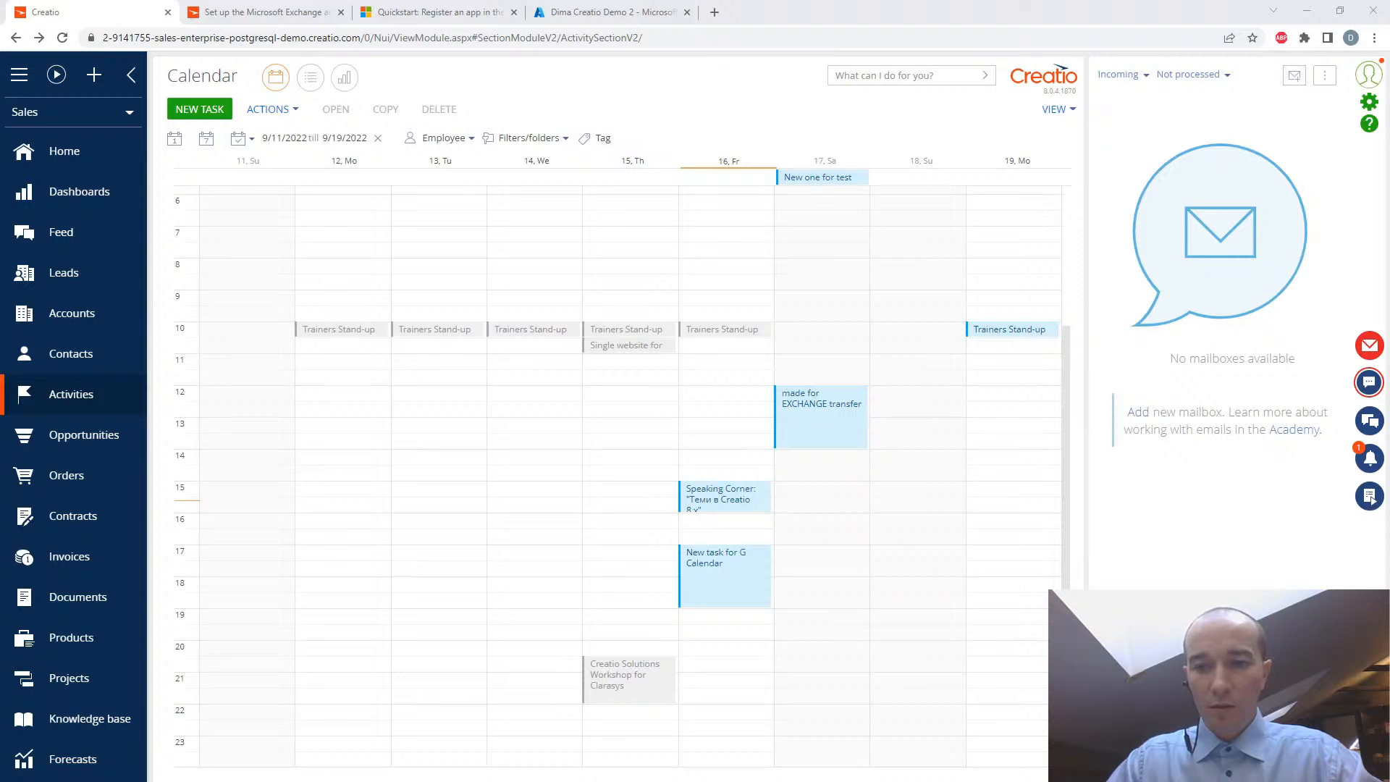
drag(326, 781, 442, 100)
drag(745, 517, 1338, 717)
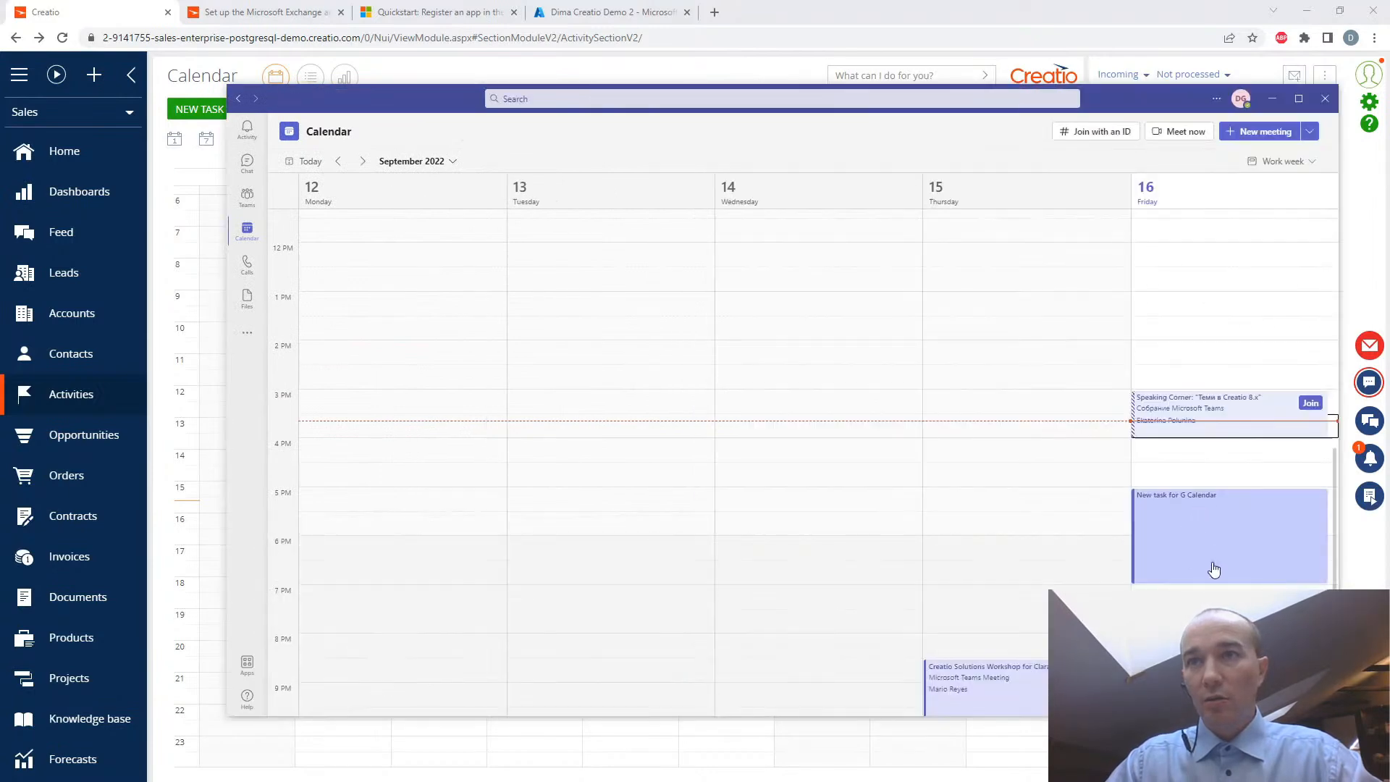
scroll(1223, 551, down, 1)
scroll(1223, 550, up, 1)
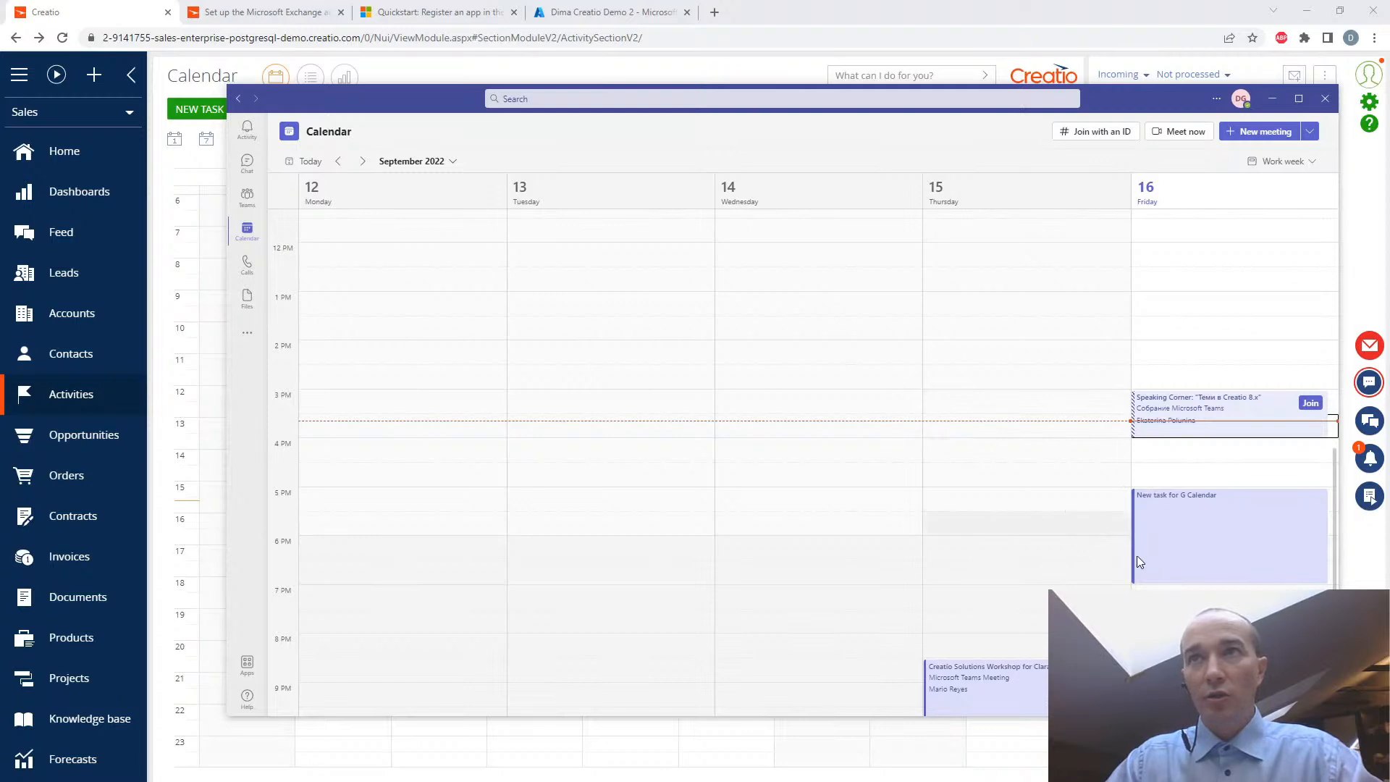
- Check the following week in the Teams calendar, return to the September 12–16 work week, and close the Teams window
click(1184, 629)
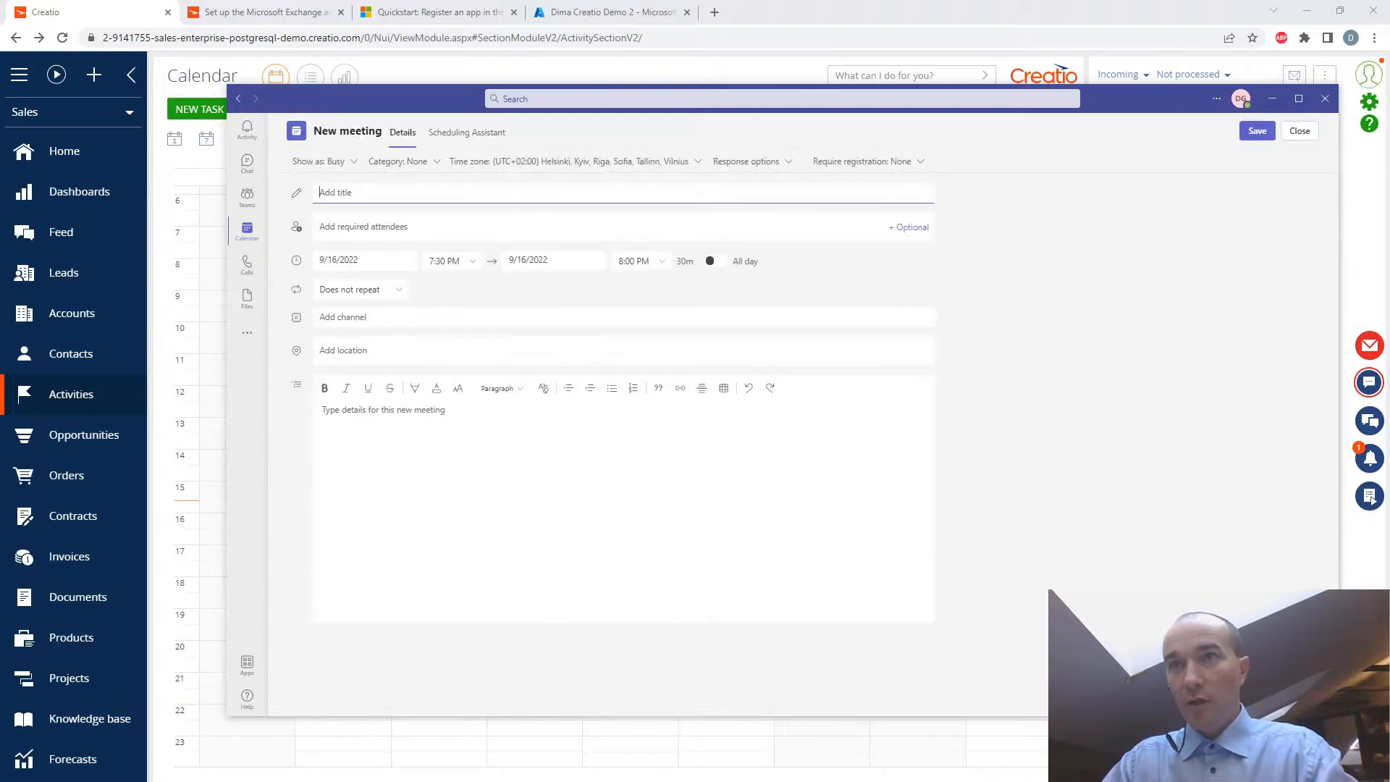
click(1300, 131)
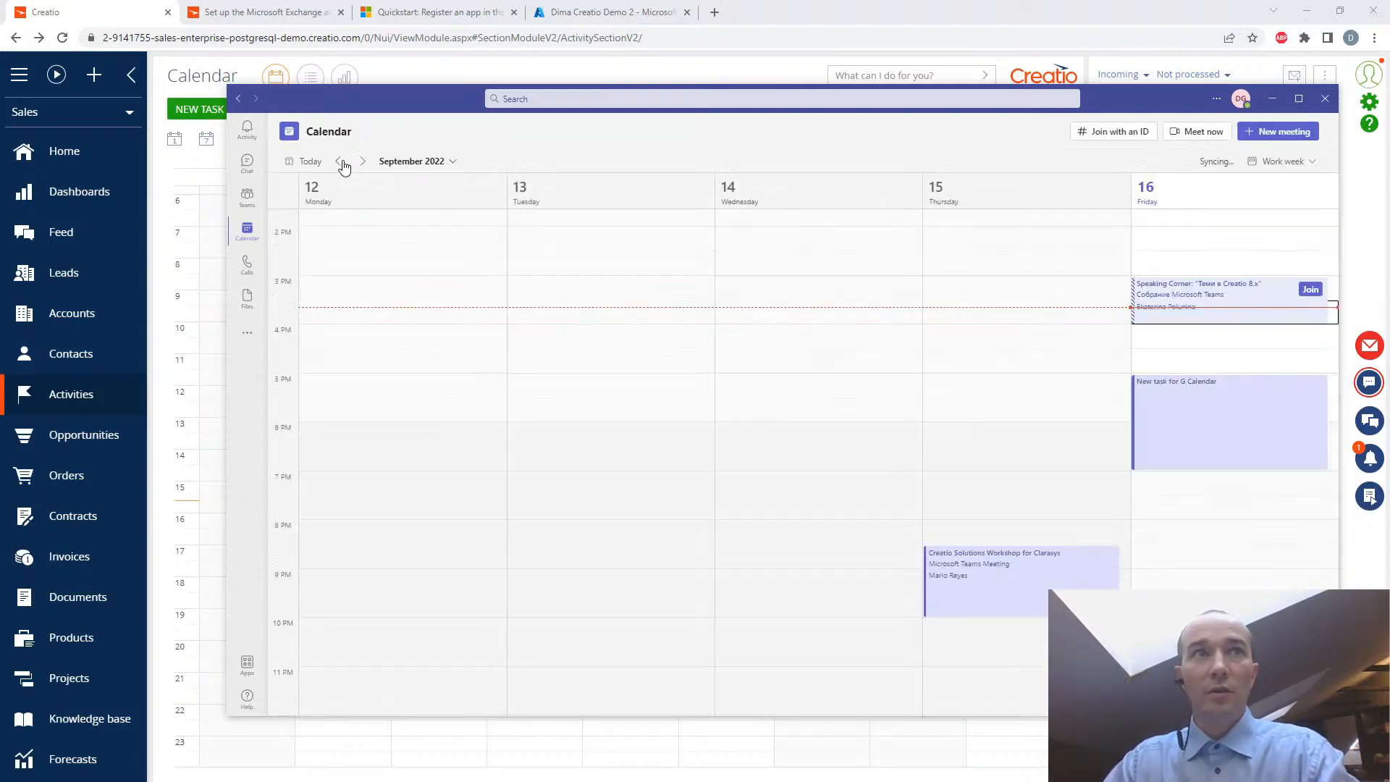
click(362, 161)
click(338, 162)
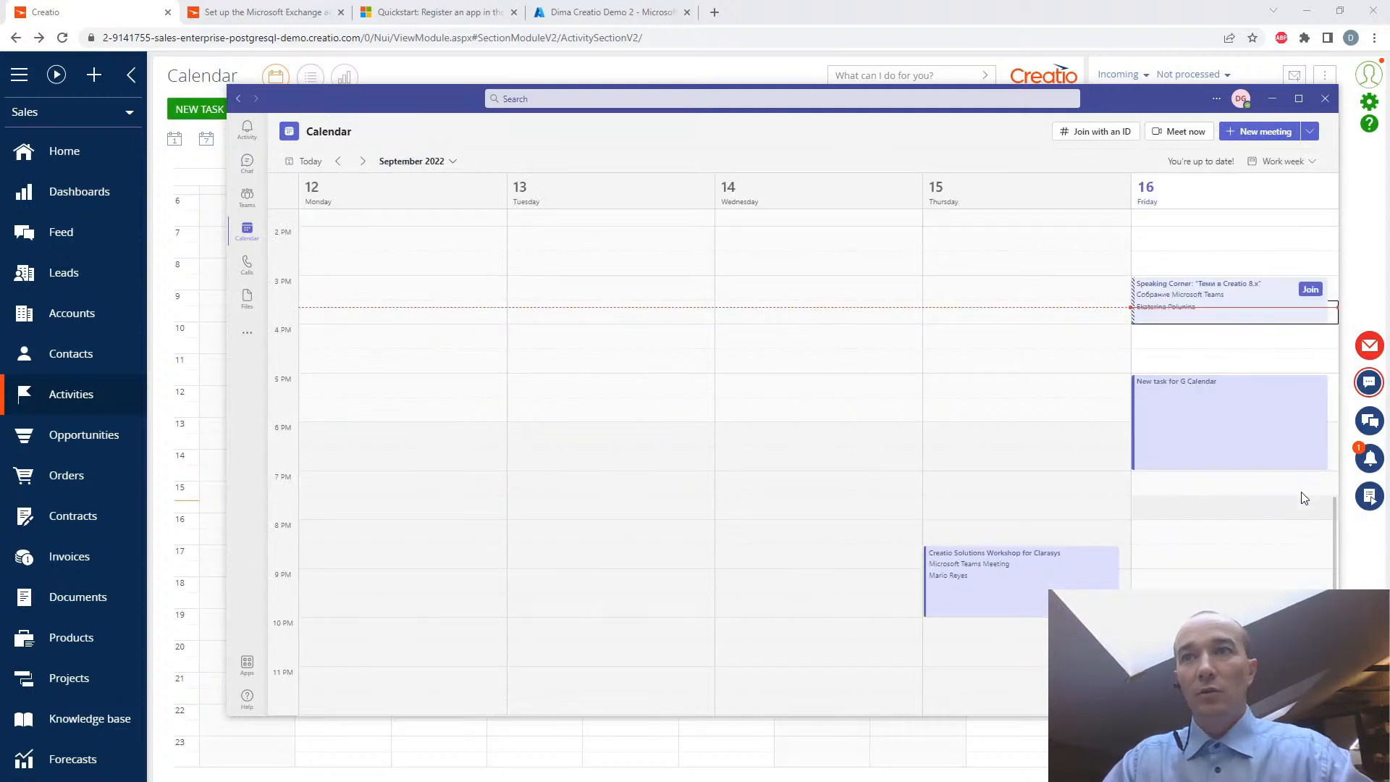
click(1324, 103)
- Look over the week's synchronized entries in Creatio's Activities calendar and select the "made for EXCHANGE transfer" task
scroll(917, 485, up, 2)
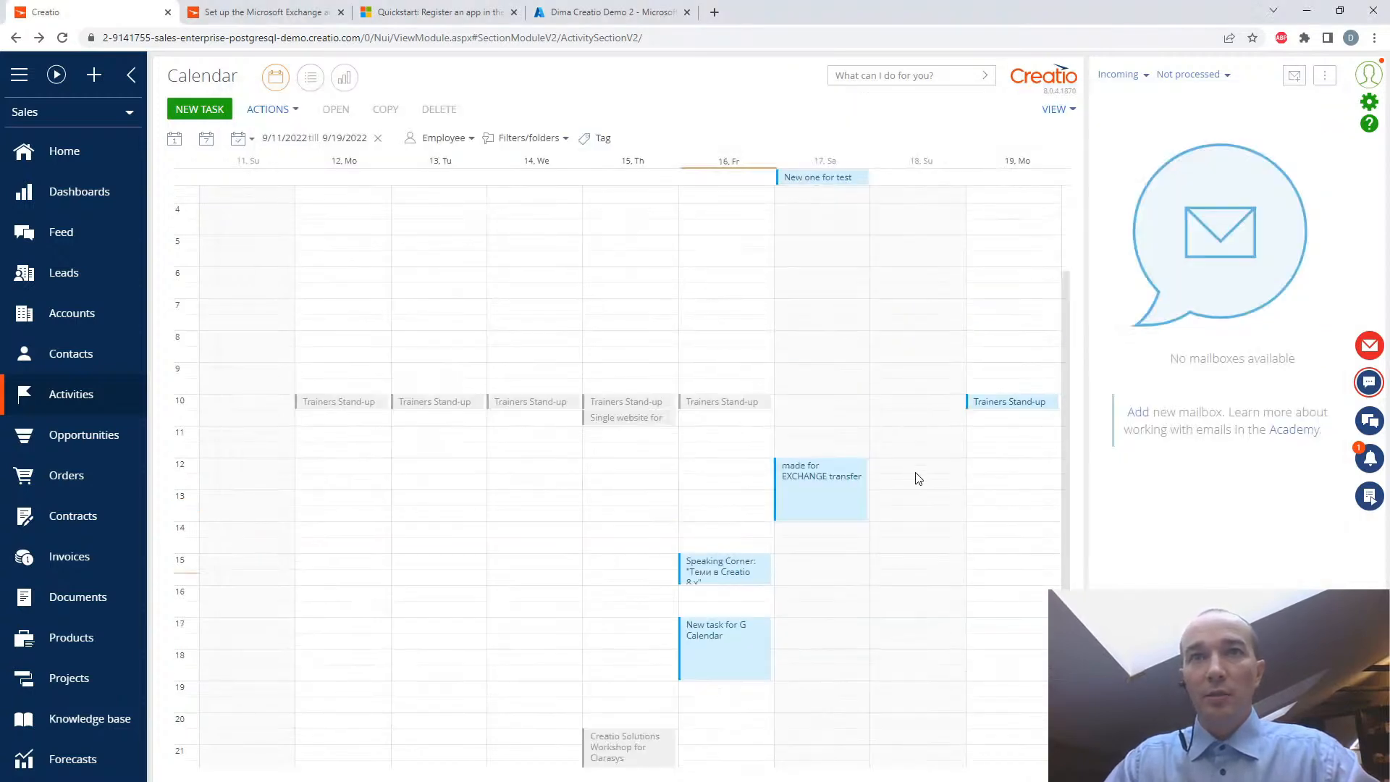
scroll(917, 478, up, 2)
scroll(915, 475, down, 2)
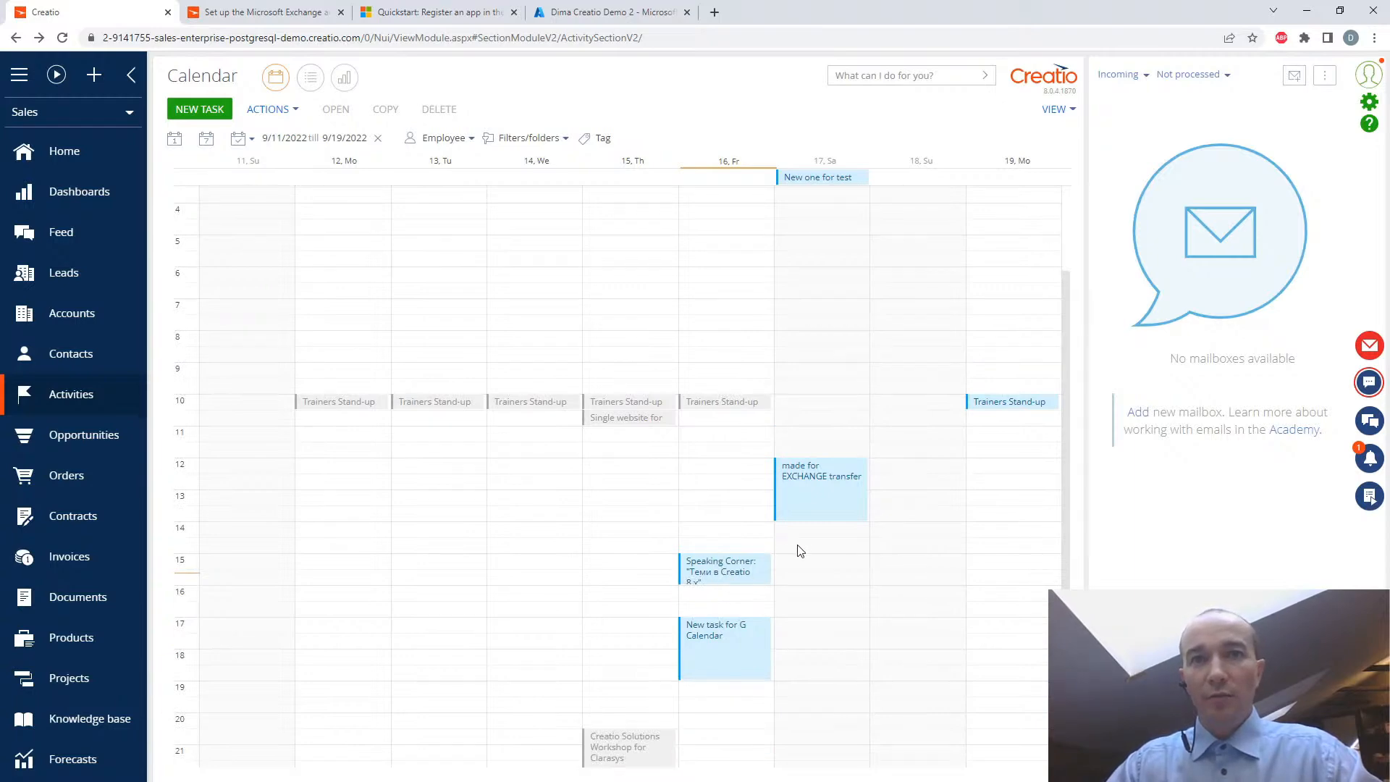
scroll(796, 550, up, 1)
scroll(826, 548, up, 1)
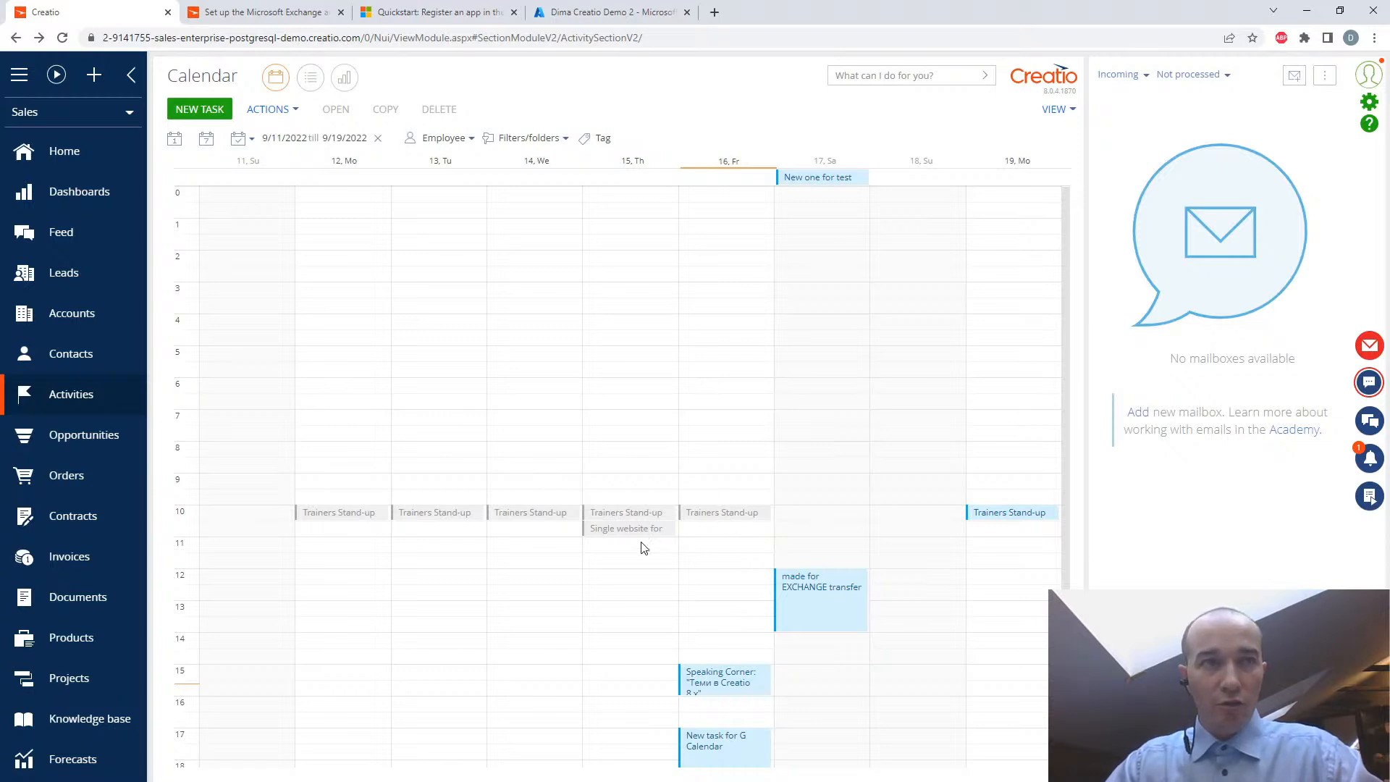
scroll(679, 503, down, 1)
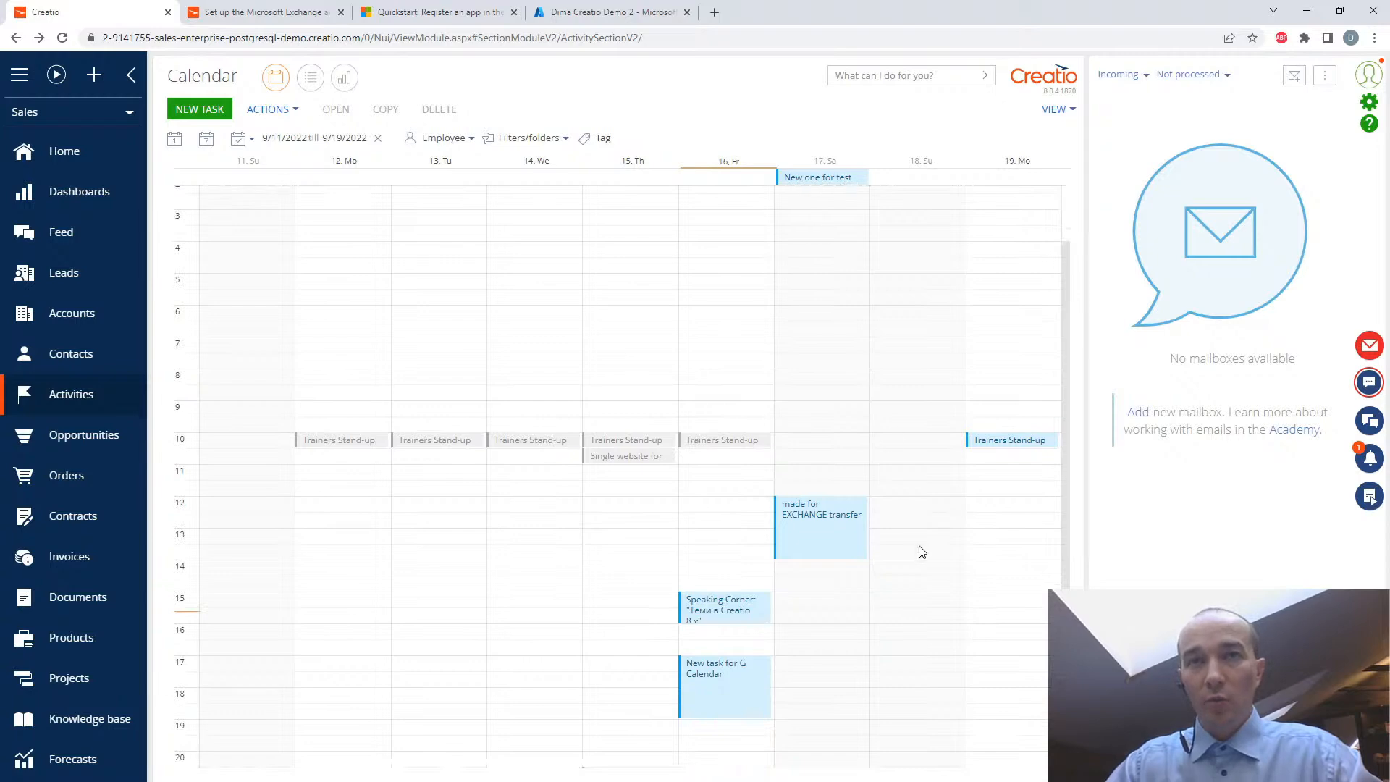
scroll(920, 551, down, 2)
scroll(921, 543, up, 2)
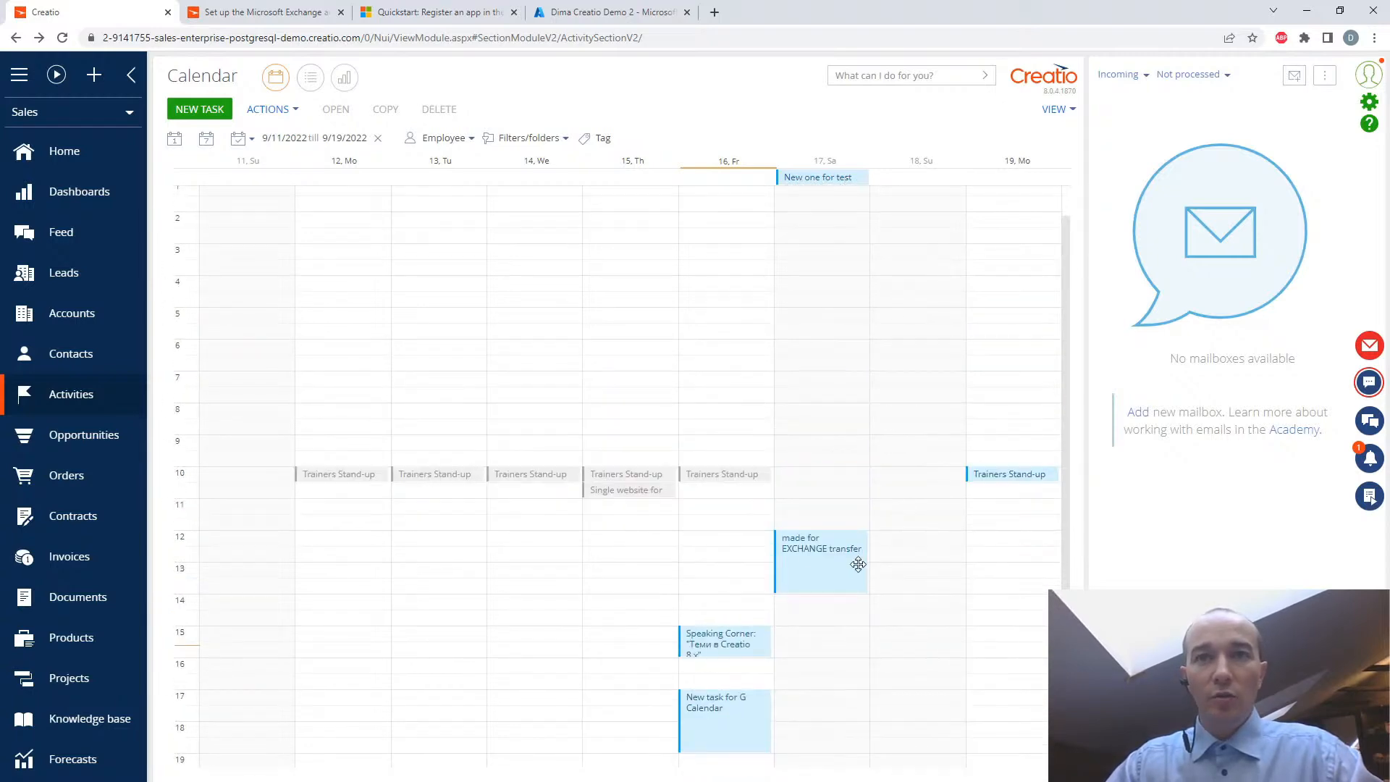
click(830, 534)
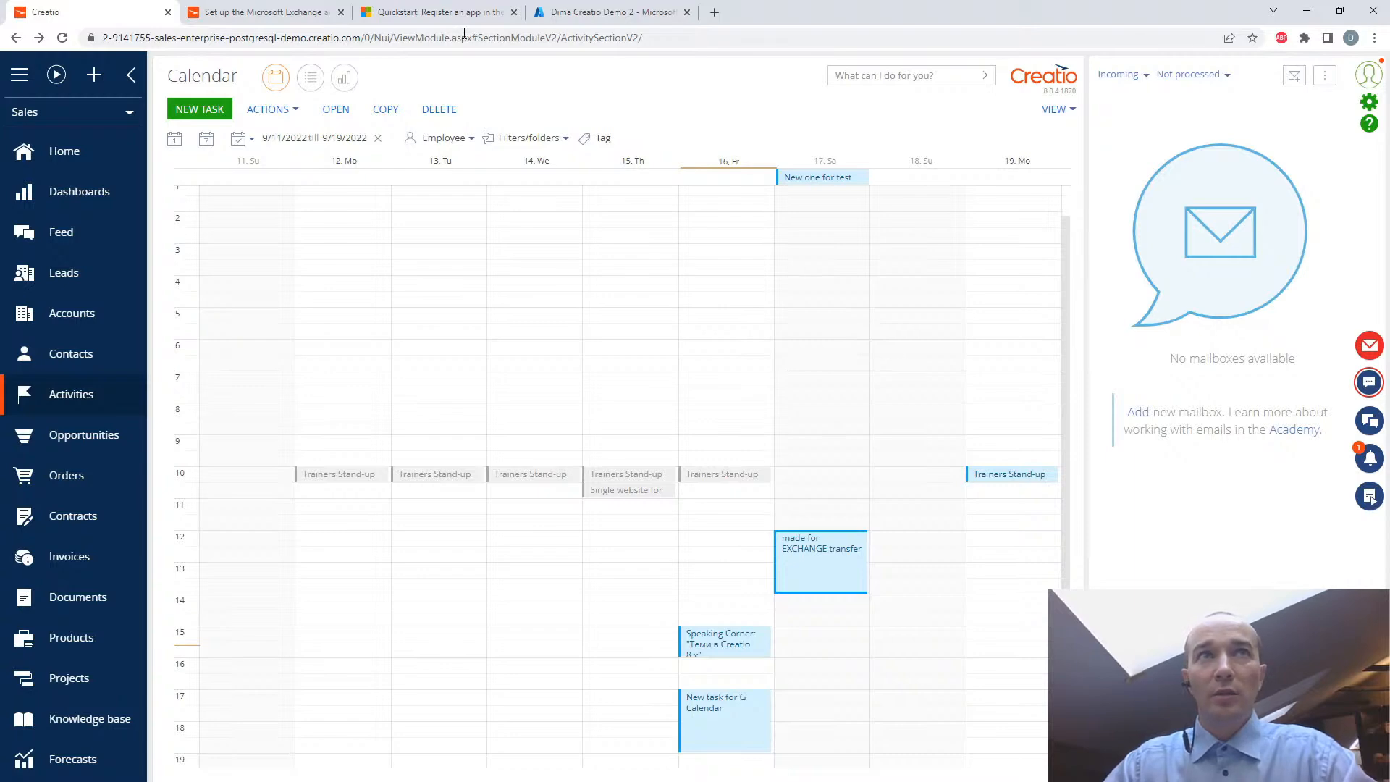
- Switch to the Creatio Academy documentation and open the Base integrations section under Administration
click(245, 13)
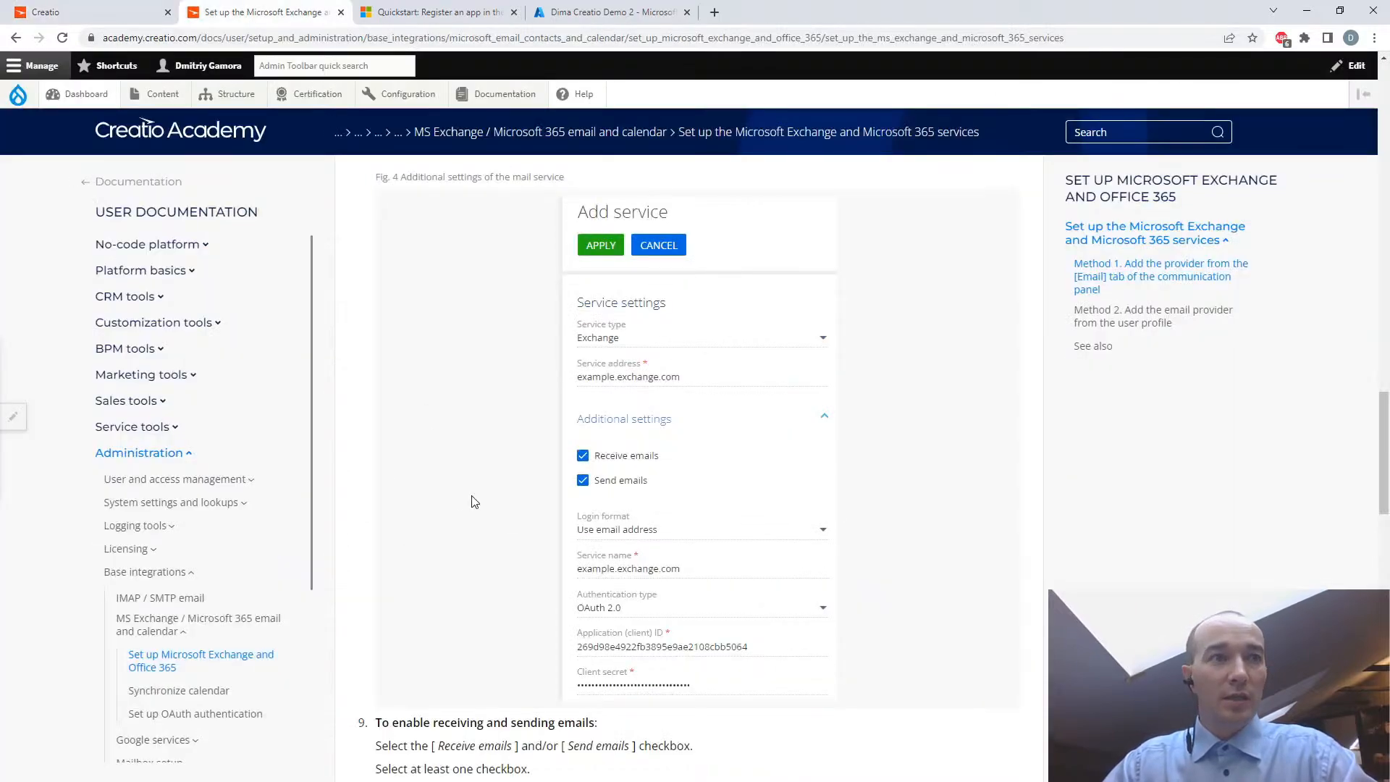
click(140, 575)
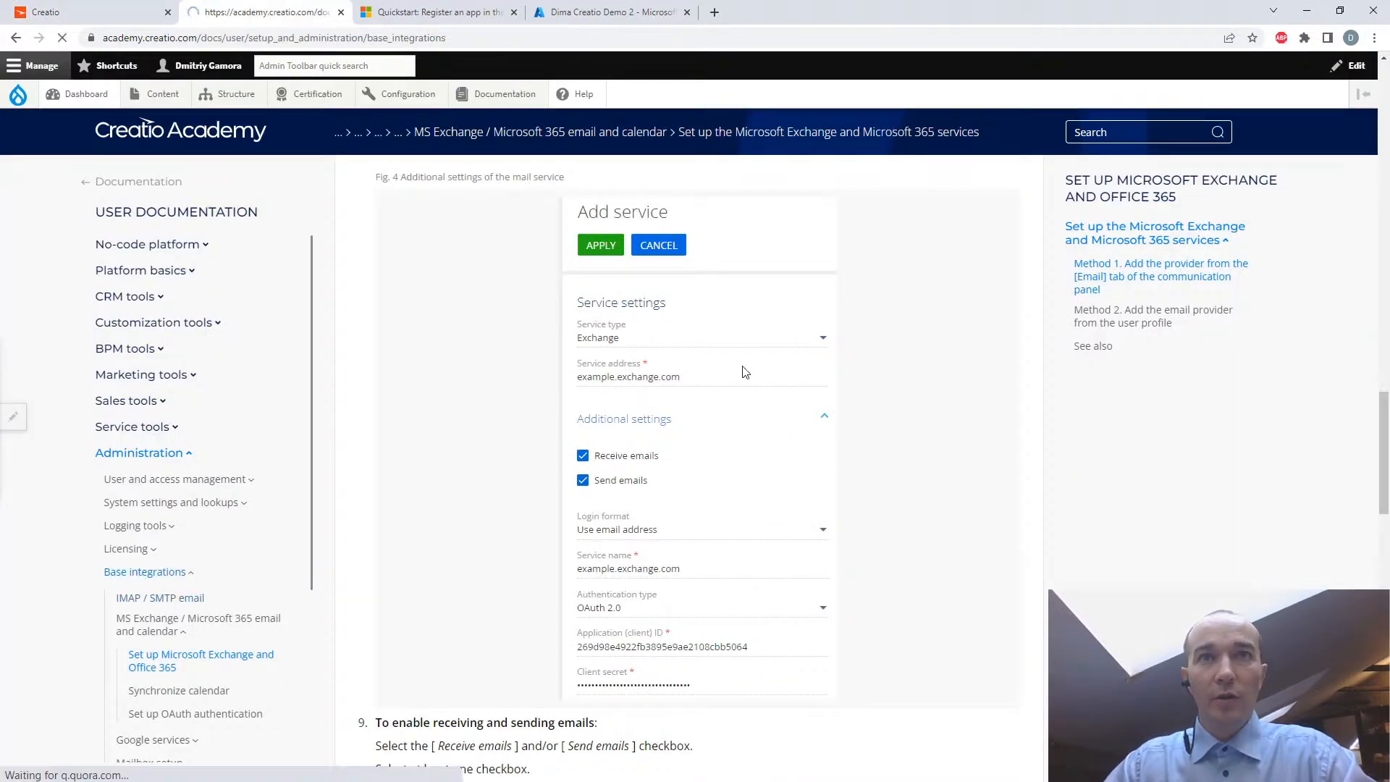